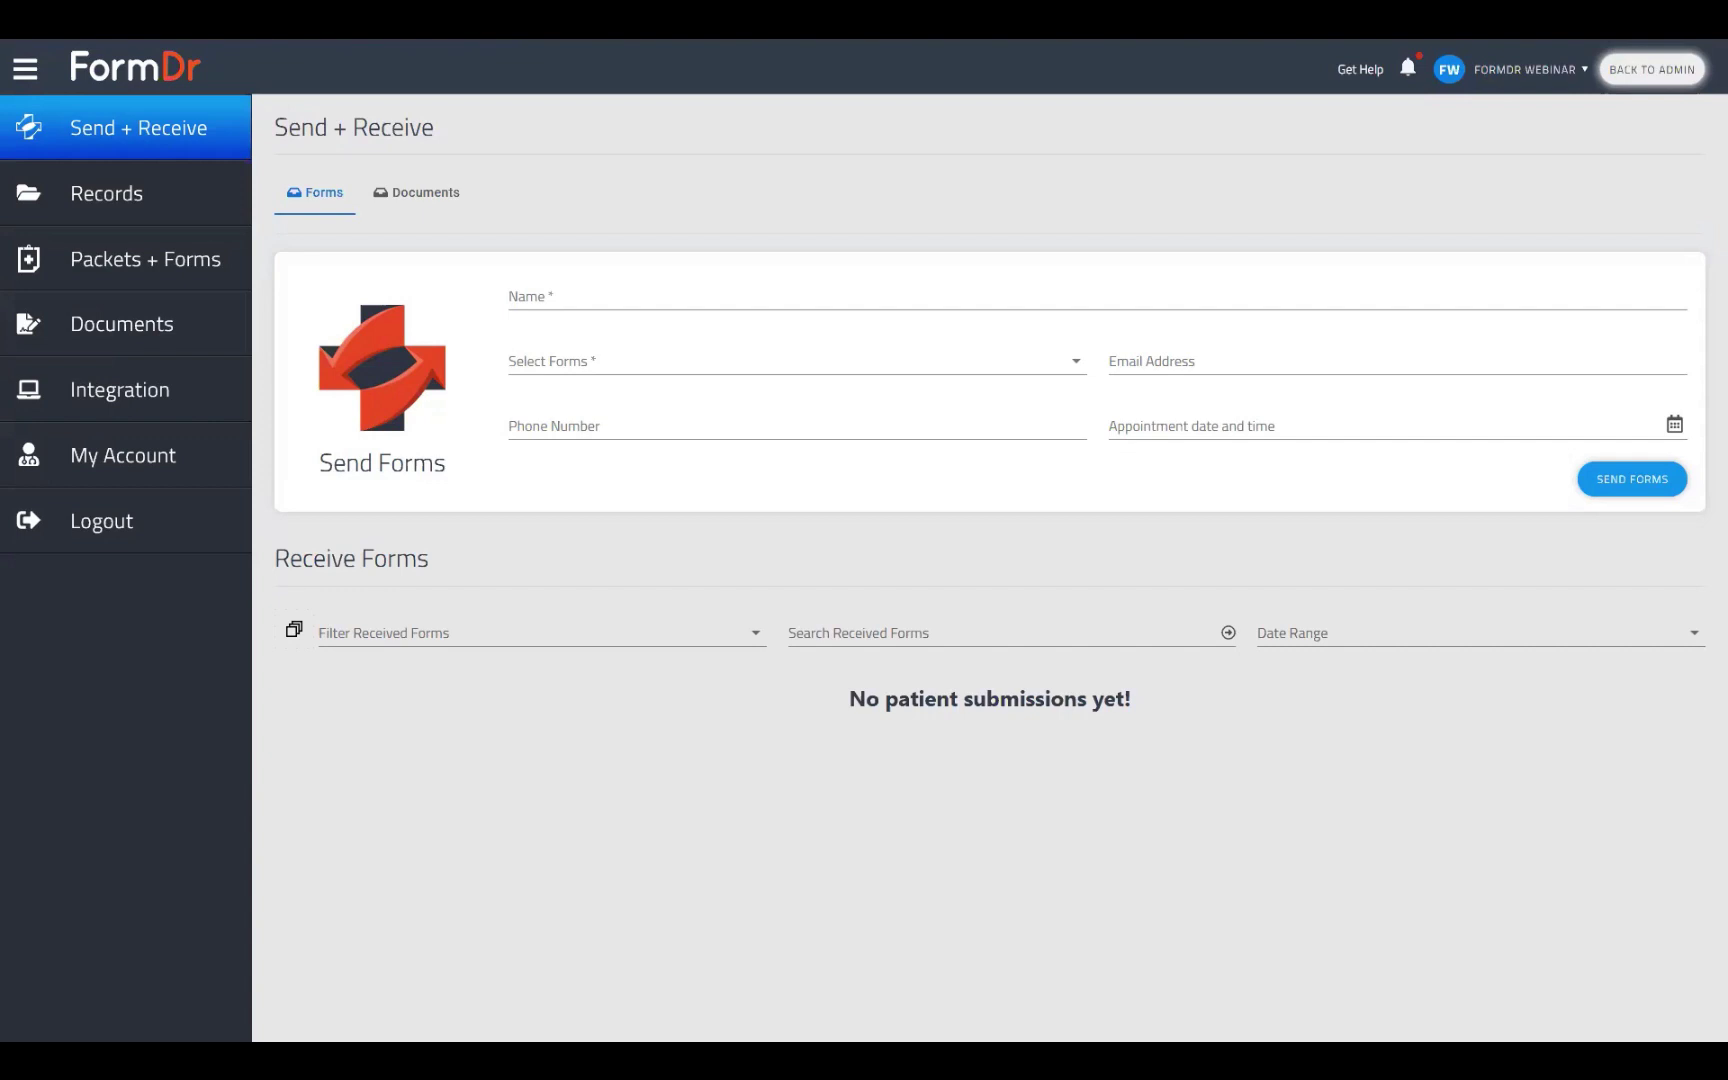
# Open the synced forms list under Packets + Forms and check how many synced forms are in use.
pyautogui.click(240, 265)
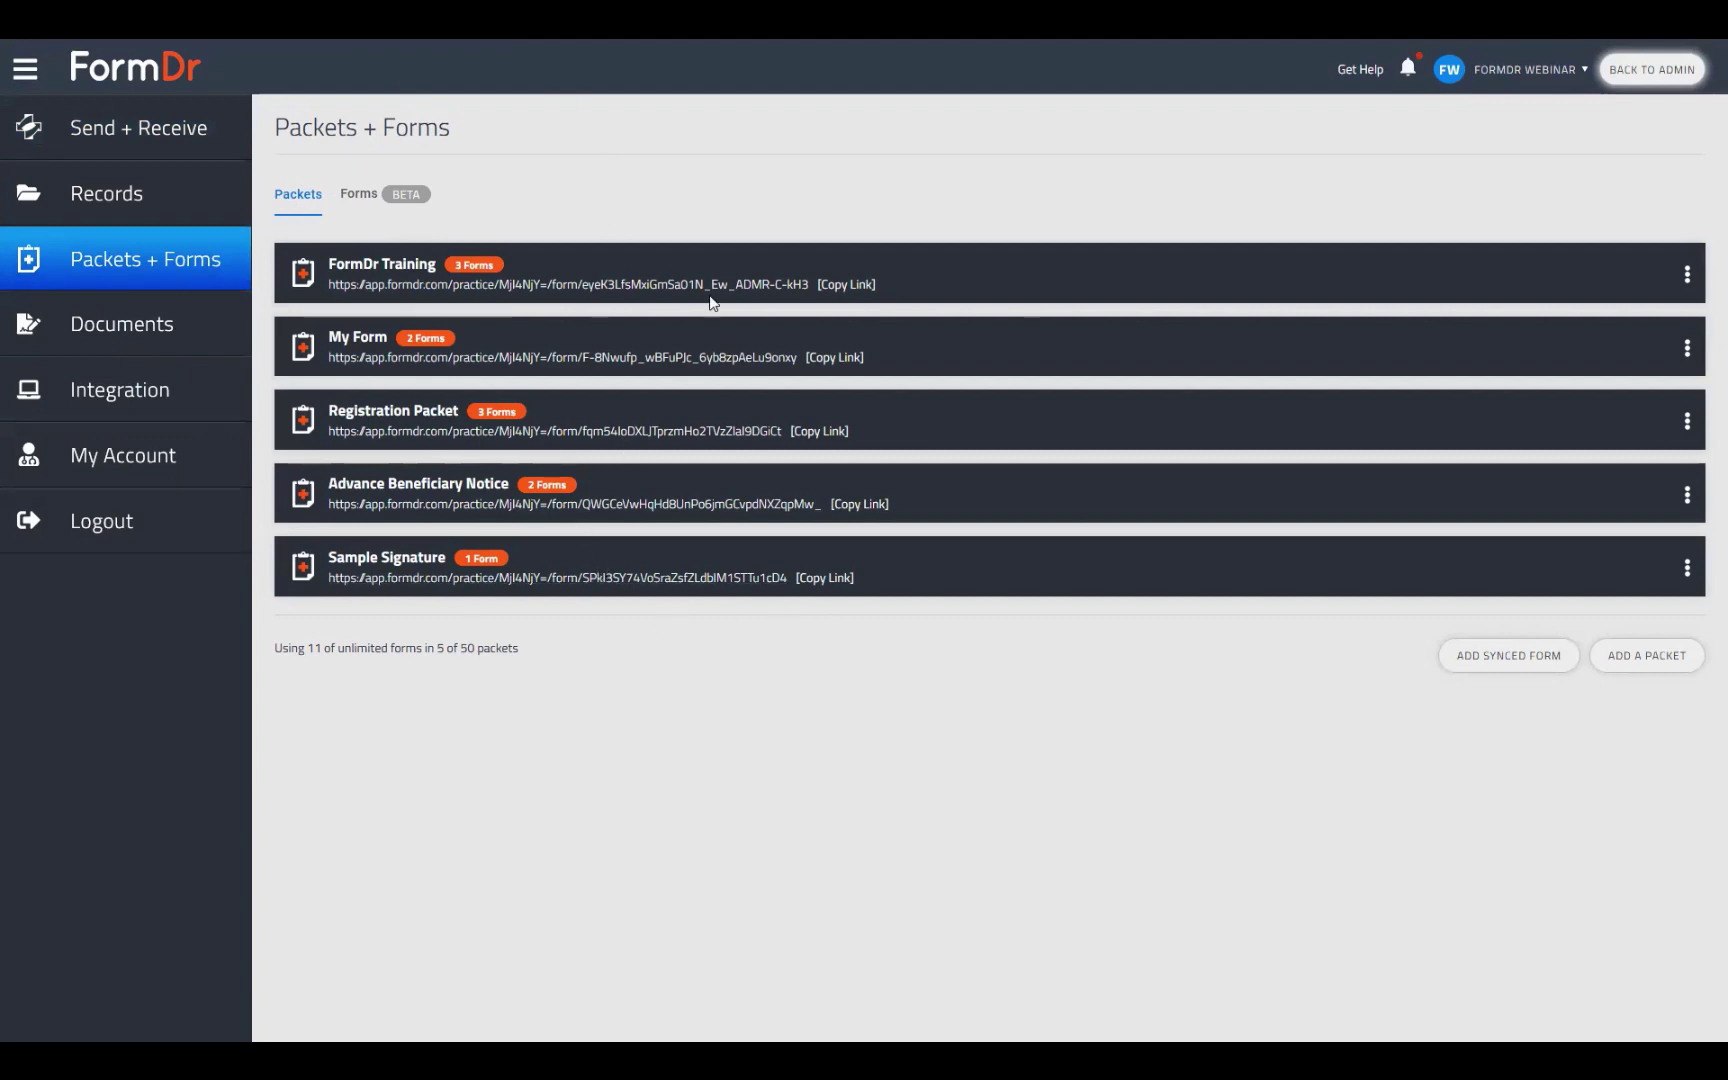
pyautogui.click(363, 200)
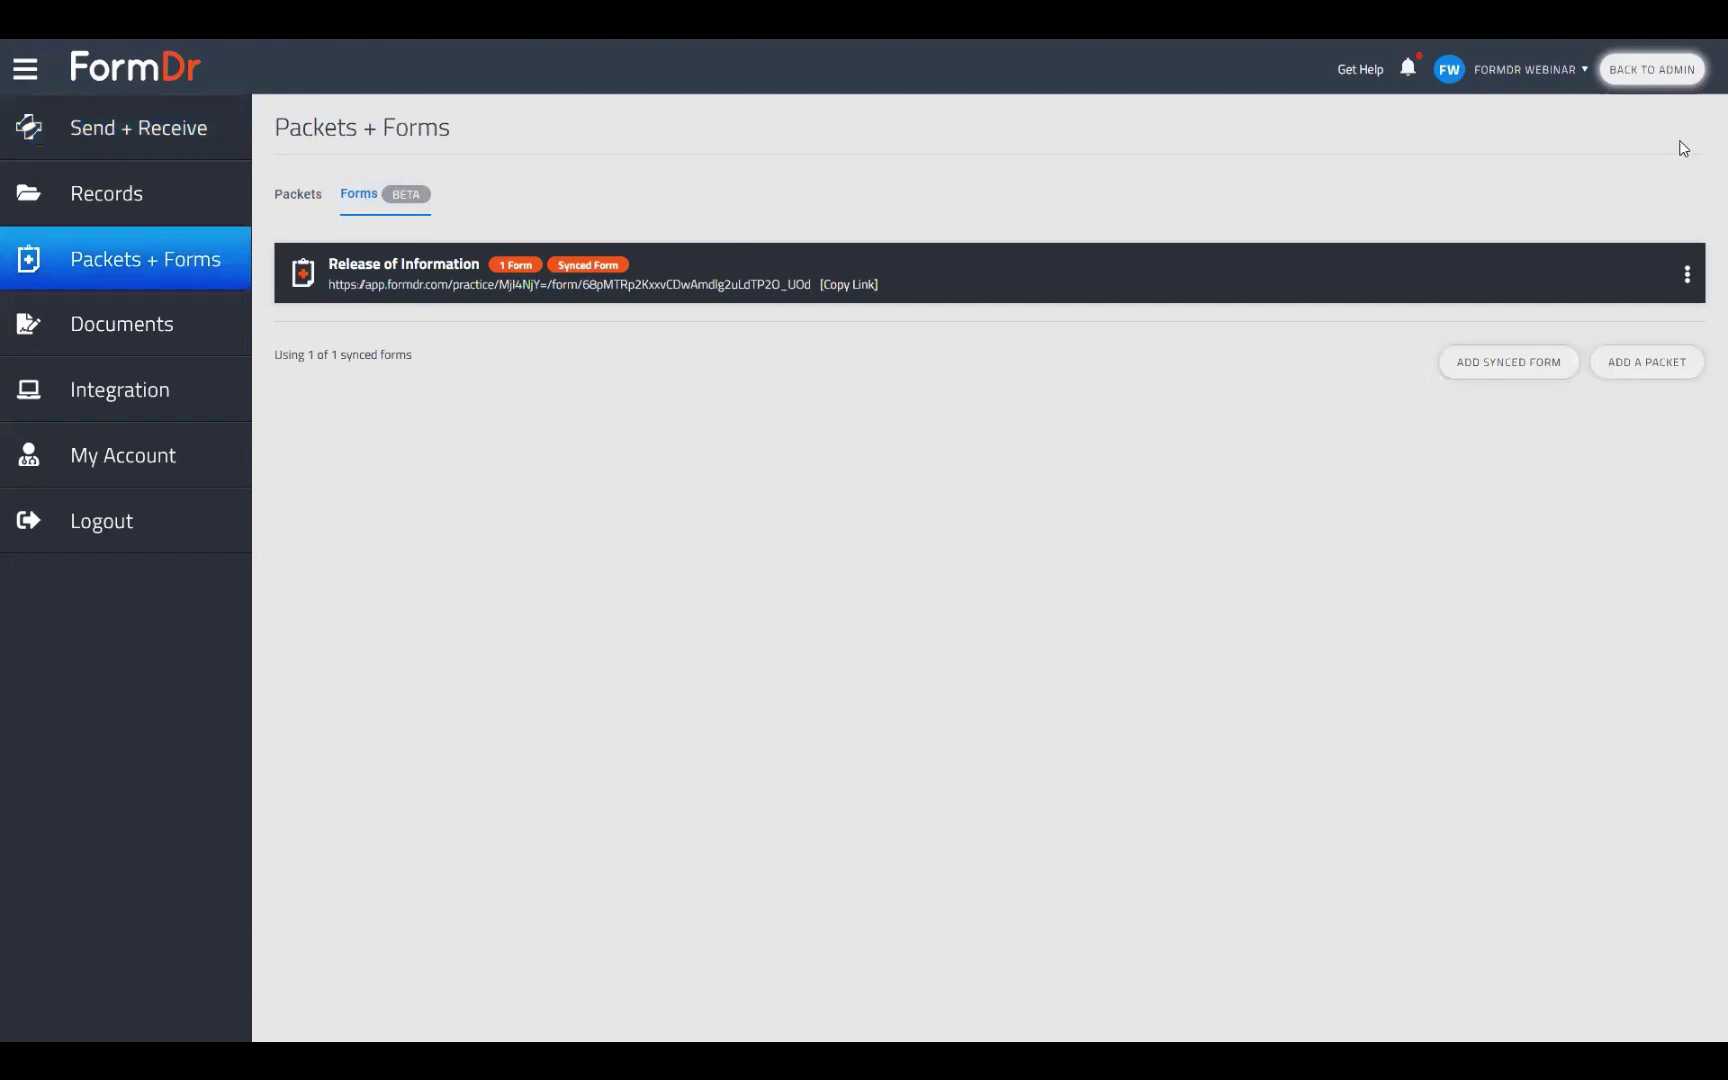
pyautogui.moveTo(277, 357); pyautogui.dragTo(440, 359)
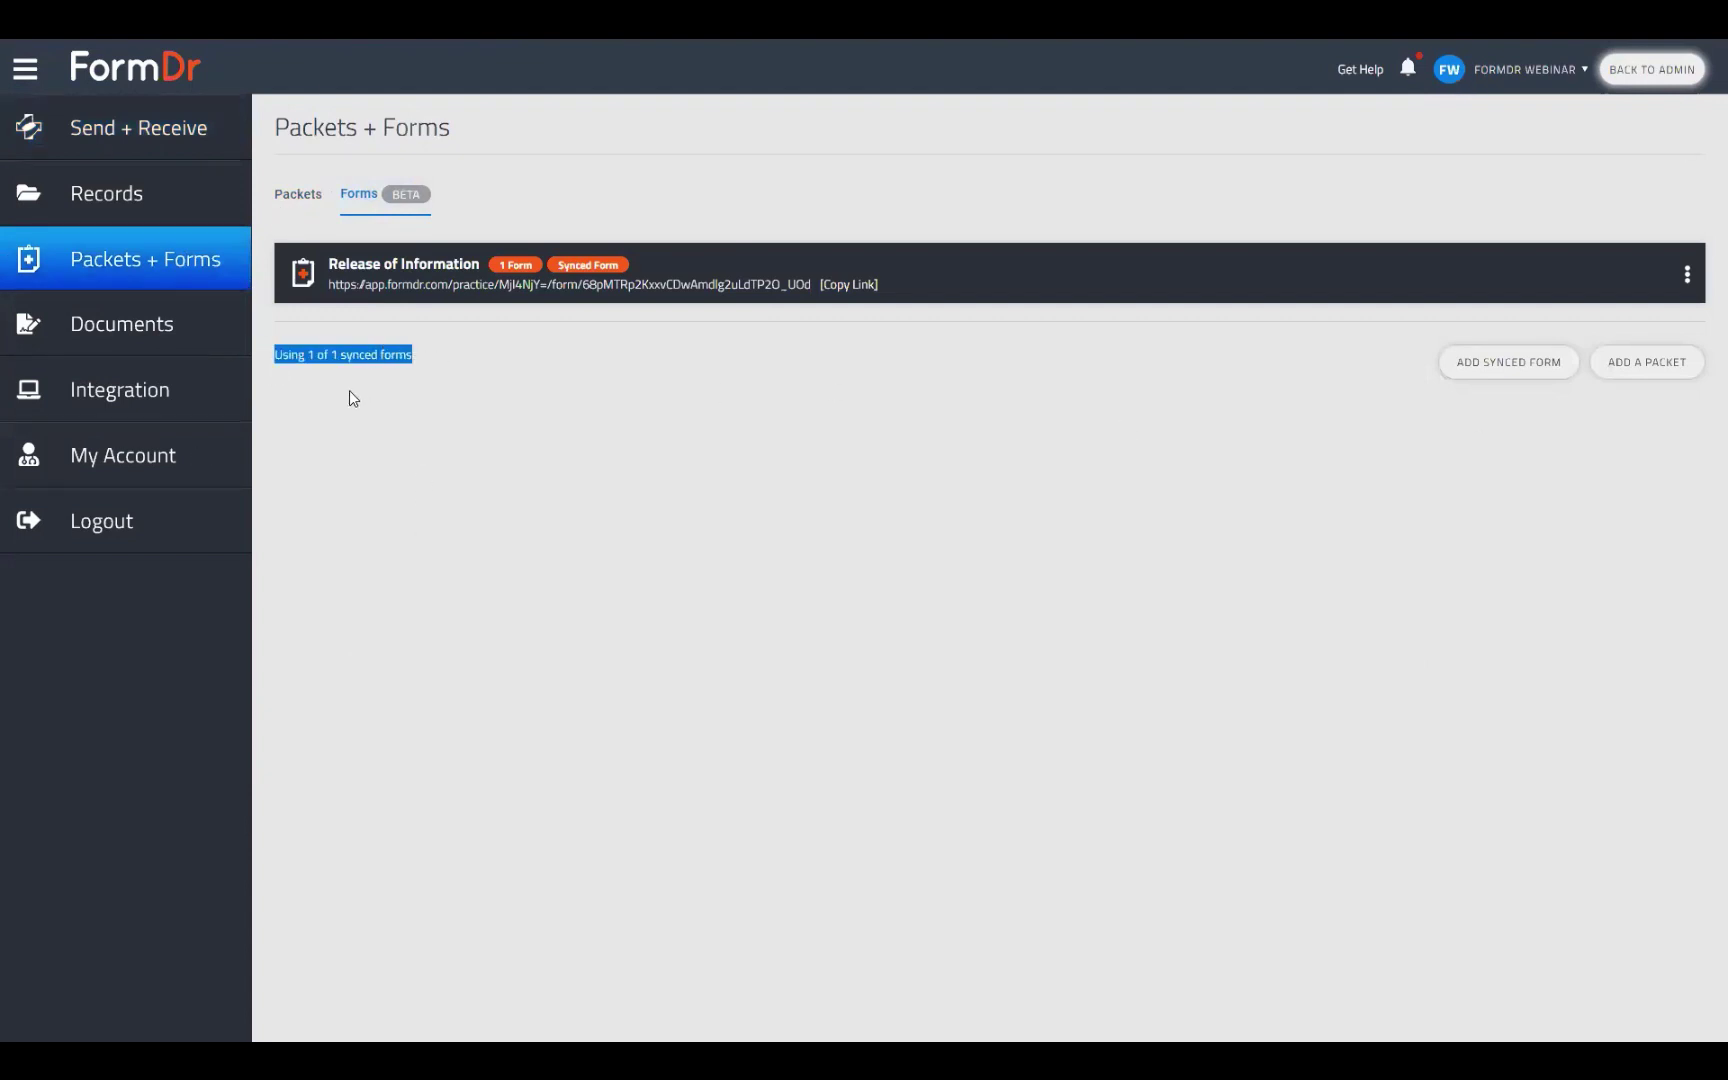
pyautogui.click(278, 356)
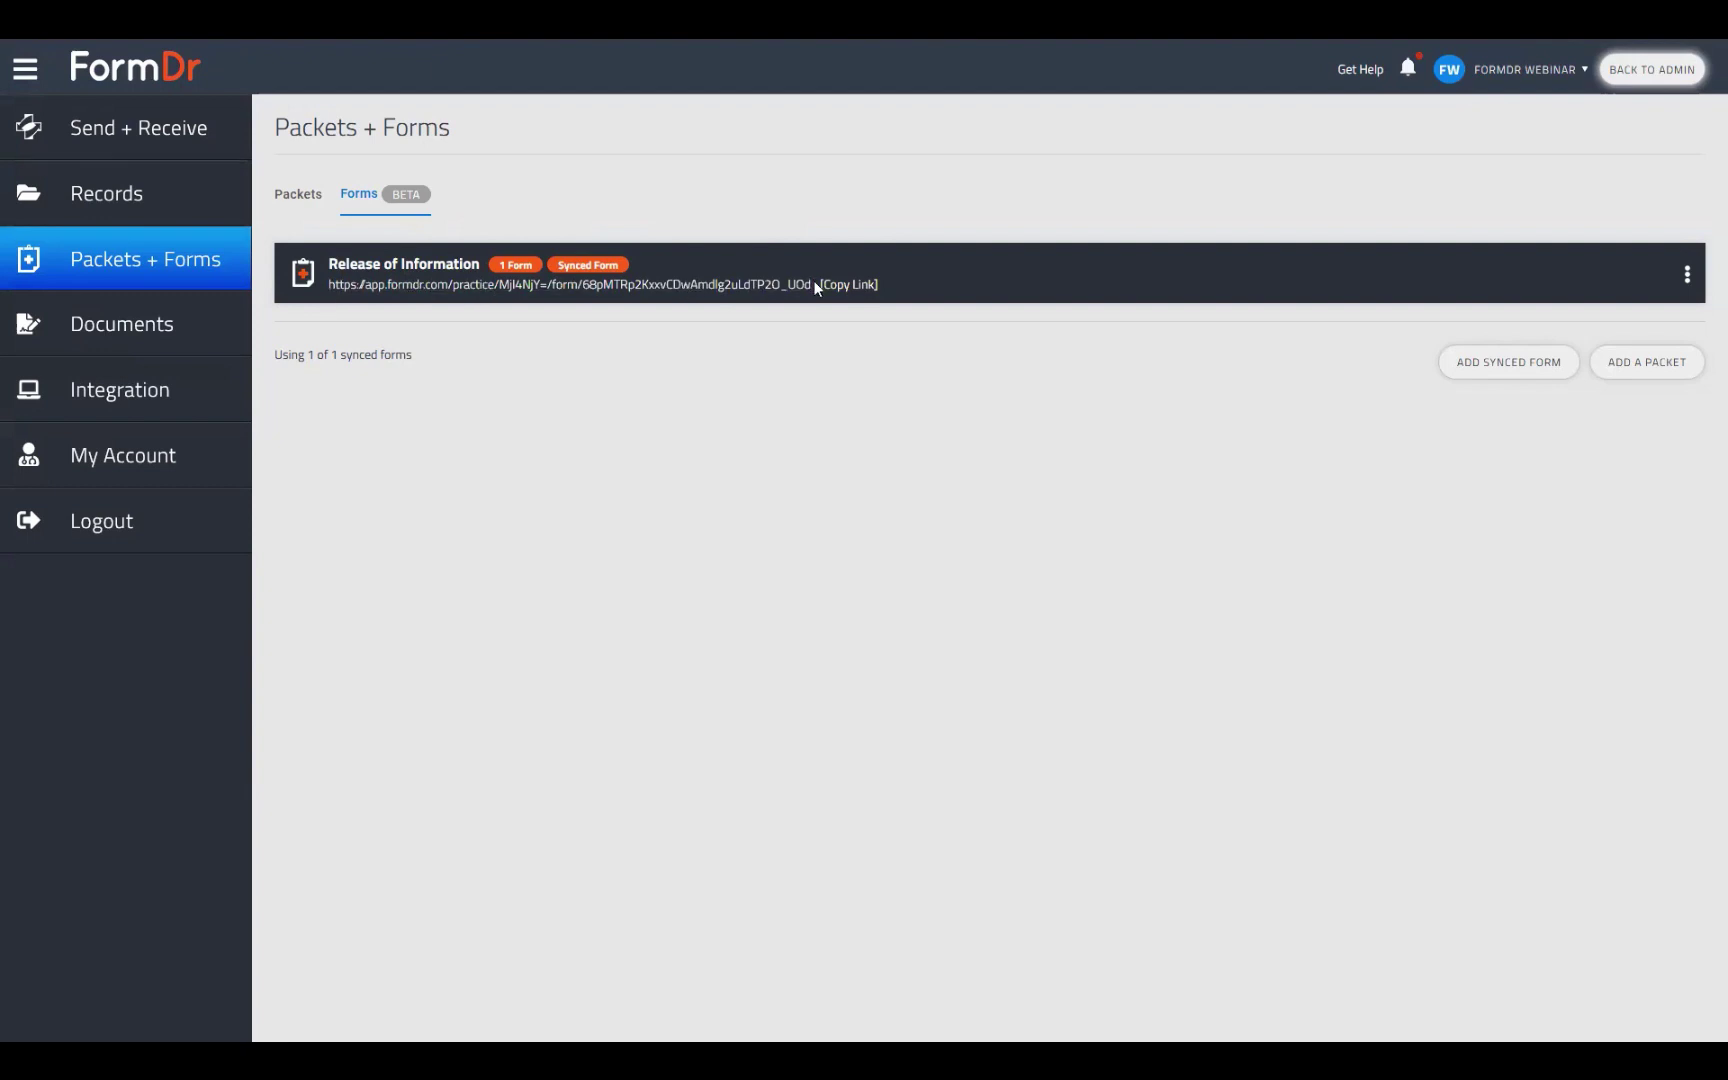
# View the live Release of Information form through its direct link.
pyautogui.click(716, 284)
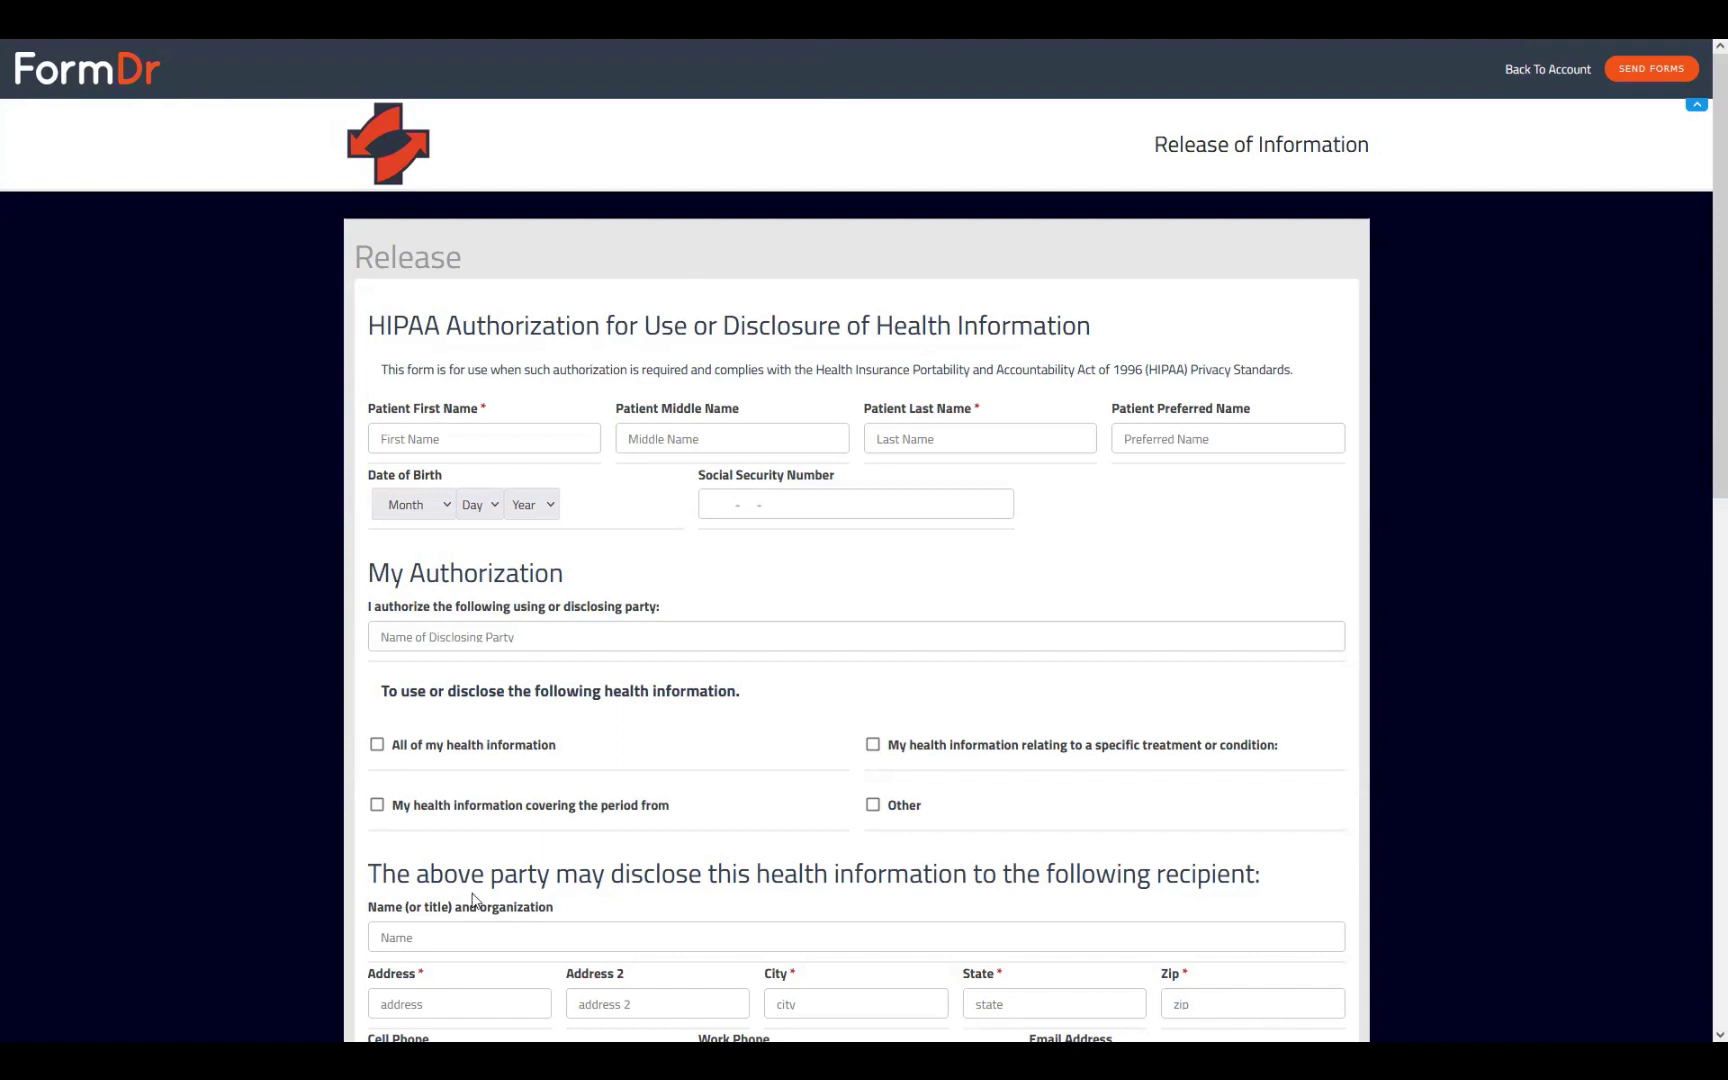
pyautogui.click(508, 440)
pyautogui.click(1068, 571)
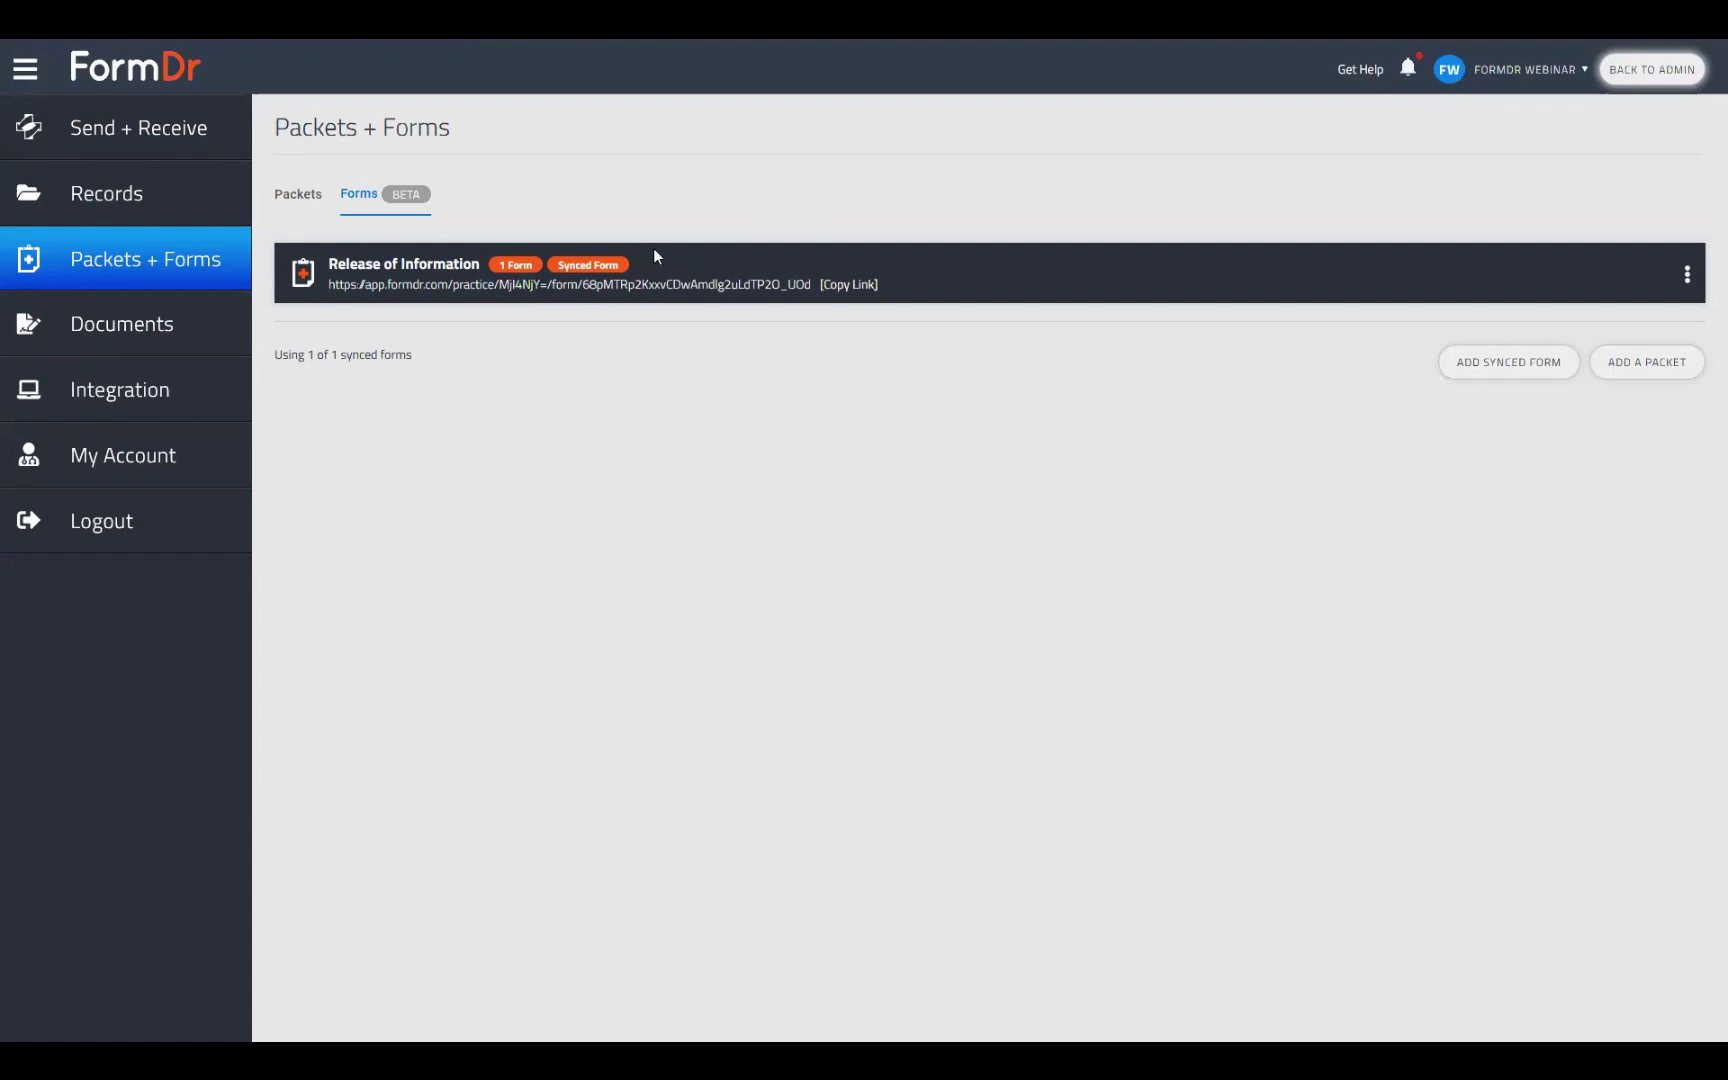
# View the Release of Information synced form in the form builder and return to the packets list.
pyautogui.click(1687, 274)
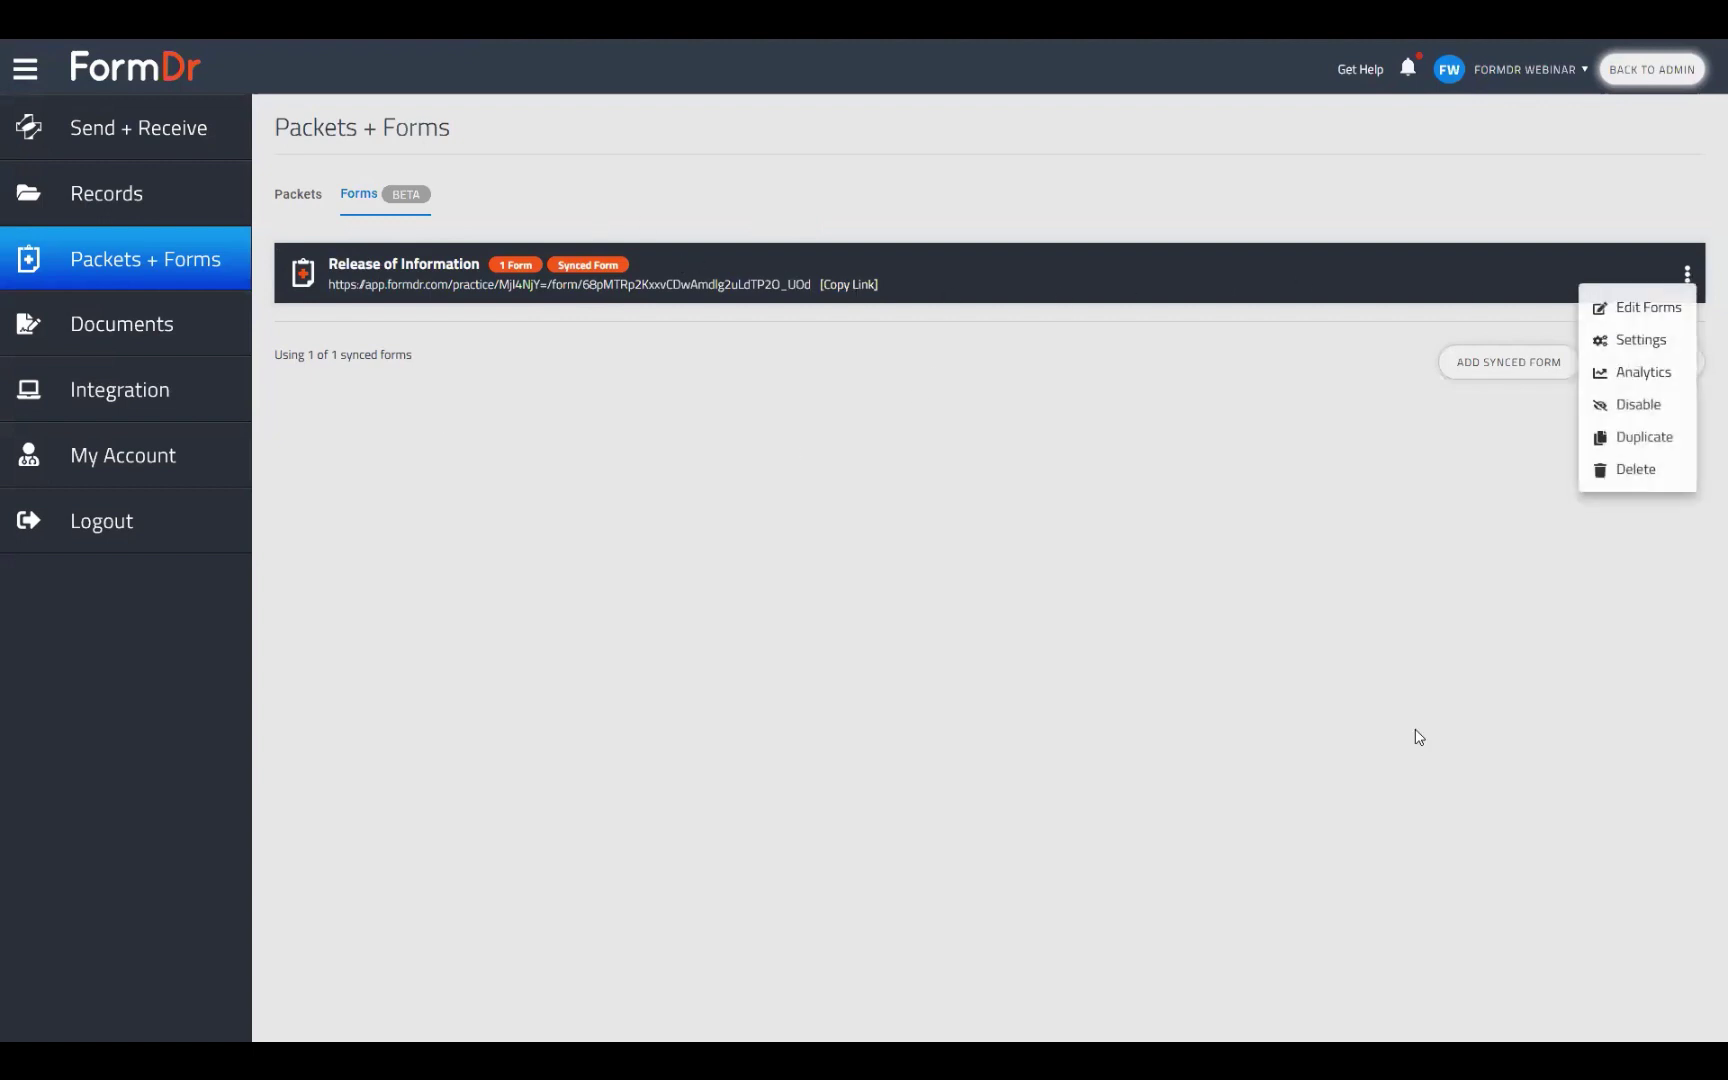
pyautogui.click(1648, 313)
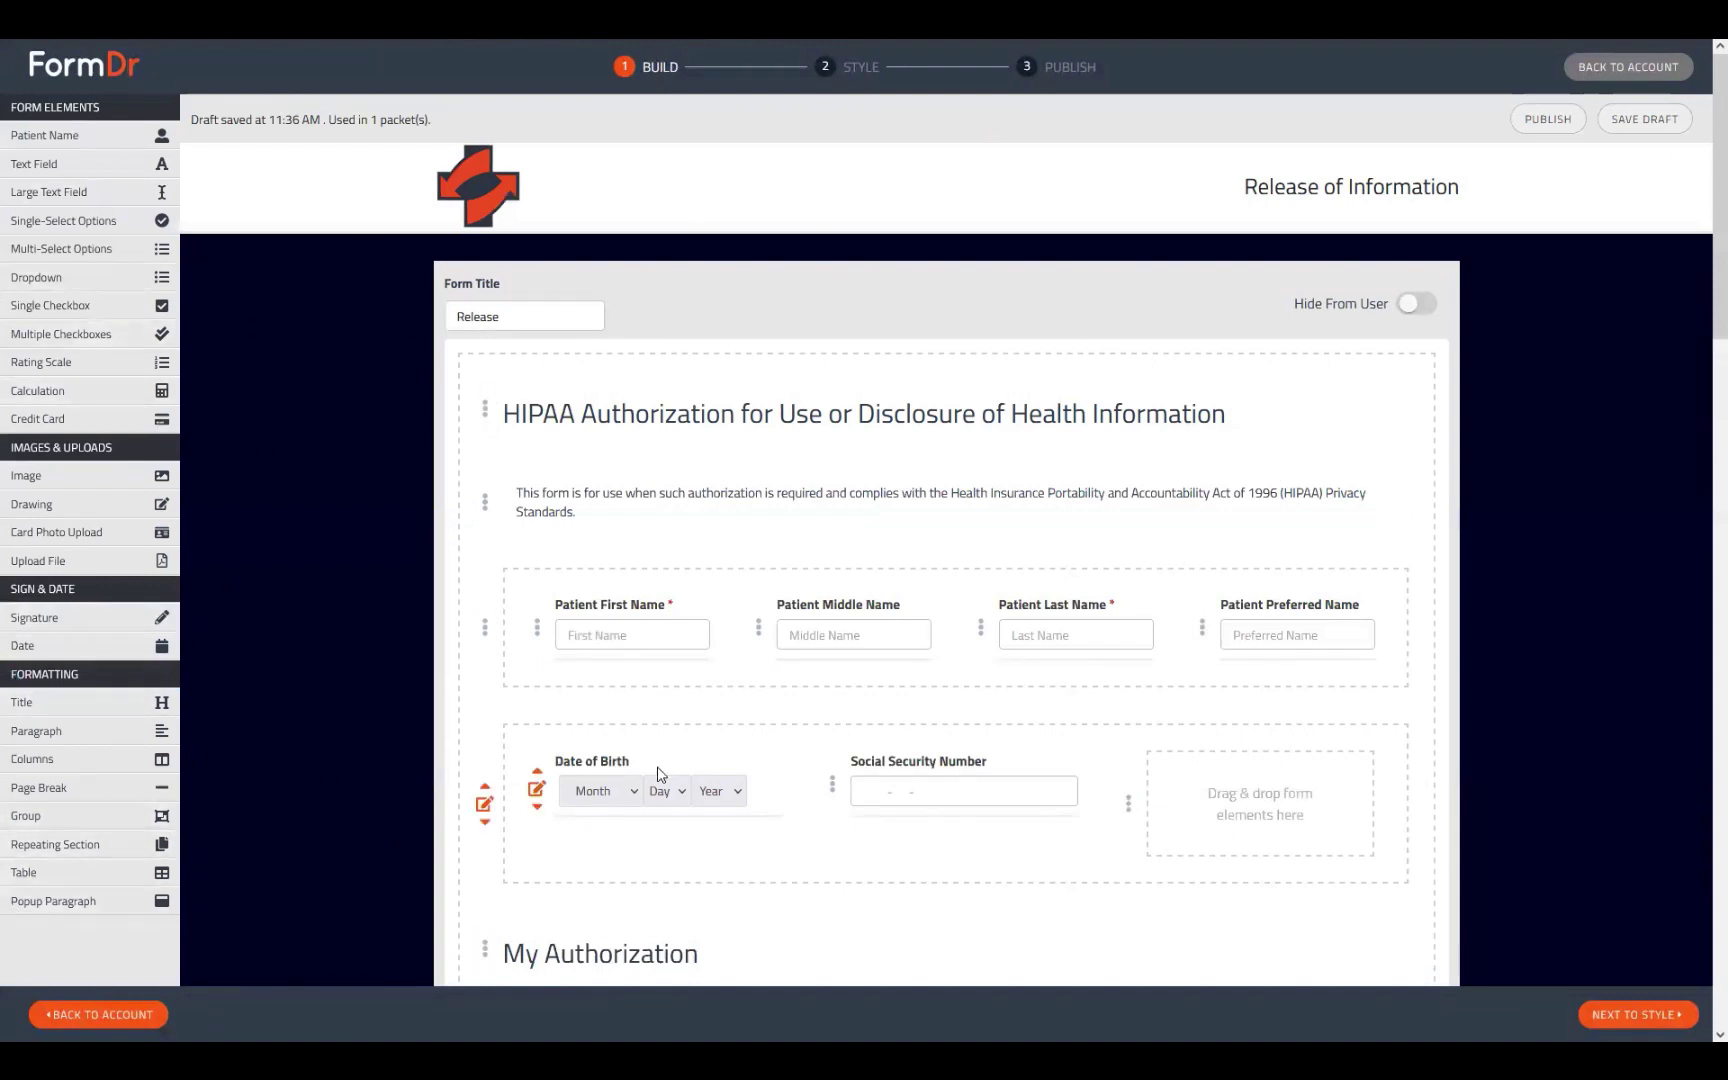
pyautogui.click(1634, 76)
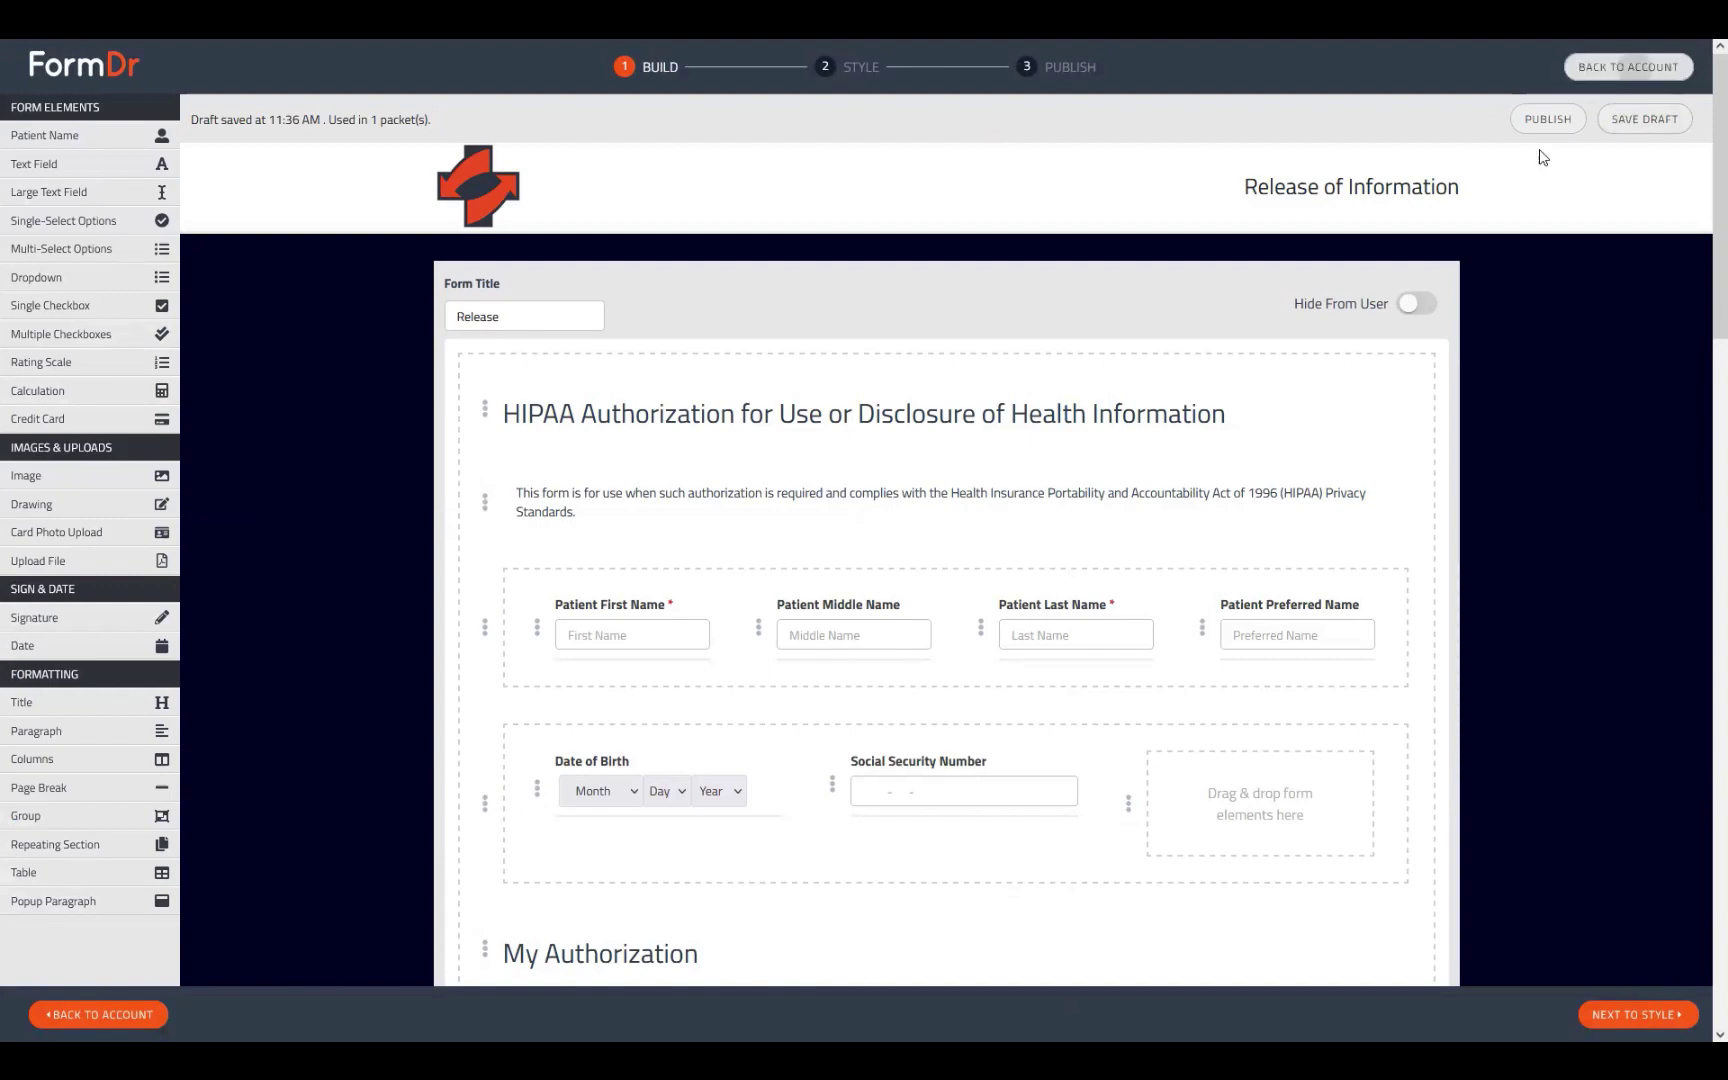
pyautogui.click(949, 573)
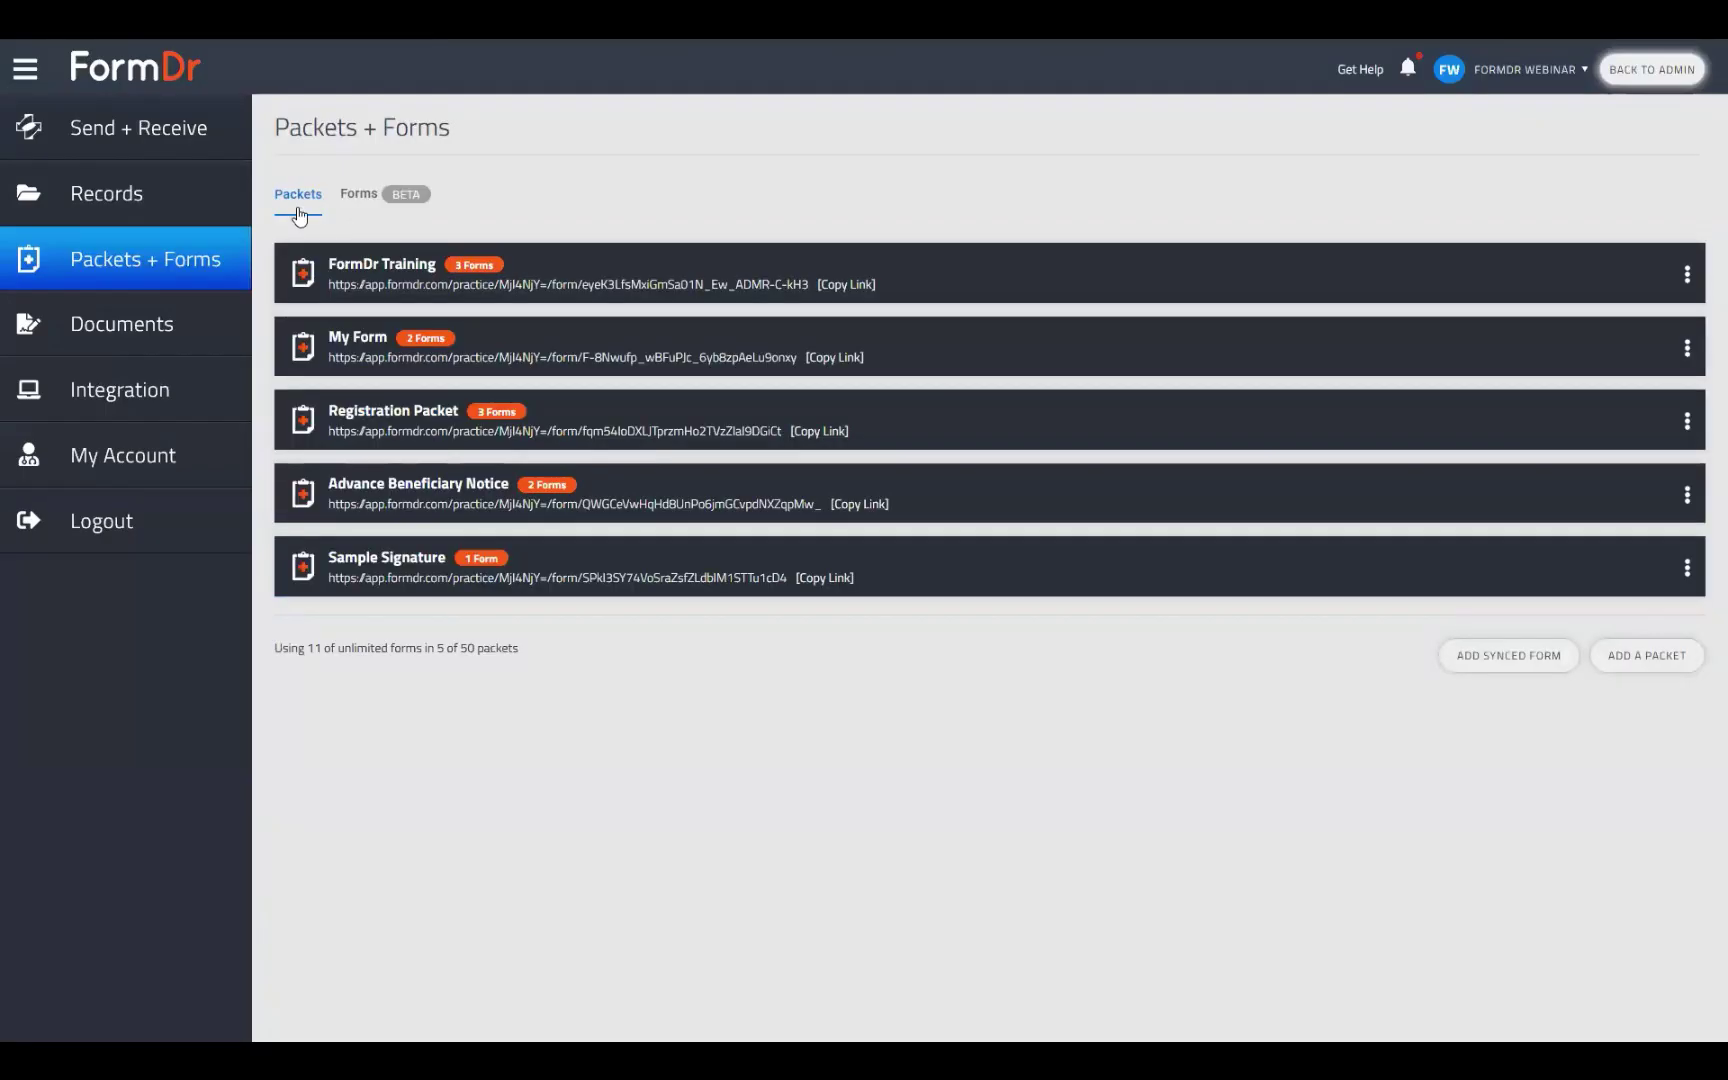
# Import the Release form from Release of Information (Synced Form) into the FormDr Training packet and save its name as Release.
pyautogui.click(1687, 275)
pyautogui.click(1539, 413)
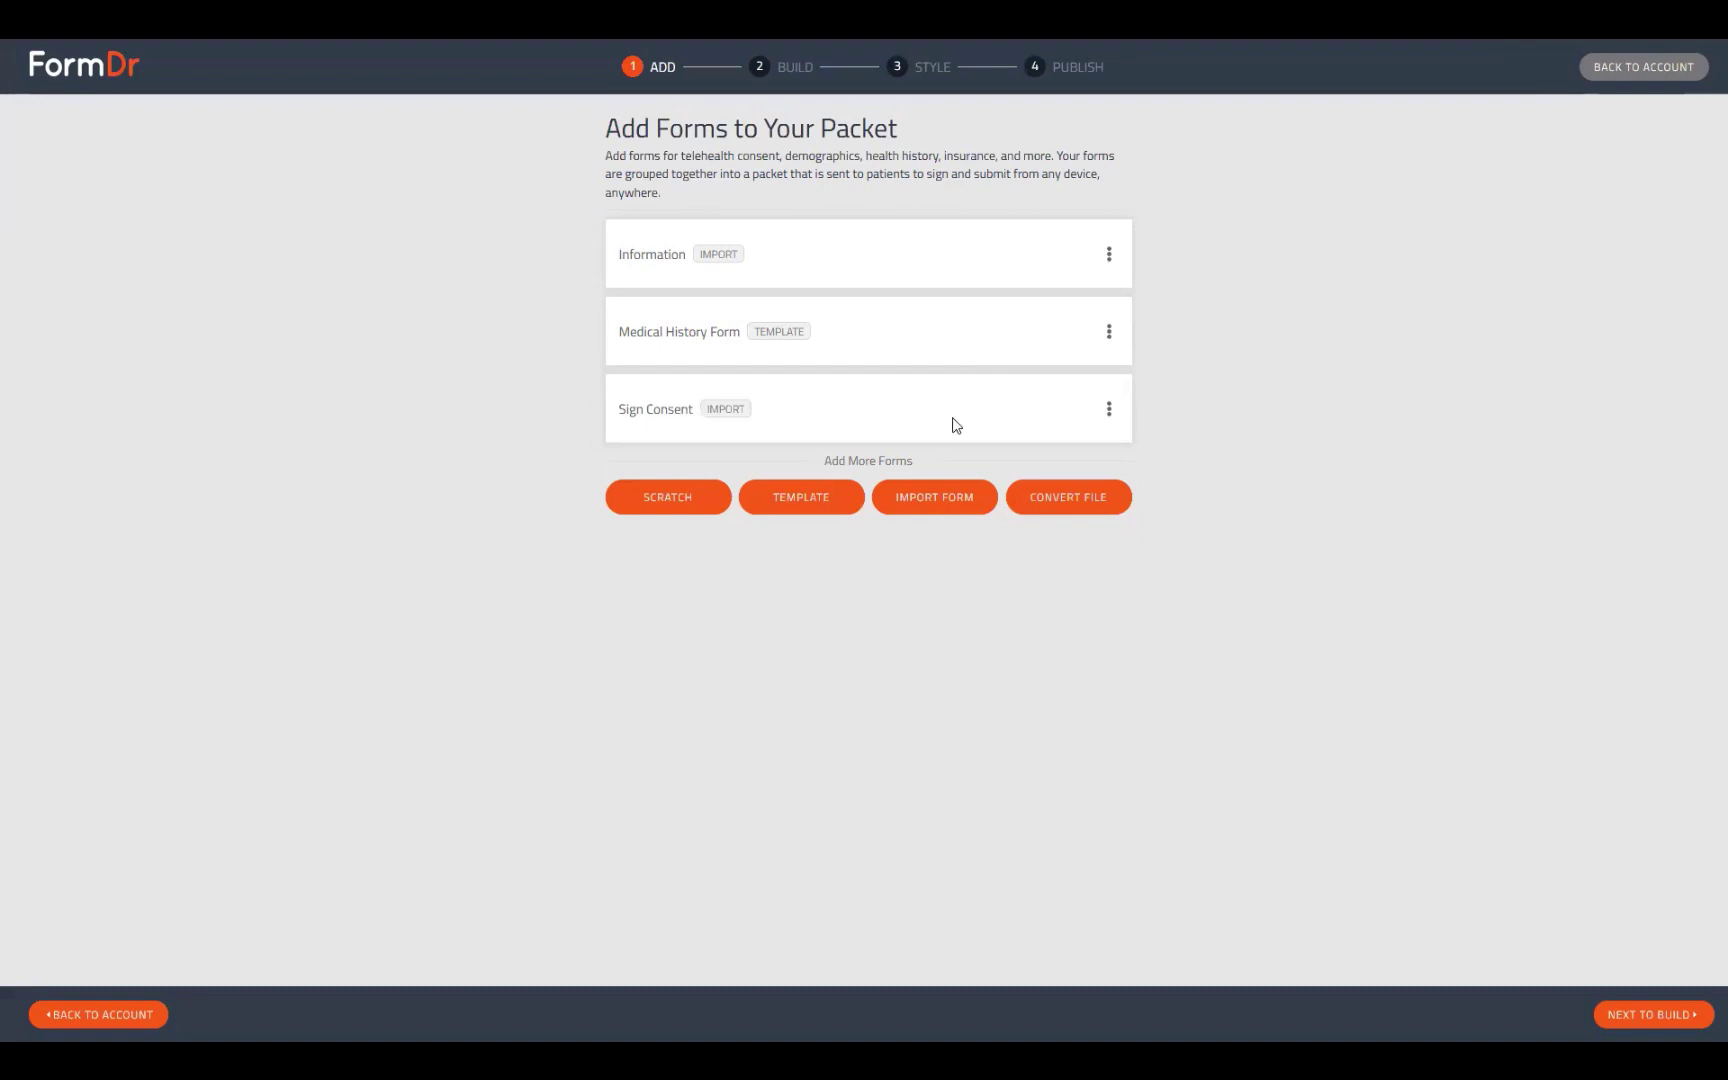
pyautogui.click(941, 492)
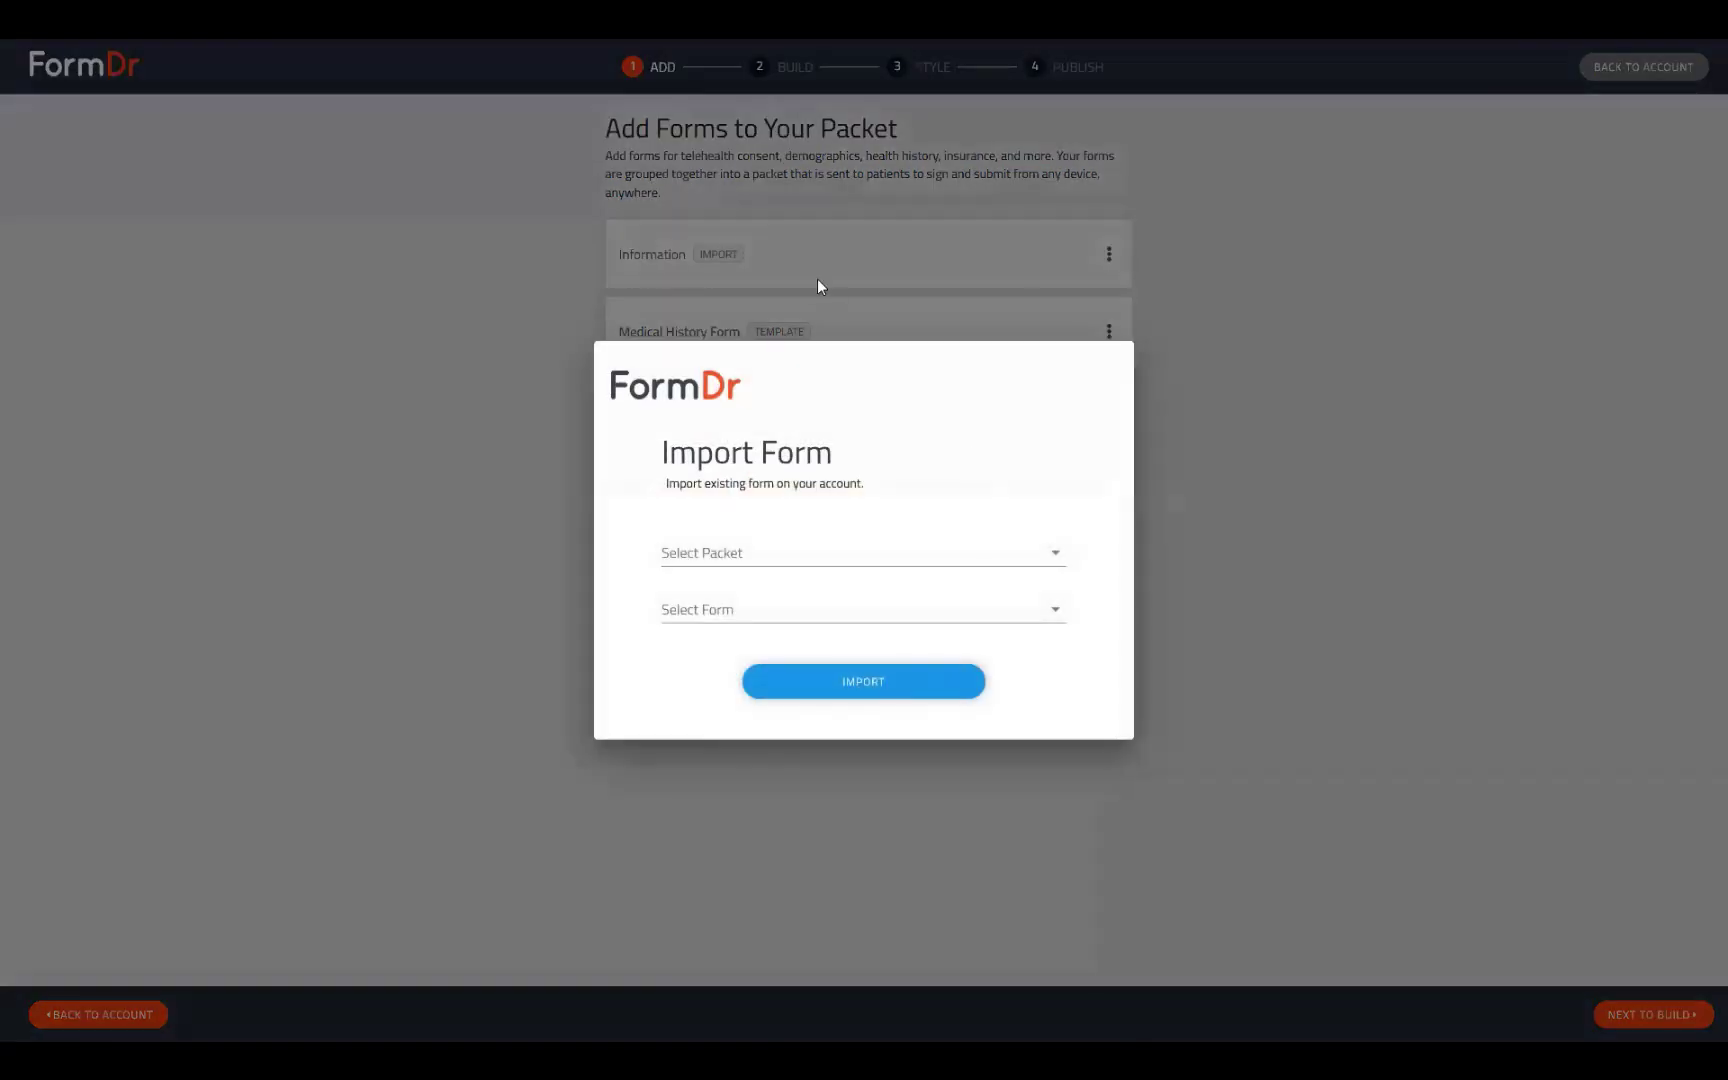
pyautogui.click(679, 553)
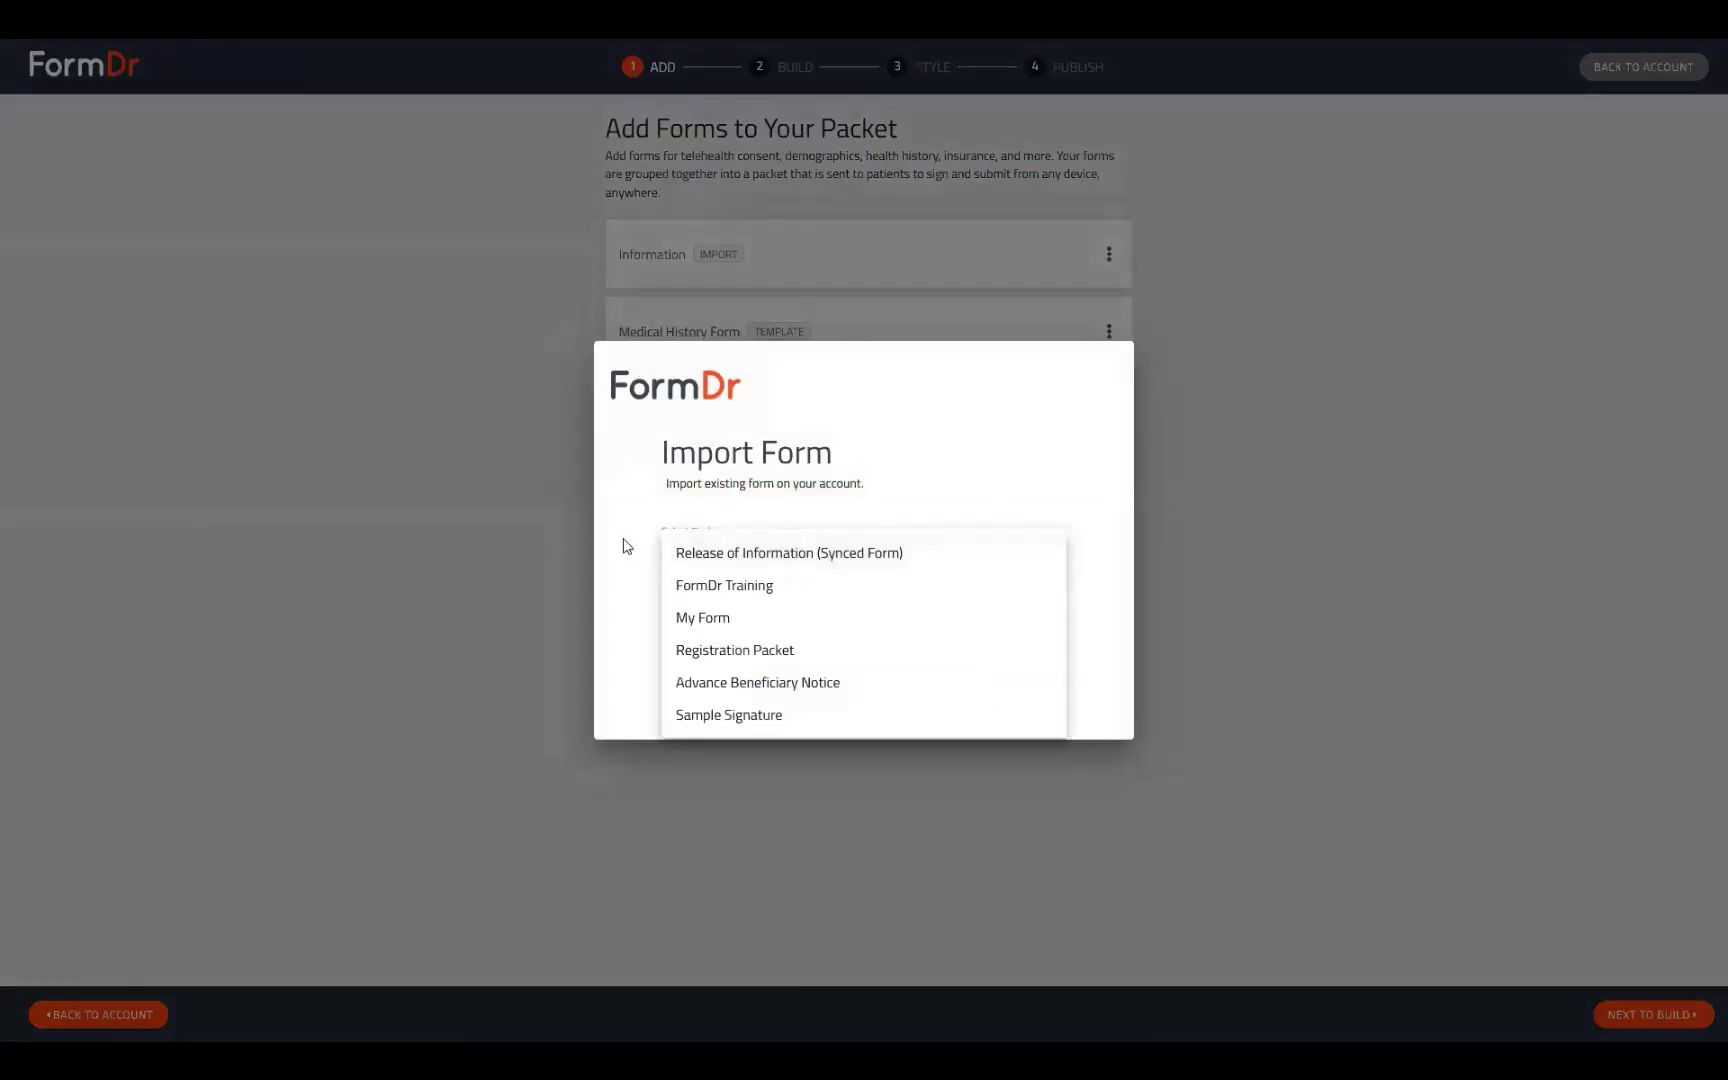
pyautogui.click(820, 555)
pyautogui.click(762, 618)
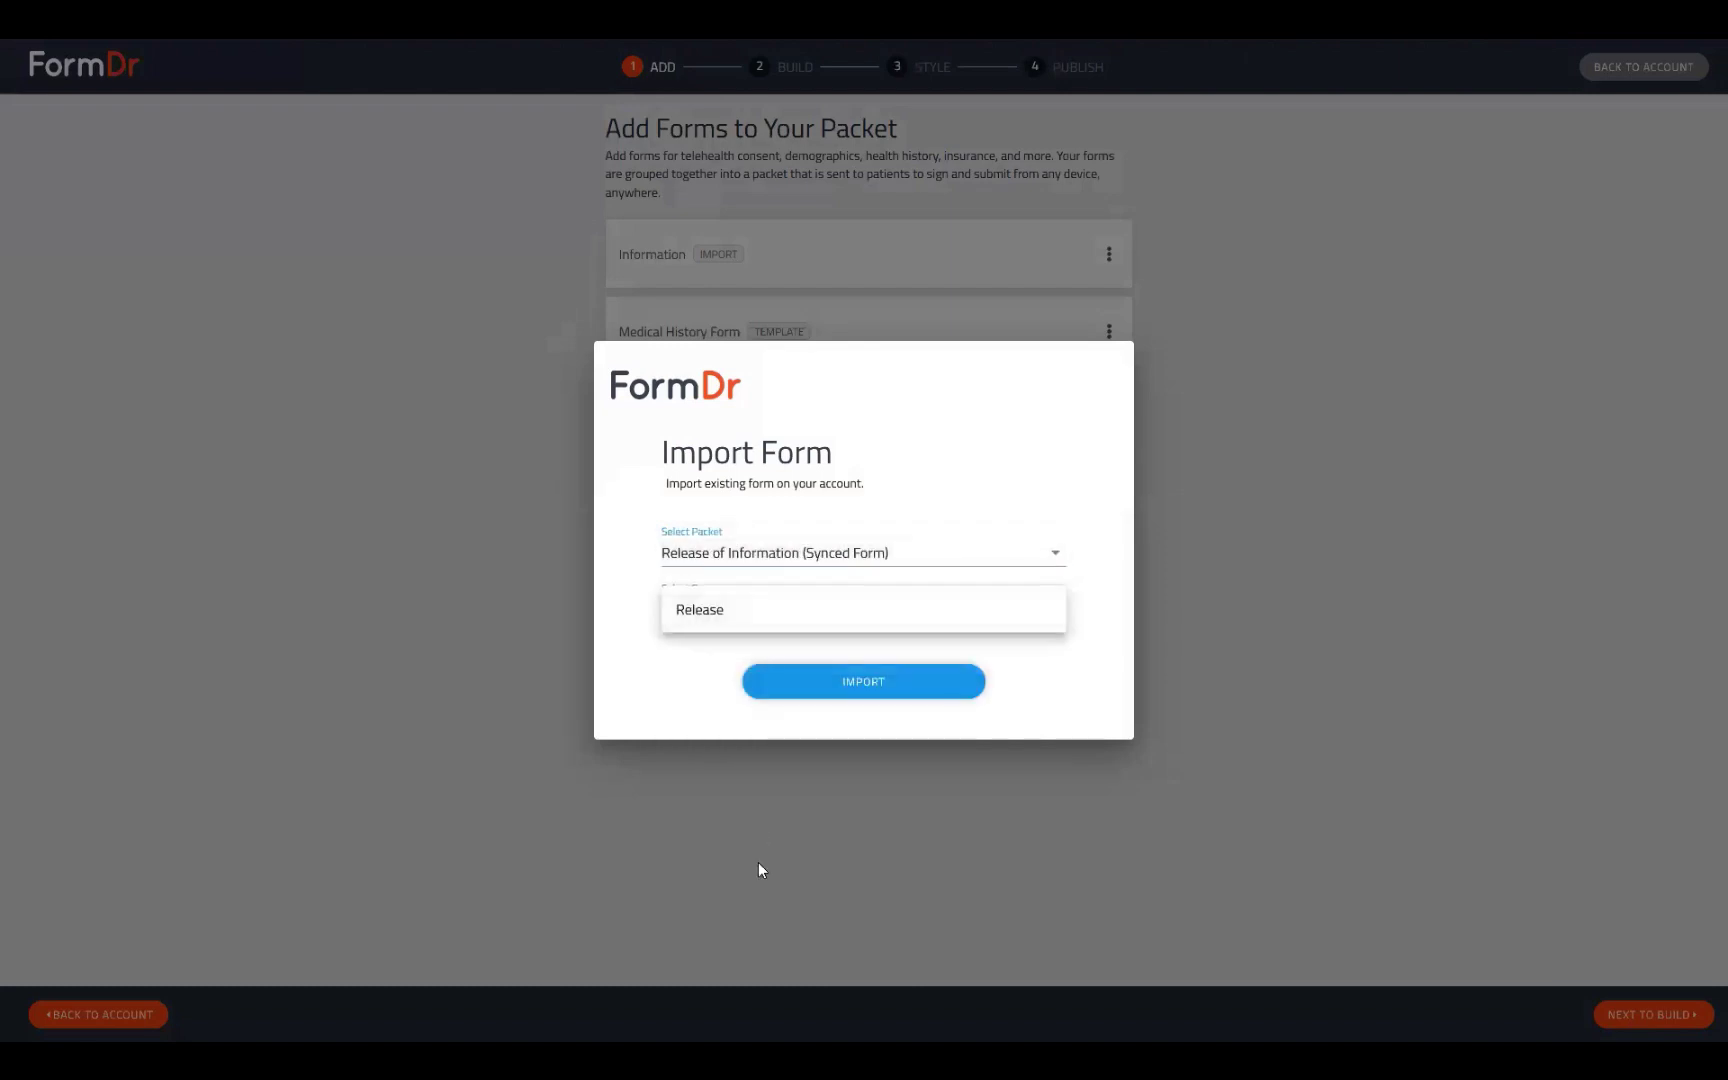
pyautogui.click(740, 620)
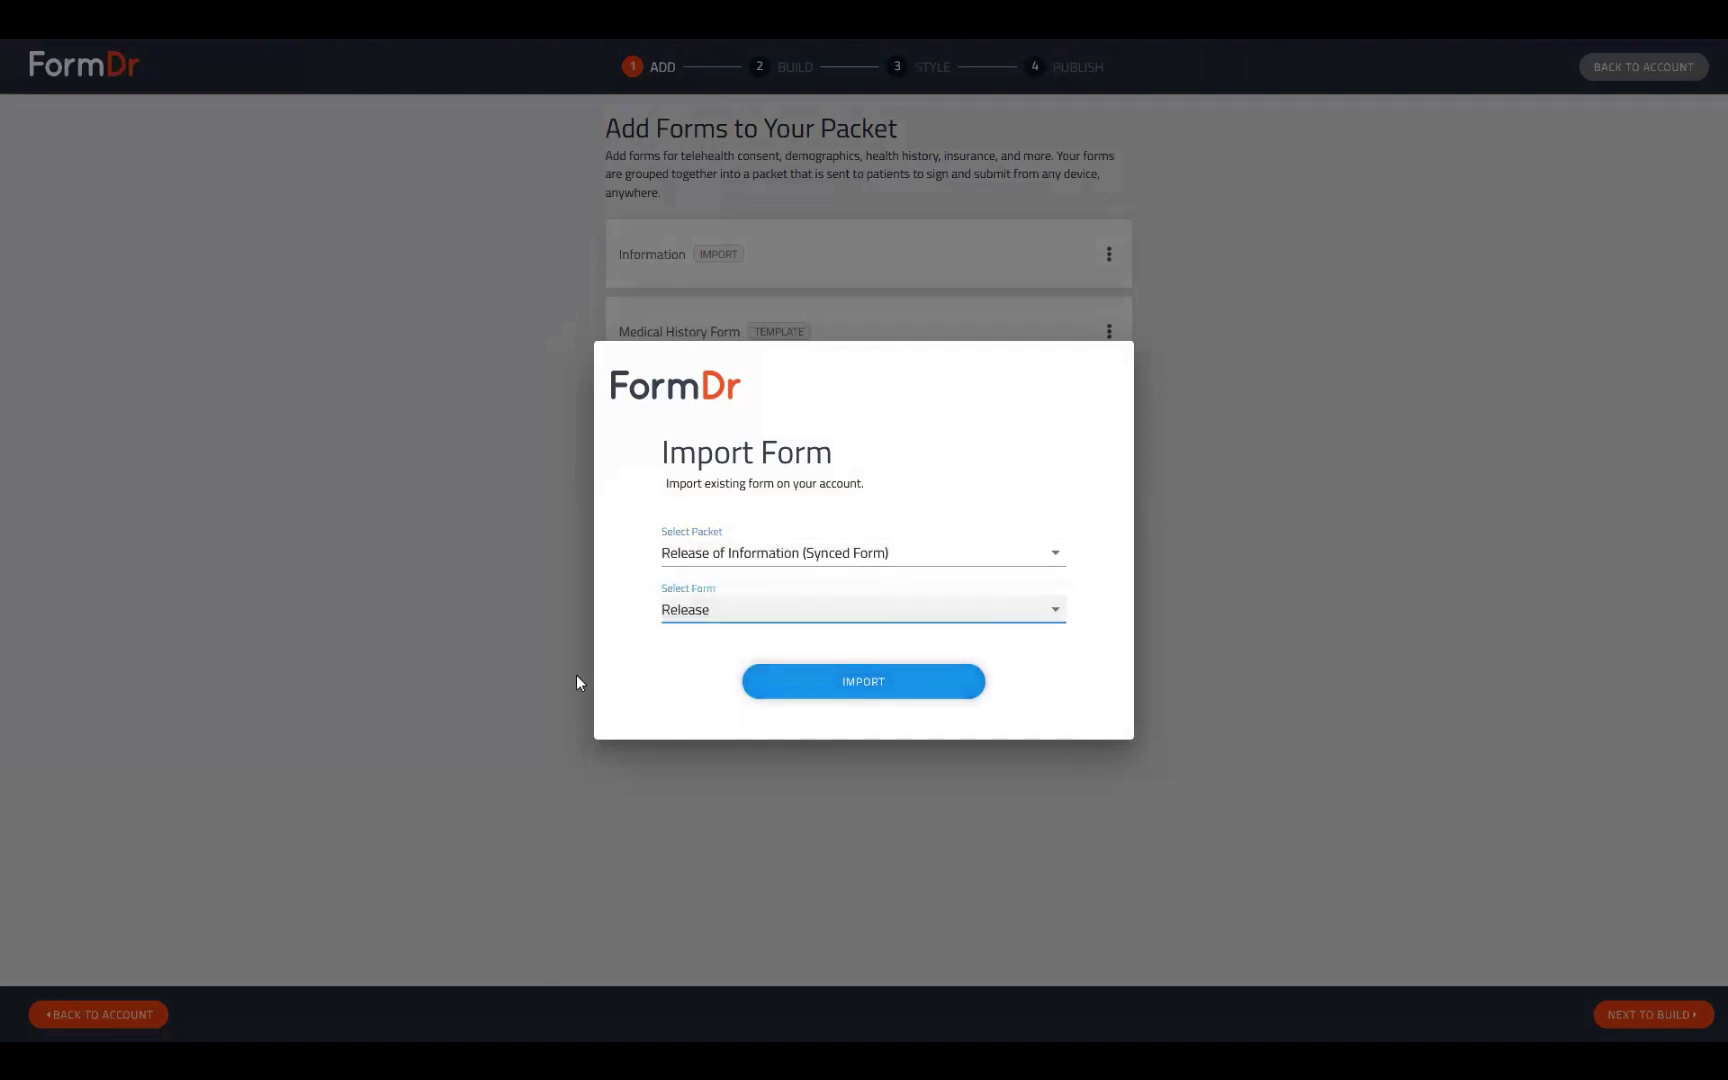
pyautogui.click(768, 680)
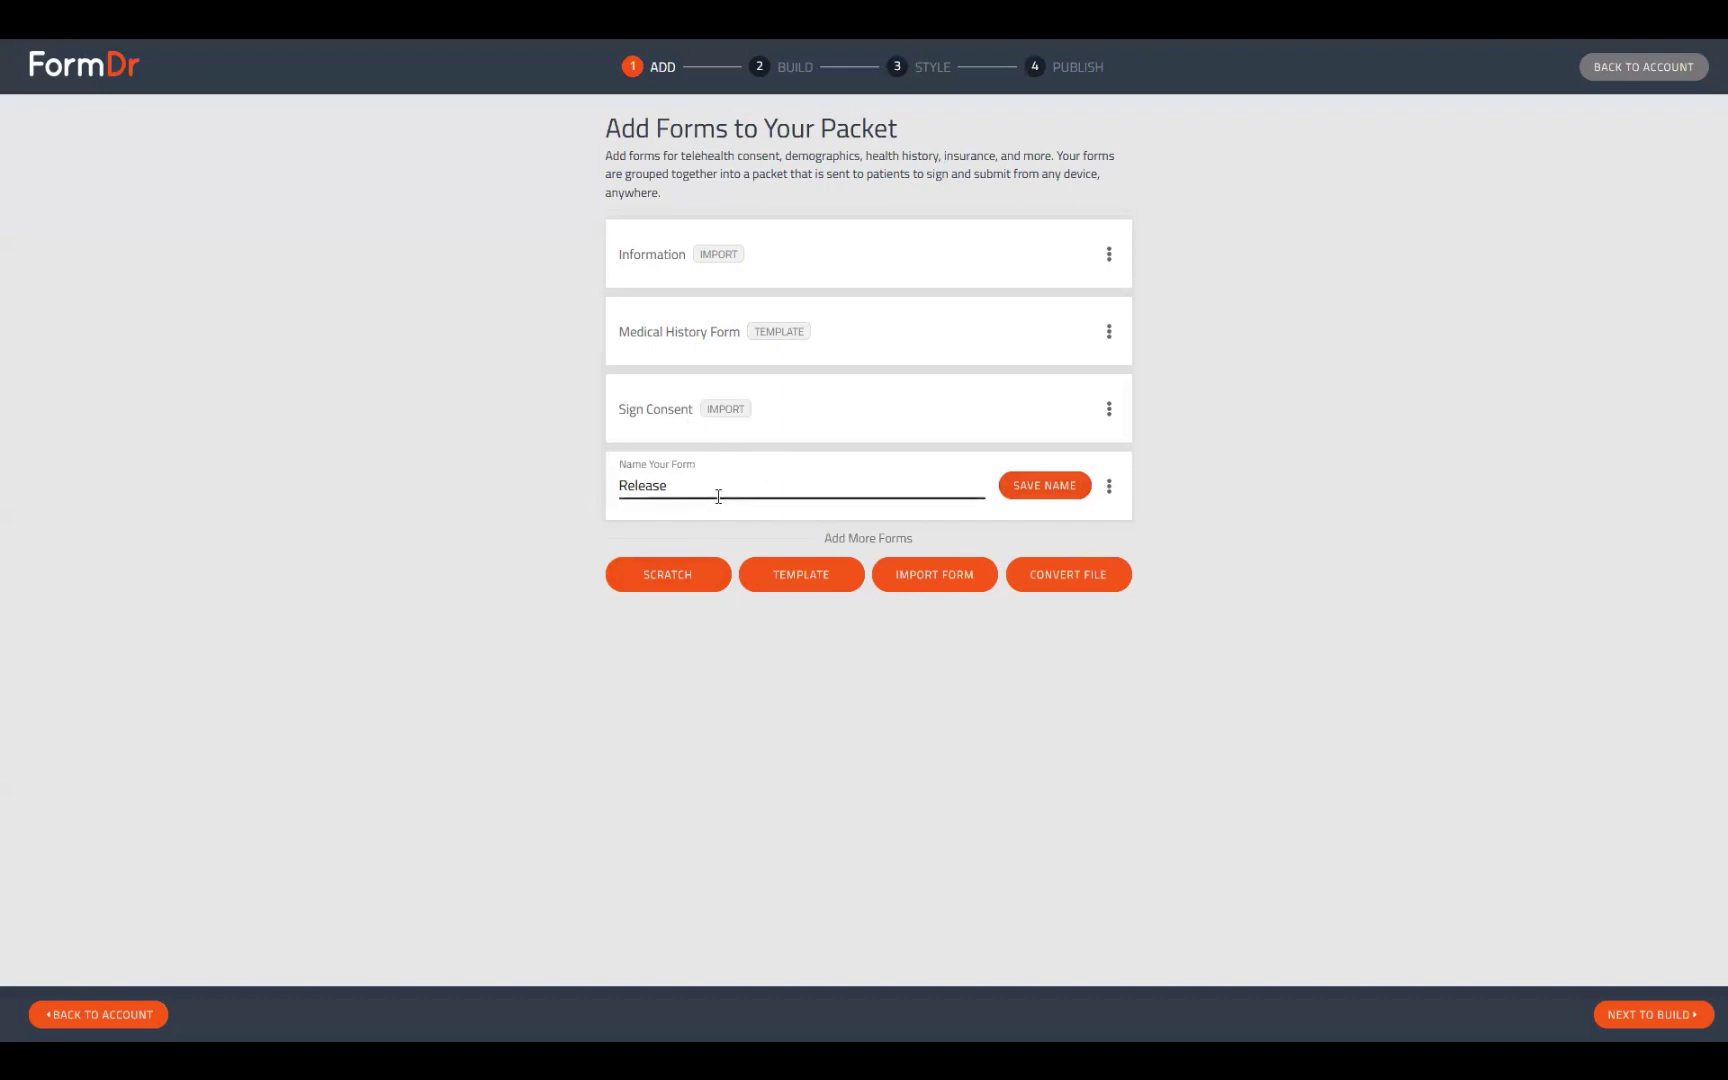
pyautogui.click(1049, 487)
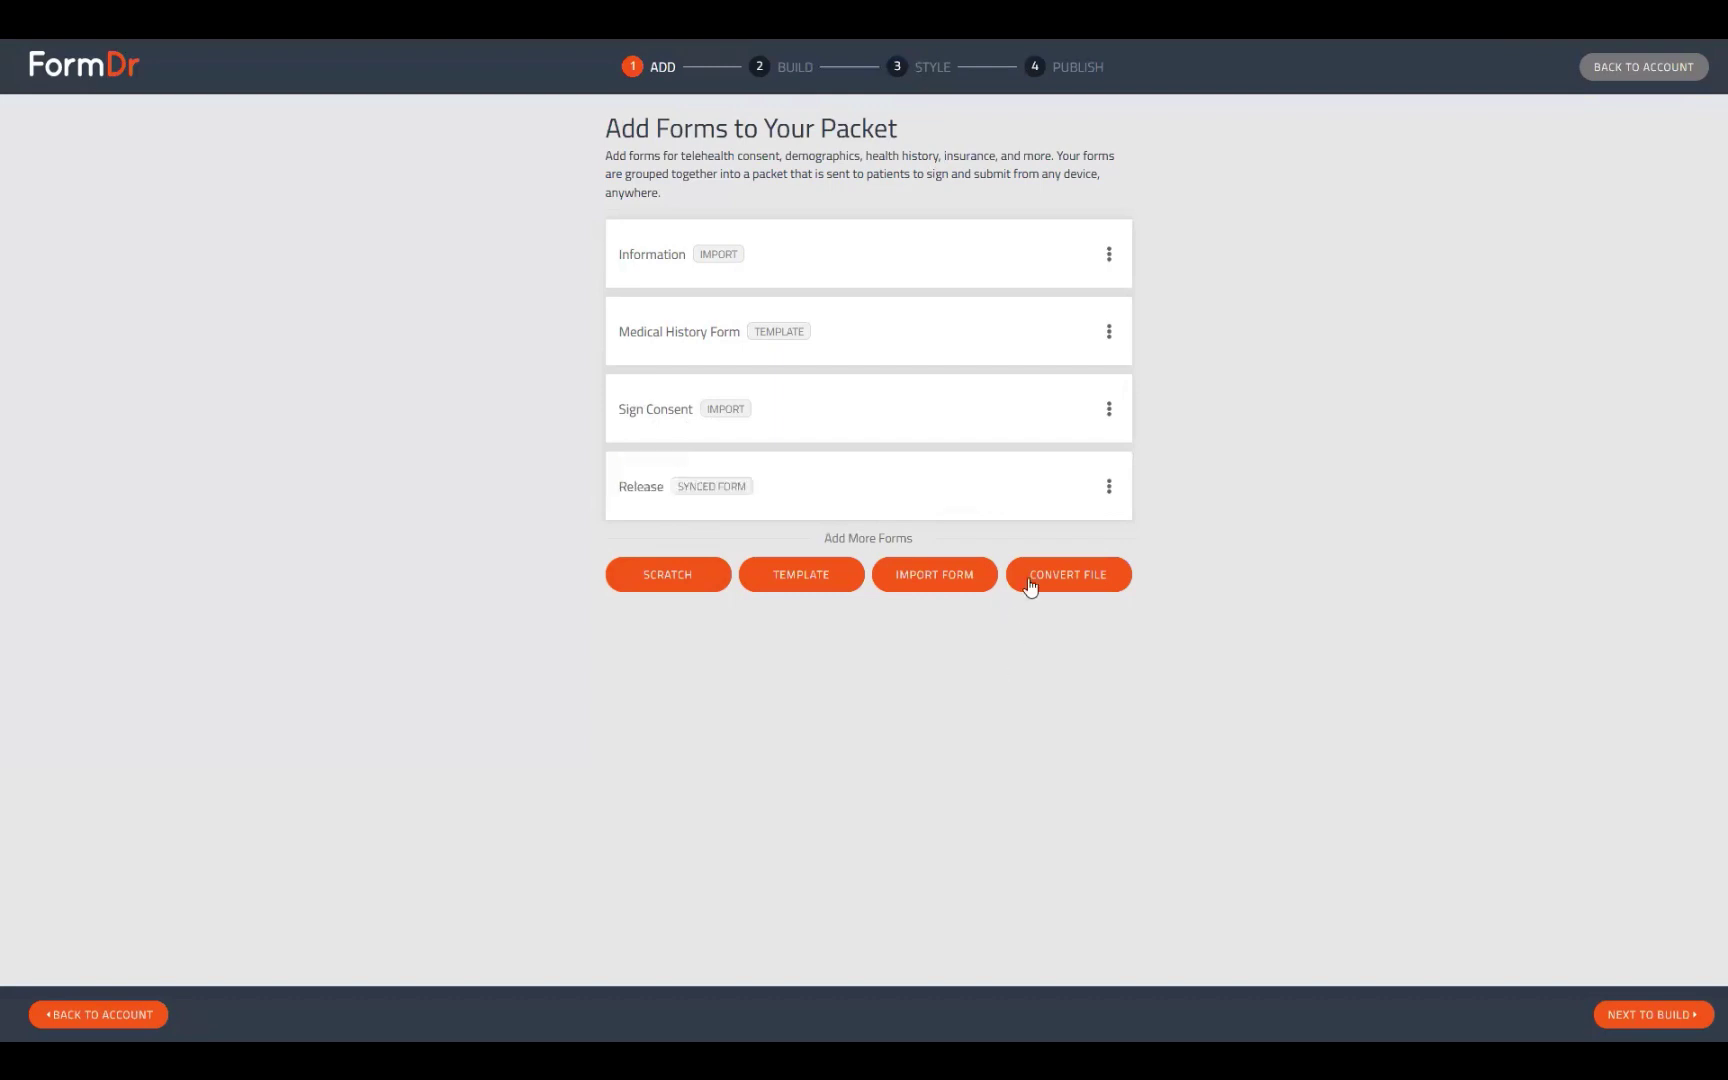
# Check the imported Release form in the packet's build stage and turn off Hide From User for the Sign Consent form.
pyautogui.click(1642, 1016)
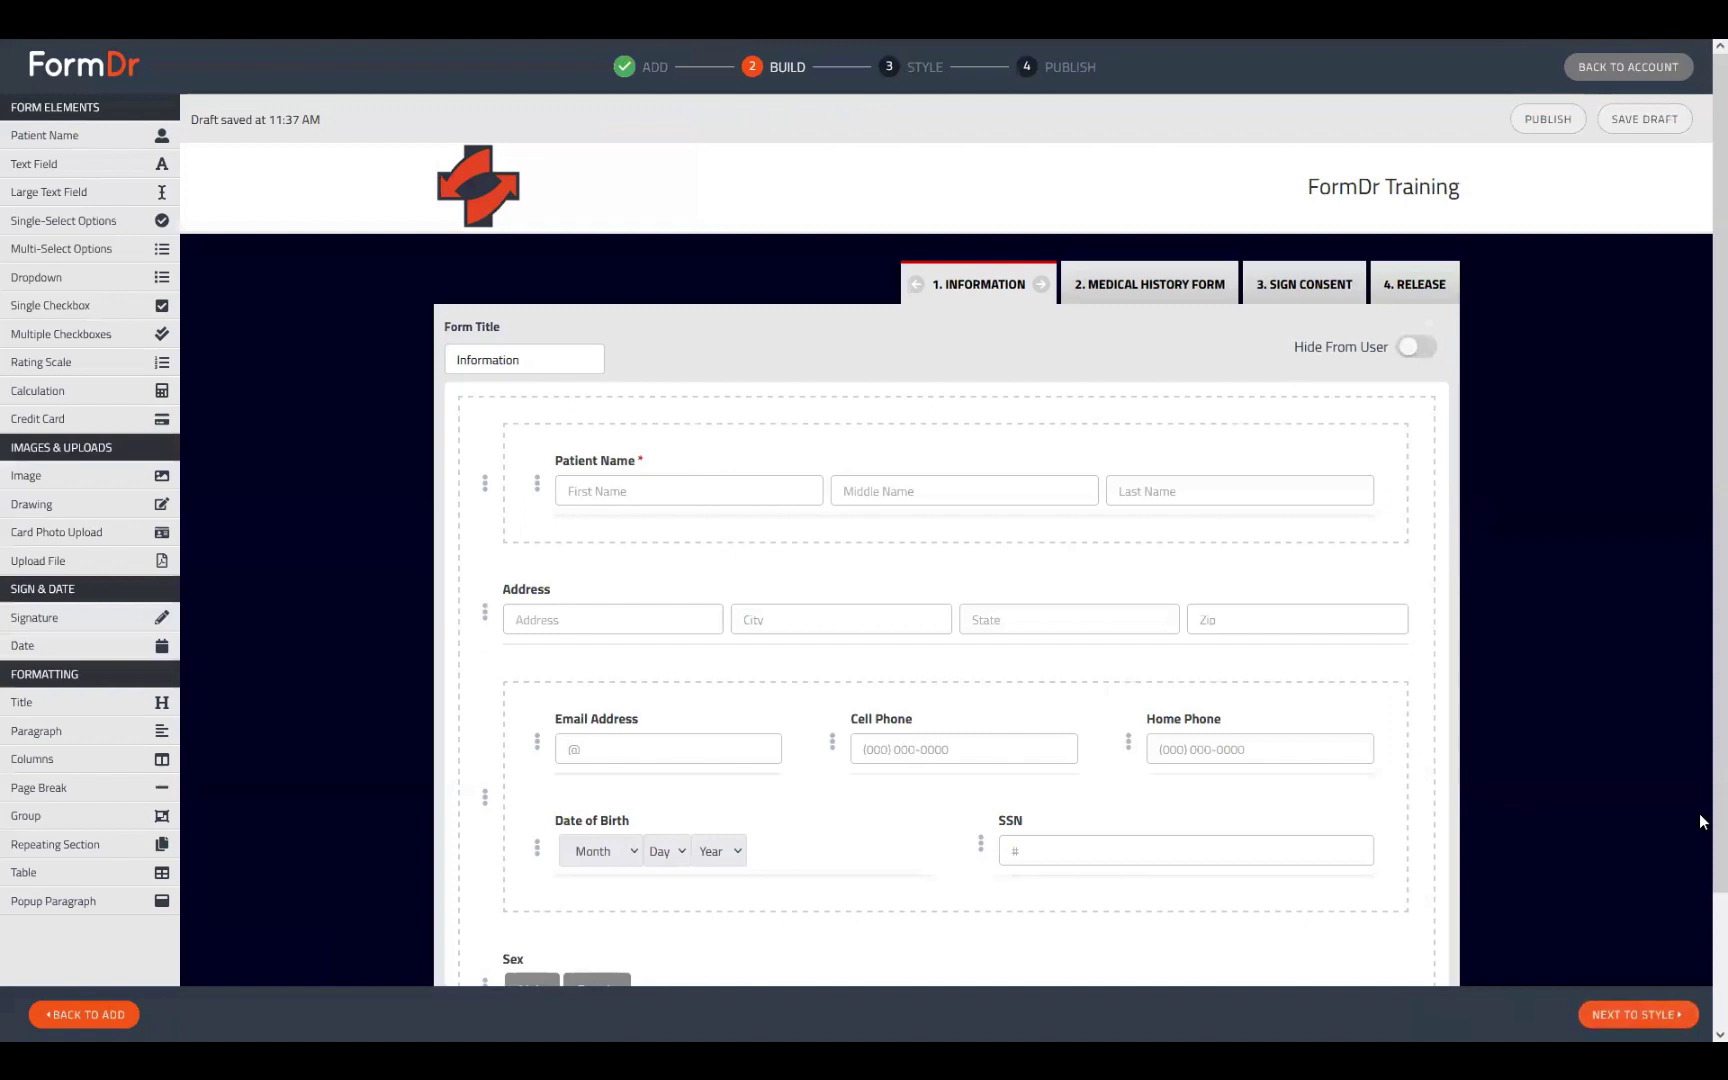
pyautogui.click(1424, 290)
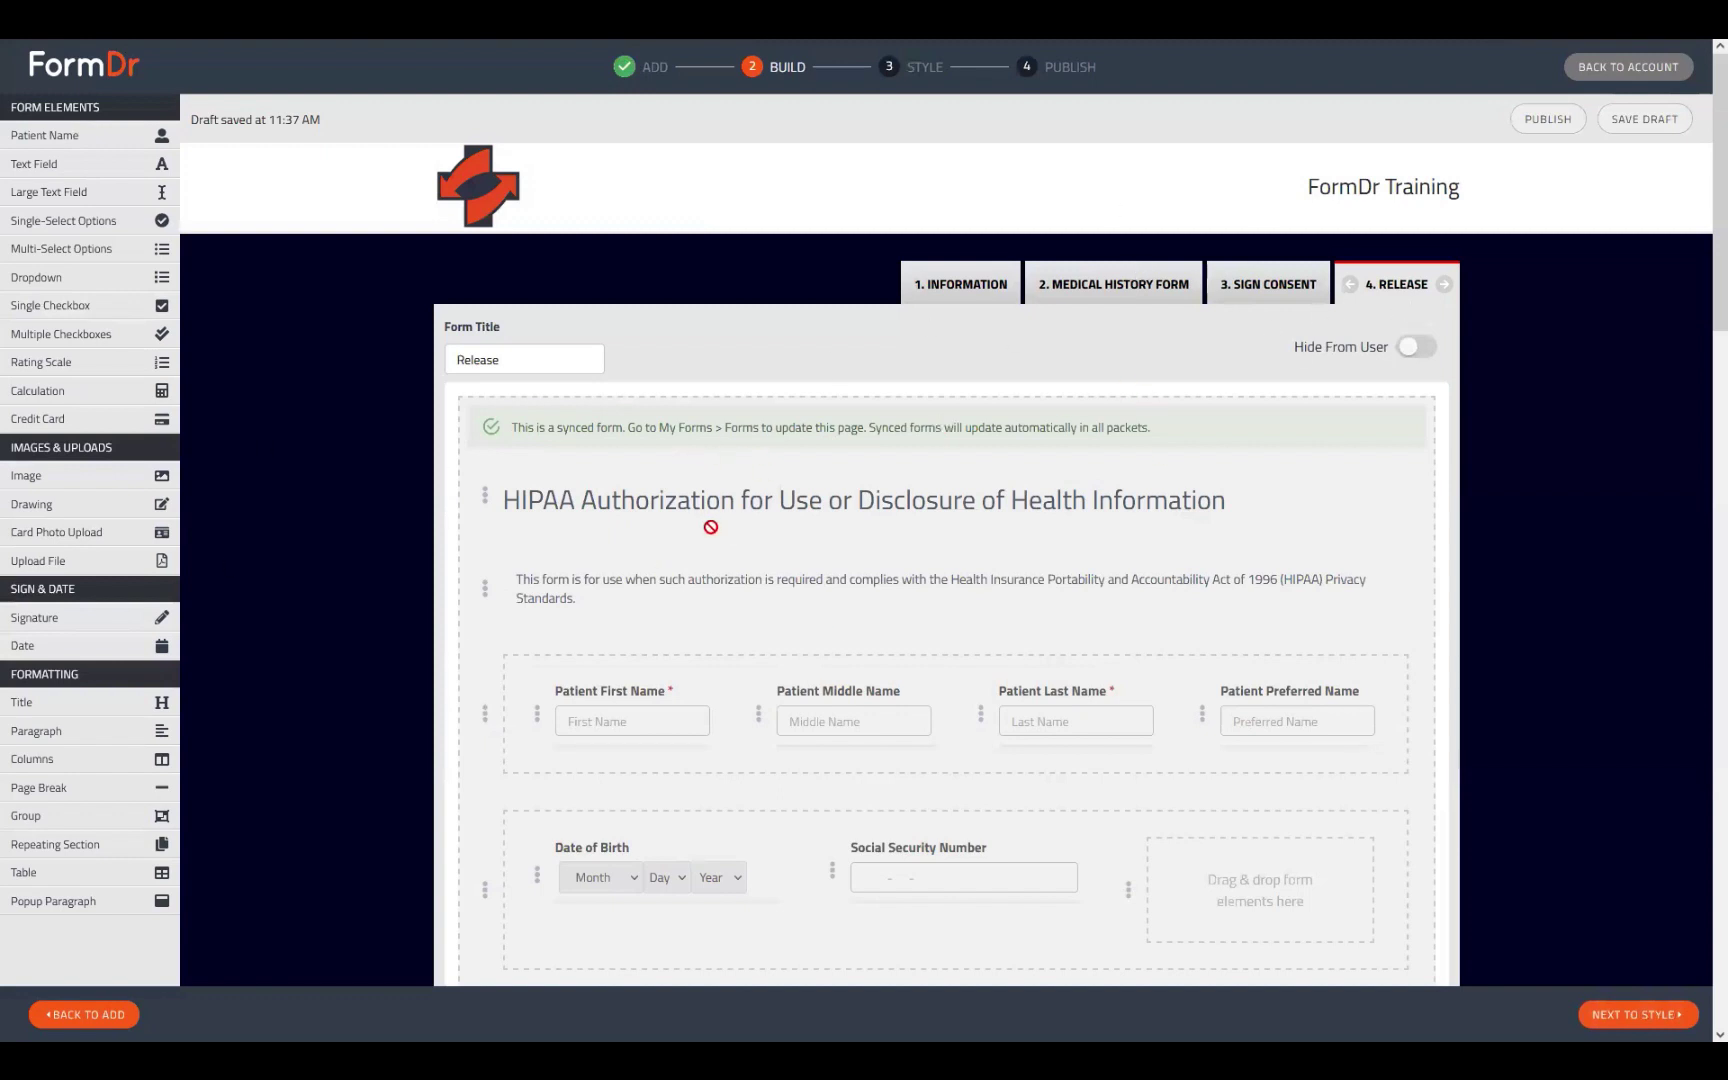
pyautogui.click(1287, 300)
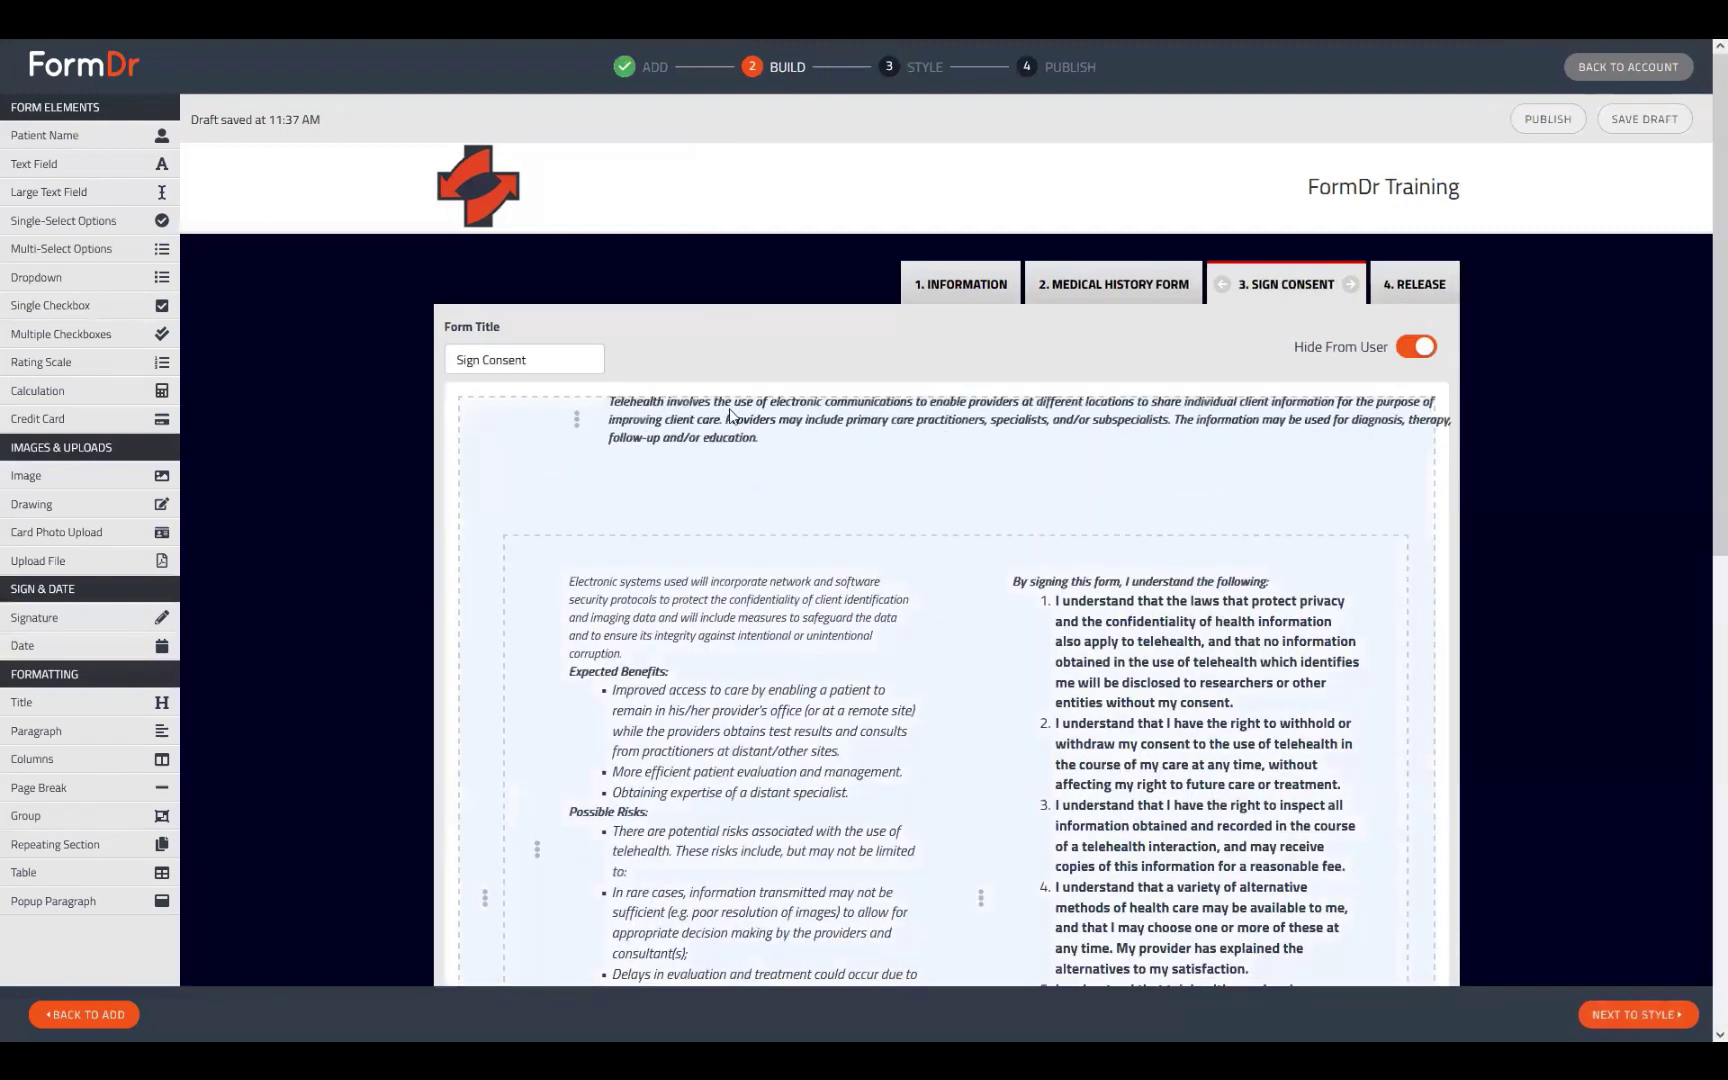
pyautogui.click(1378, 346)
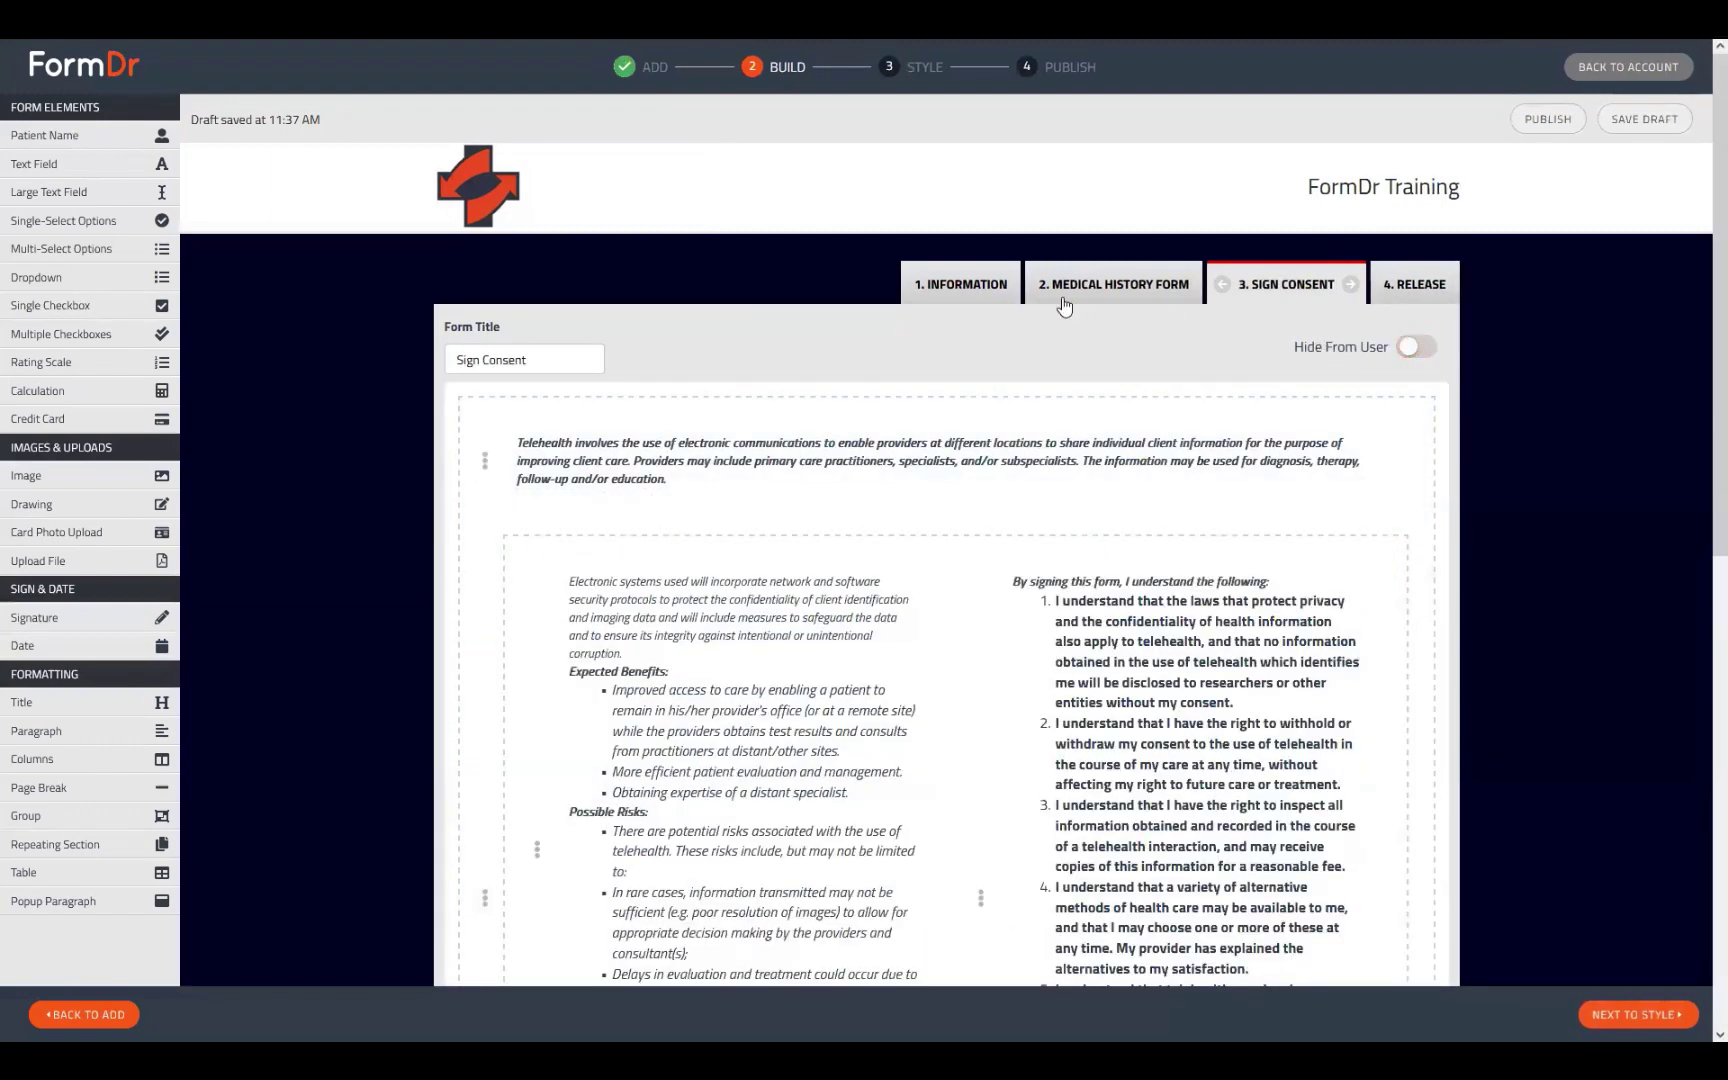
# Compare the packet's Medical History and Information forms with the locked, synced Release form.
pyautogui.click(1063, 300)
pyautogui.click(999, 283)
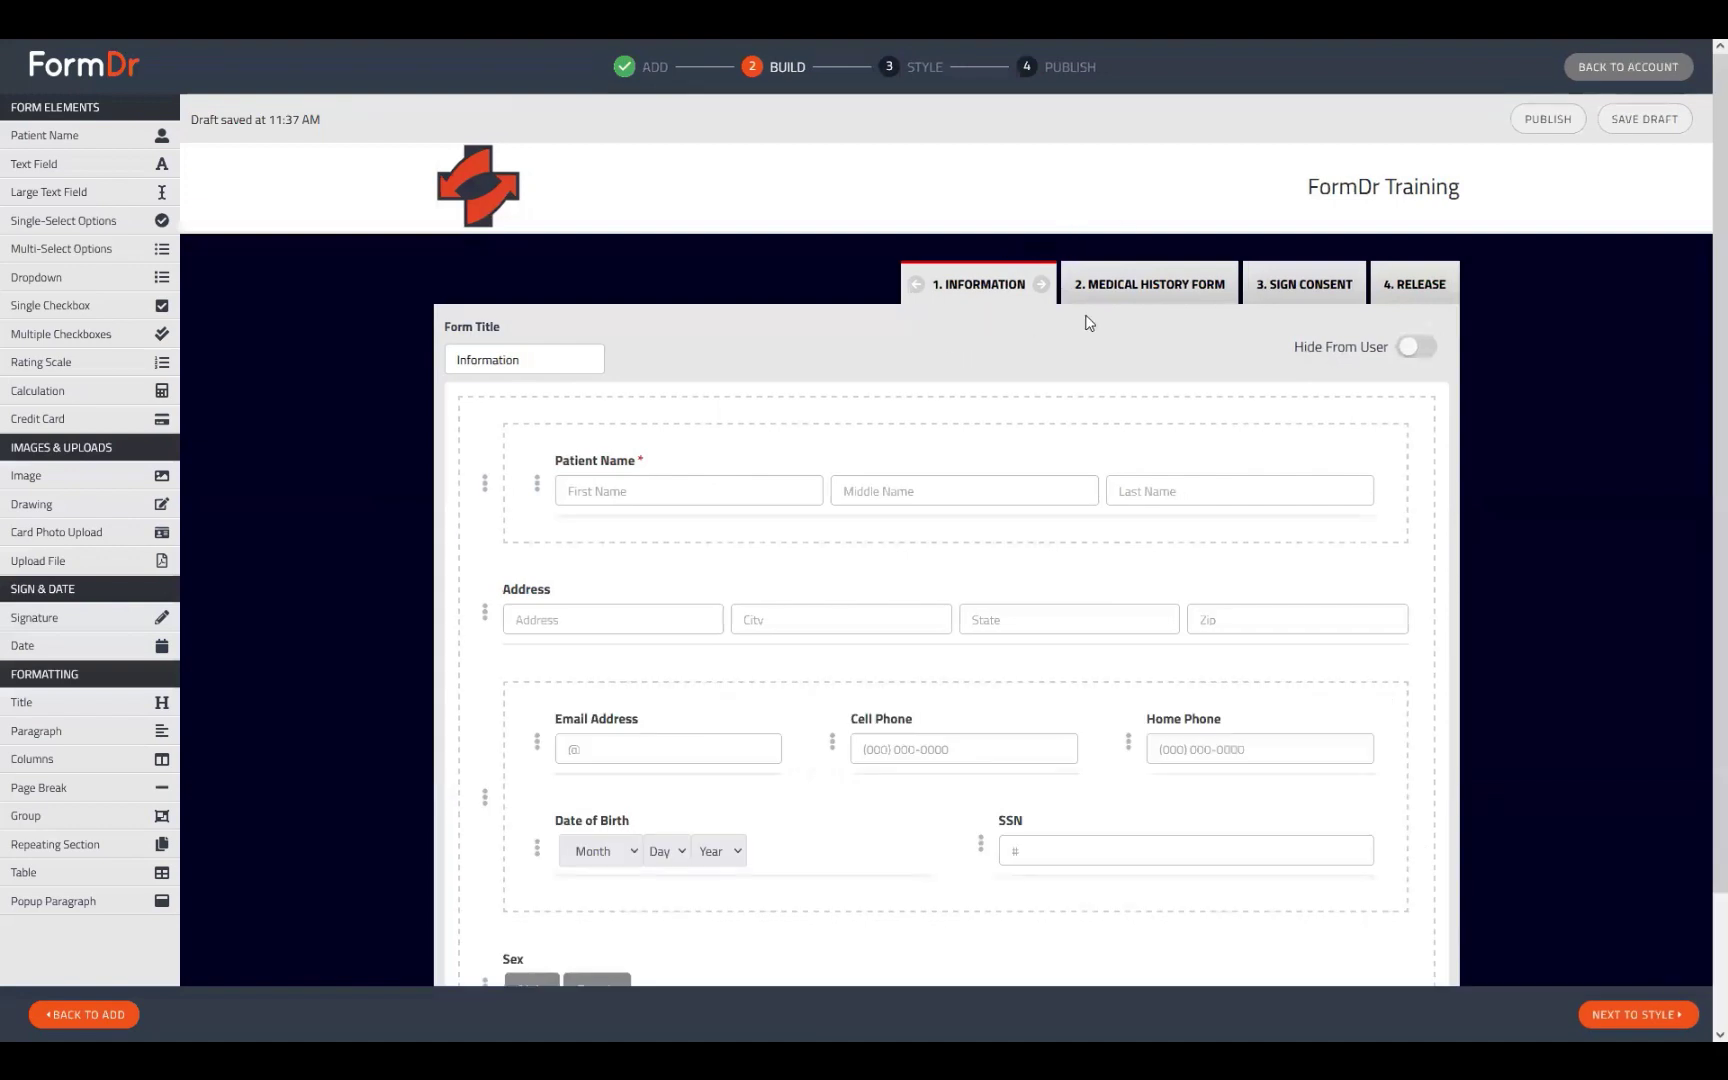
pyautogui.click(1400, 284)
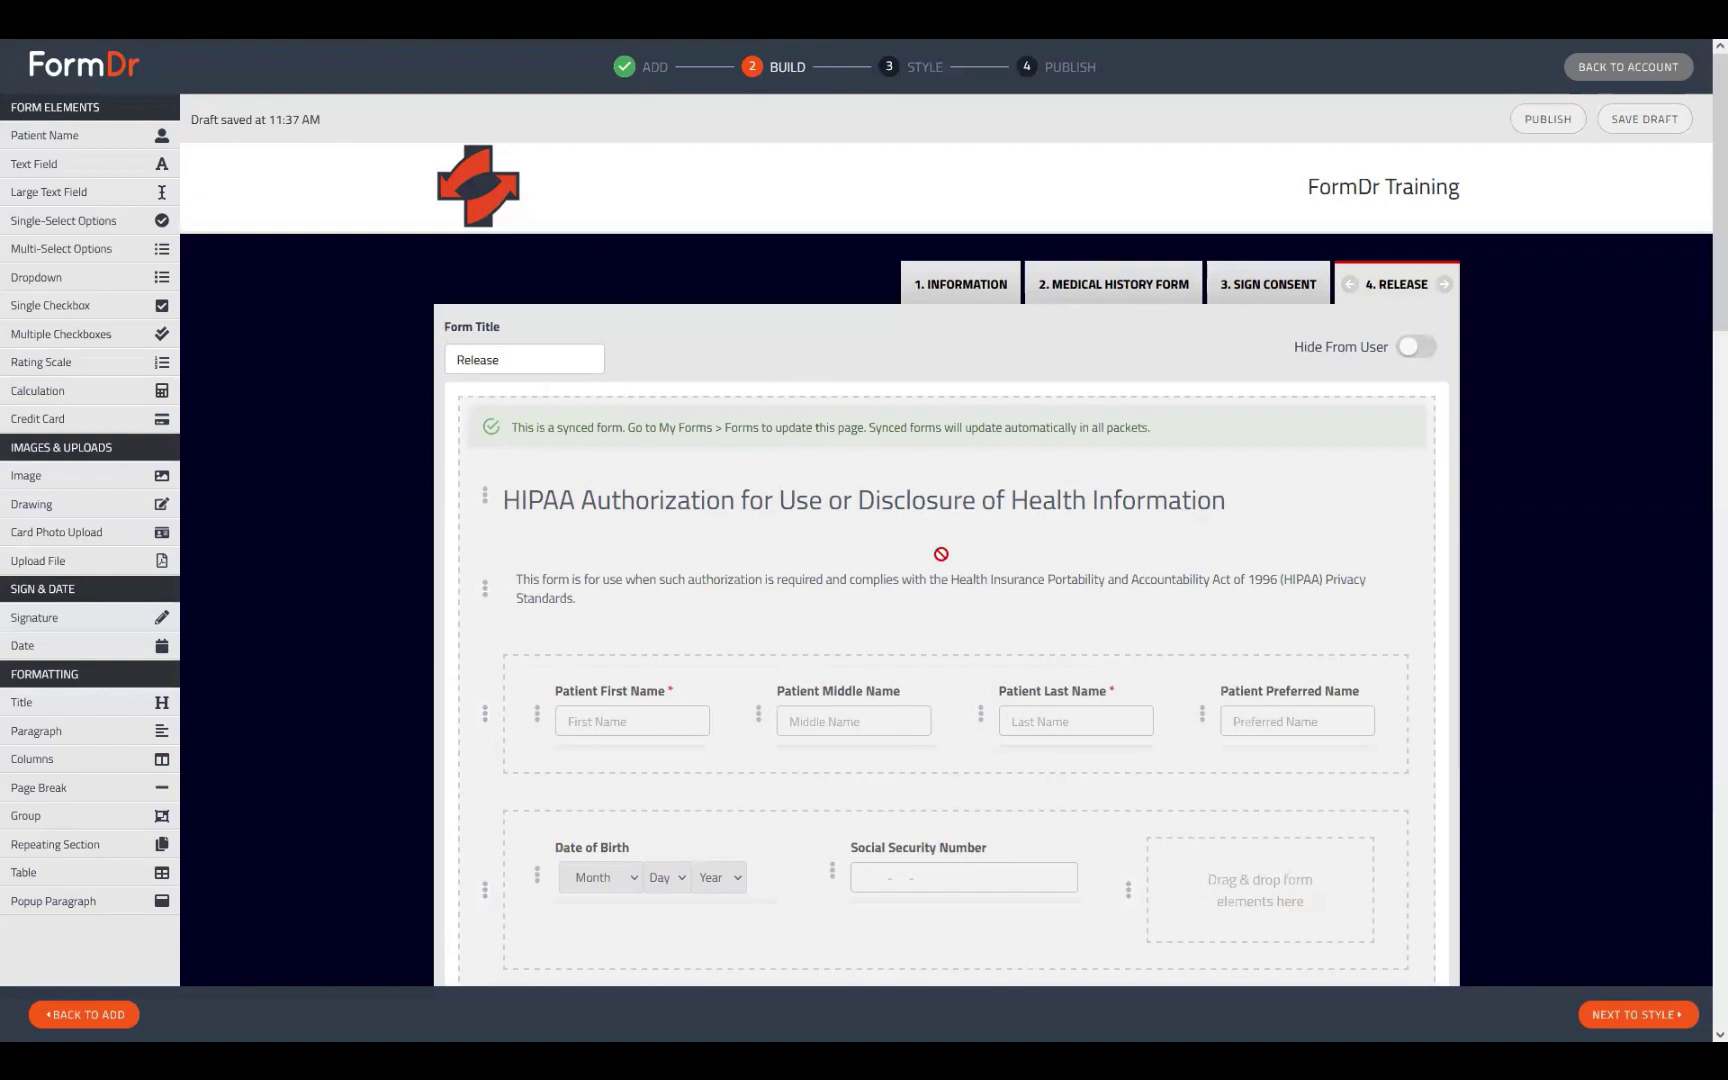
pyautogui.scroll(-7, 780, 702)
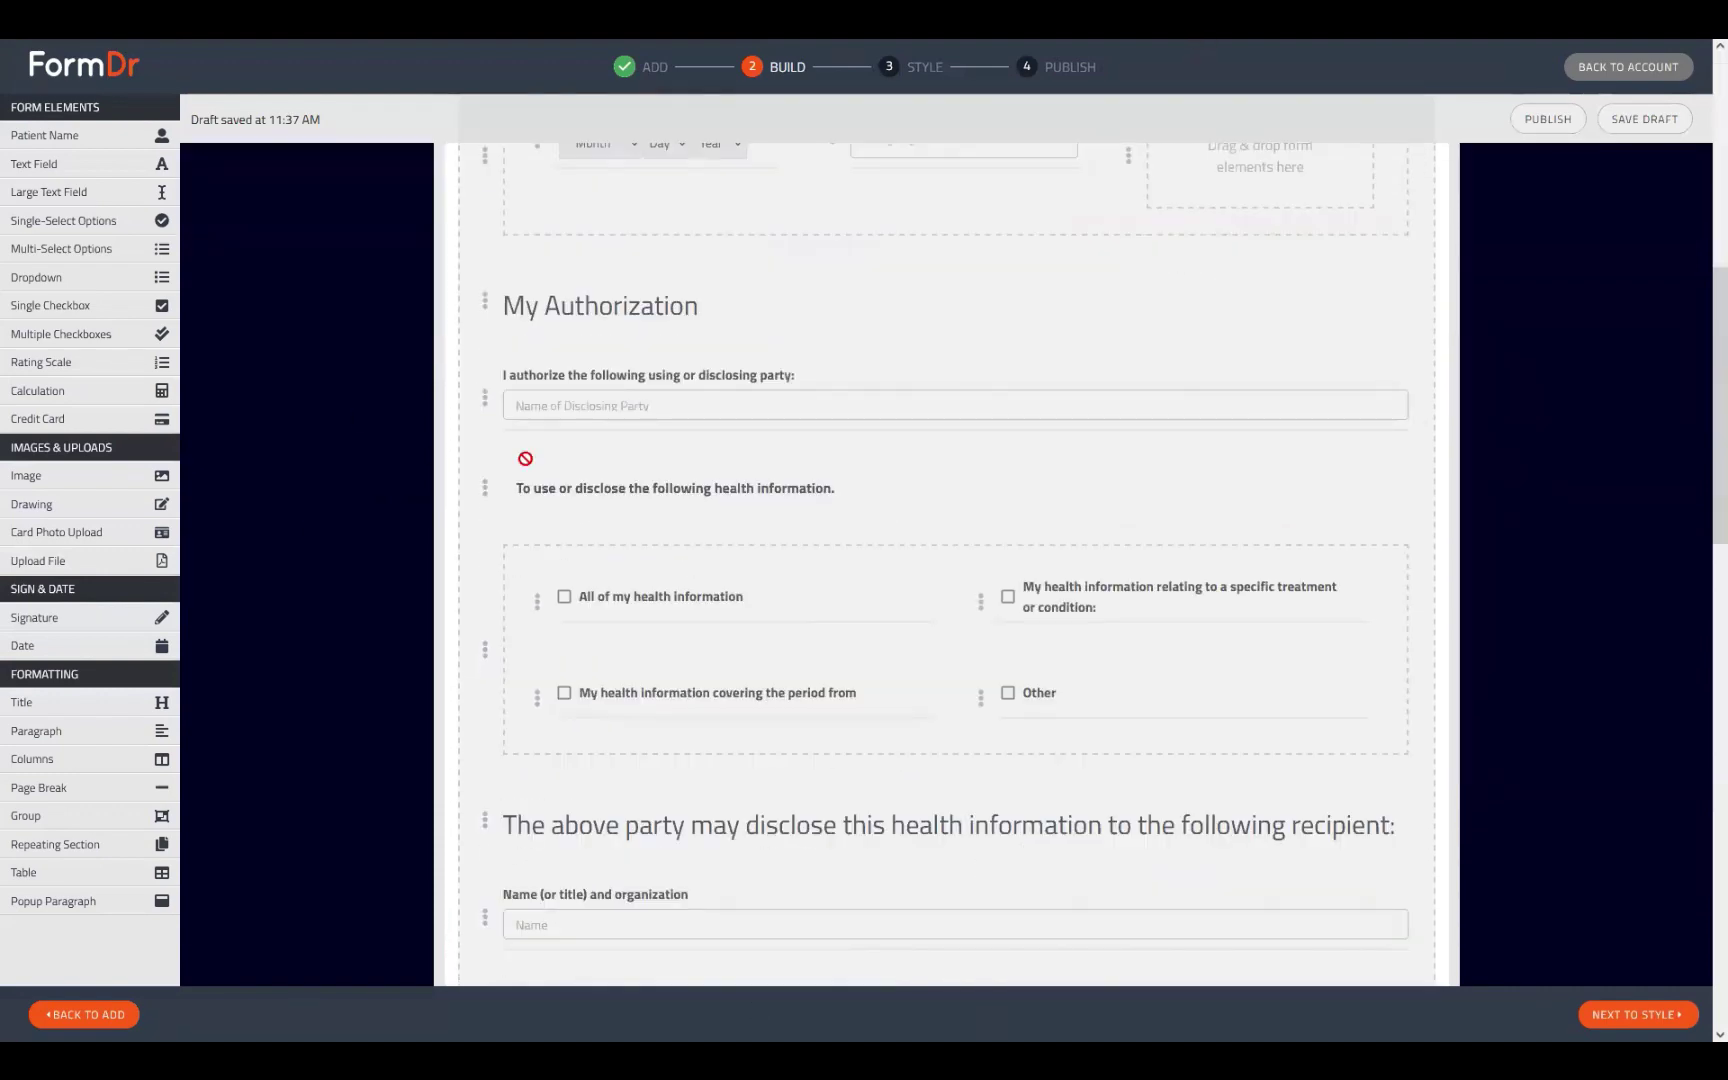
pyautogui.scroll(8, 525, 458)
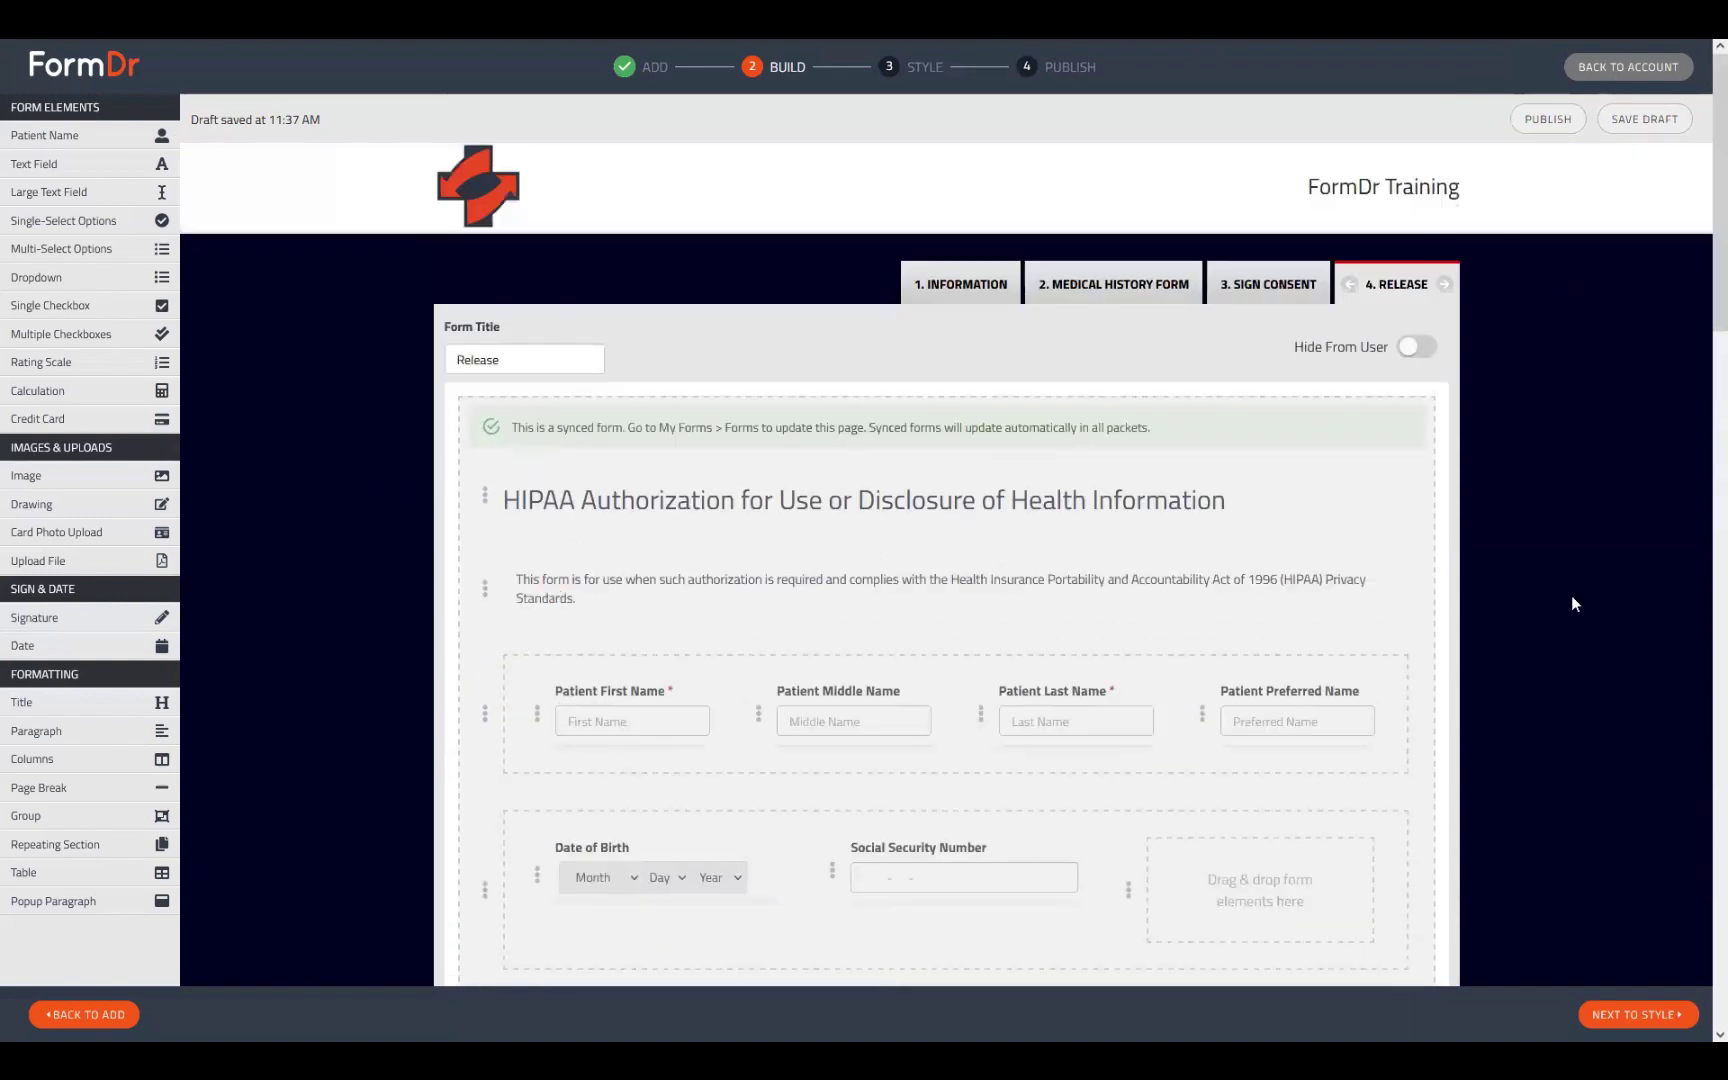
# Continue through the style stage without changes, publish the FormDr Training packet and return to the account.
pyautogui.click(1665, 1015)
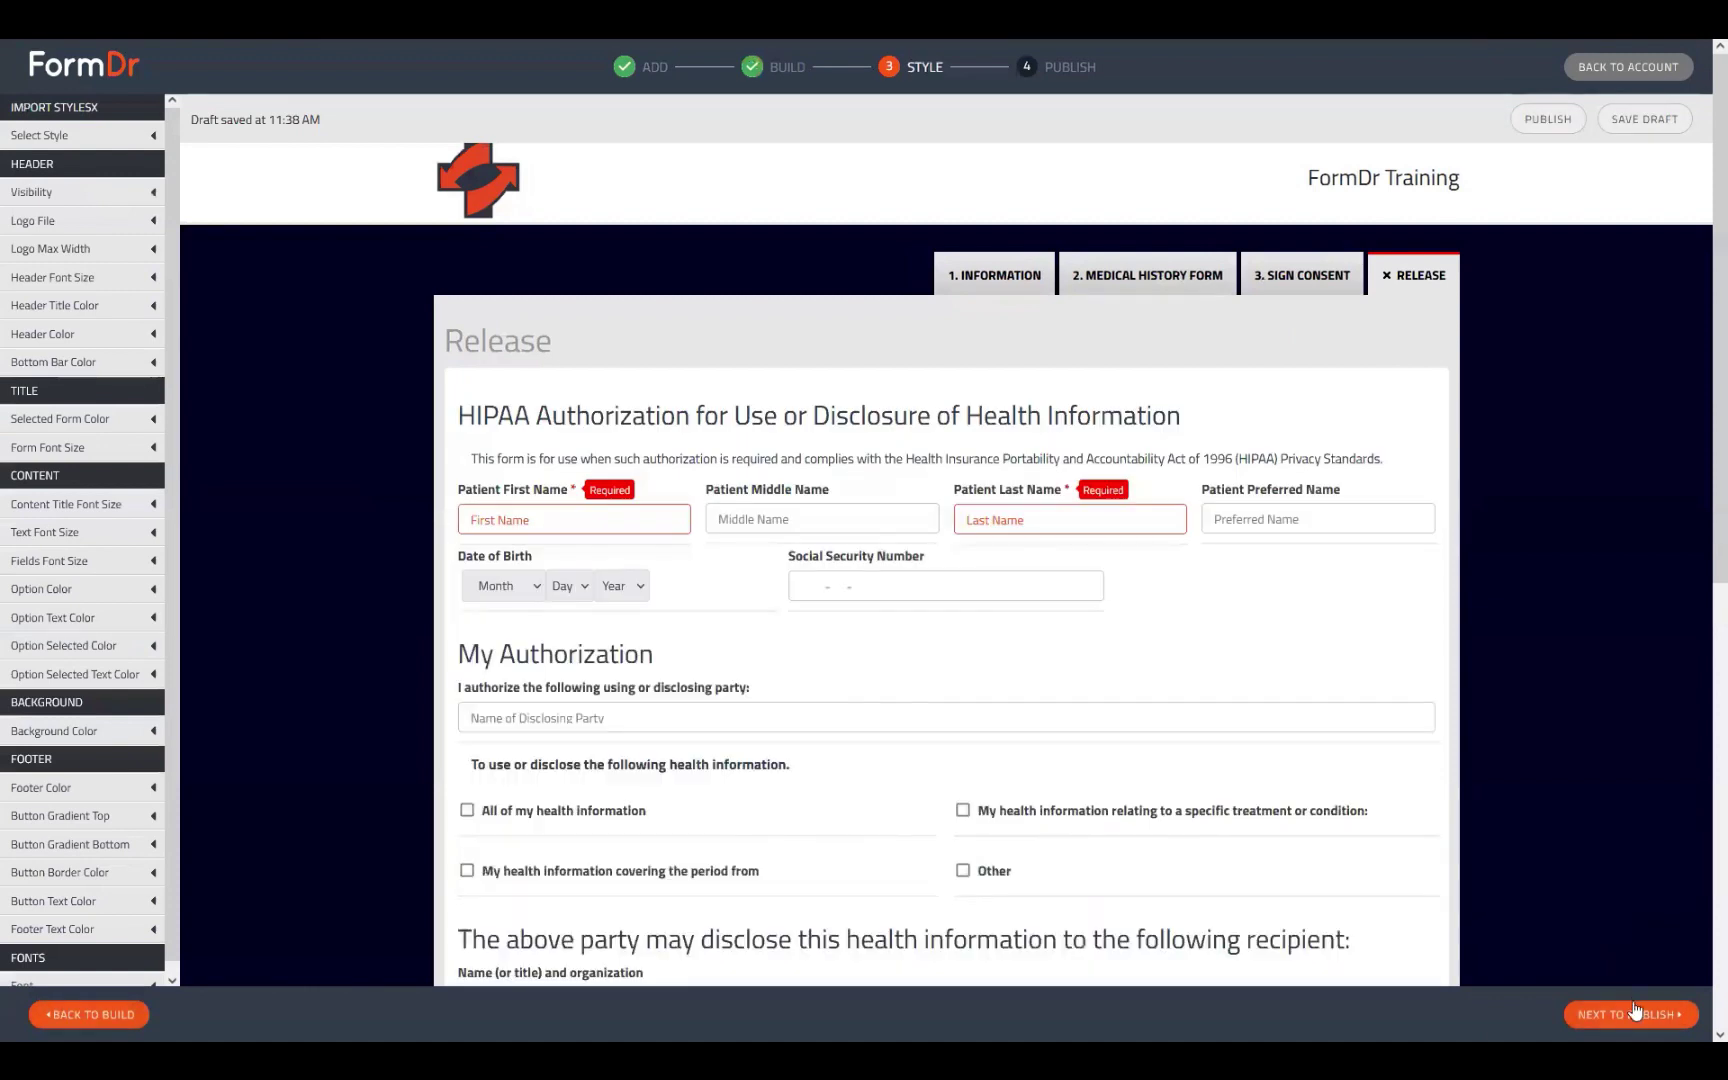
pyautogui.click(1580, 1013)
pyautogui.click(960, 683)
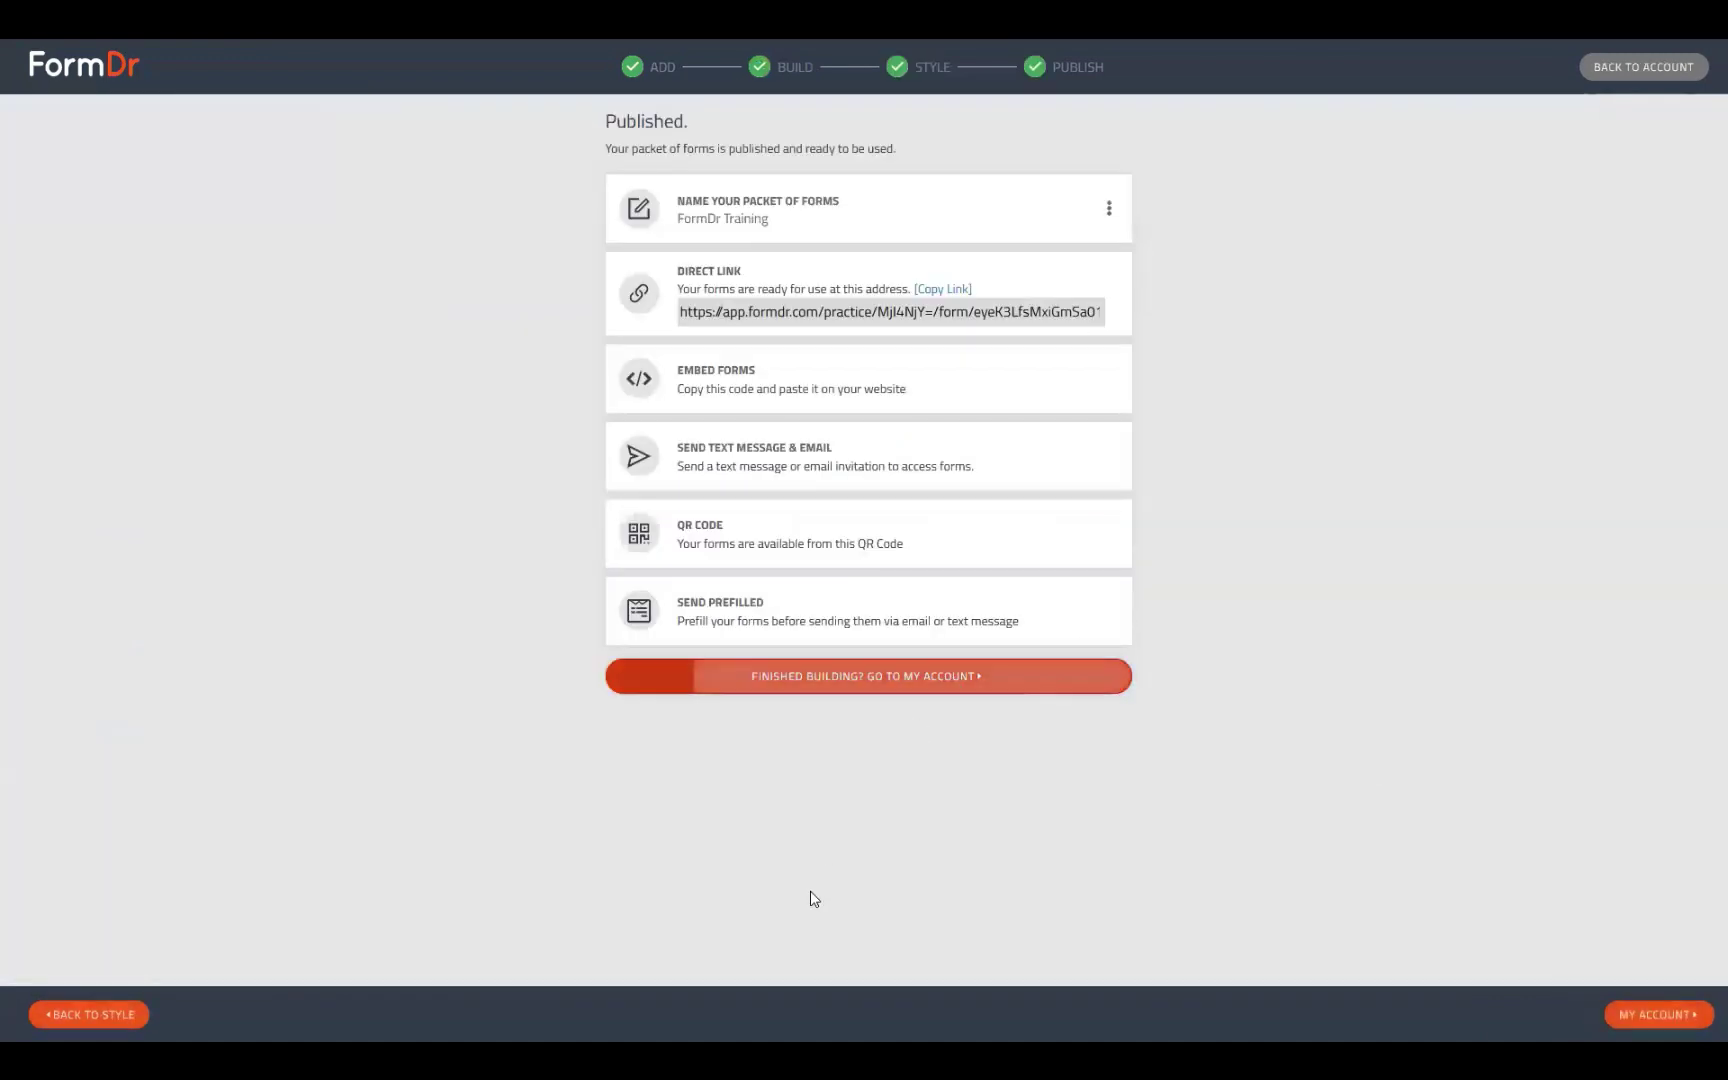
# Open the Release of Information synced form for editing from the forms list.
pyautogui.click(125, 268)
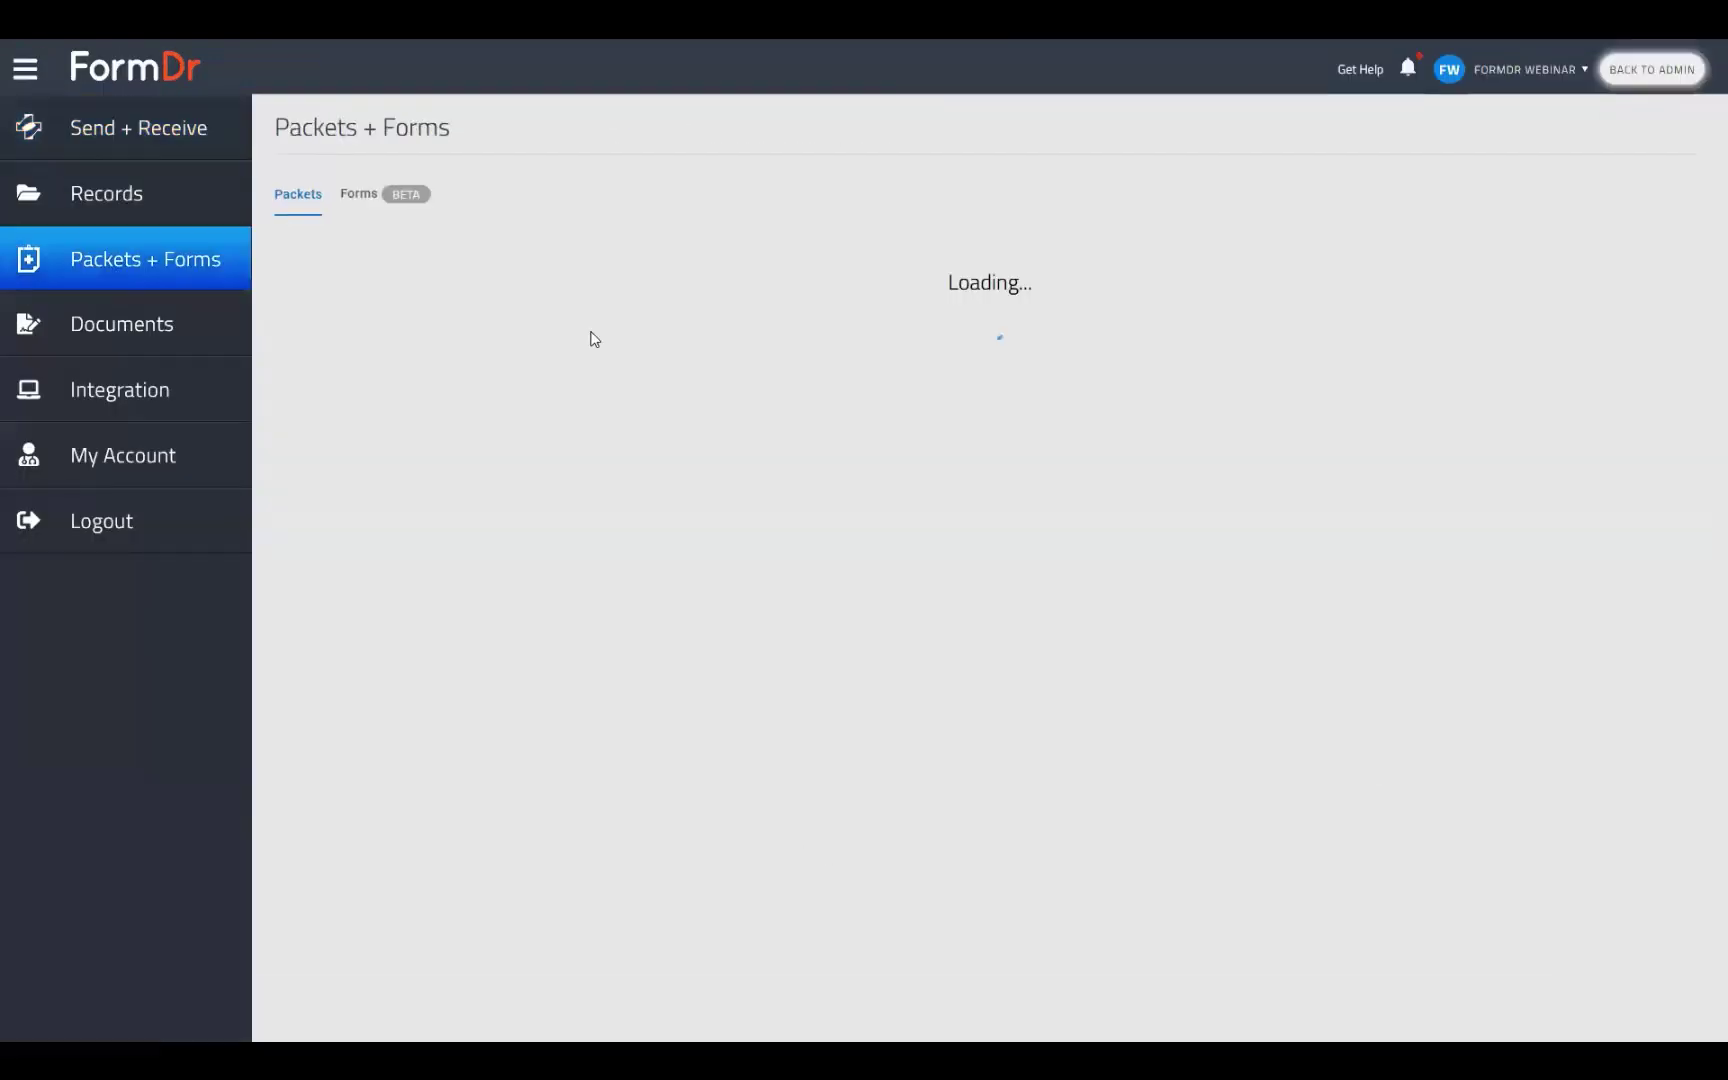
pyautogui.click(360, 198)
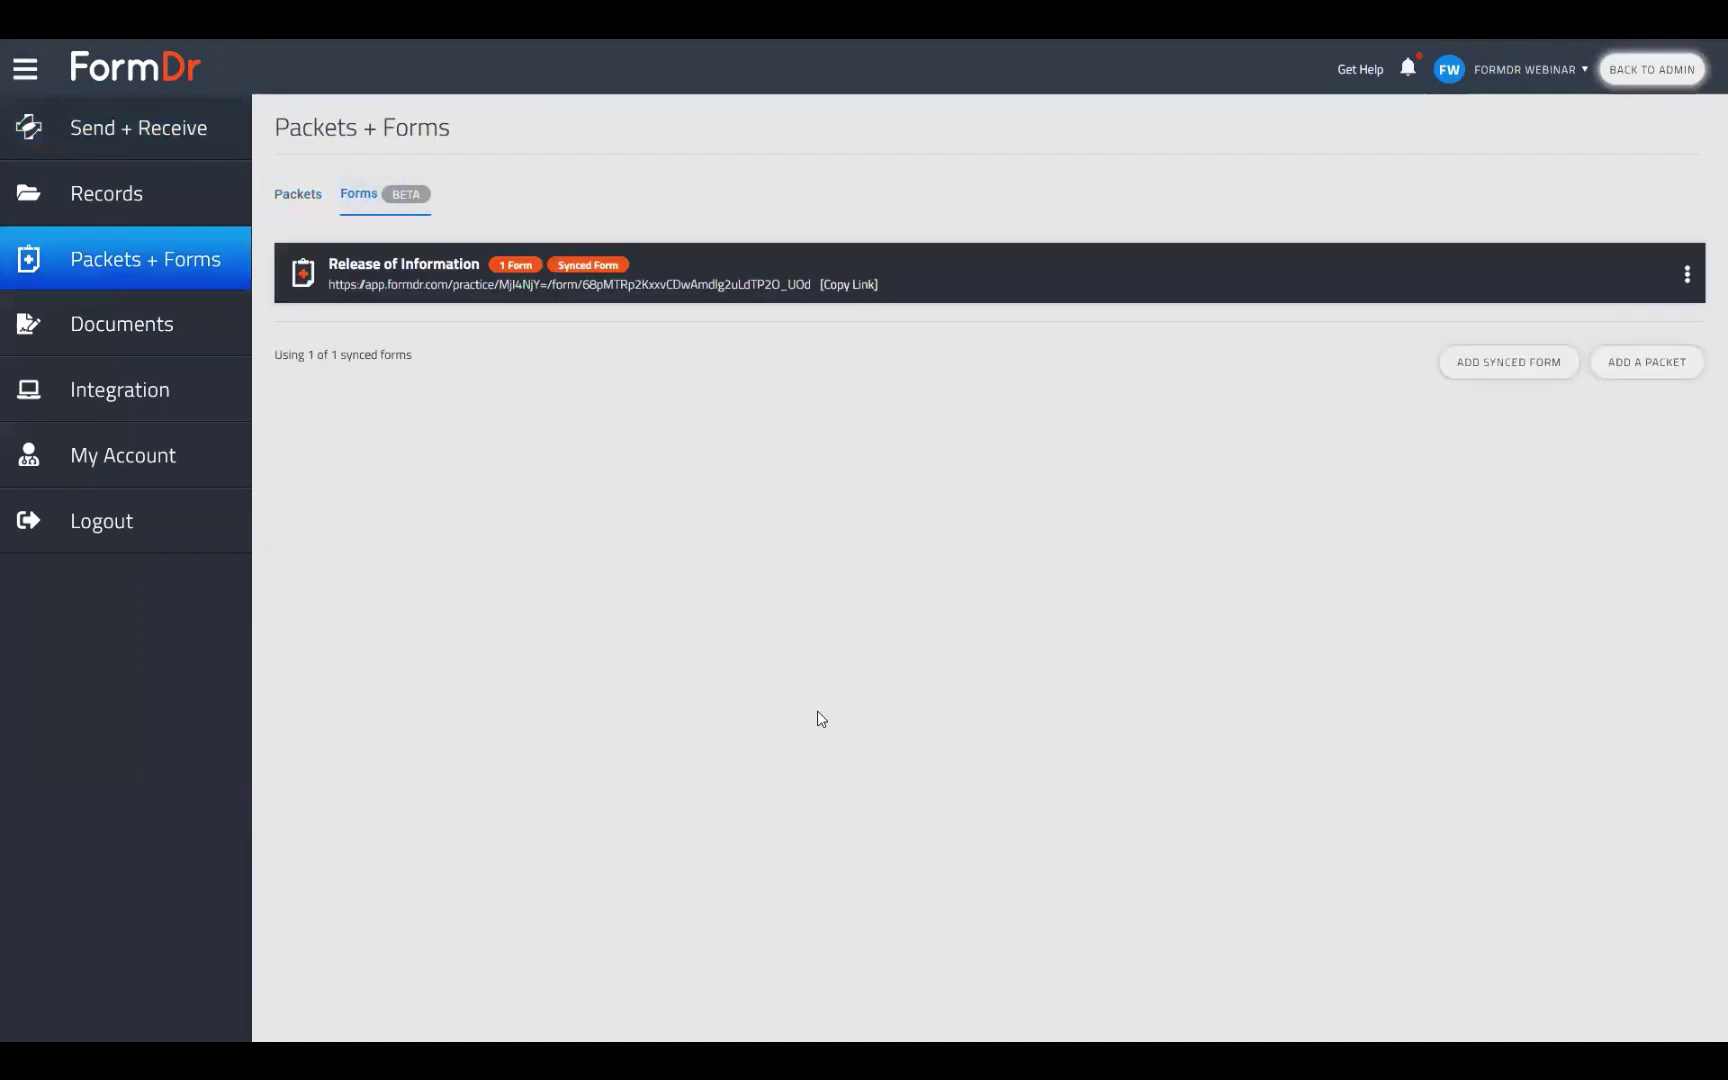
pyautogui.click(1687, 276)
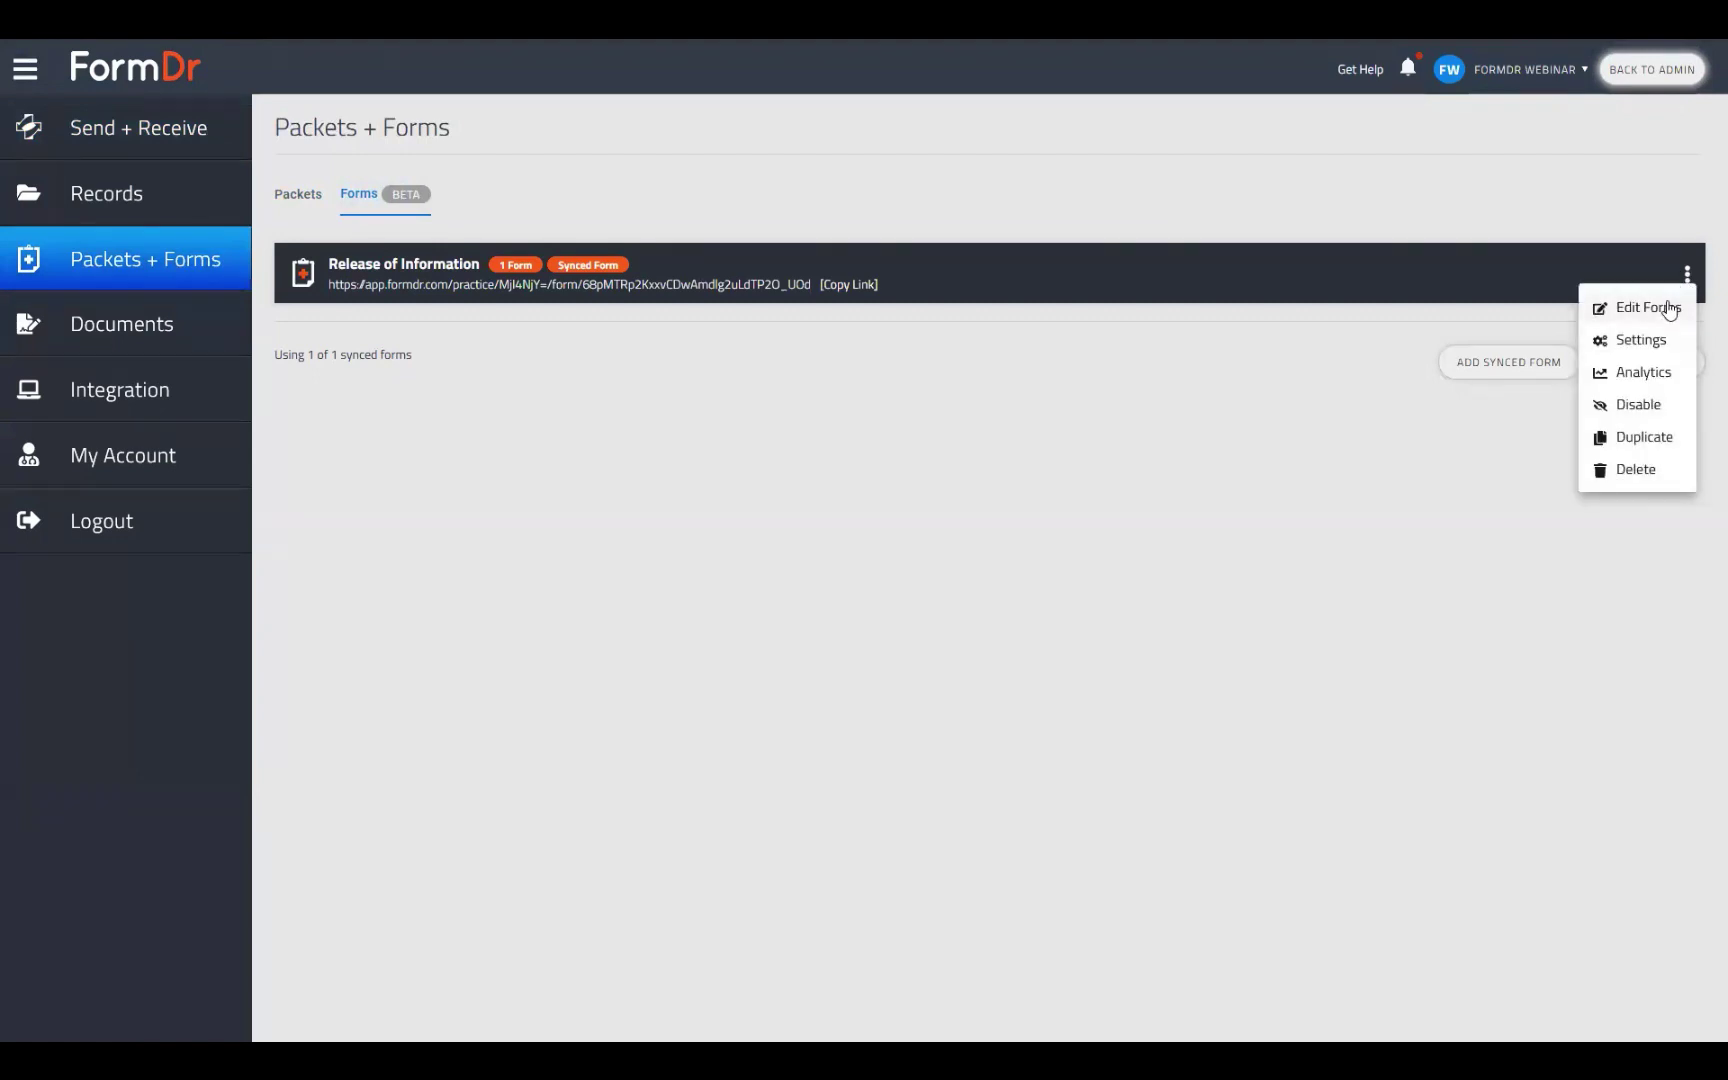
pyautogui.click(1669, 309)
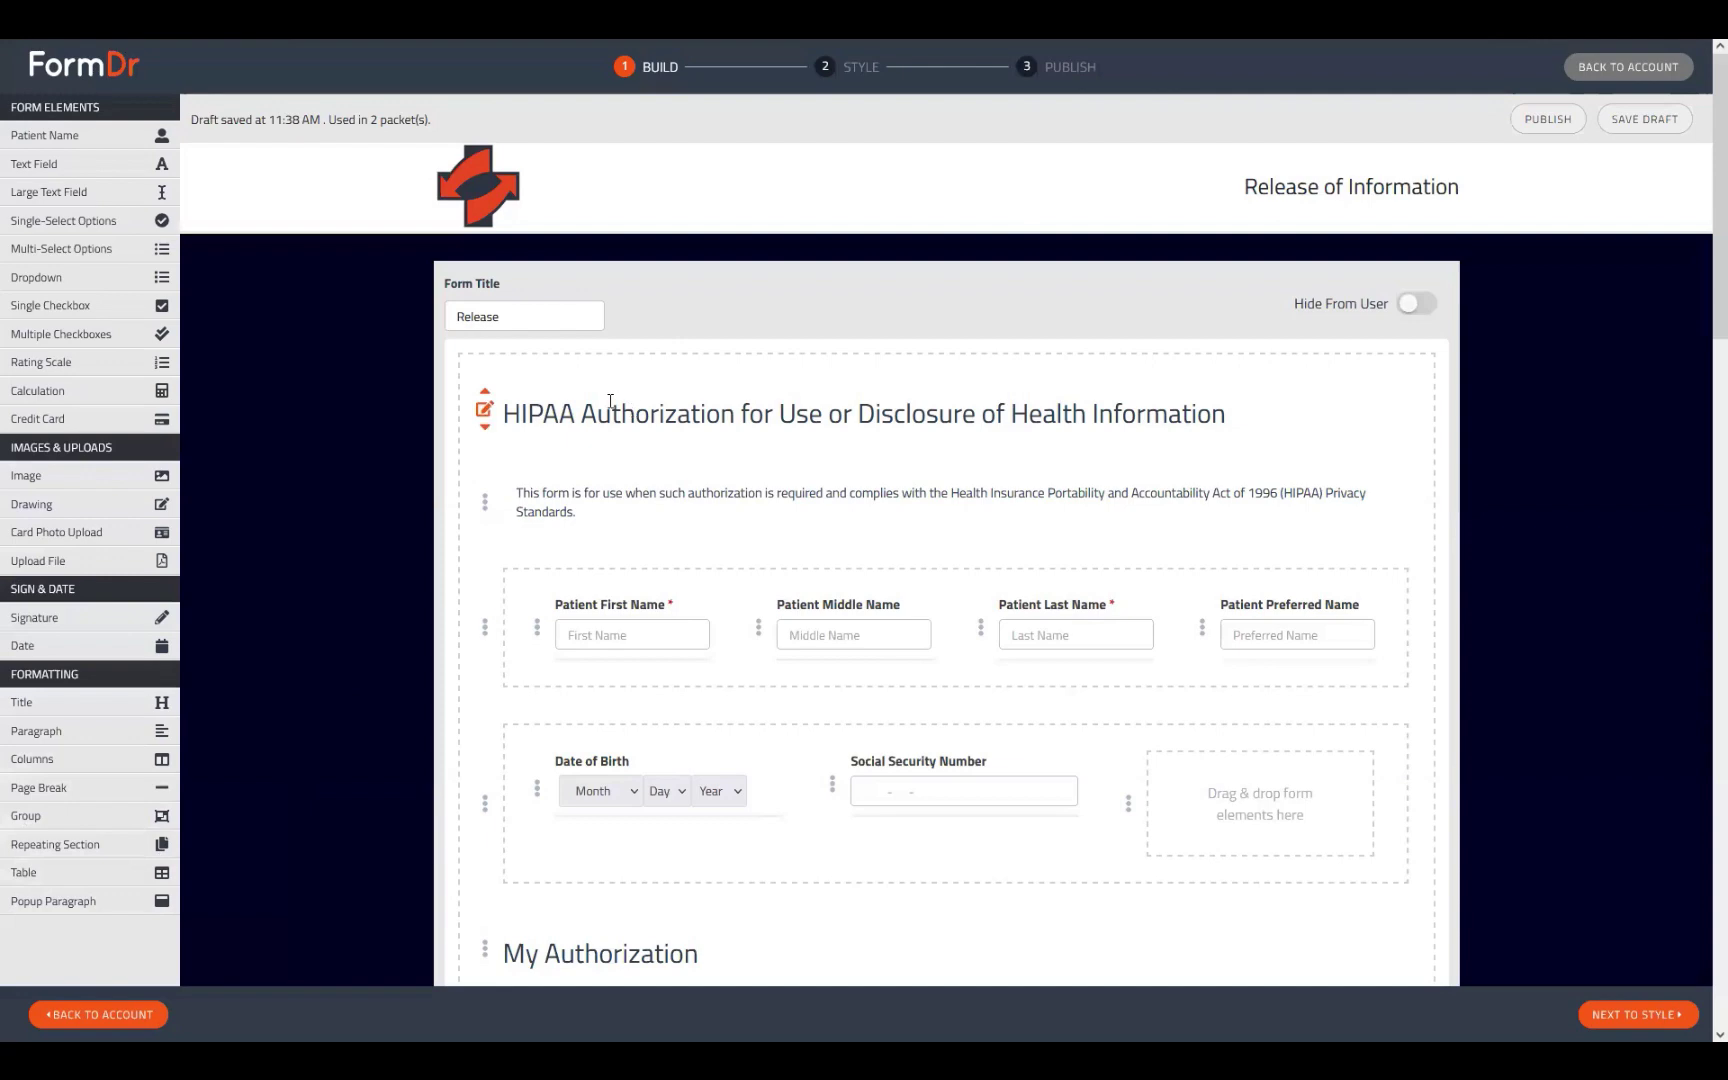
# Review the Release form's fields from the patient details through the authorization section to the signature area.
pyautogui.scroll(-20, 829, 513)
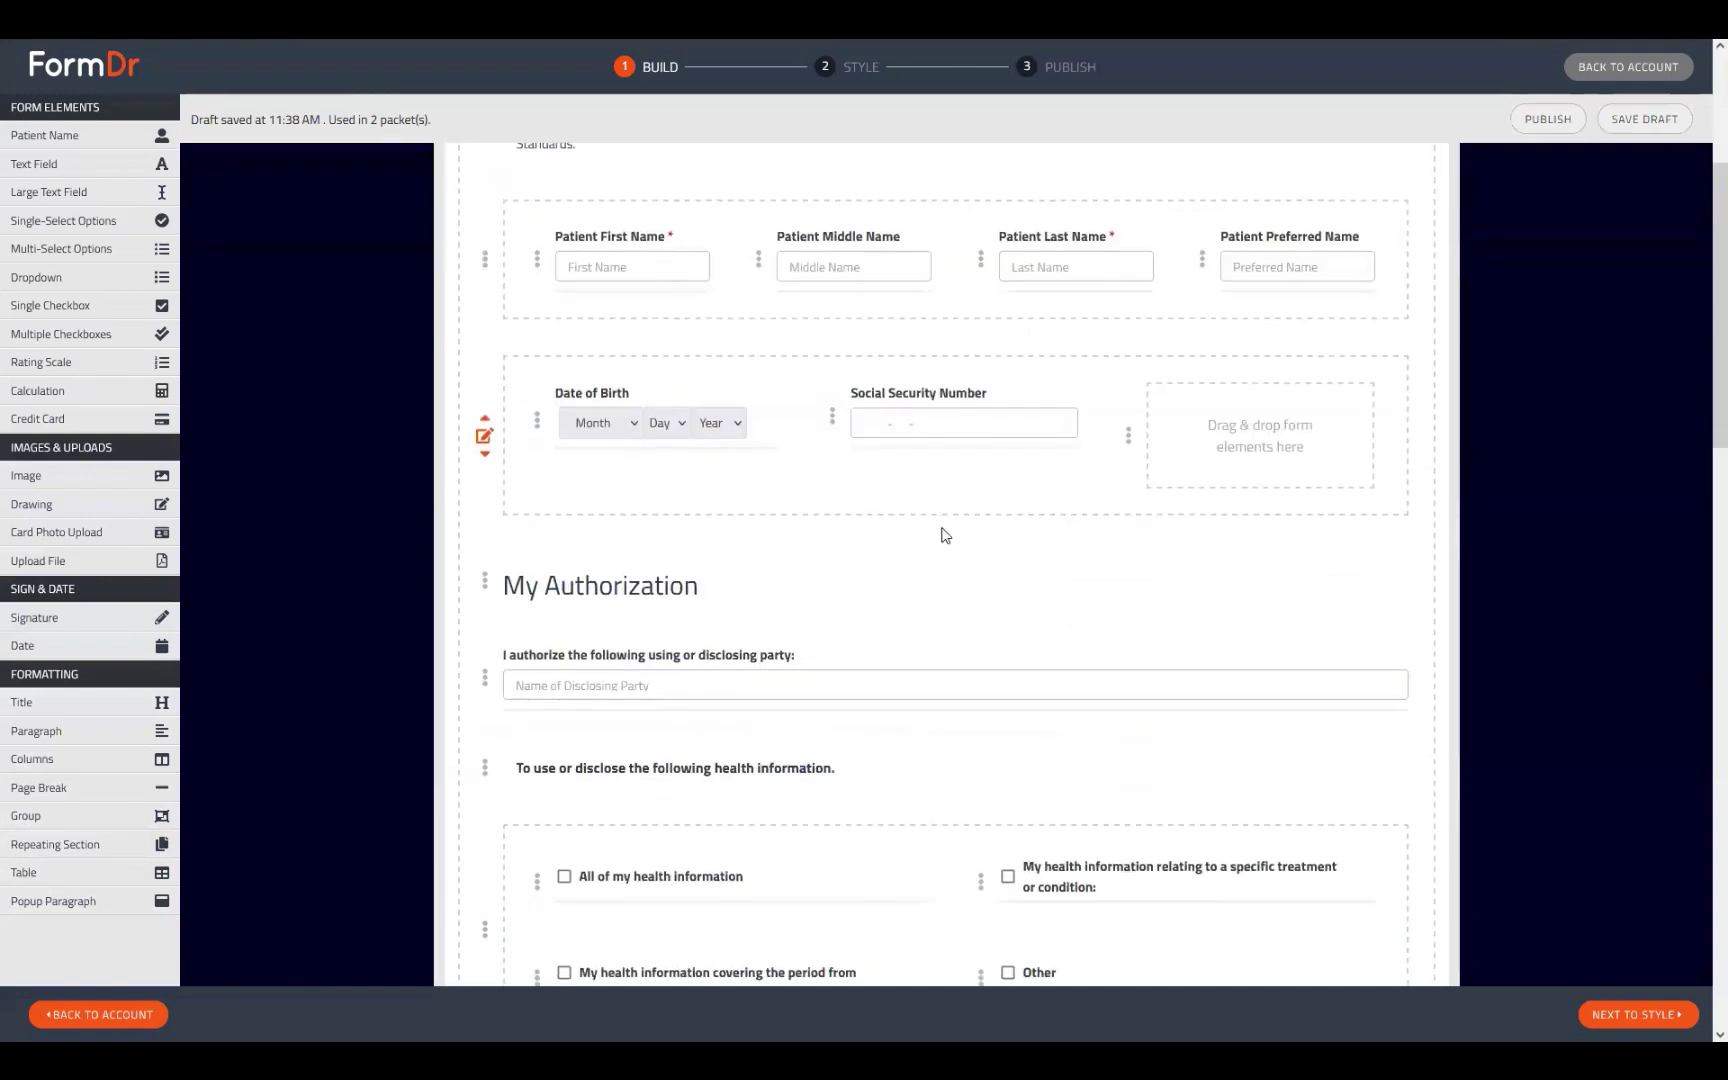
pyautogui.scroll(-7, 930, 680)
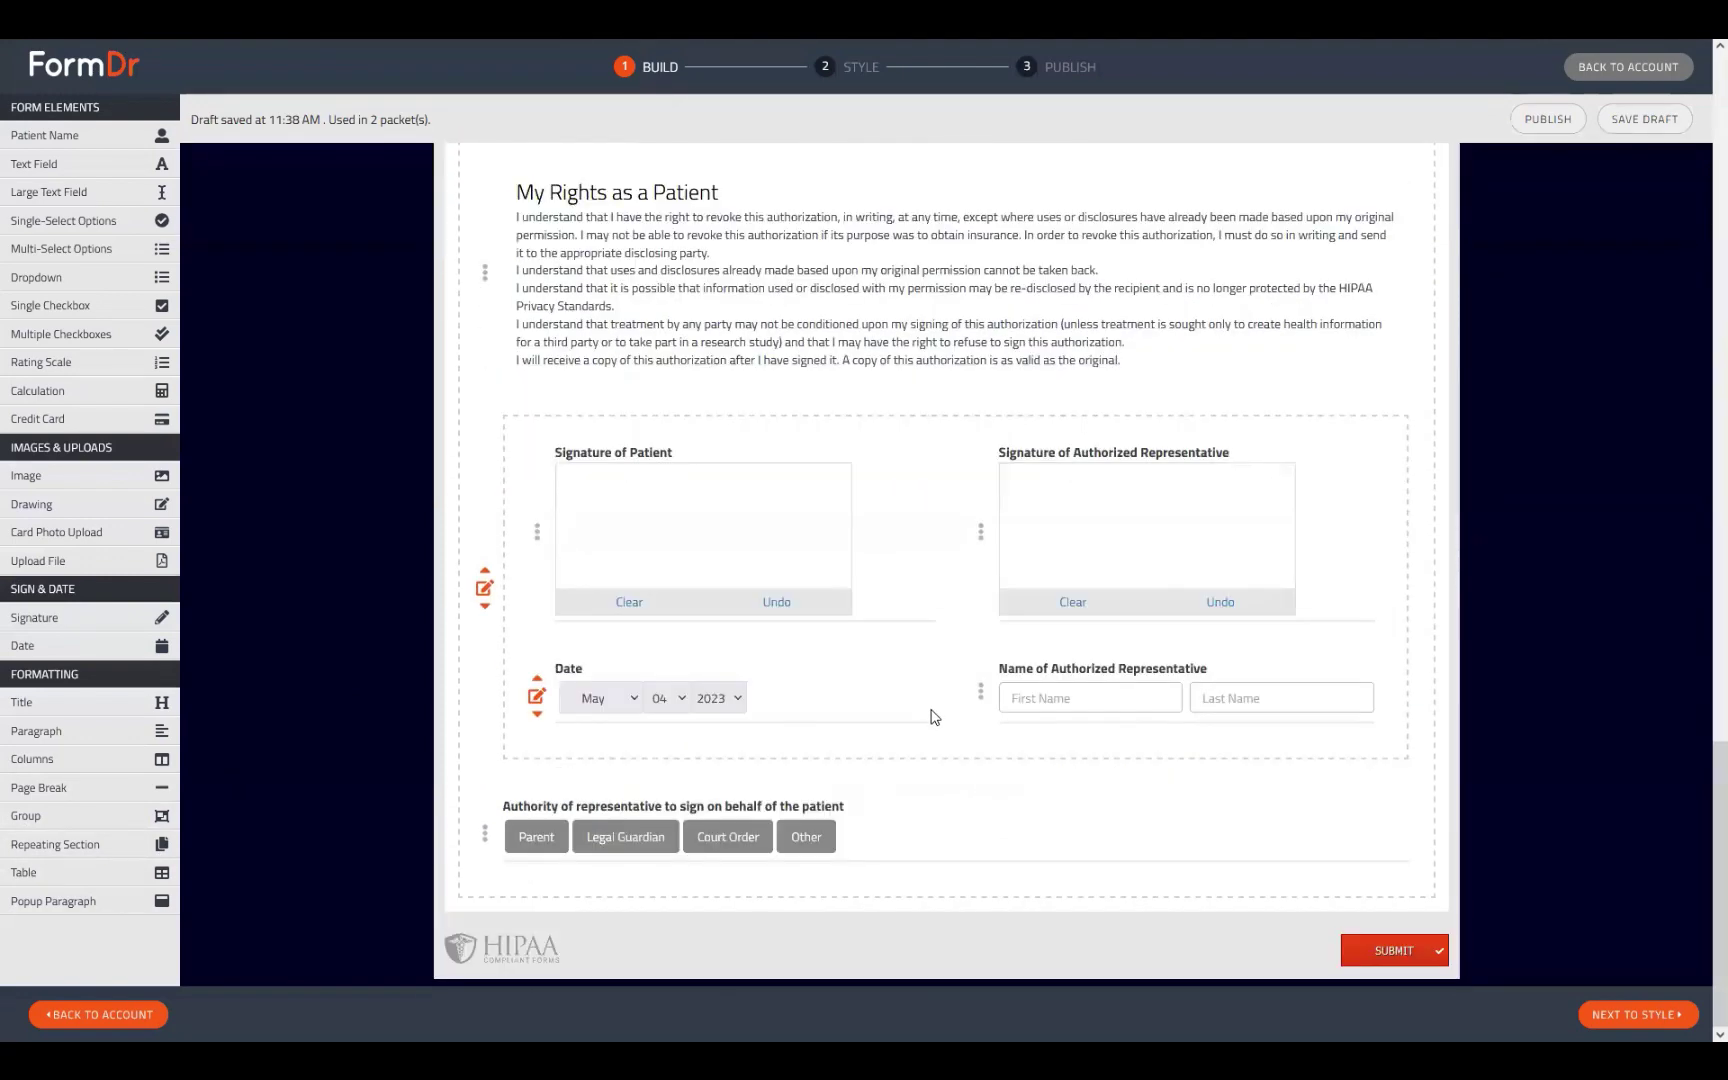
pyautogui.scroll(15, 940, 730)
pyautogui.scroll(4, 921, 751)
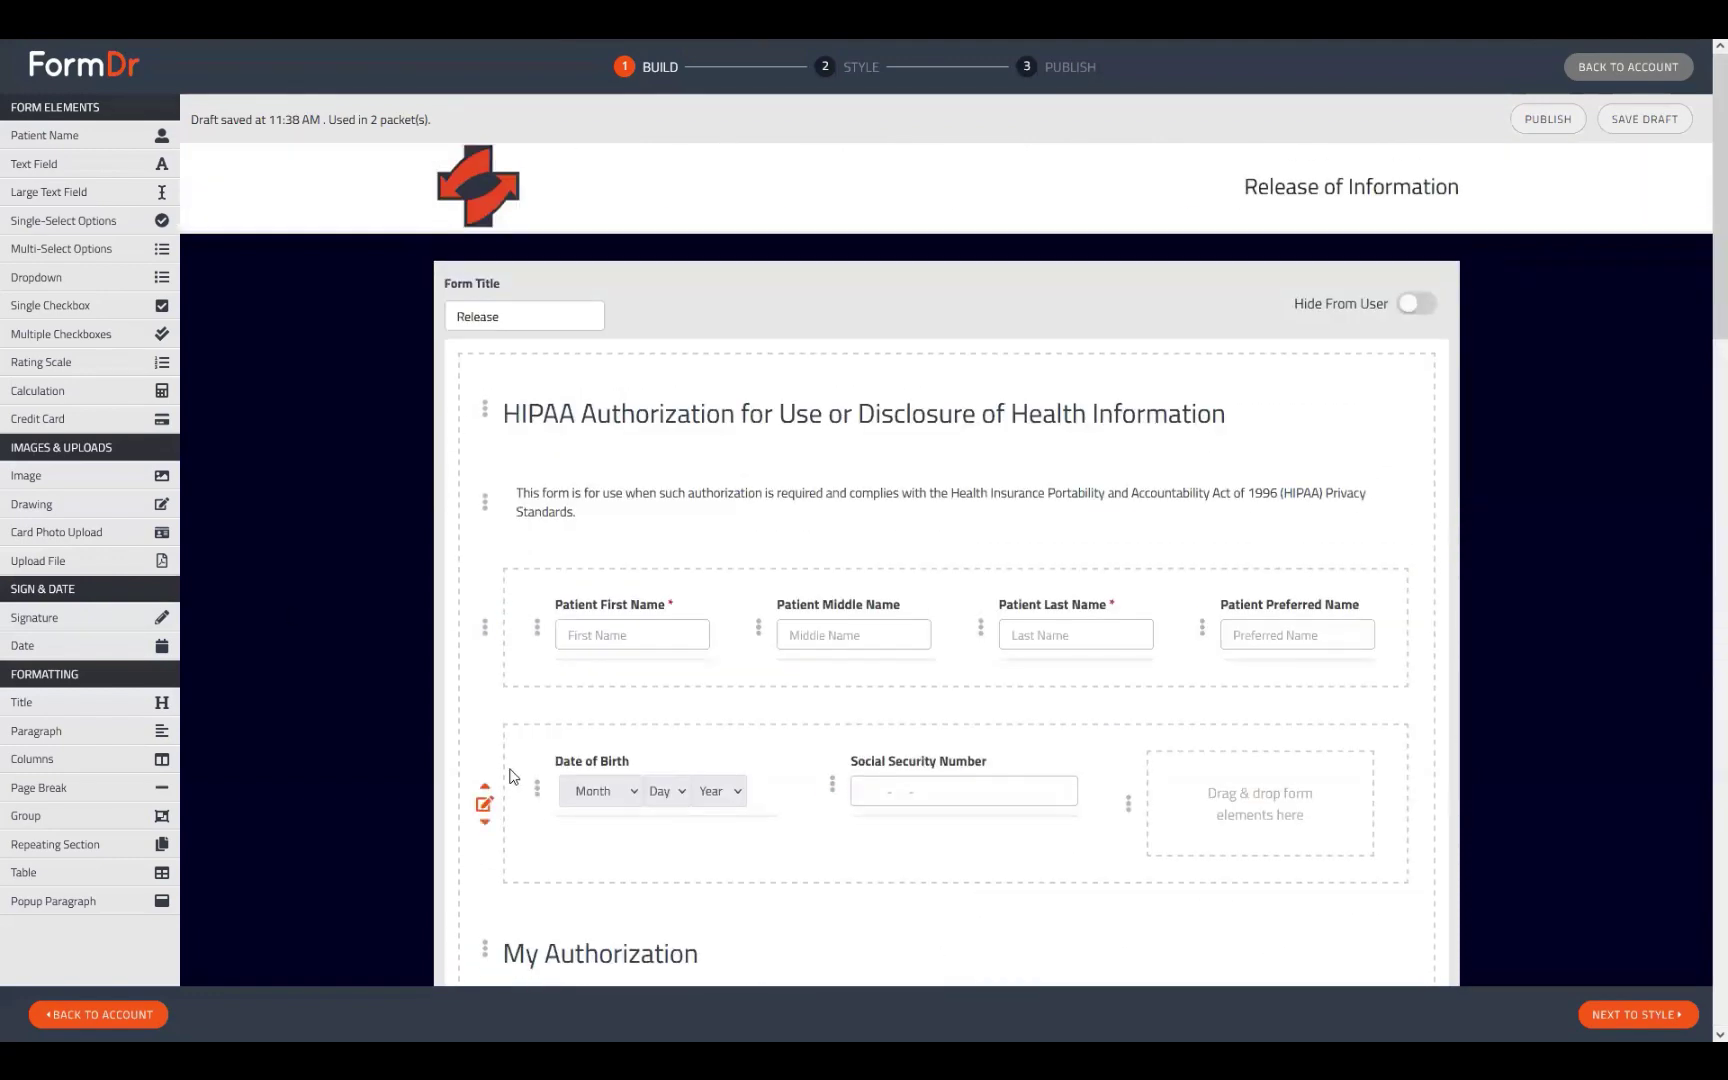
pyautogui.scroll(-5, 556, 759)
pyautogui.scroll(5, 679, 638)
pyautogui.scroll(-7, 605, 737)
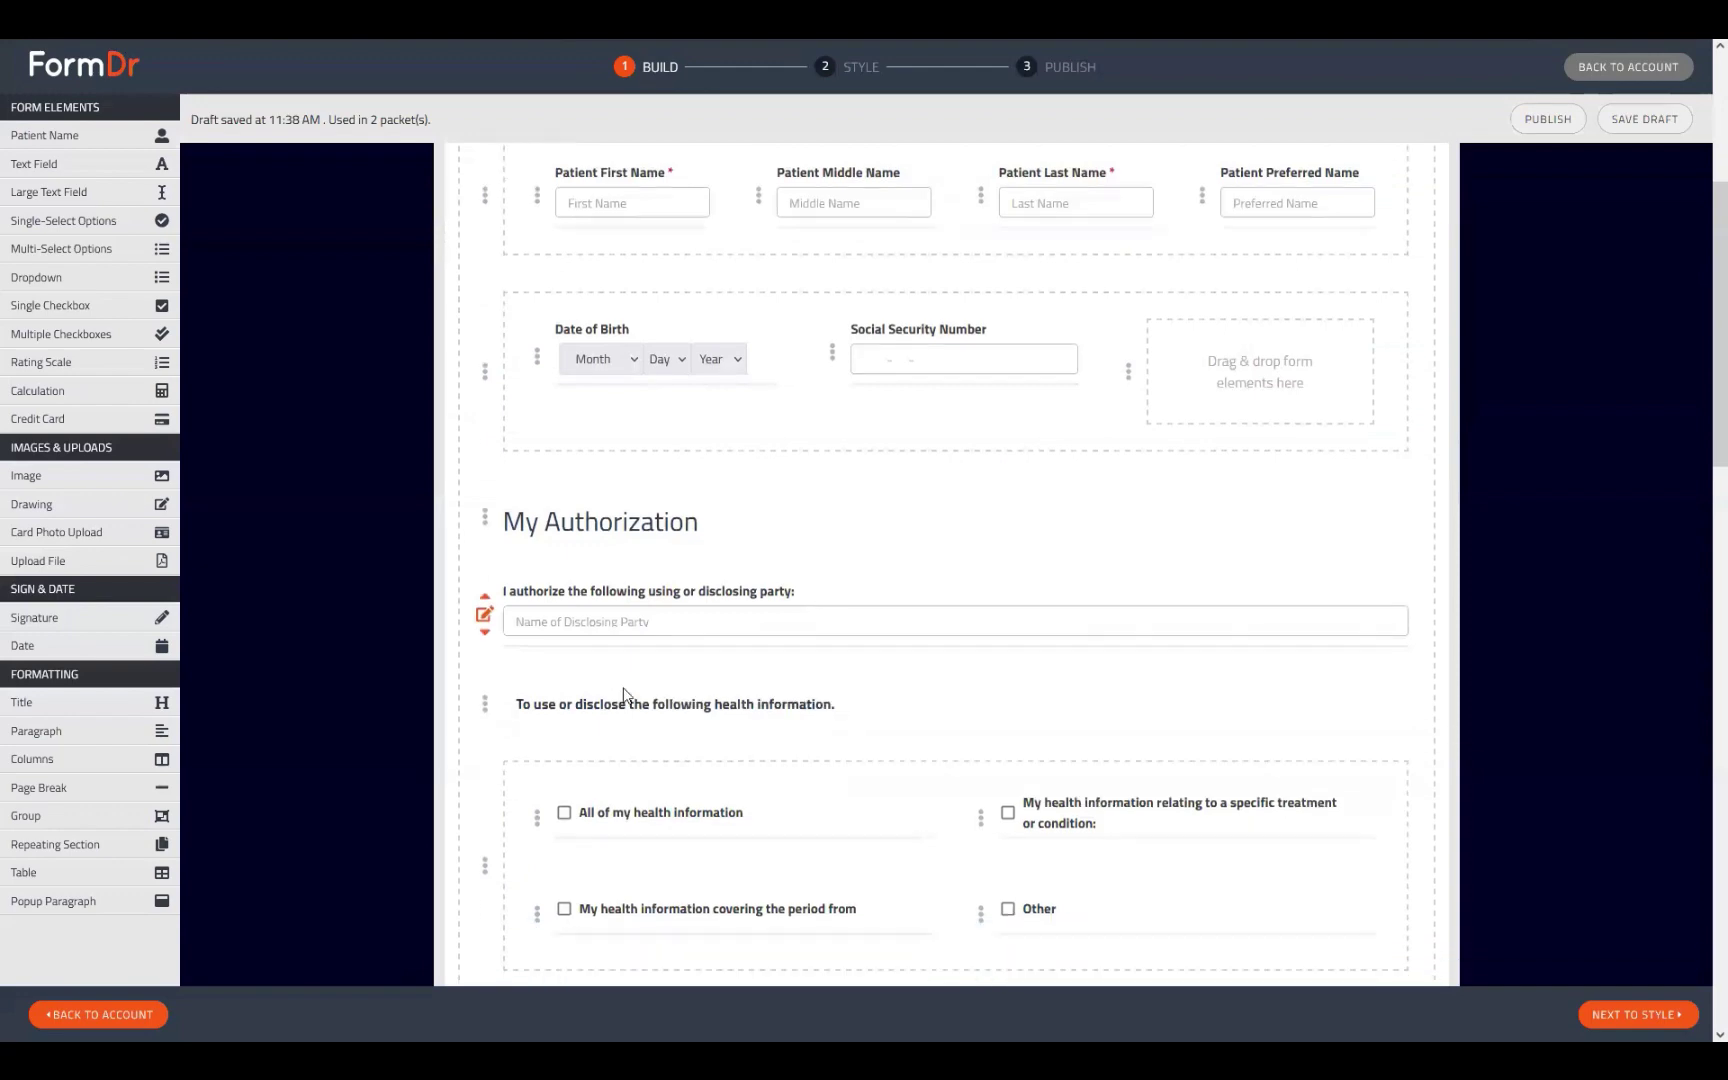
# Delete the recipient's address row containing the Address, Address 2, City, State and Zip fields.
pyautogui.scroll(-9, 648, 594)
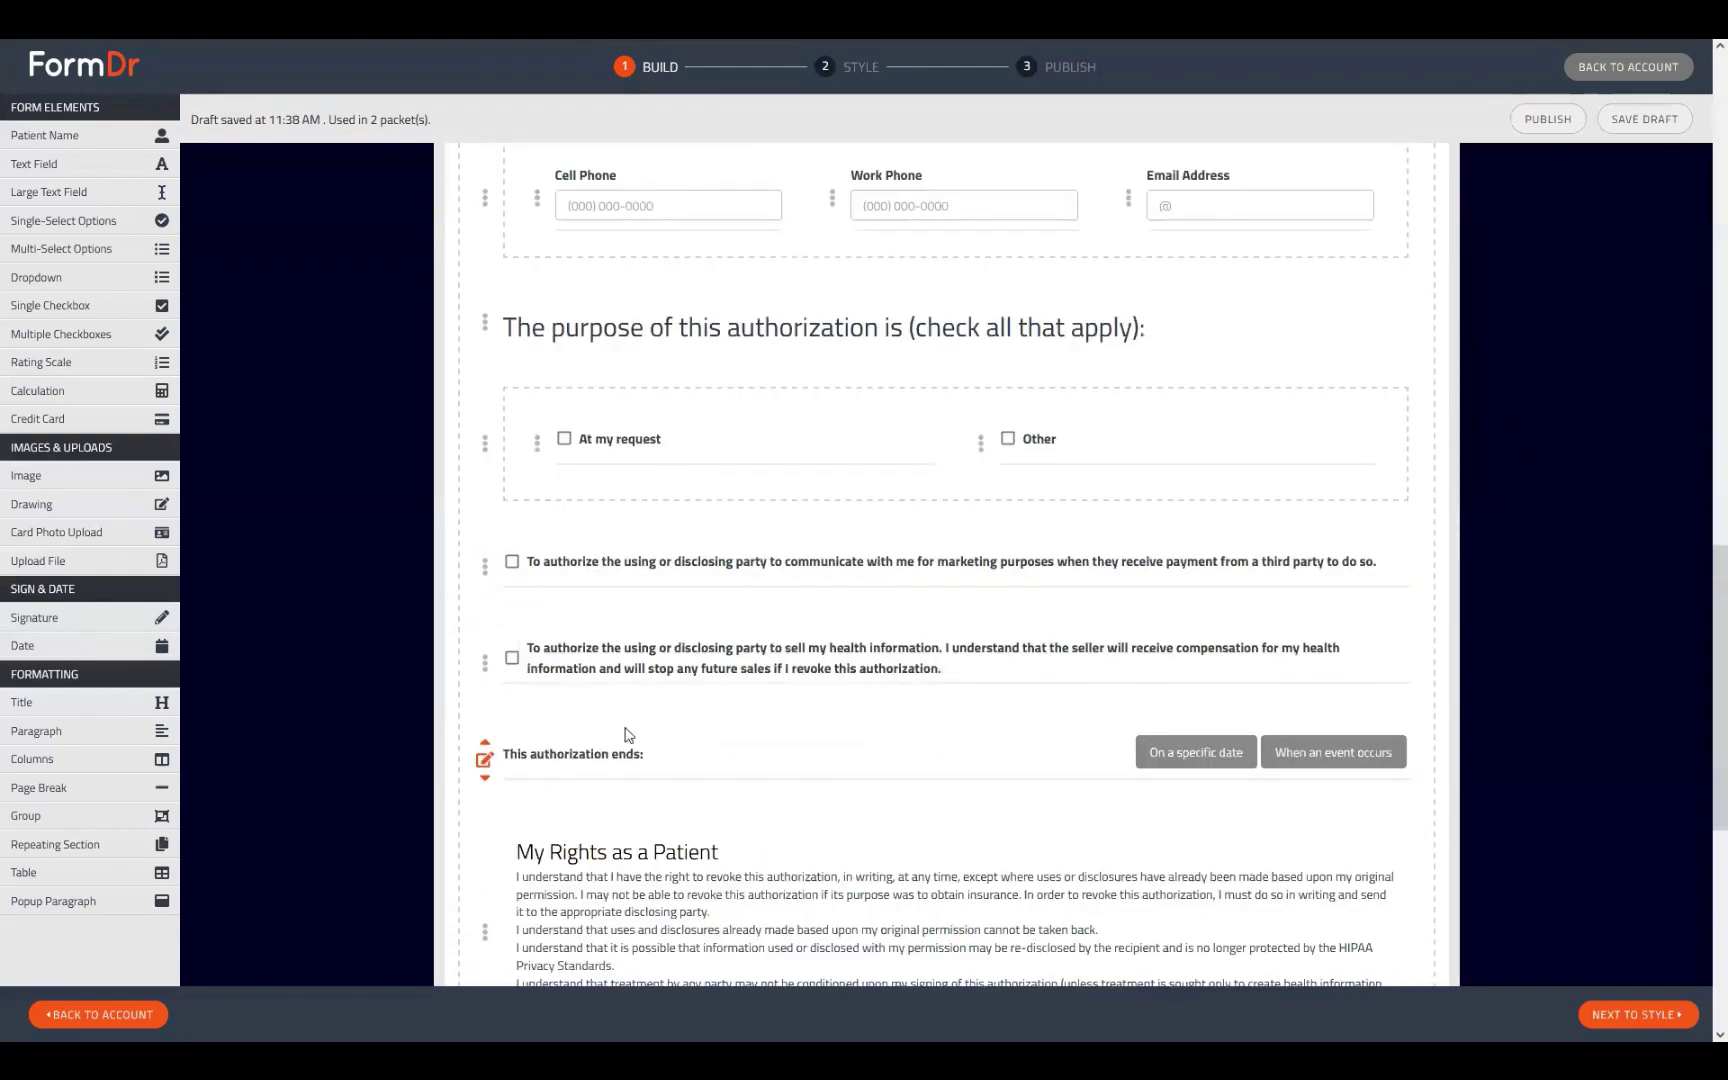
pyautogui.scroll(4, 660, 680)
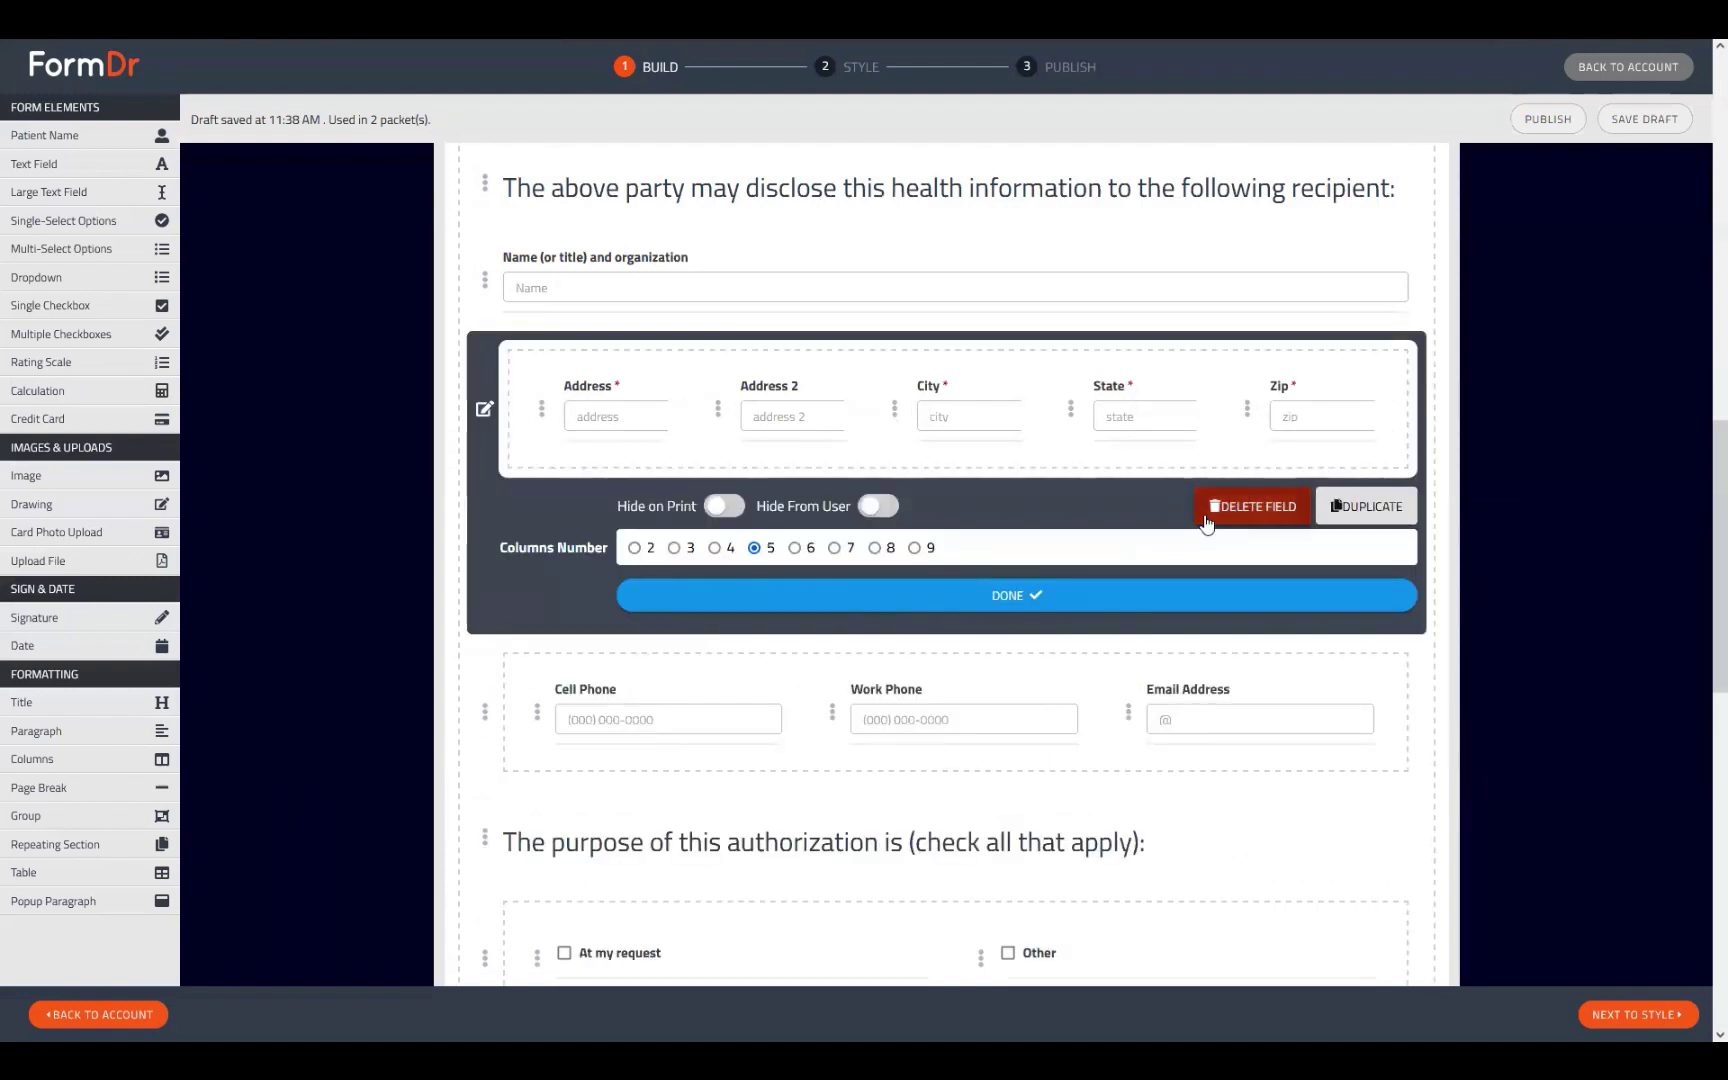
pyautogui.click(1252, 506)
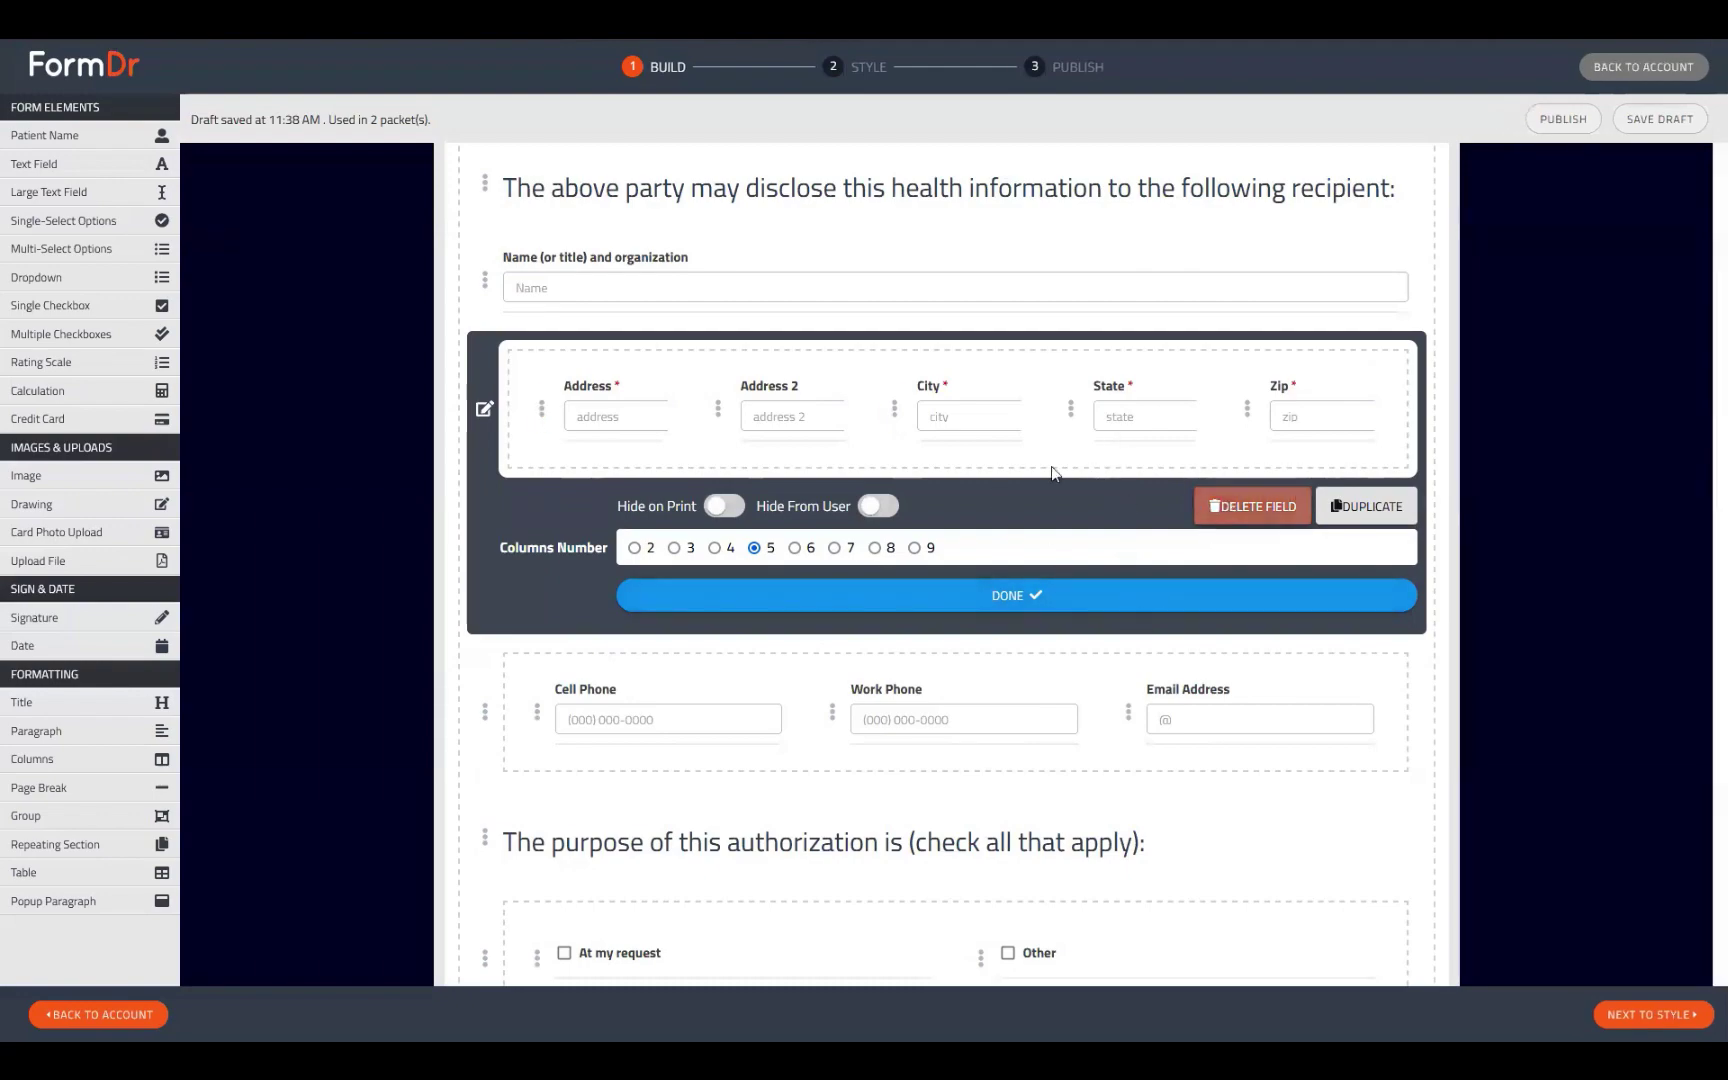
pyautogui.click(958, 565)
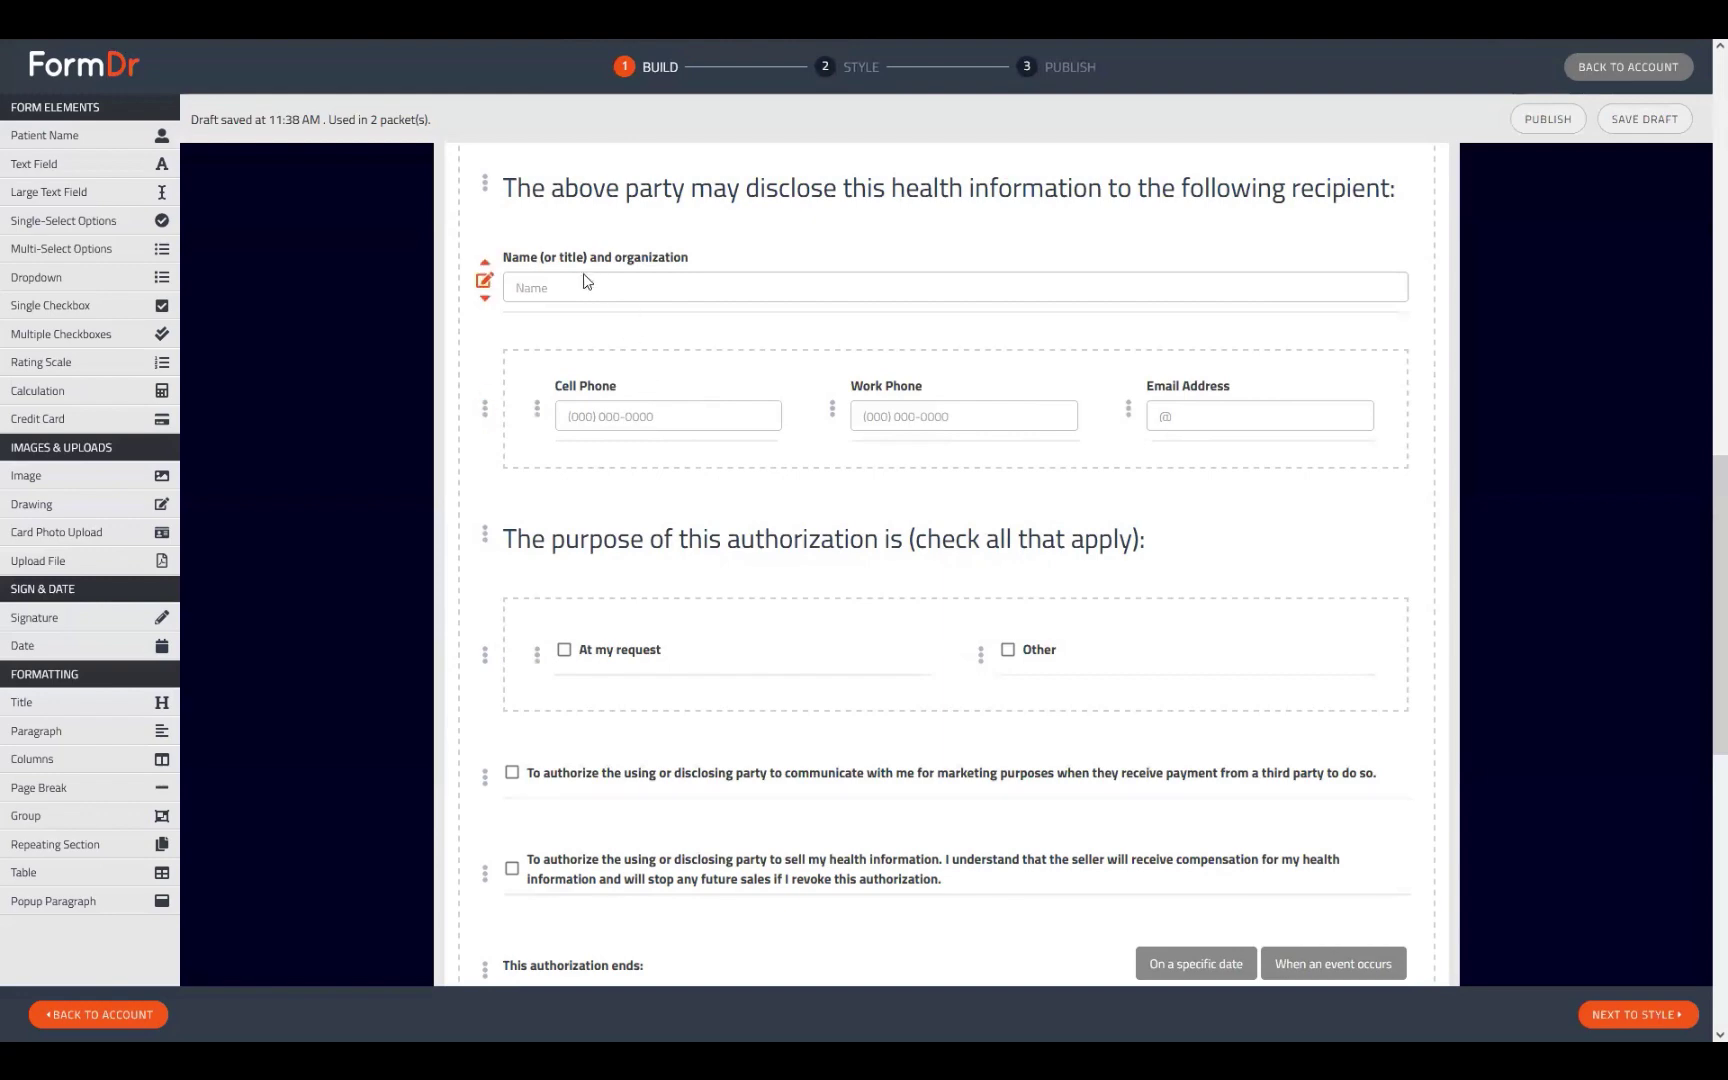
# Move the recipient's name and organization field into the phone and email group, set it to 2 columns and duplicate the group.
pyautogui.moveTo(538, 262); pyautogui.dragTo(612, 340)
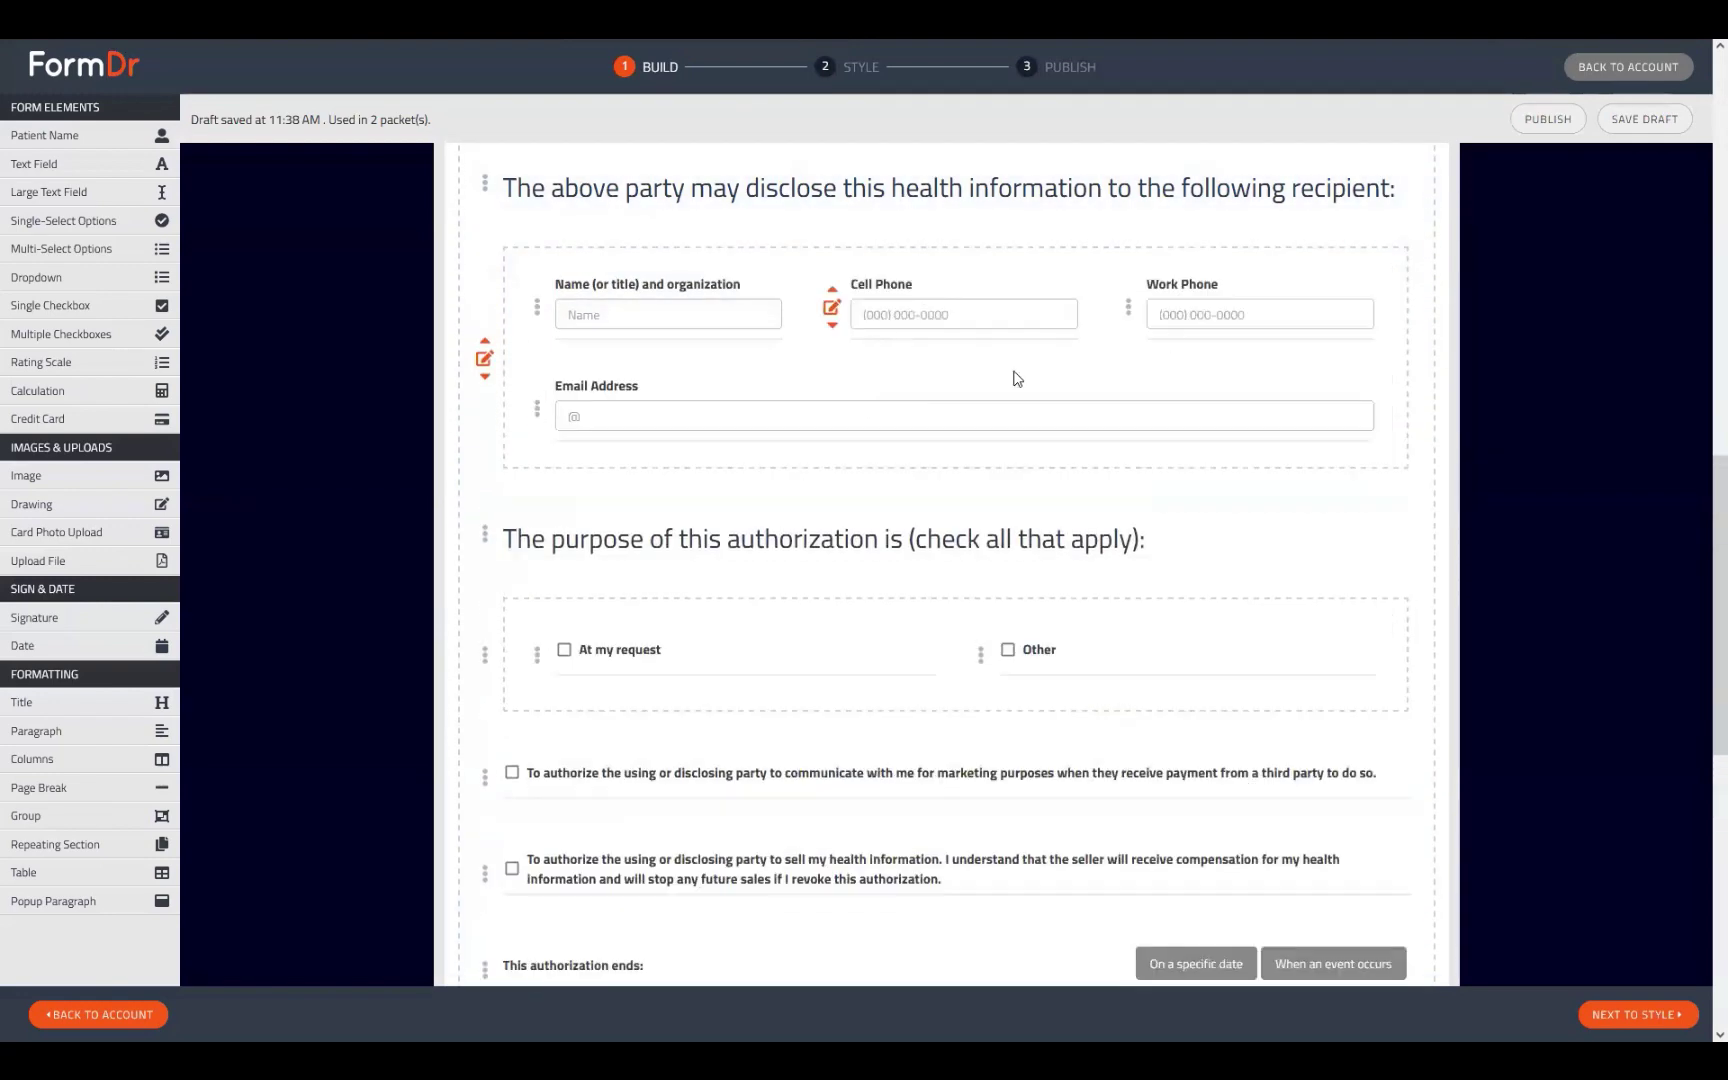
pyautogui.click(484, 358)
pyautogui.click(636, 548)
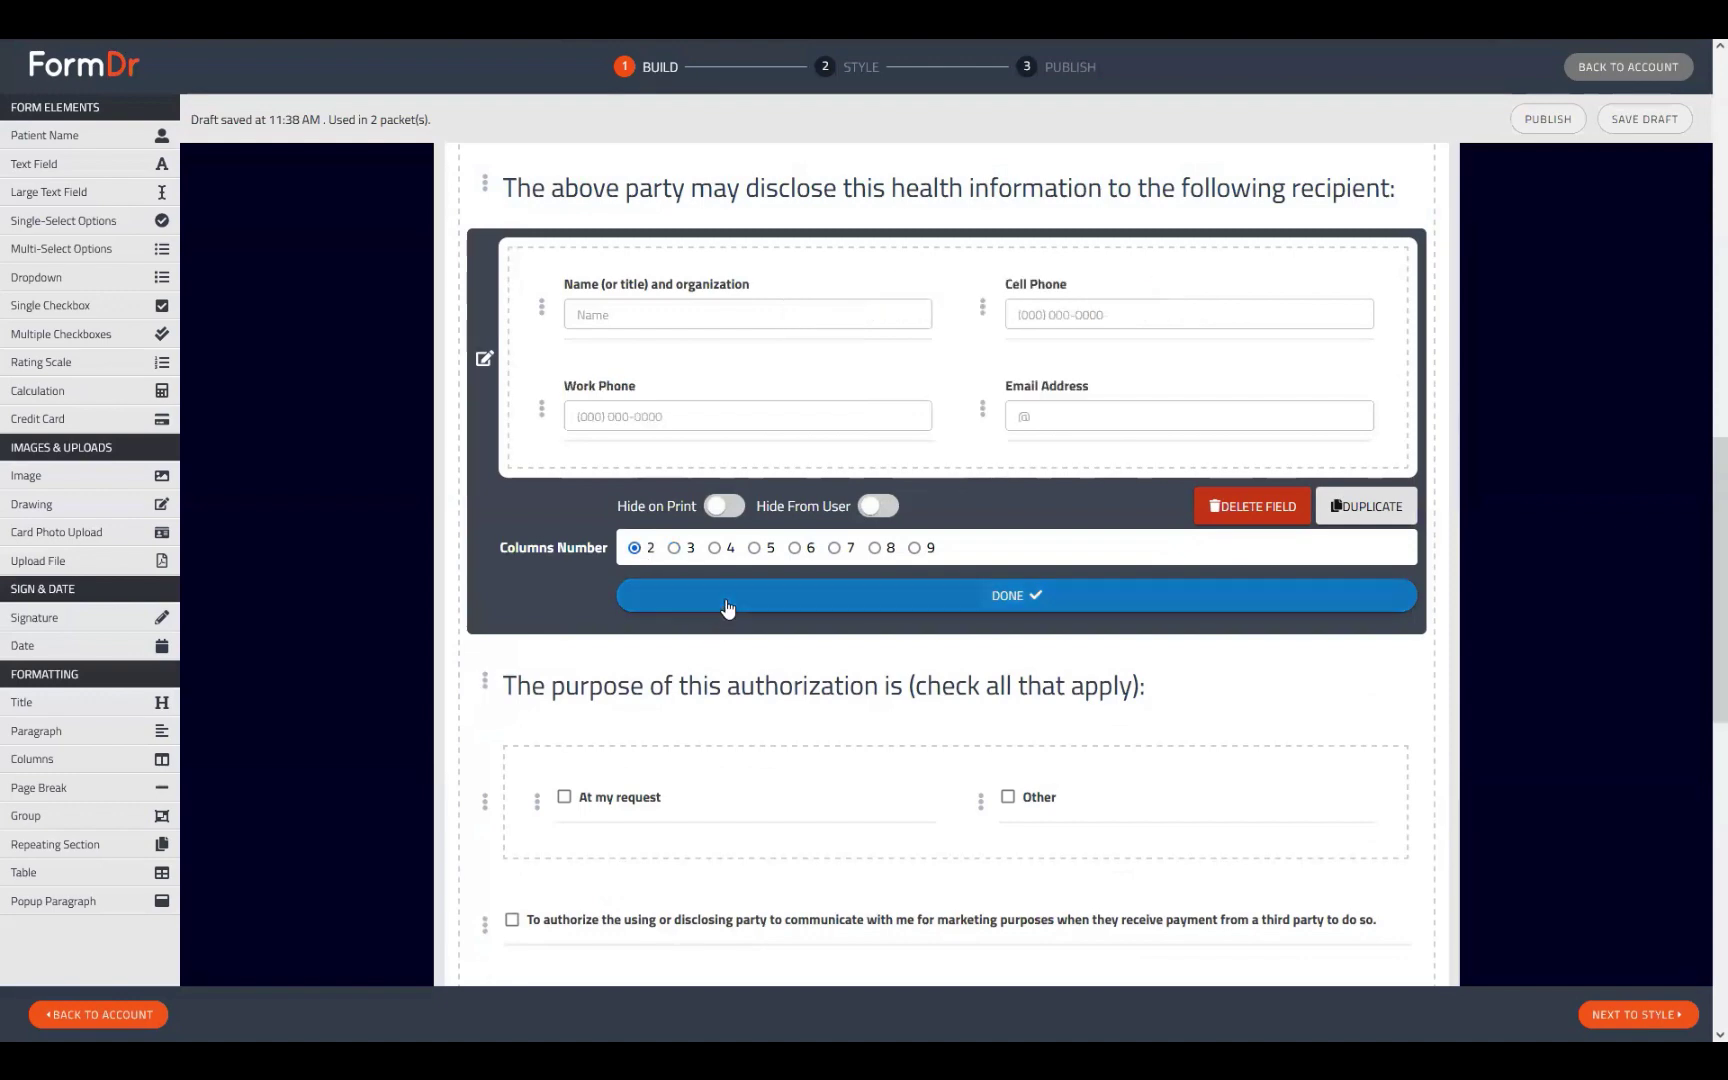
pyautogui.click(1365, 507)
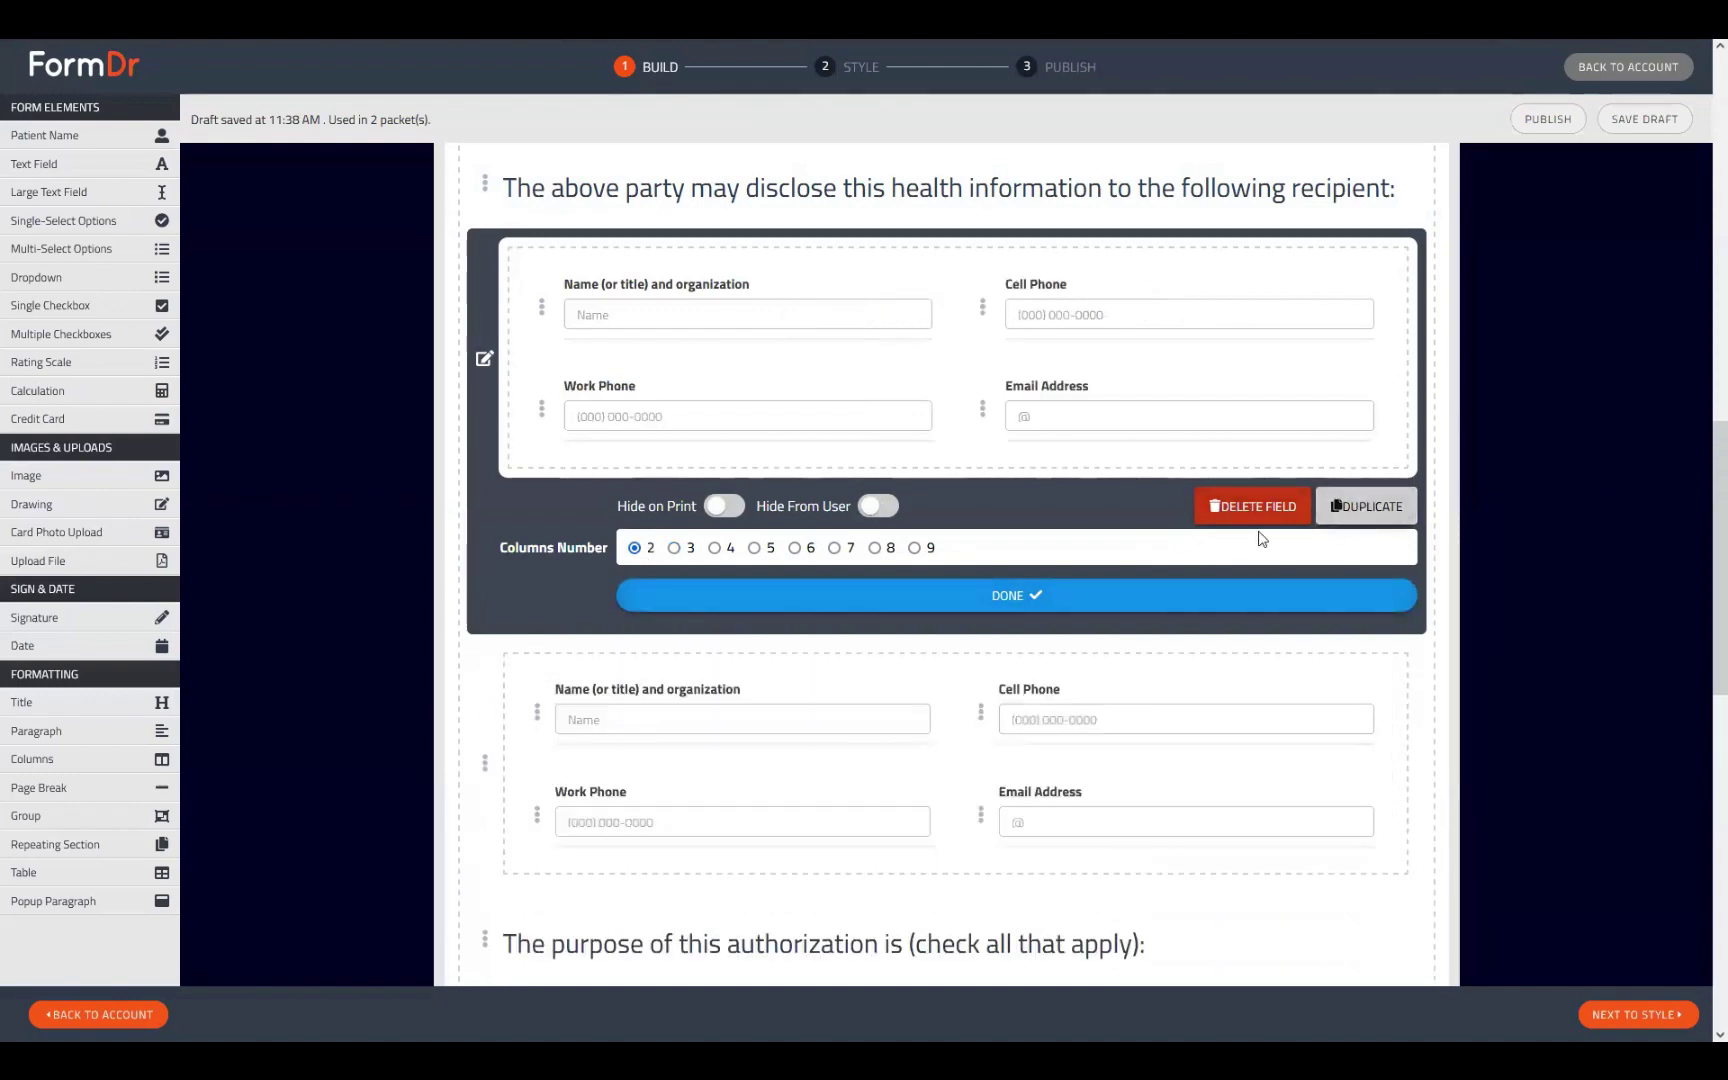
pyautogui.click(740, 594)
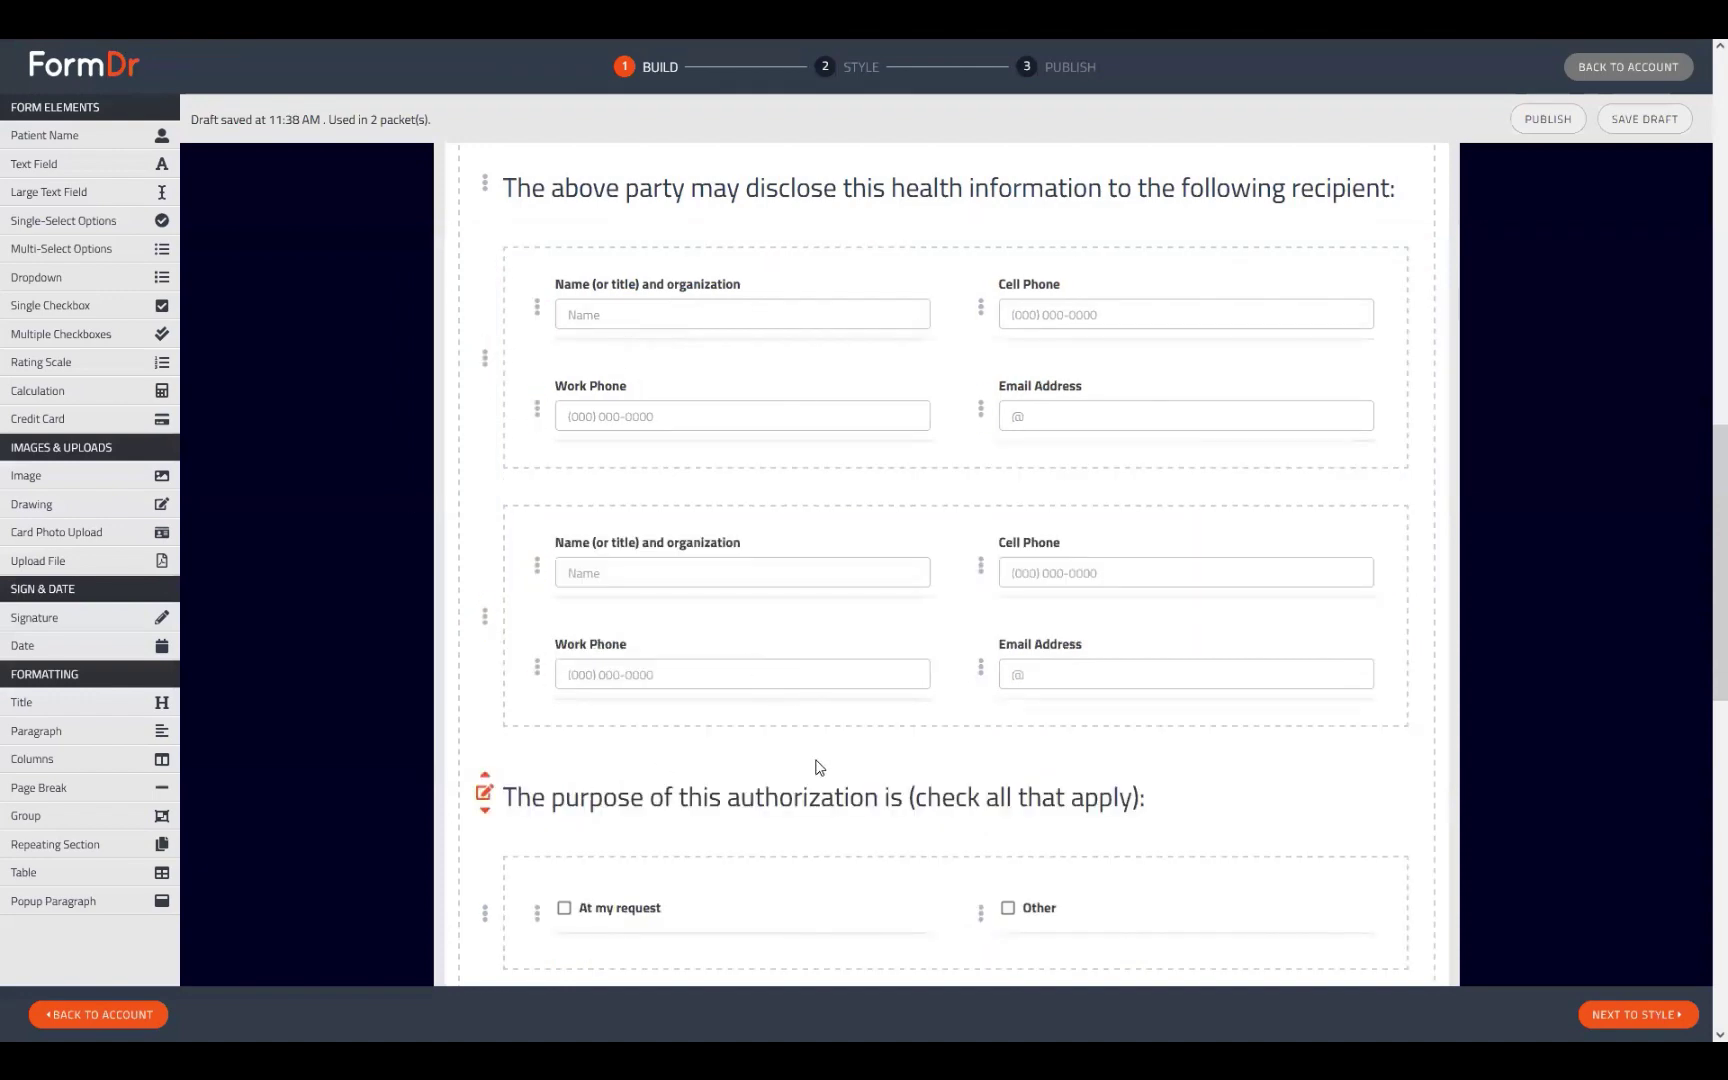
# Change the disclosure heading to "The above party may disclose this health information to the following recipients:".
pyautogui.scroll(1, 484, 300)
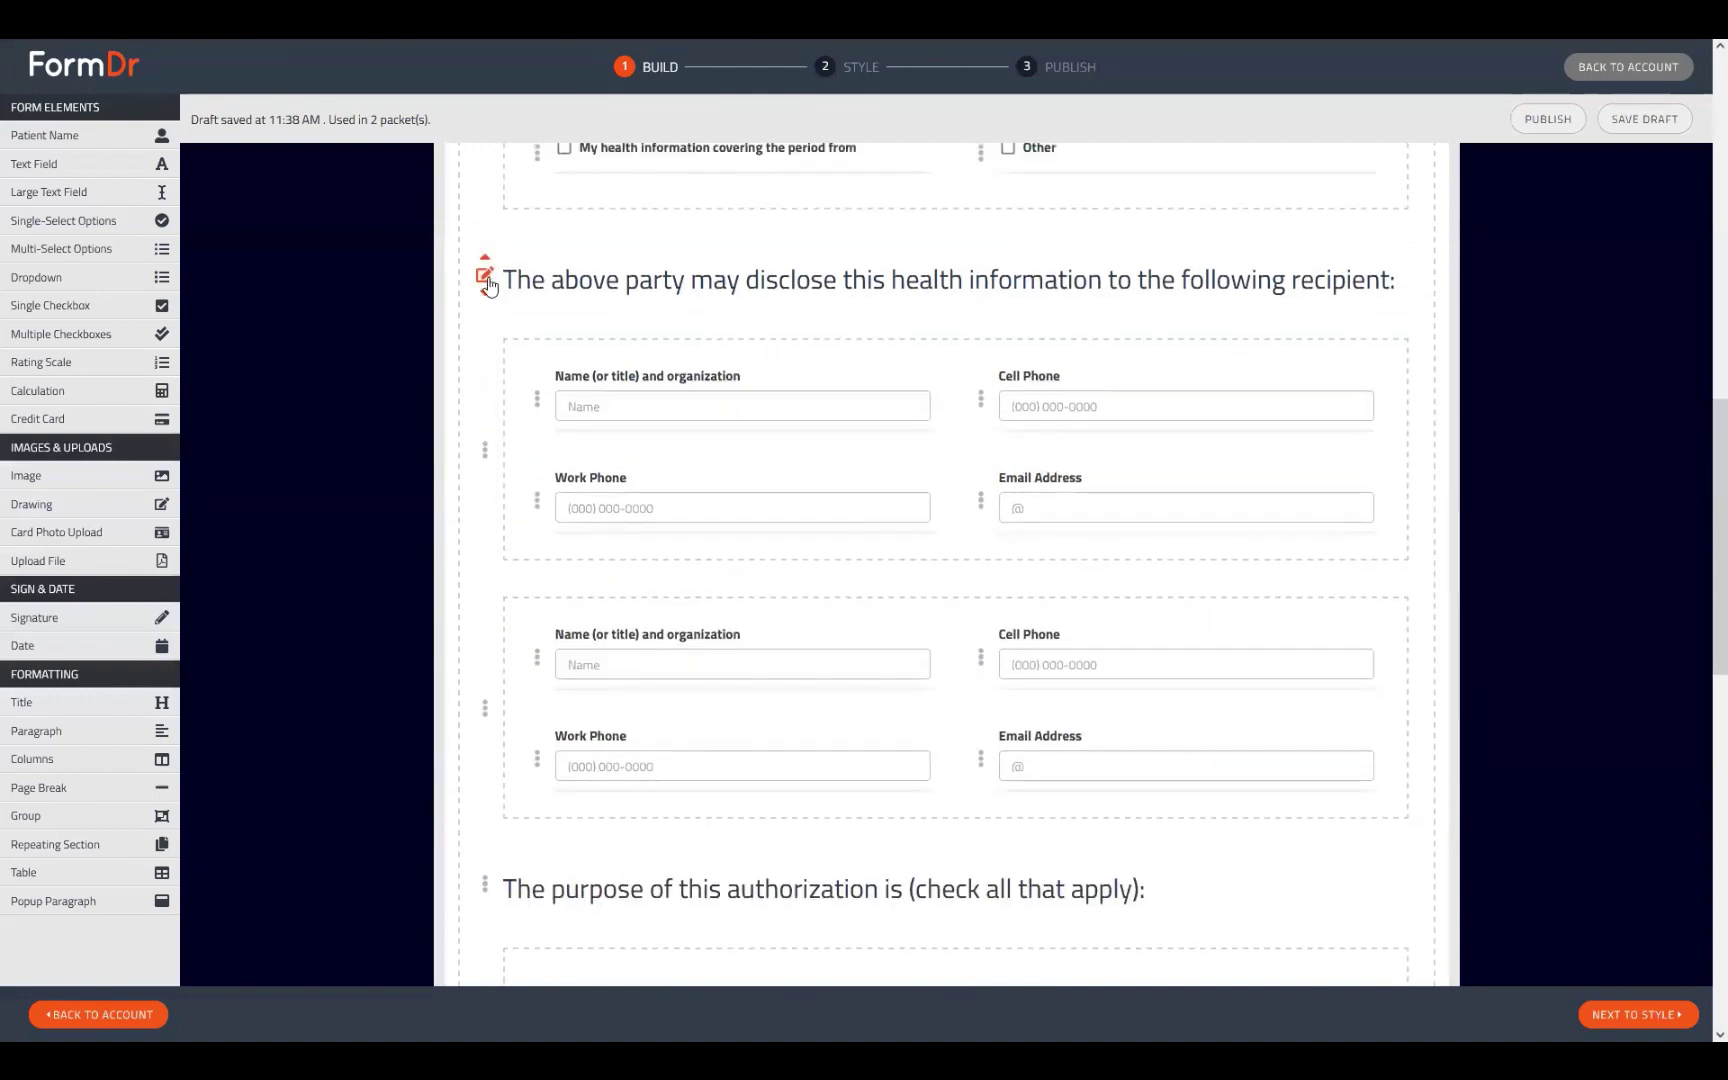
pyautogui.click(484, 277)
pyautogui.click(1106, 388)
pyautogui.write('s')
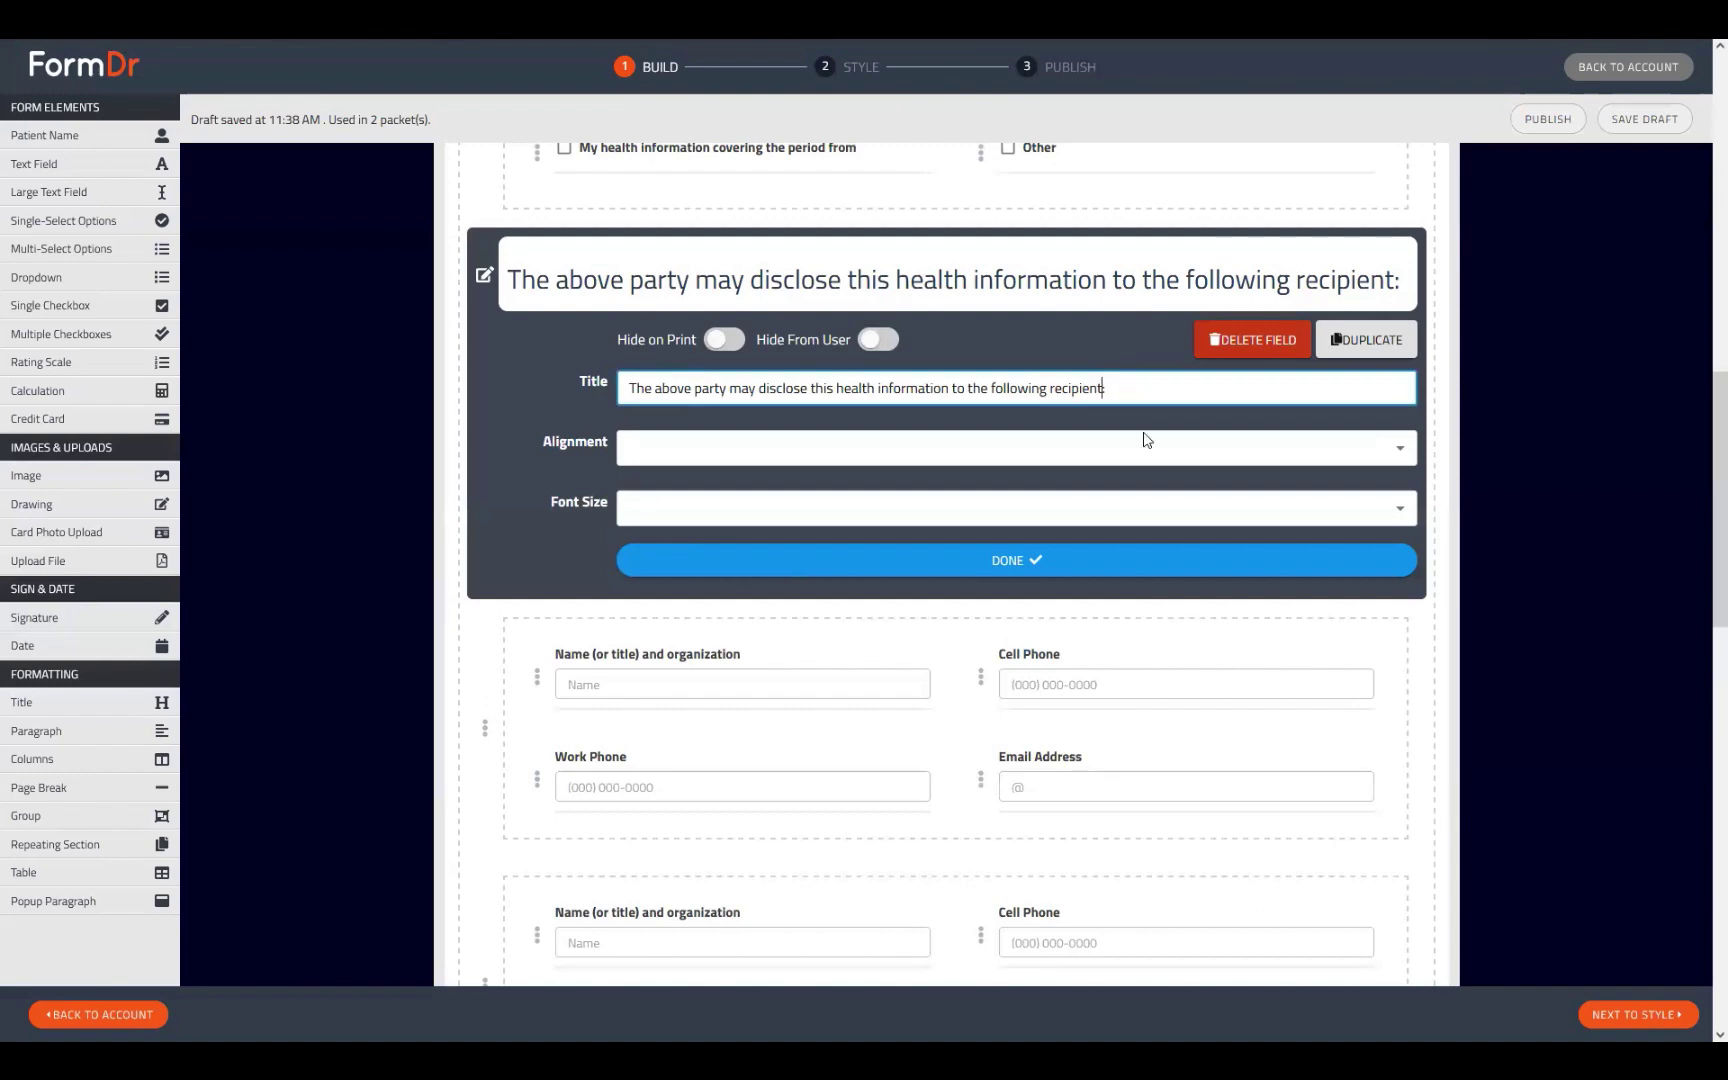
pyautogui.click(1142, 591)
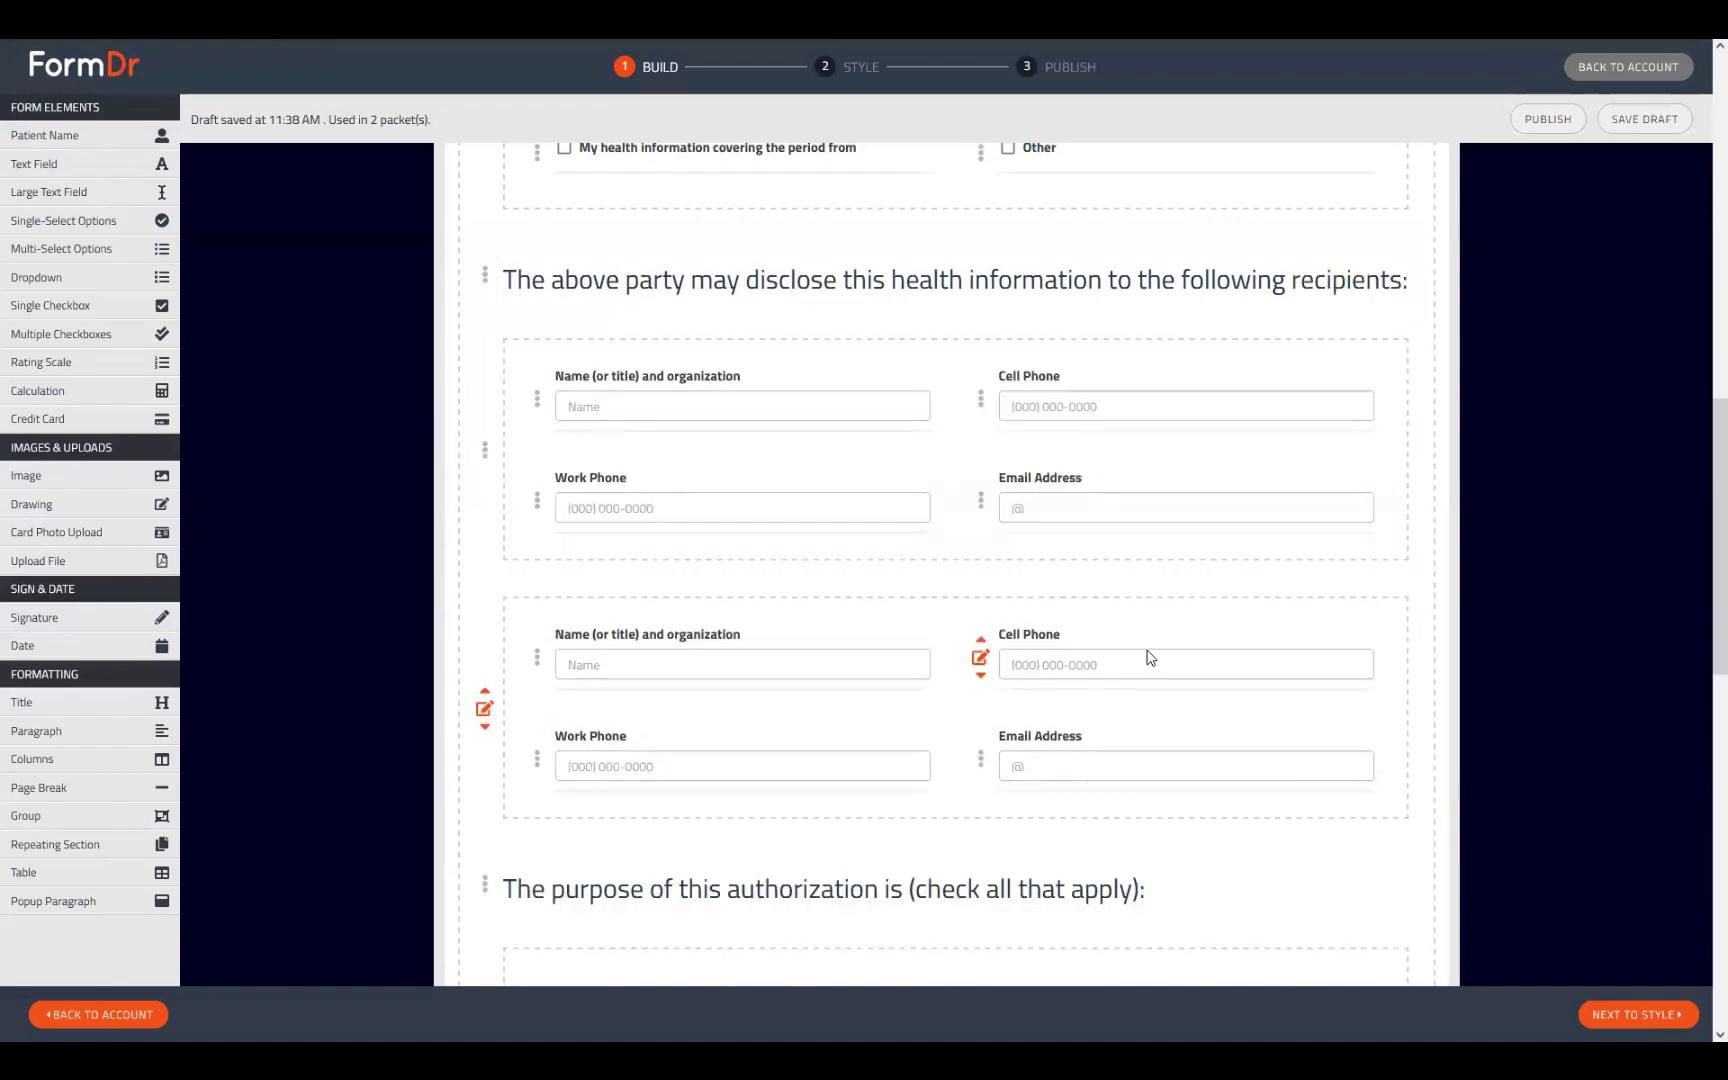
# Set both recipient contact groups to 4 columns so each recipient's fields sit in one row.
pyautogui.scroll(-2, 1132, 630)
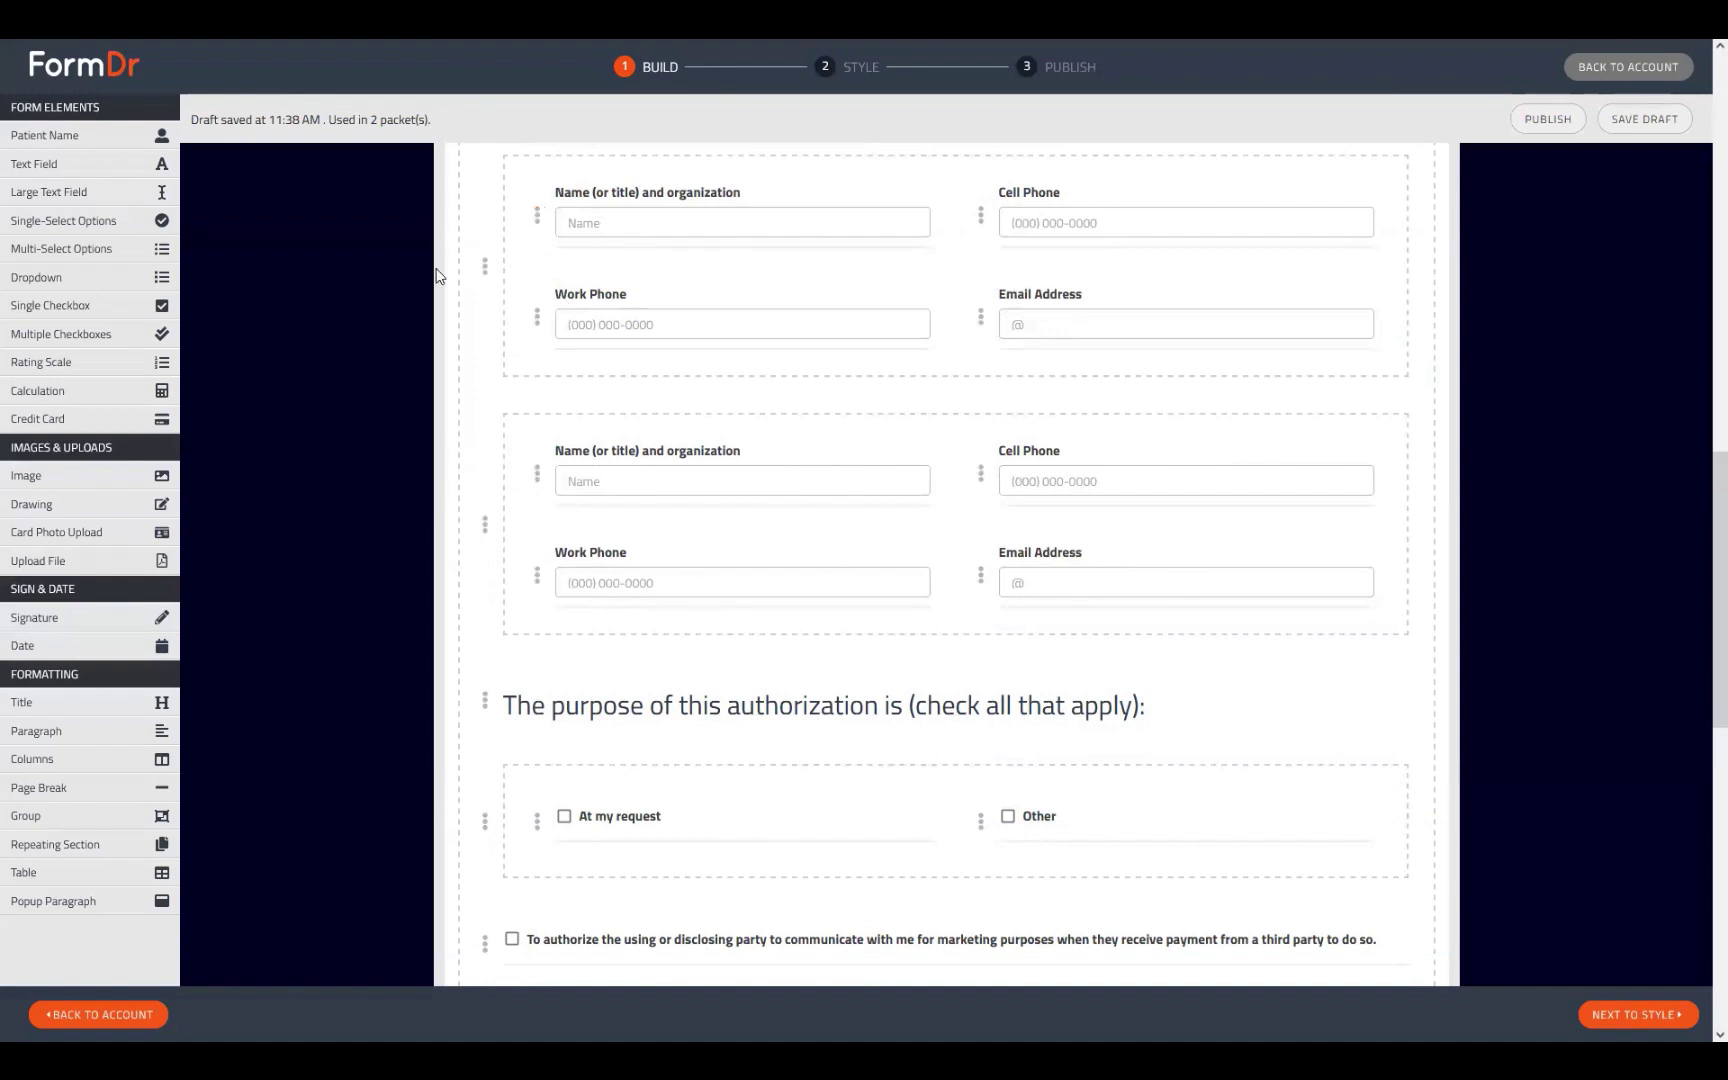
pyautogui.click(483, 268)
pyautogui.click(735, 464)
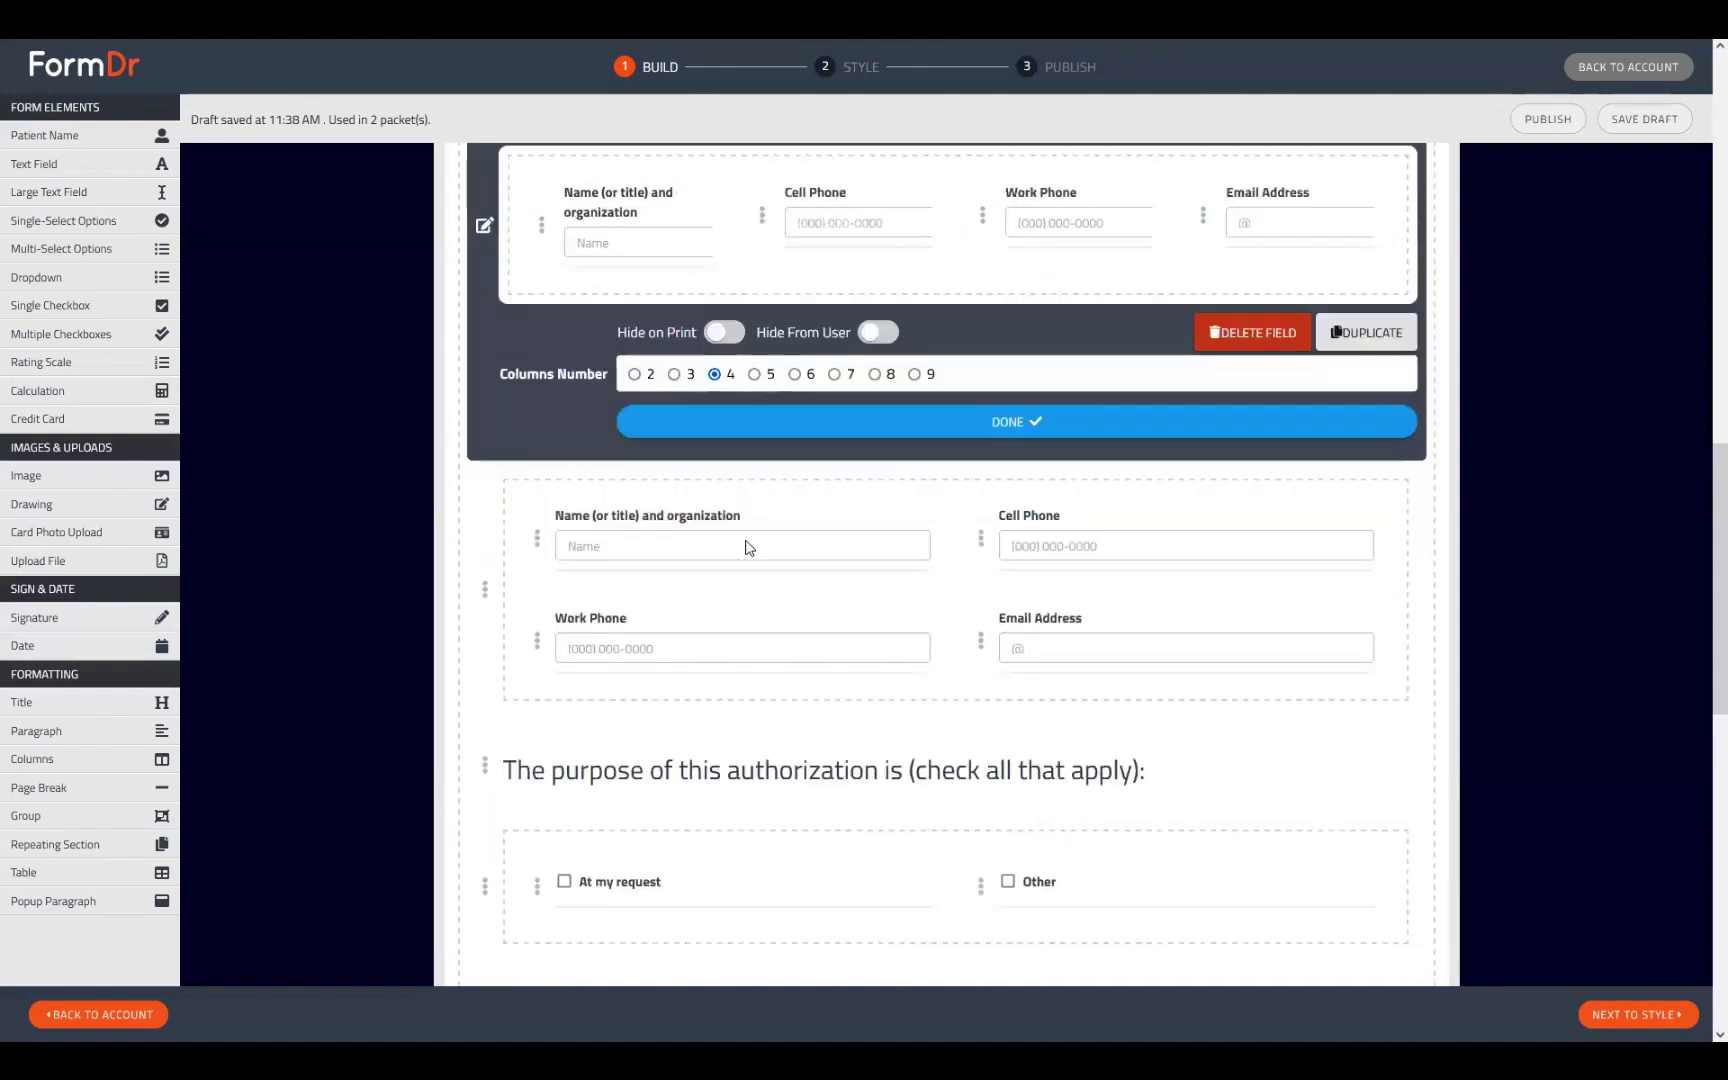
pyautogui.click(783, 422)
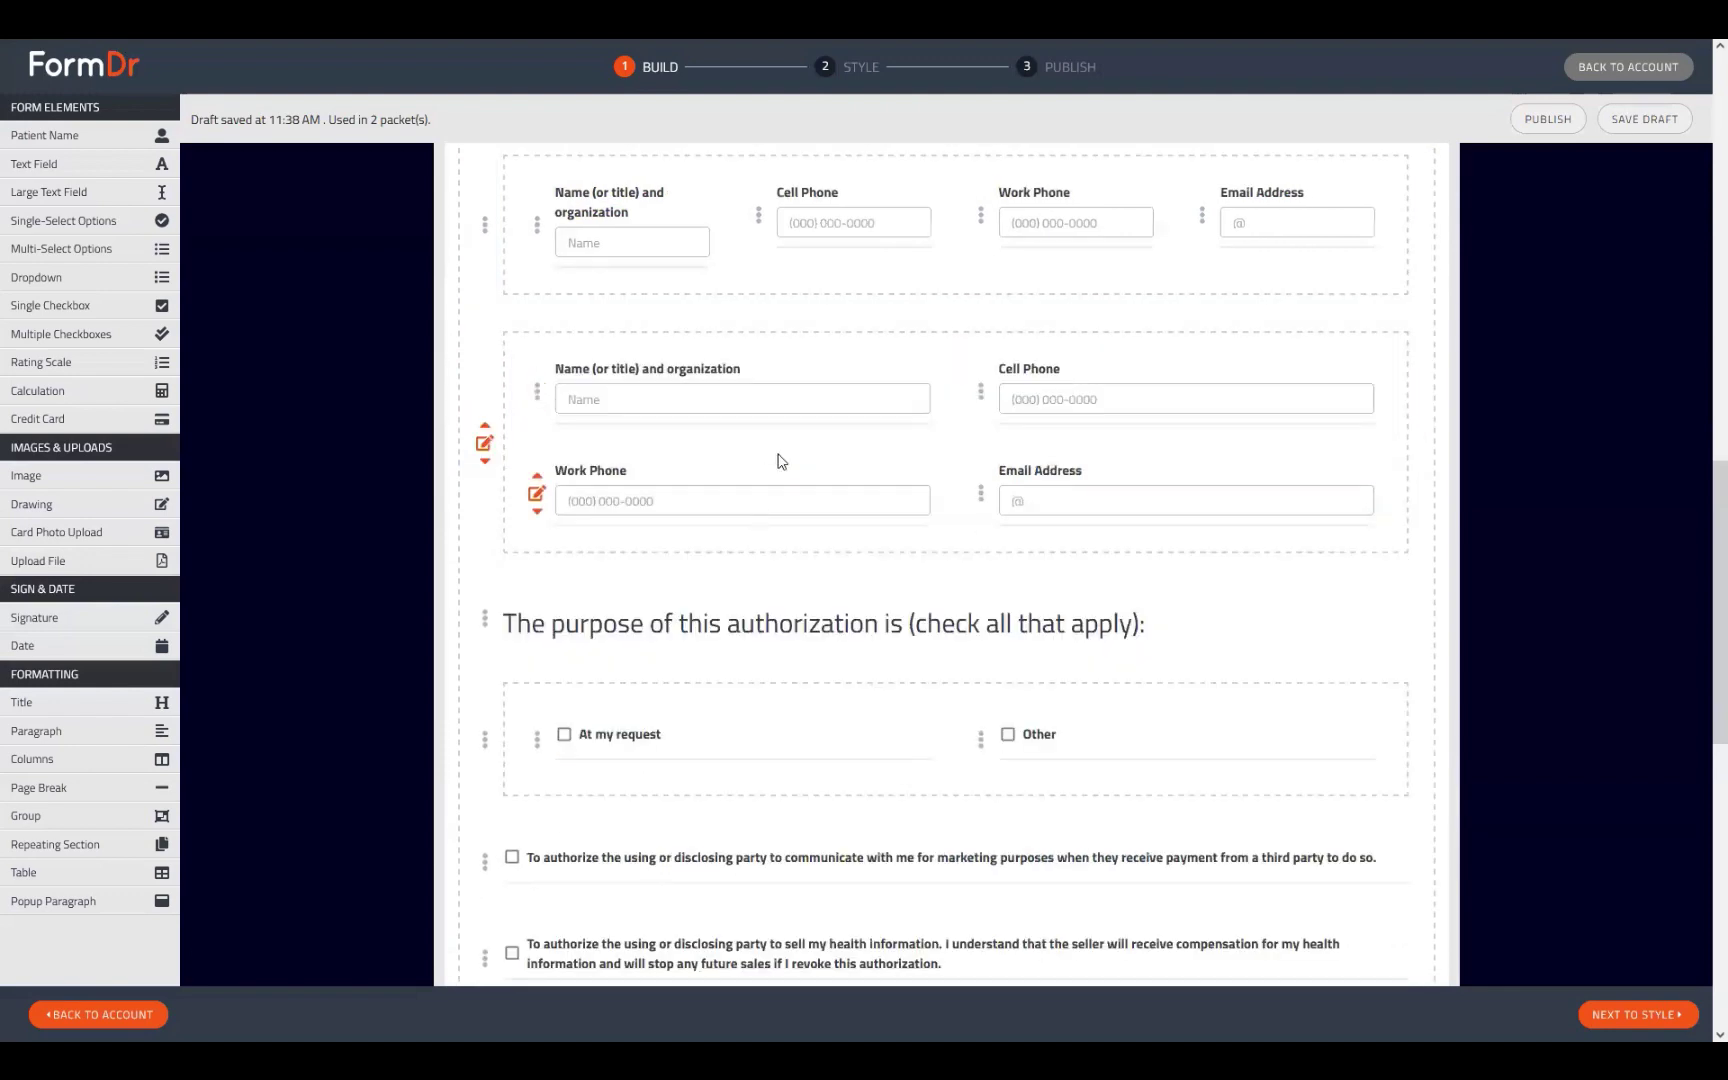
pyautogui.click(485, 443)
pyautogui.click(714, 625)
pyautogui.click(740, 603)
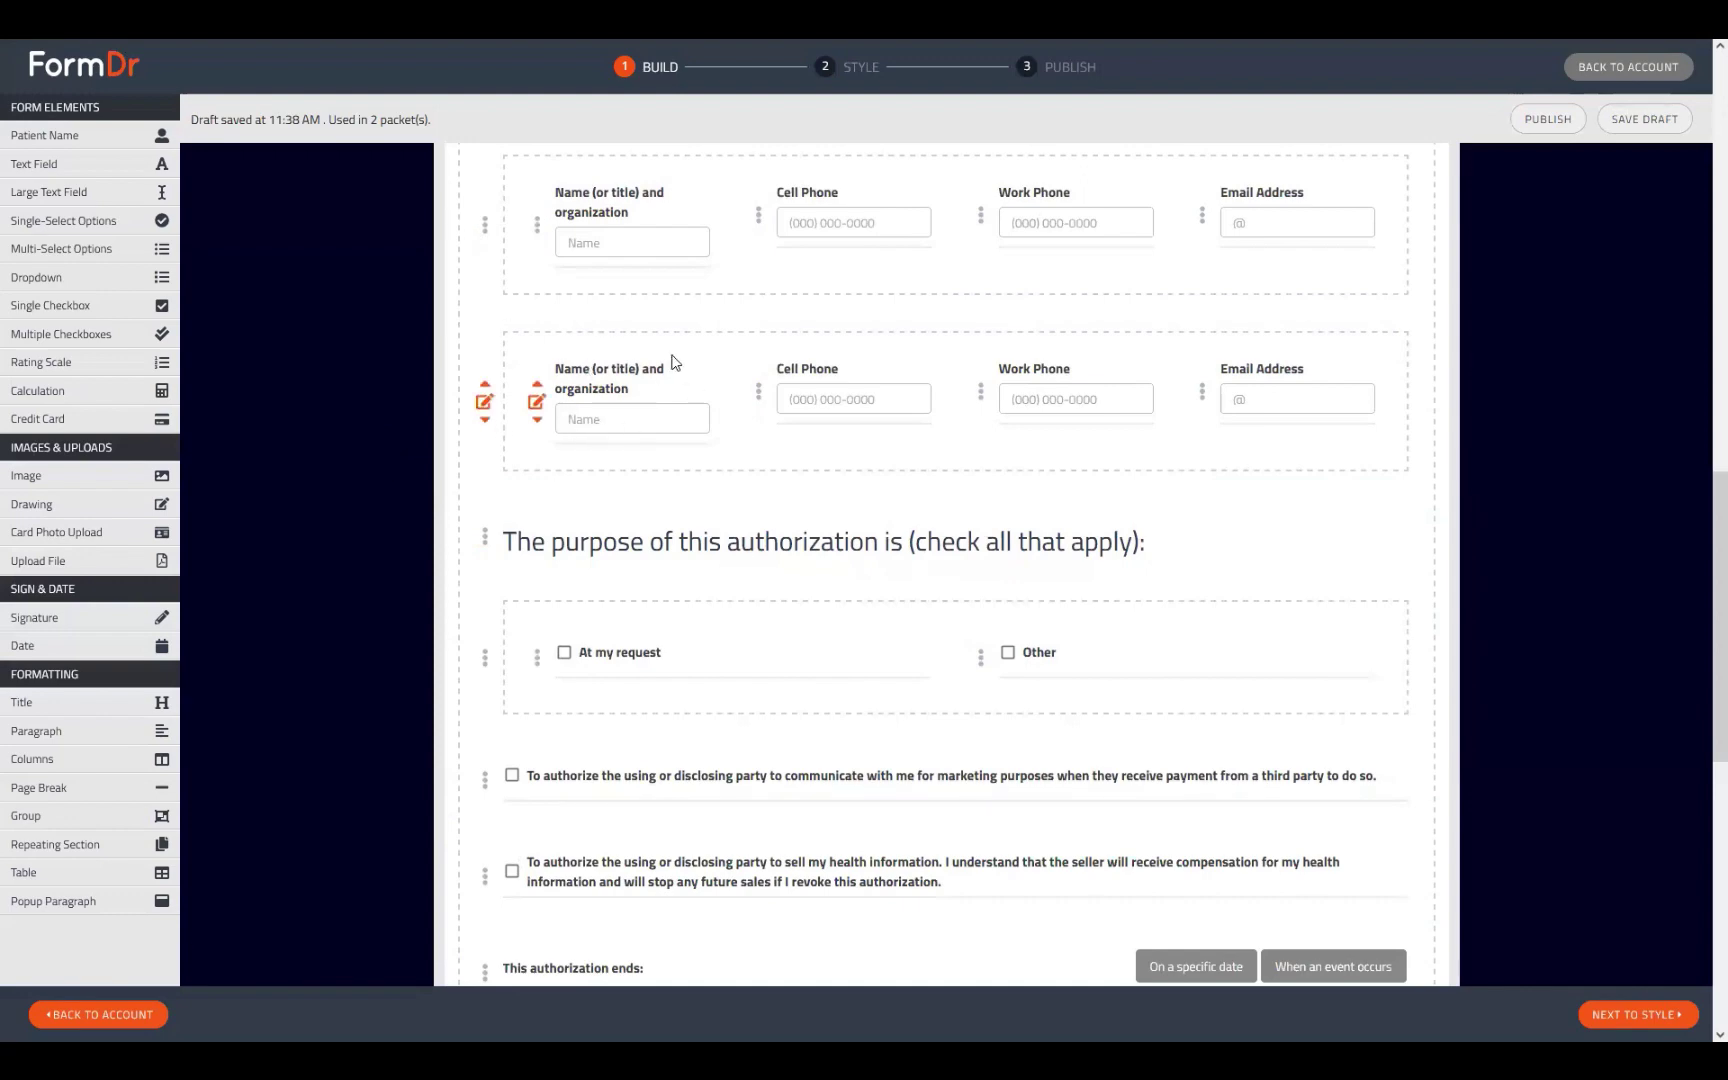
# Check the edited recipient section, continue to the style stage and examine the Release form preview down to the patient rights text.
pyautogui.scroll(3, 760, 400)
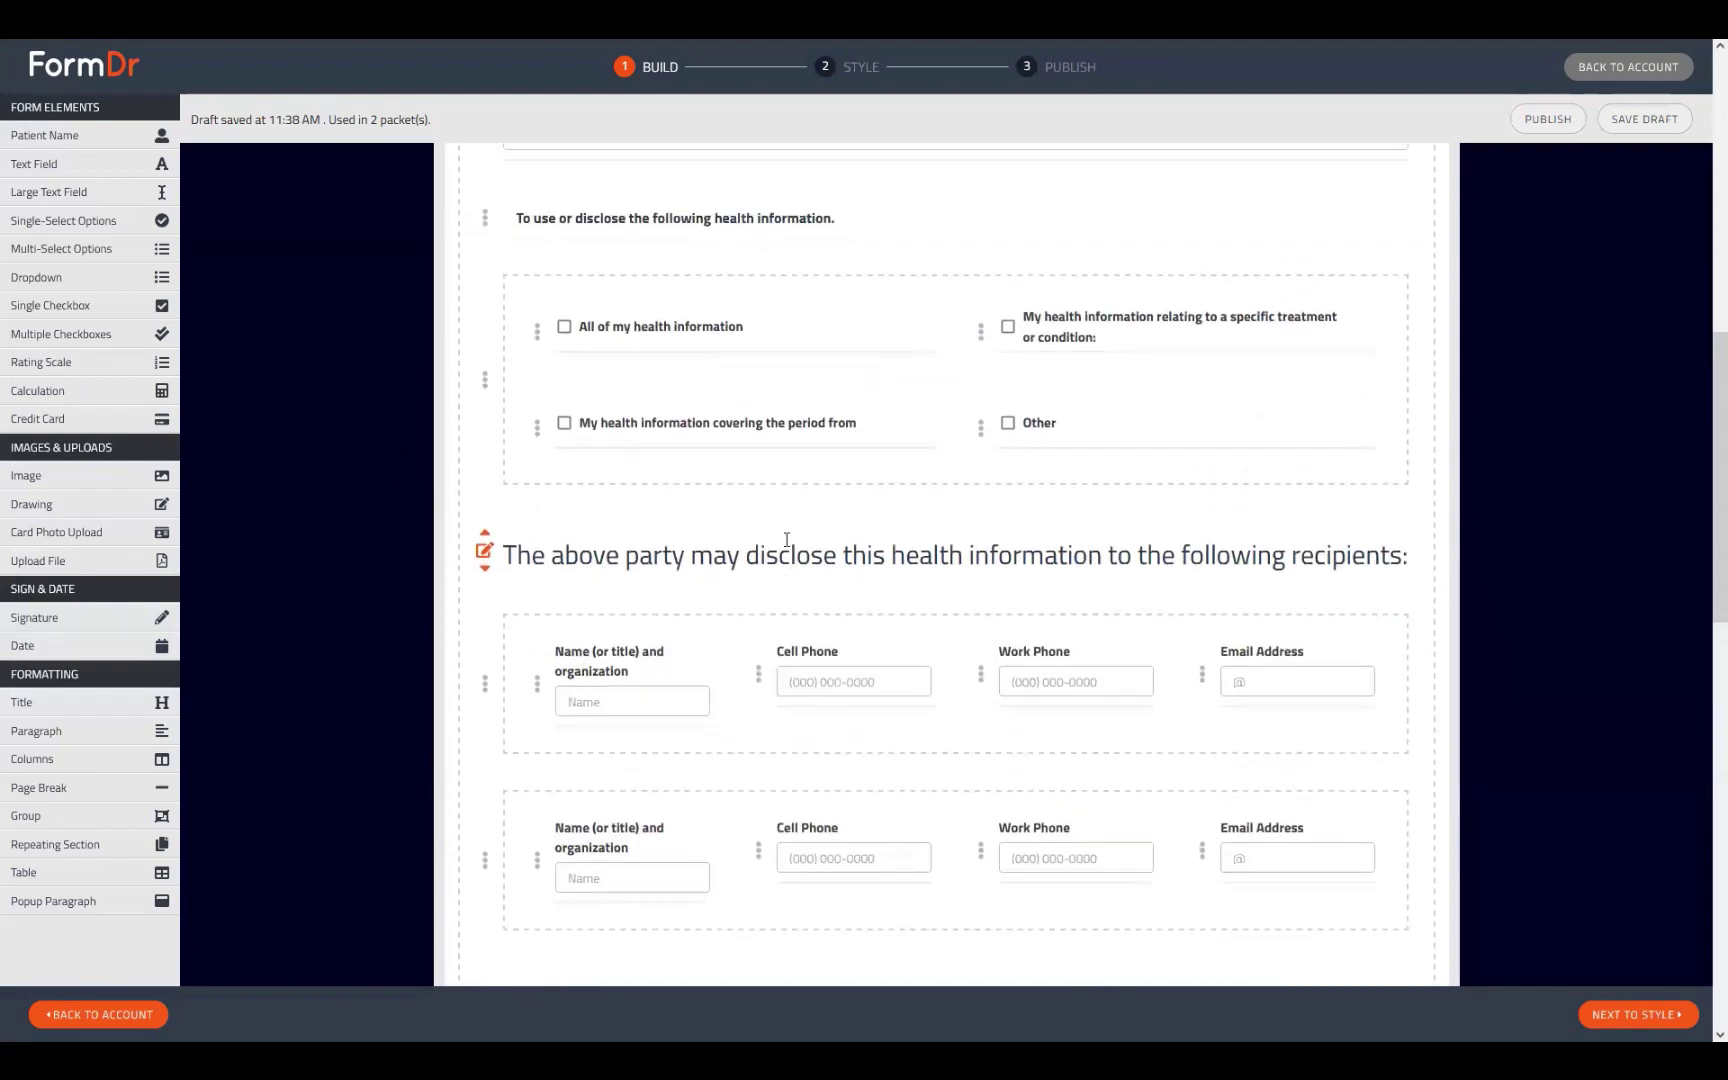
pyautogui.scroll(-1, 679, 879)
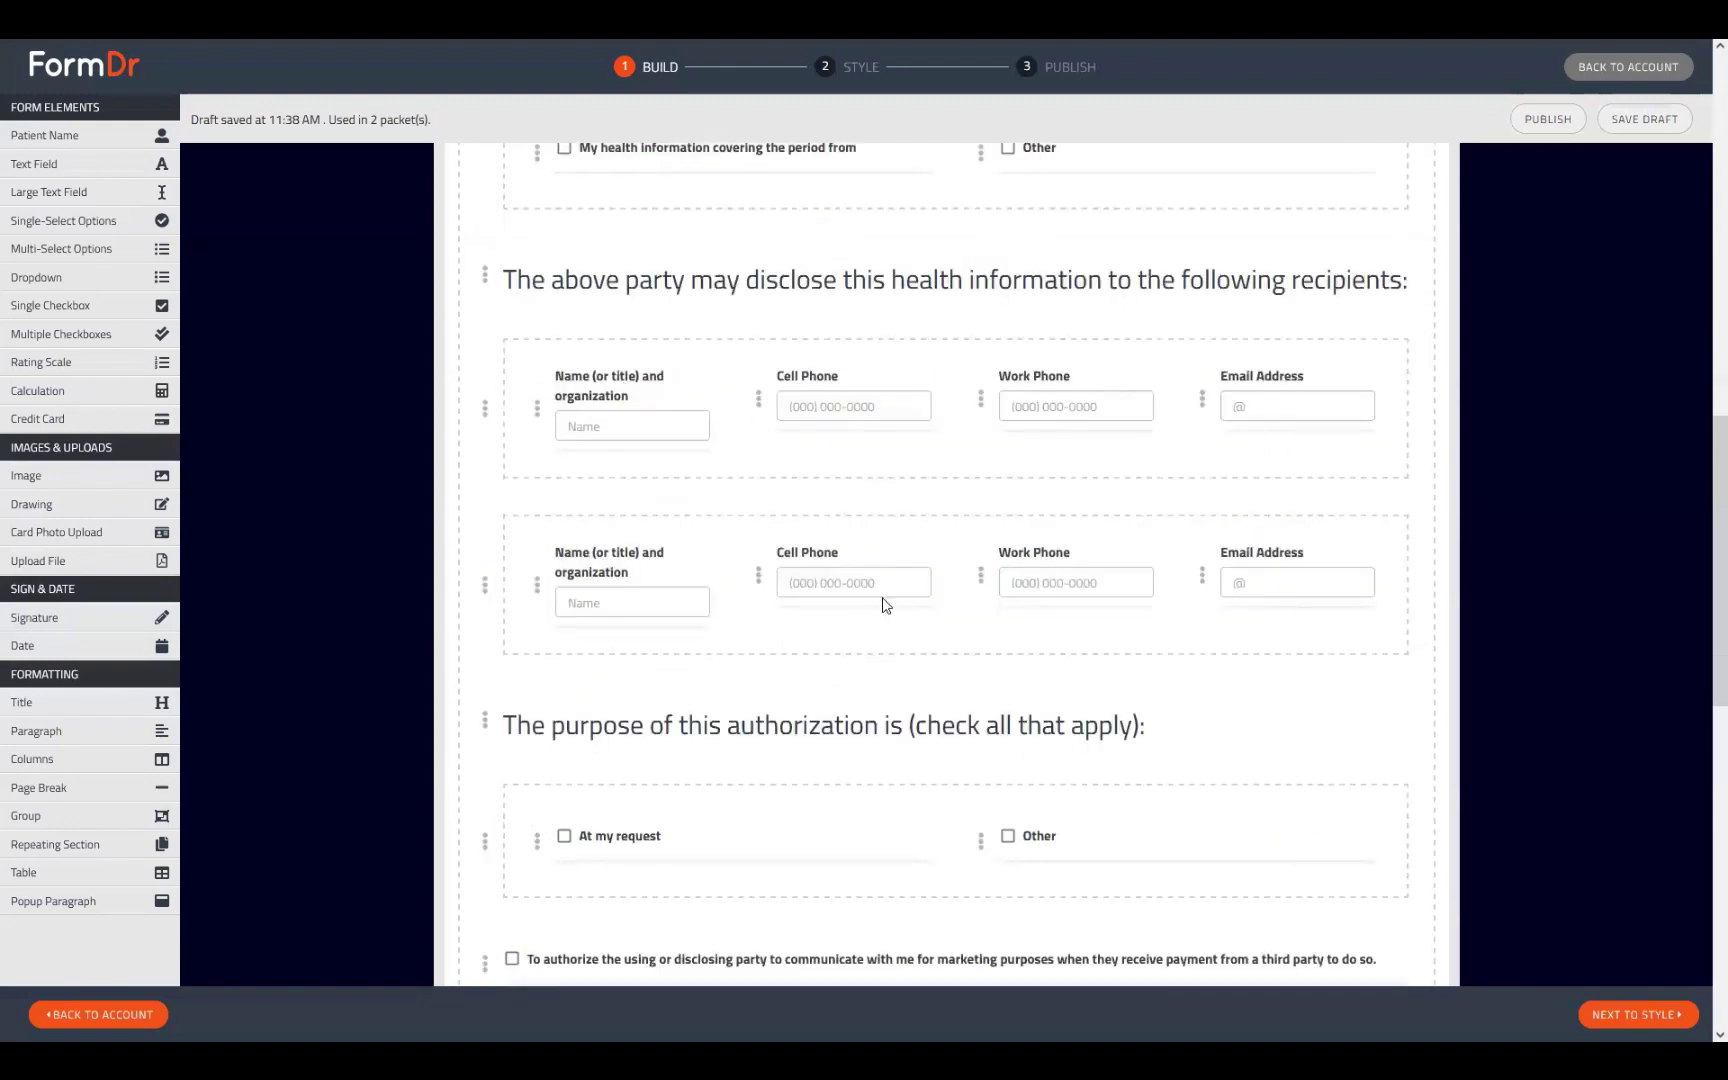
pyautogui.scroll(-2, 1170, 795)
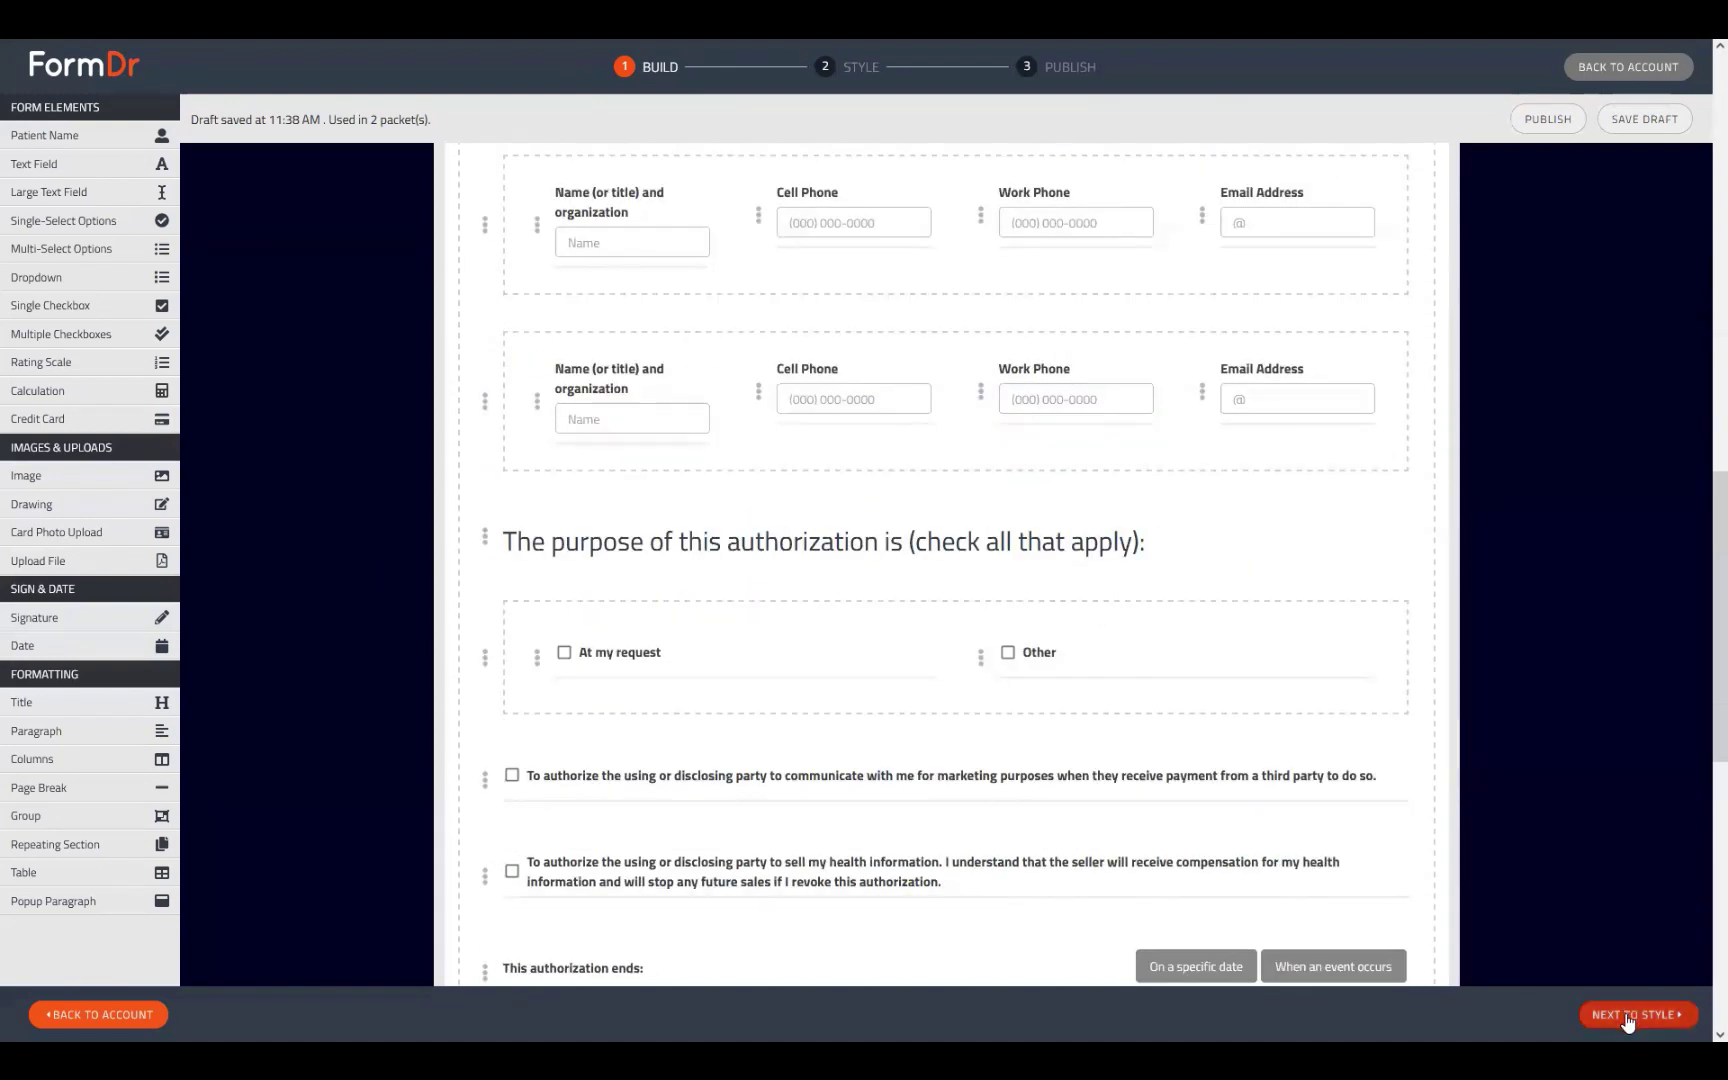
pyautogui.click(1627, 1016)
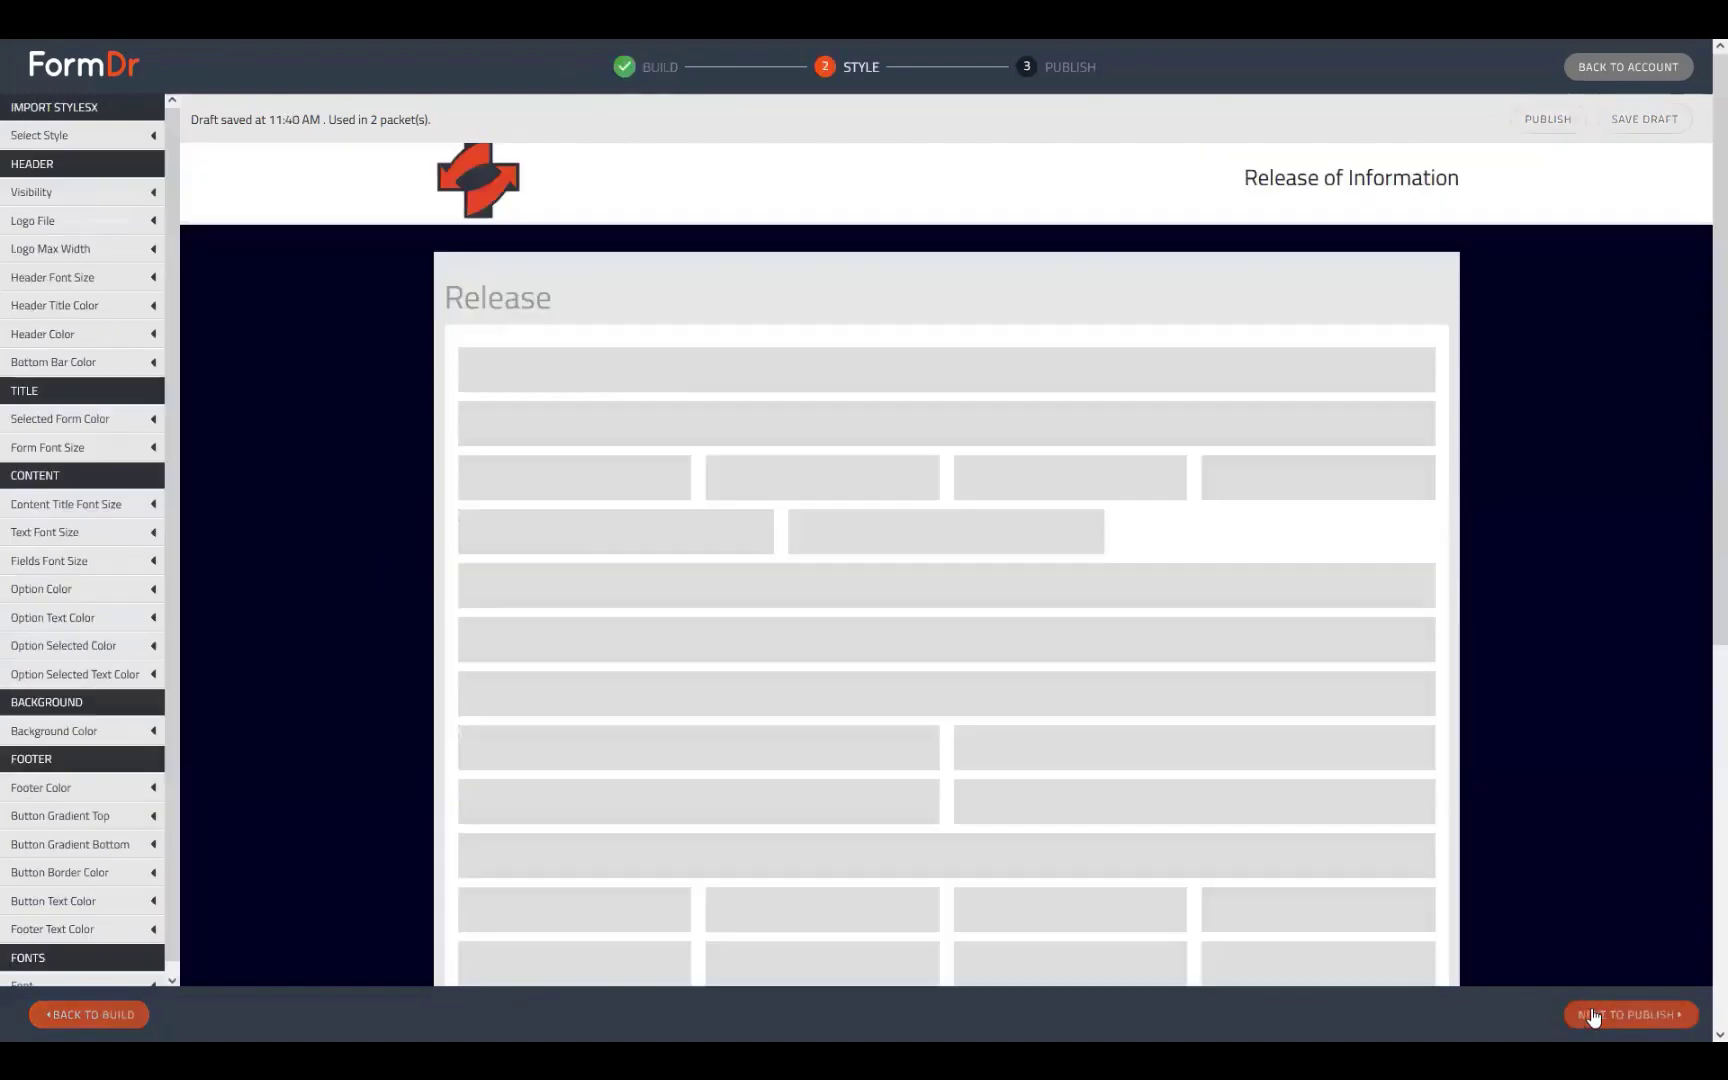
pyautogui.scroll(-1, 795, 667)
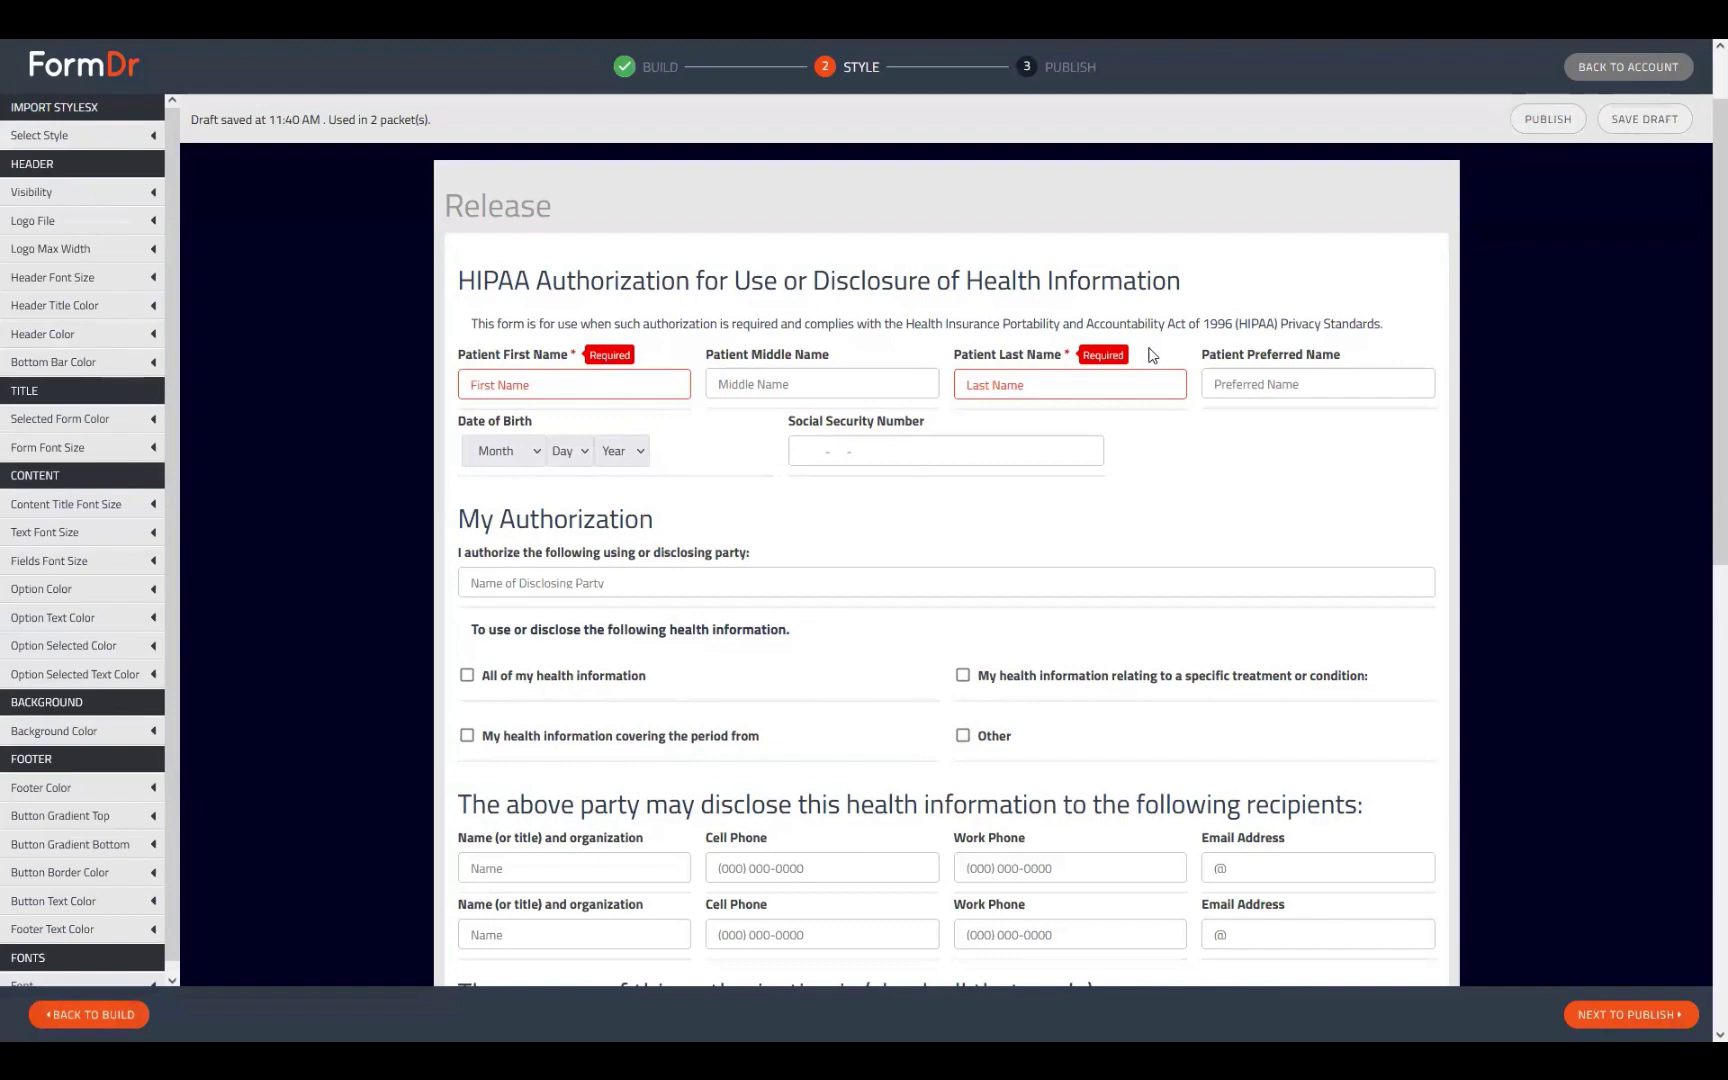
pyautogui.scroll(-5, 1083, 629)
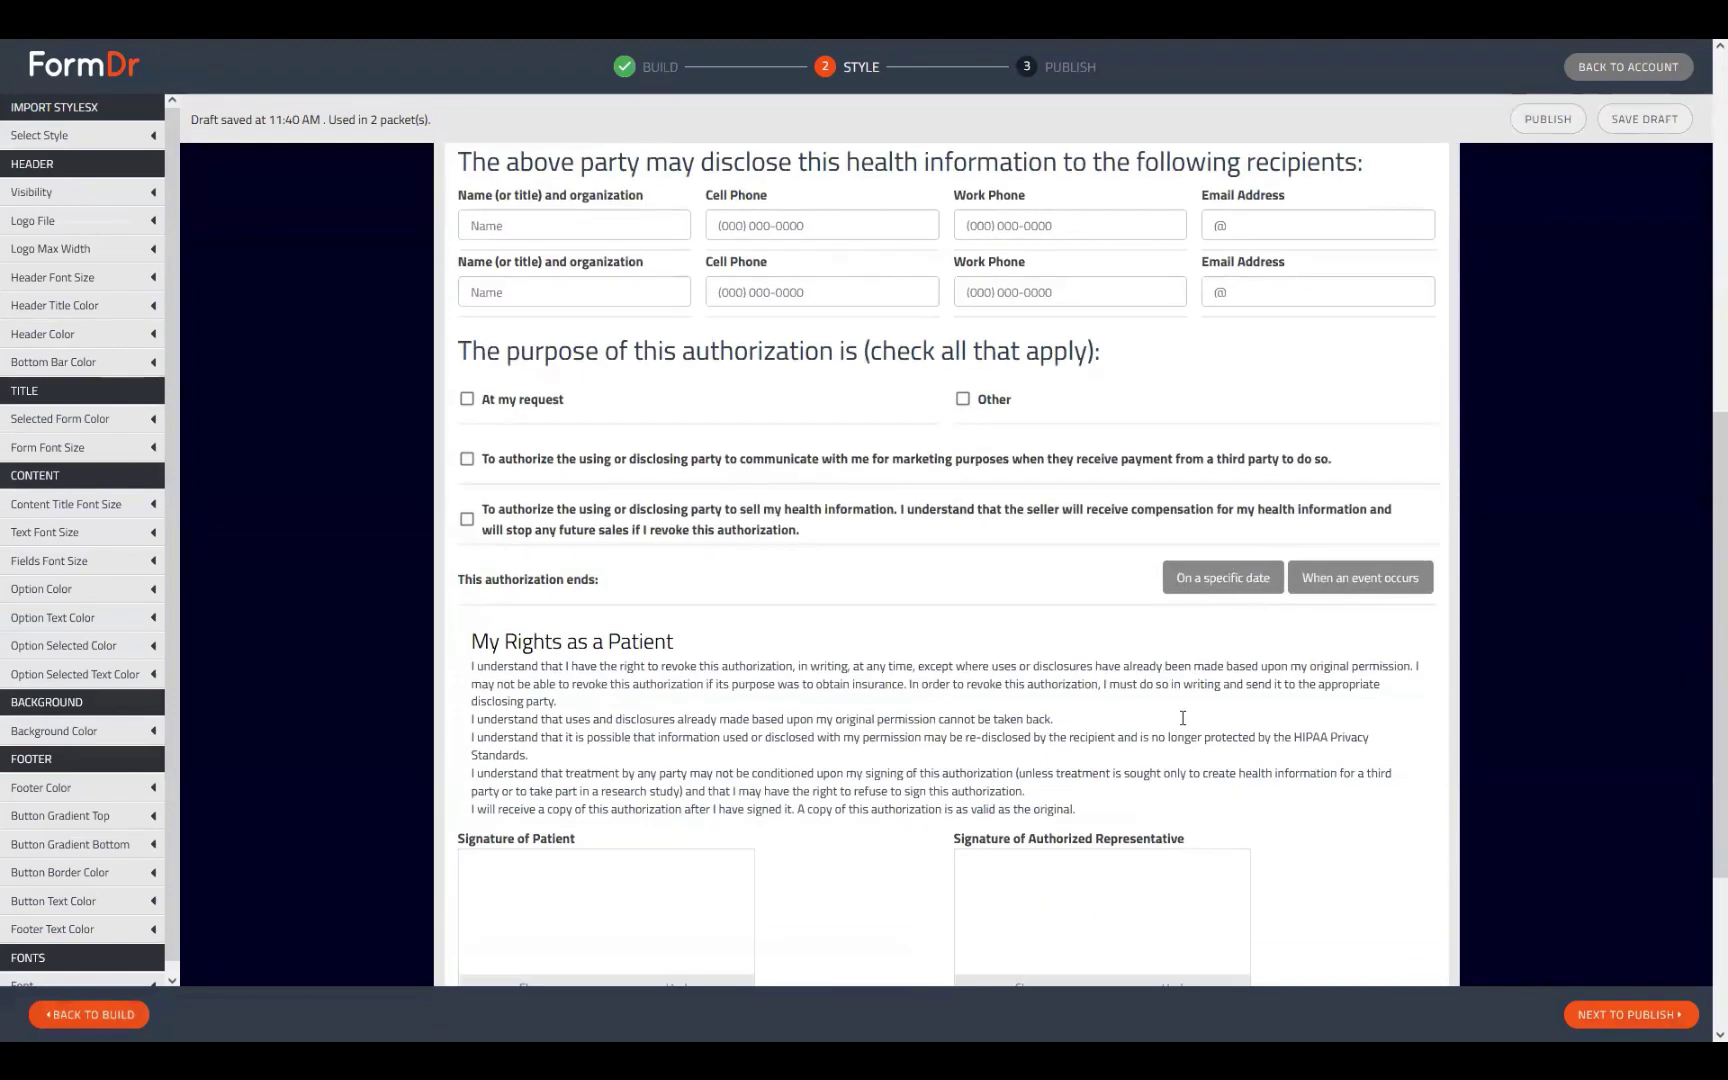
# Test the preview by drawing a patient signature and choosing Other as the representative's authority to sign.
pyautogui.scroll(-3, 637, 643)
pyautogui.moveTo(502, 626); pyautogui.dragTo(732, 660)
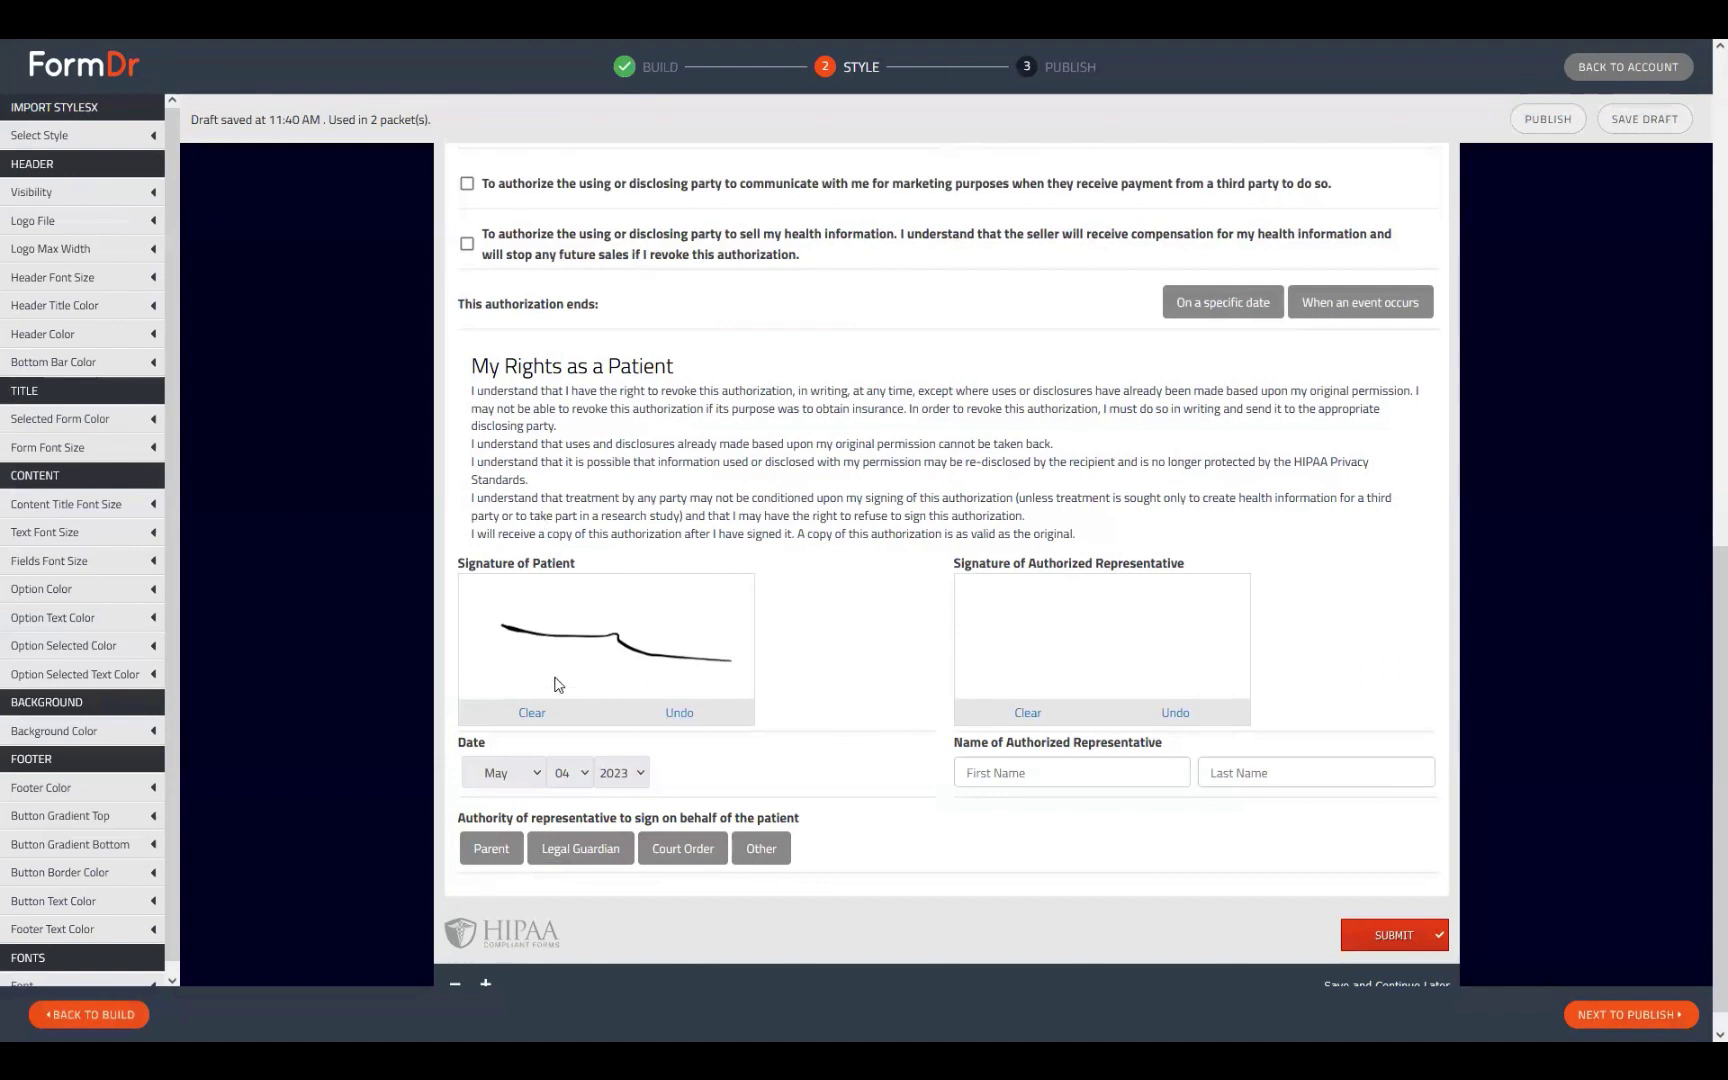
pyautogui.click(763, 848)
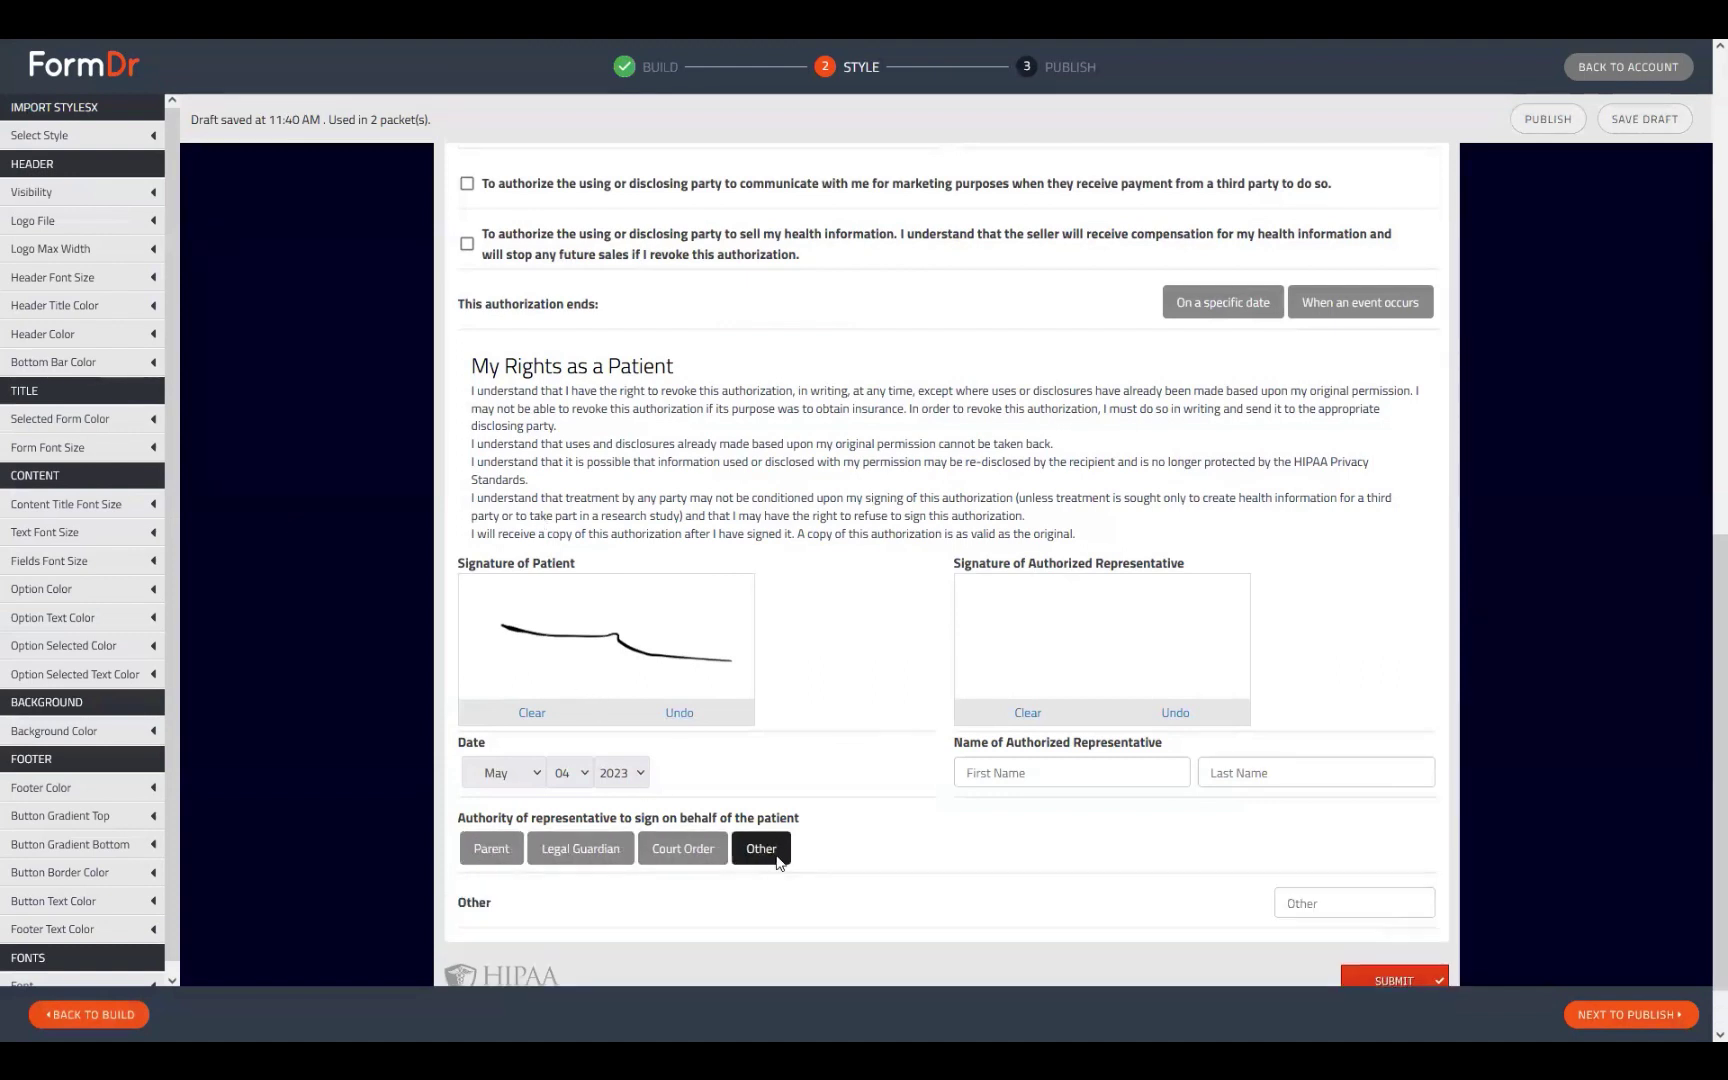
pyautogui.scroll(-1, 910, 802)
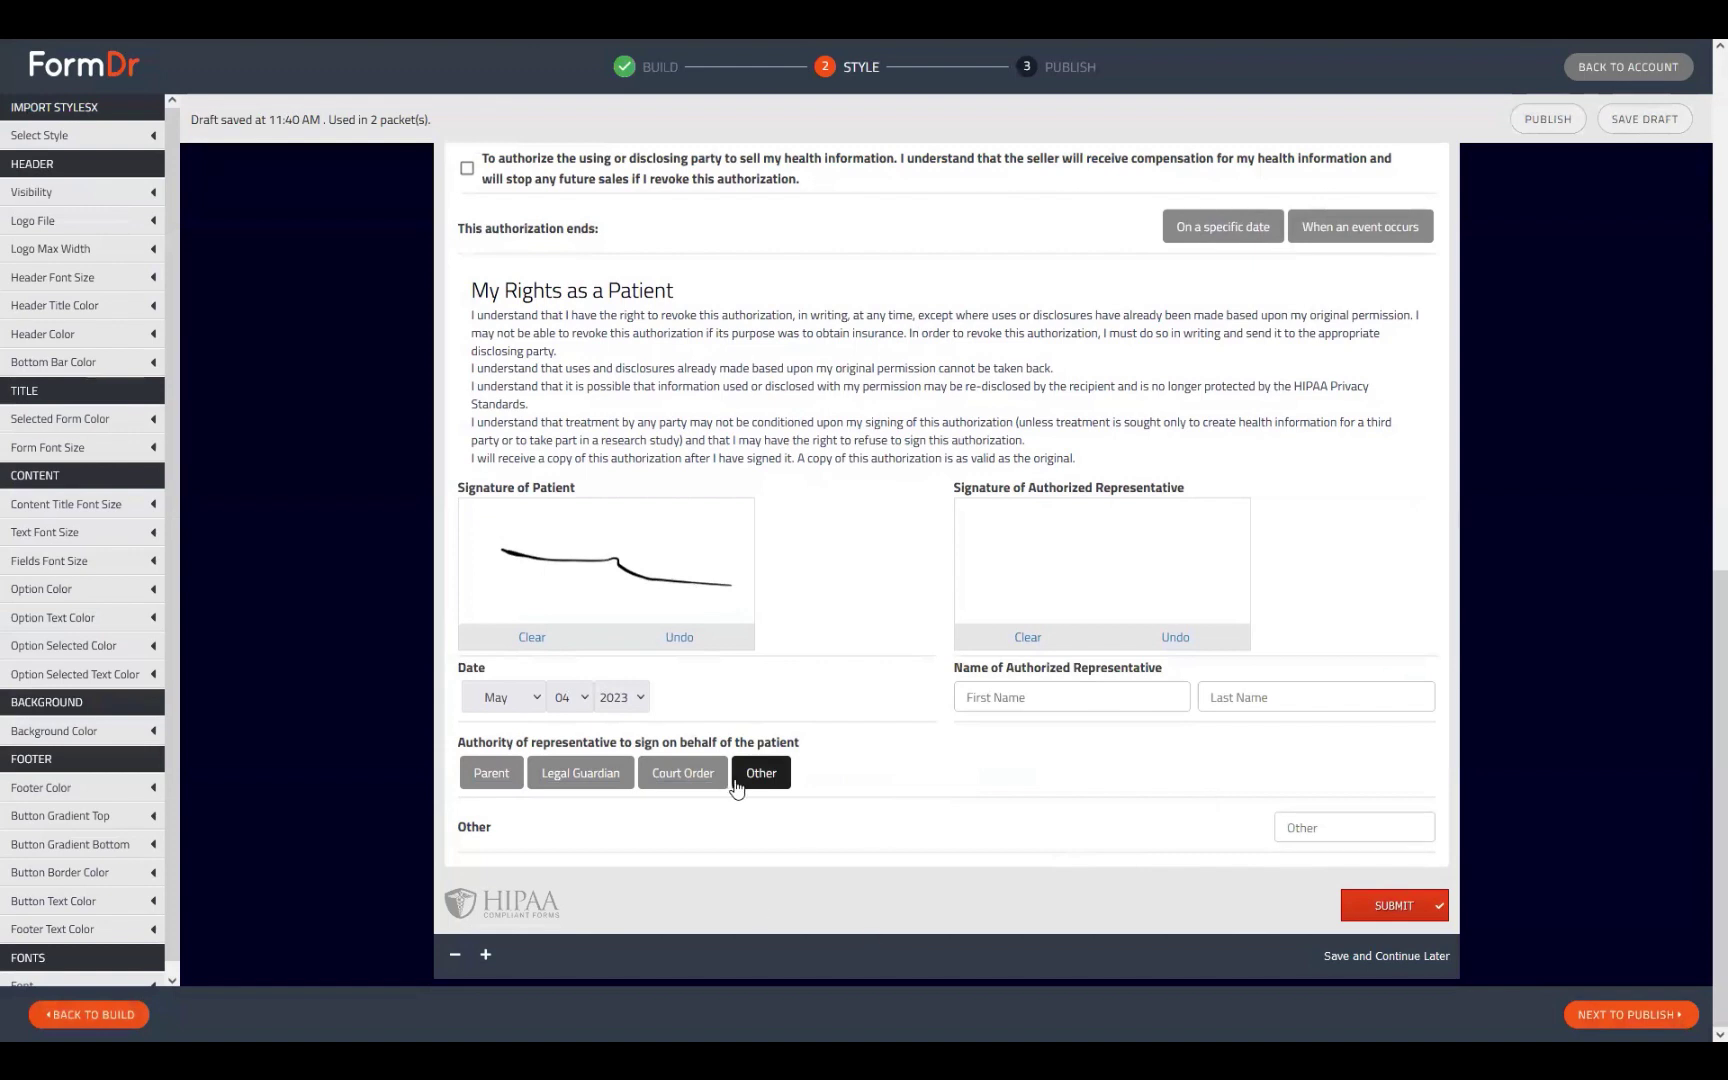
pyautogui.scroll(1, 717, 783)
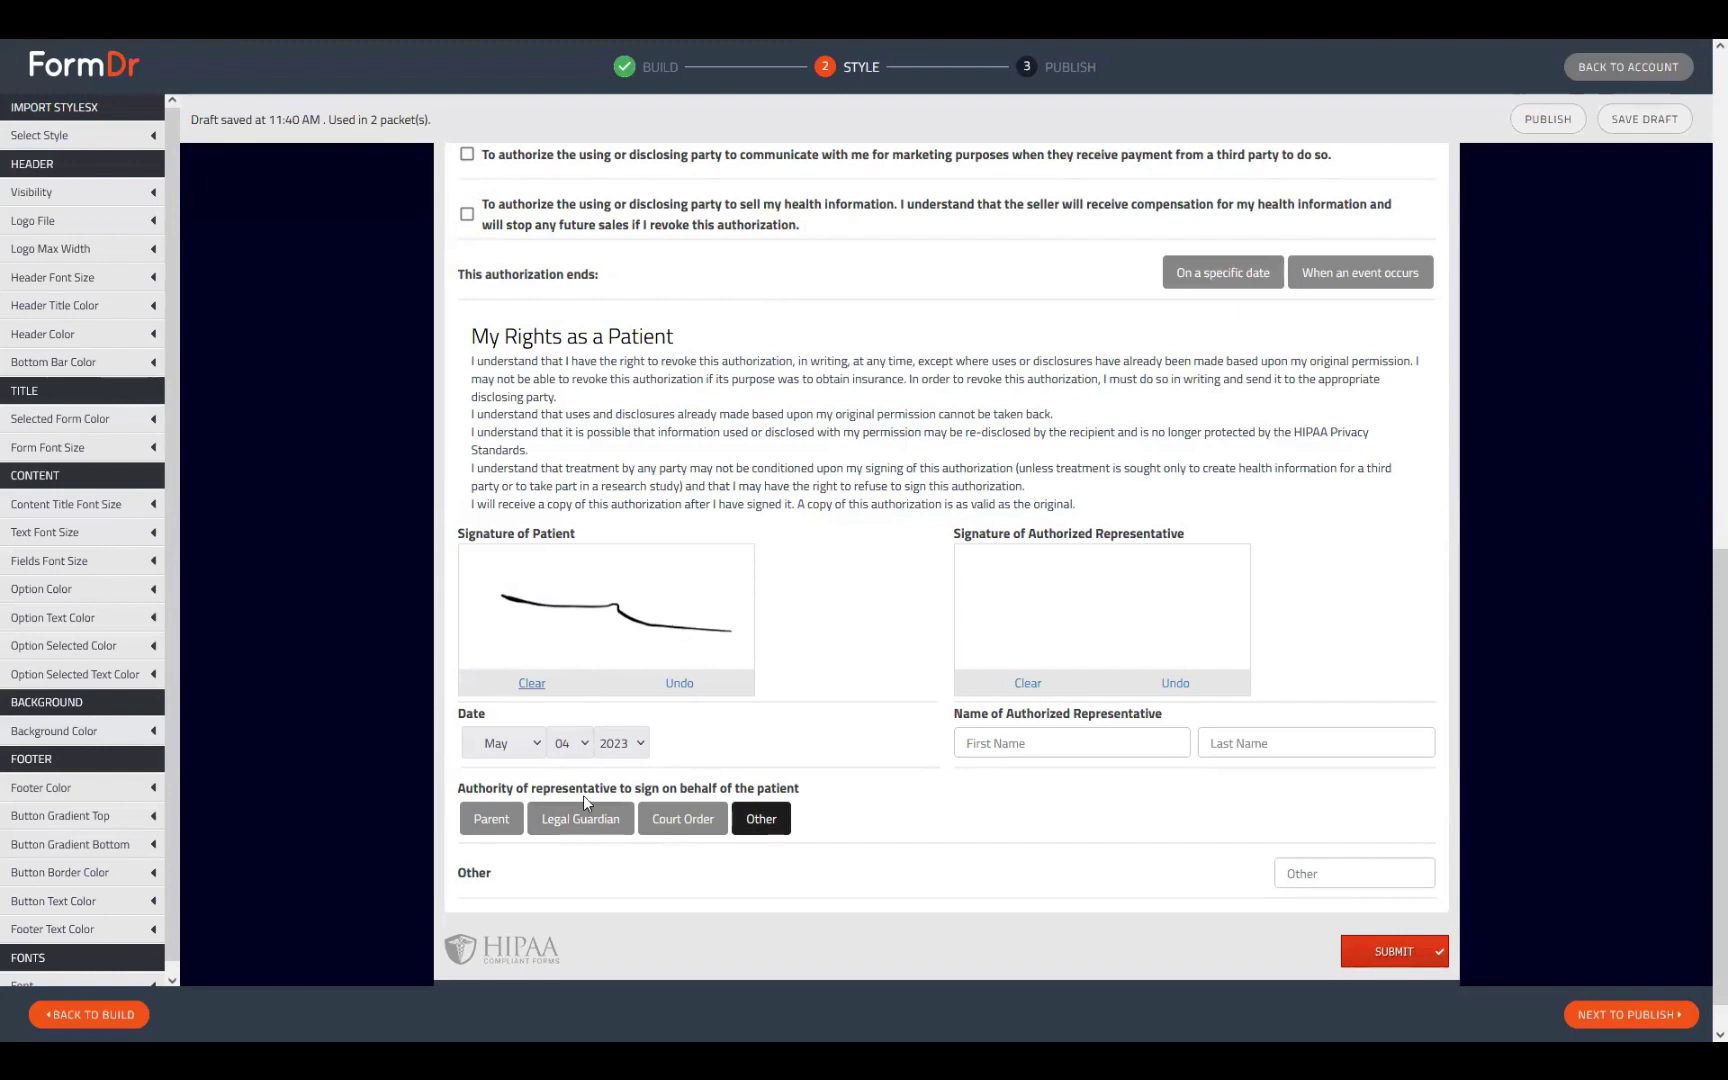
# Compare the form's build layout with its style preview, from the patient details to the recipient rows.
pyautogui.click(131, 1016)
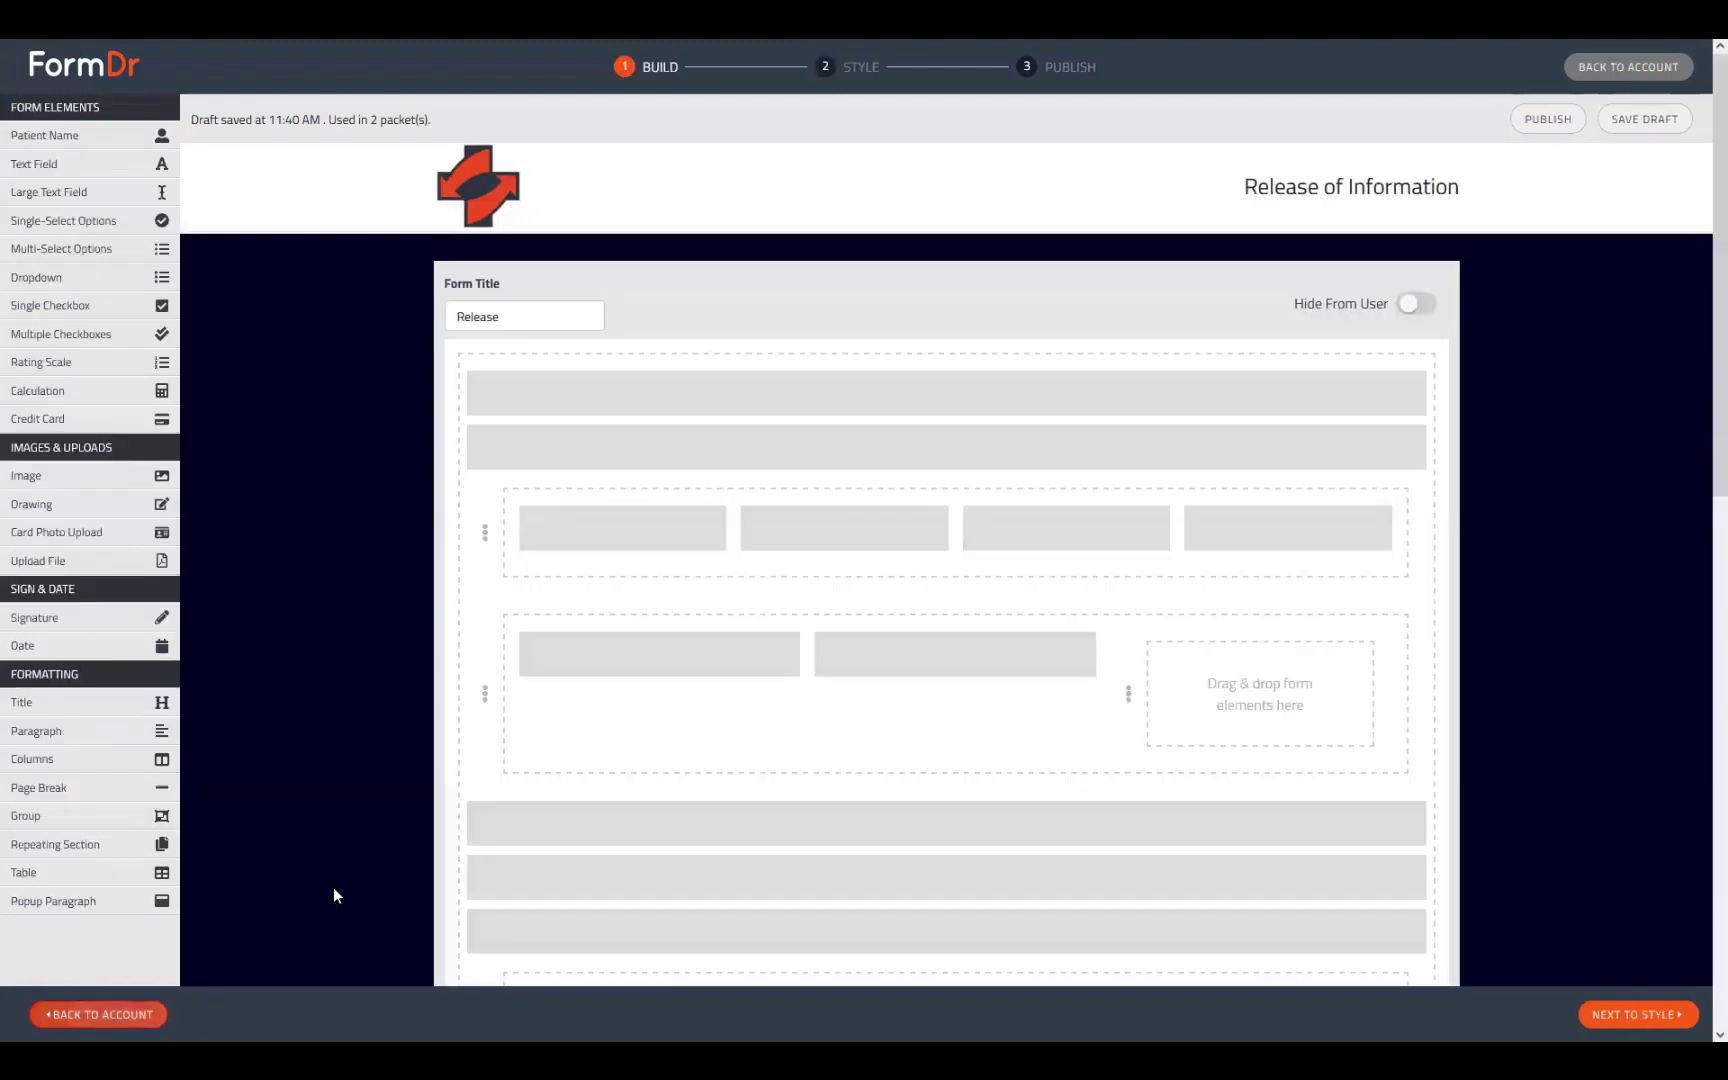
pyautogui.scroll(-4, 1049, 552)
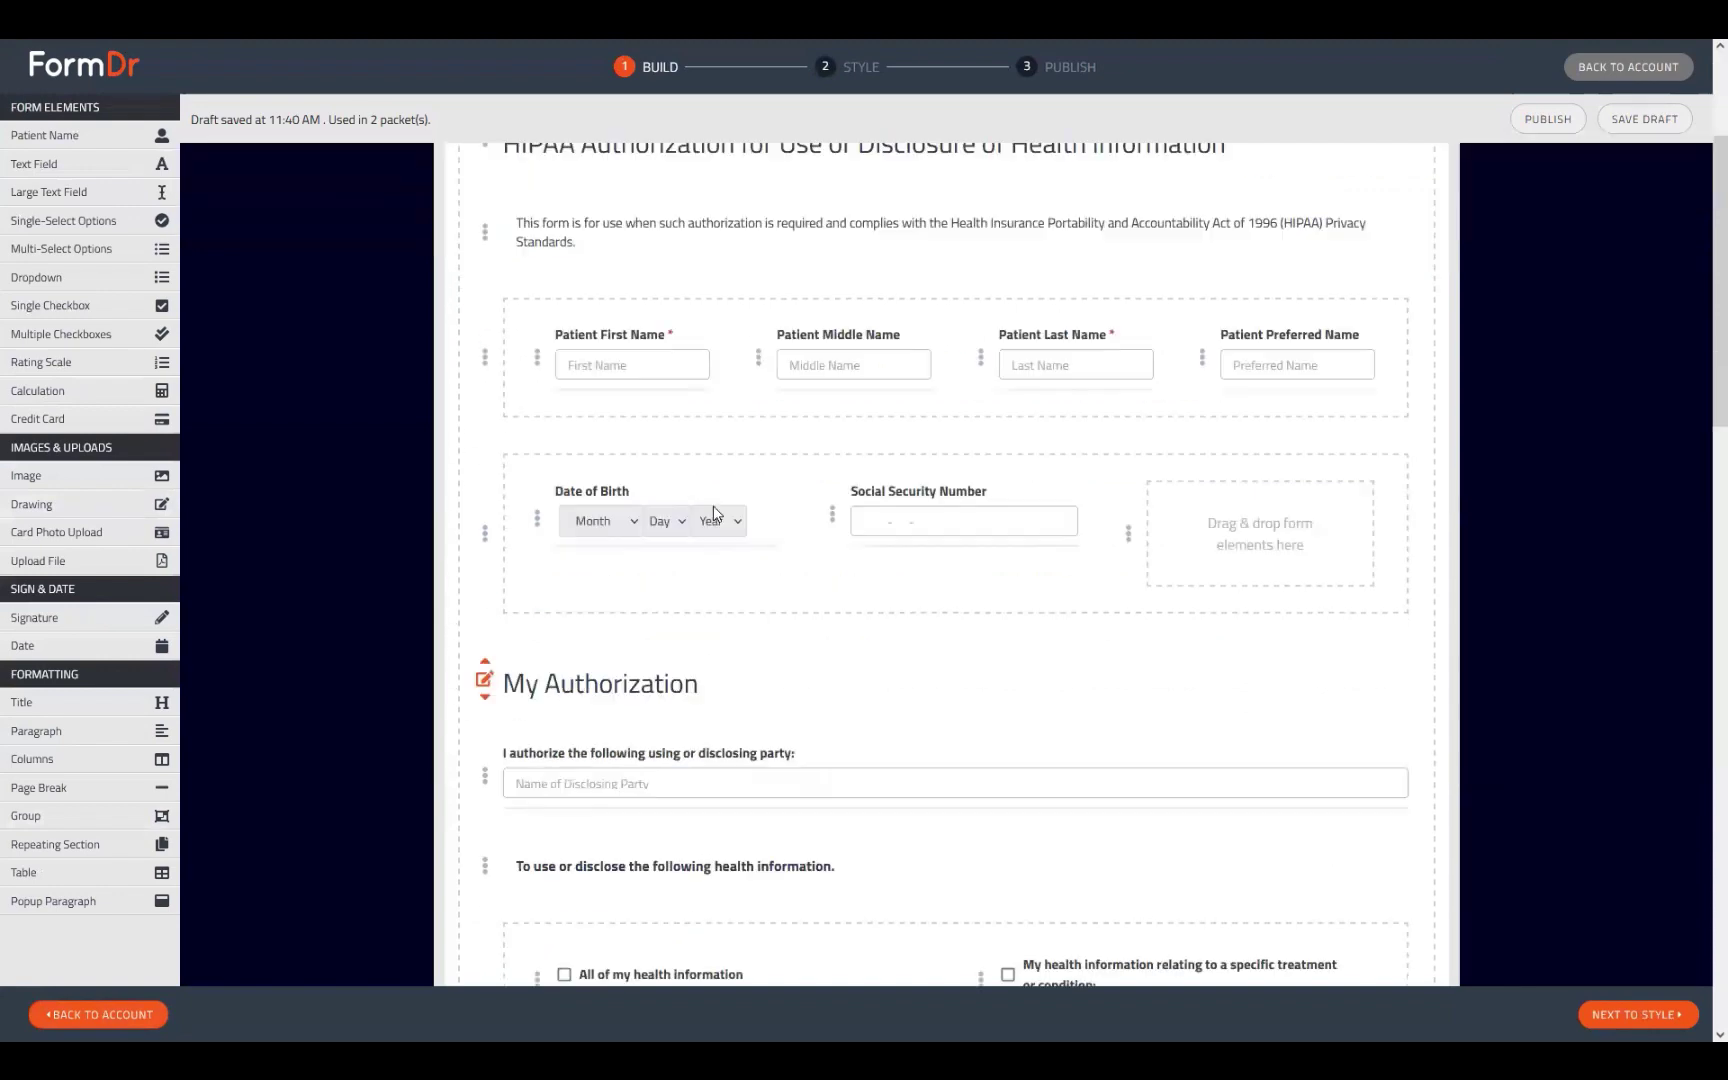
pyautogui.click(1653, 1016)
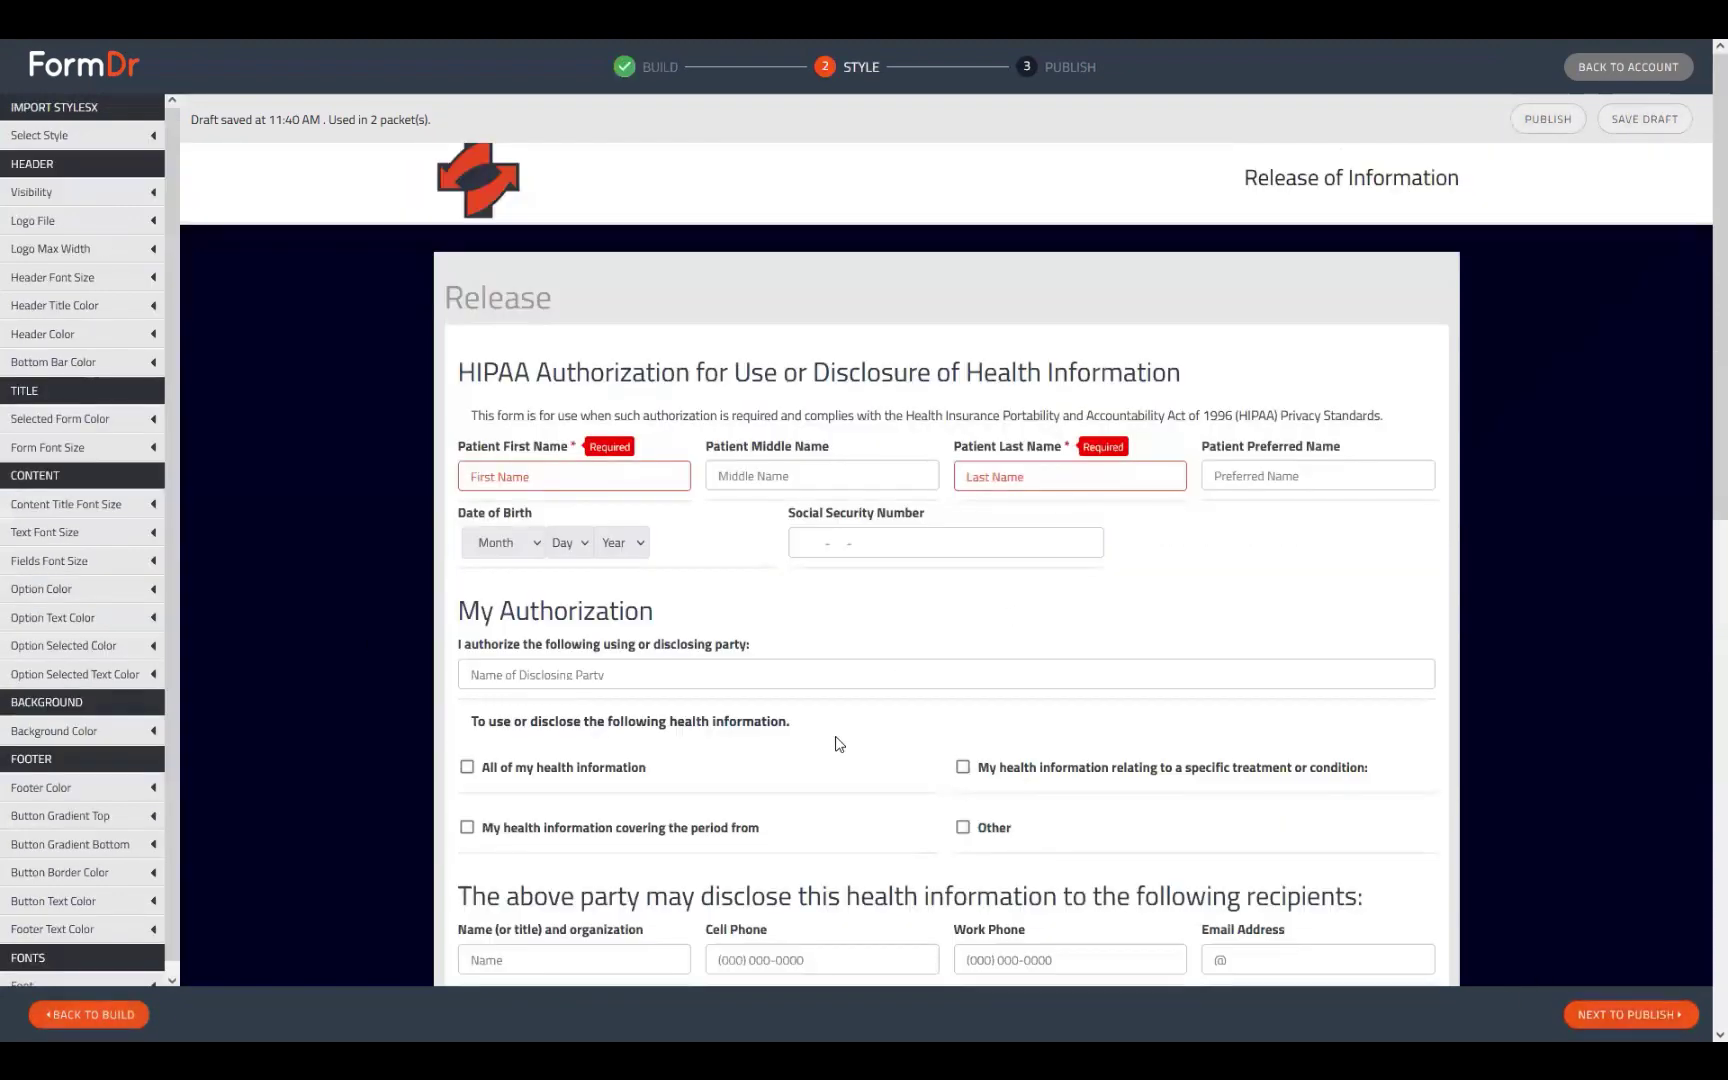
pyautogui.scroll(-3, 840, 743)
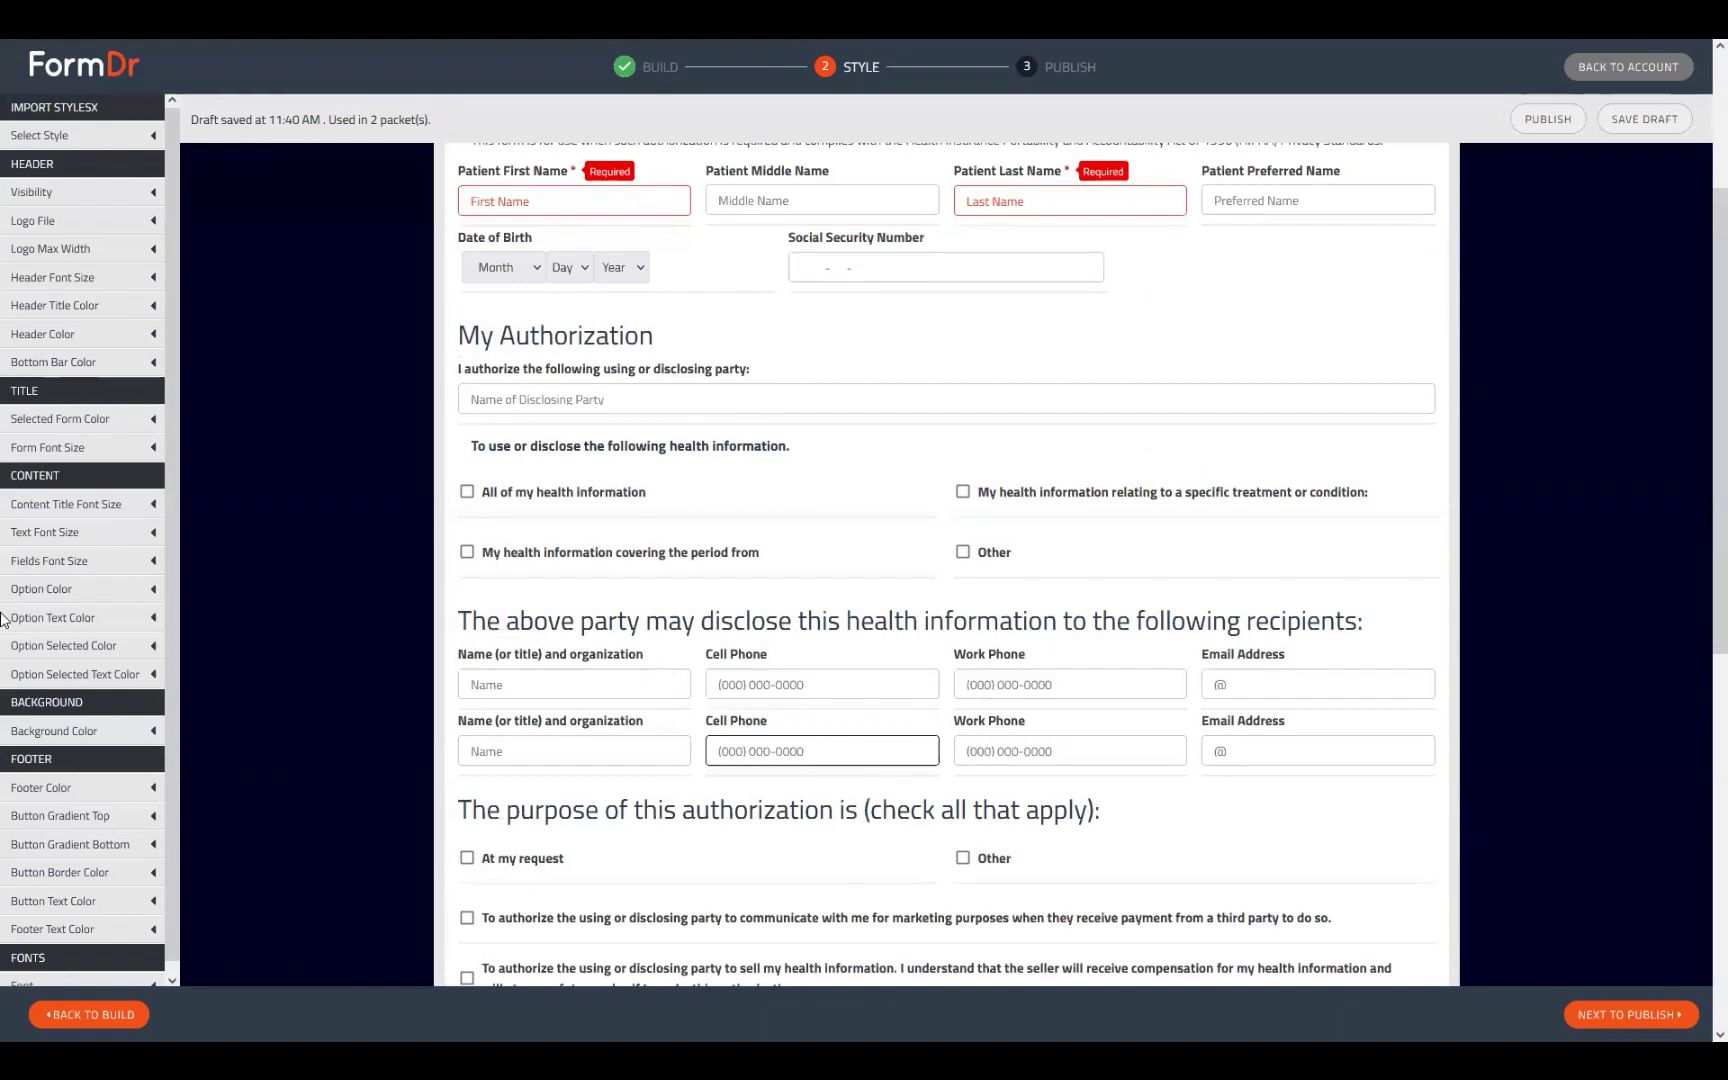
pyautogui.scroll(-2, 1206, 489)
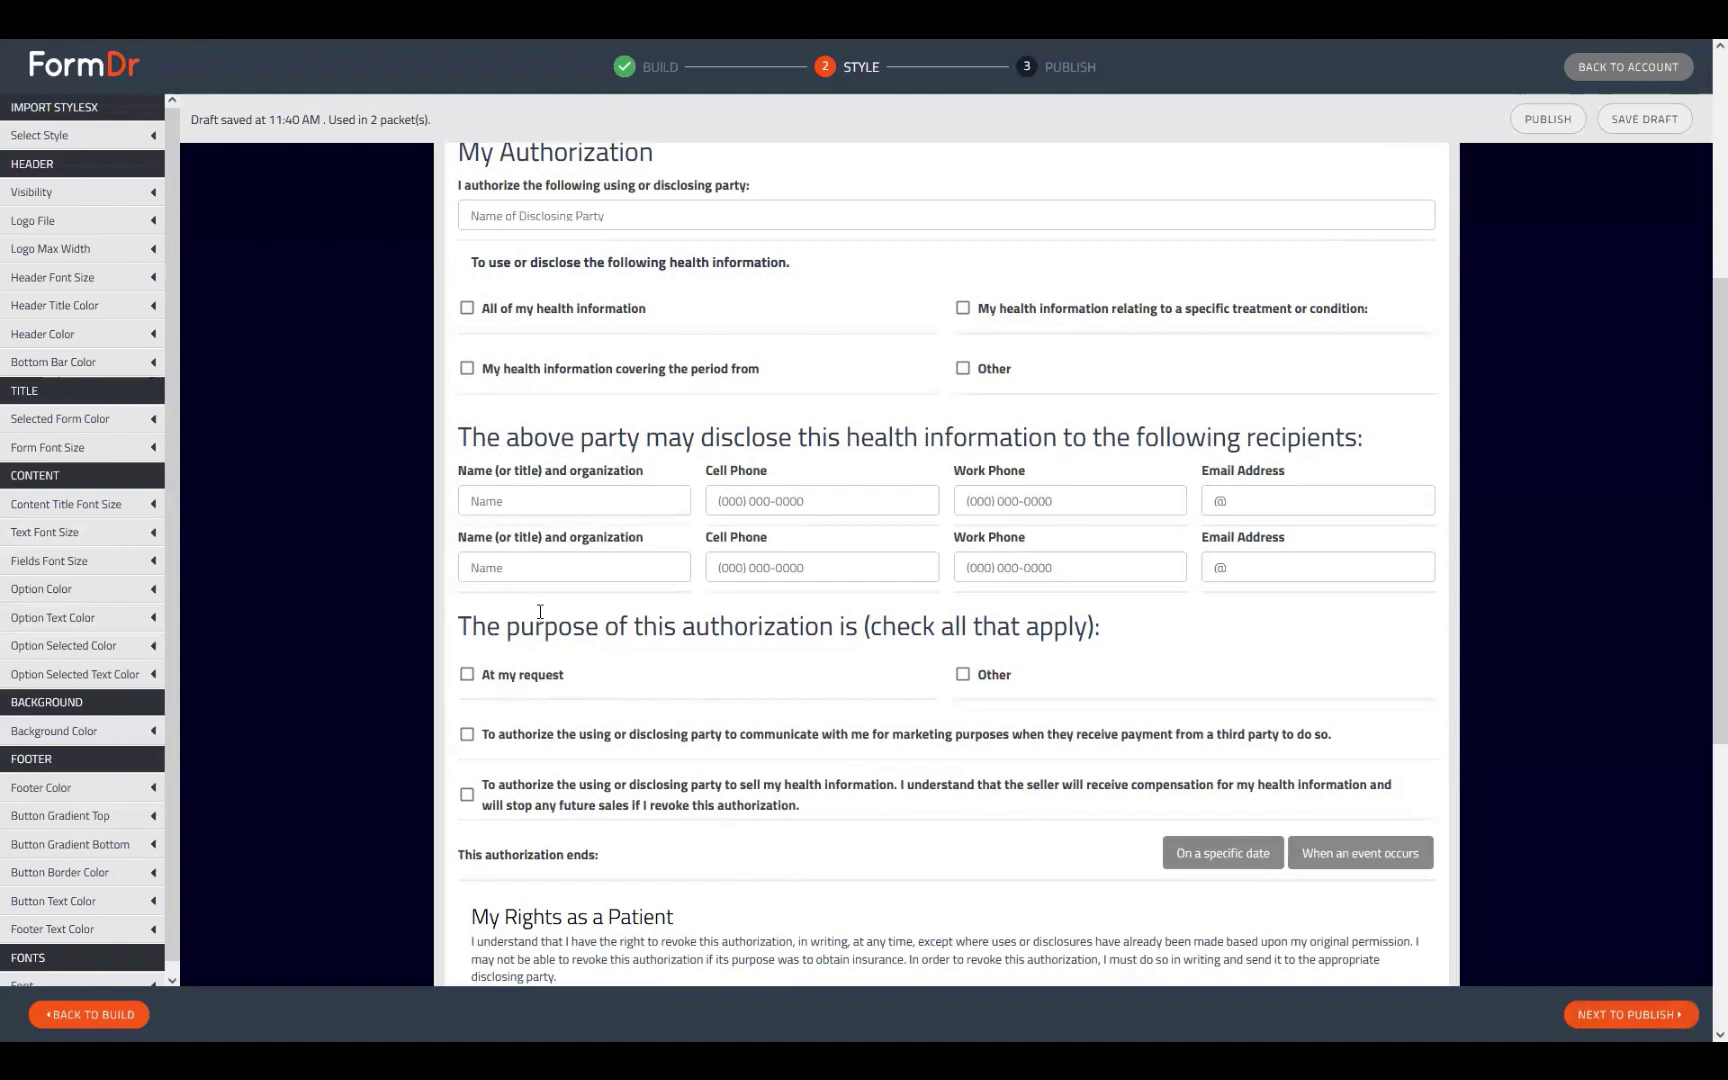
# Return to the build stage, add a repeating section below the recipients heading and move the first recipient group into it.
pyautogui.click(80, 1014)
pyautogui.scroll(-10, 762, 722)
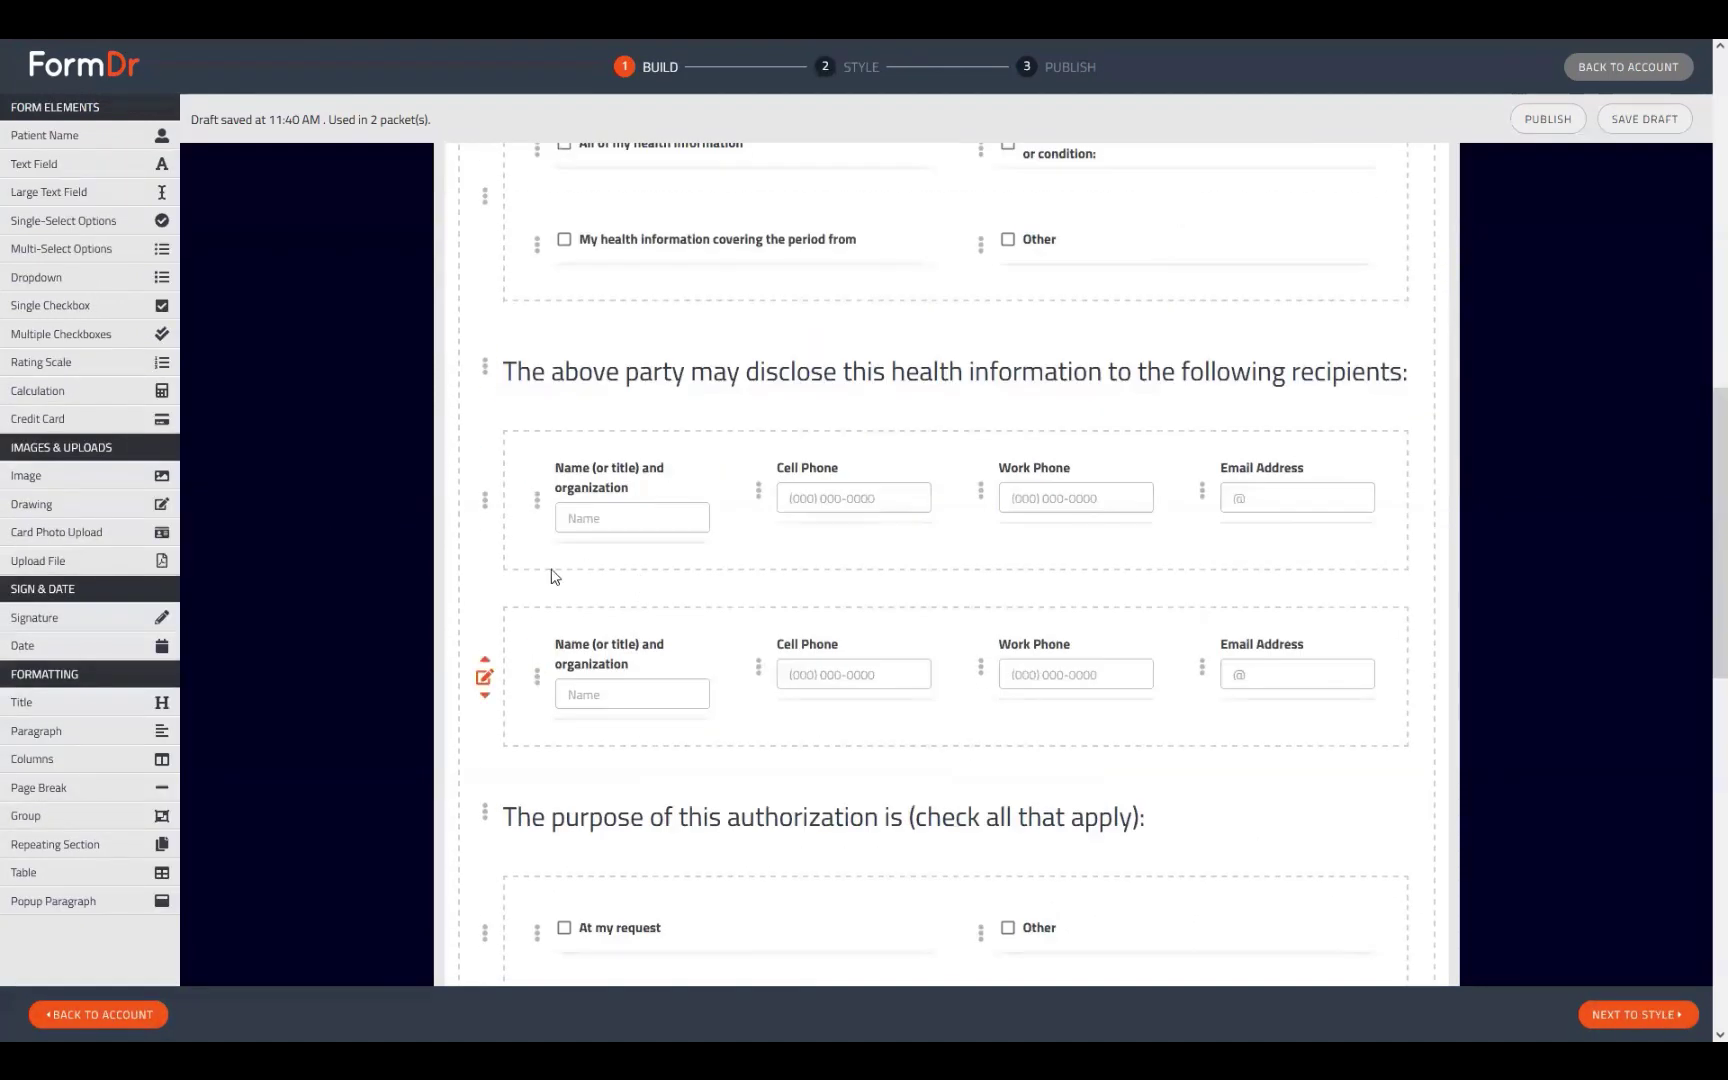
pyautogui.moveTo(157, 755); pyautogui.dragTo(612, 421)
pyautogui.moveTo(470, 692); pyautogui.dragTo(700, 660)
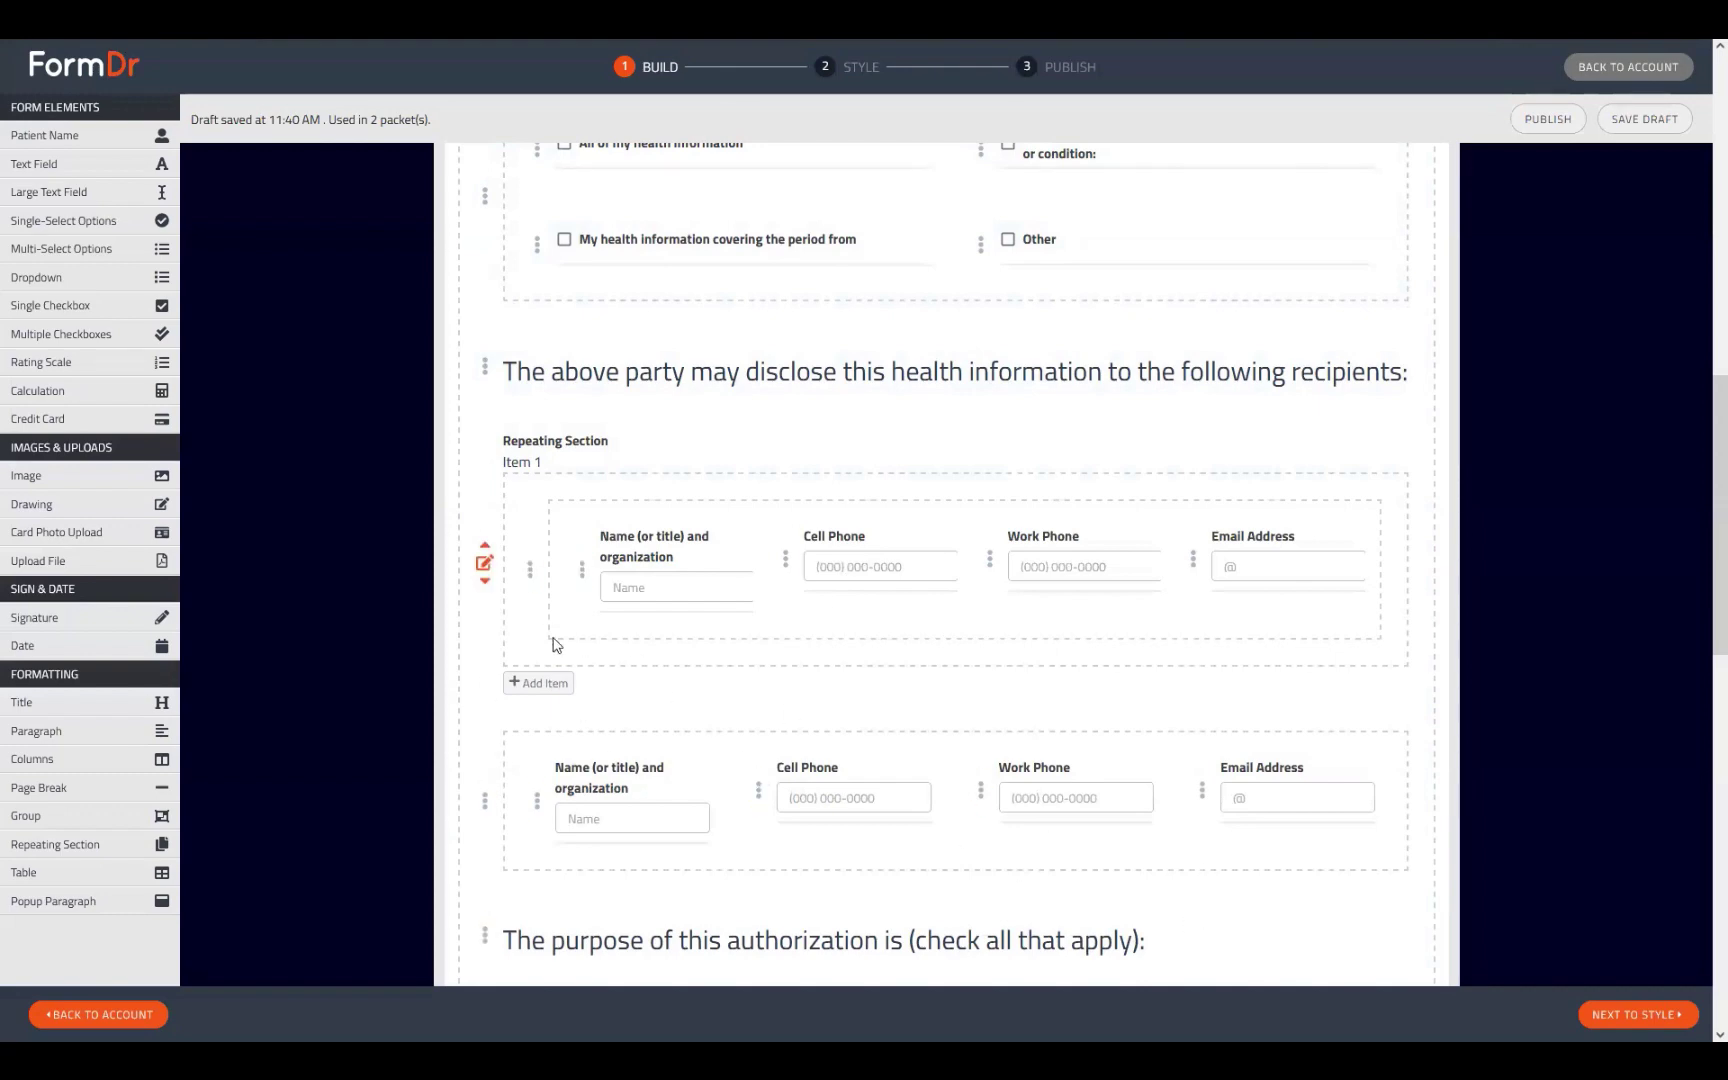
# Move the recipient group back out of the repeating section and delete that section.
pyautogui.moveTo(545, 642); pyautogui.dragTo(540, 735)
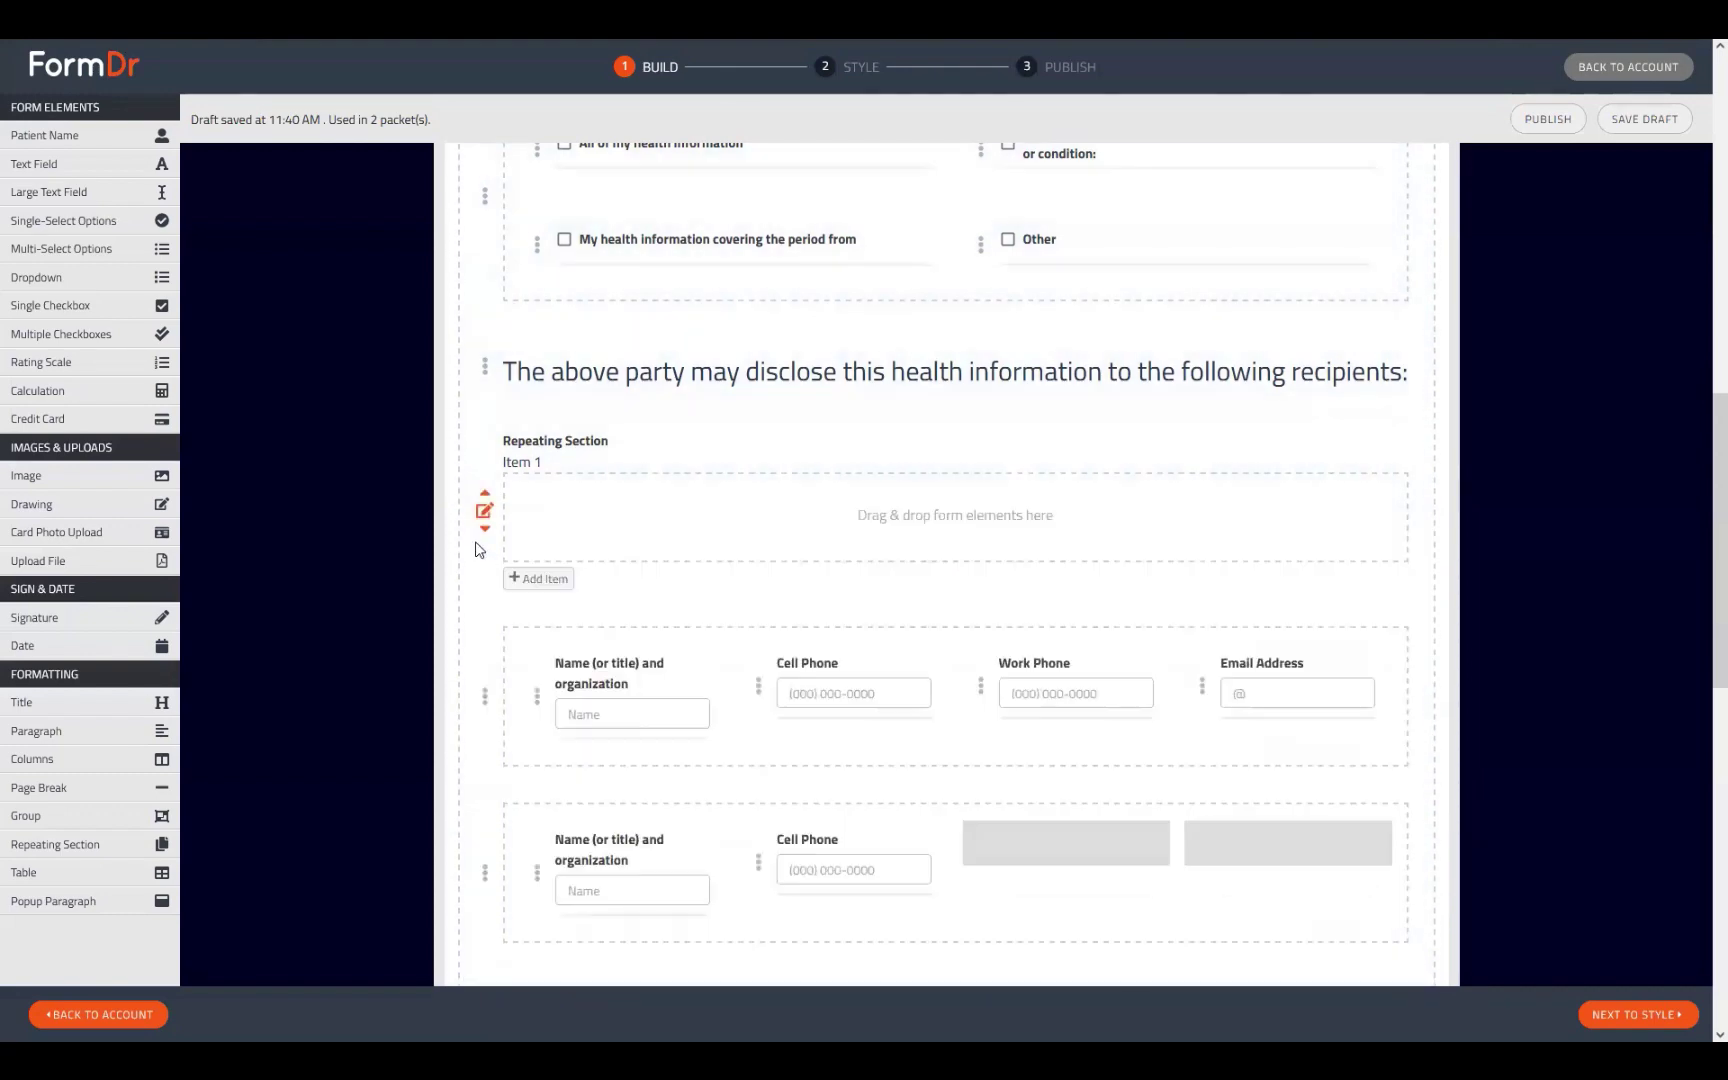
pyautogui.click(484, 510)
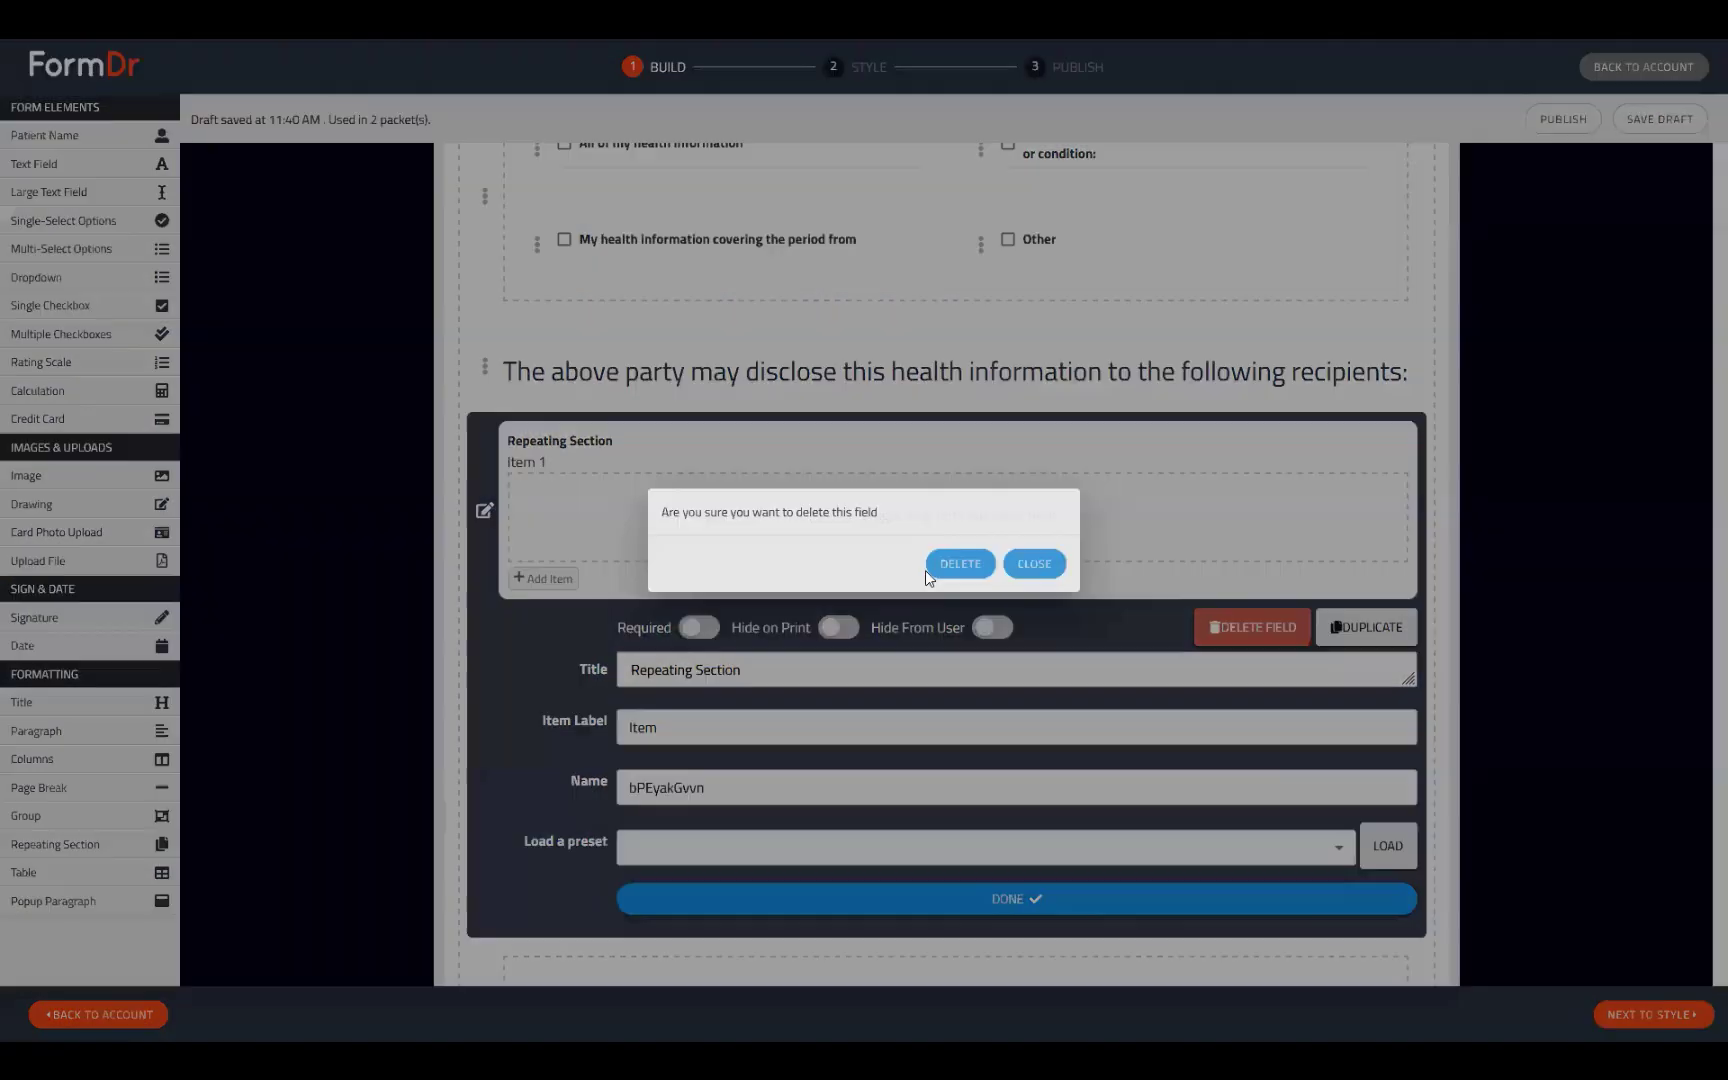
pyautogui.click(950, 563)
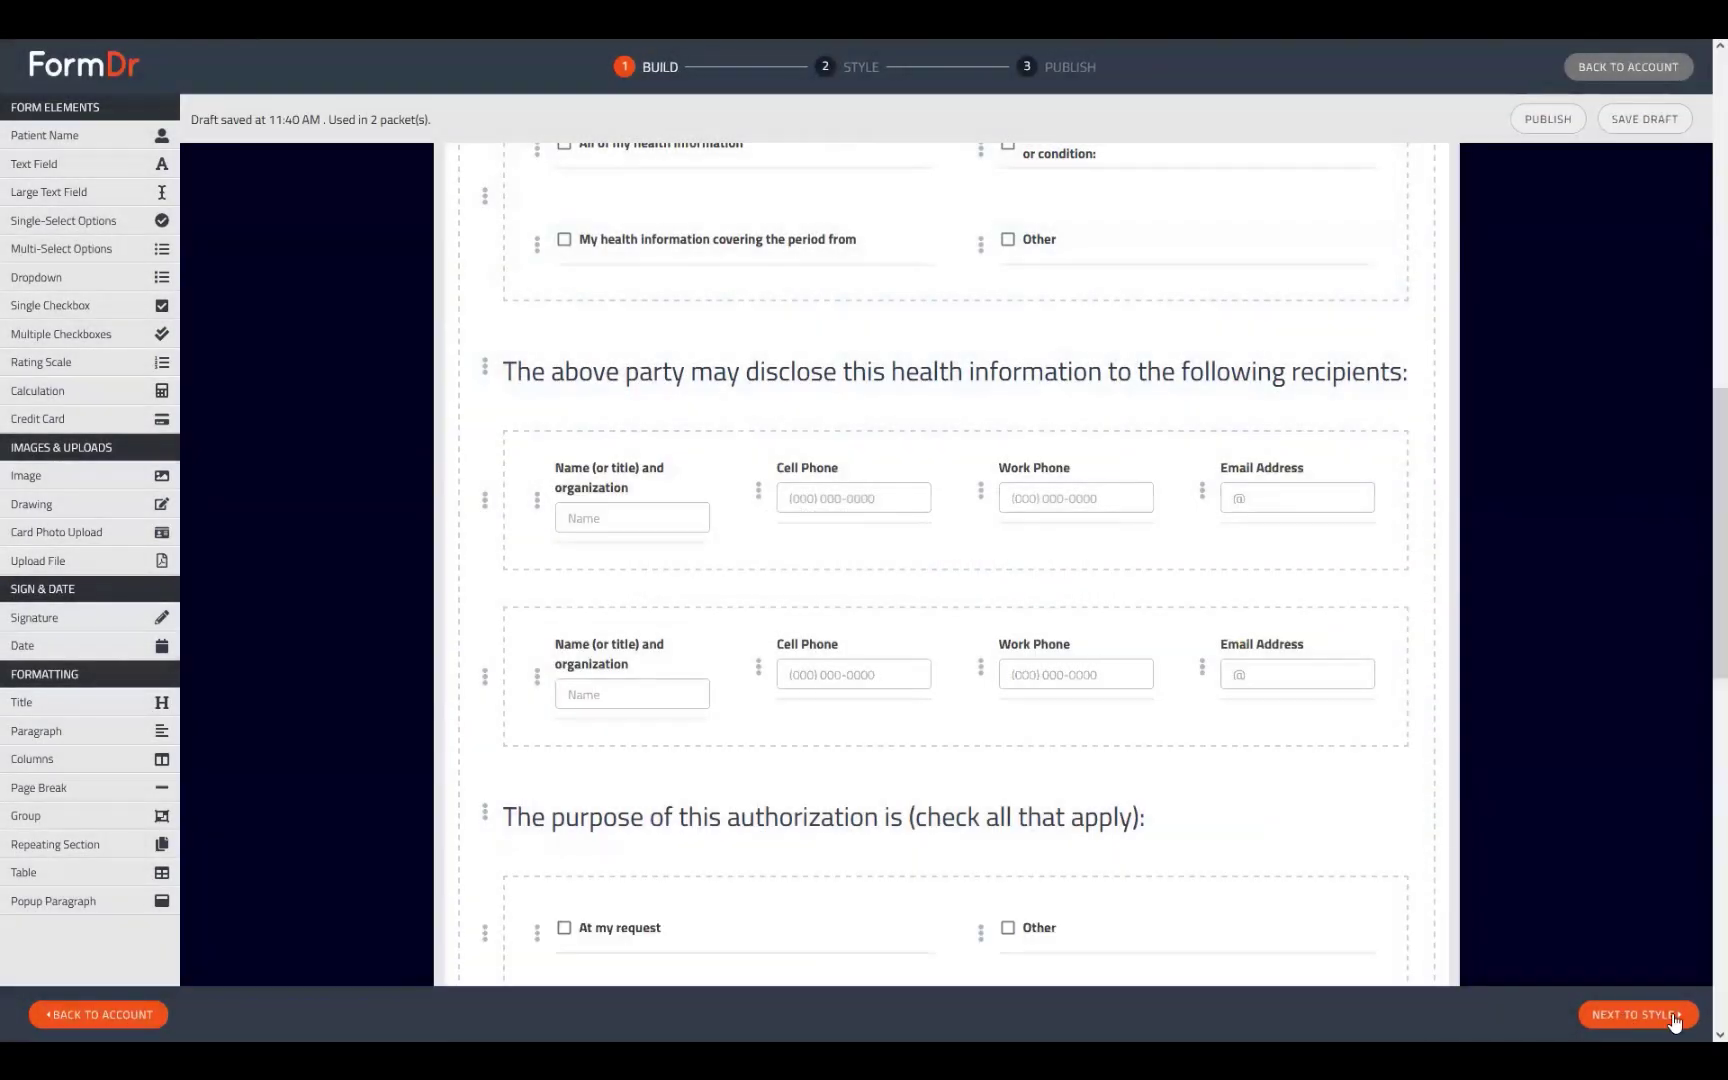
# Publish the edited Release of Information synced form and check the options for its name.
pyautogui.click(1673, 1017)
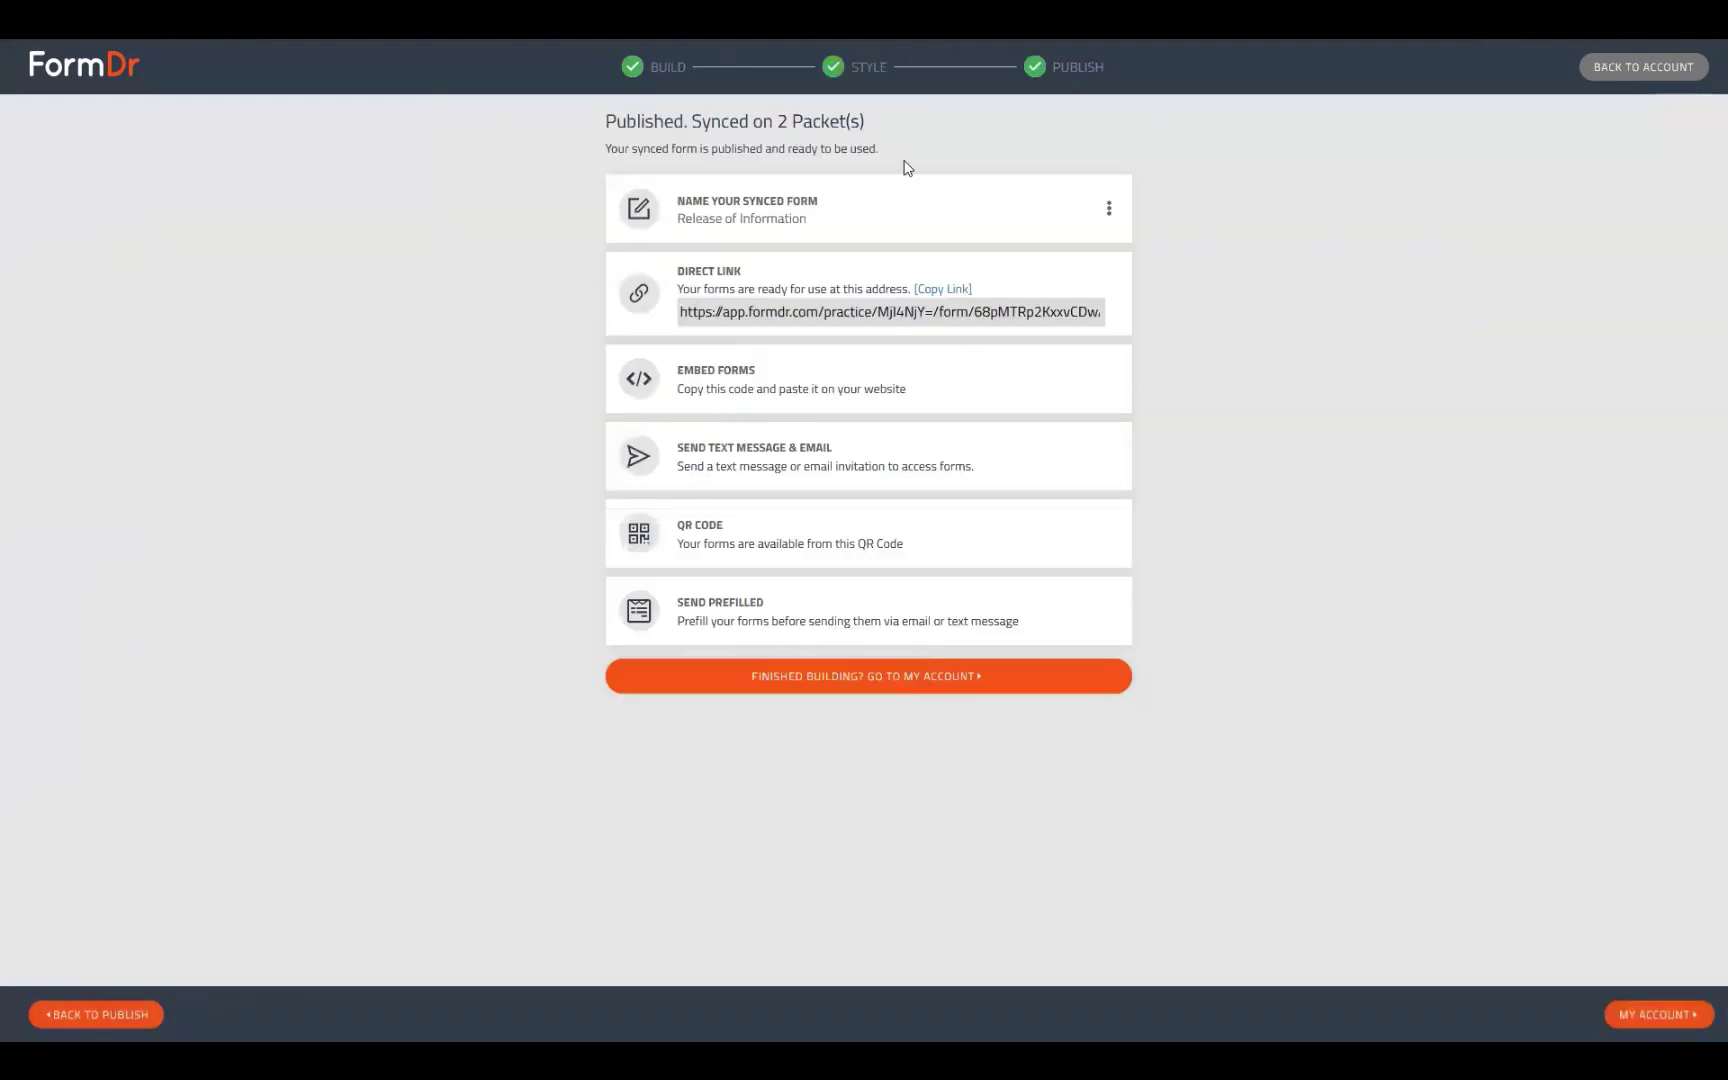
pyautogui.moveTo(610, 122); pyautogui.dragTo(694, 123)
pyautogui.click(698, 131)
pyautogui.click(1109, 209)
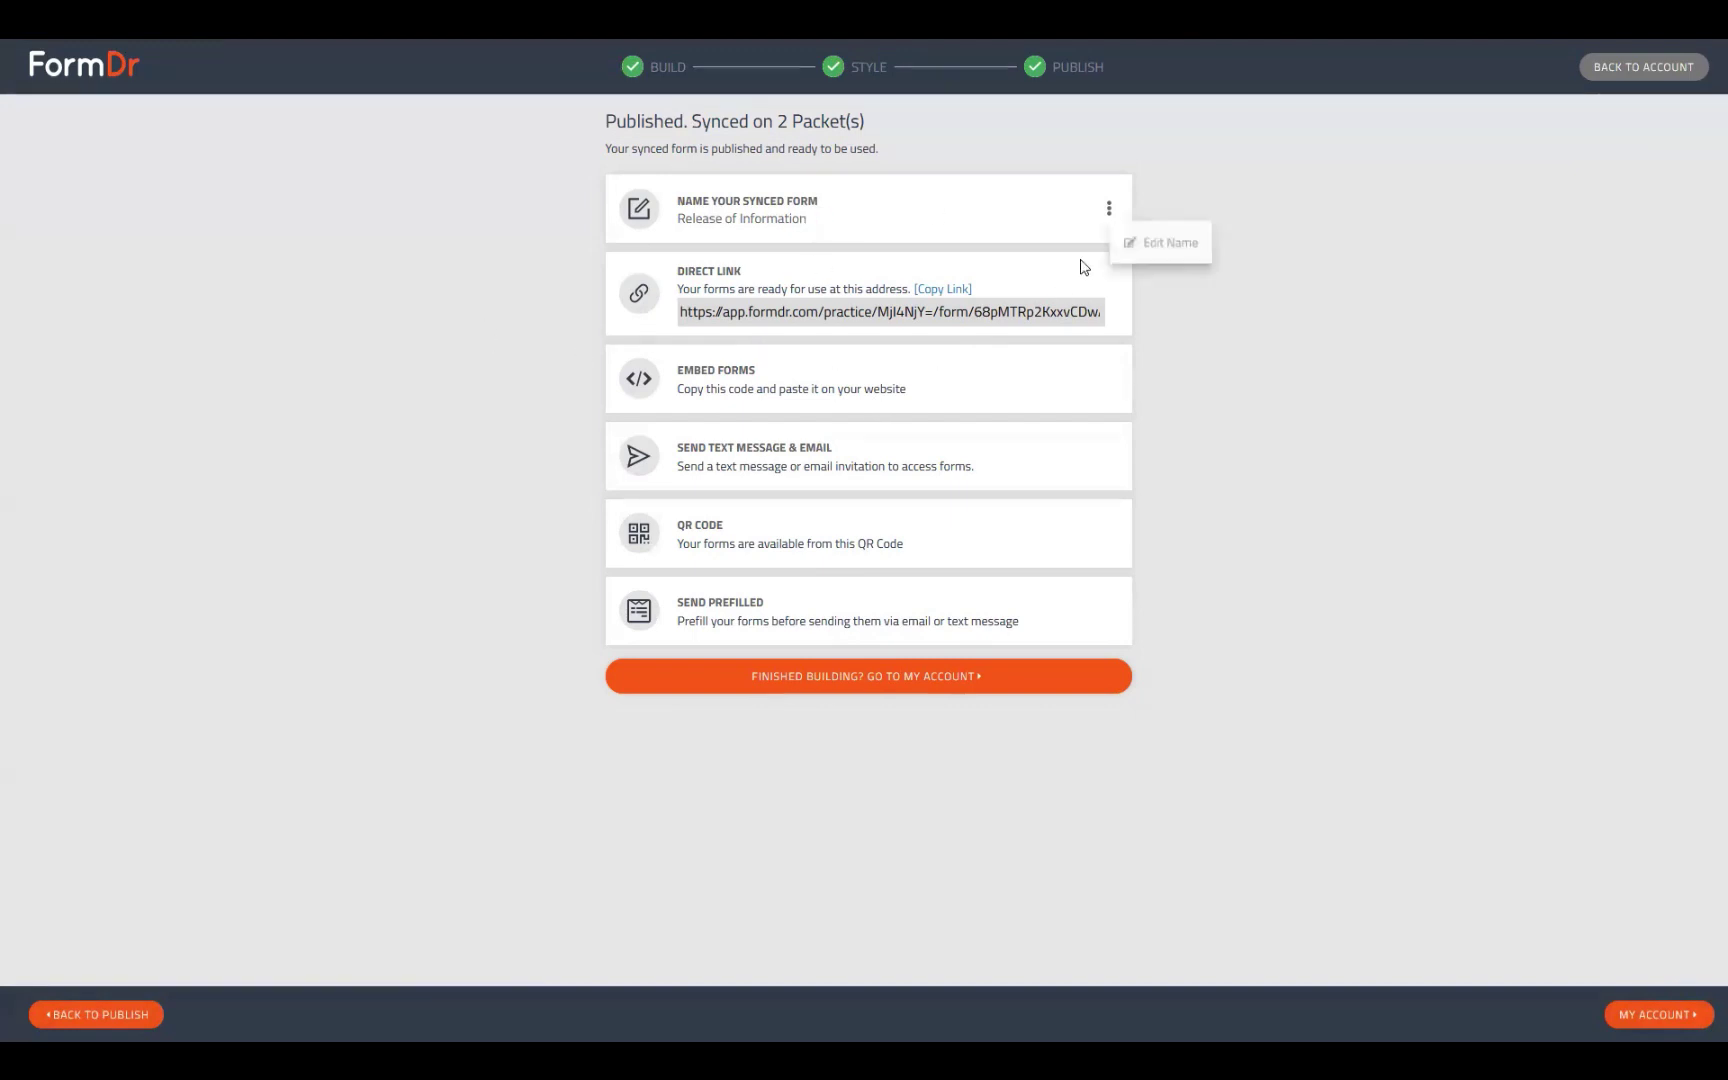
pyautogui.click(1313, 422)
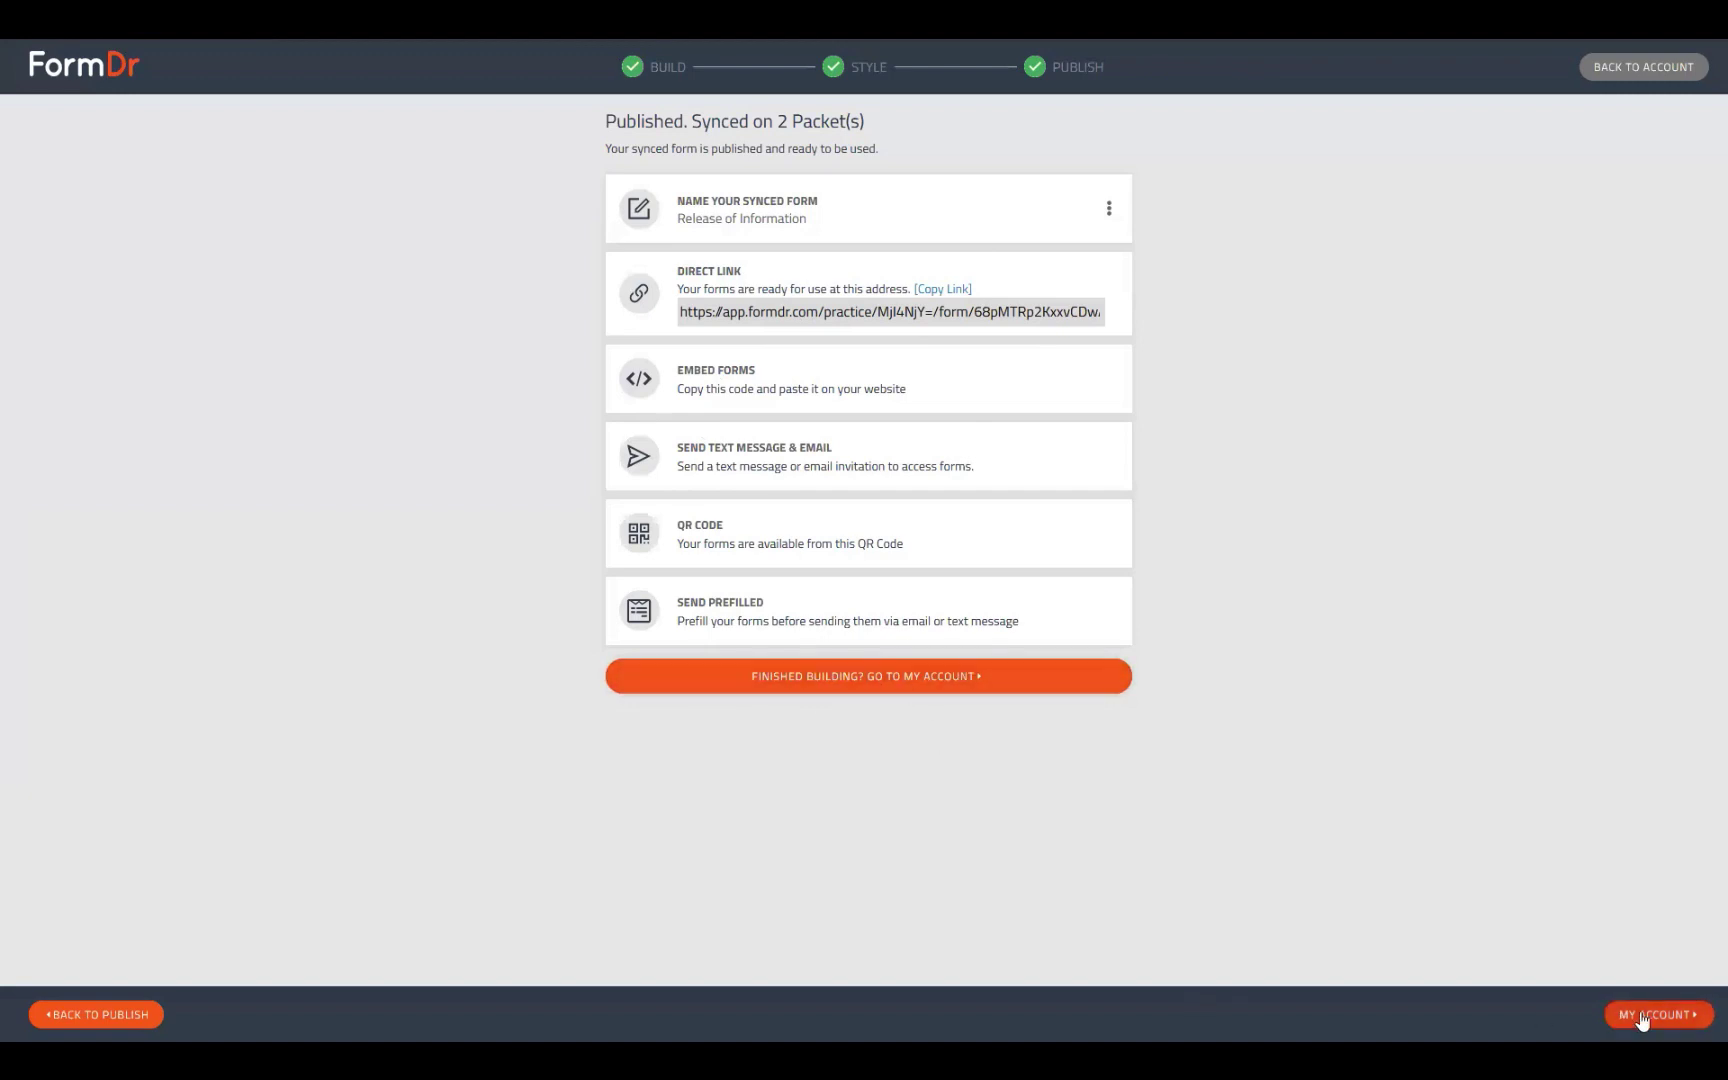
# Return to the account's forms list and open the published Release of Information form to review its recipients section.
pyautogui.click(829, 678)
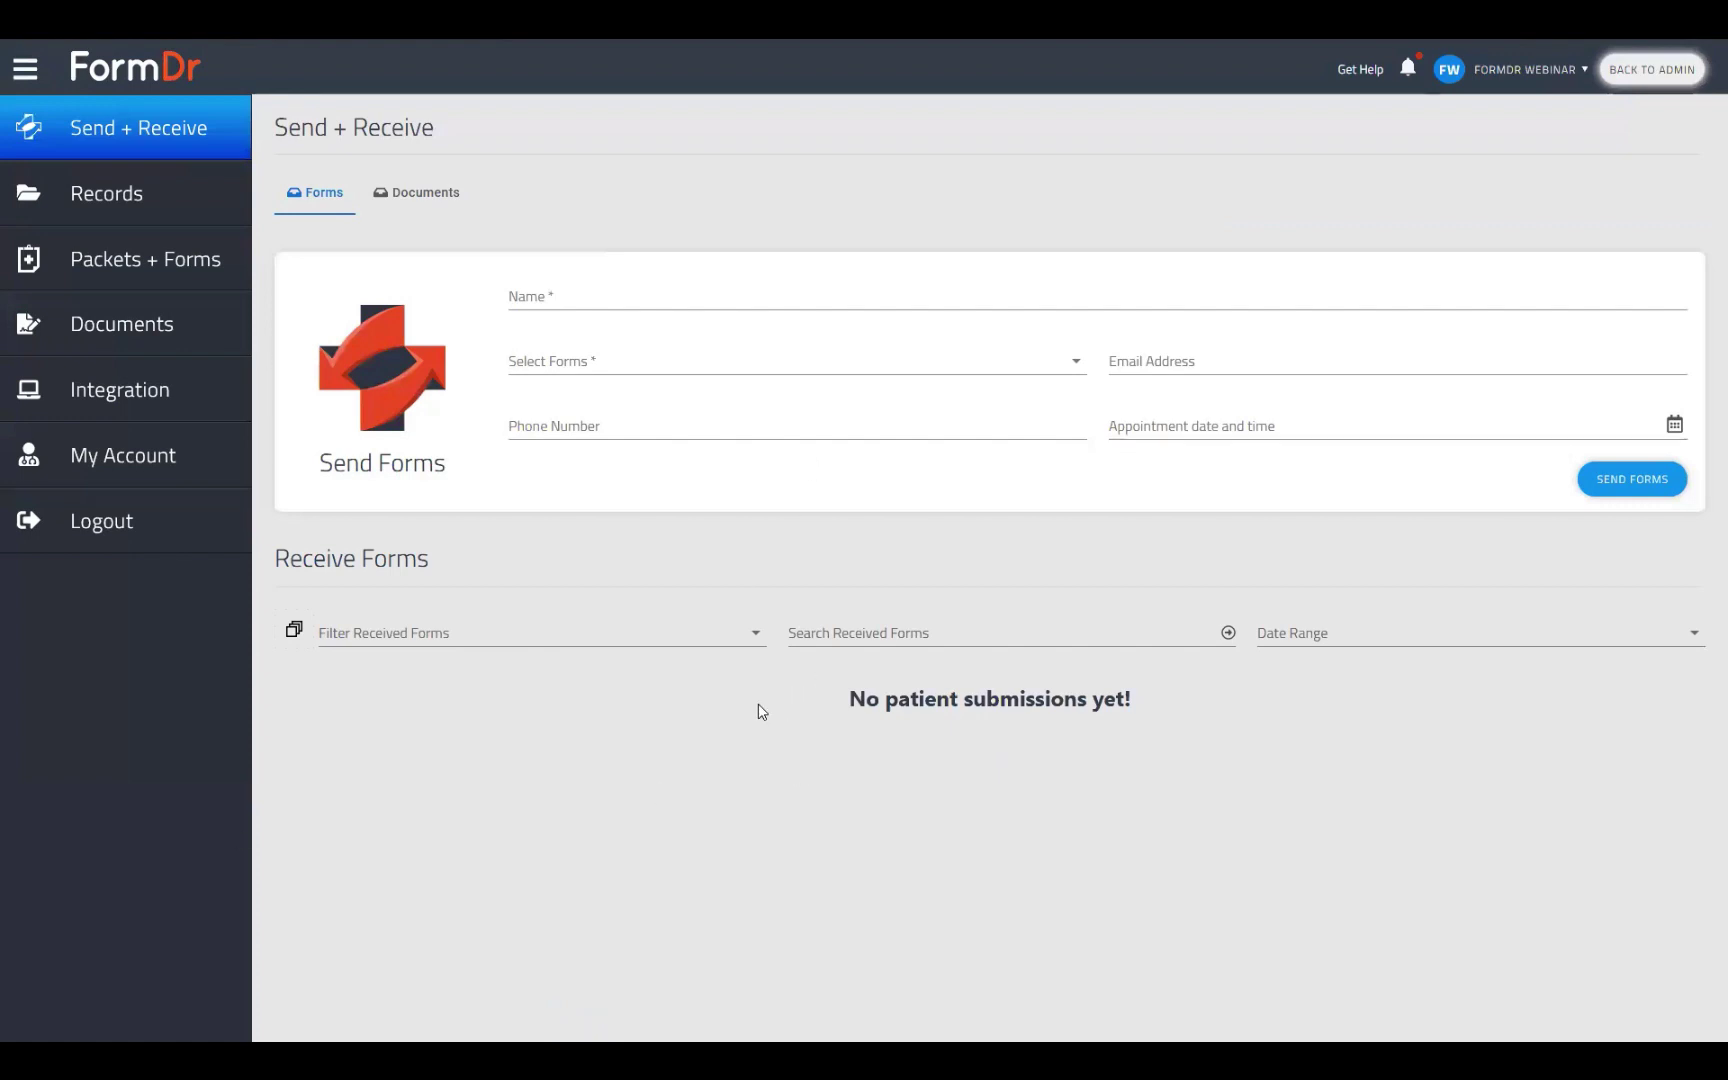
pyautogui.click(87, 275)
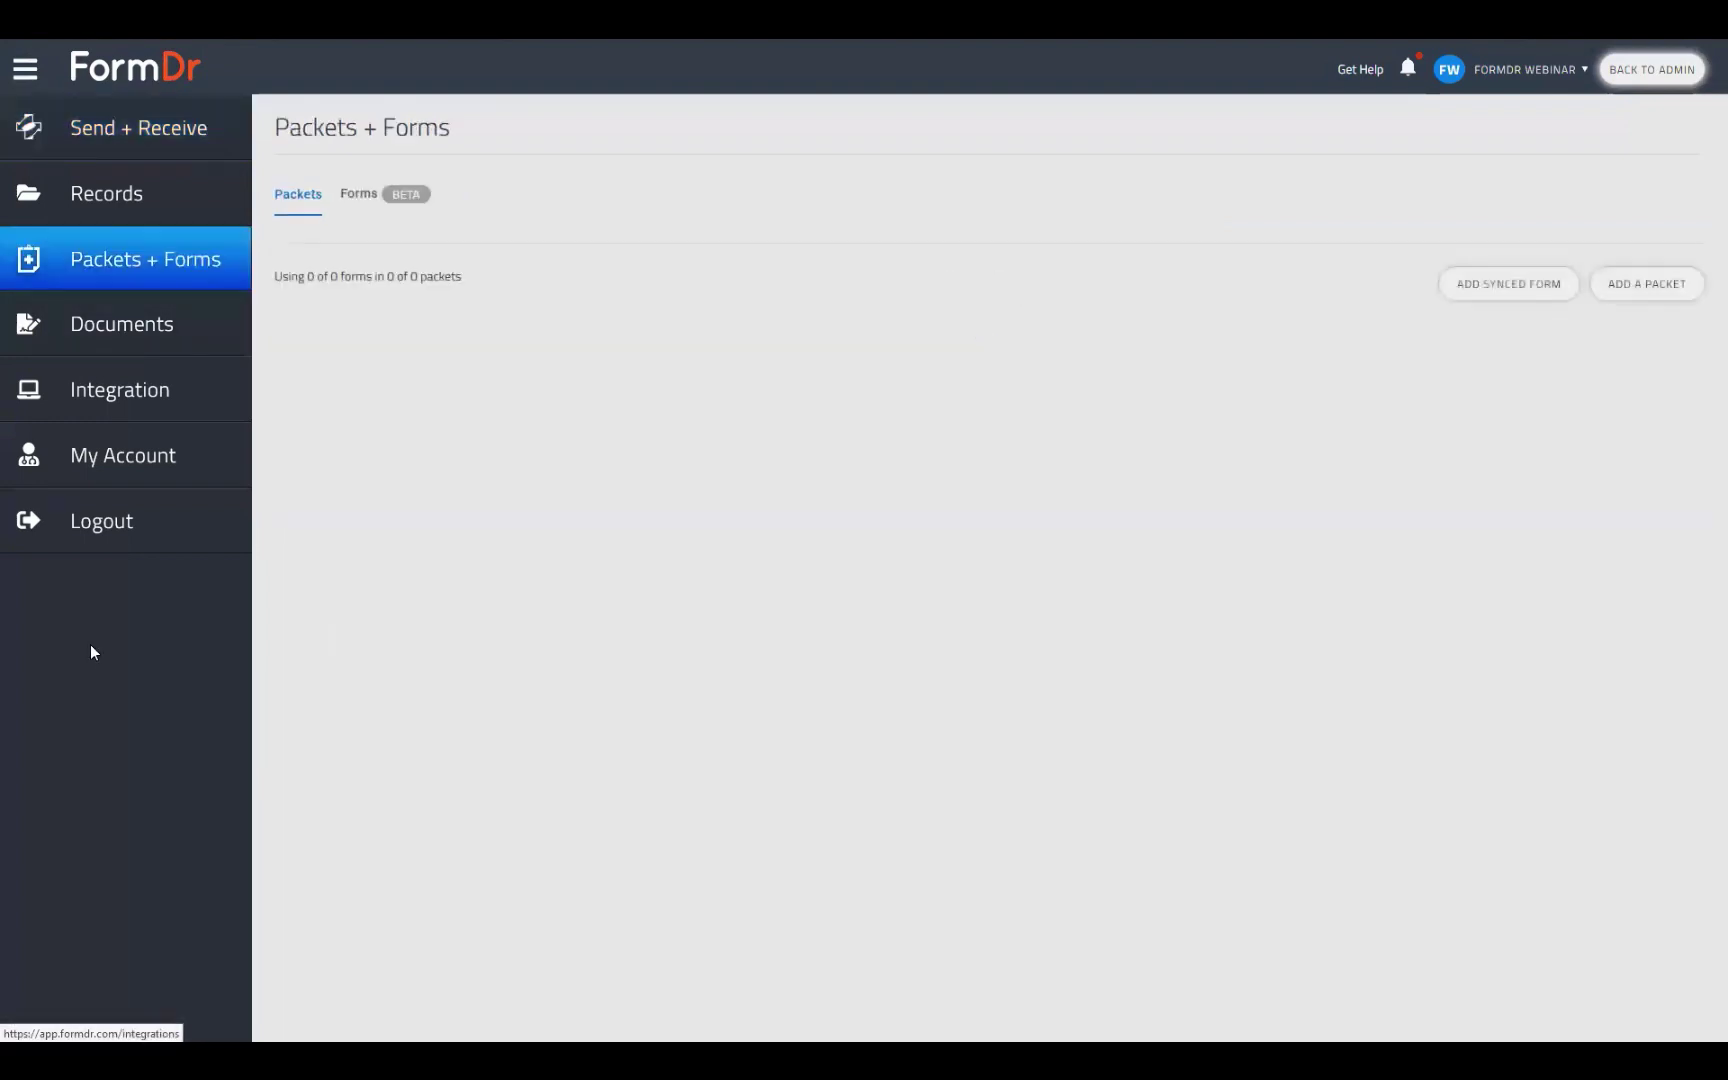
pyautogui.click(362, 195)
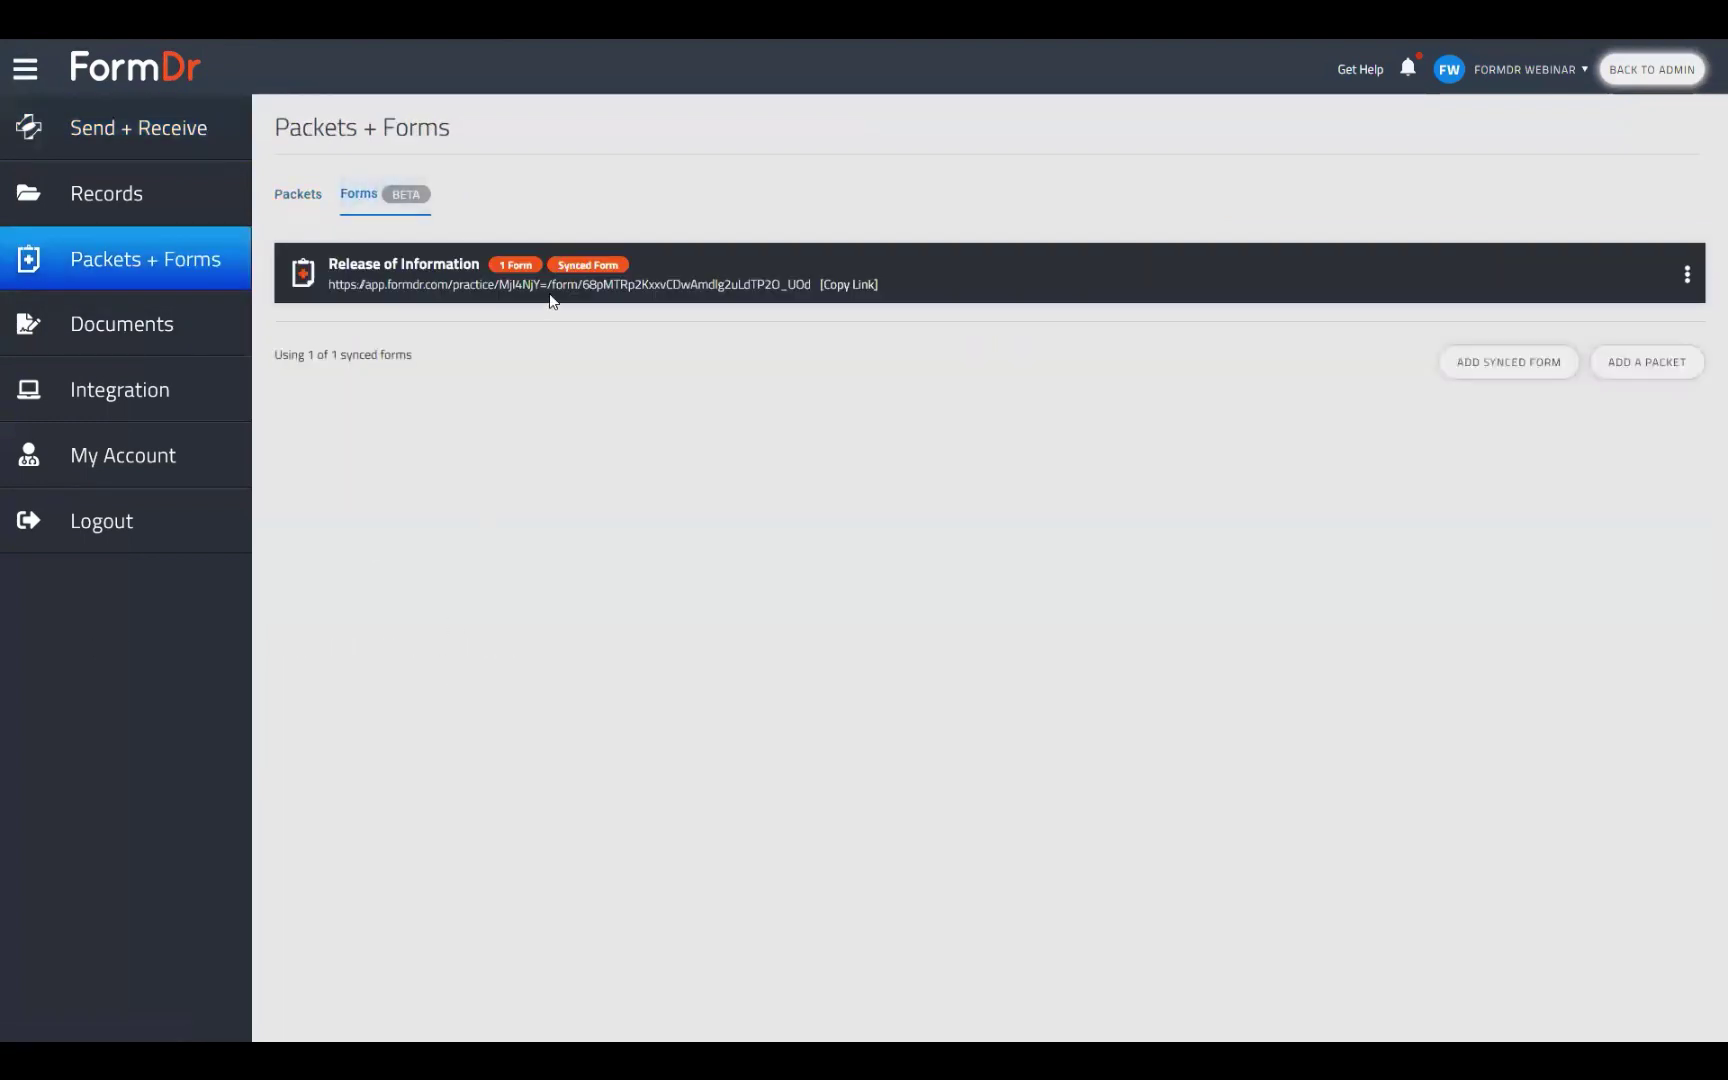
pyautogui.click(544, 287)
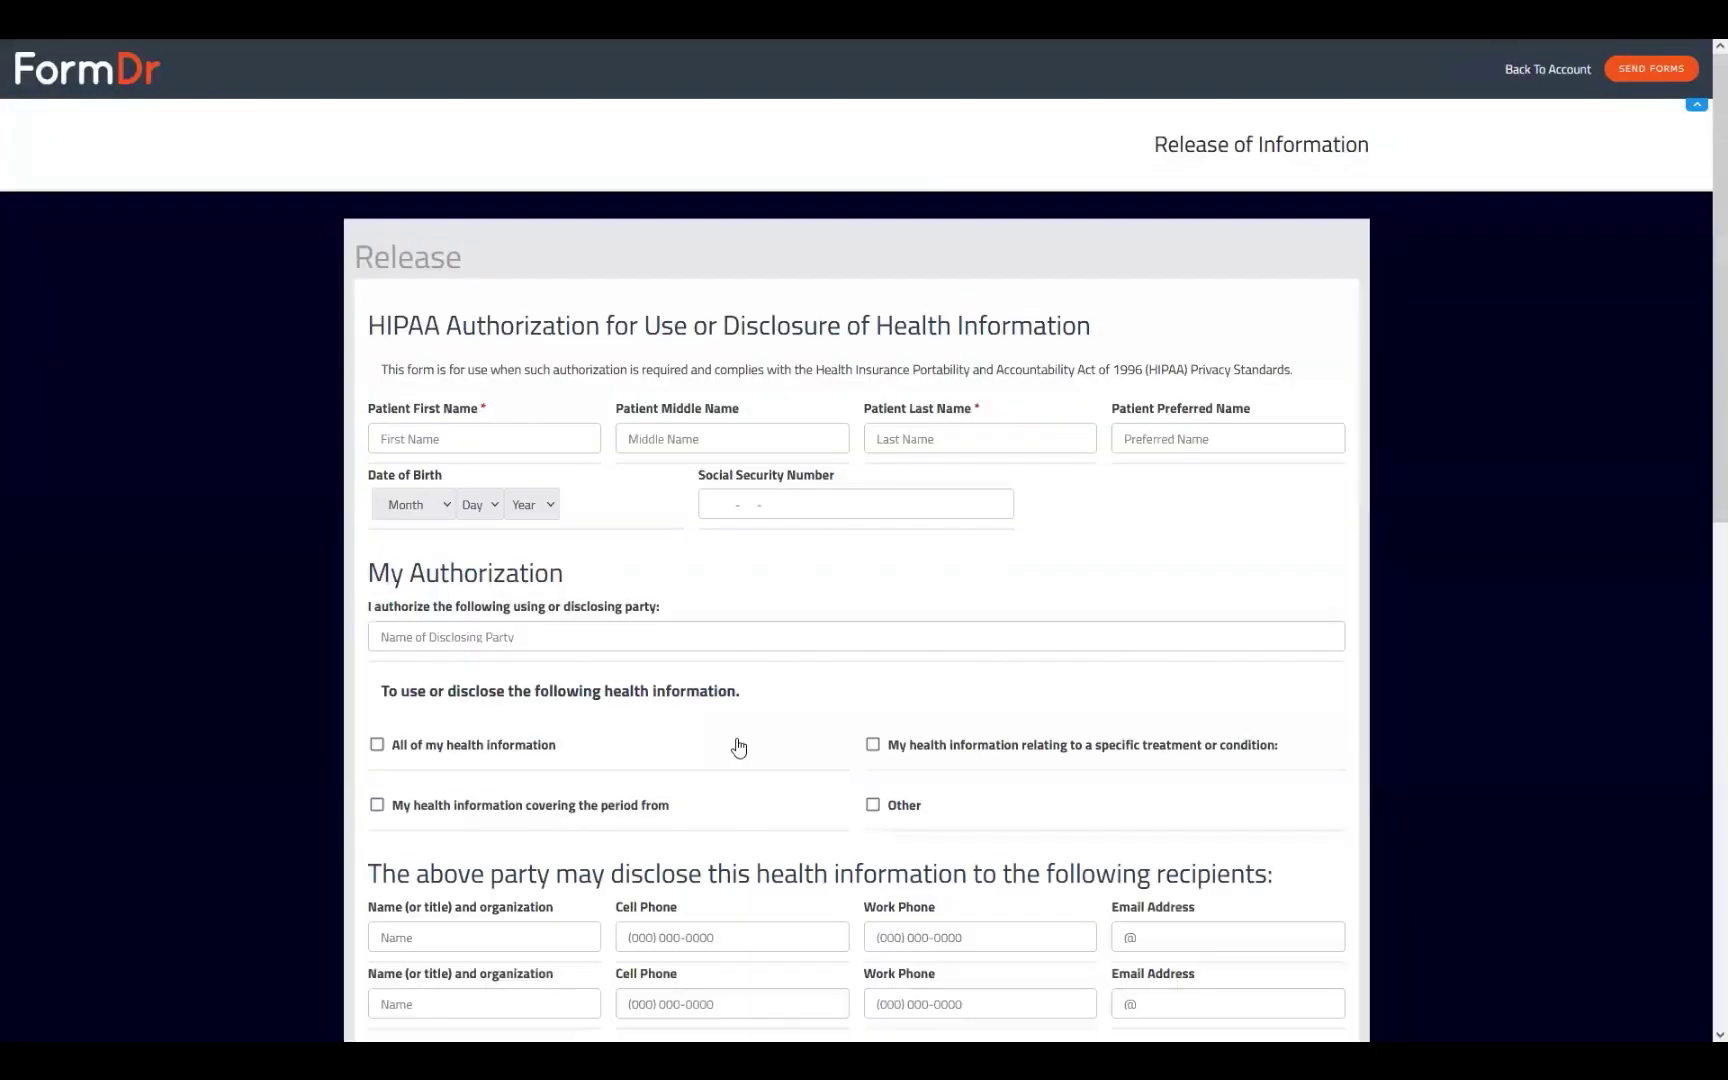
pyautogui.scroll(-2, 576, 824)
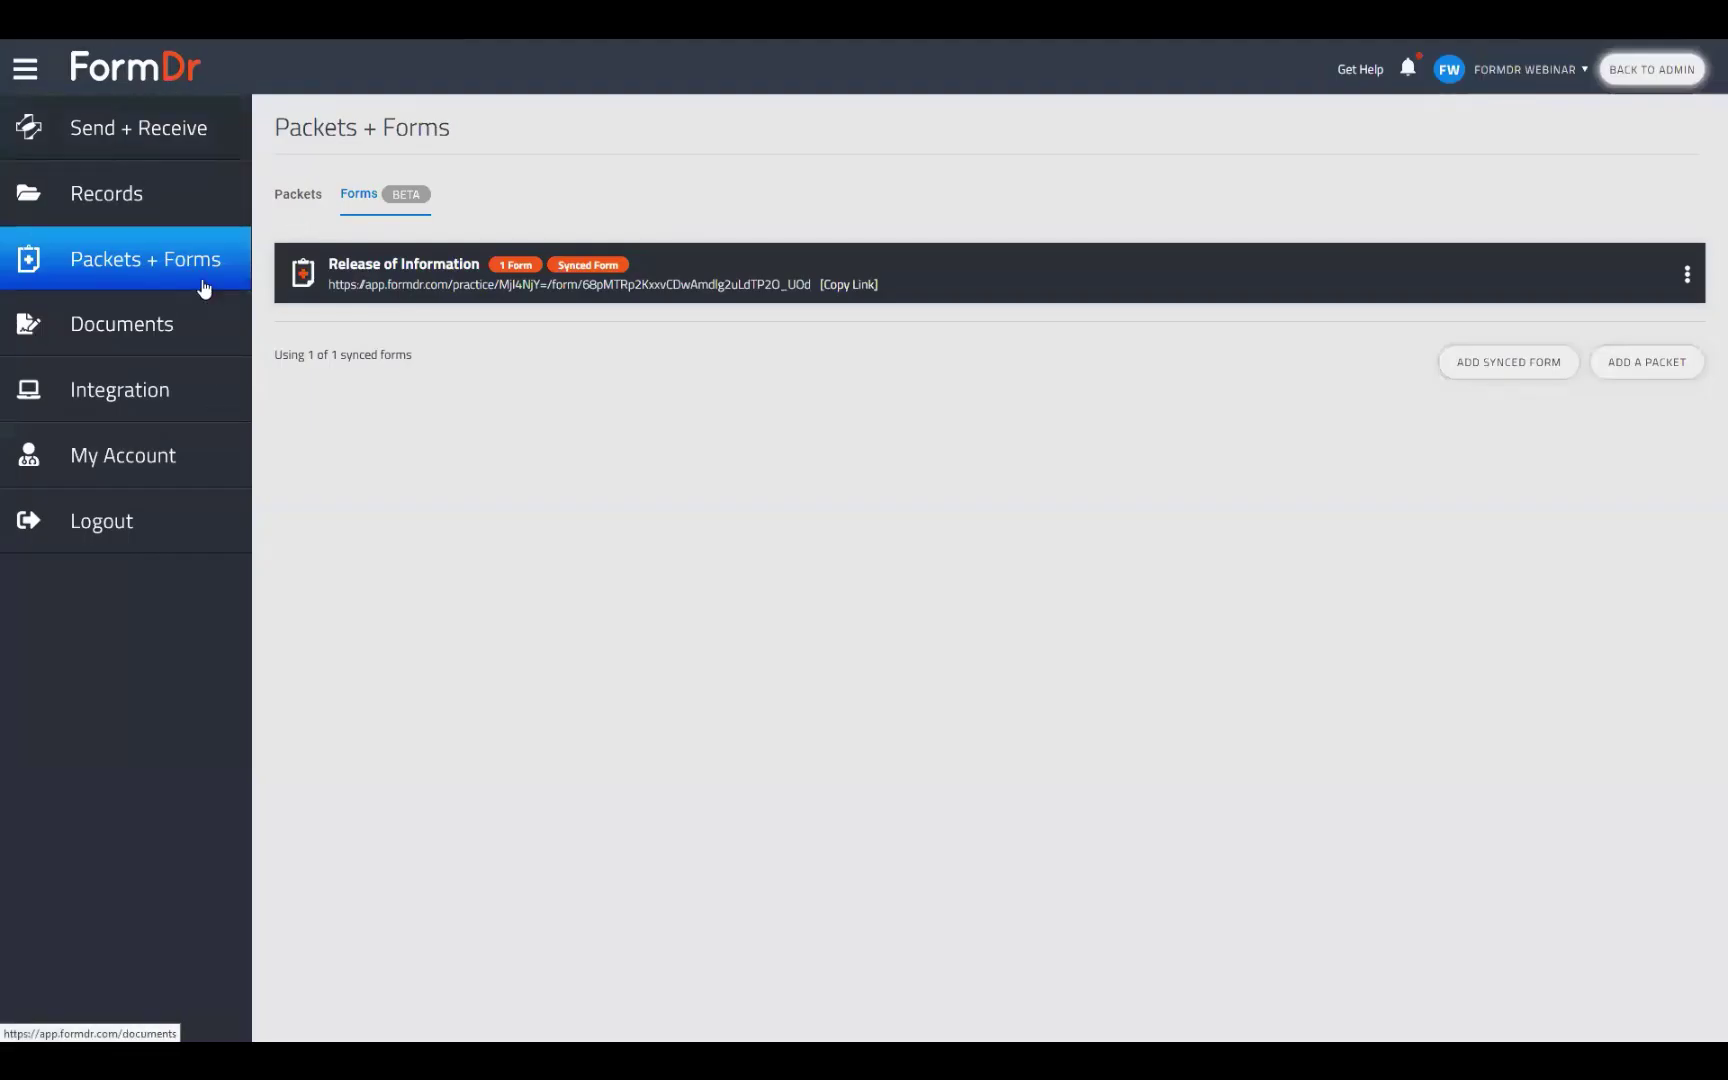
# Open the published FormDr Training packet and review the recipients section of its Release form.
pyautogui.click(302, 197)
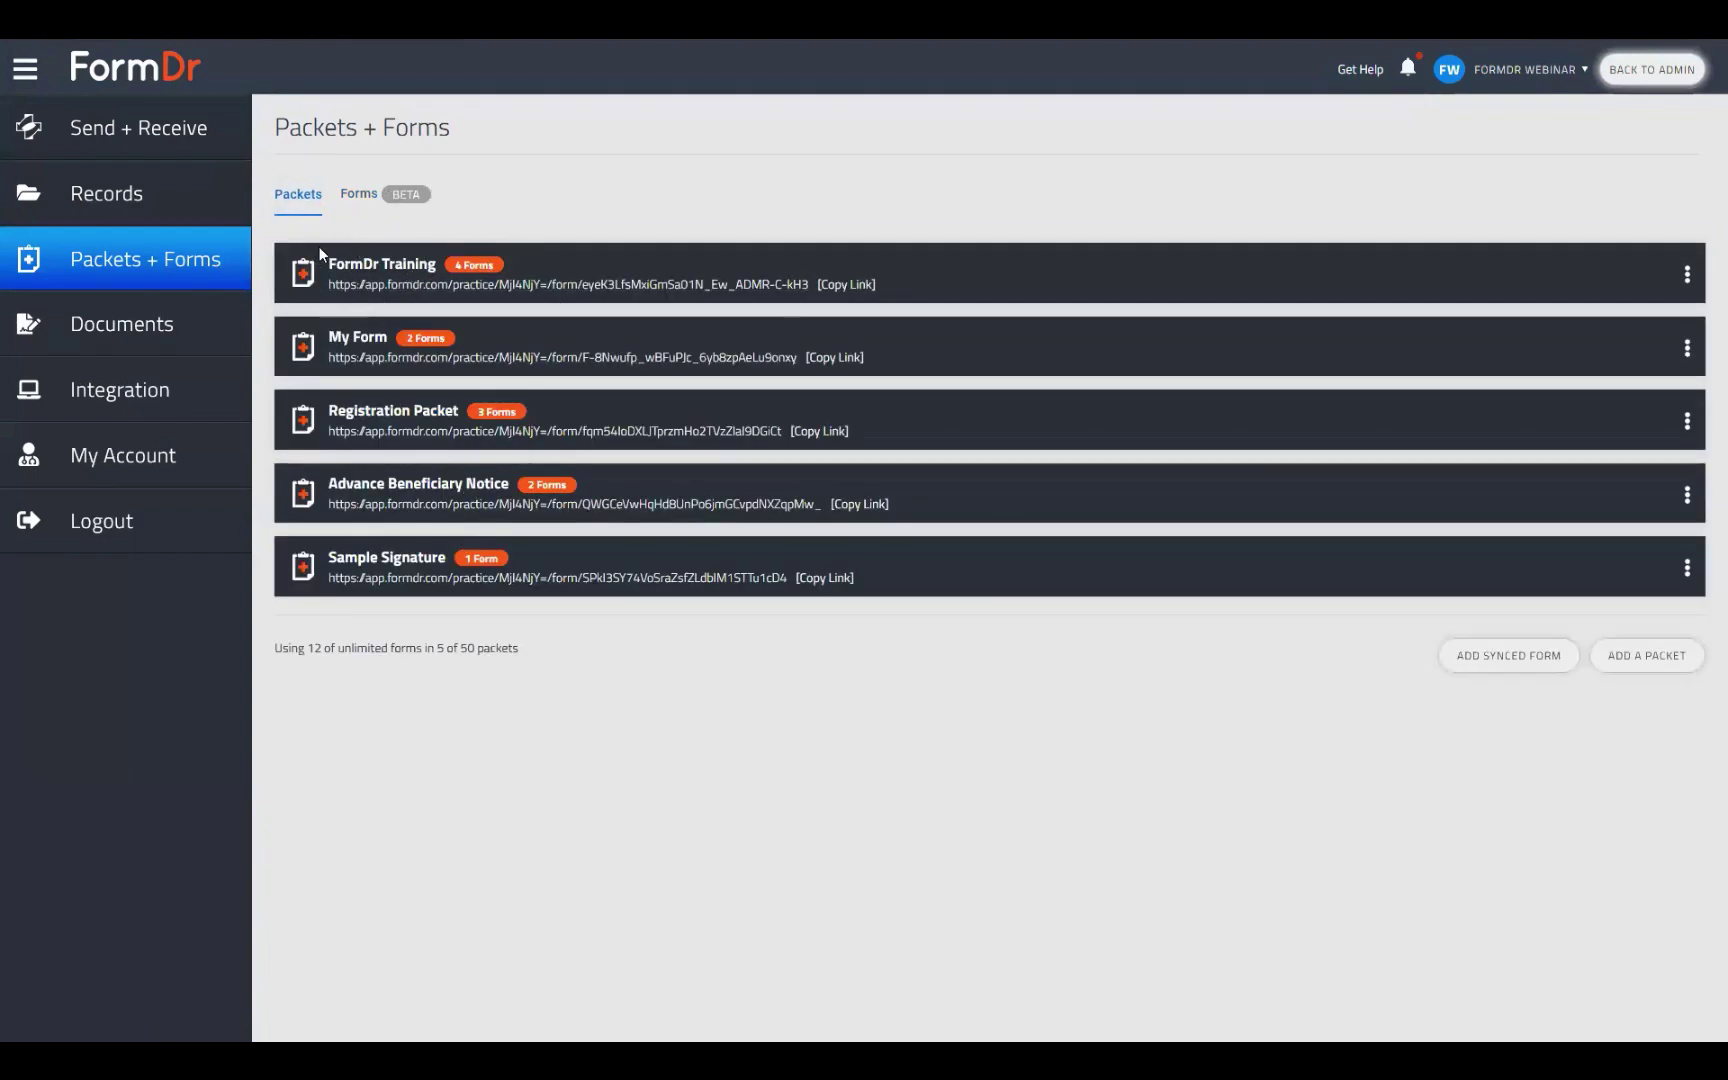
pyautogui.click(378, 288)
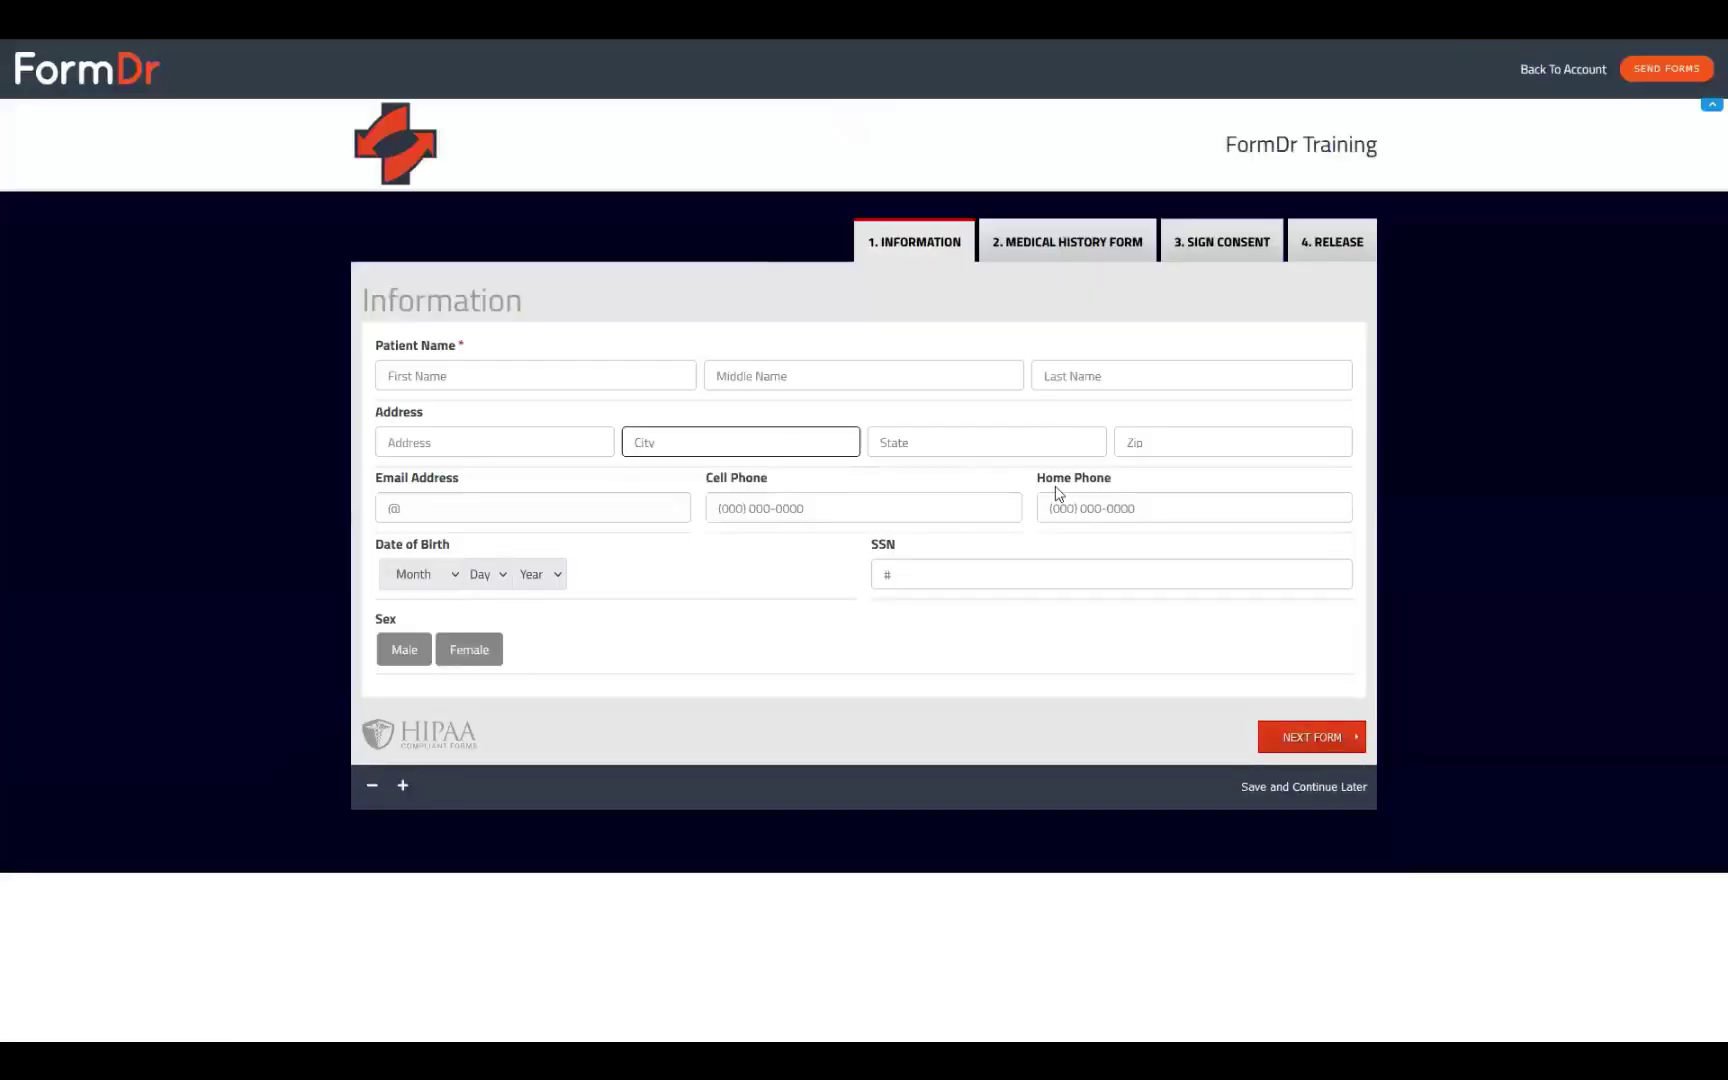
pyautogui.click(1310, 244)
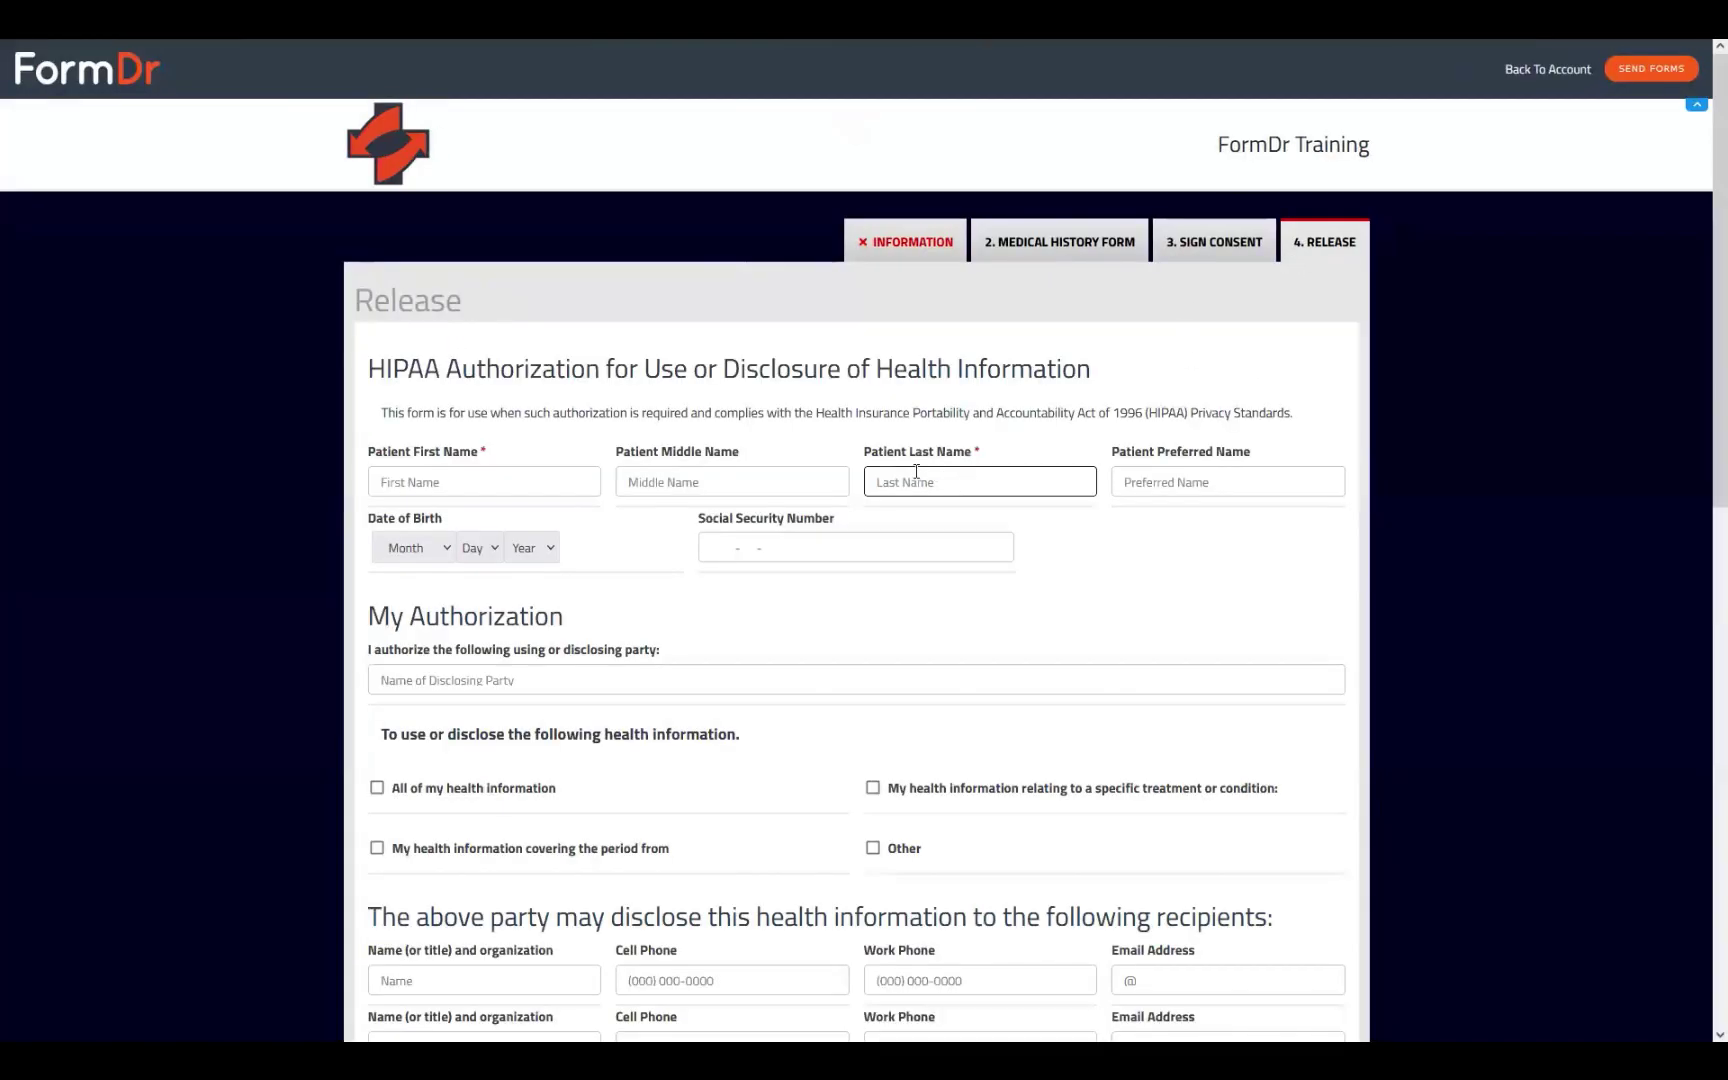
pyautogui.scroll(-3, 1004, 663)
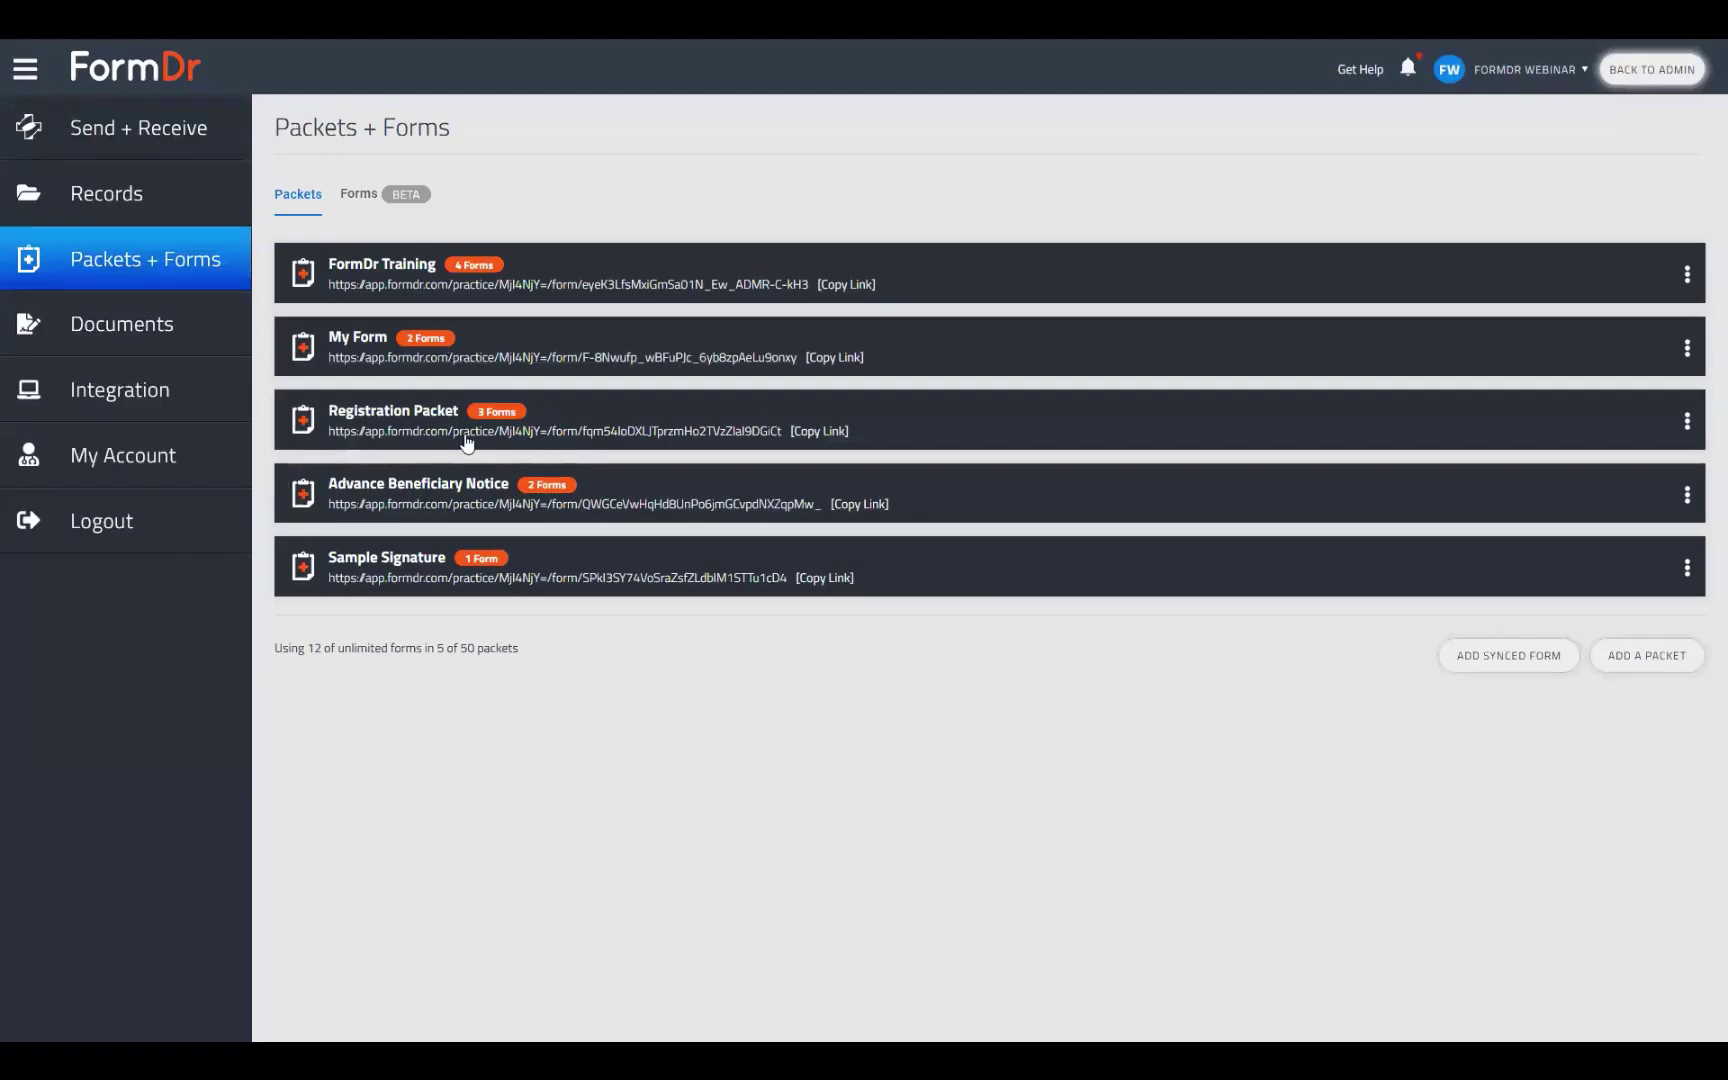
# Move Registration Packet above My Form in the packet list and open its forms for editing.
pyautogui.moveTo(423, 433); pyautogui.dragTo(578, 382)
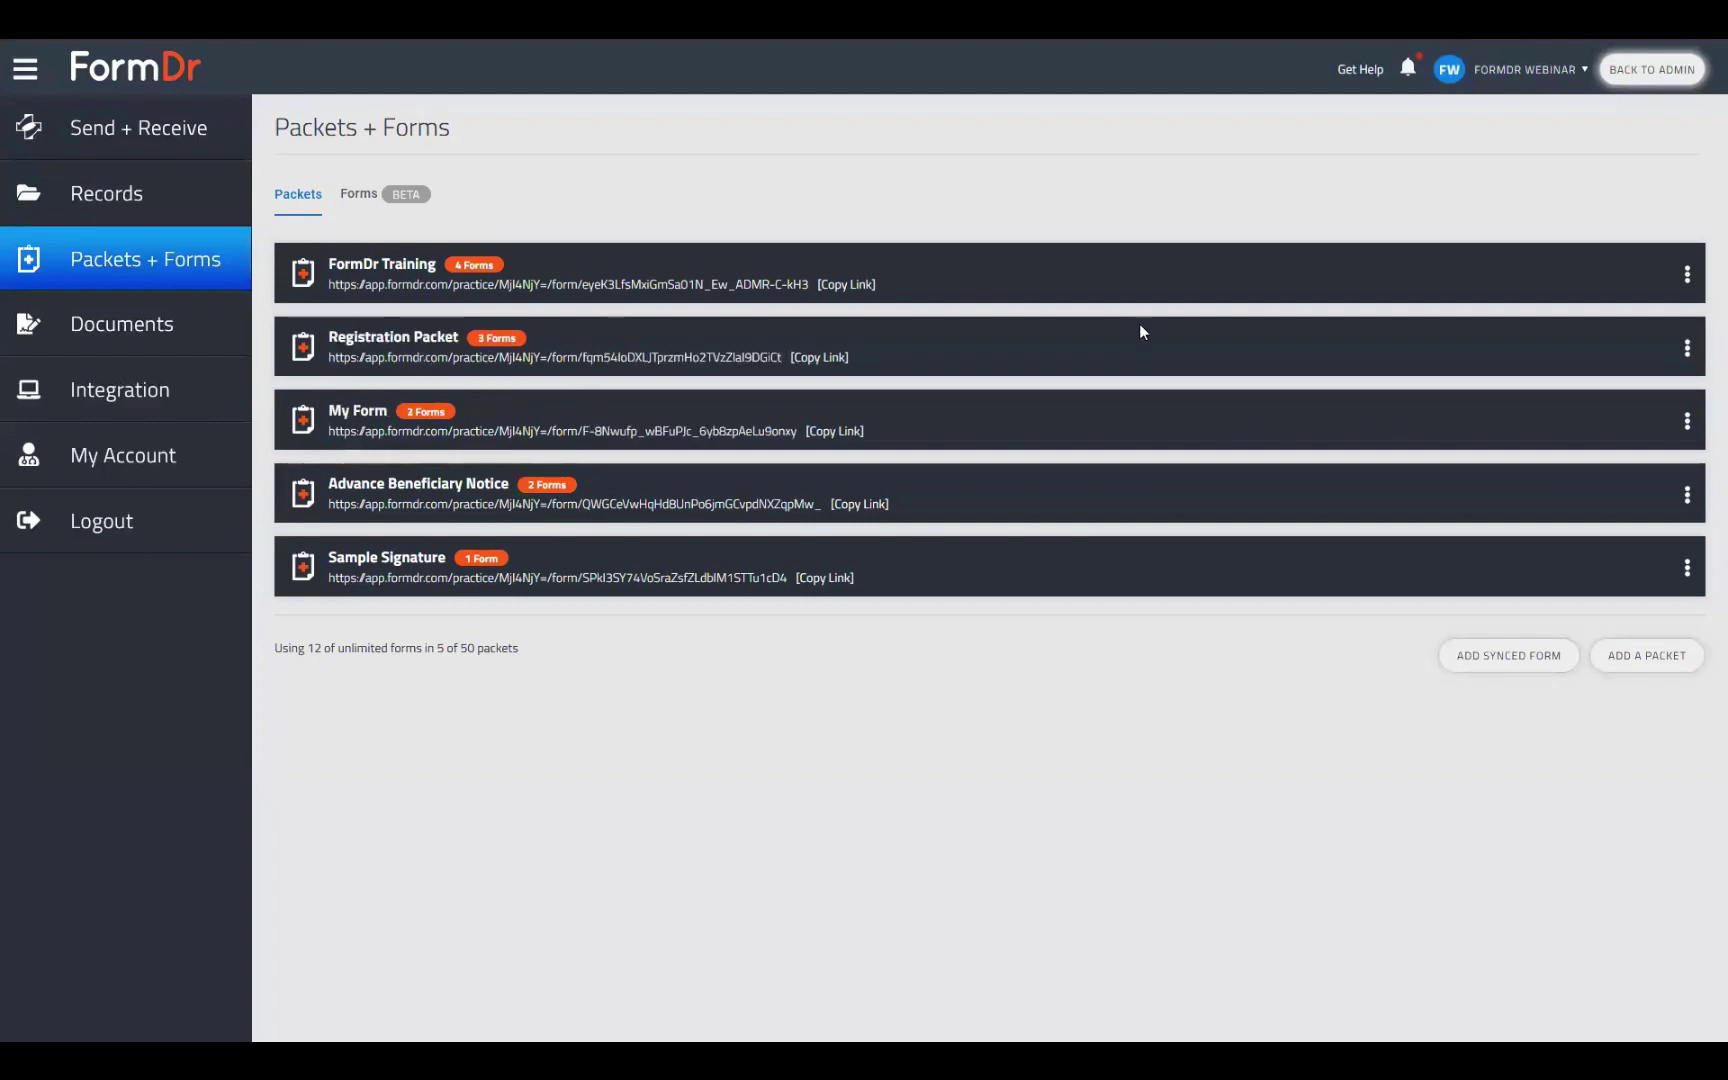
pyautogui.click(1686, 350)
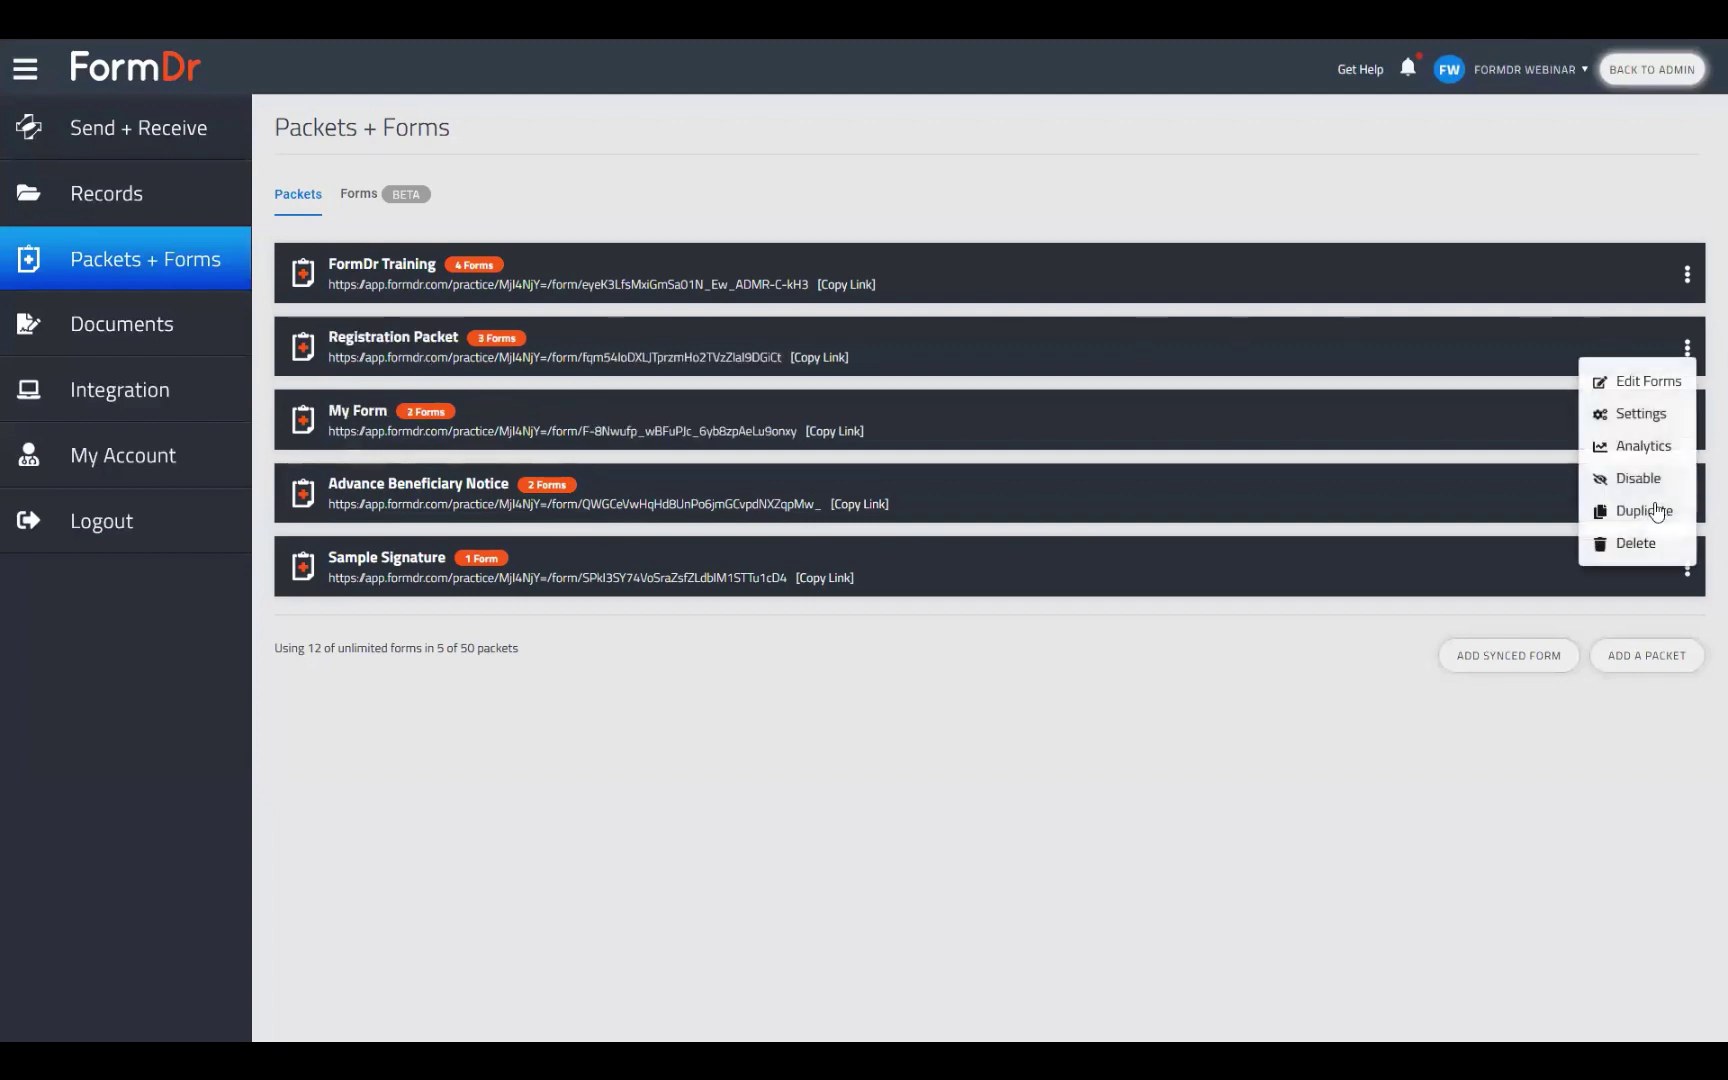
pyautogui.click(1650, 384)
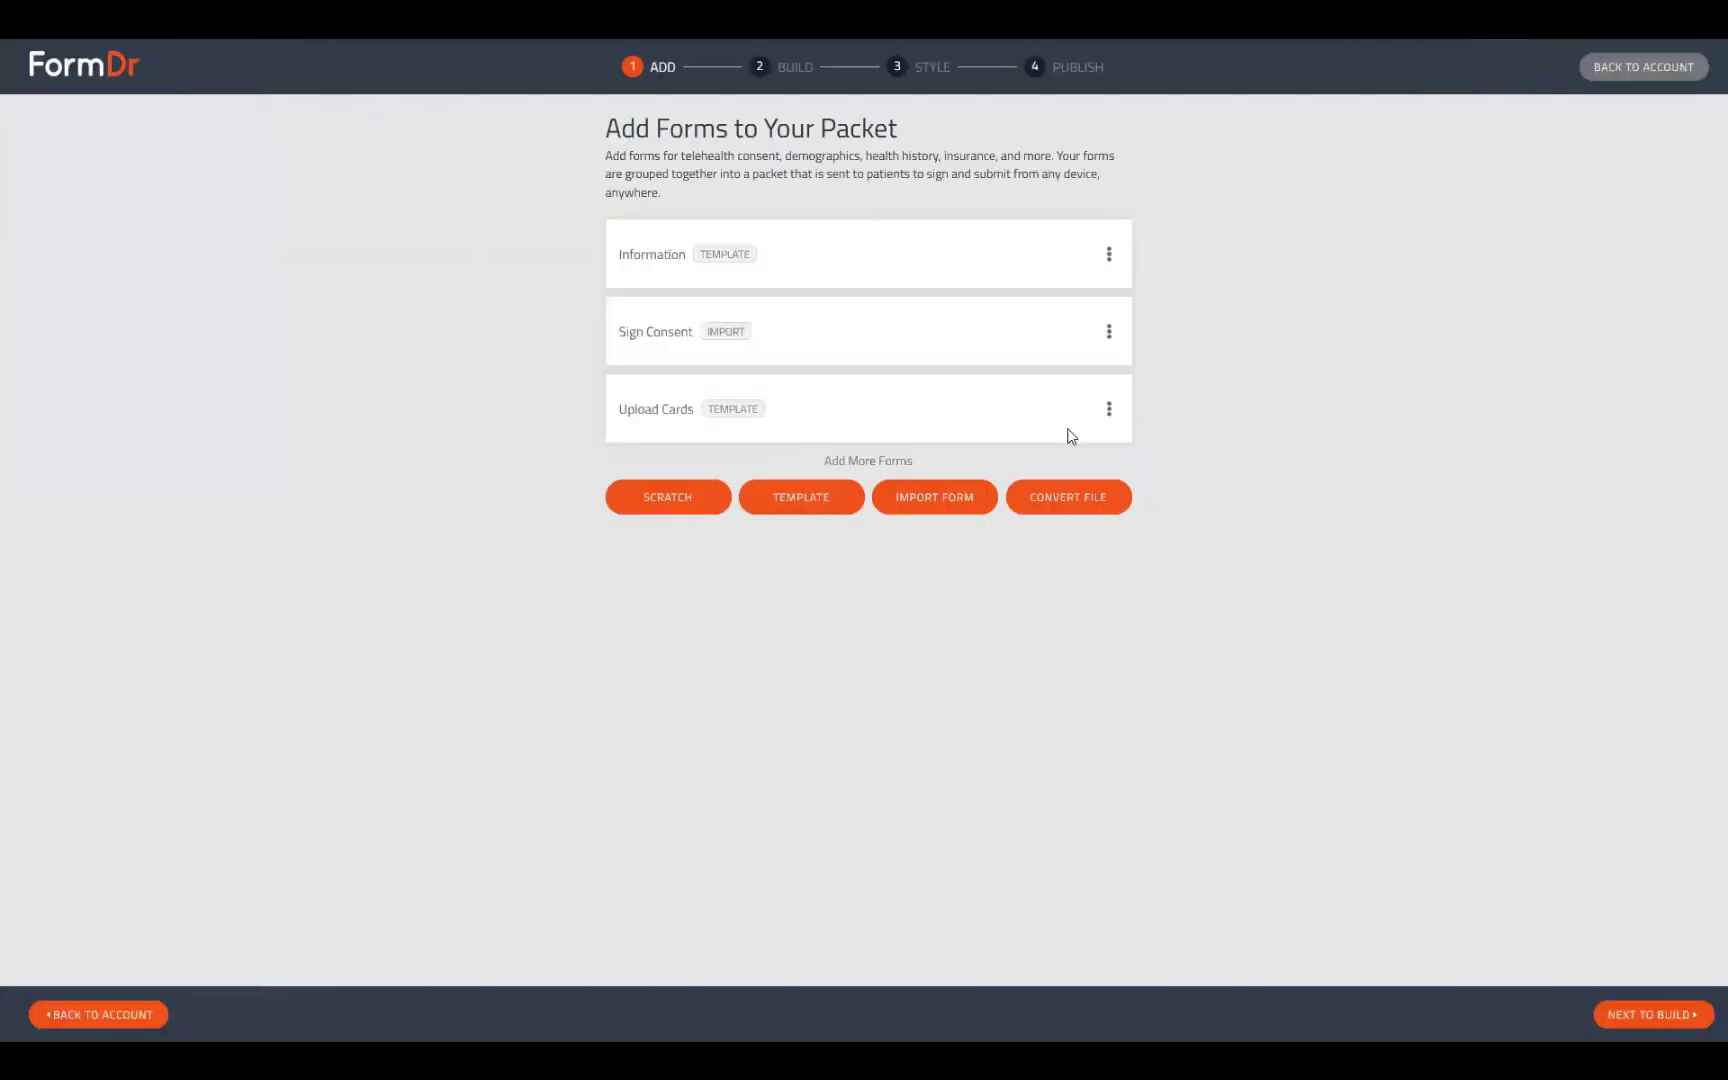
# Start a form import and choose the Upload Cards form from the Registration Packet.
pyautogui.click(952, 502)
pyautogui.click(822, 555)
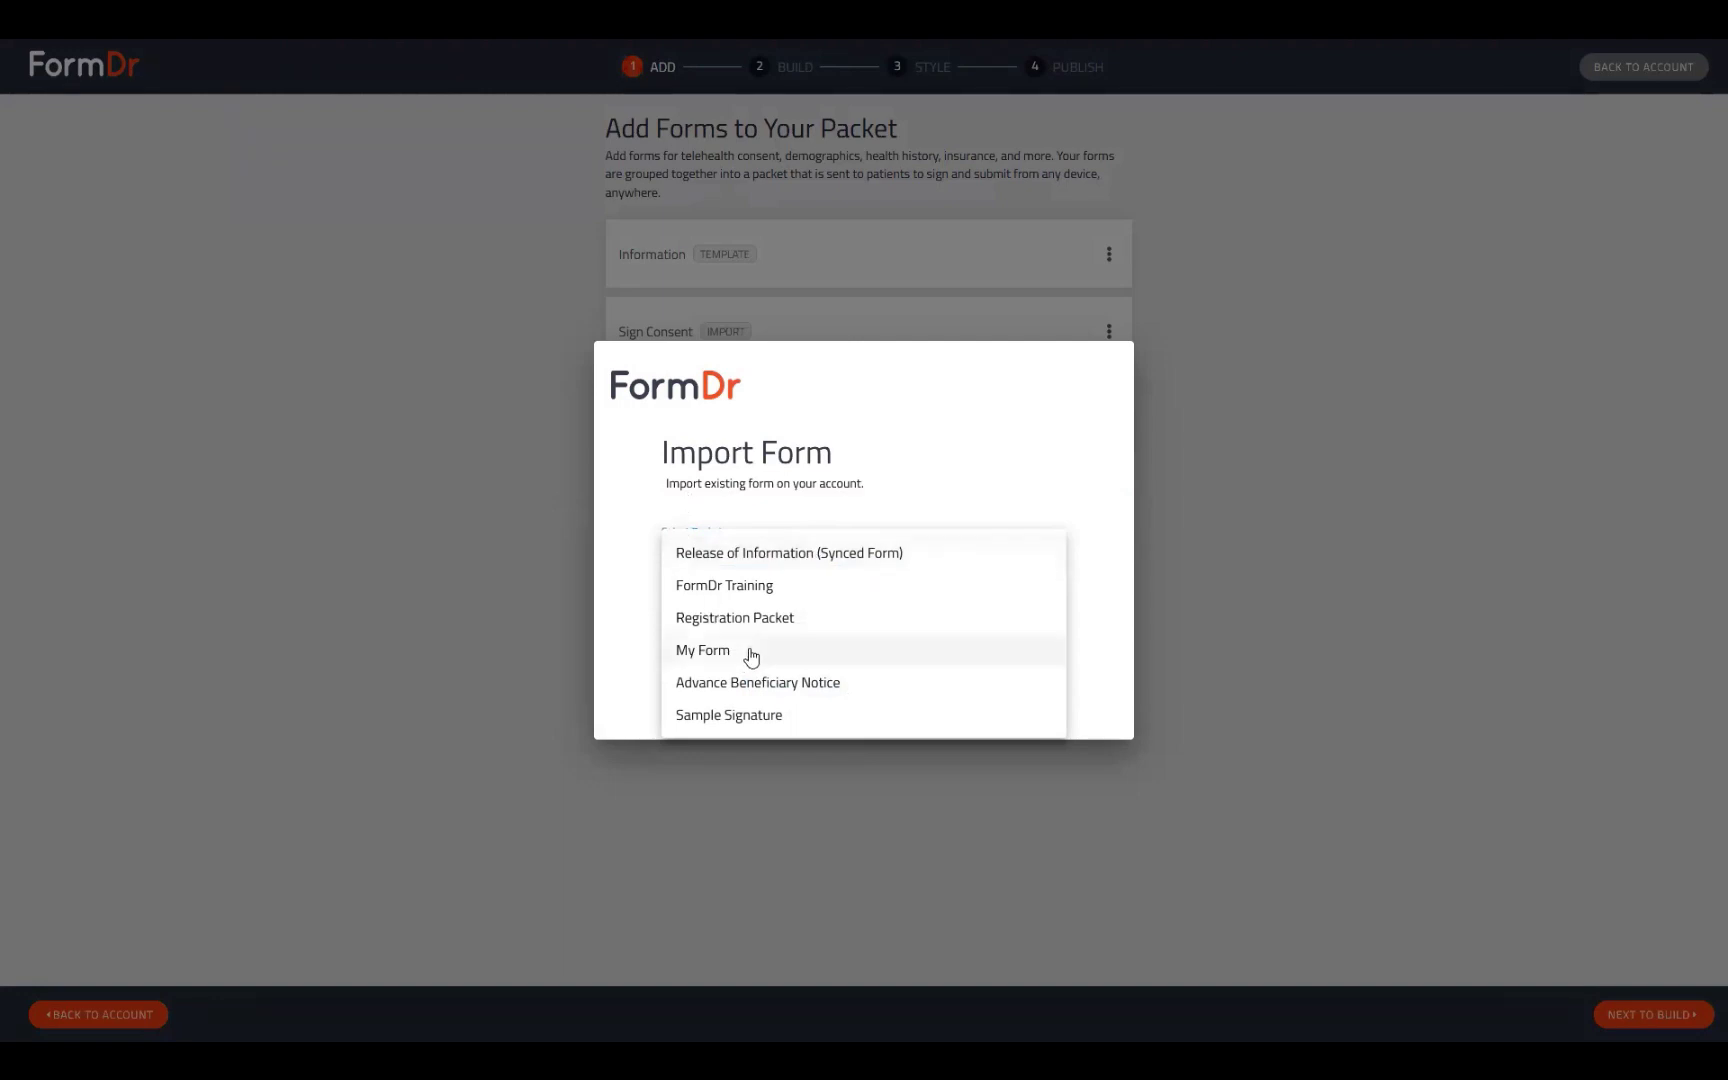
pyautogui.click(768, 622)
pyautogui.click(779, 619)
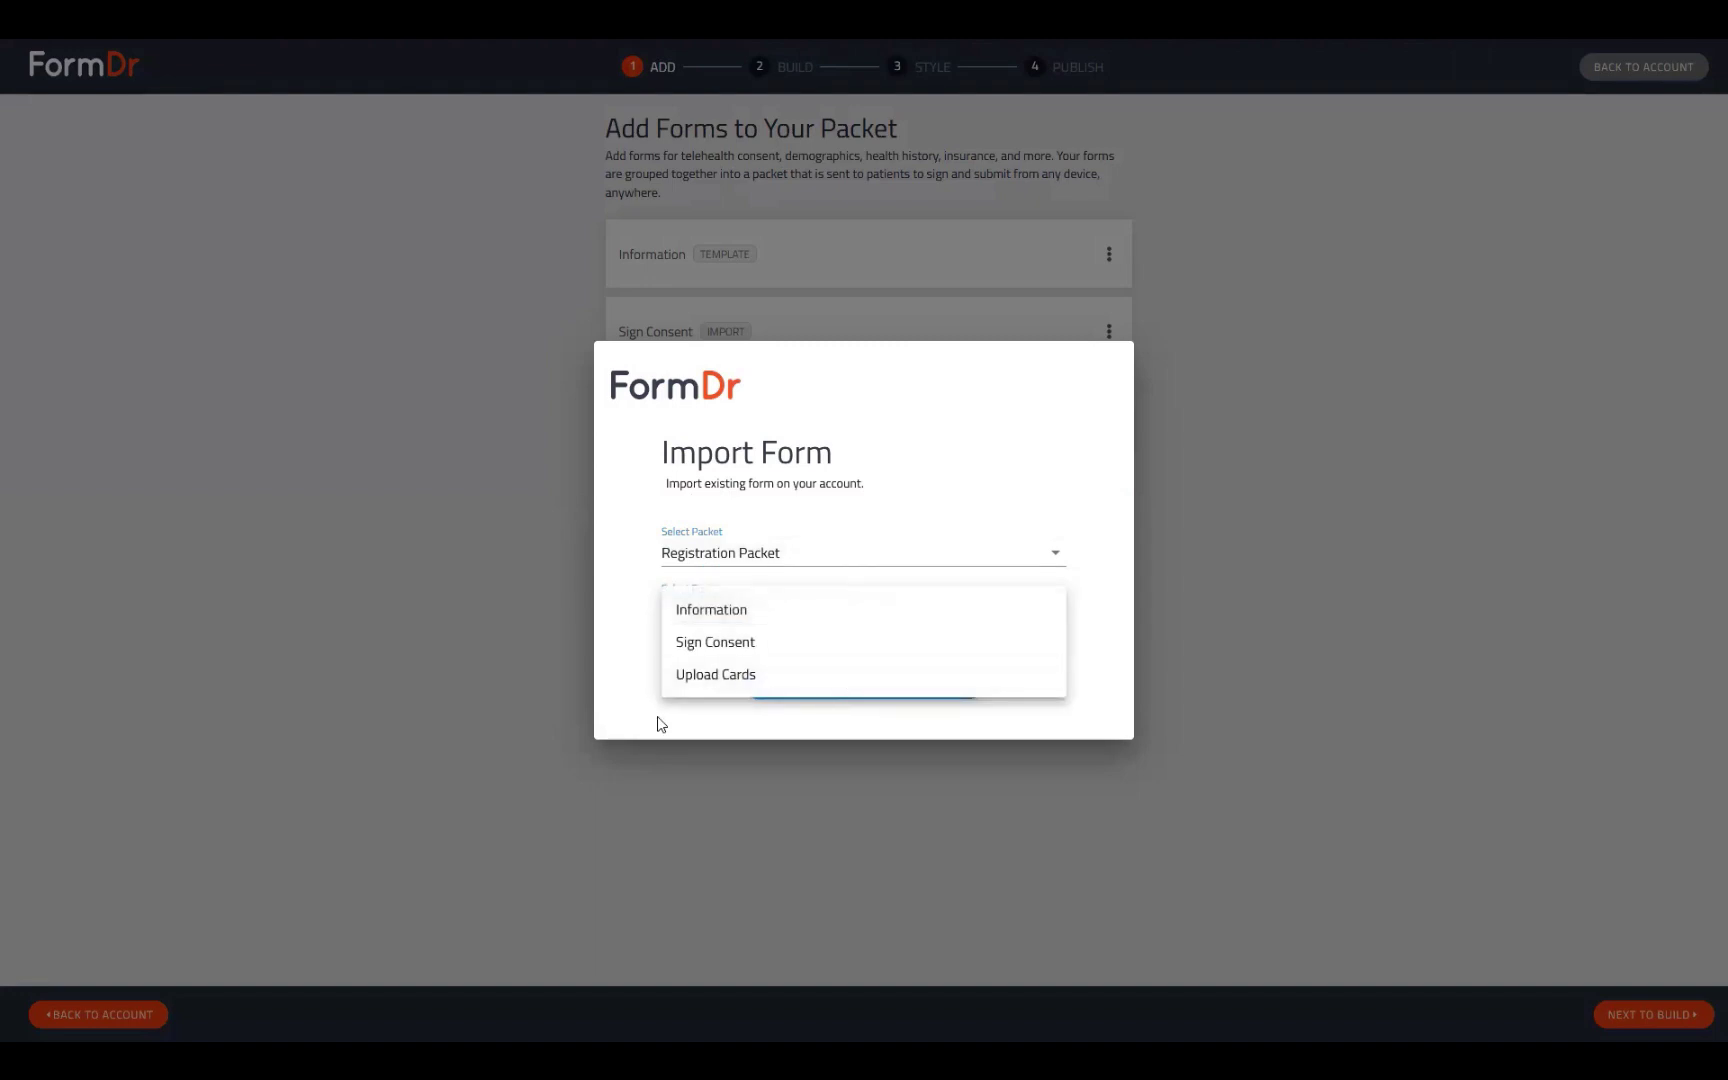
pyautogui.click(725, 675)
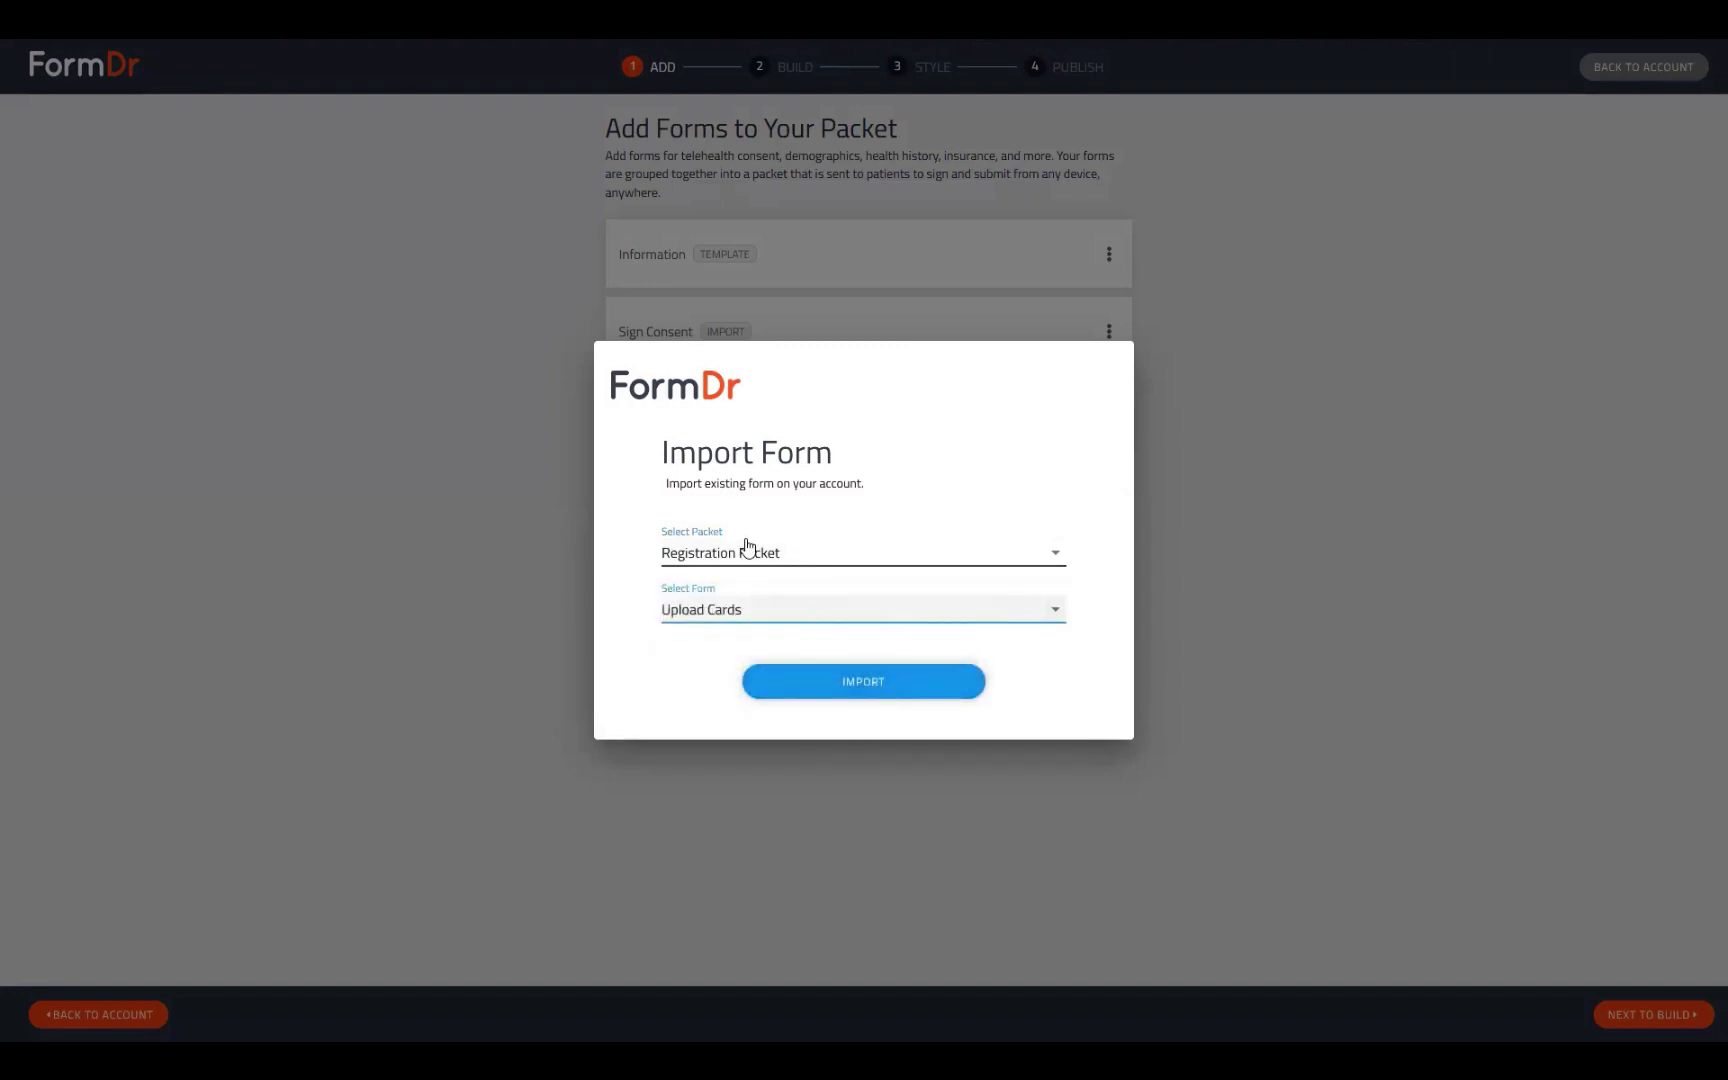
# Import the Medical History Form from the FormDr Training packet and save it under the same name.
pyautogui.click(746, 548)
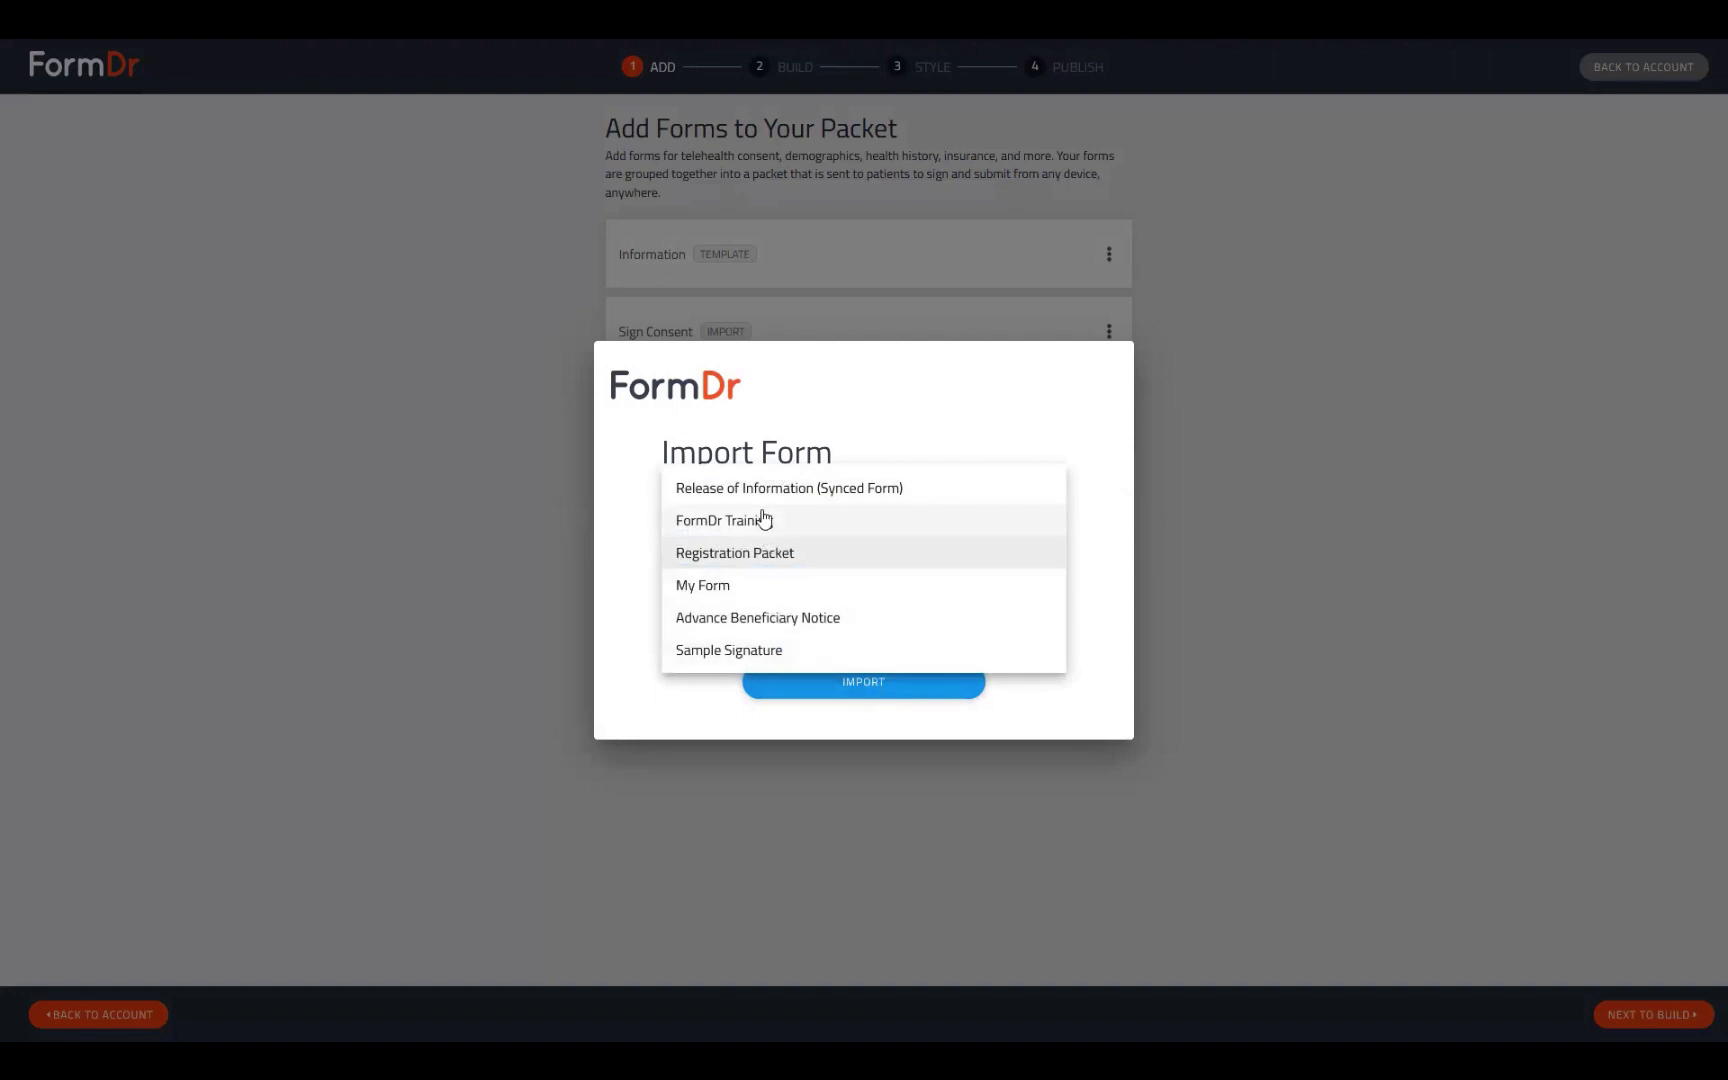
pyautogui.click(765, 519)
pyautogui.click(795, 620)
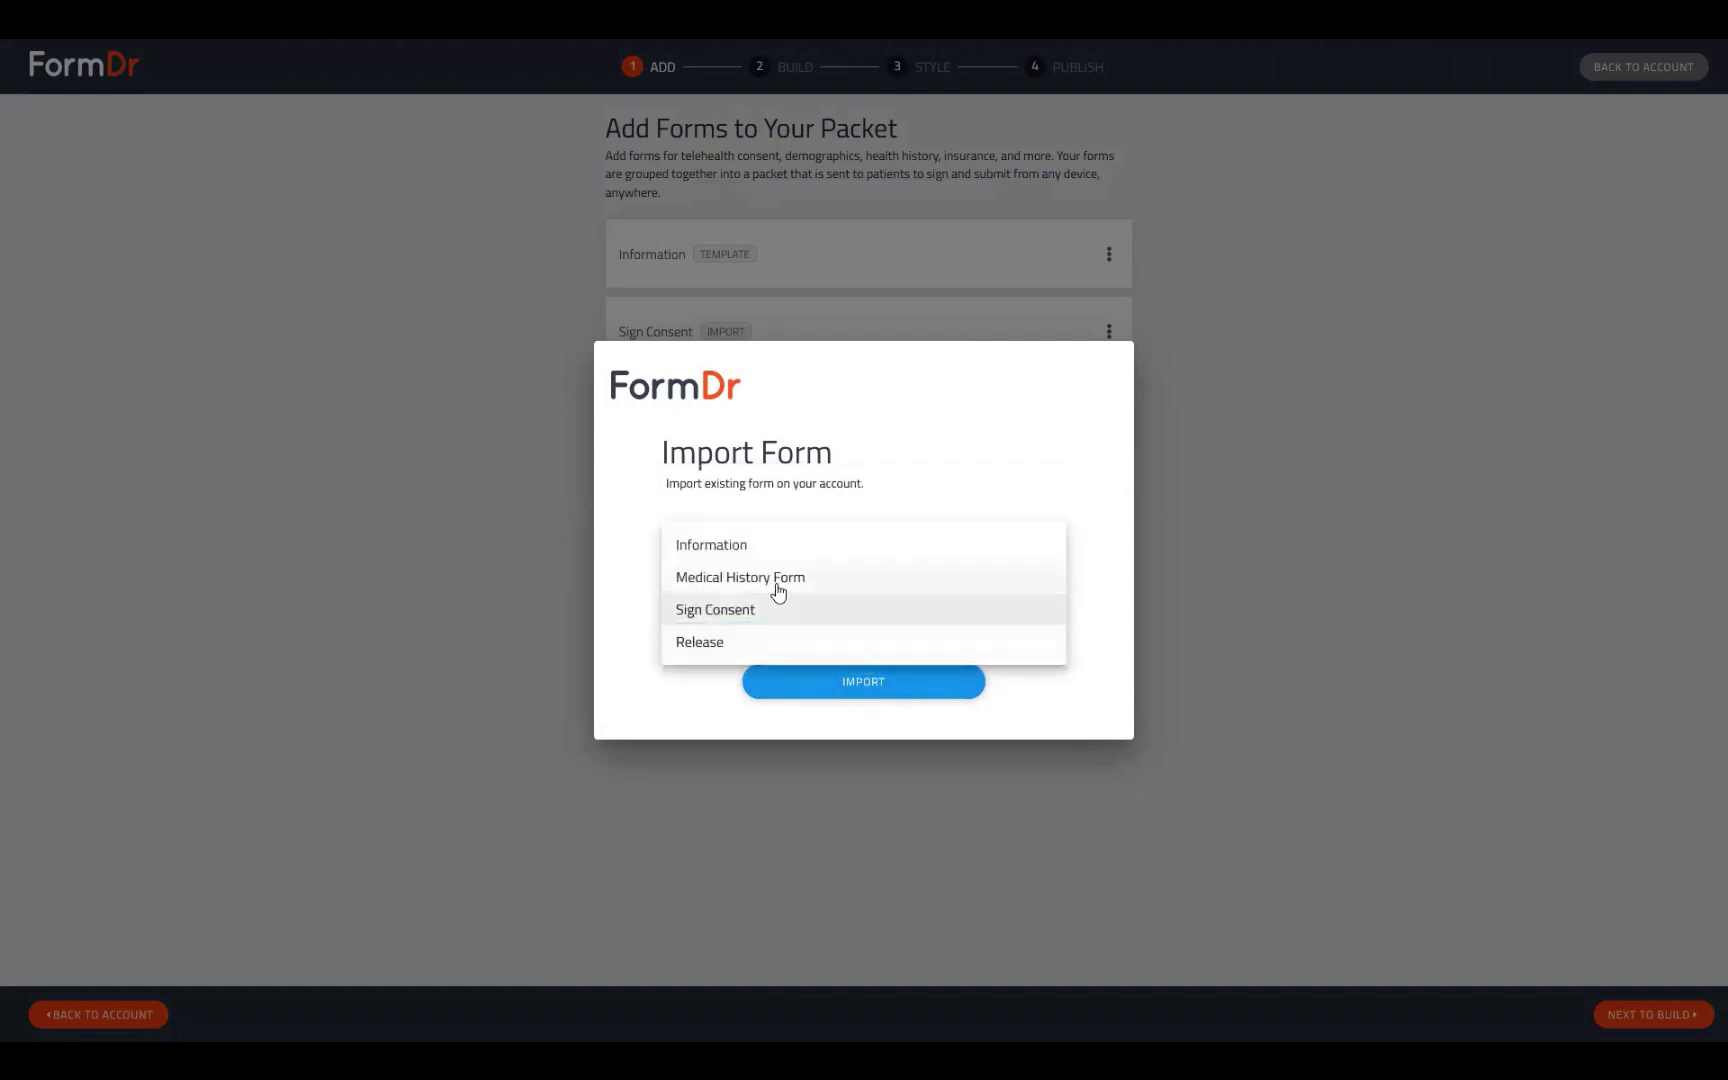
pyautogui.click(779, 580)
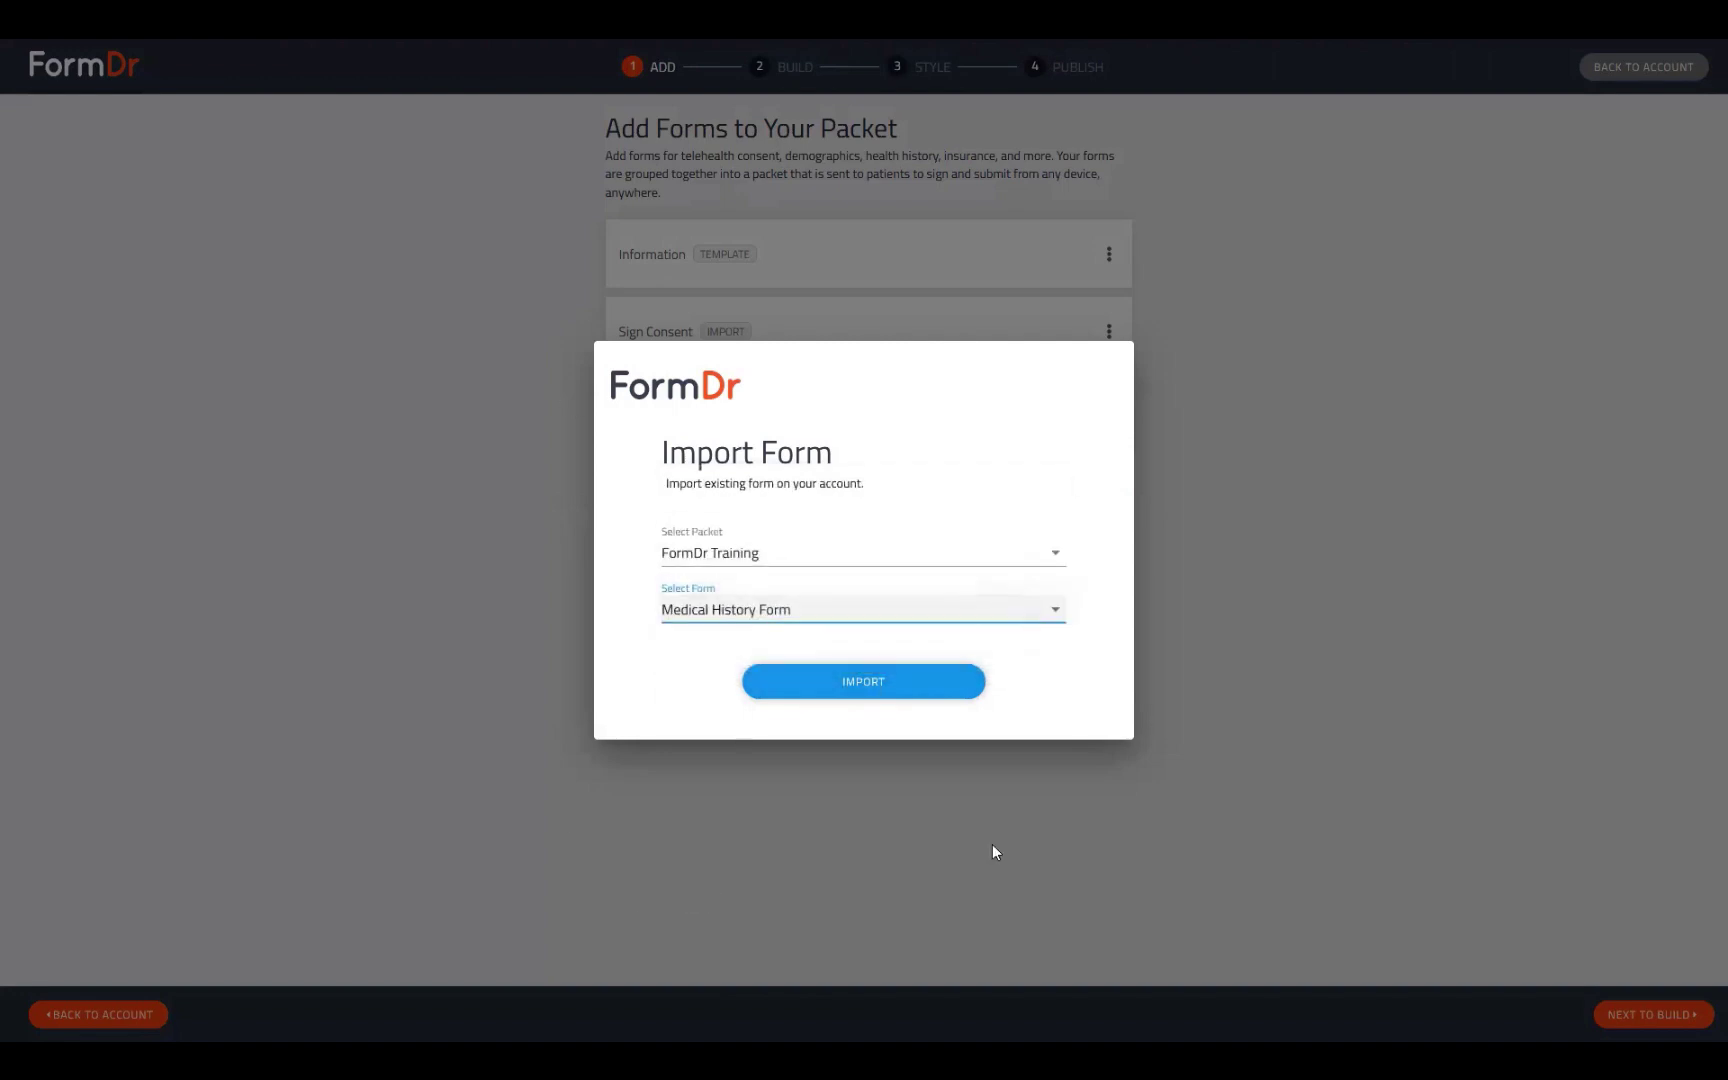
pyautogui.click(833, 693)
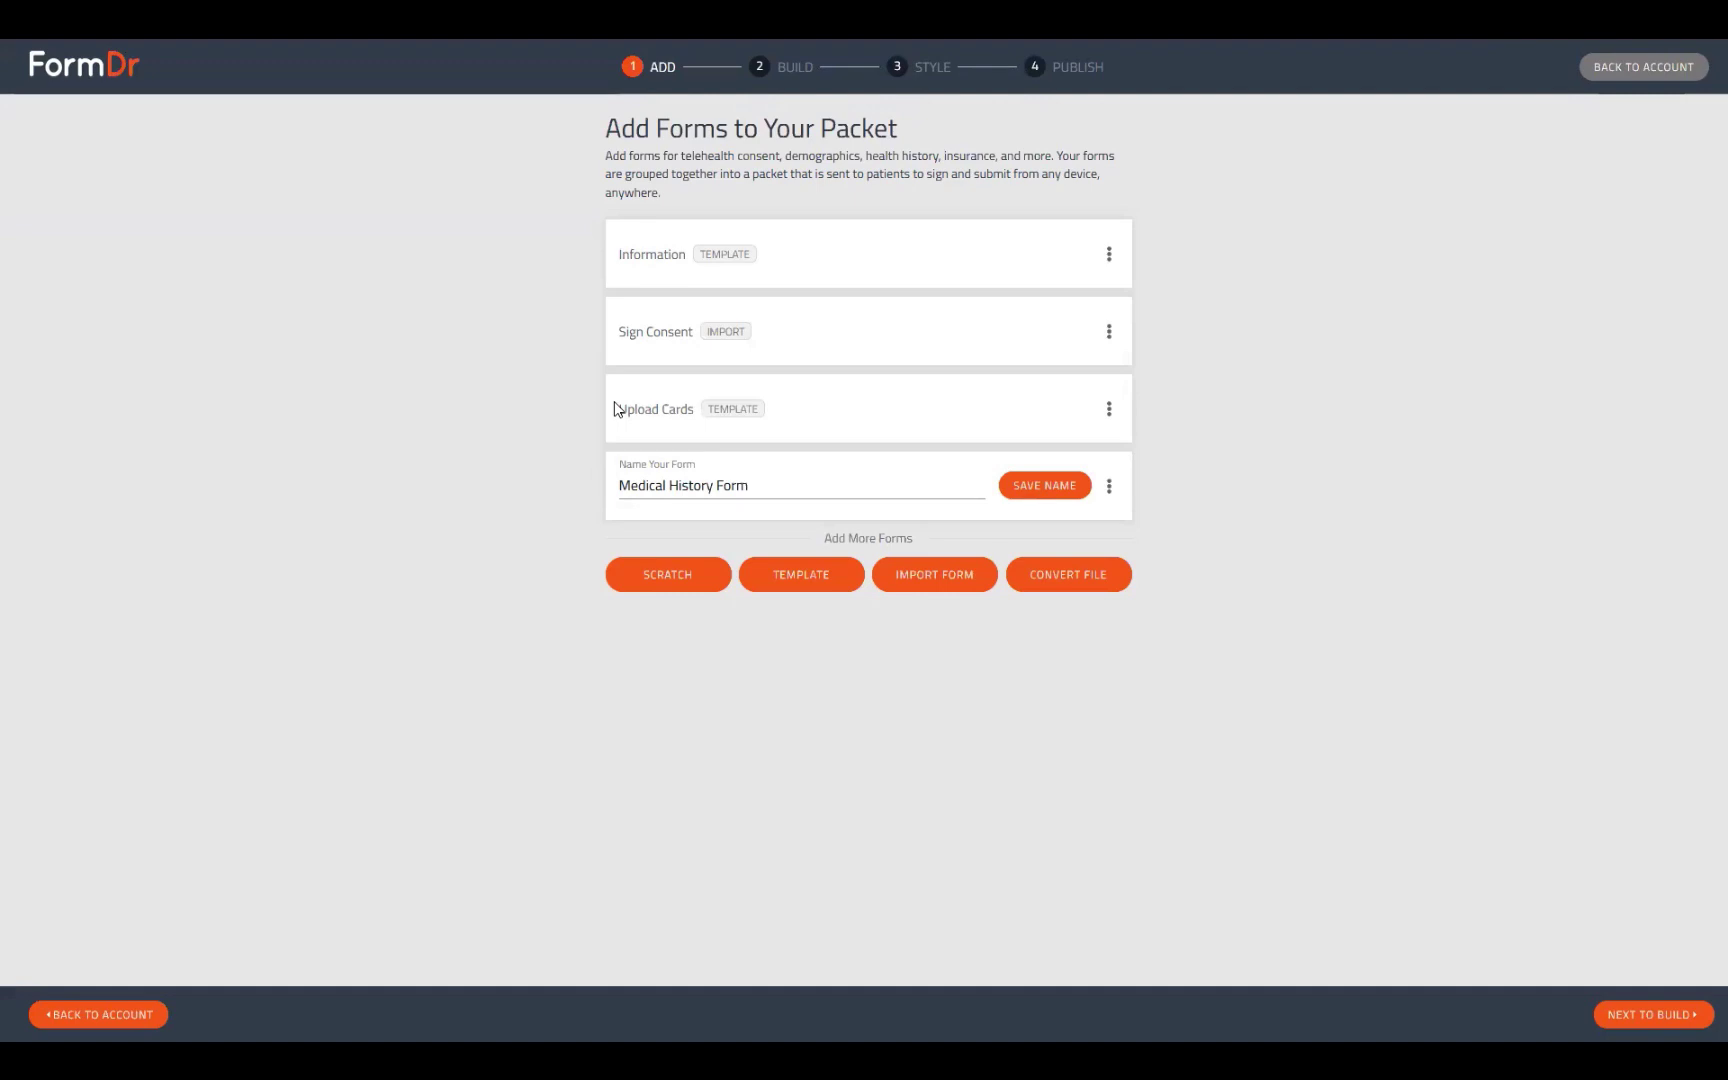
pyautogui.click(749, 485)
pyautogui.click(1014, 483)
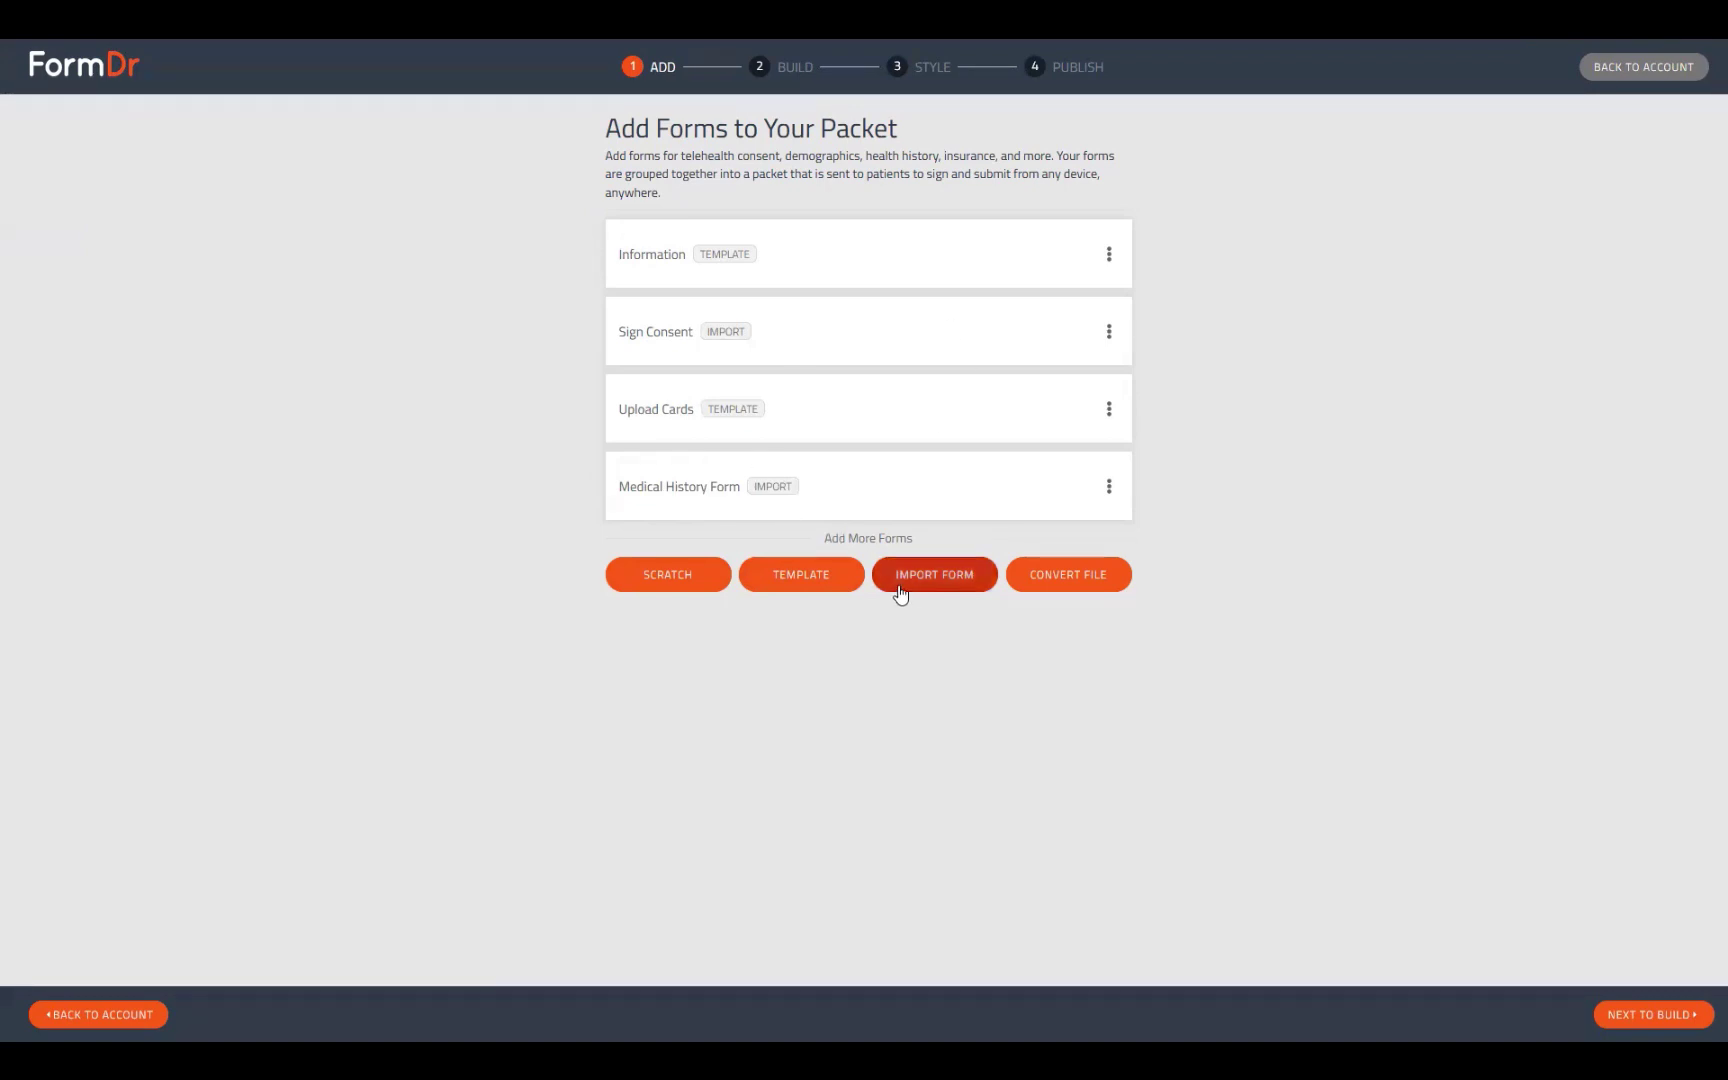
# Import the Release form from Release of Information (Synced Form) and save its name as Release.
pyautogui.click(950, 574)
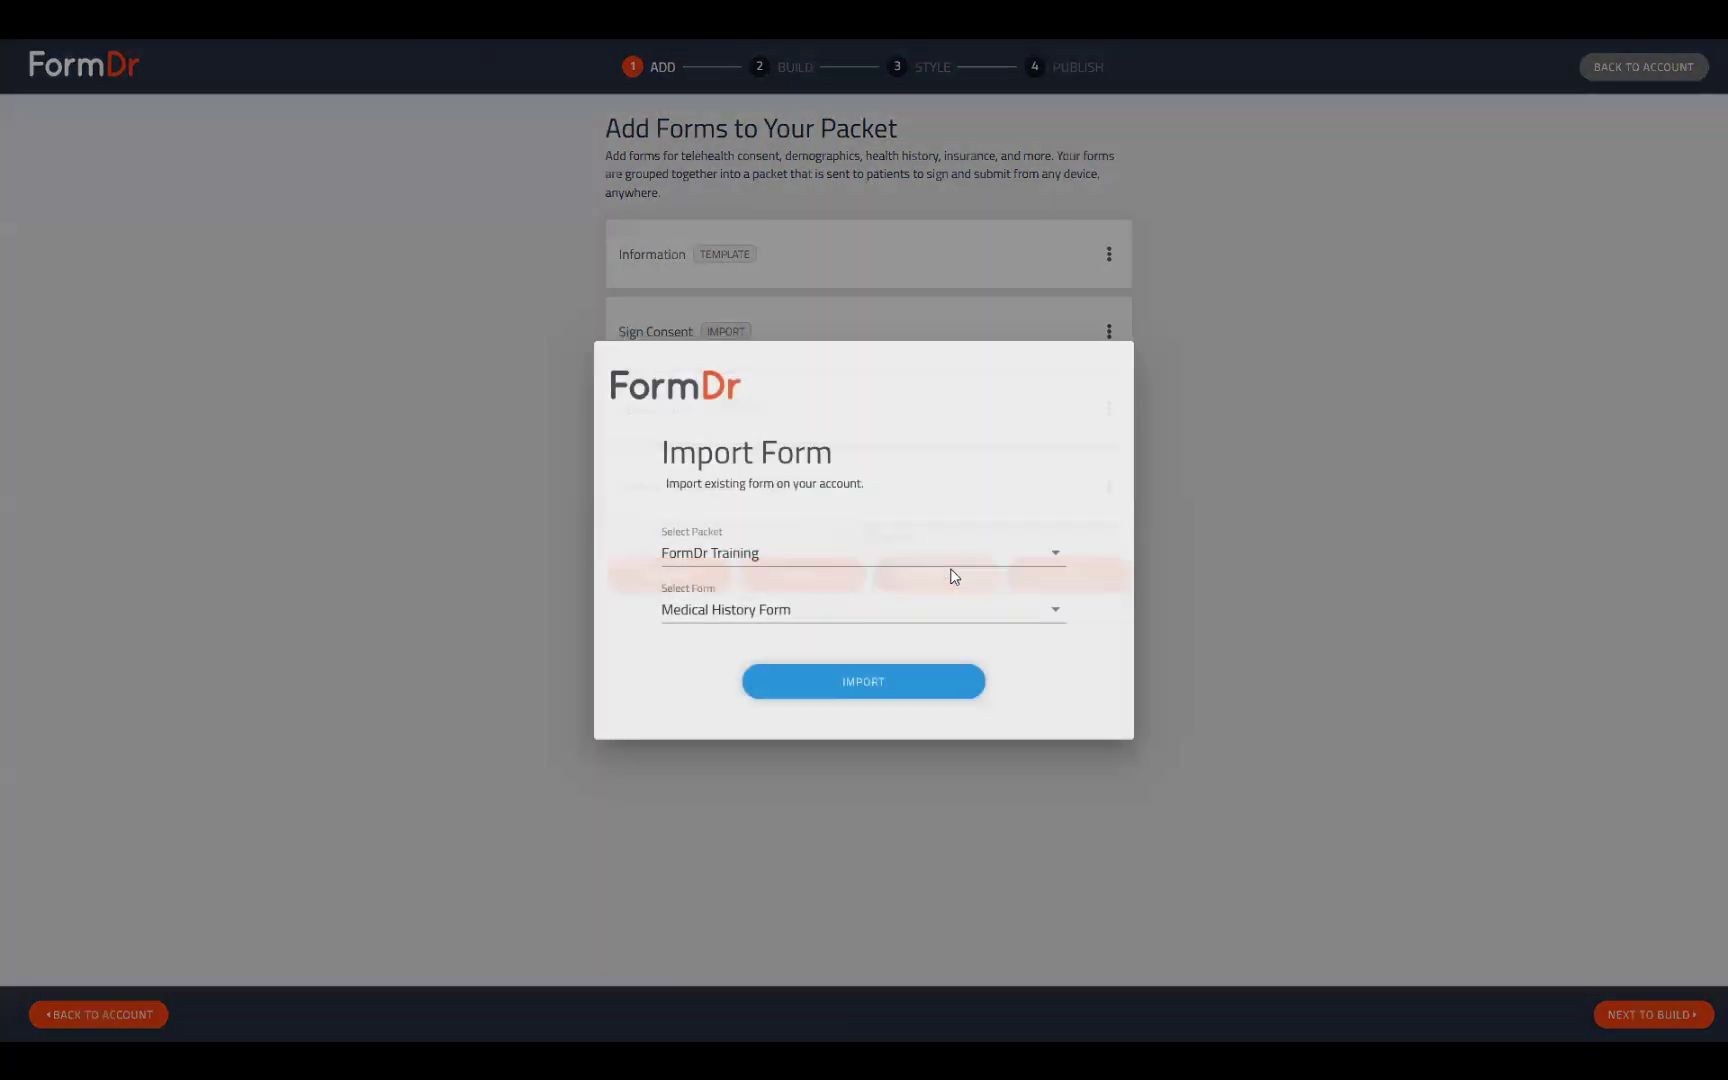
pyautogui.click(765, 562)
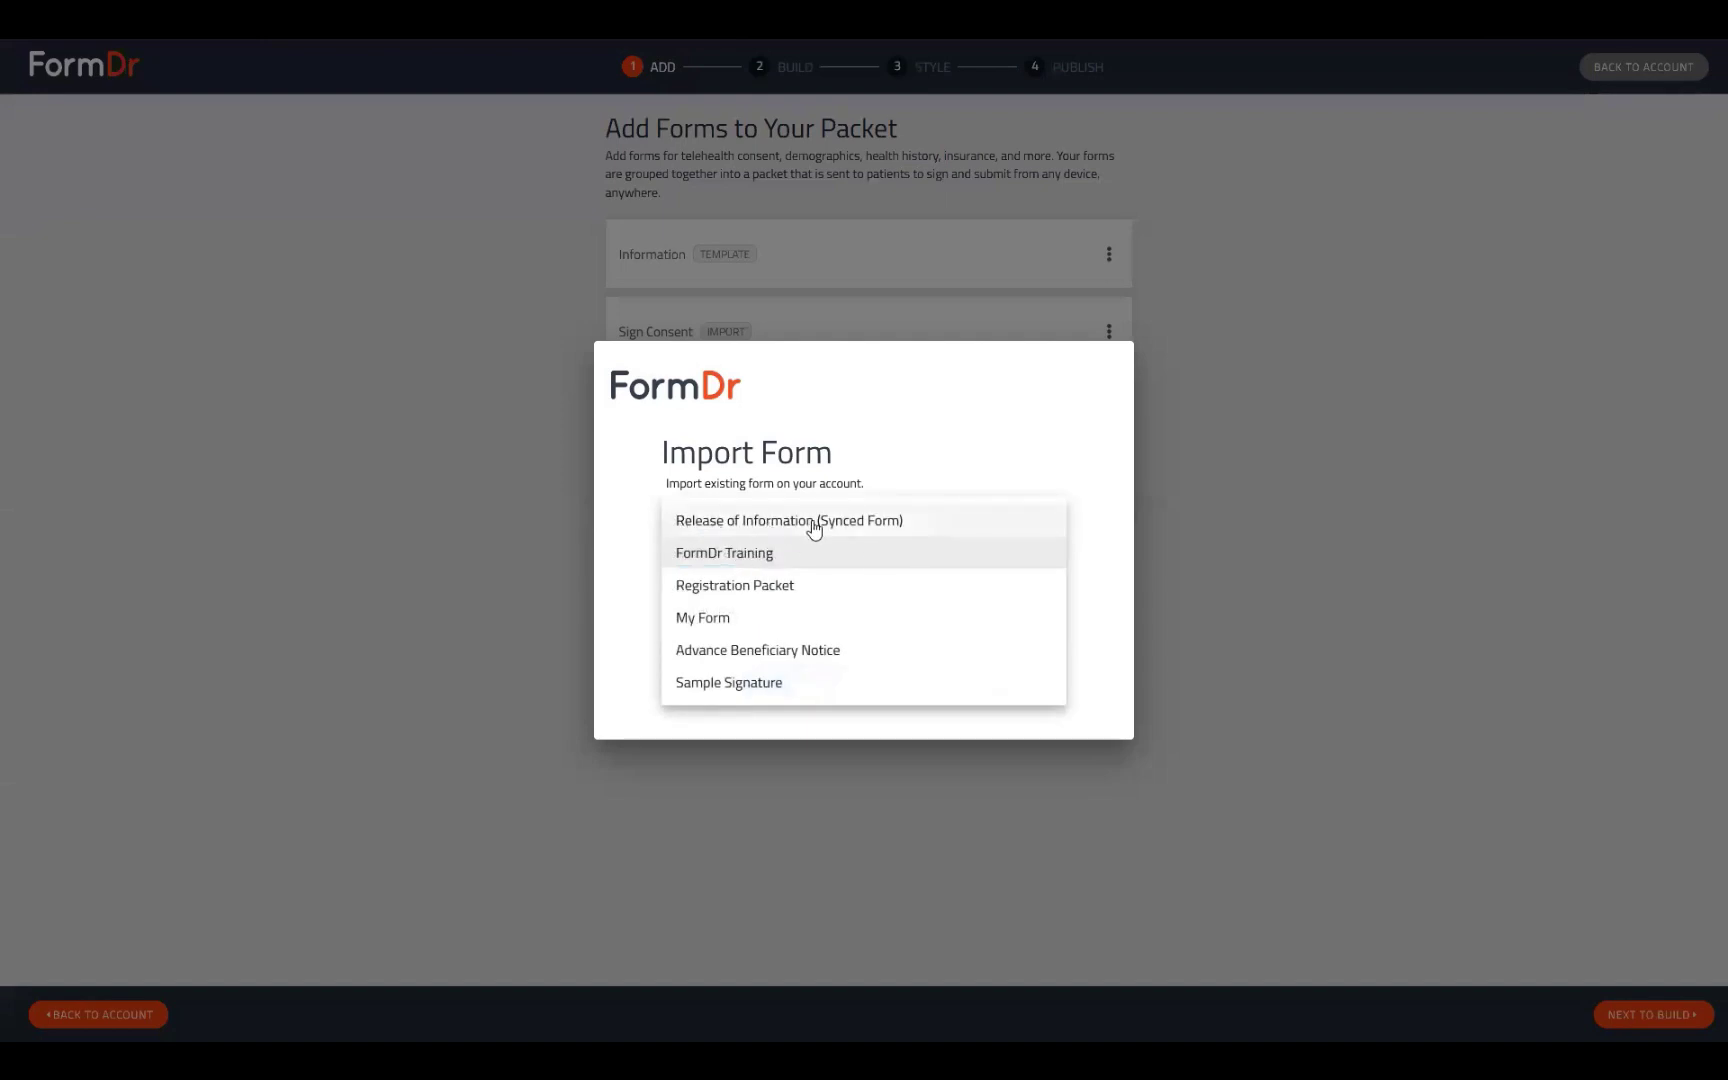
pyautogui.click(884, 520)
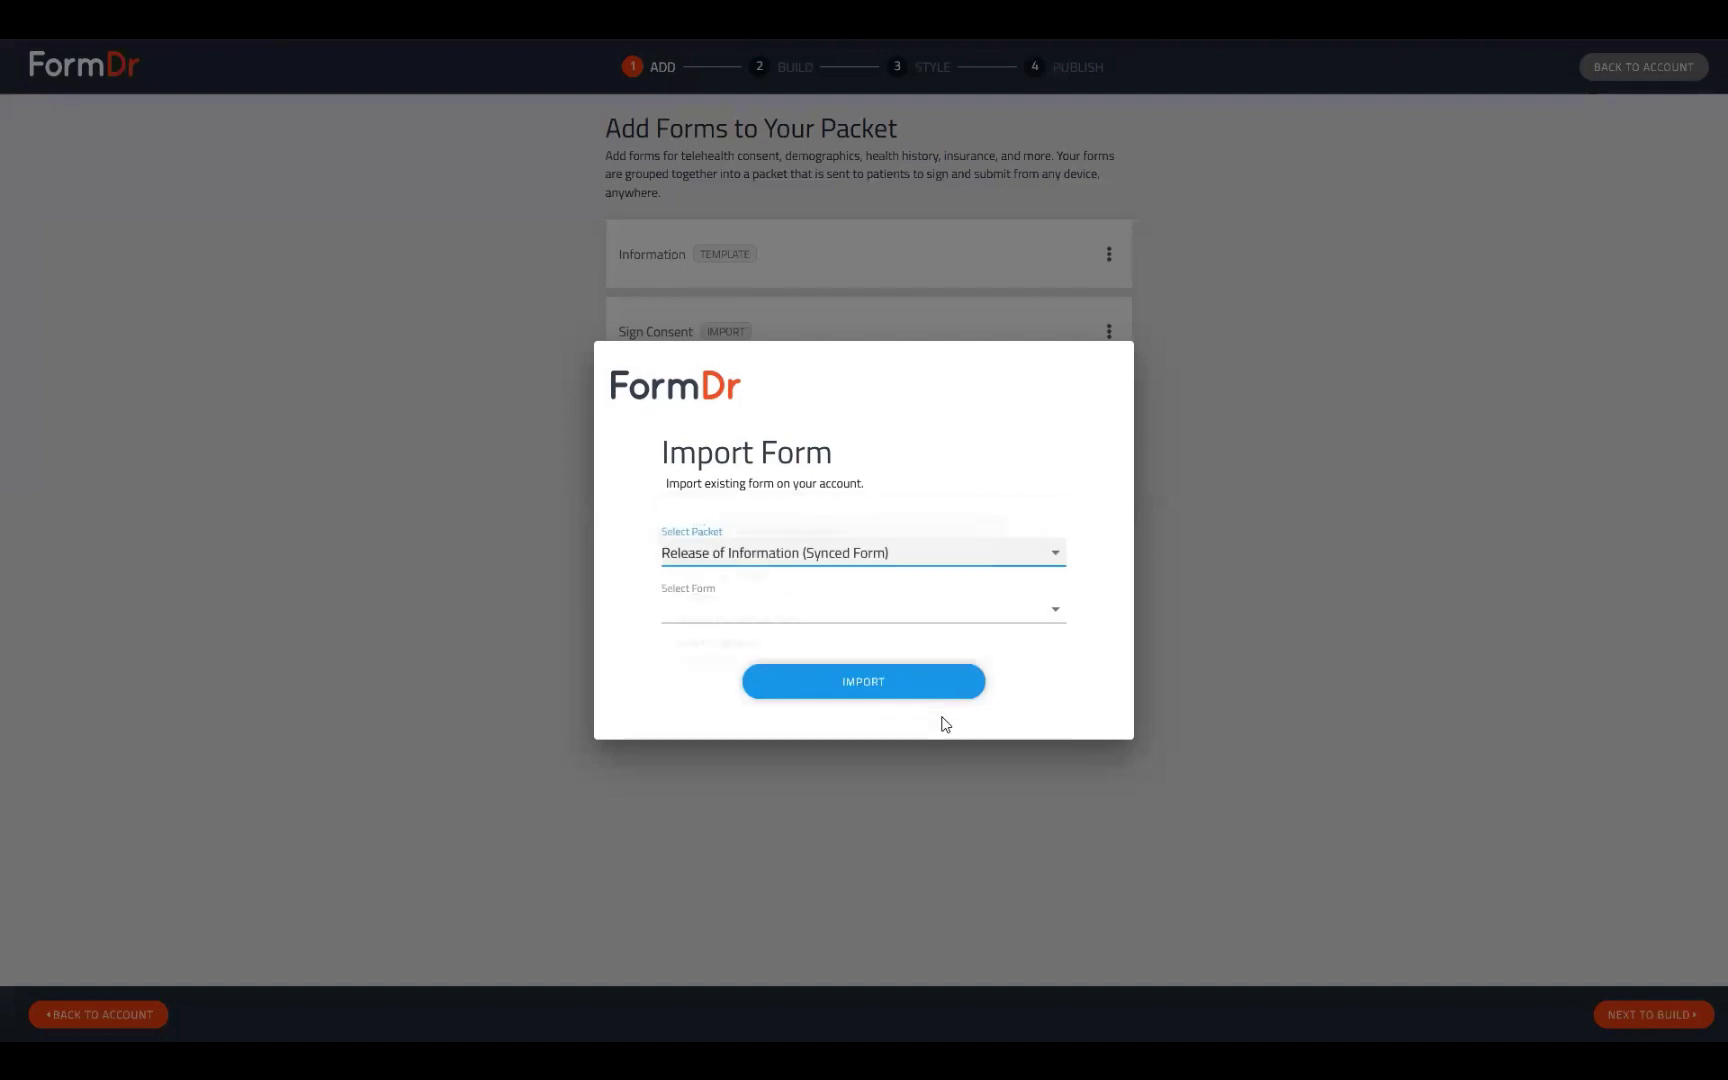
pyautogui.click(834, 613)
pyautogui.click(834, 613)
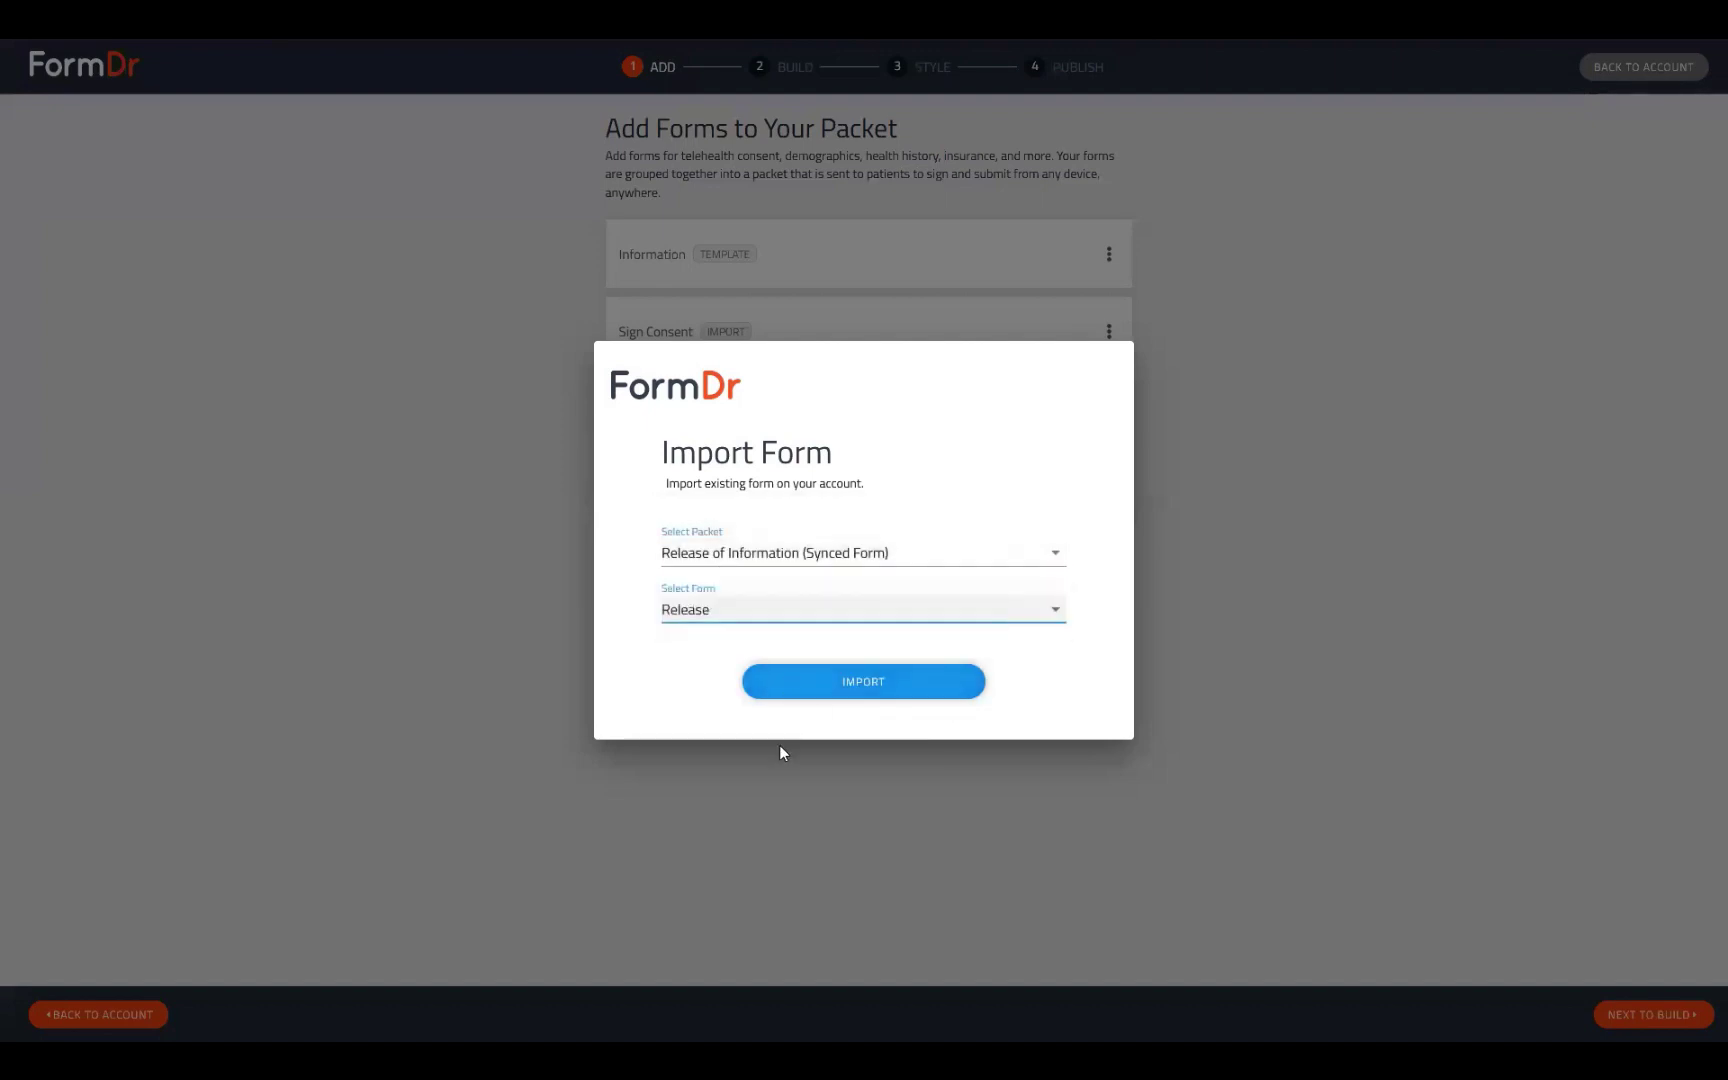
pyautogui.click(862, 684)
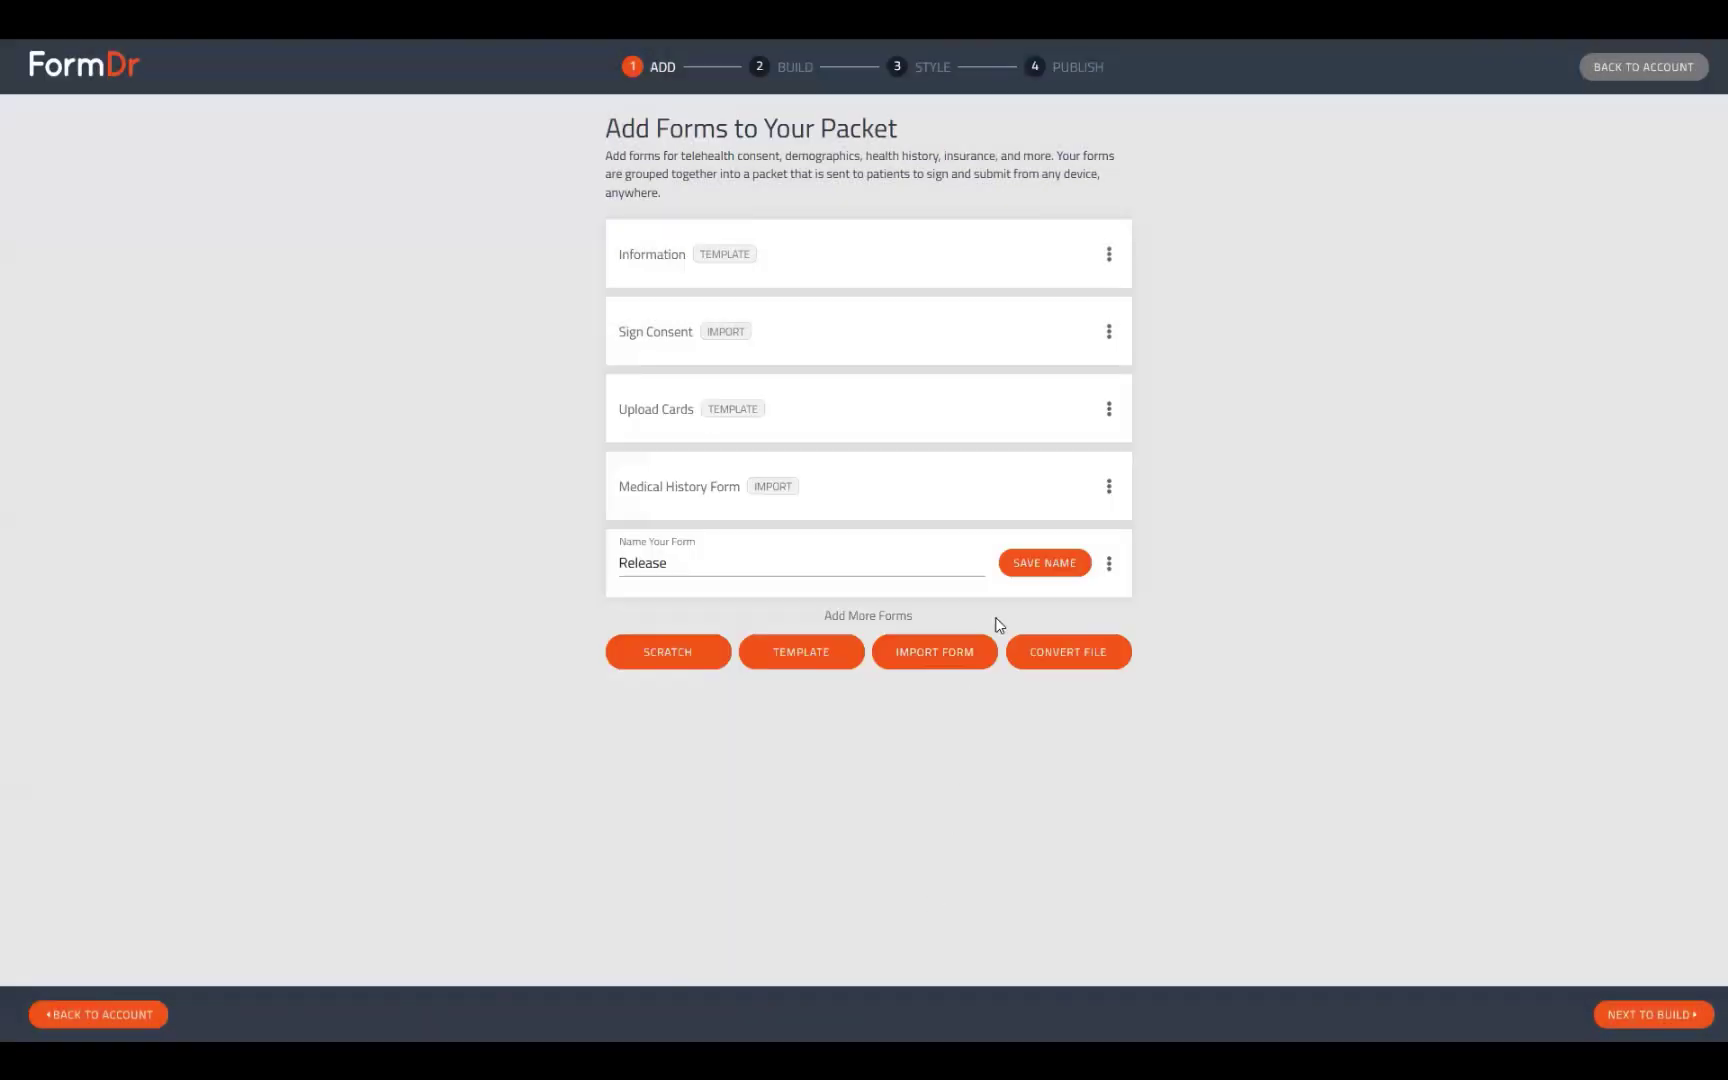
pyautogui.click(1022, 566)
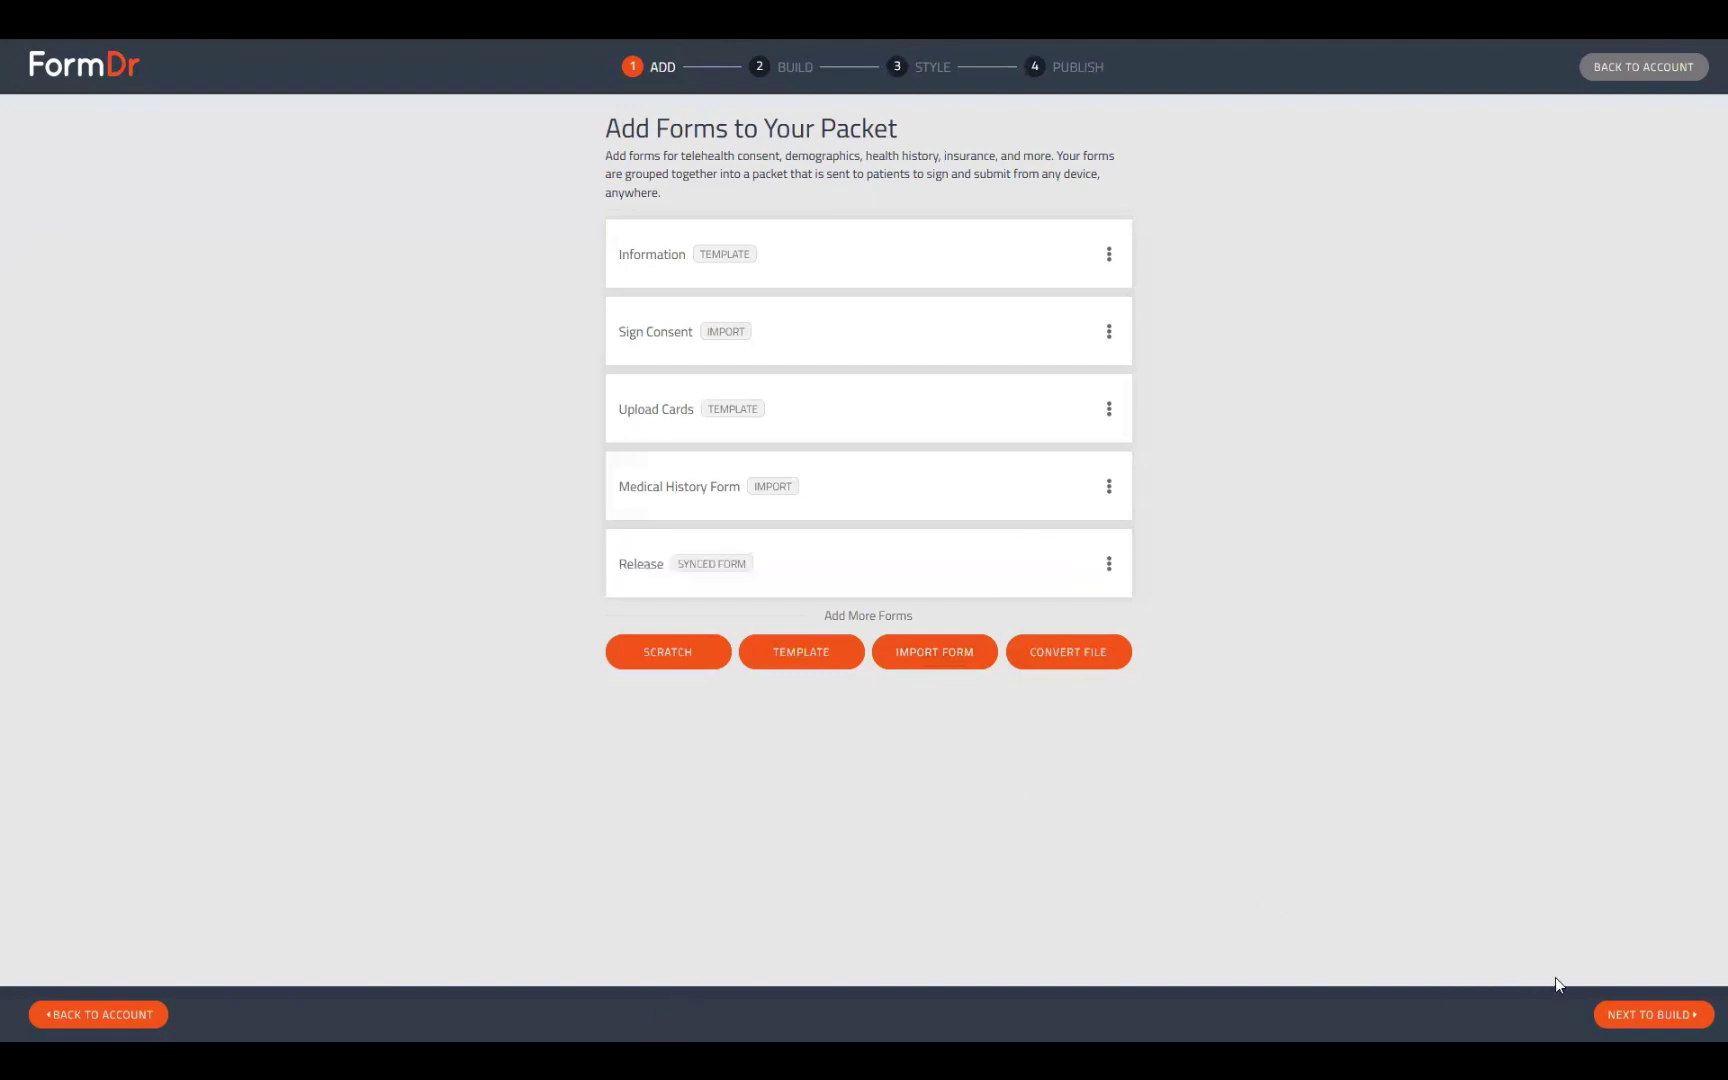
# Review the packet's forms in the build stage through the synced Release form, and publish the Registration Packet.
pyautogui.click(1630, 1015)
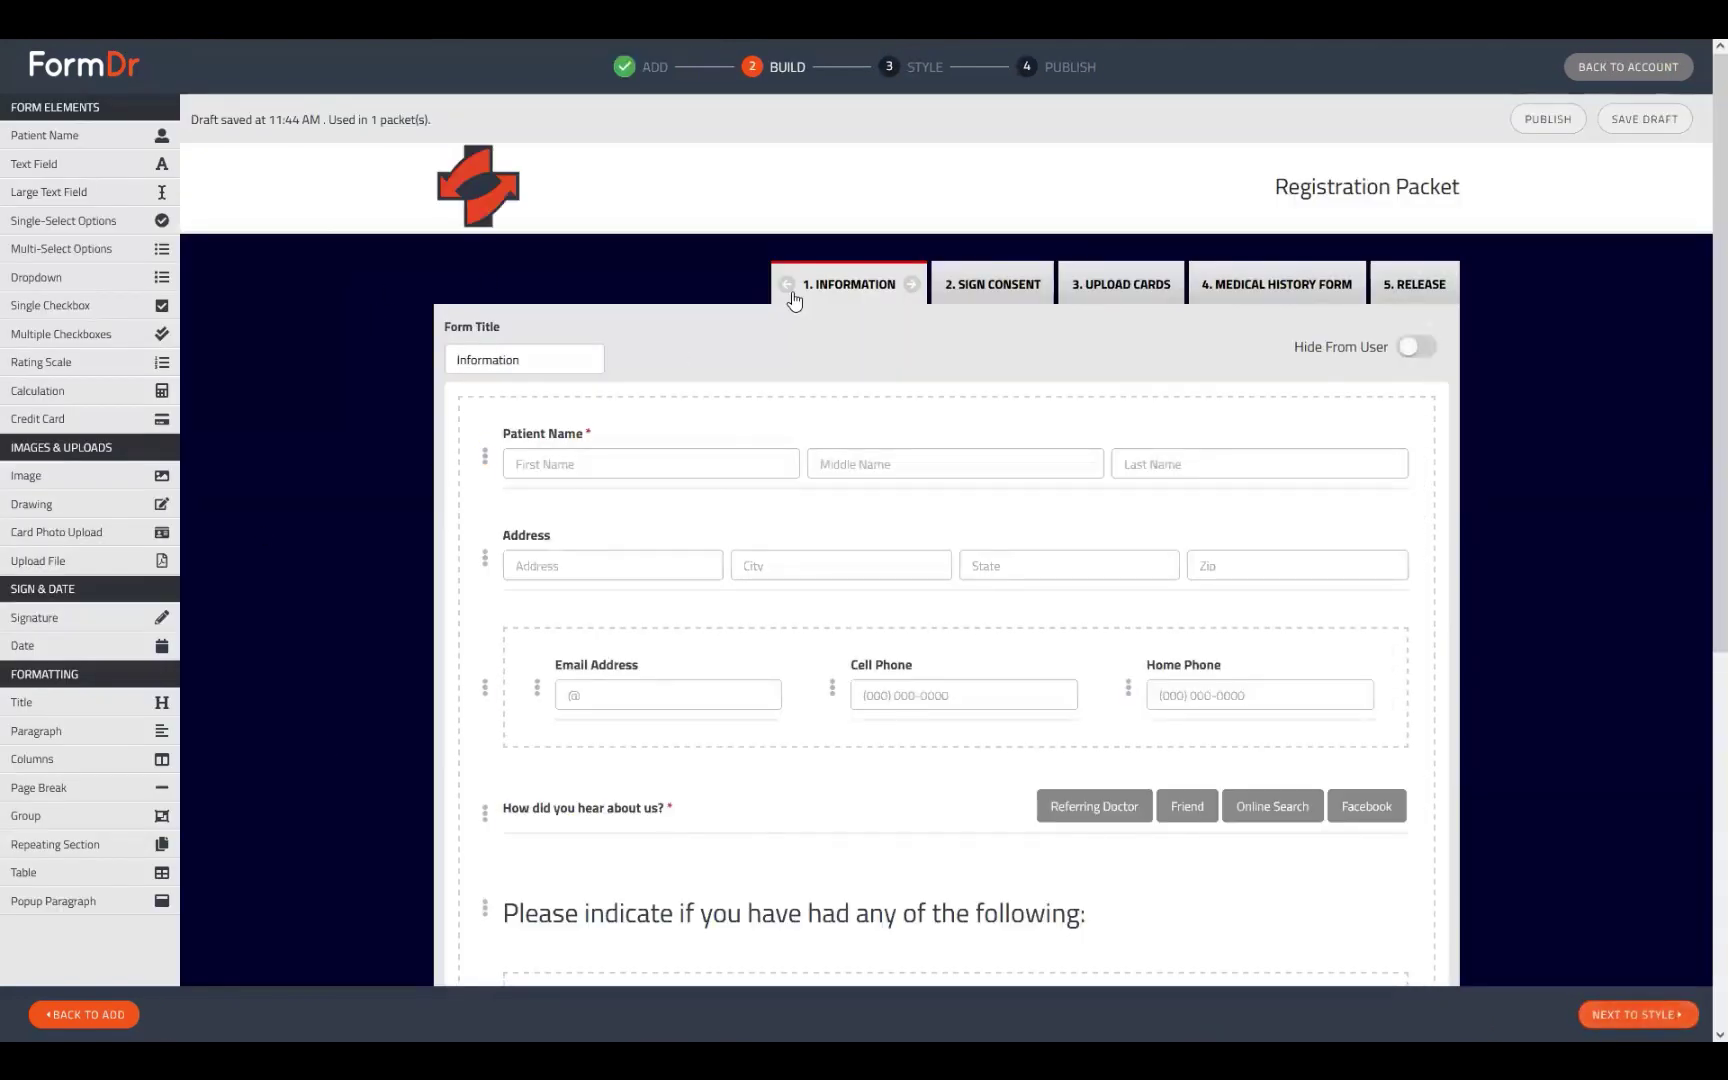
pyautogui.click(986, 293)
pyautogui.click(1136, 289)
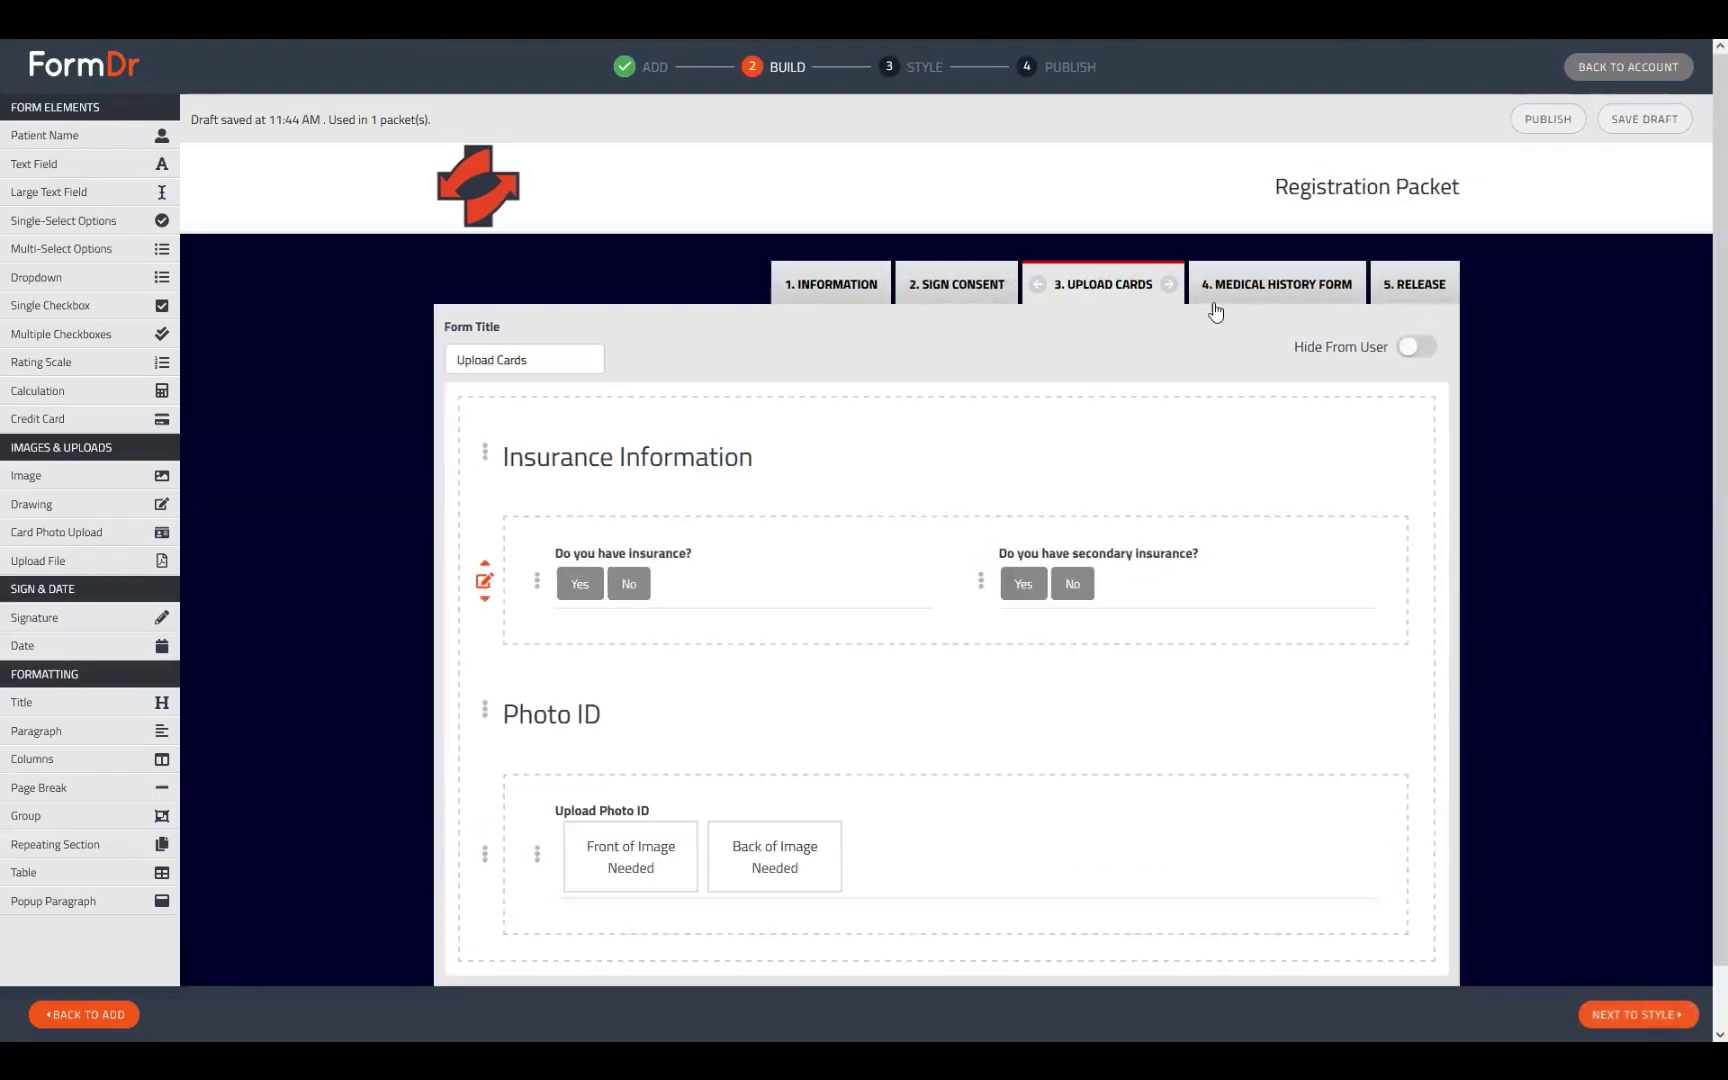
pyautogui.click(1232, 290)
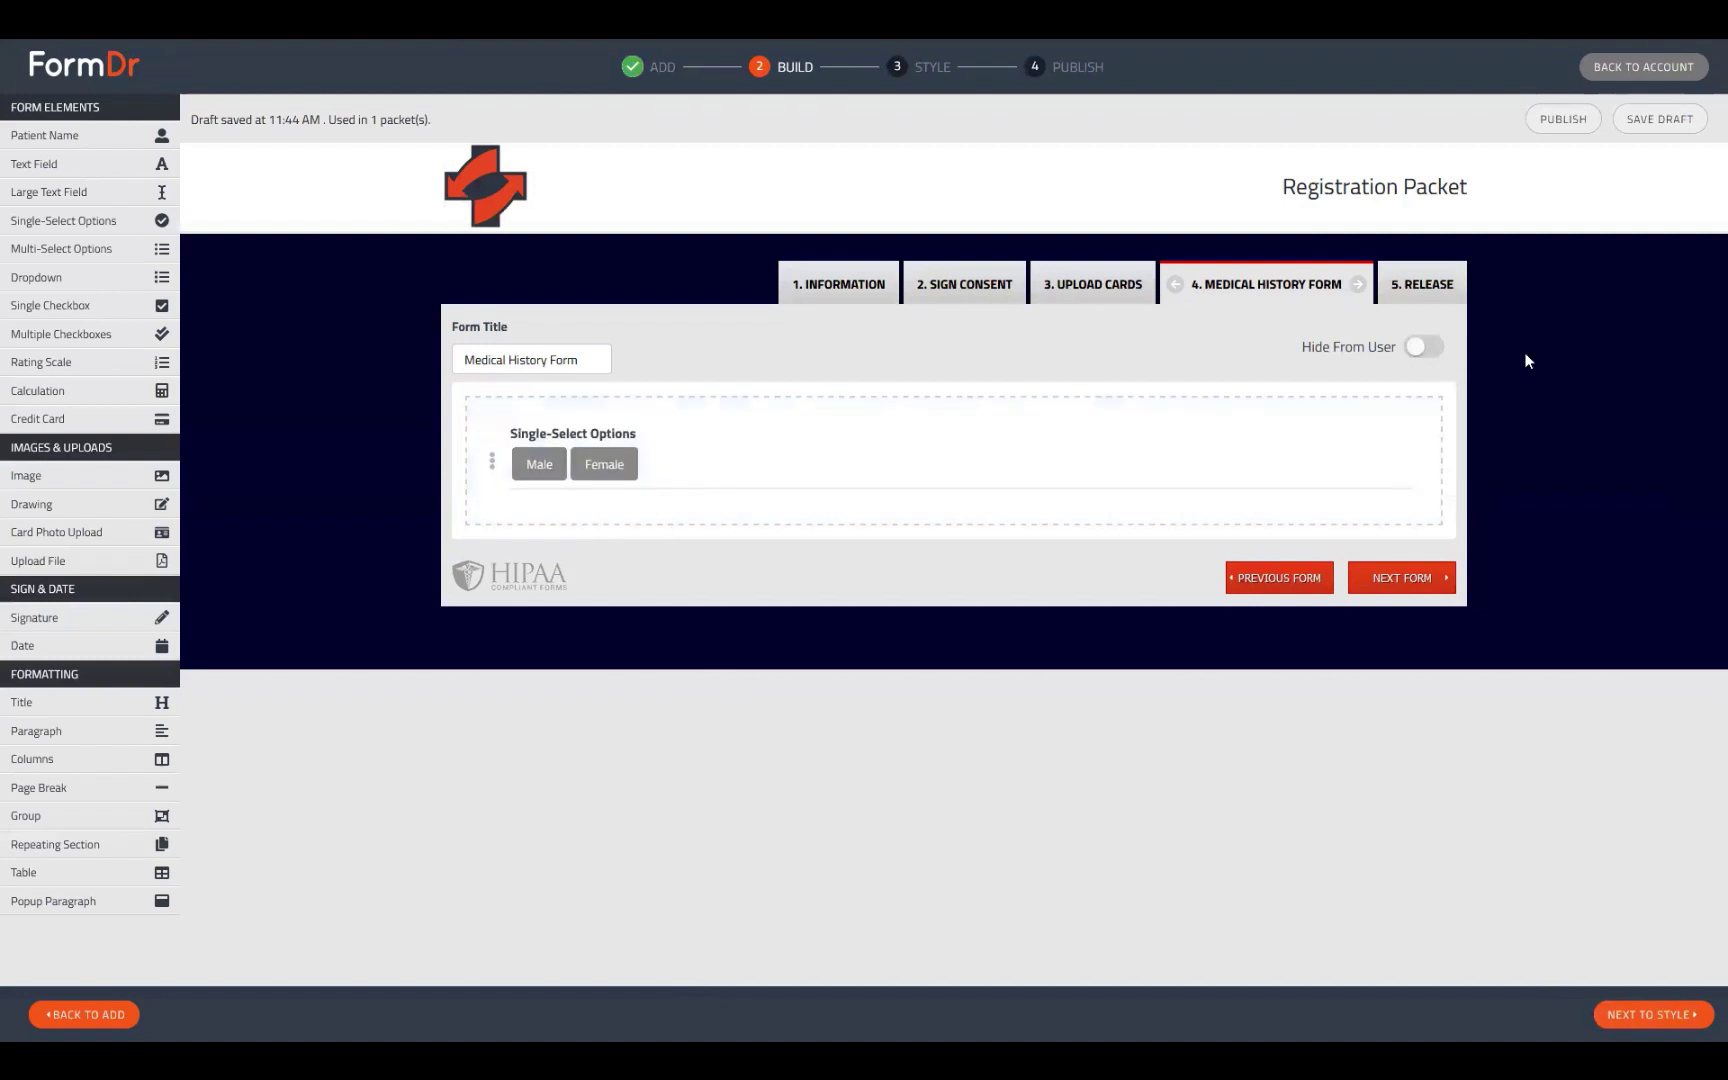
pyautogui.click(1430, 286)
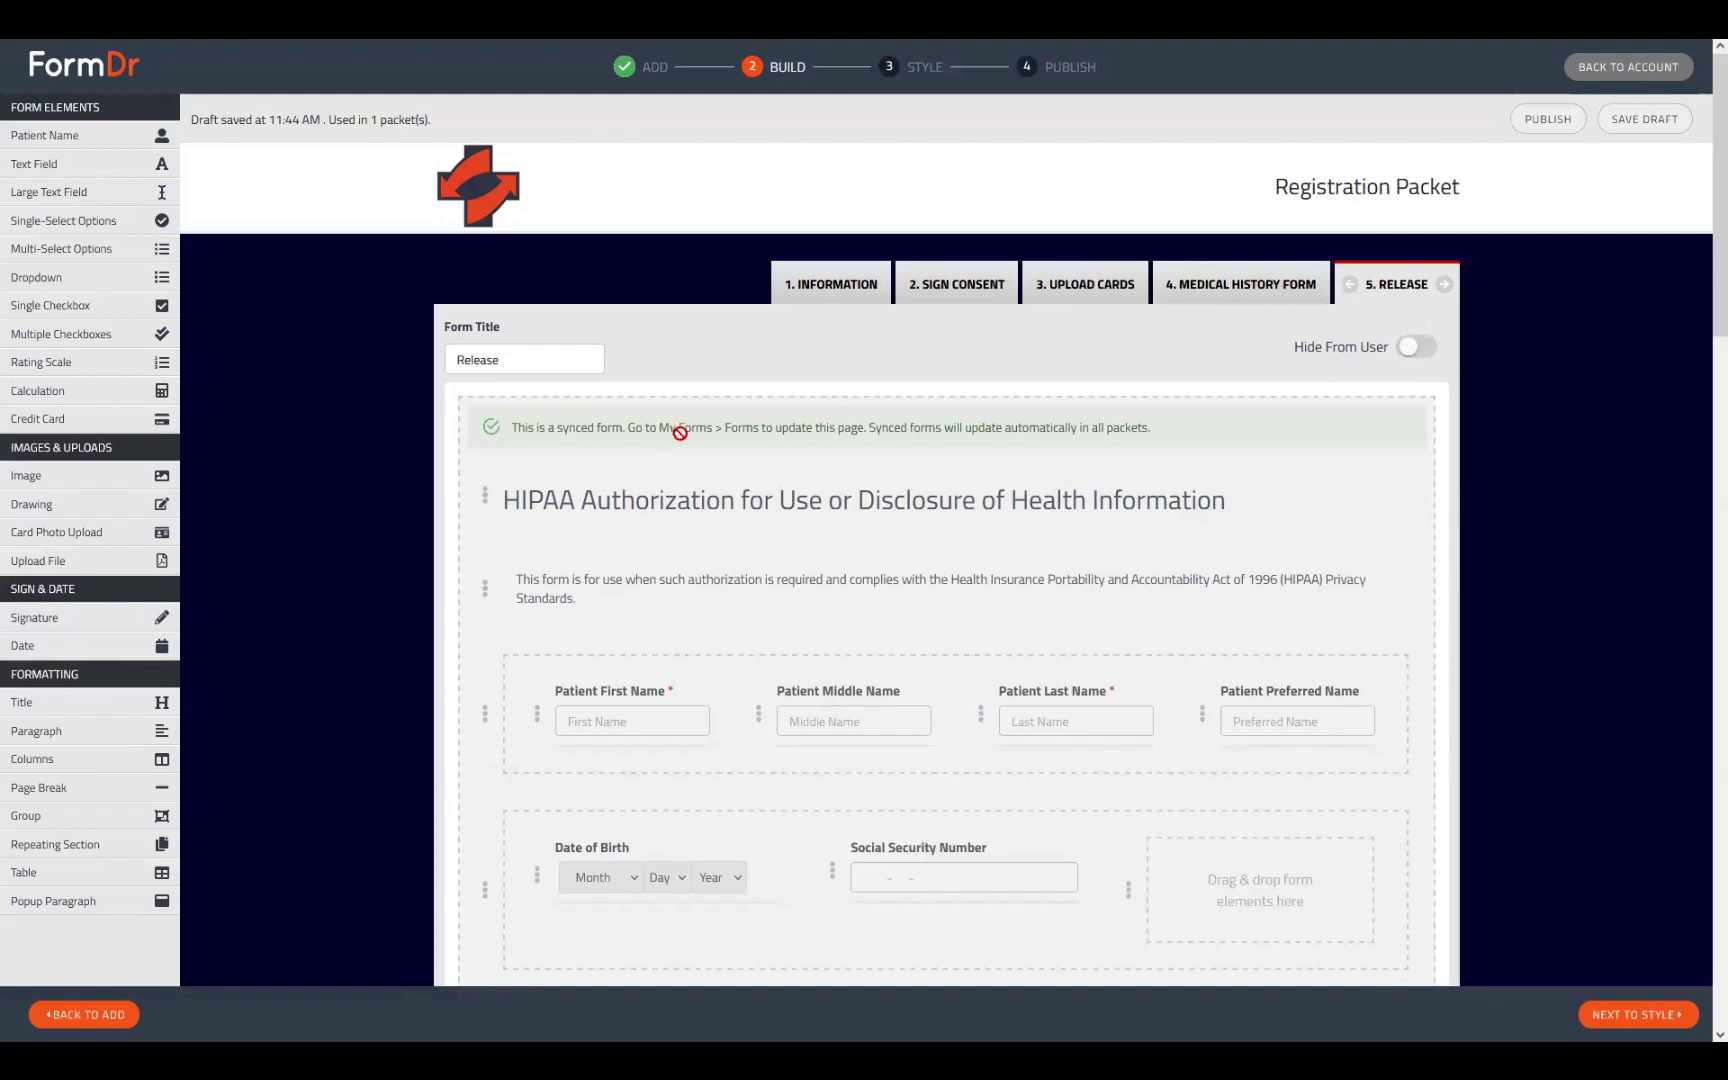
pyautogui.scroll(-10, 667, 428)
pyautogui.scroll(5, 1038, 605)
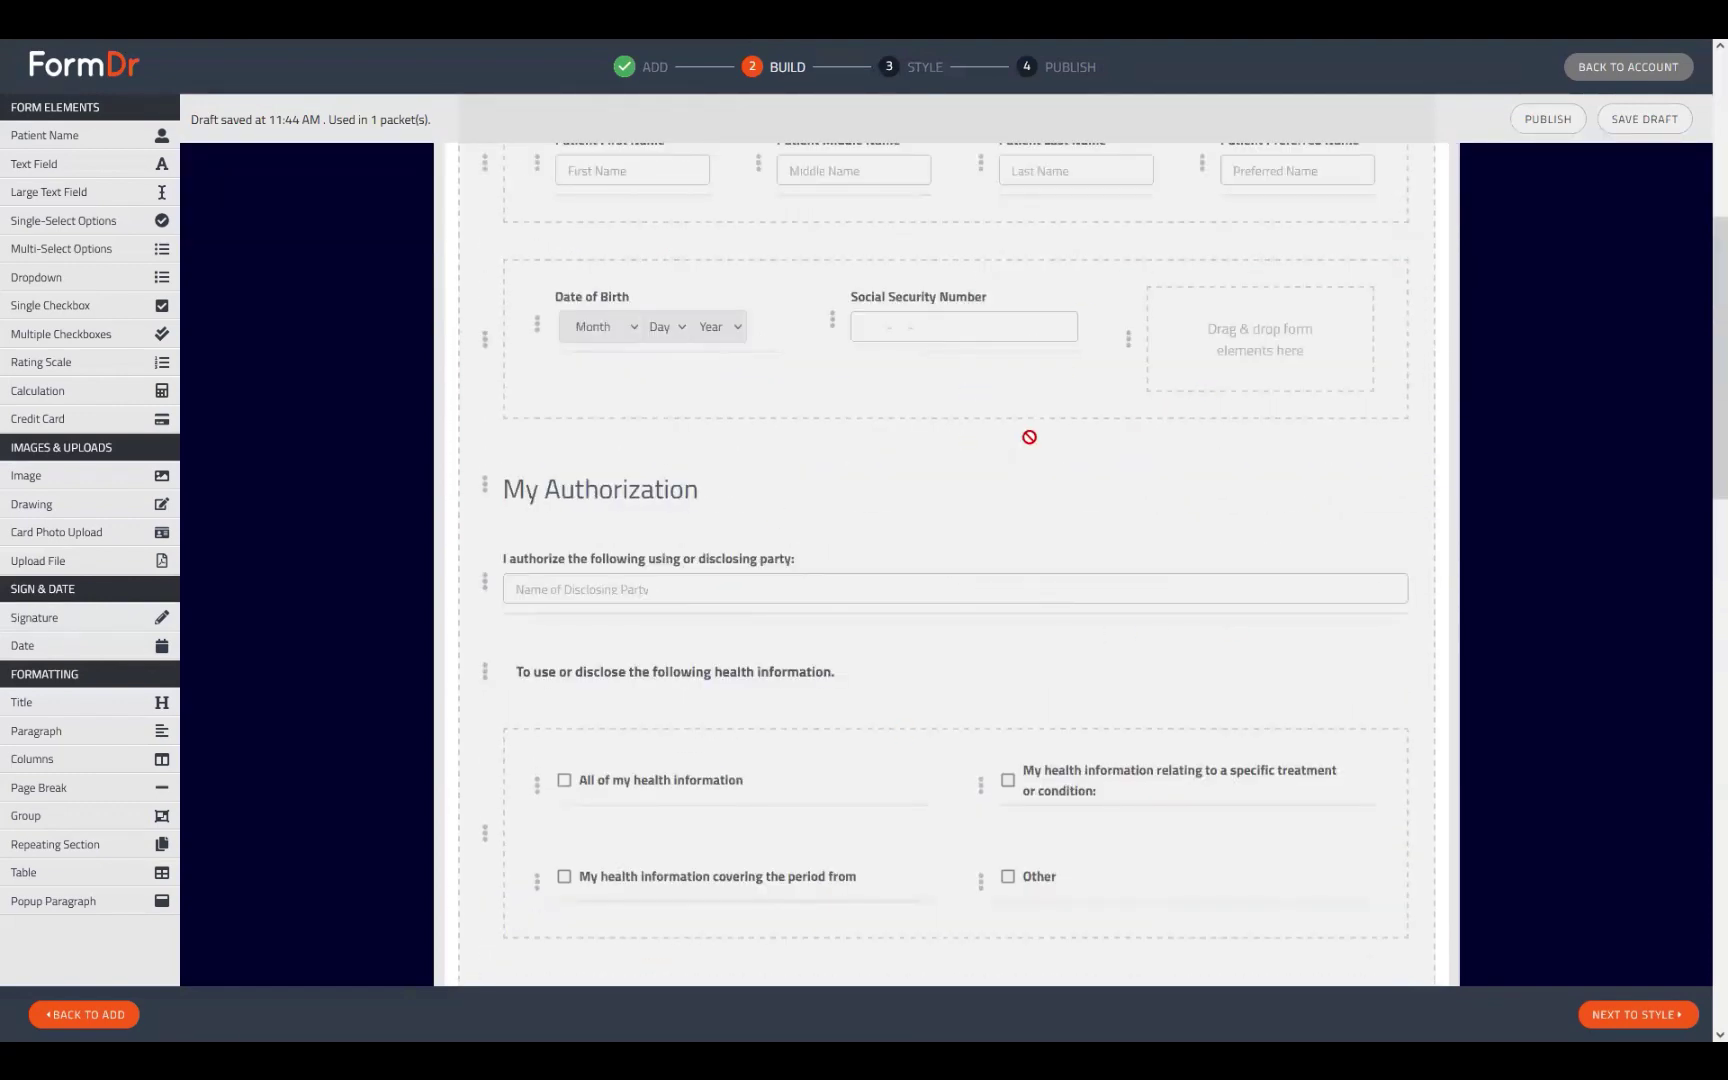
pyautogui.click(1634, 1002)
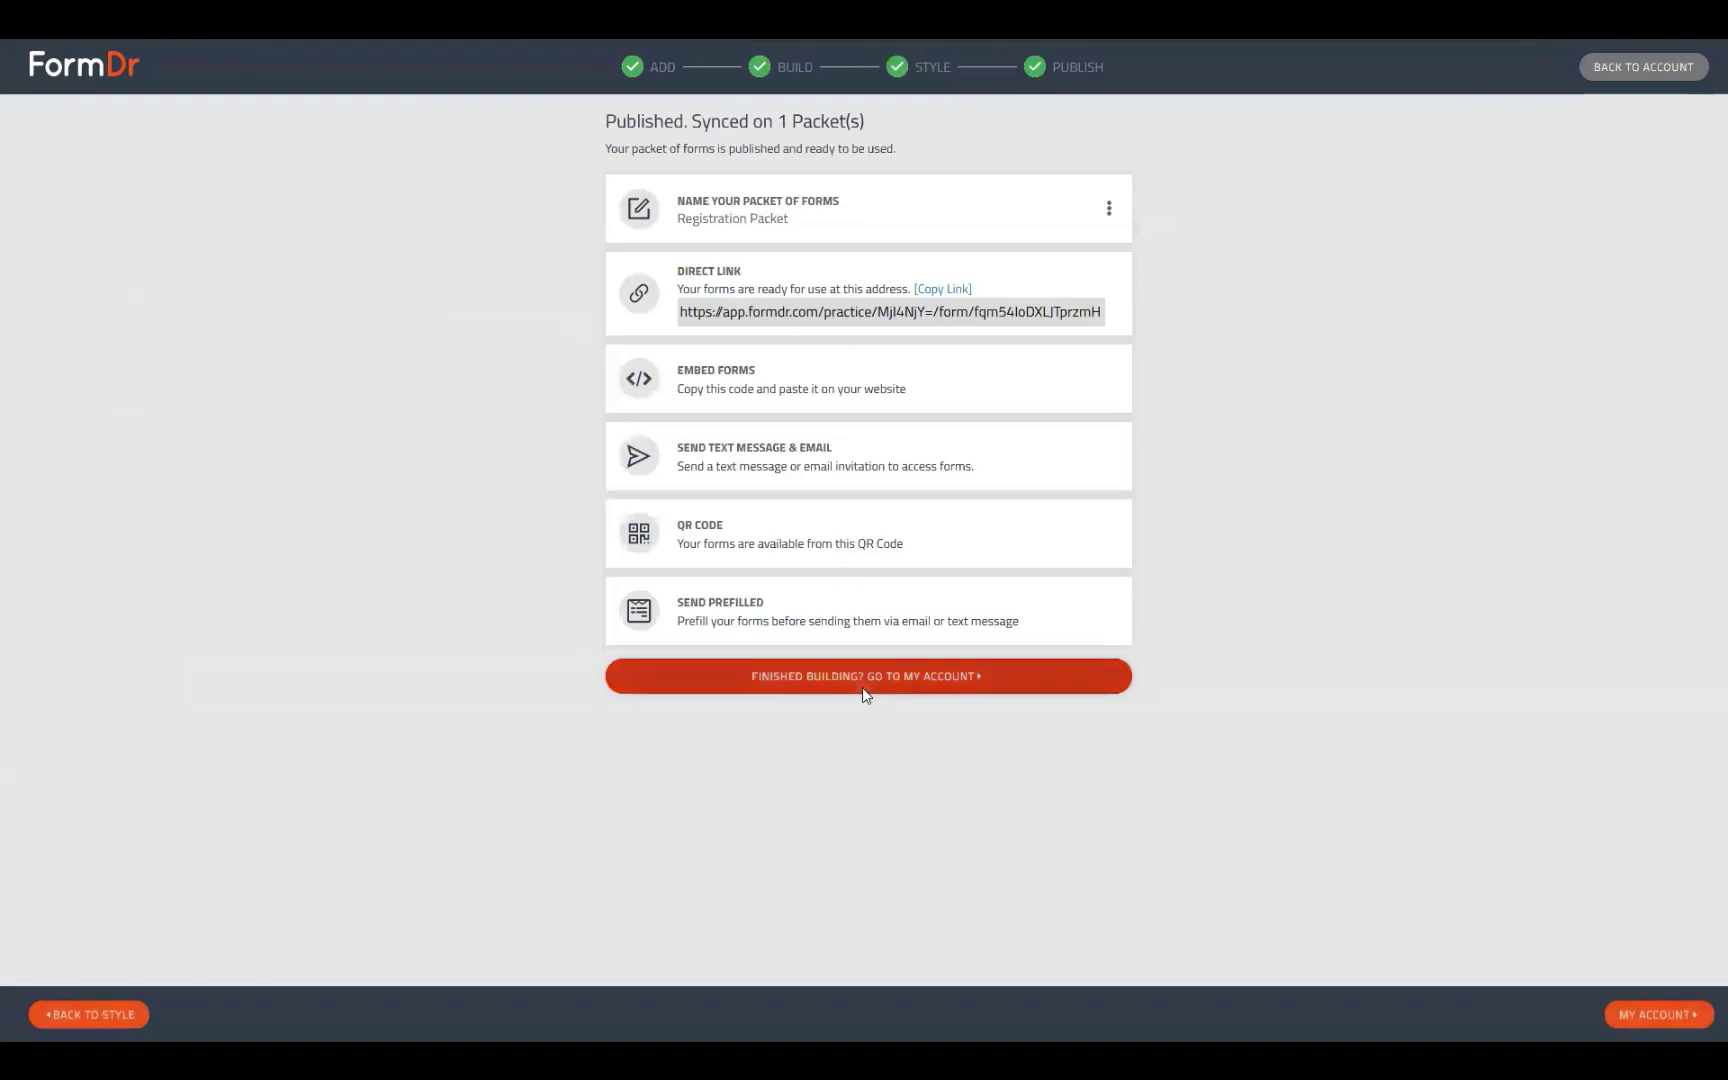
# Open the published Registration Packet from the account's packet list and examine the recipient rows in its Release form.
pyautogui.click(863, 686)
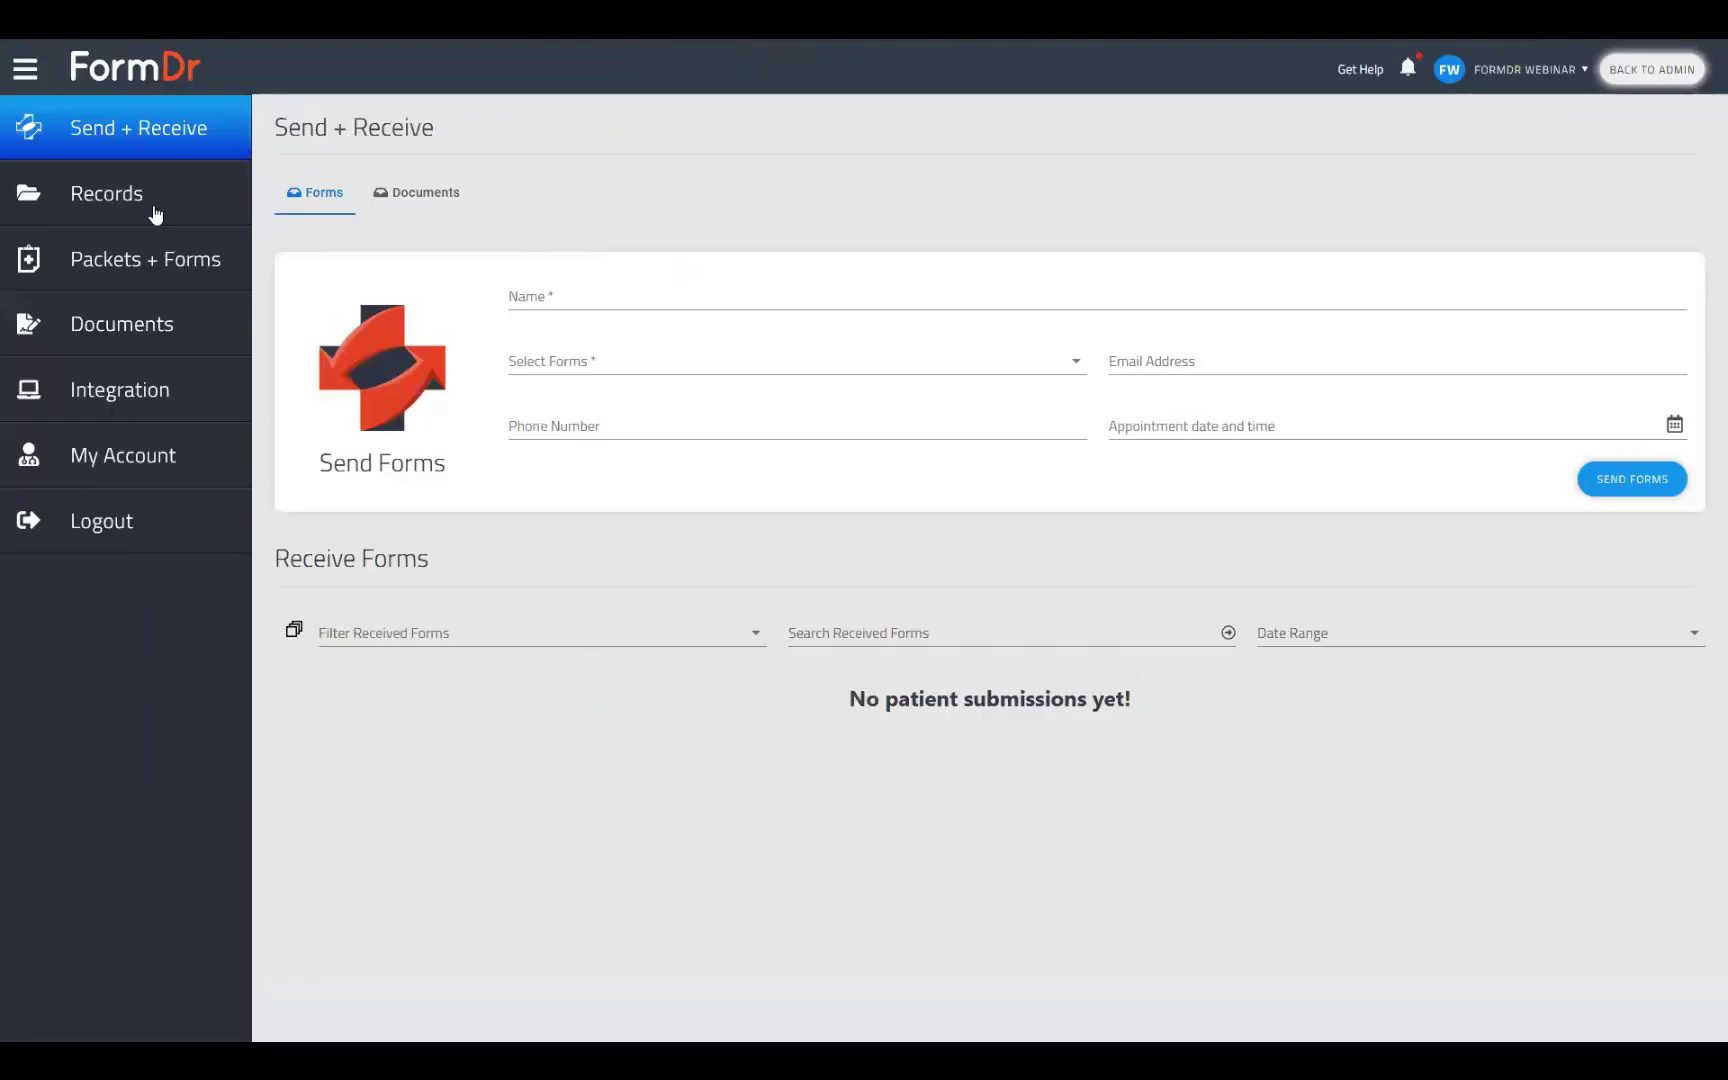
pyautogui.click(110, 283)
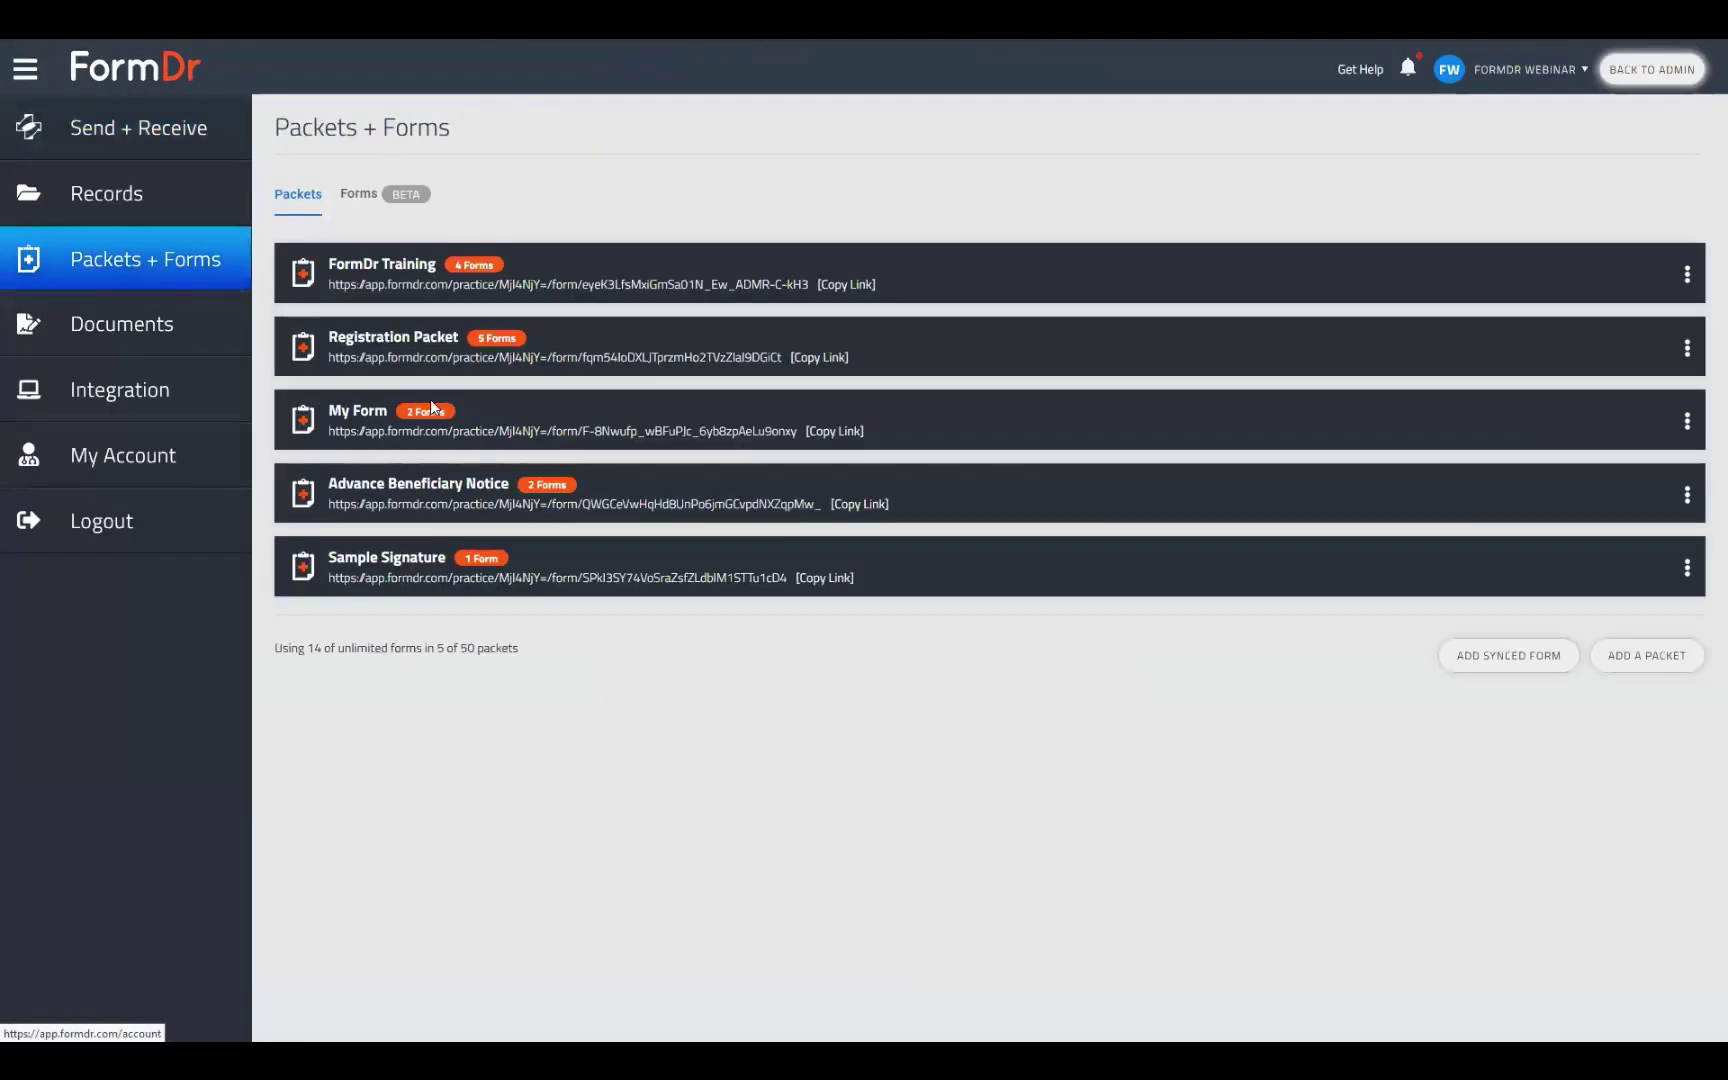
pyautogui.click(441, 360)
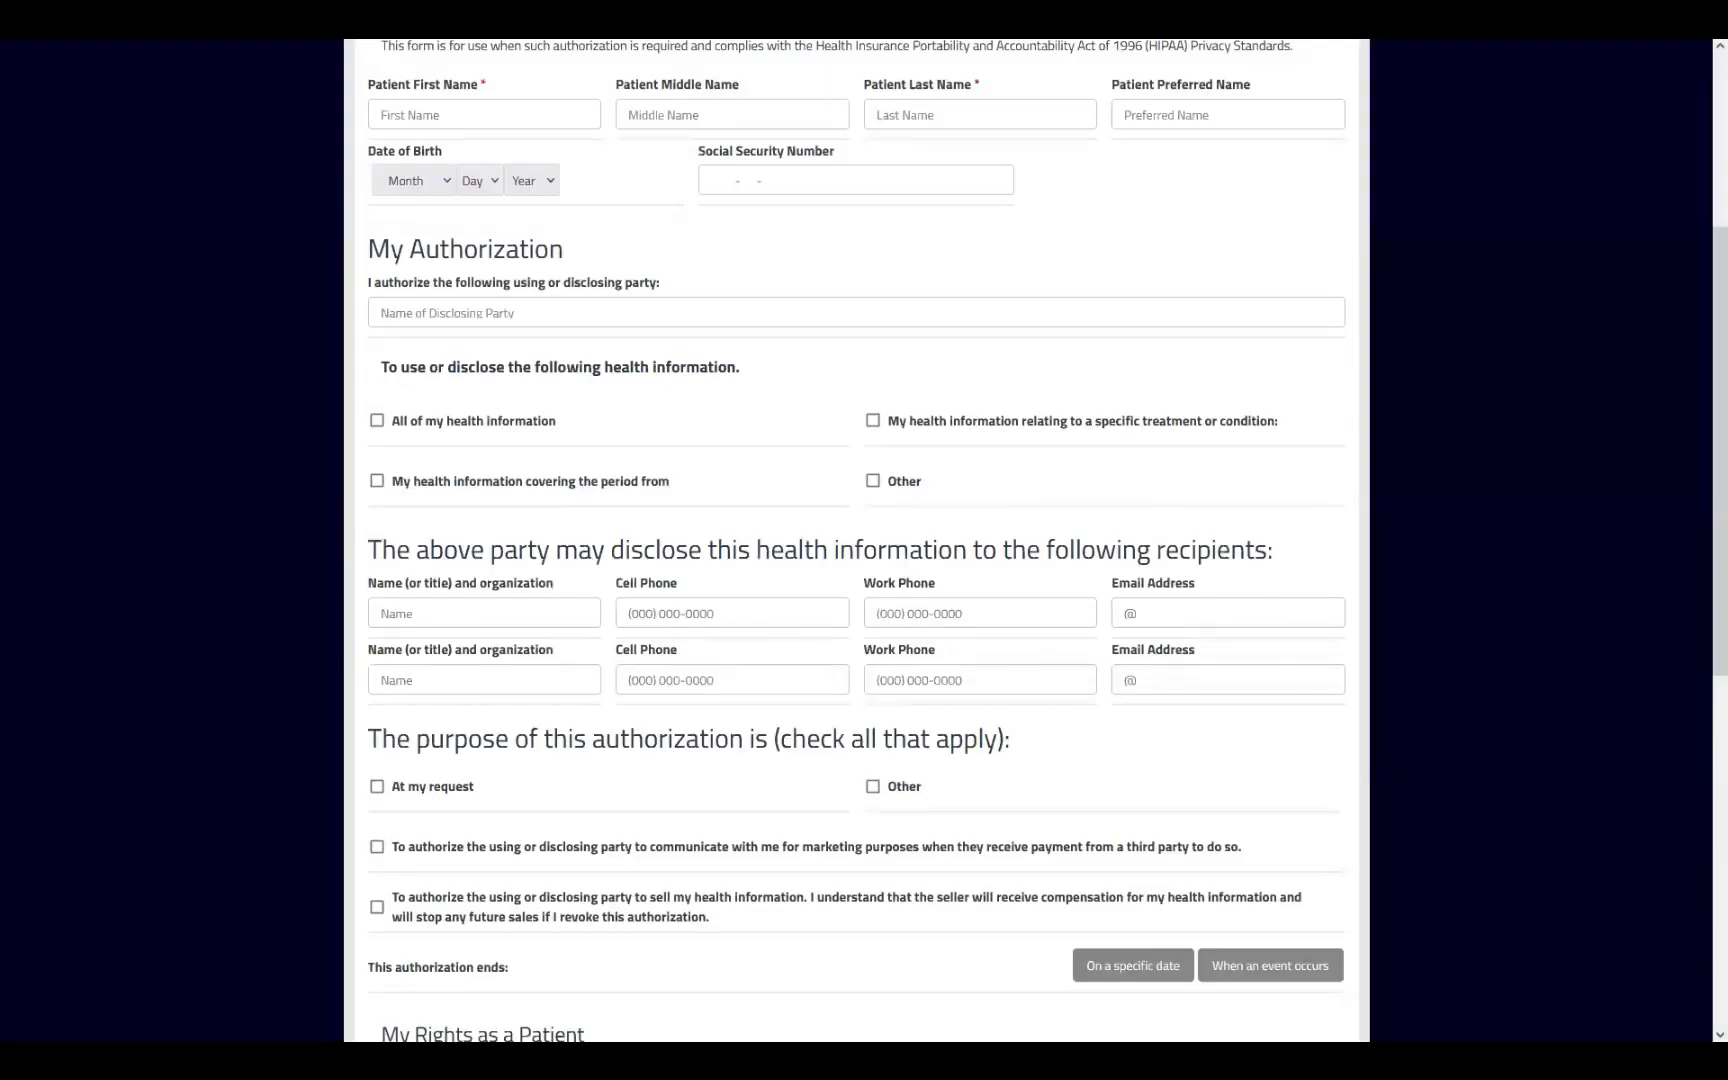
pyautogui.scroll(2, 856, 540)
pyautogui.scroll(-2, 856, 540)
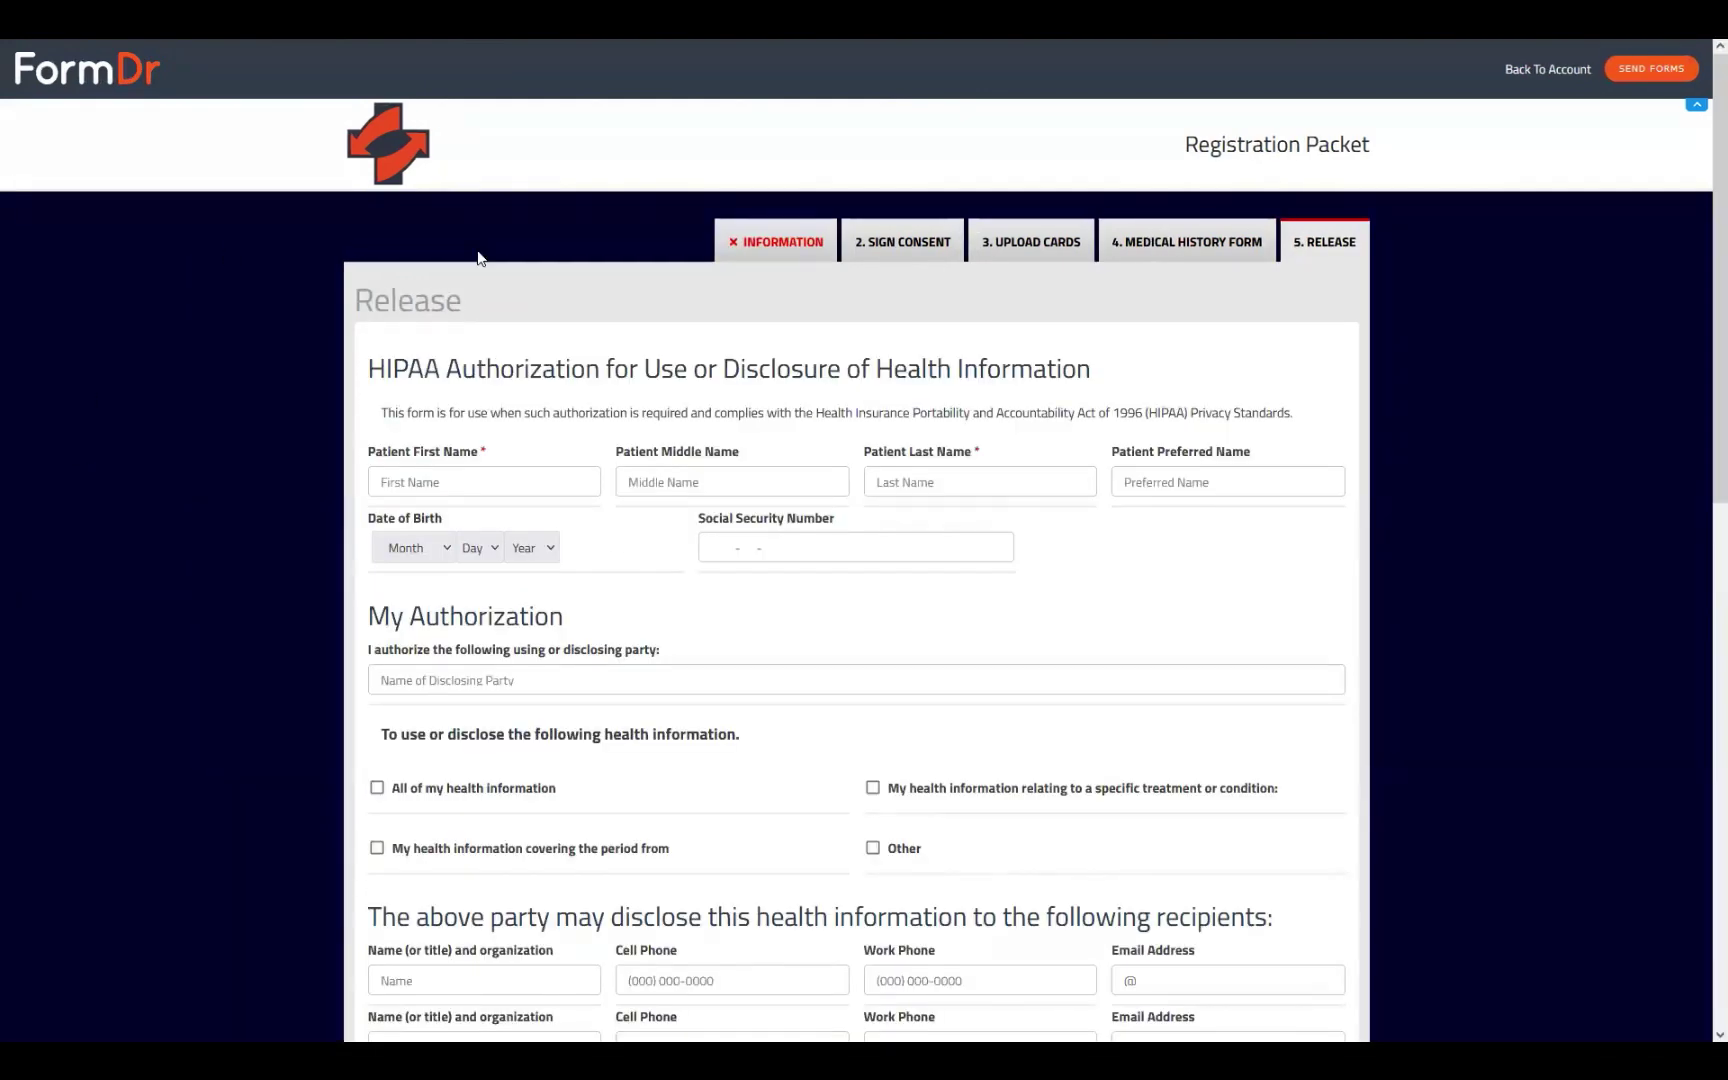
pyautogui.scroll(-4, 678, 434)
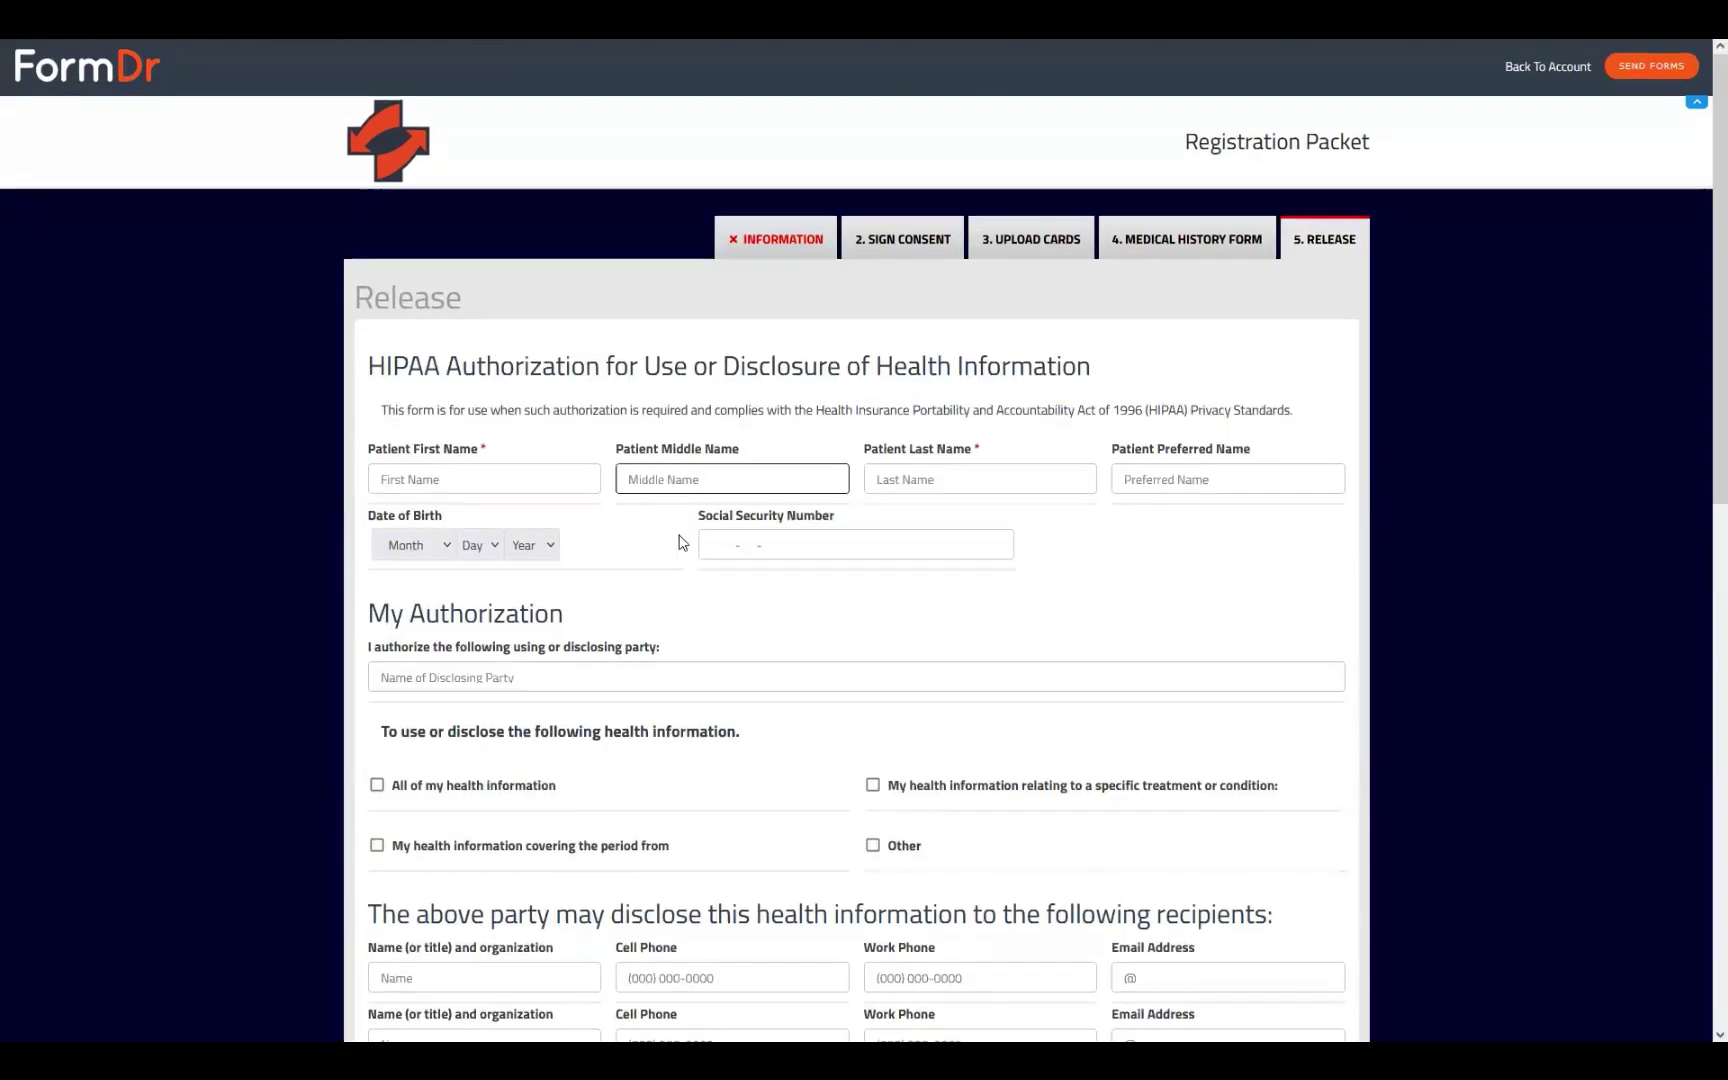
pyautogui.moveTo(381, 549); pyautogui.dragTo(458, 549)
pyautogui.moveTo(893, 610); pyautogui.dragTo(1335, 600)
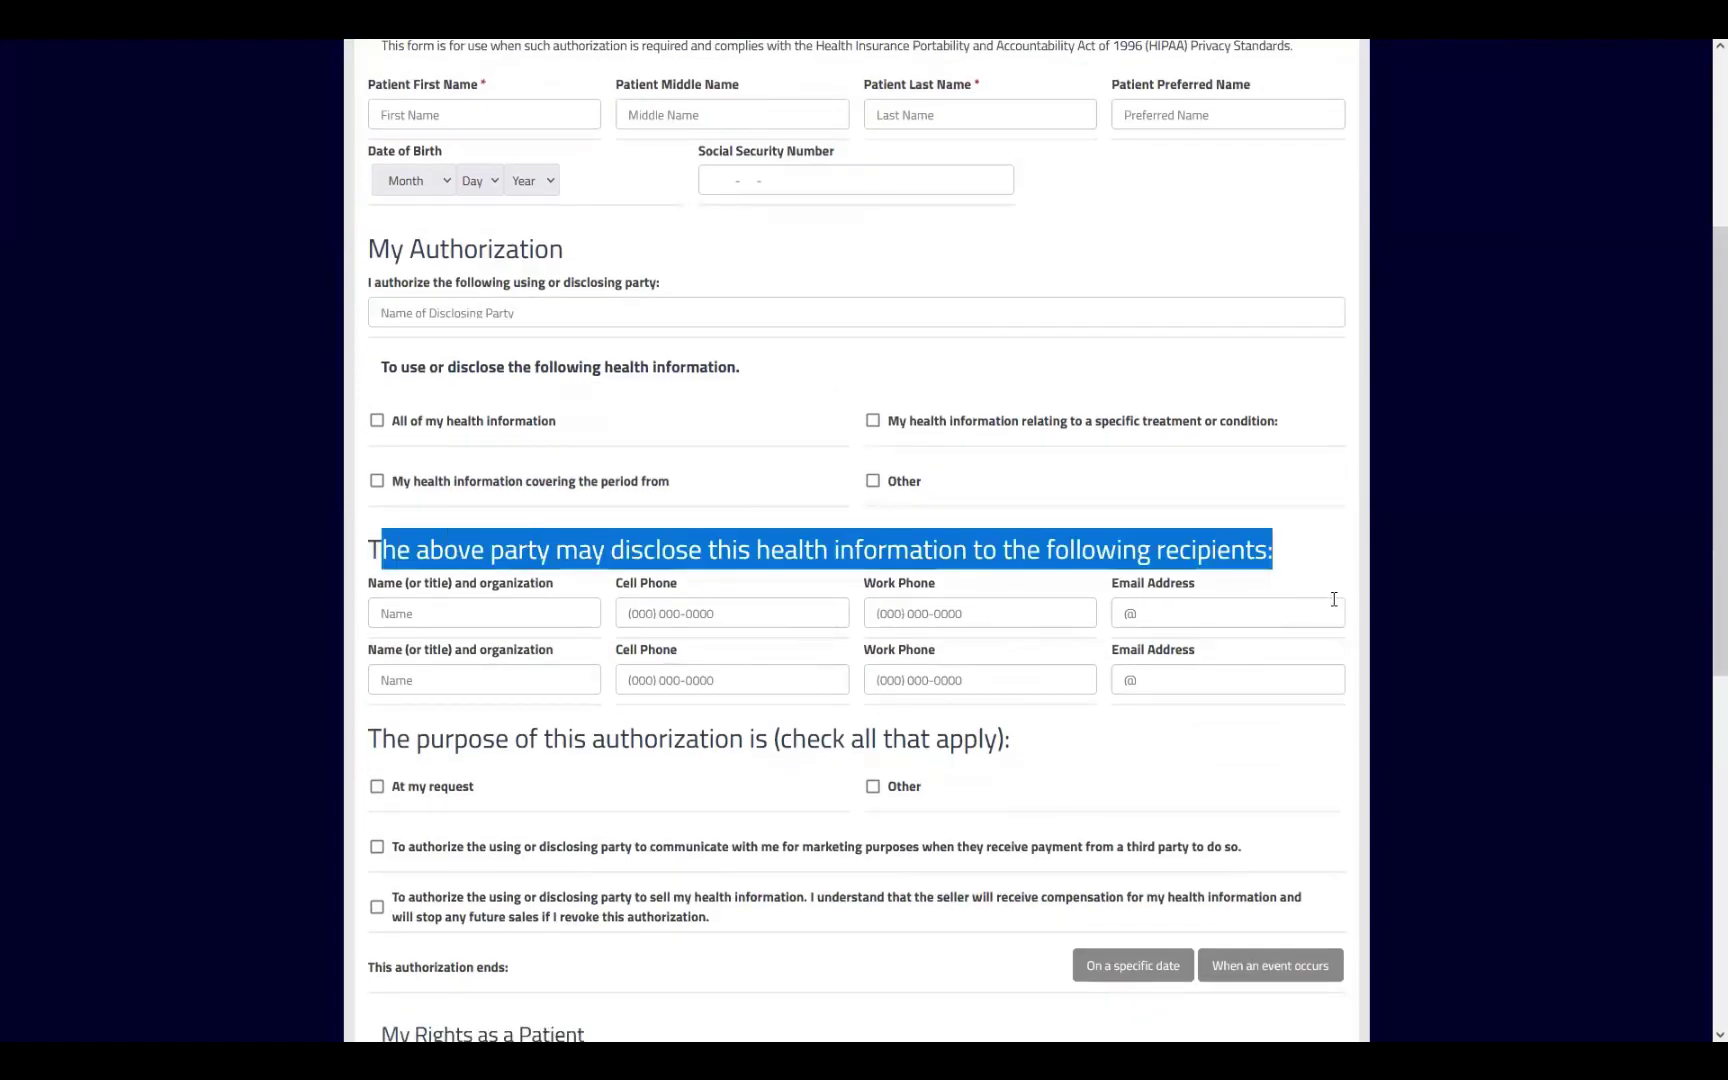
pyautogui.click(388, 520)
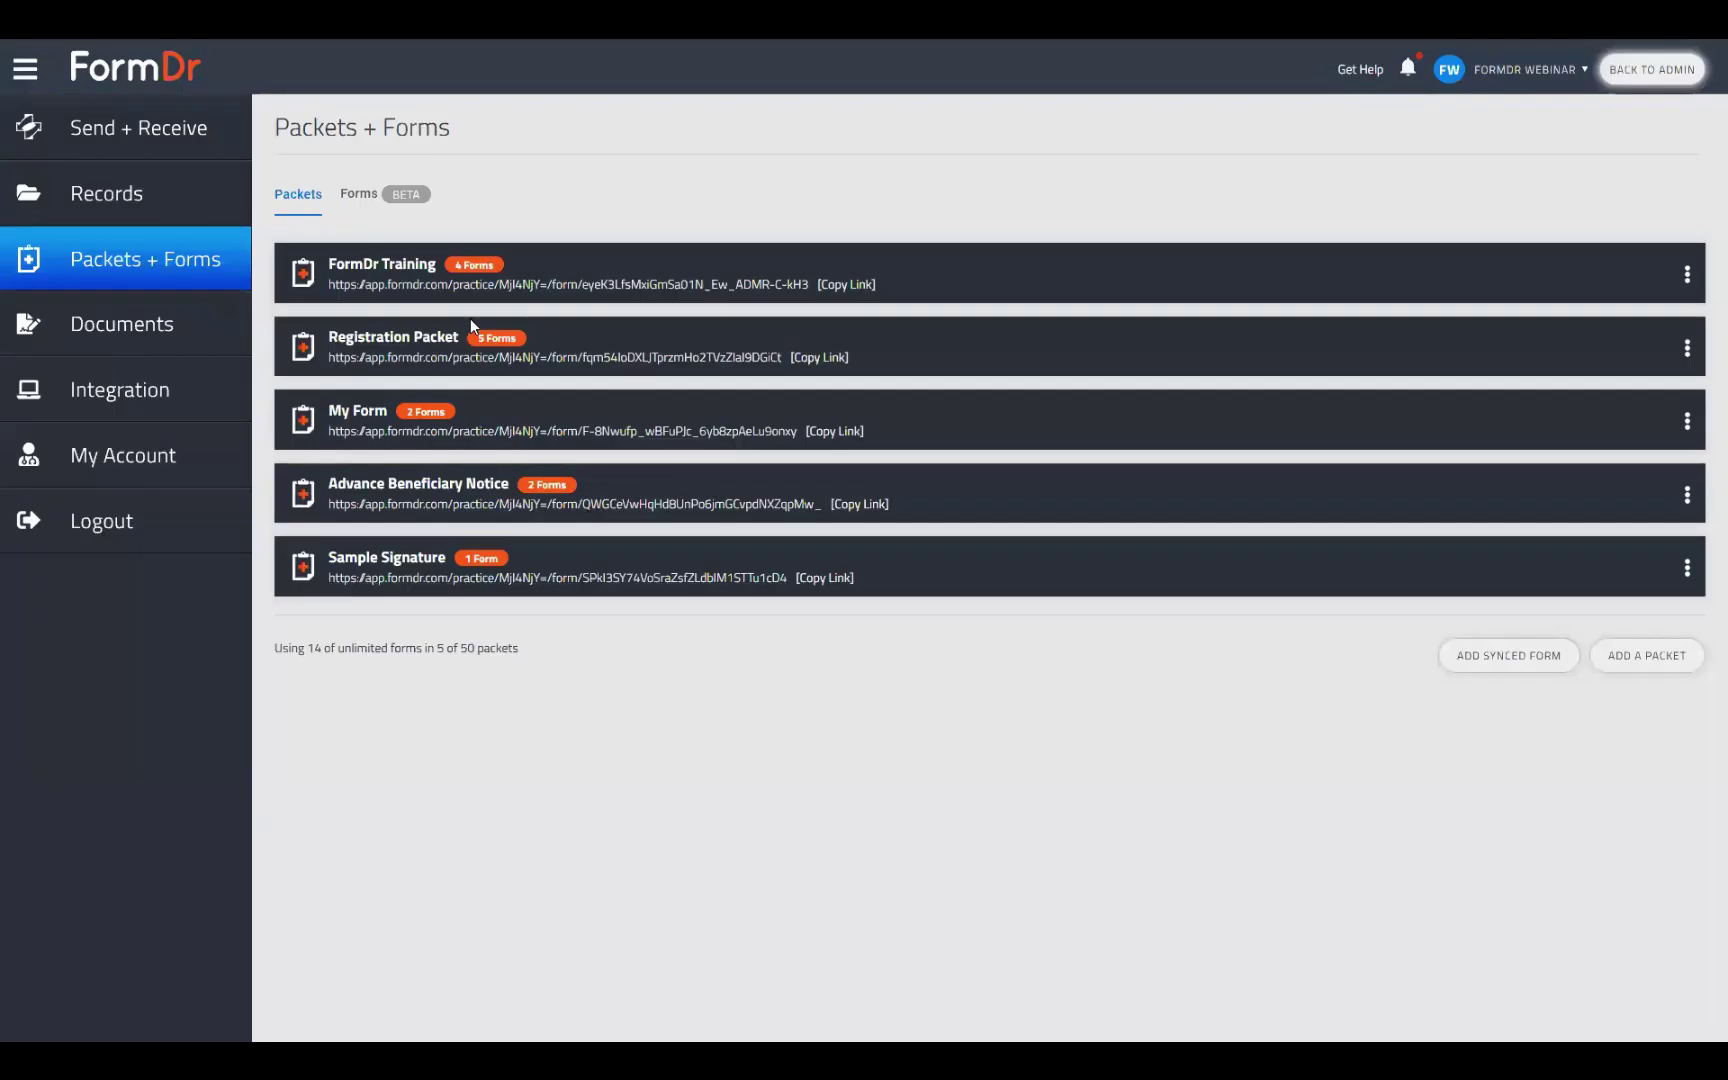
# Open the Release of Information synced form for editing and set the first recipient row to 2 columns.
pyautogui.click(358, 193)
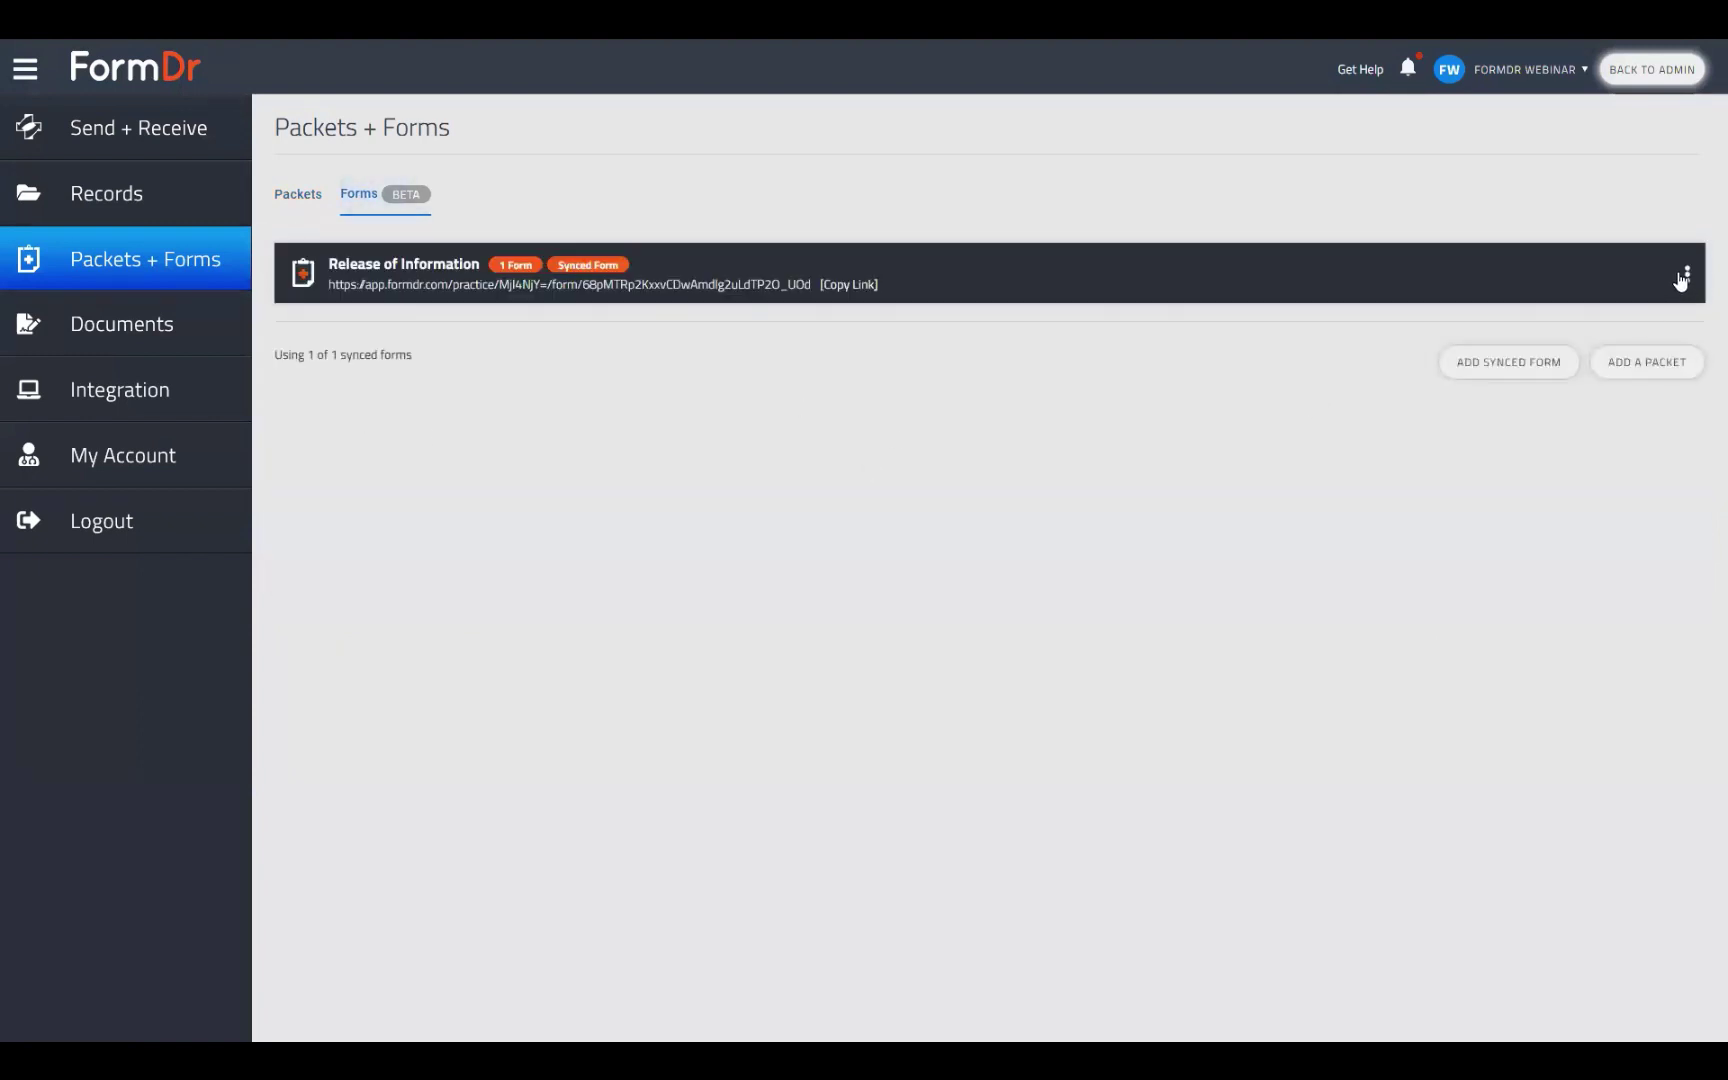
pyautogui.click(1685, 276)
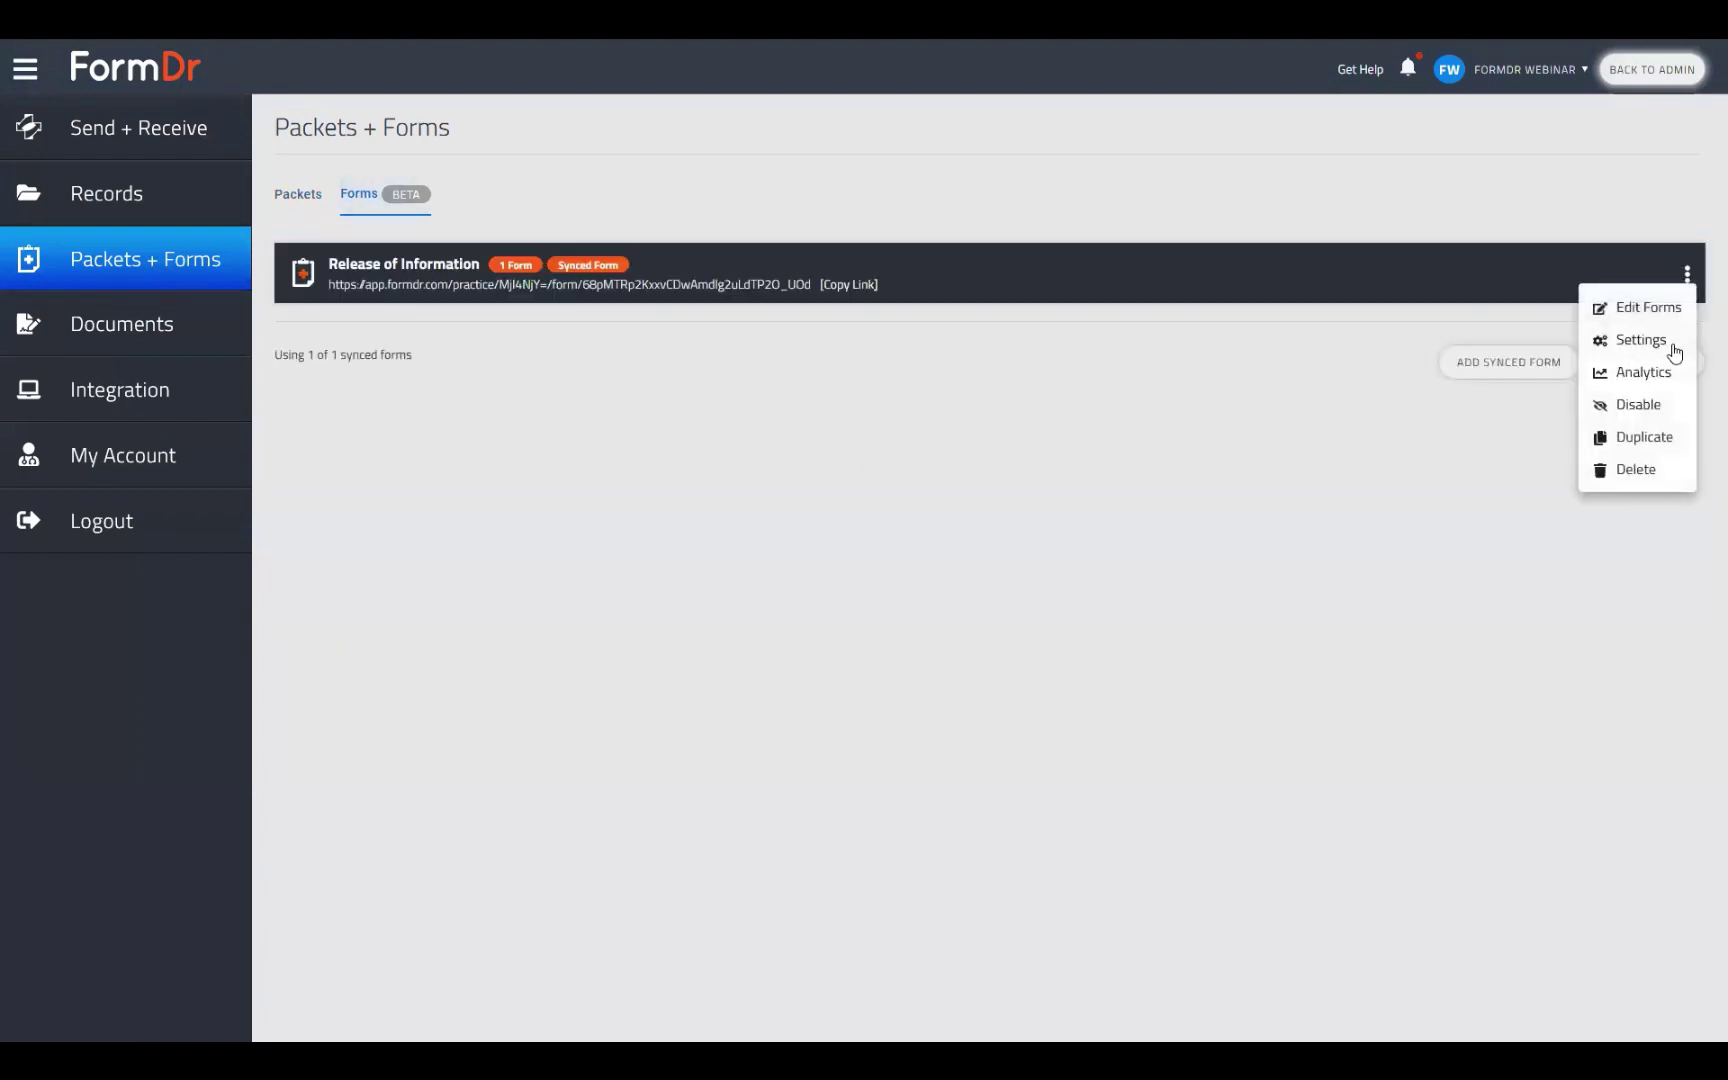
pyautogui.click(1656, 307)
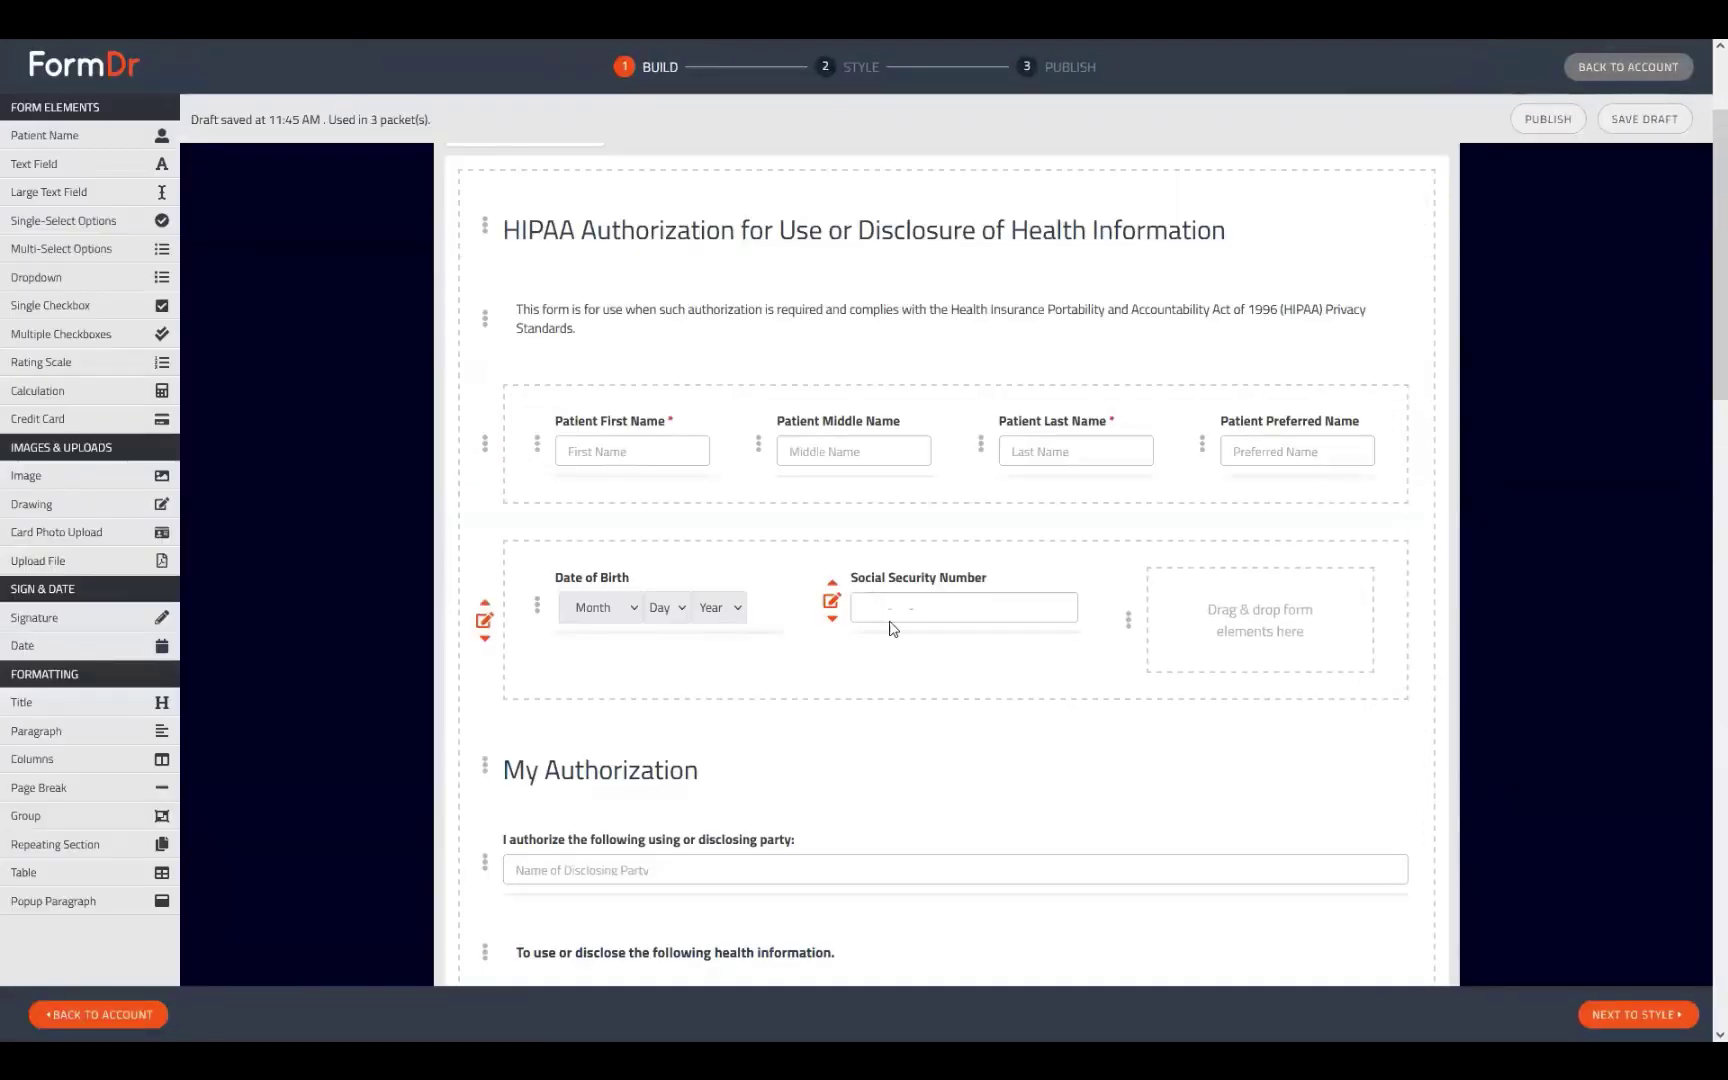
pyautogui.scroll(-7, 883, 632)
pyautogui.scroll(-2, 855, 617)
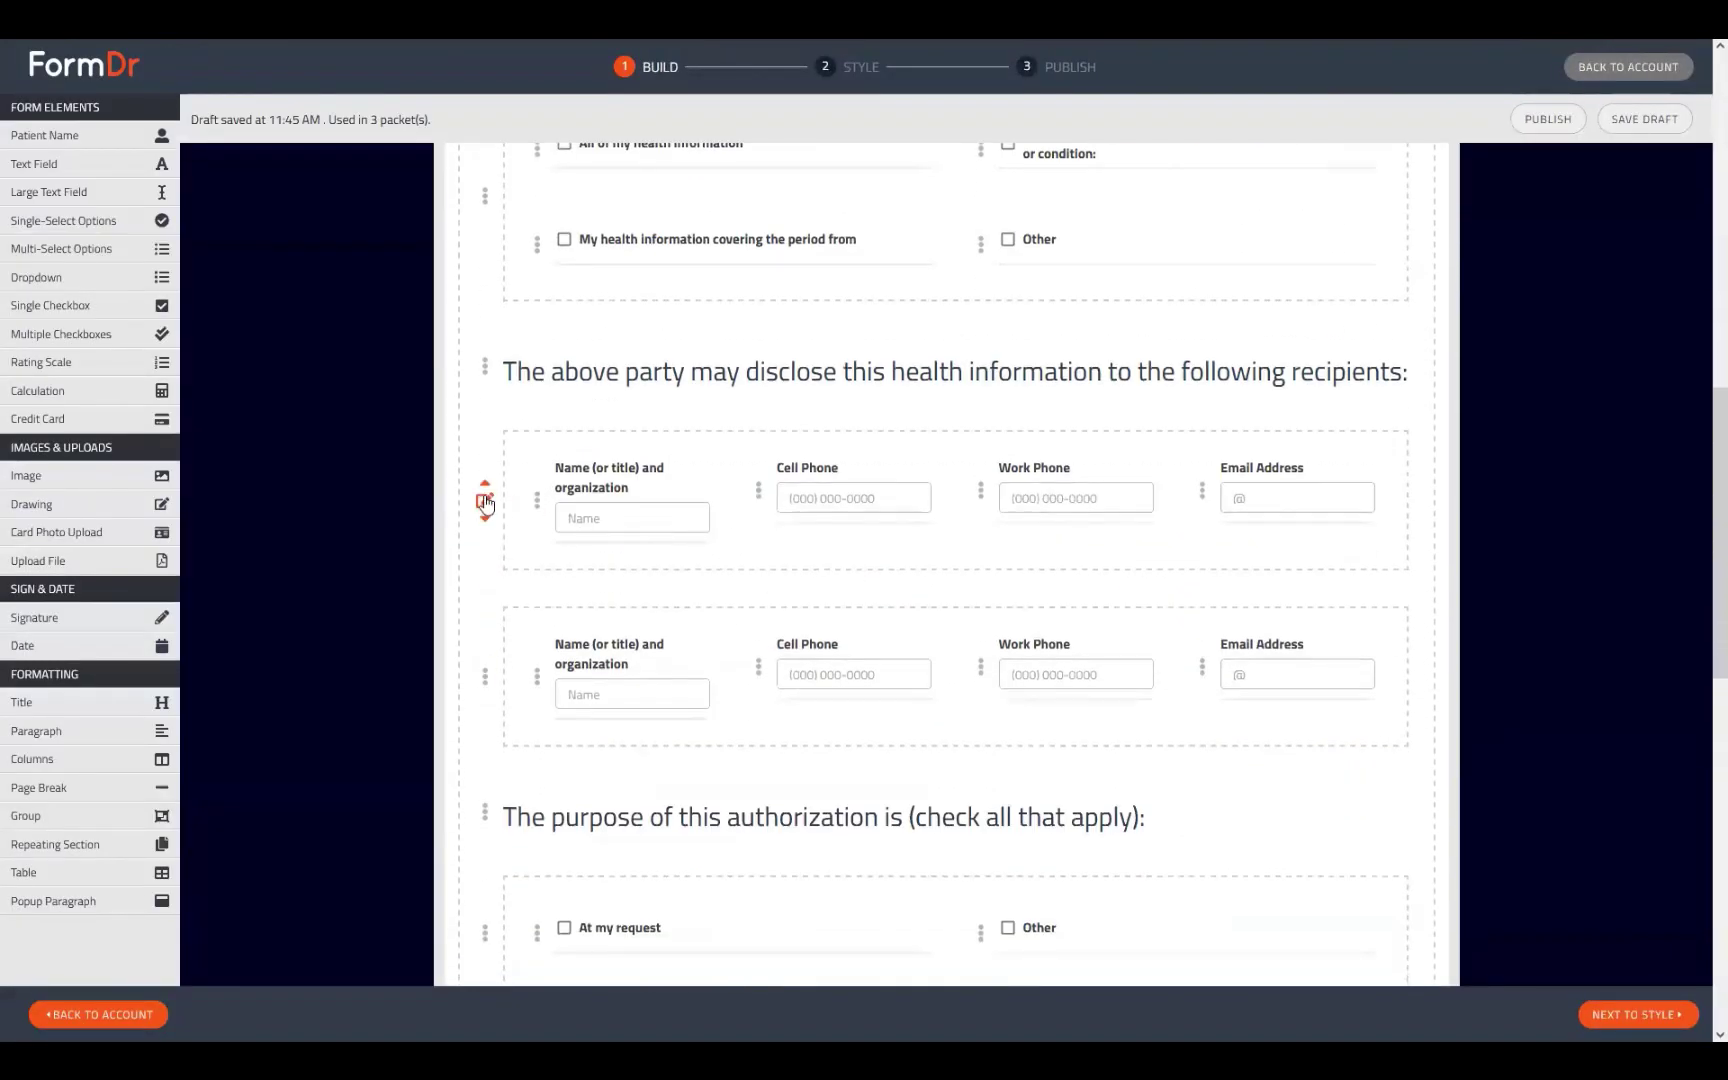
pyautogui.click(484, 500)
pyautogui.click(634, 649)
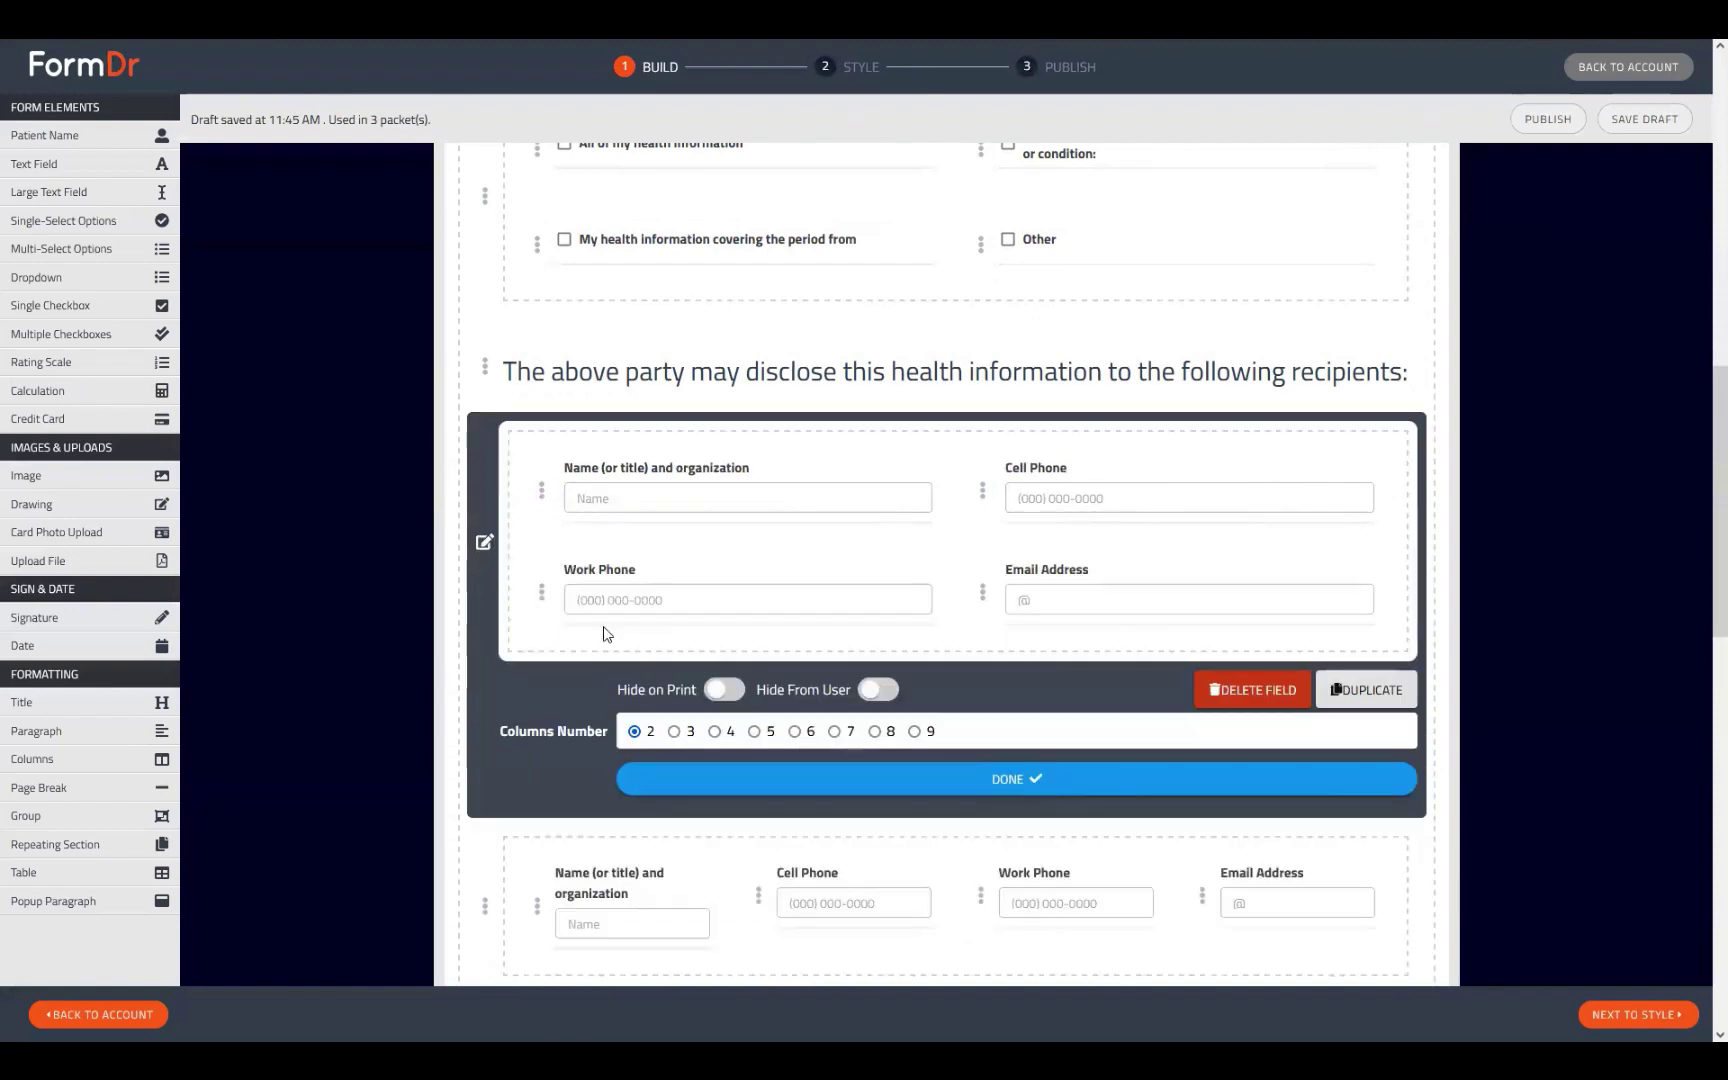
pyautogui.click(484, 542)
pyautogui.scroll(-1, 549, 630)
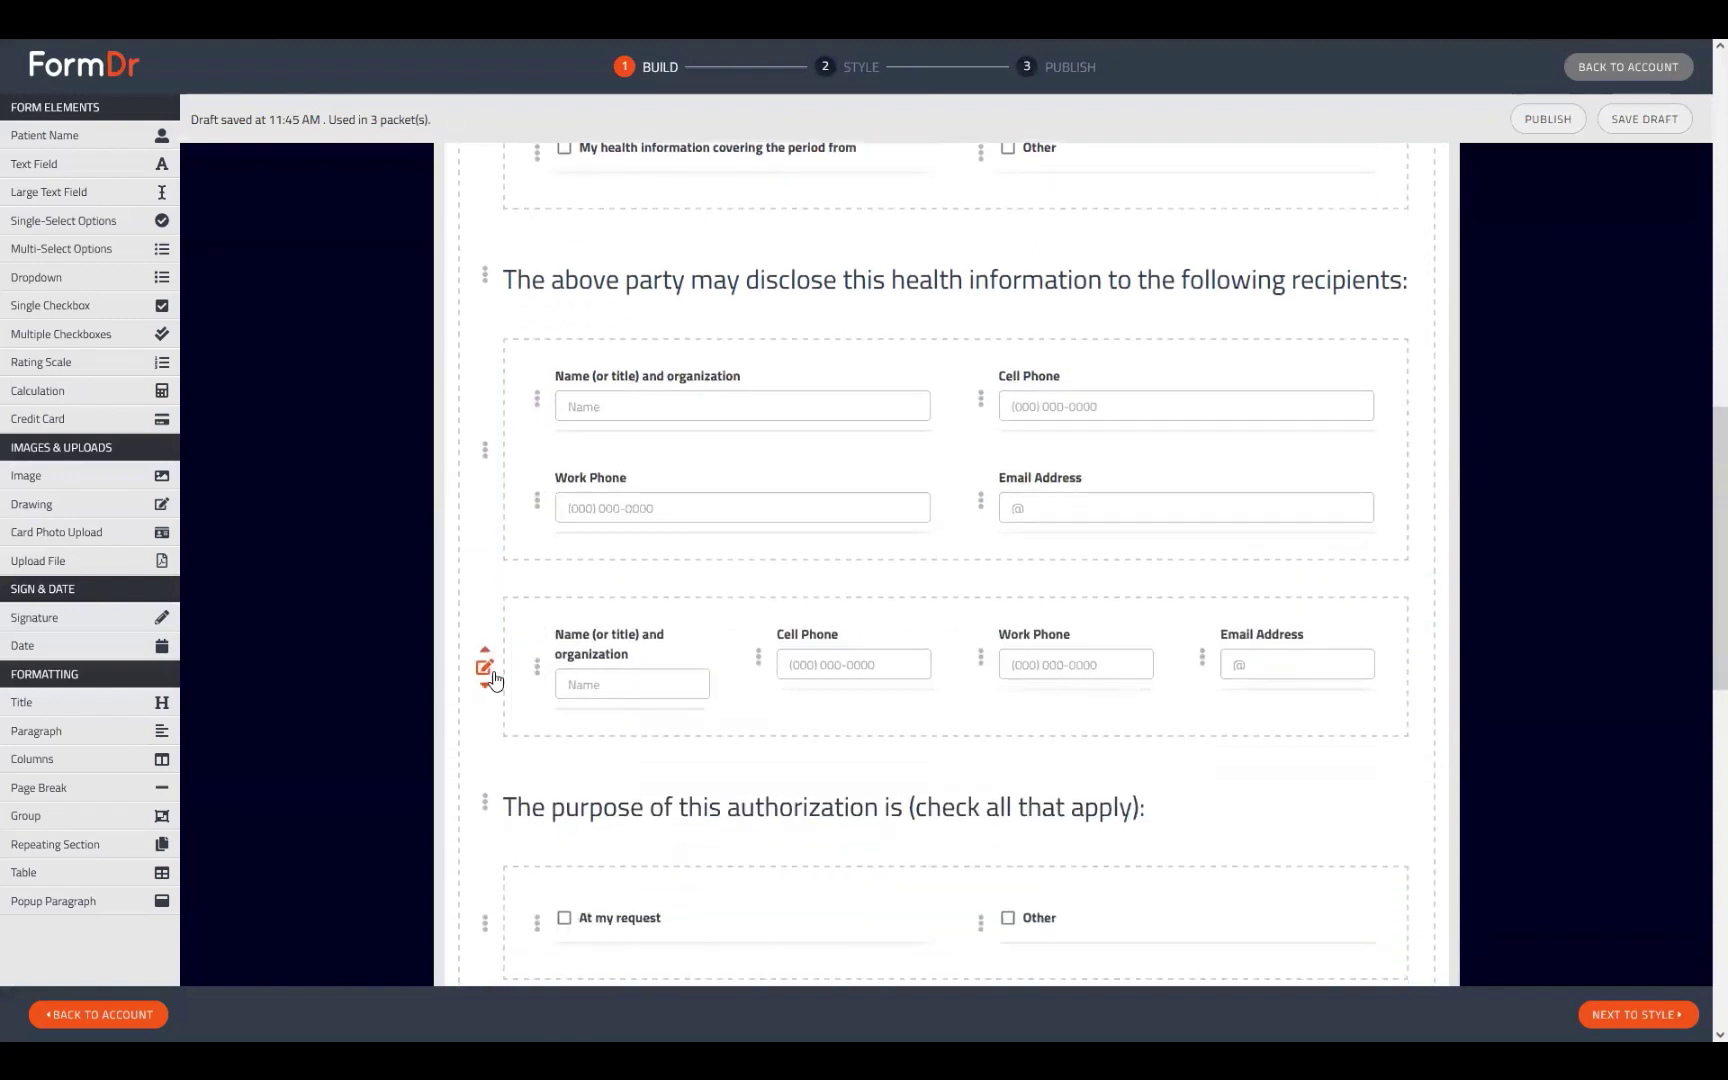
# Set the second recipient row to 2 columns and duplicate it to add a third recipient block.
pyautogui.click(484, 666)
pyautogui.click(649, 632)
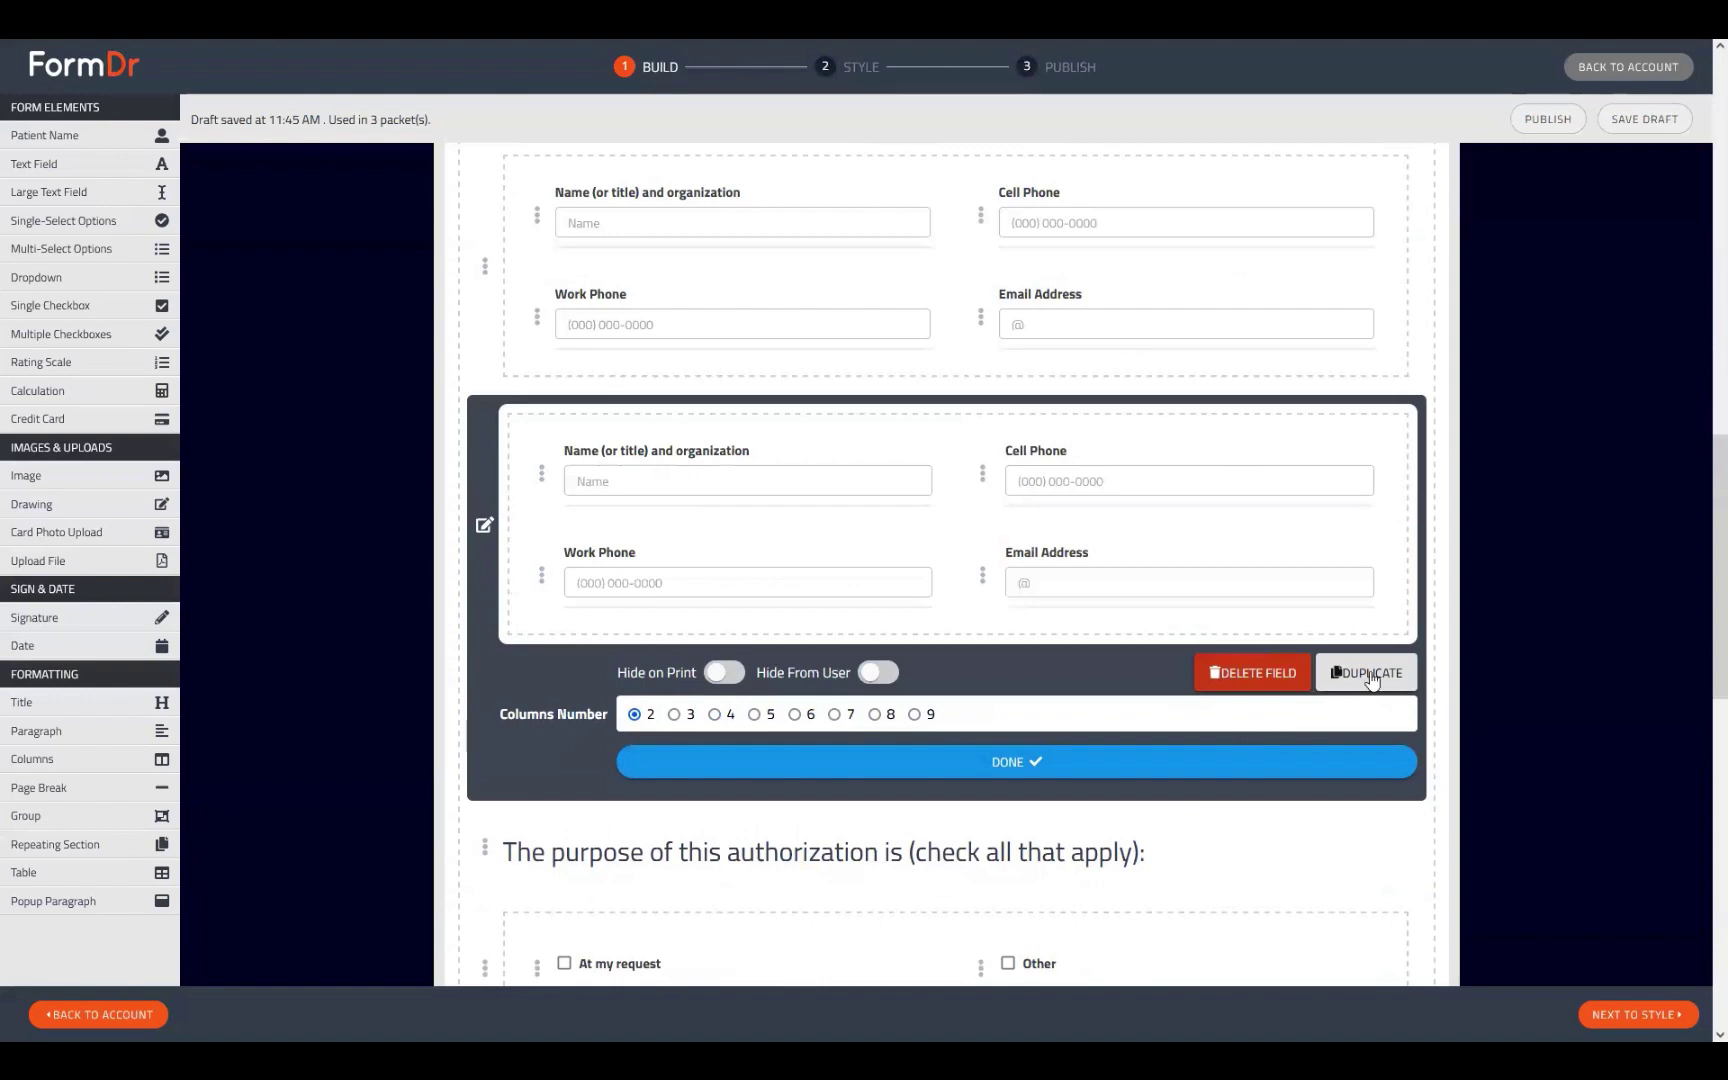
pyautogui.click(1012, 763)
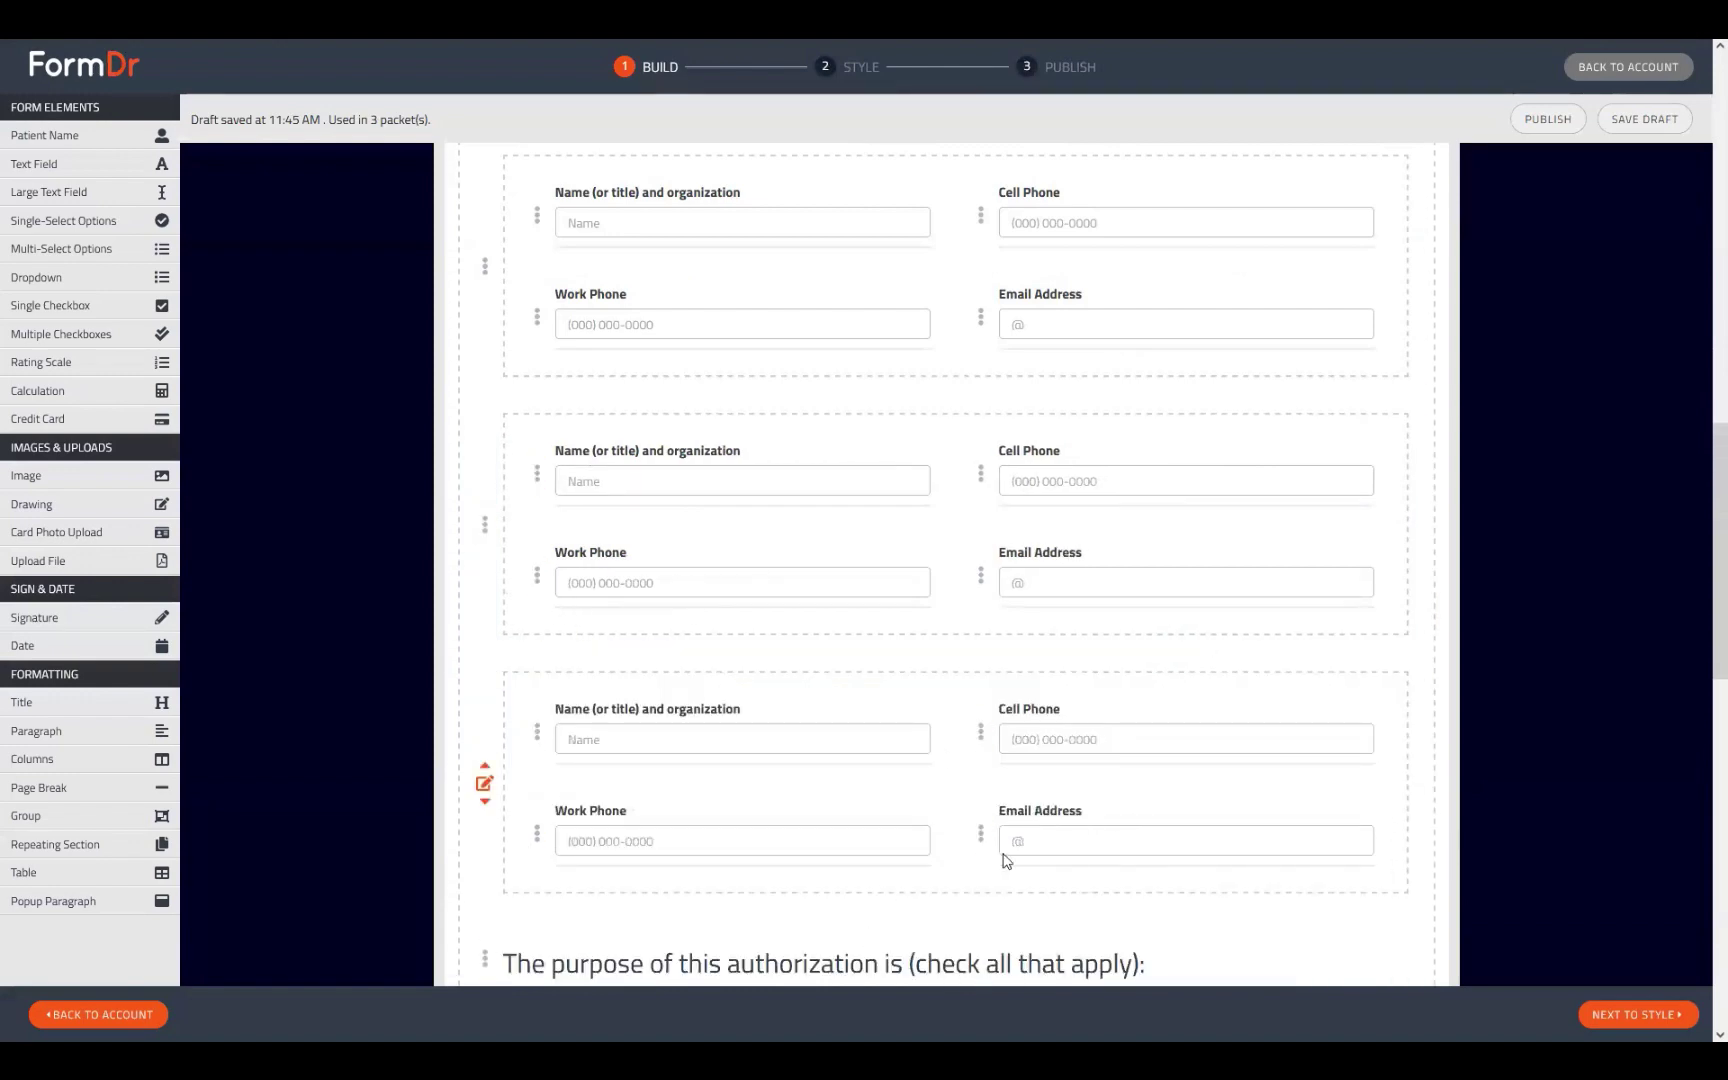
# Publish the edited Release of Information synced form and return to the account.
pyautogui.click(1612, 1014)
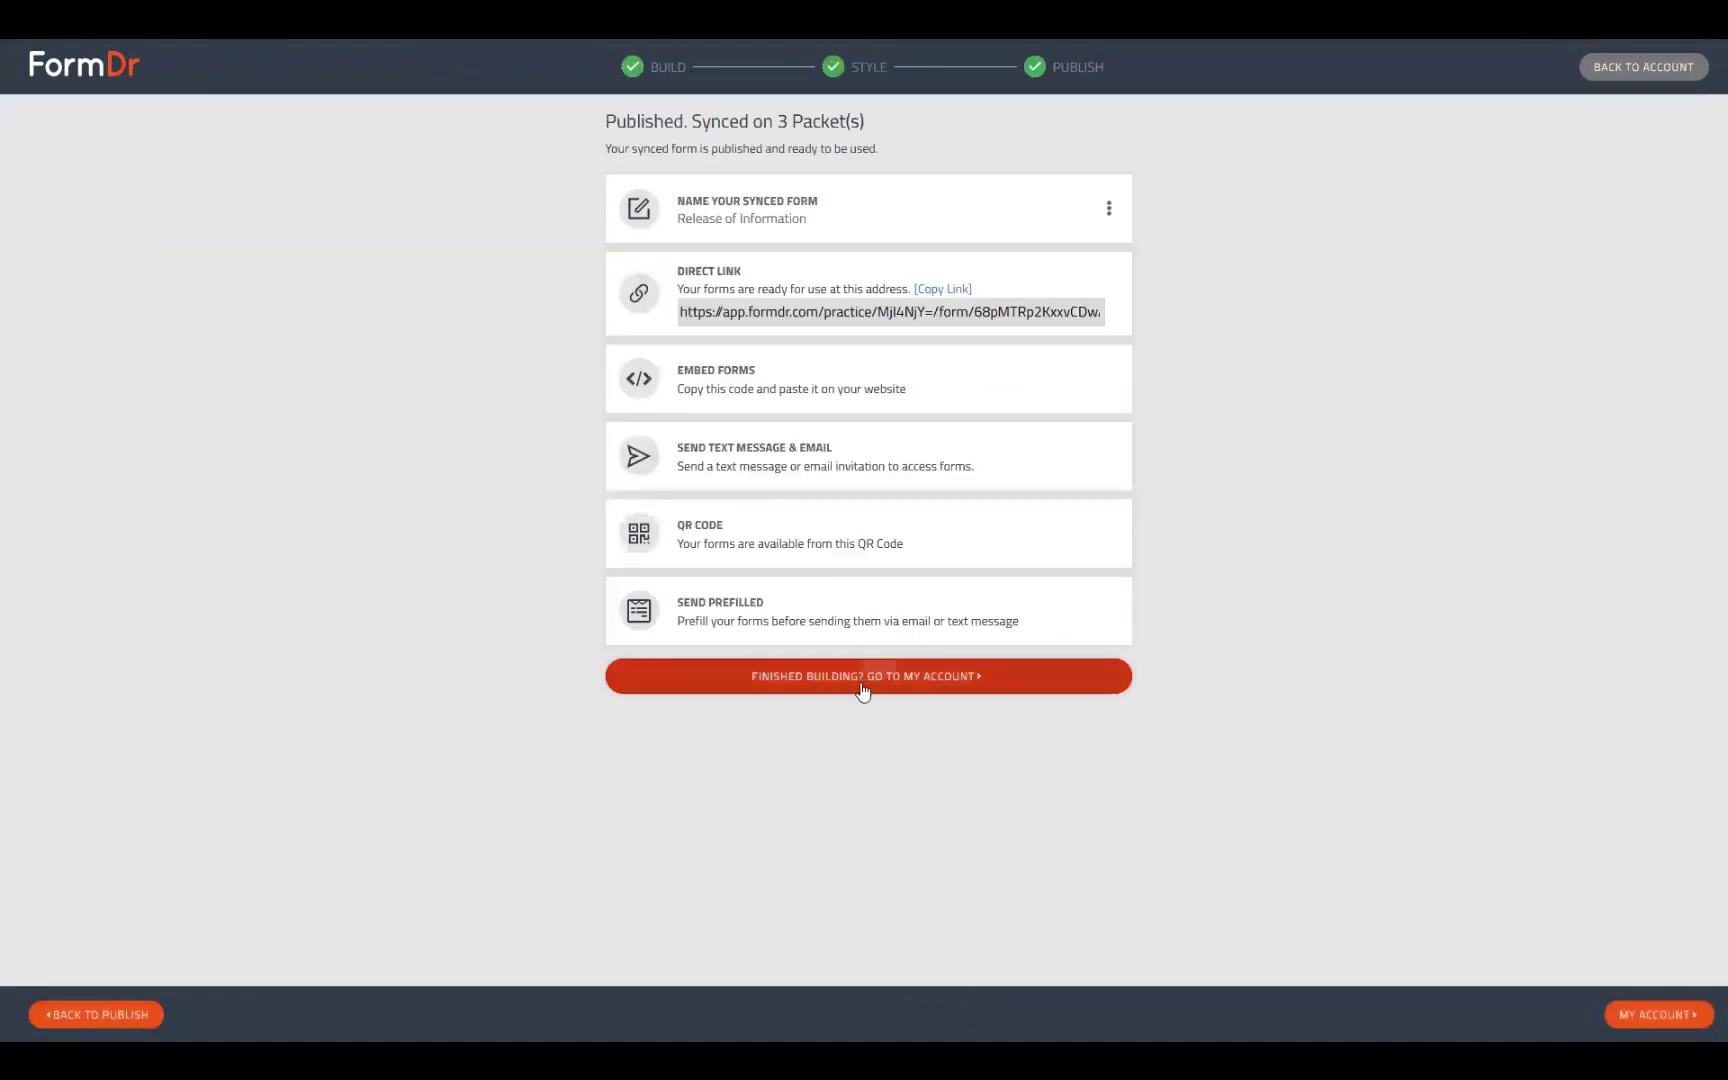
pyautogui.click(860, 683)
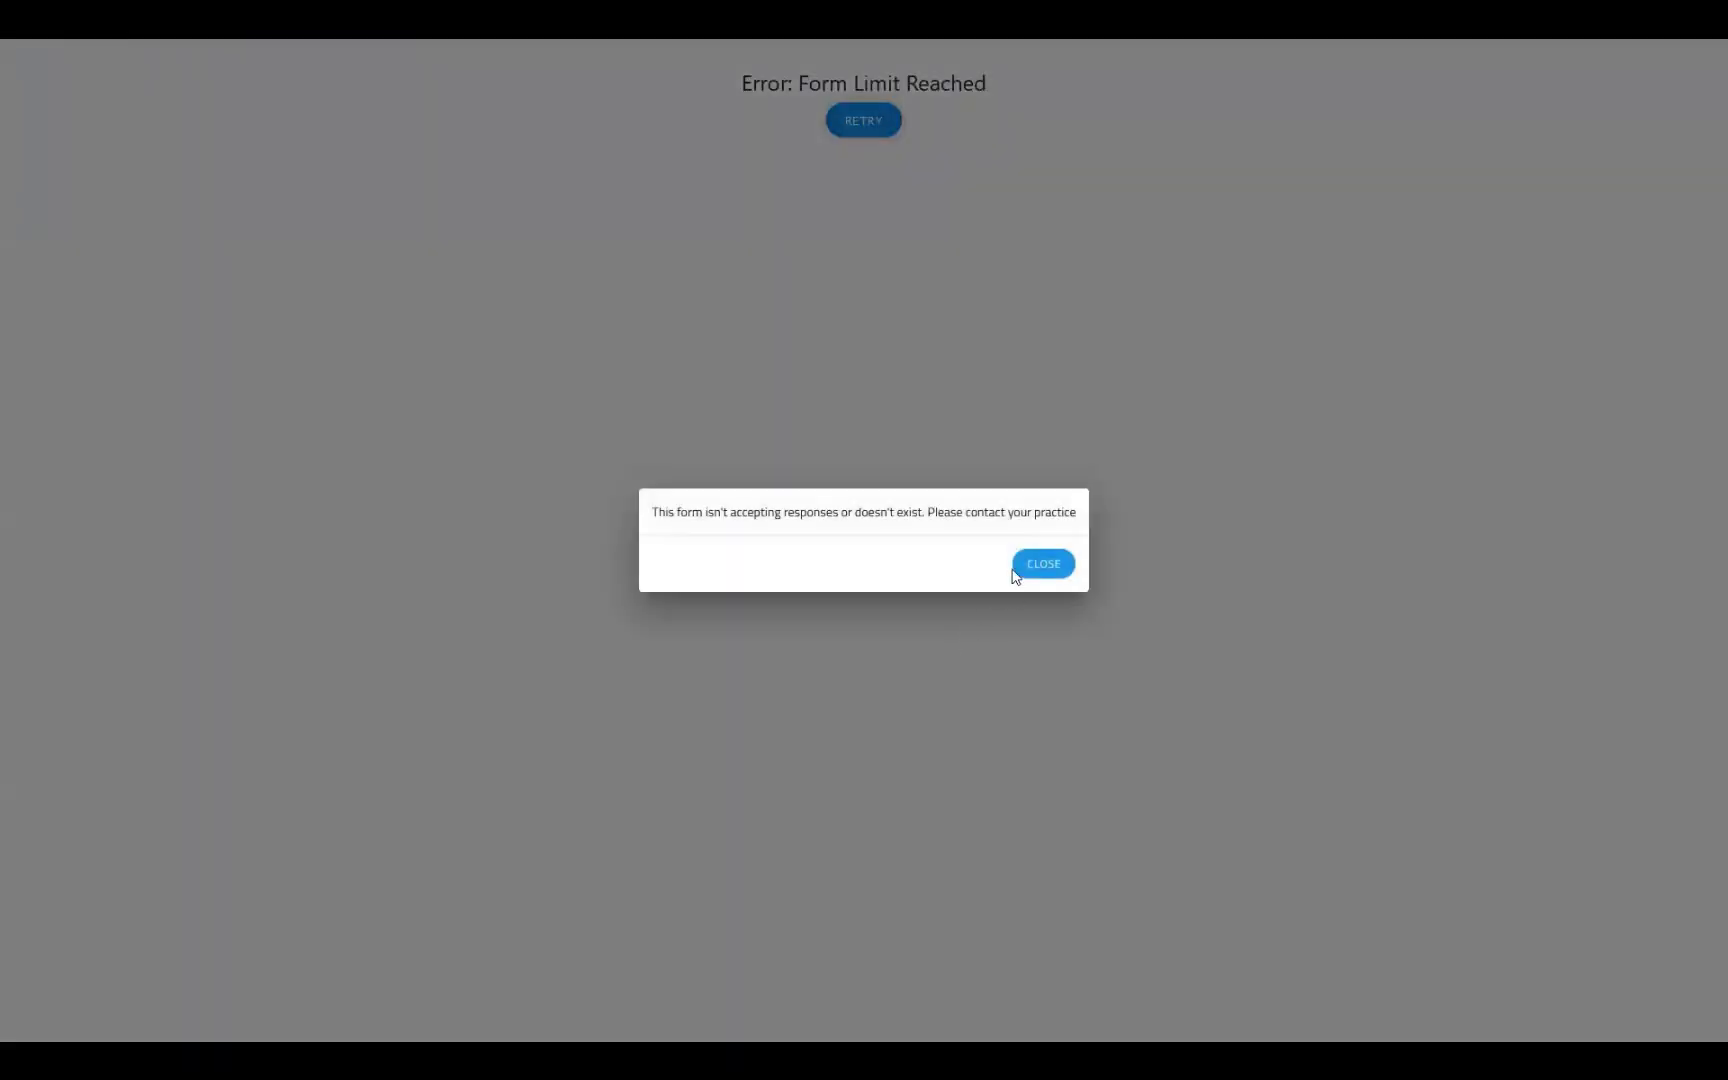
# Reload the packet page that shows the form error and check the recipients section of its Release form.
pyautogui.click(1022, 568)
pyautogui.click(247, 25)
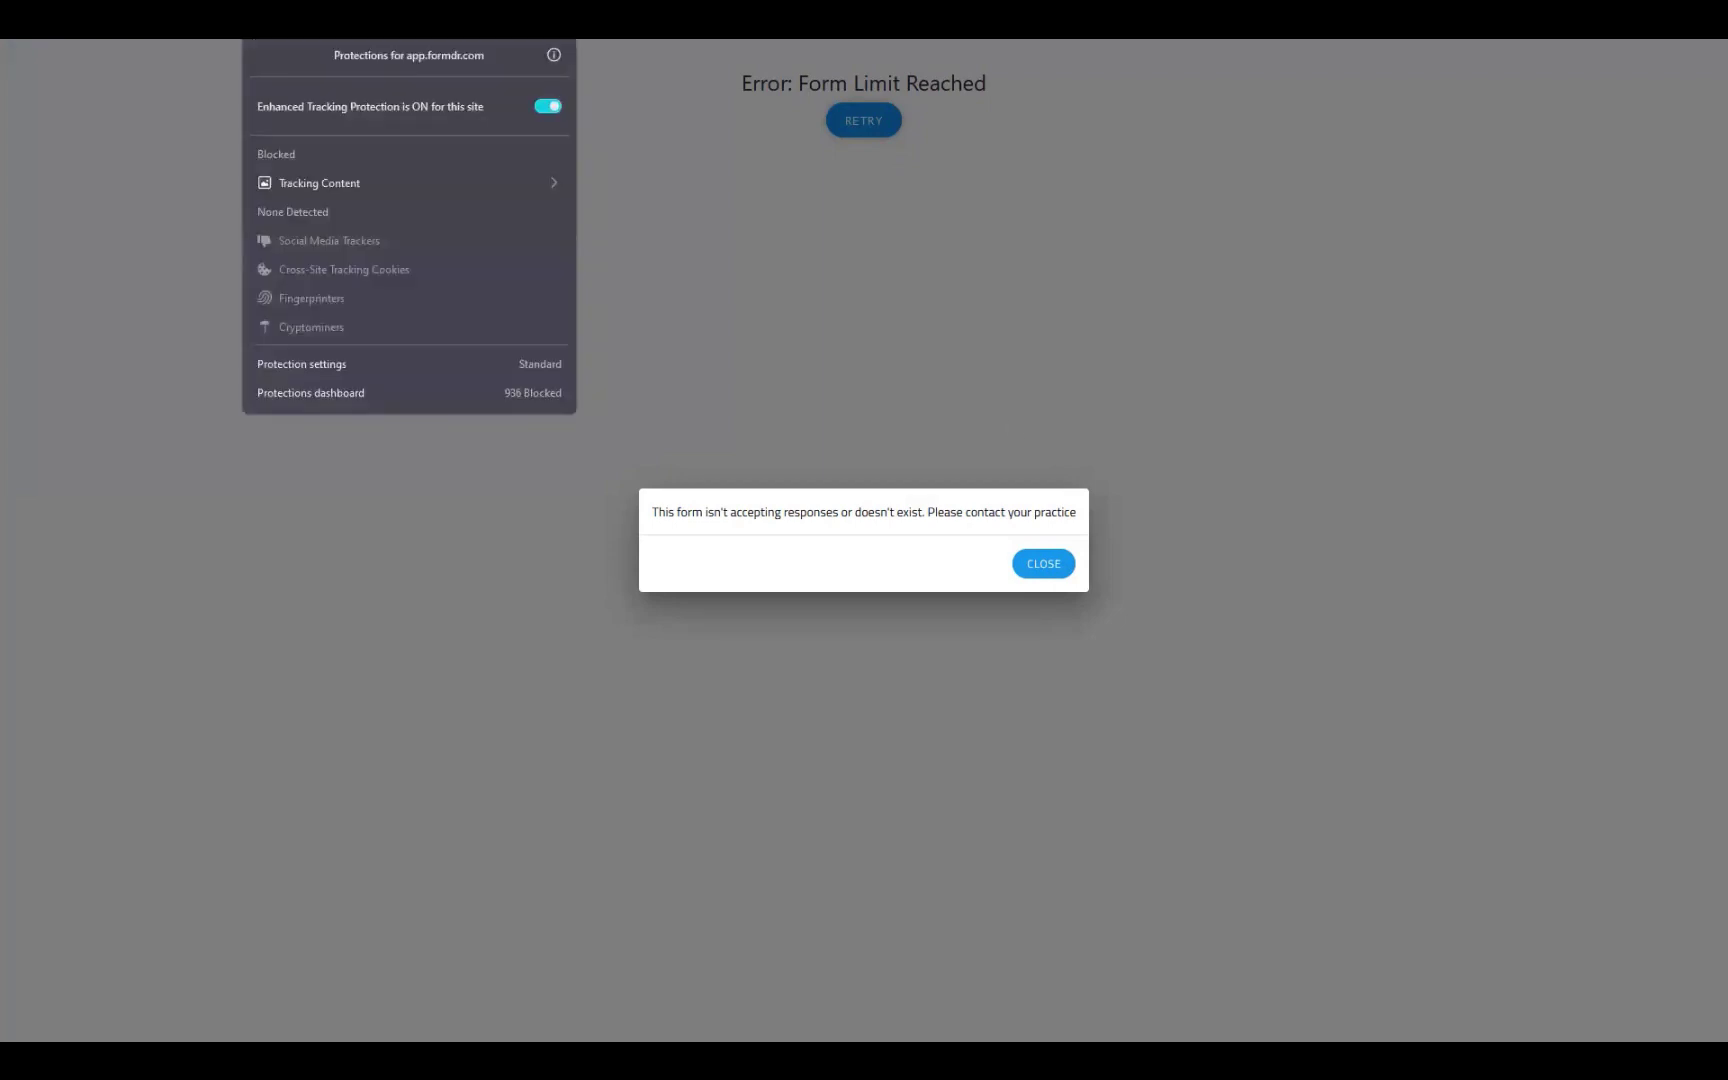
pyautogui.click(141, 37)
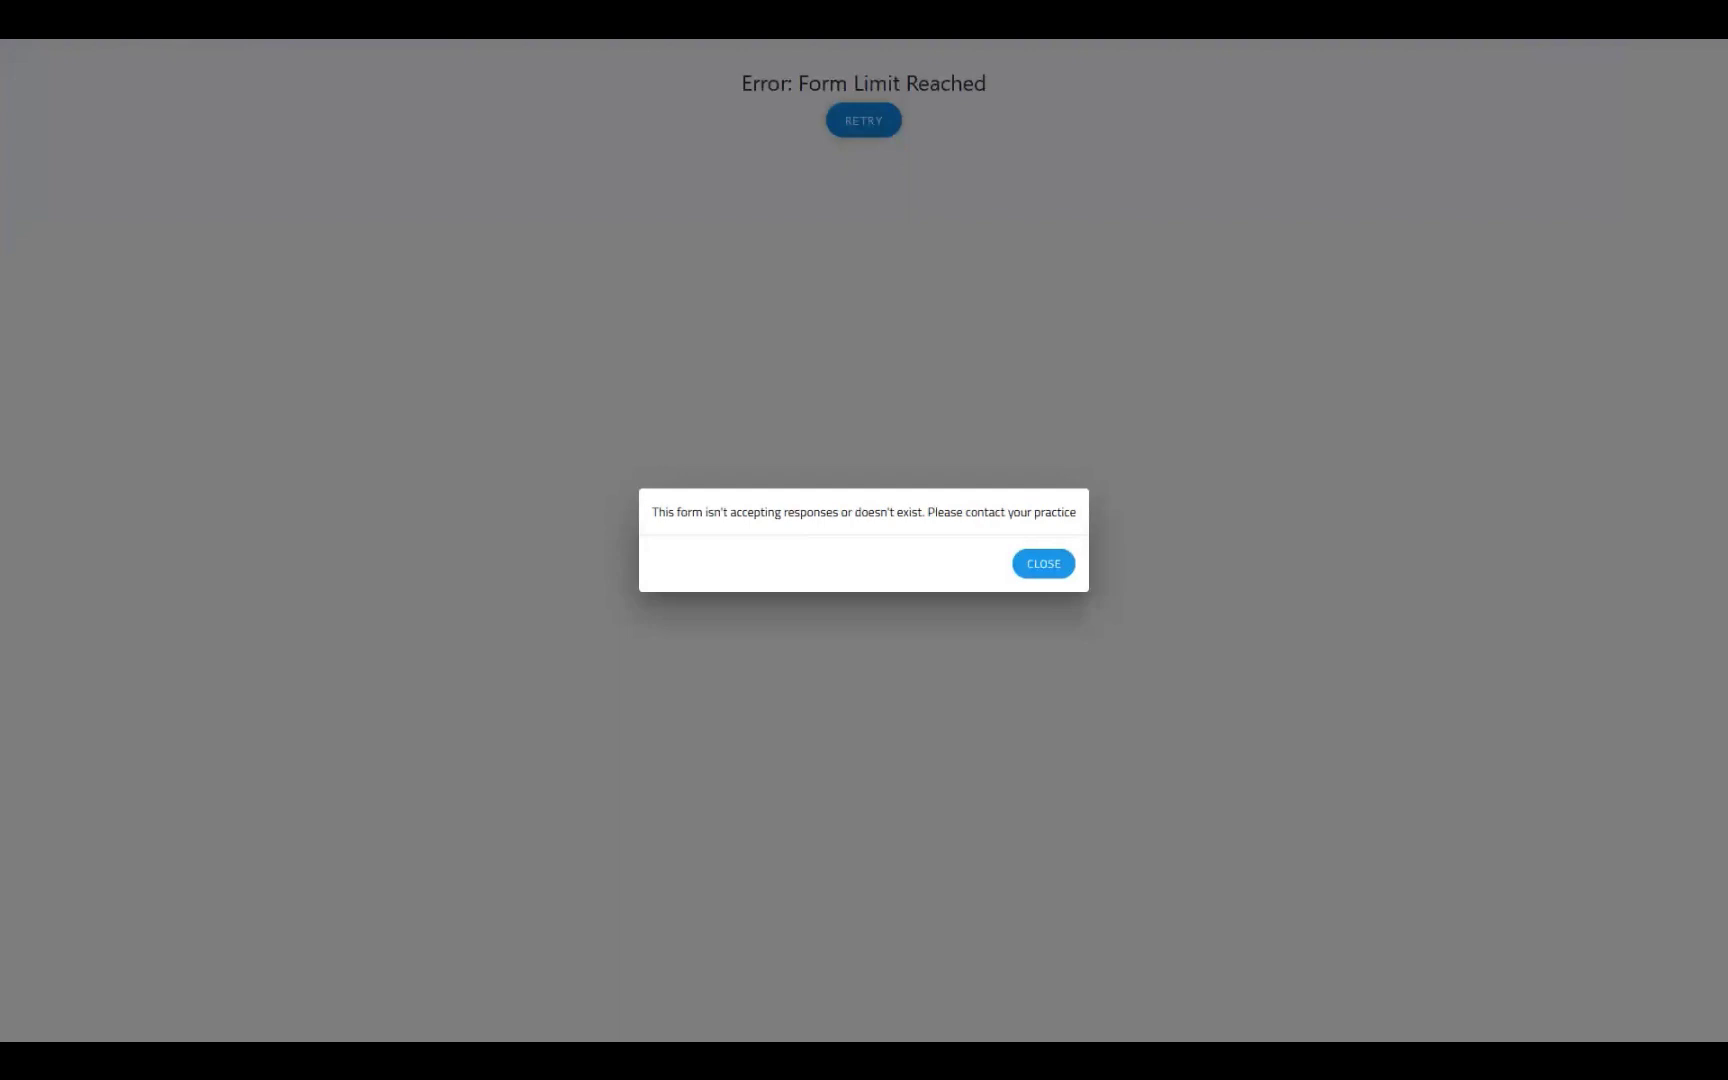
pyautogui.press('F5')
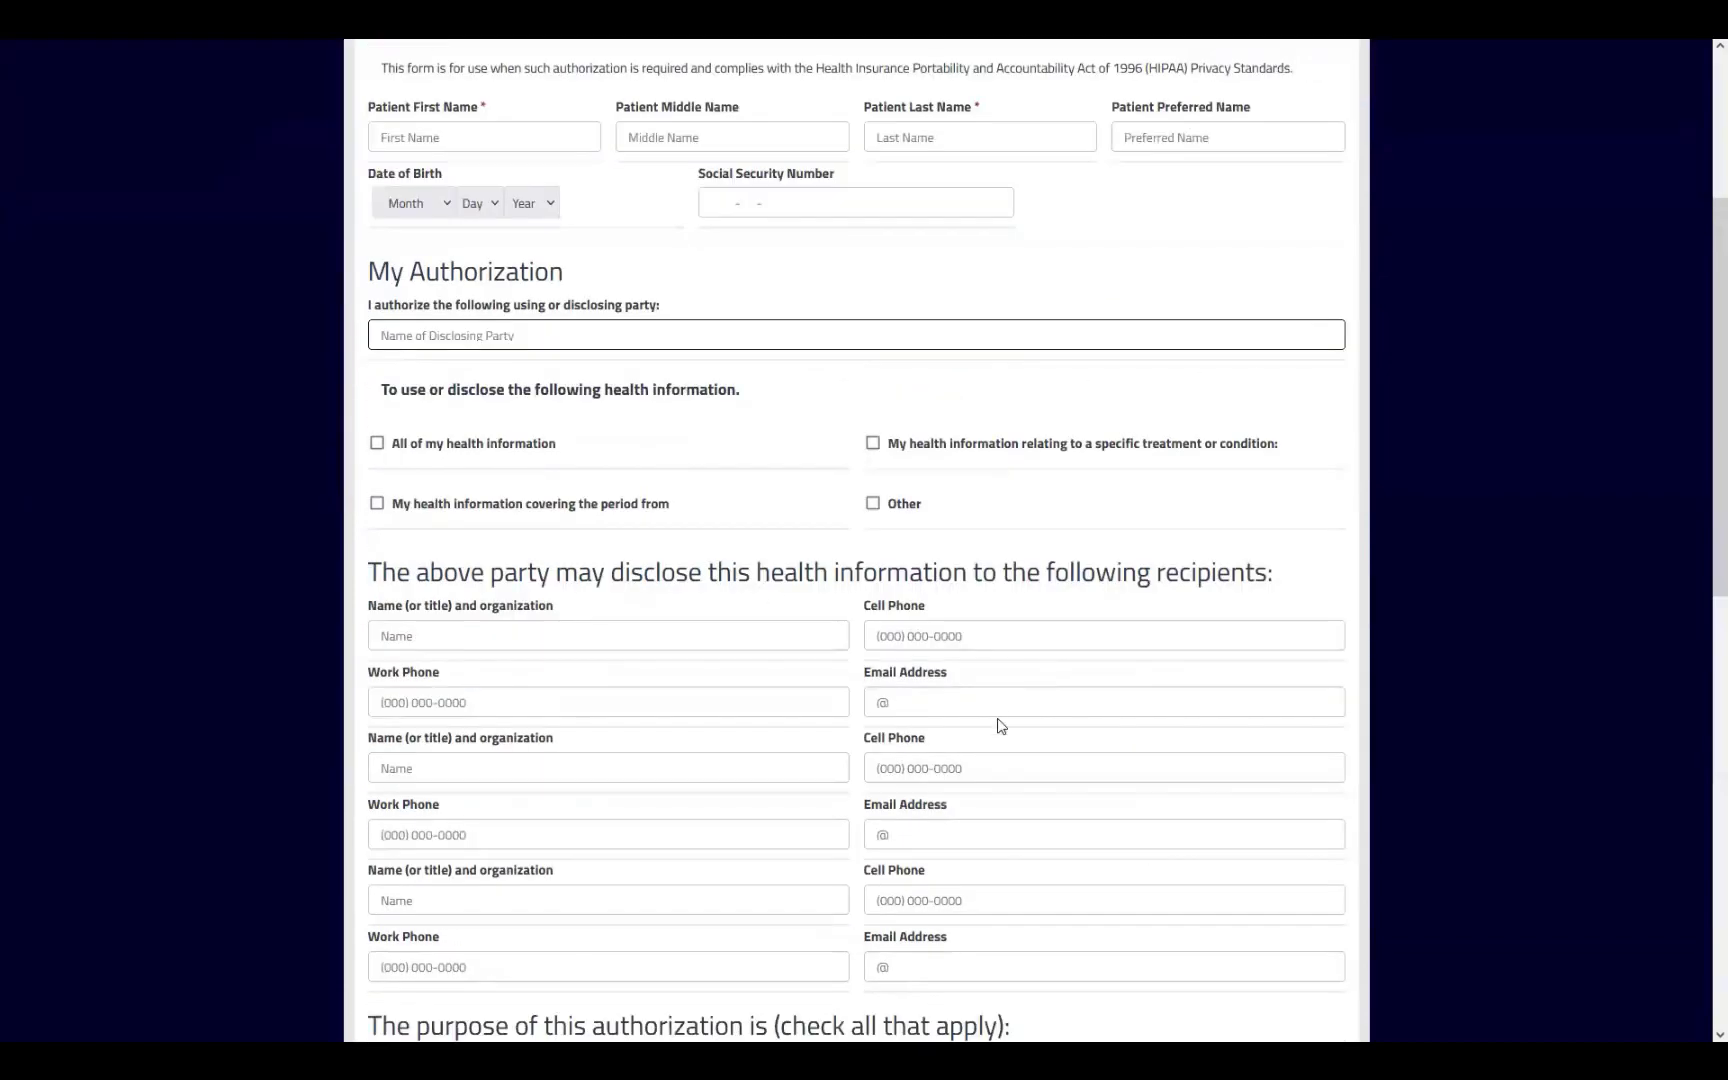
pyautogui.scroll(-3, 1064, 714)
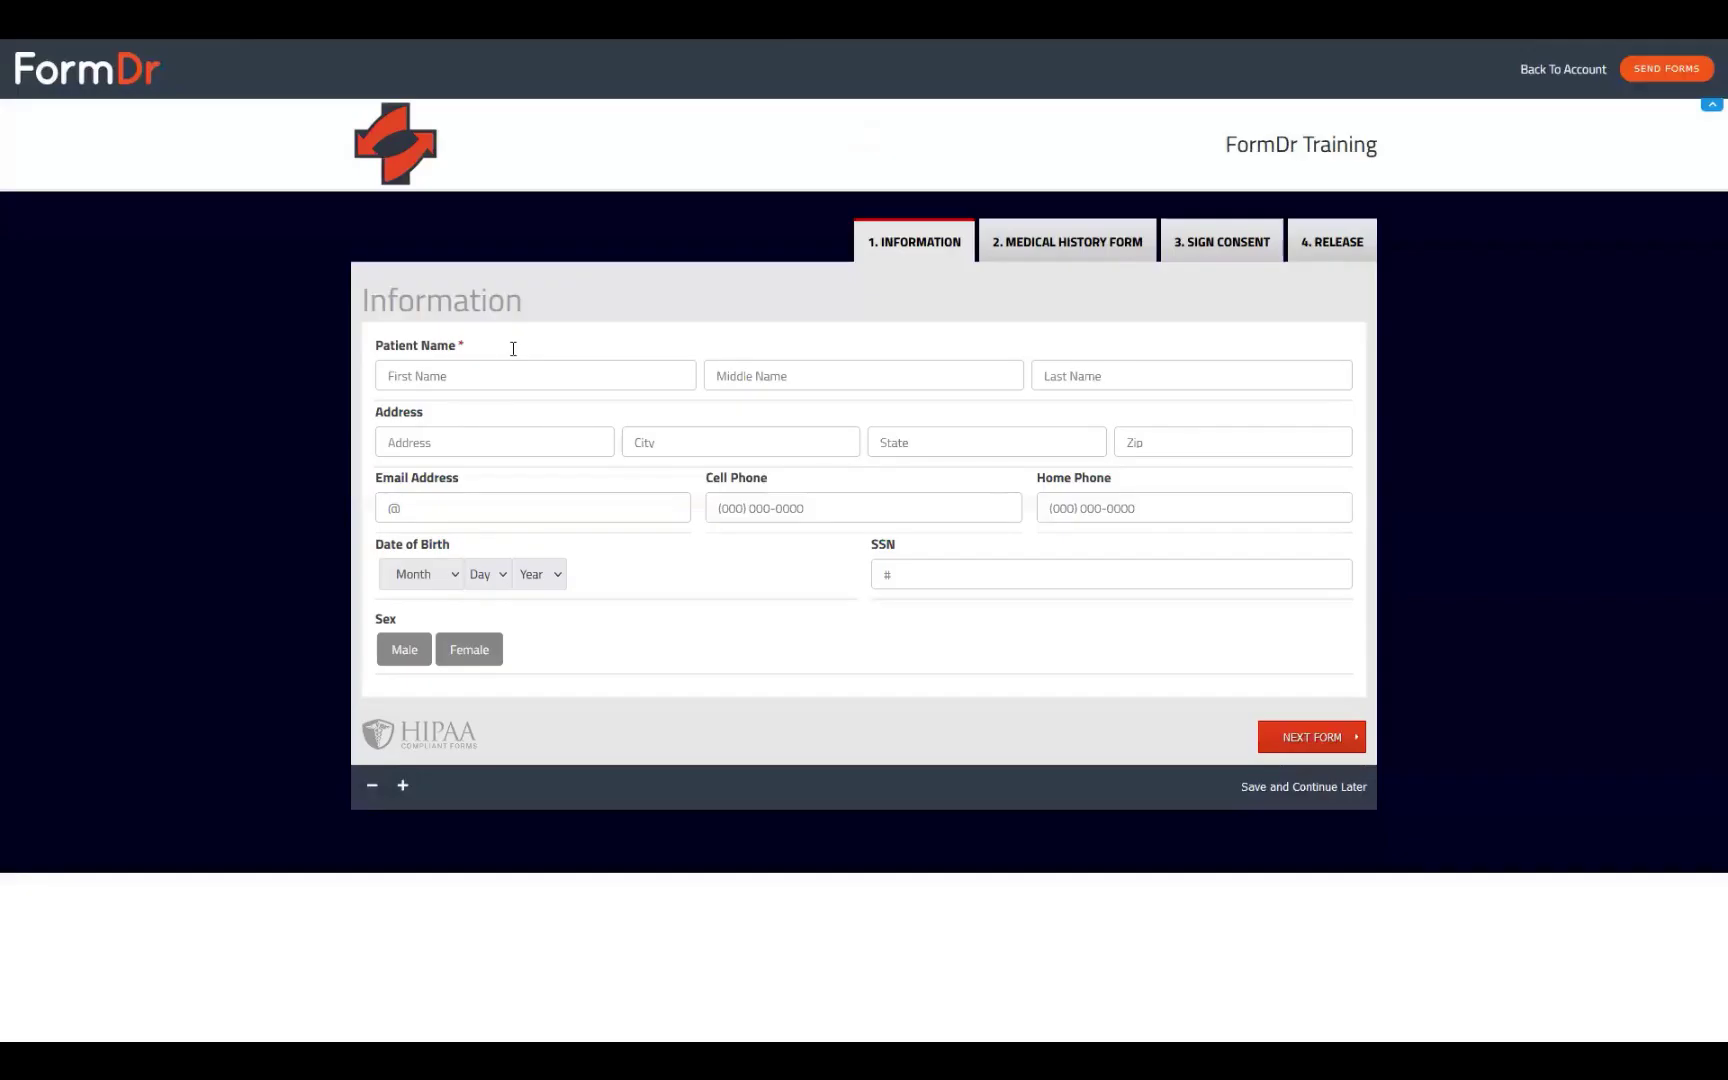
# Check the recipients section of the Release form in the FormDr Training packet.
pyautogui.click(1240, 255)
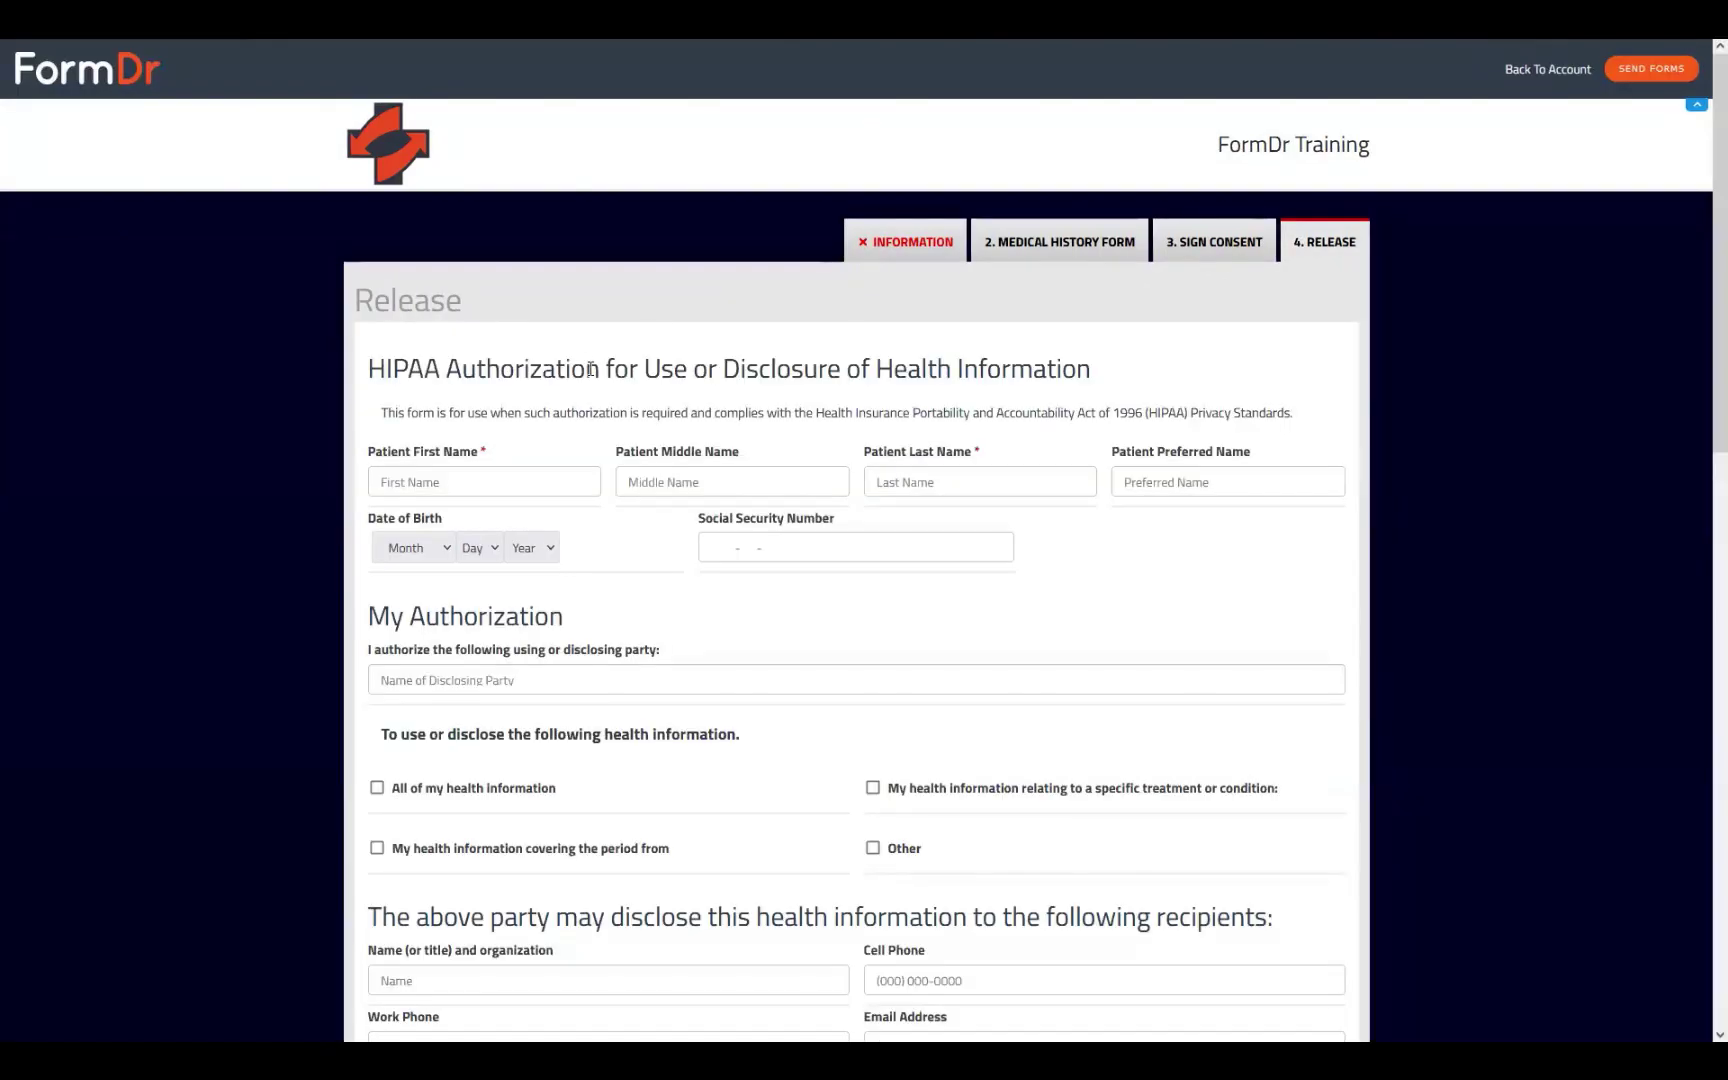
pyautogui.scroll(-3, 531, 413)
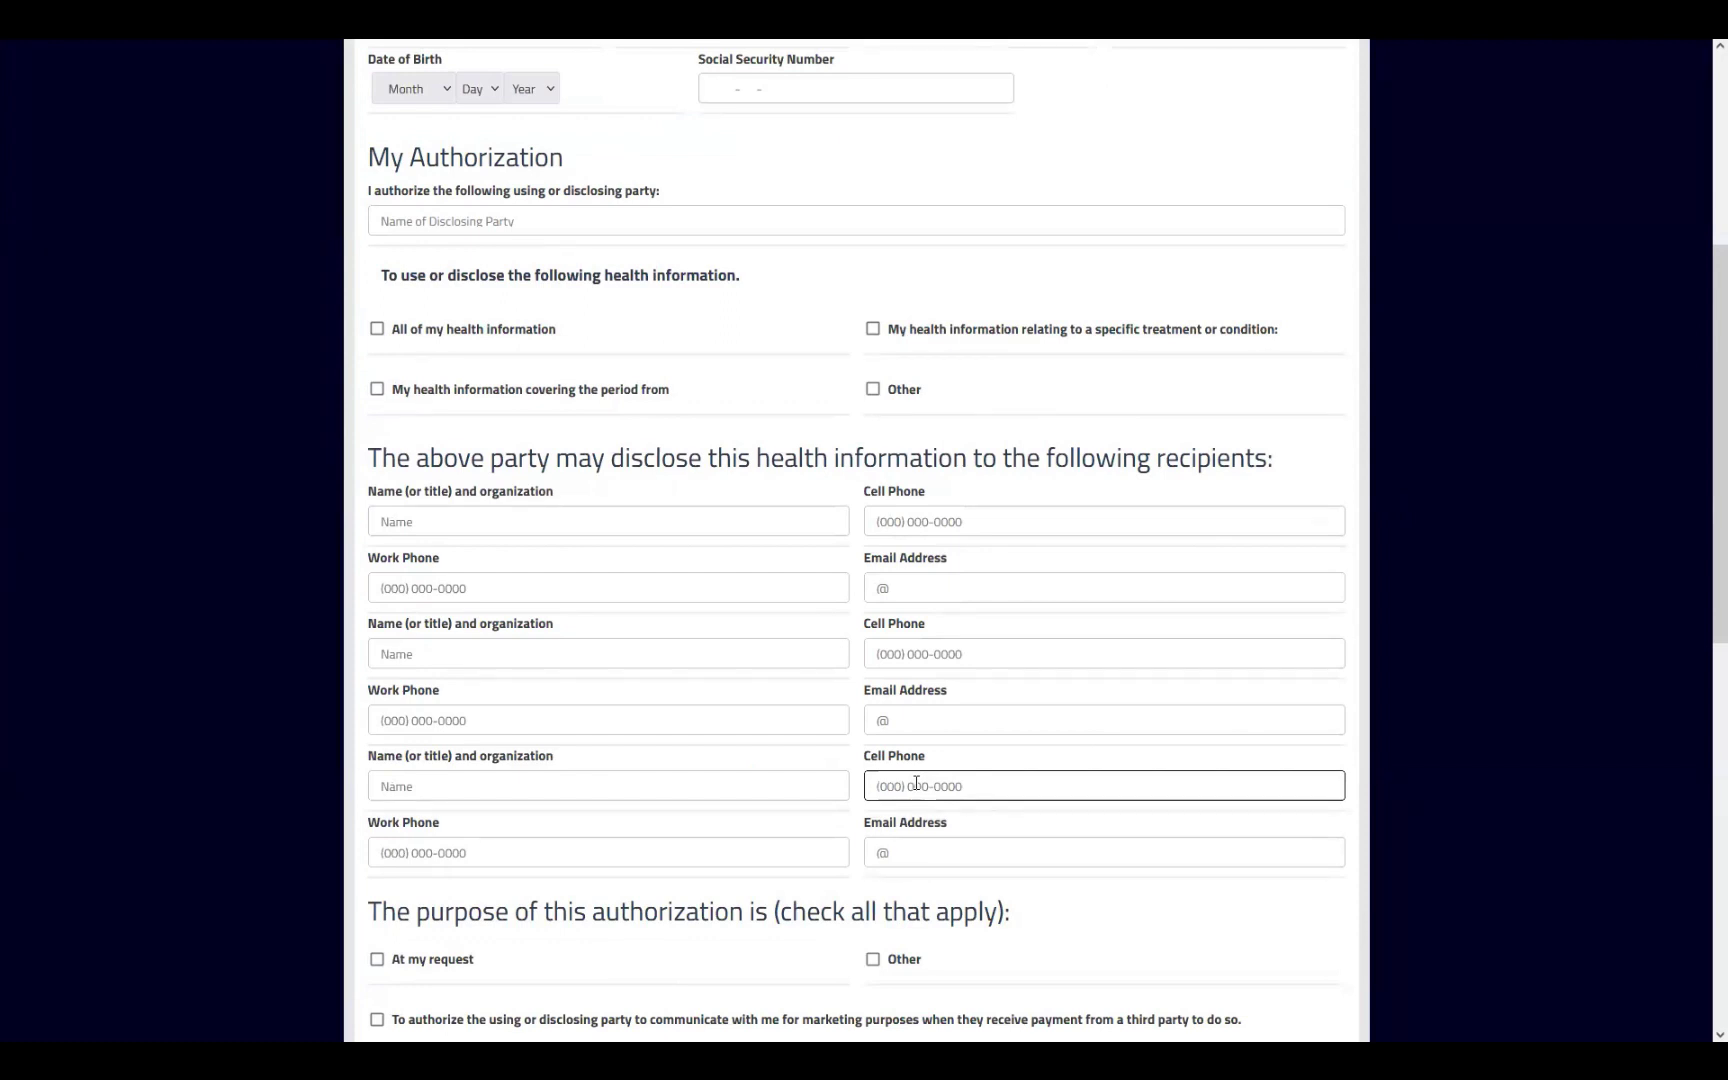
pyautogui.scroll(-2, 856, 540)
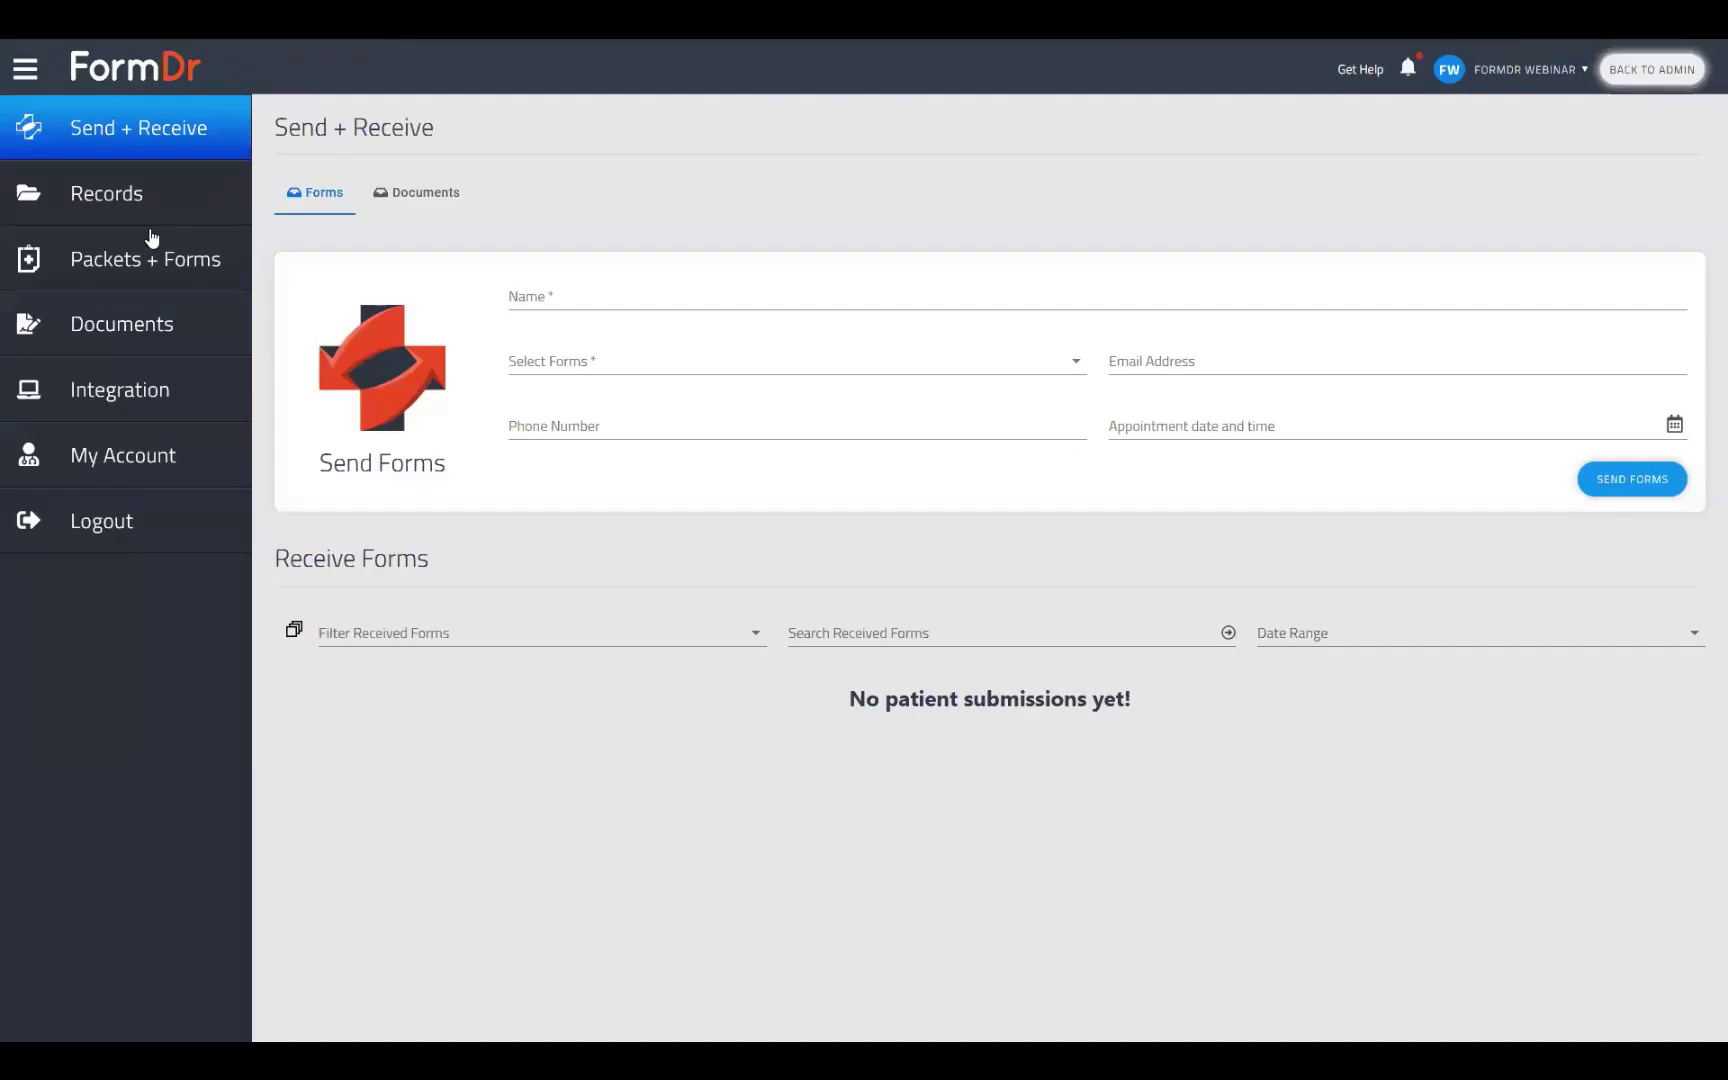
# Open the Registration Packet for editing and go to its Medical History Form in the build stage.
pyautogui.click(154, 240)
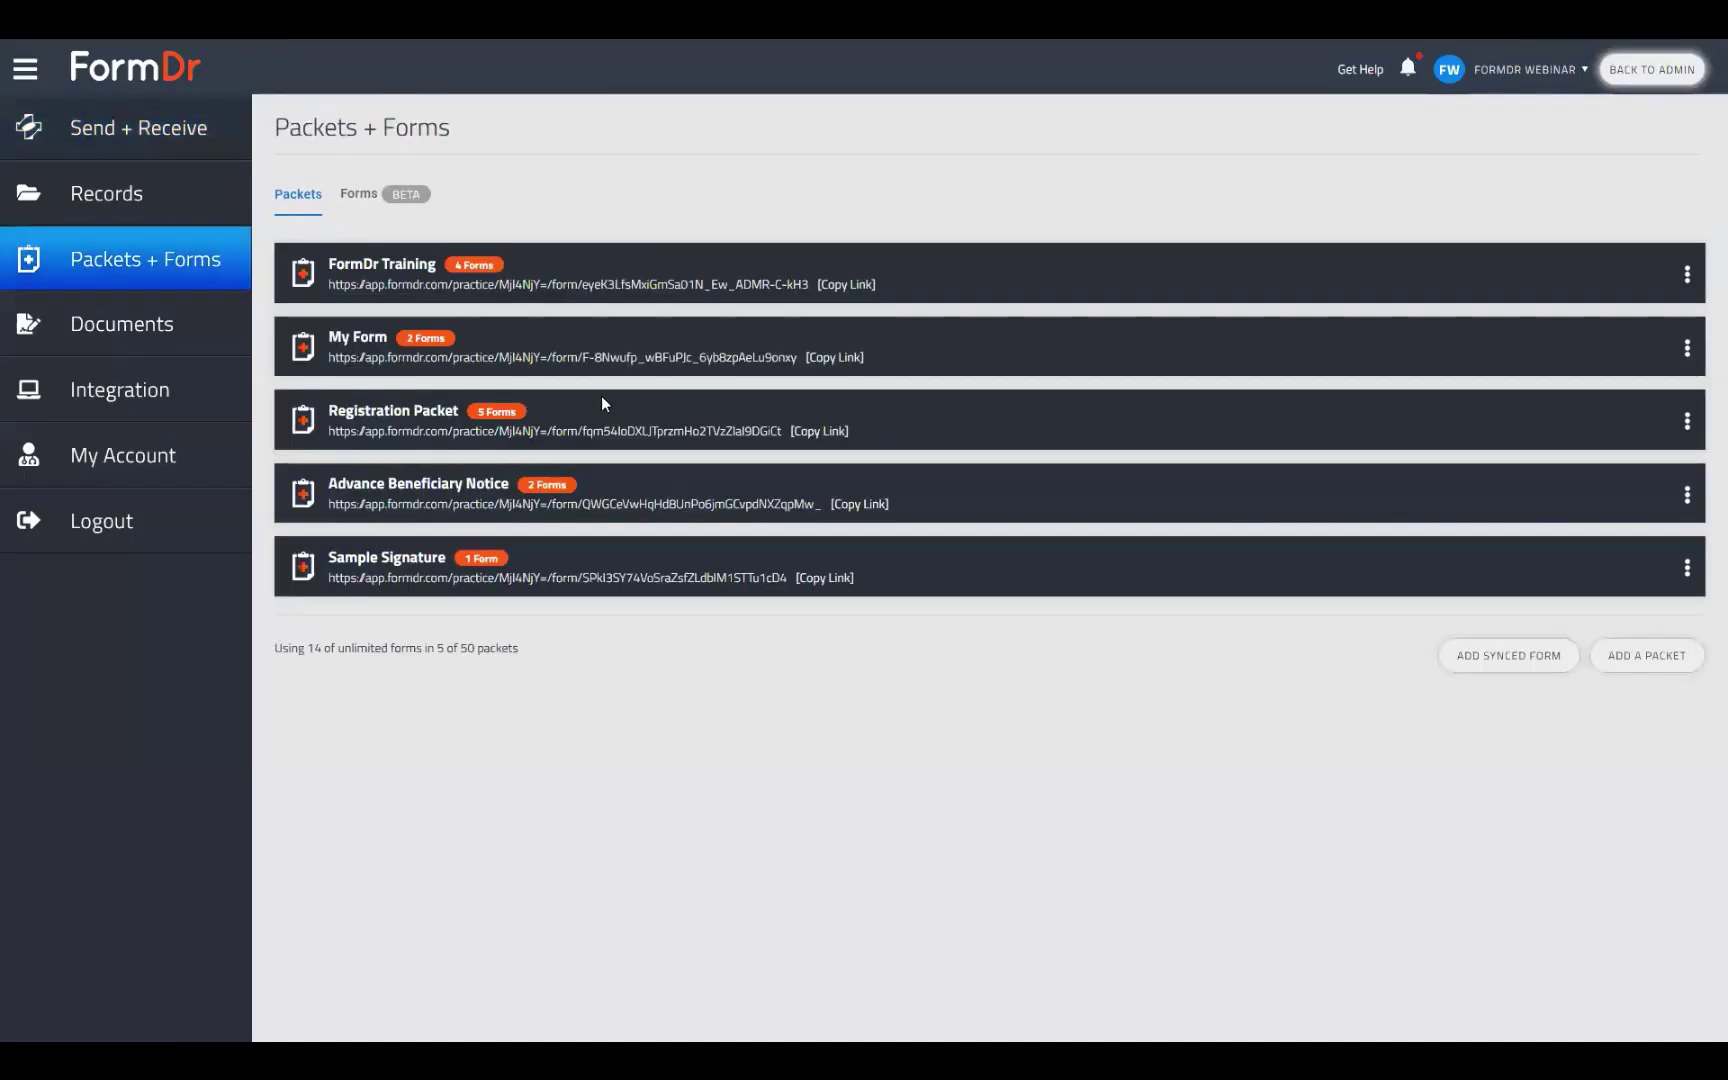
pyautogui.click(1685, 420)
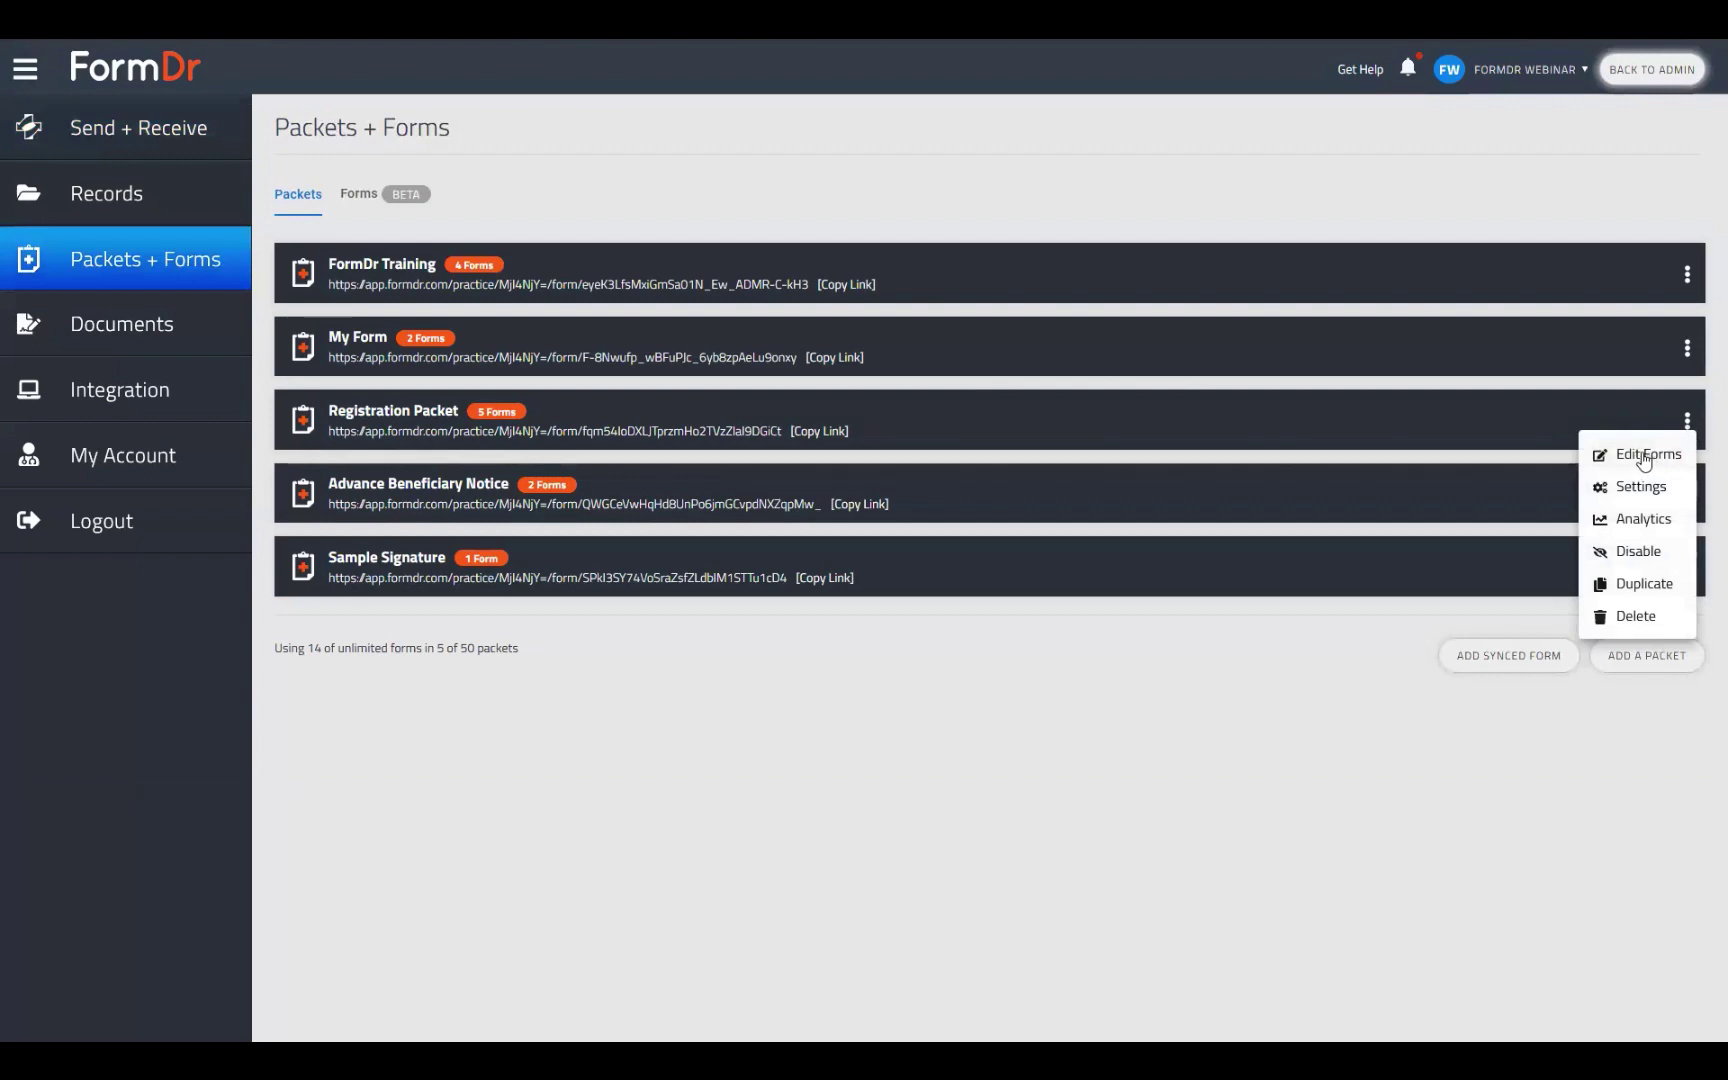
pyautogui.click(1643, 456)
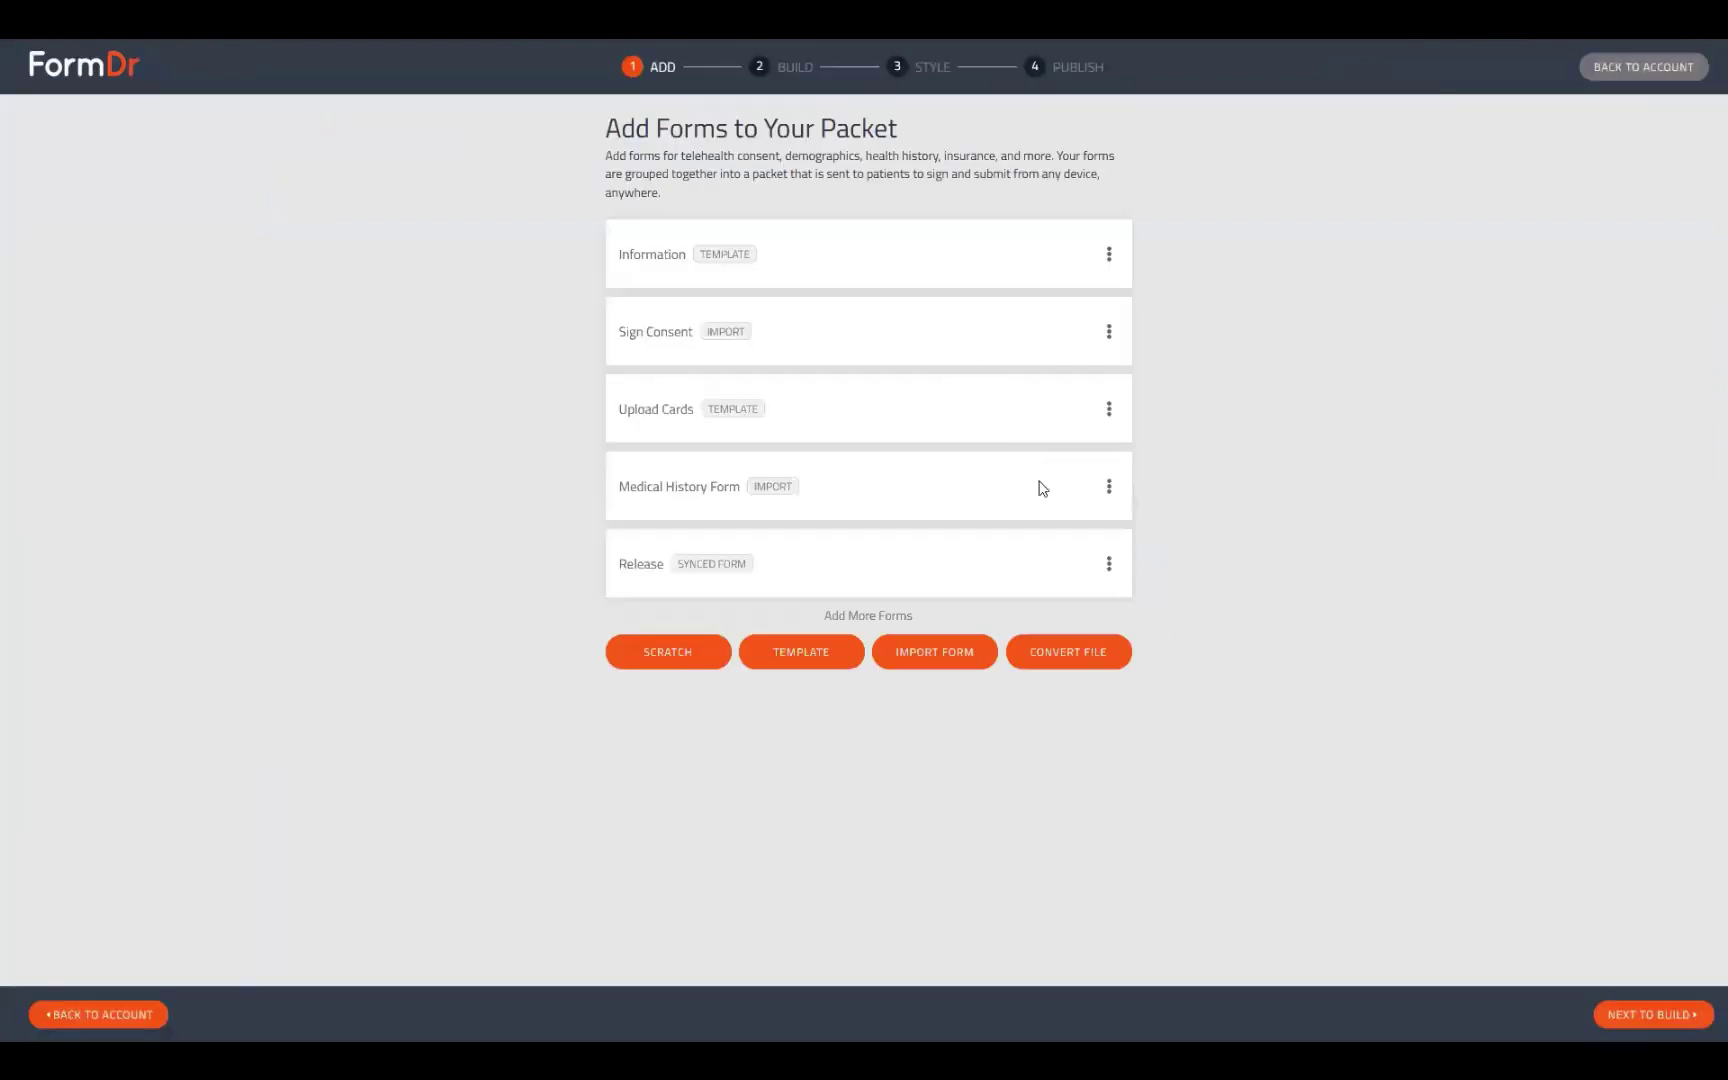
pyautogui.click(1655, 1014)
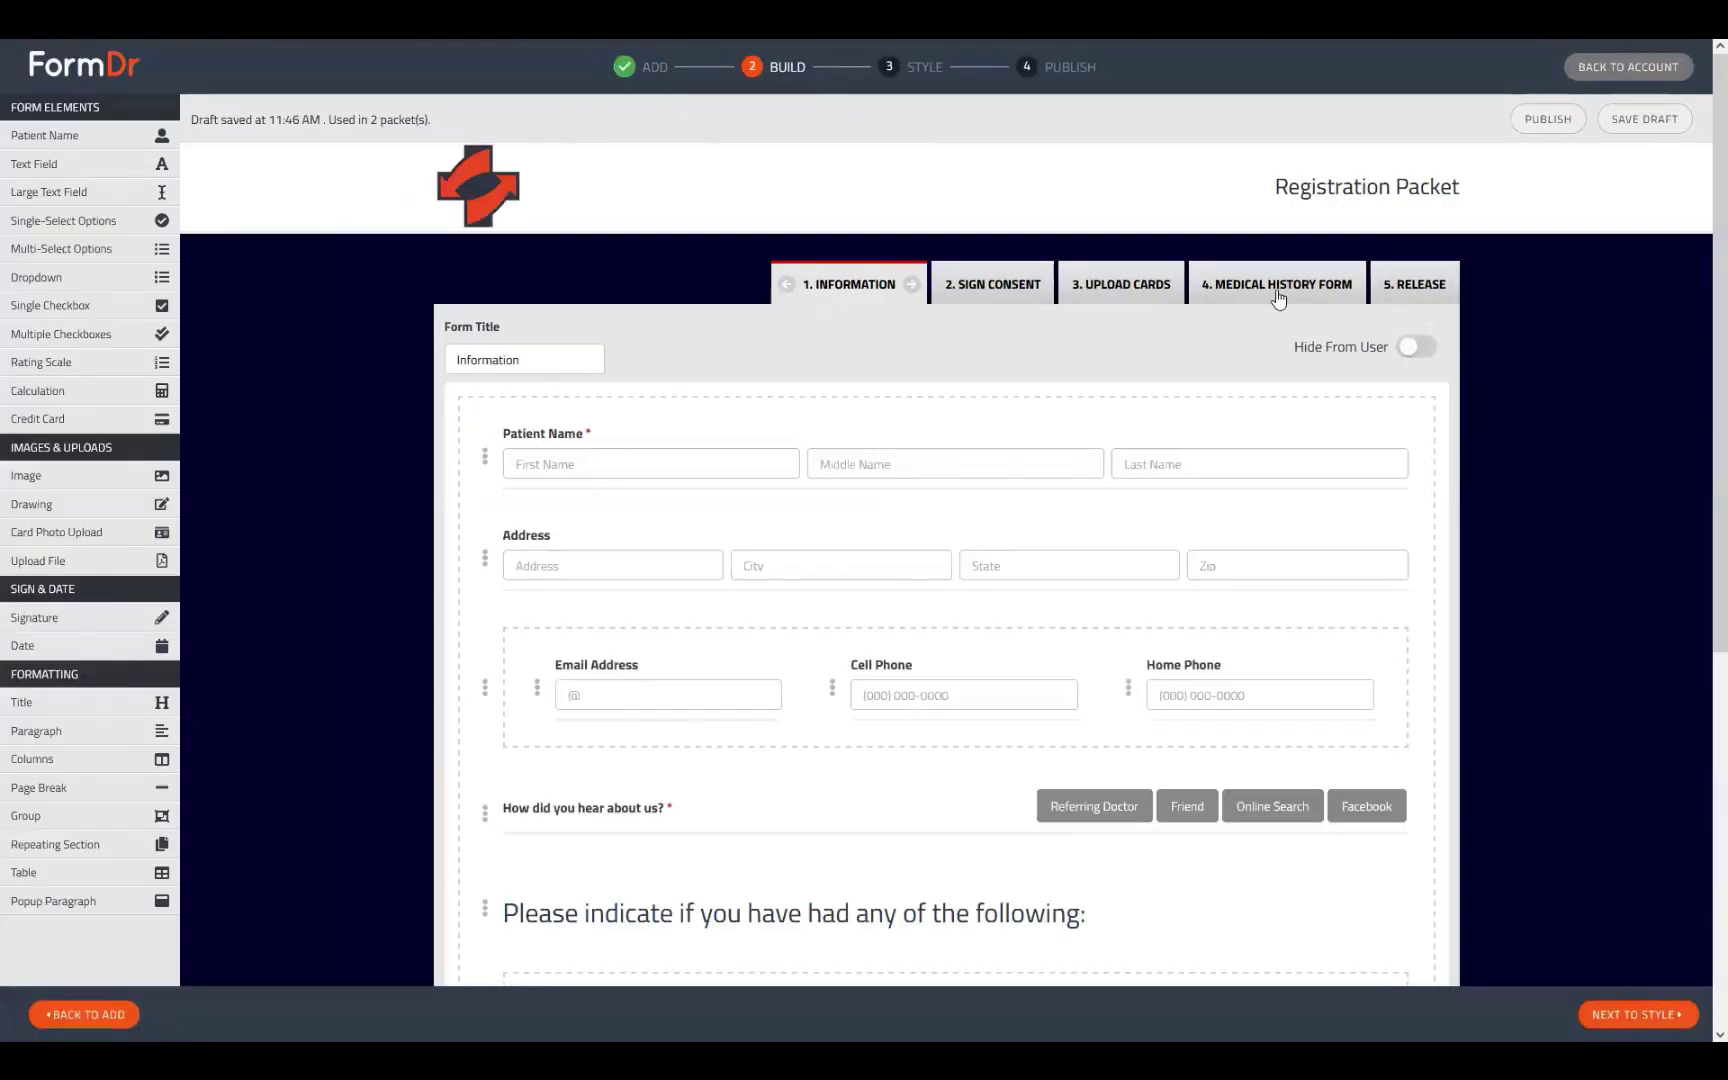
pyautogui.click(1276, 288)
# Duplicate the Single-Select Options field with Male and Female choices seven times in the Medical History Form.
pyautogui.click(485, 461)
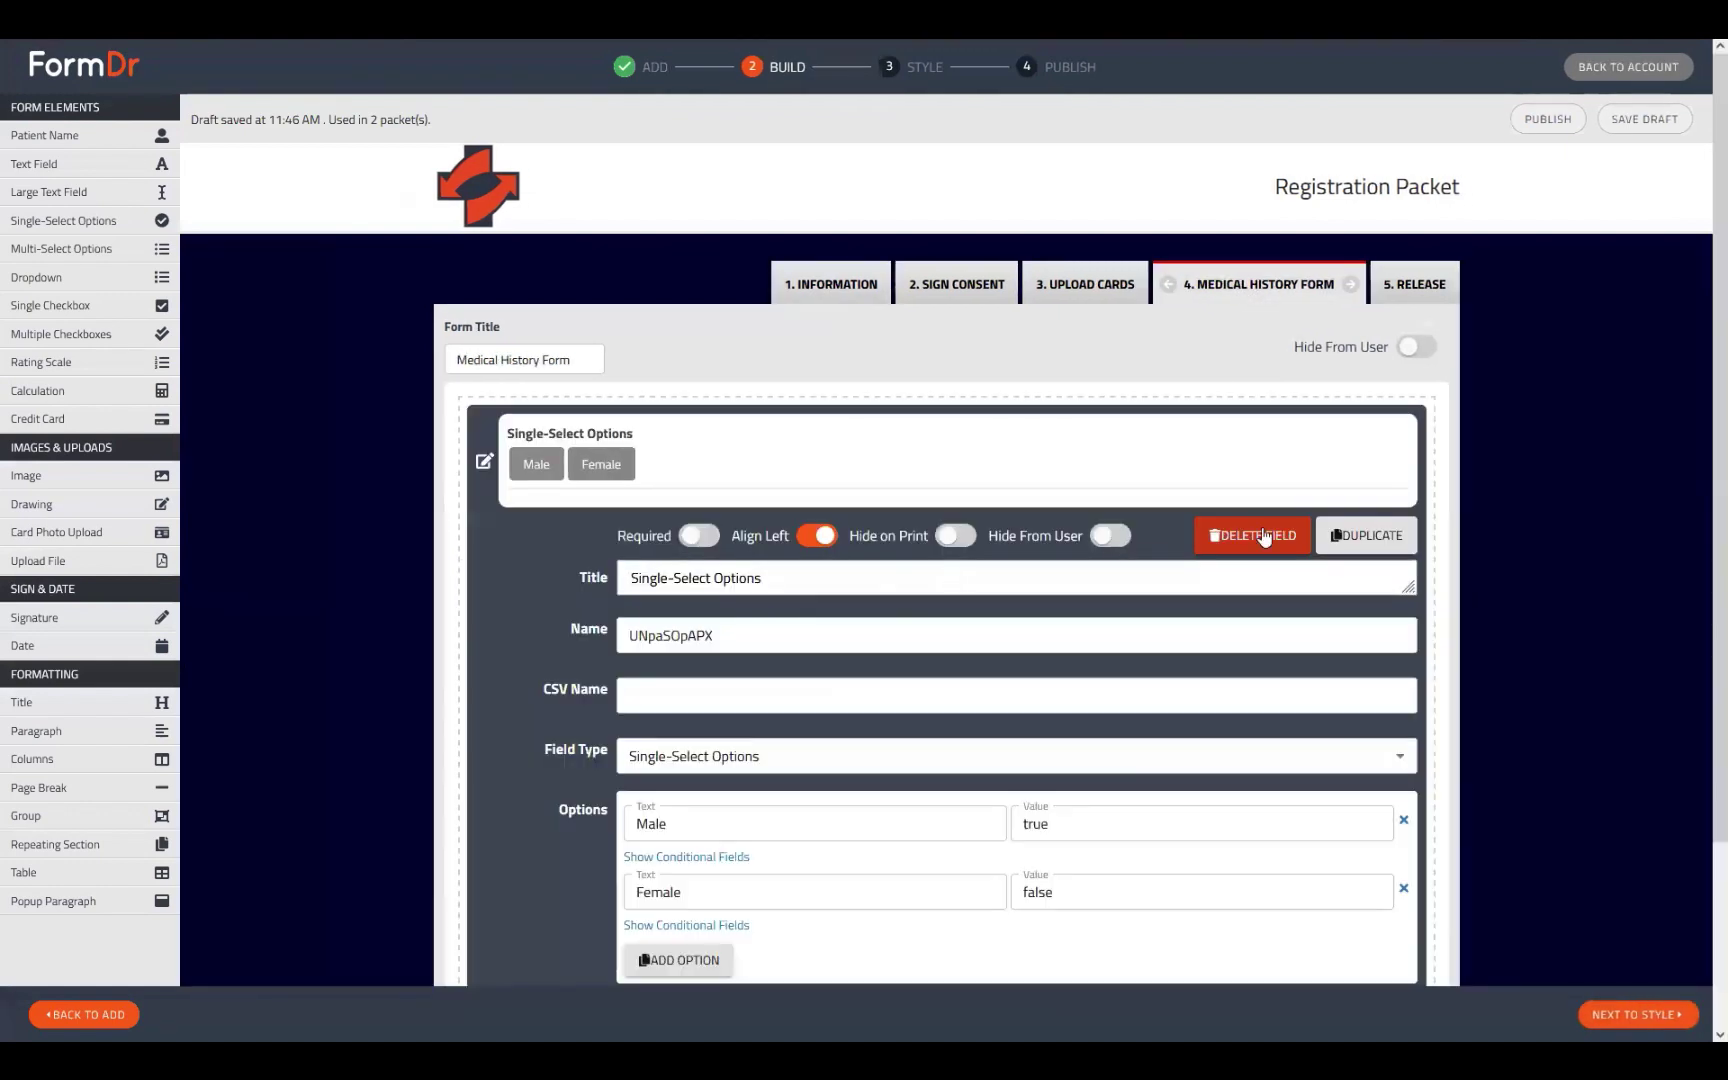
pyautogui.click(1349, 549)
pyautogui.click(1349, 549)
pyautogui.click(1349, 549)
pyautogui.click(1350, 550)
pyautogui.click(1350, 550)
pyautogui.click(1350, 550)
pyautogui.click(1350, 550)
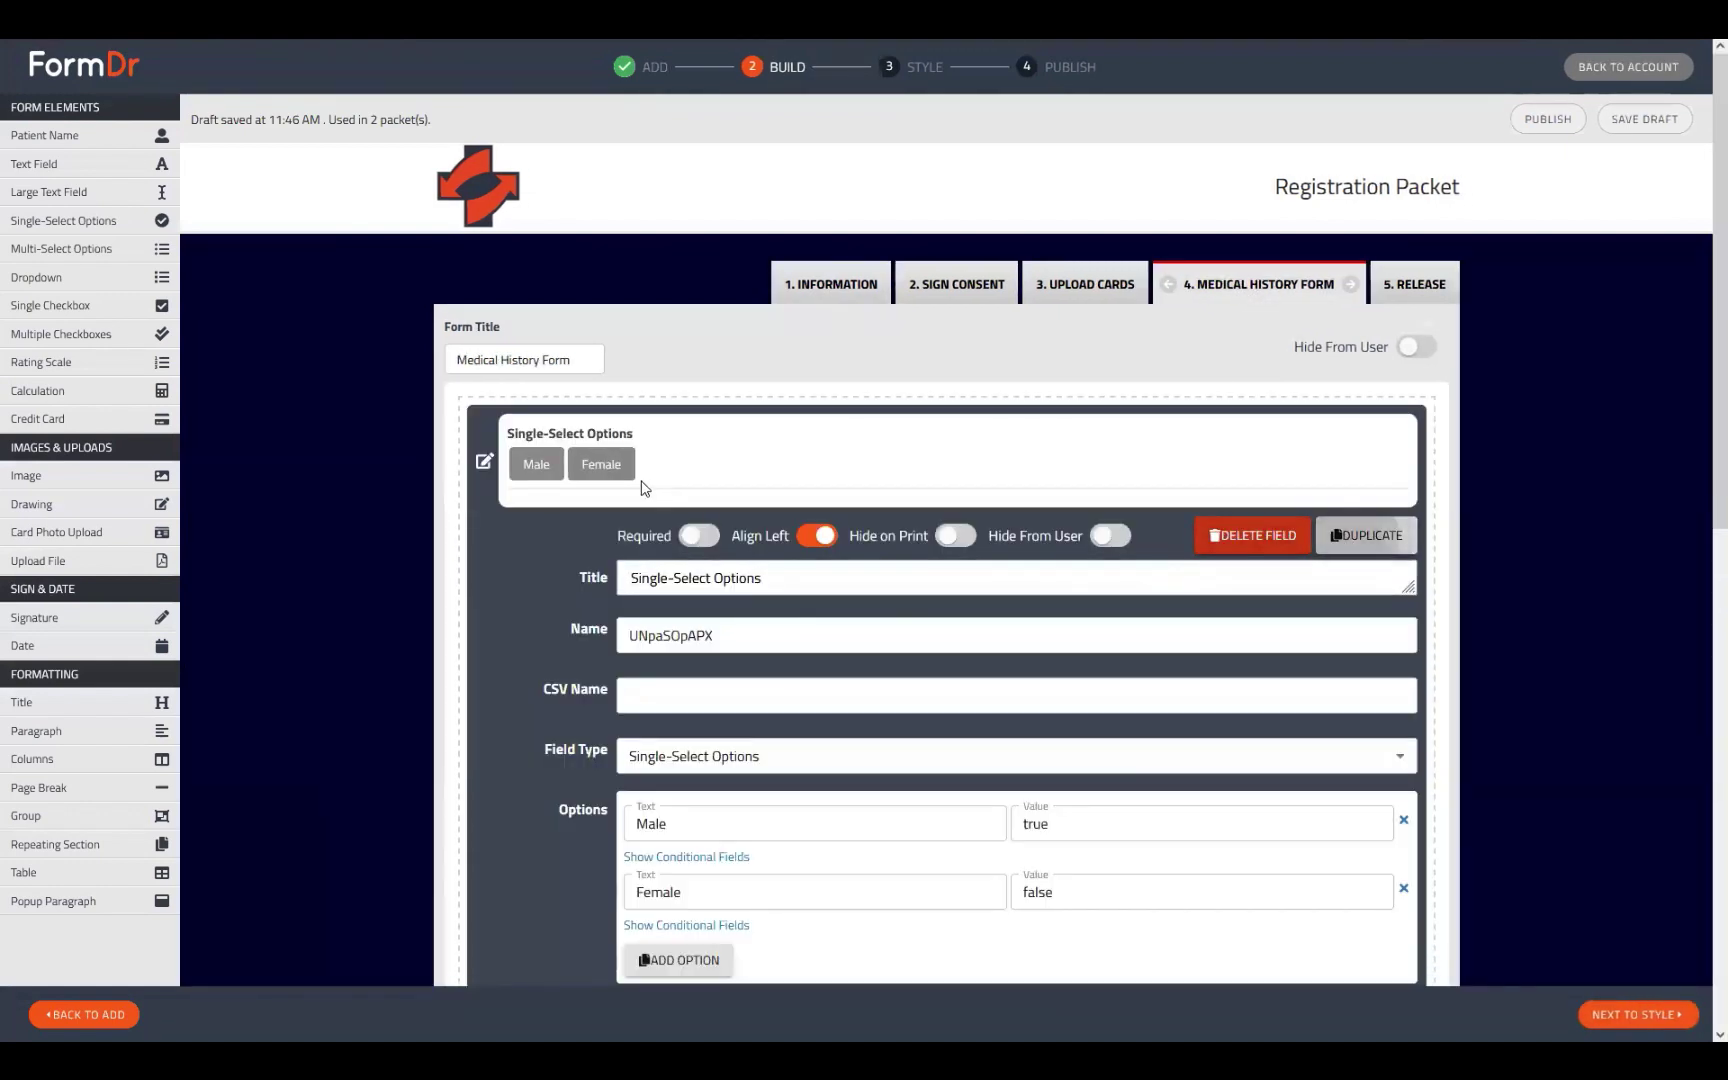
pyautogui.click(484, 462)
# Take the Registration Packet through the style stage, publish it, and return to the account.
pyautogui.click(1638, 1014)
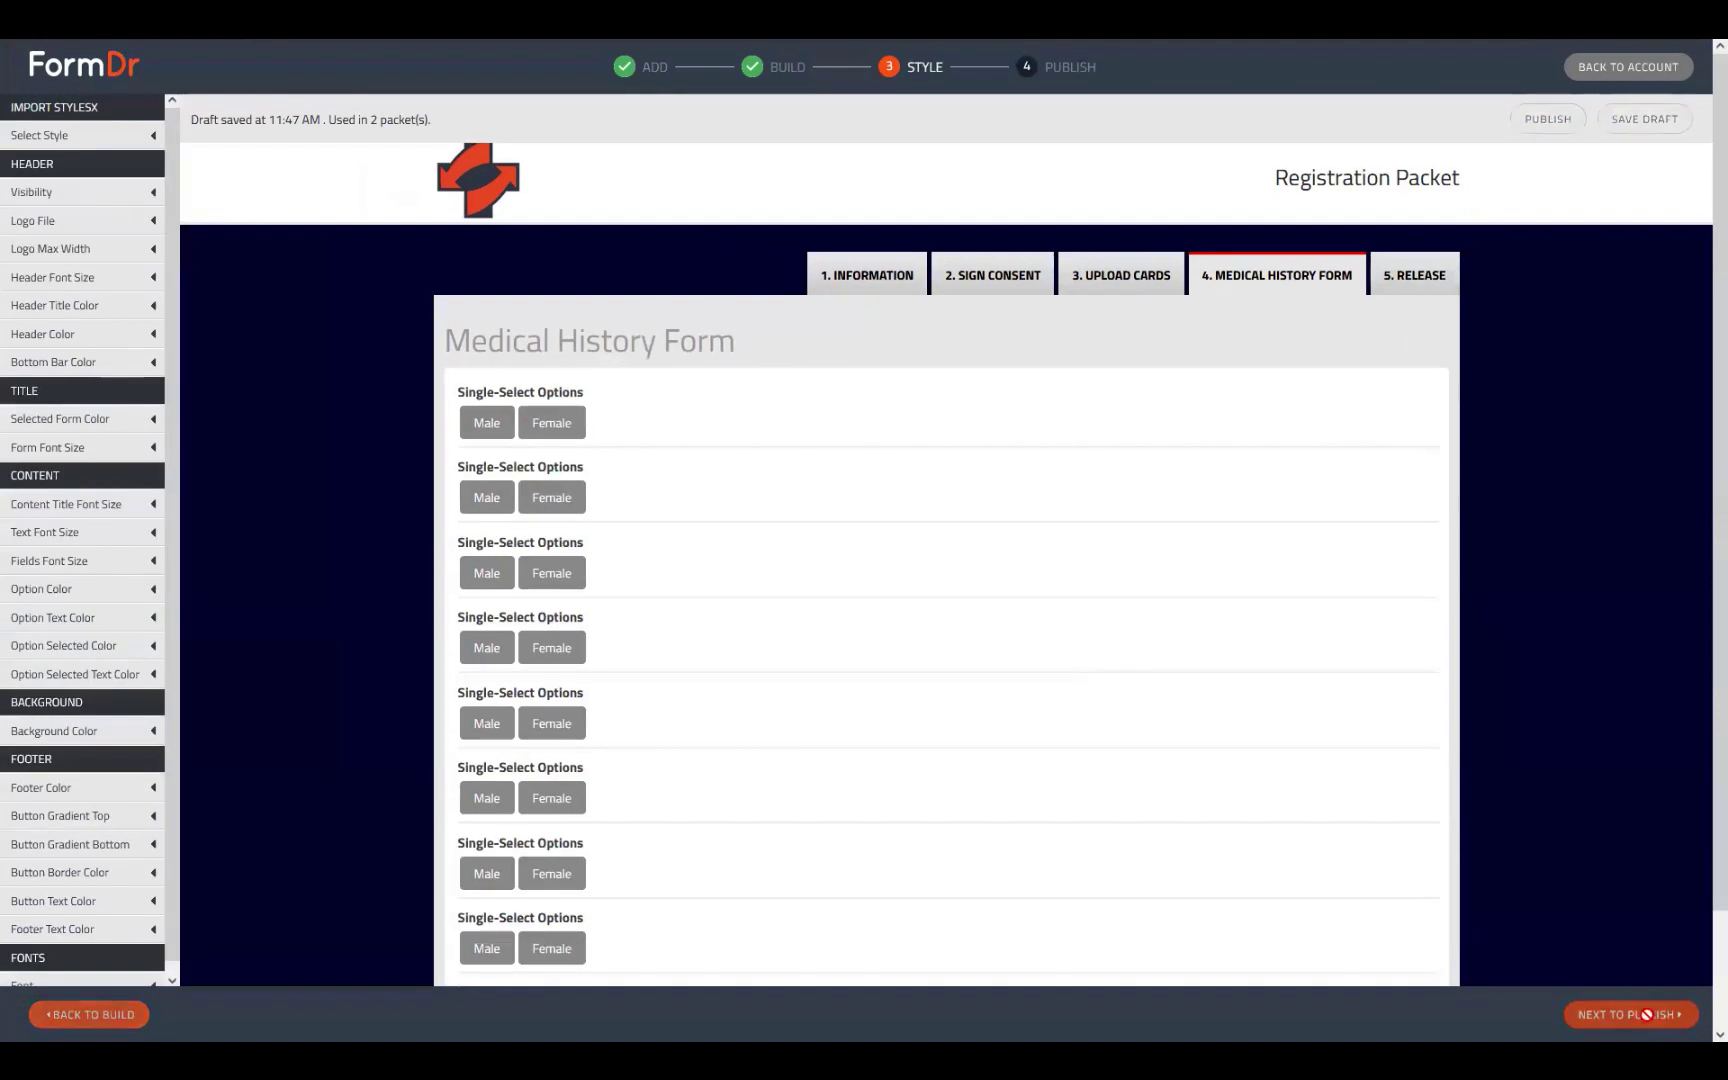
pyautogui.click(1643, 1016)
pyautogui.click(795, 678)
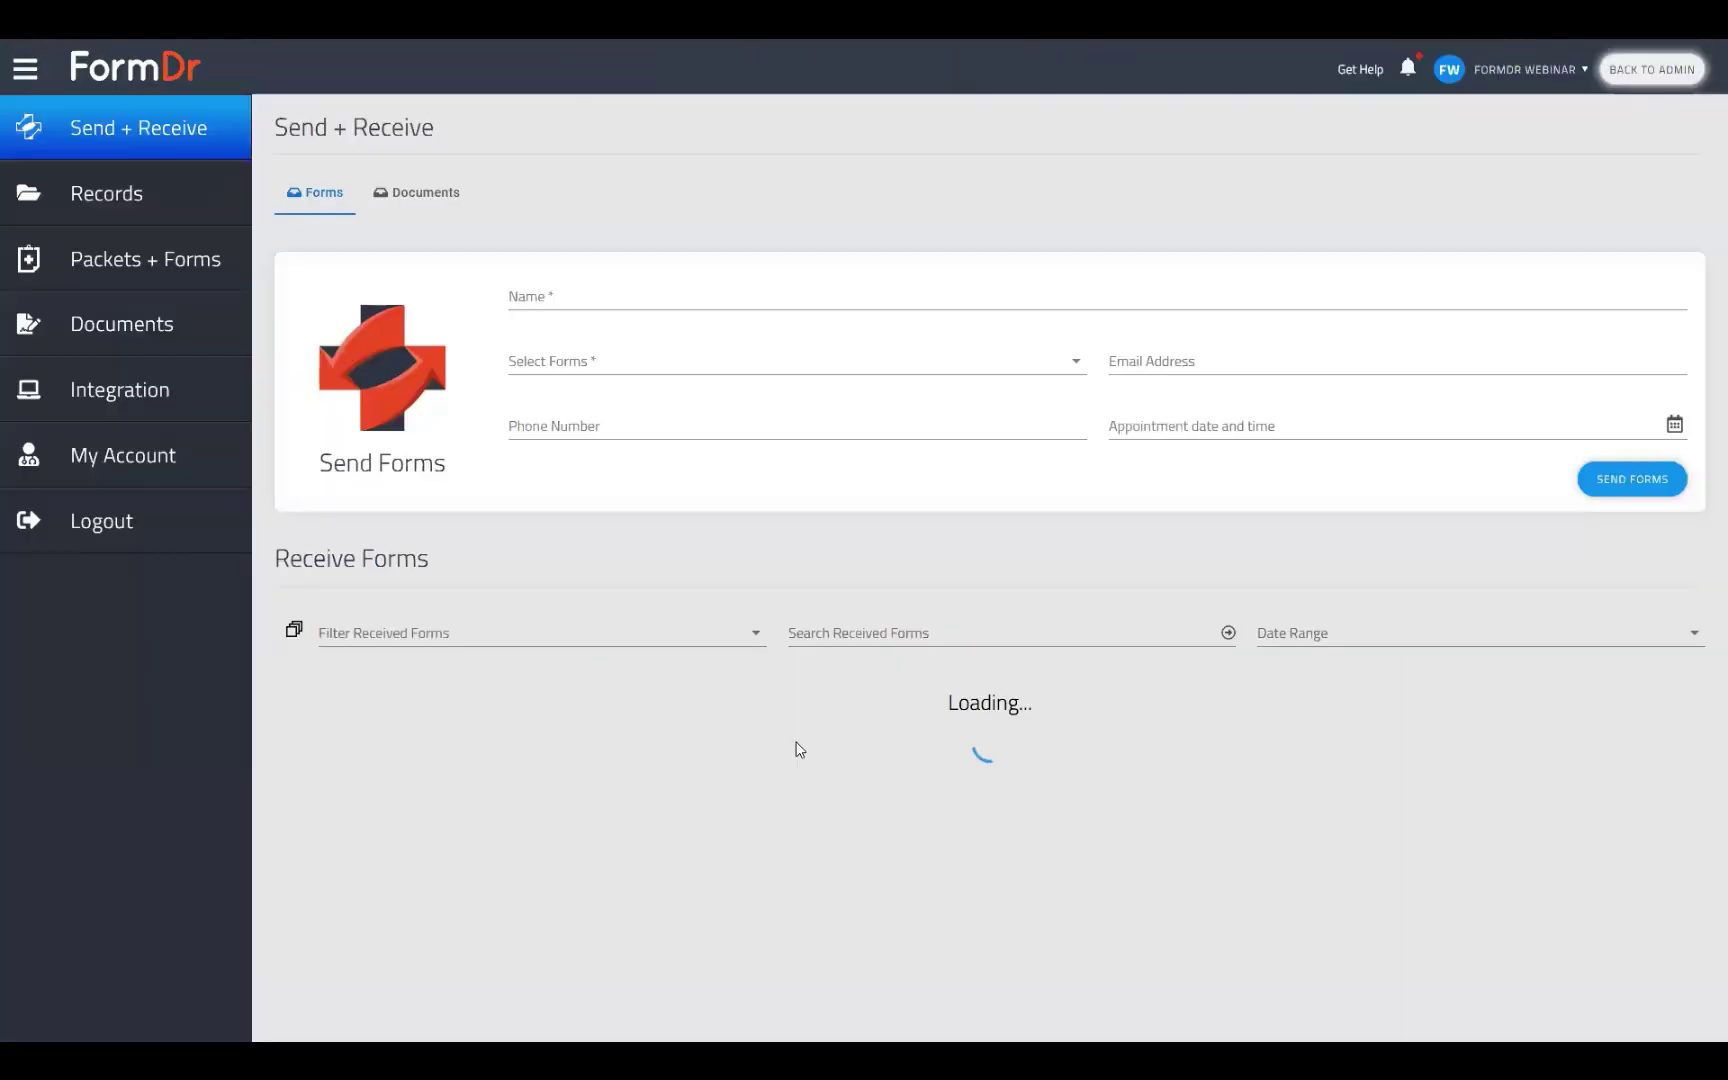
# Compare the Medical History Form in the published FormDr Training packet with the one in the Registration Packet.
pyautogui.click(200, 258)
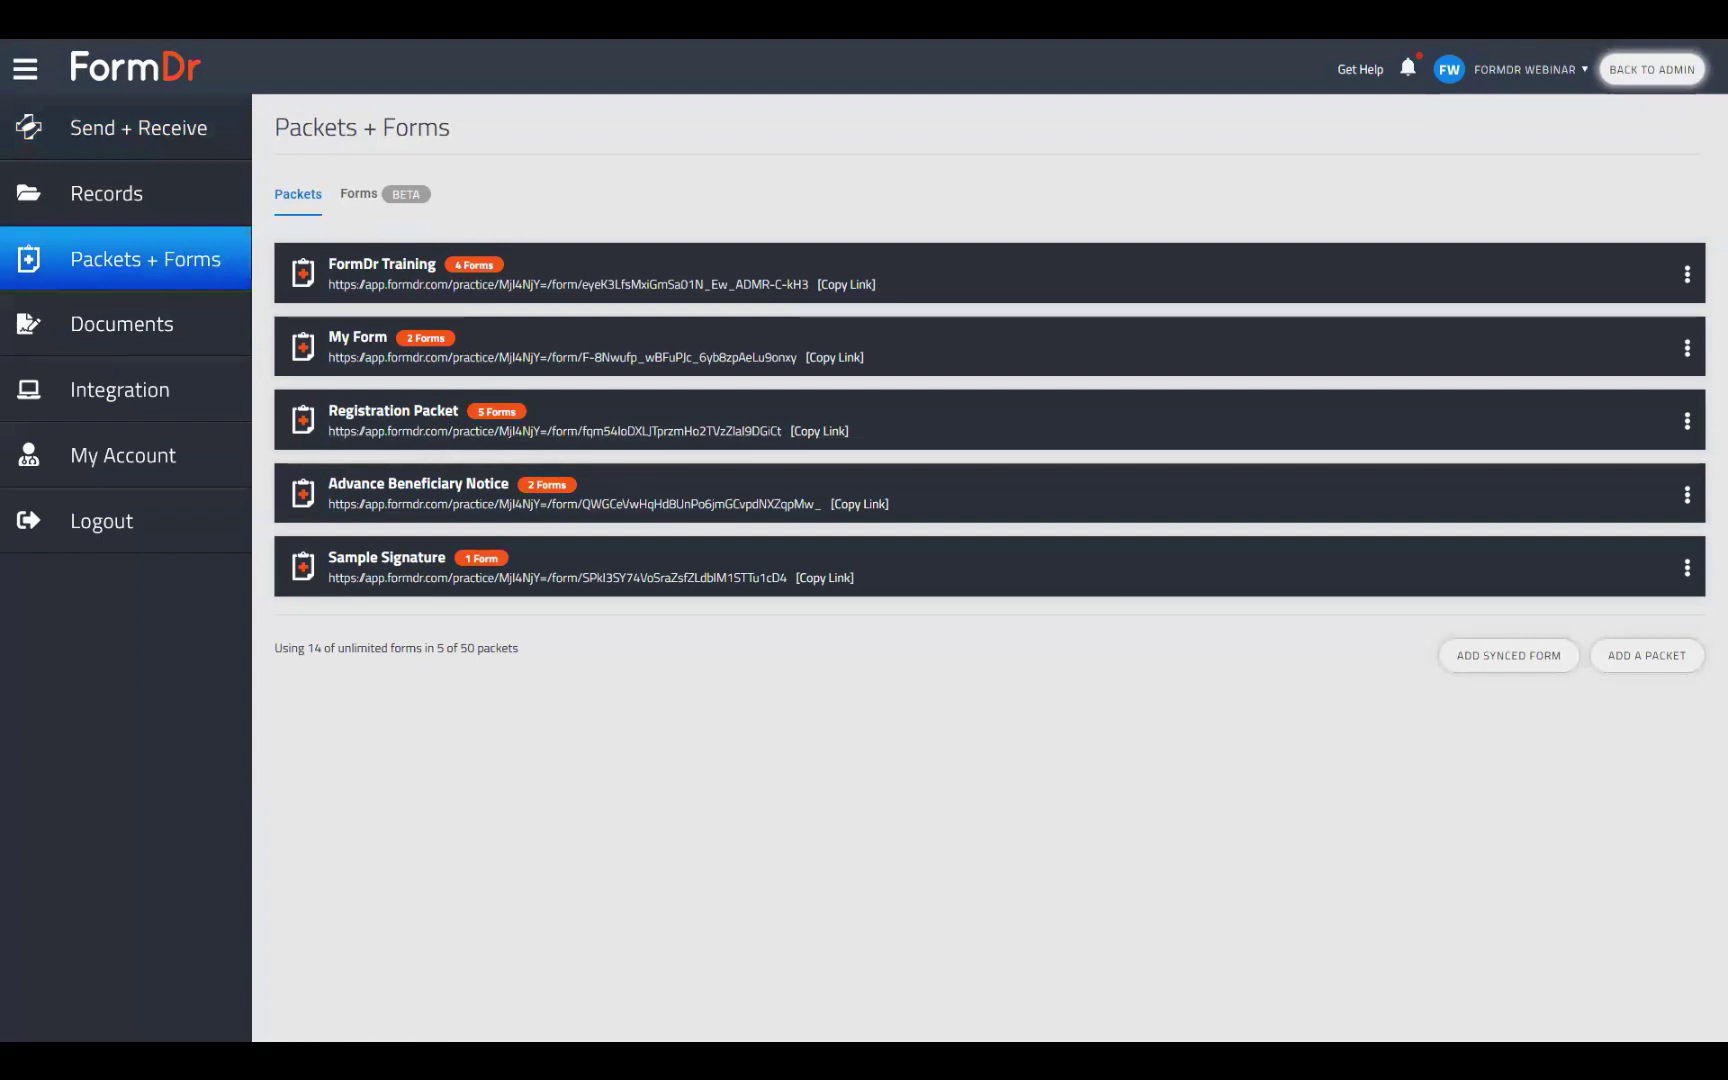
pyautogui.click(414, 427)
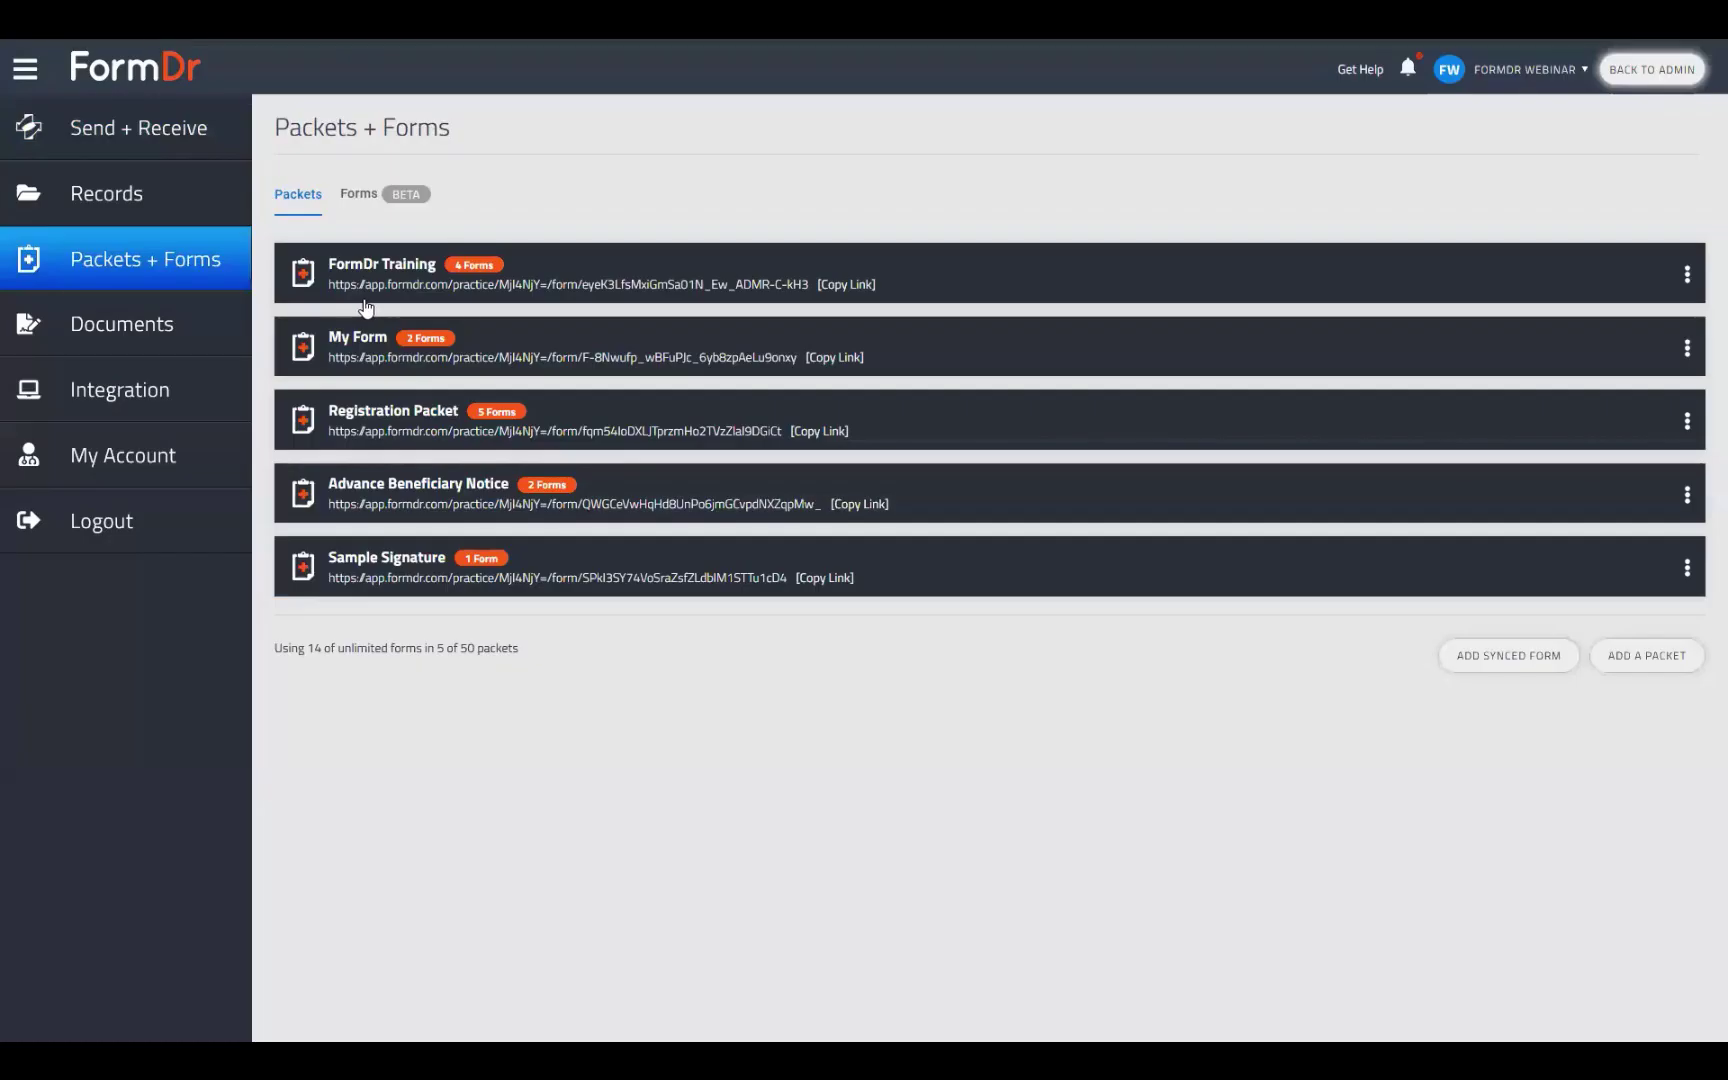
pyautogui.click(380, 285)
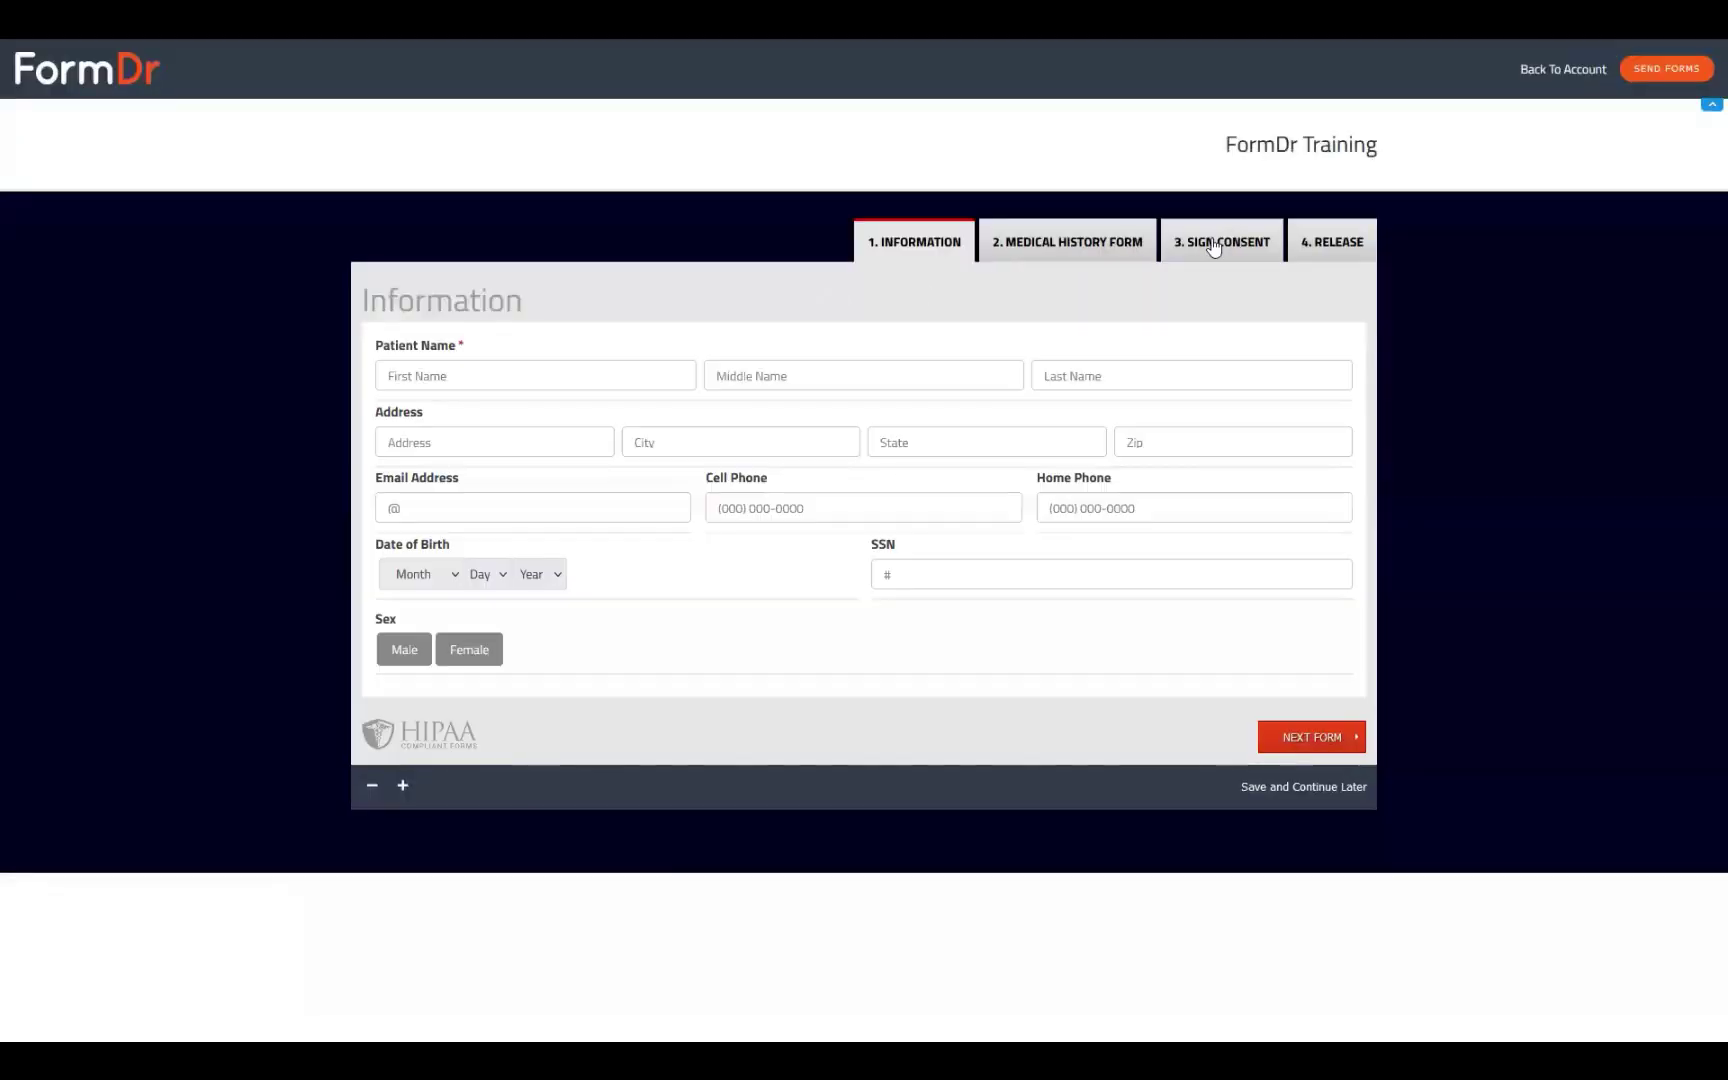
pyautogui.click(1058, 248)
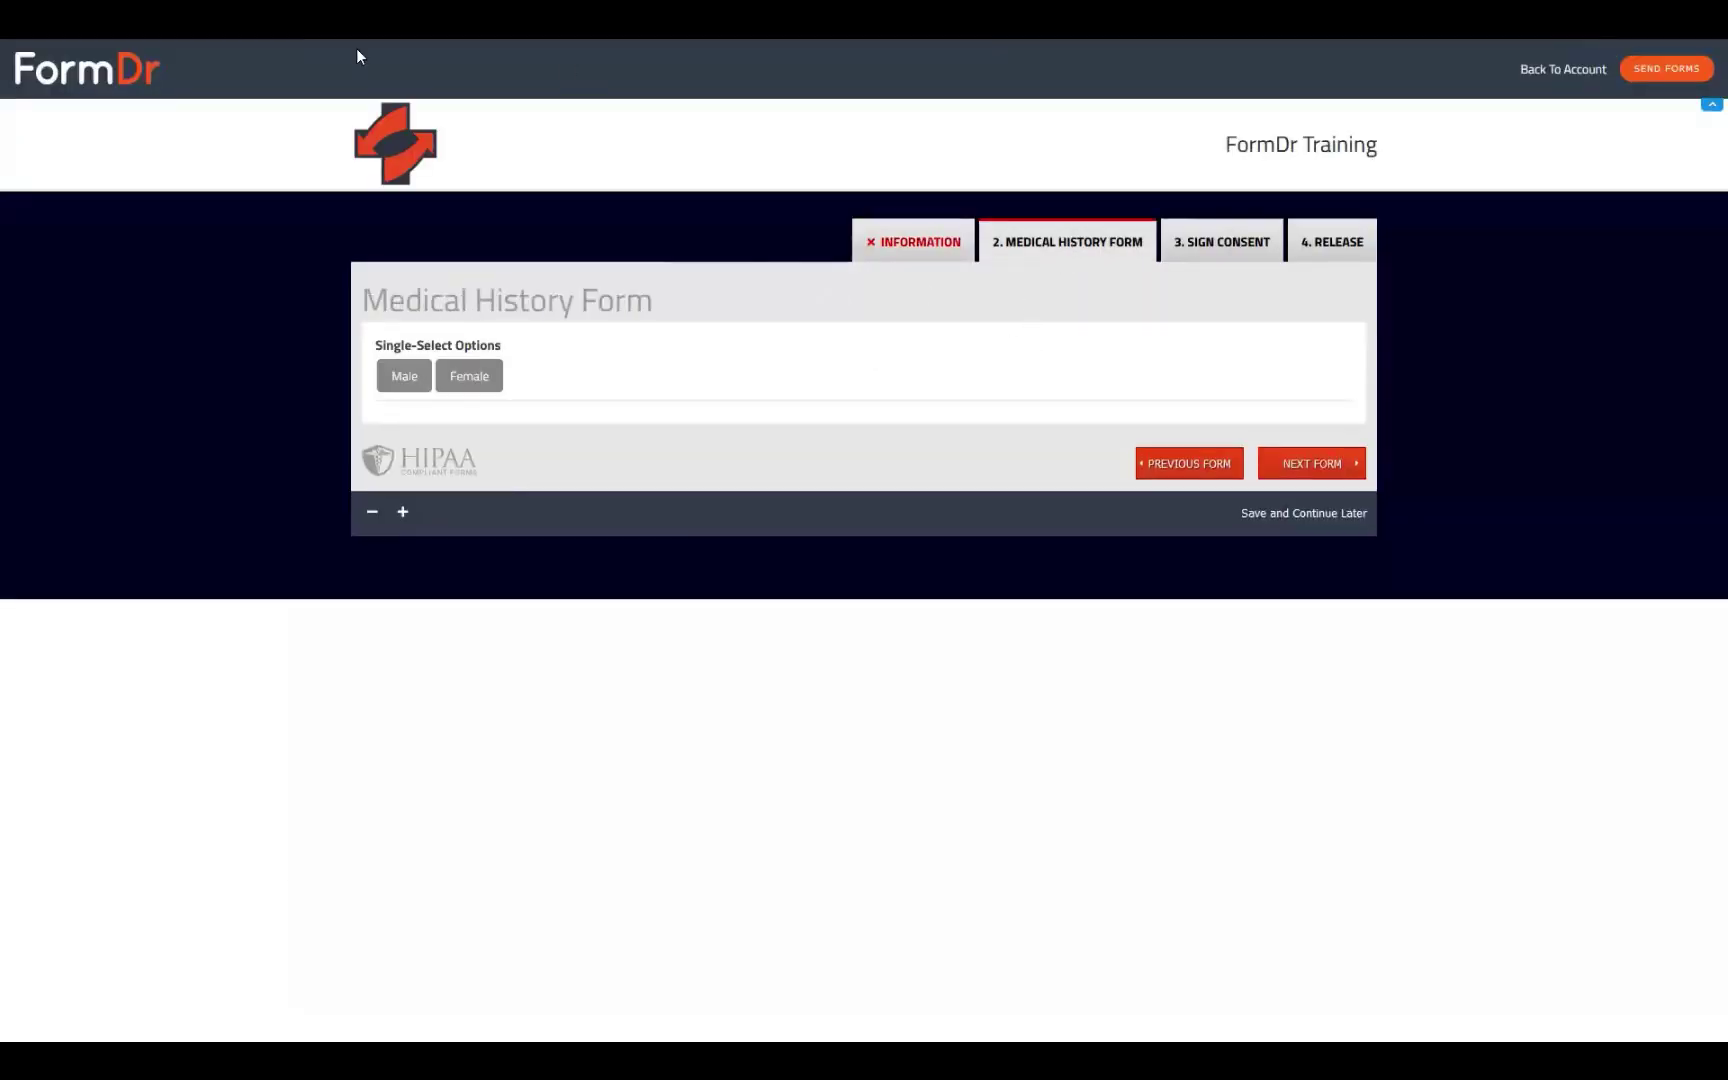
pyautogui.moveTo(1235, 140); pyautogui.dragTo(1410, 122)
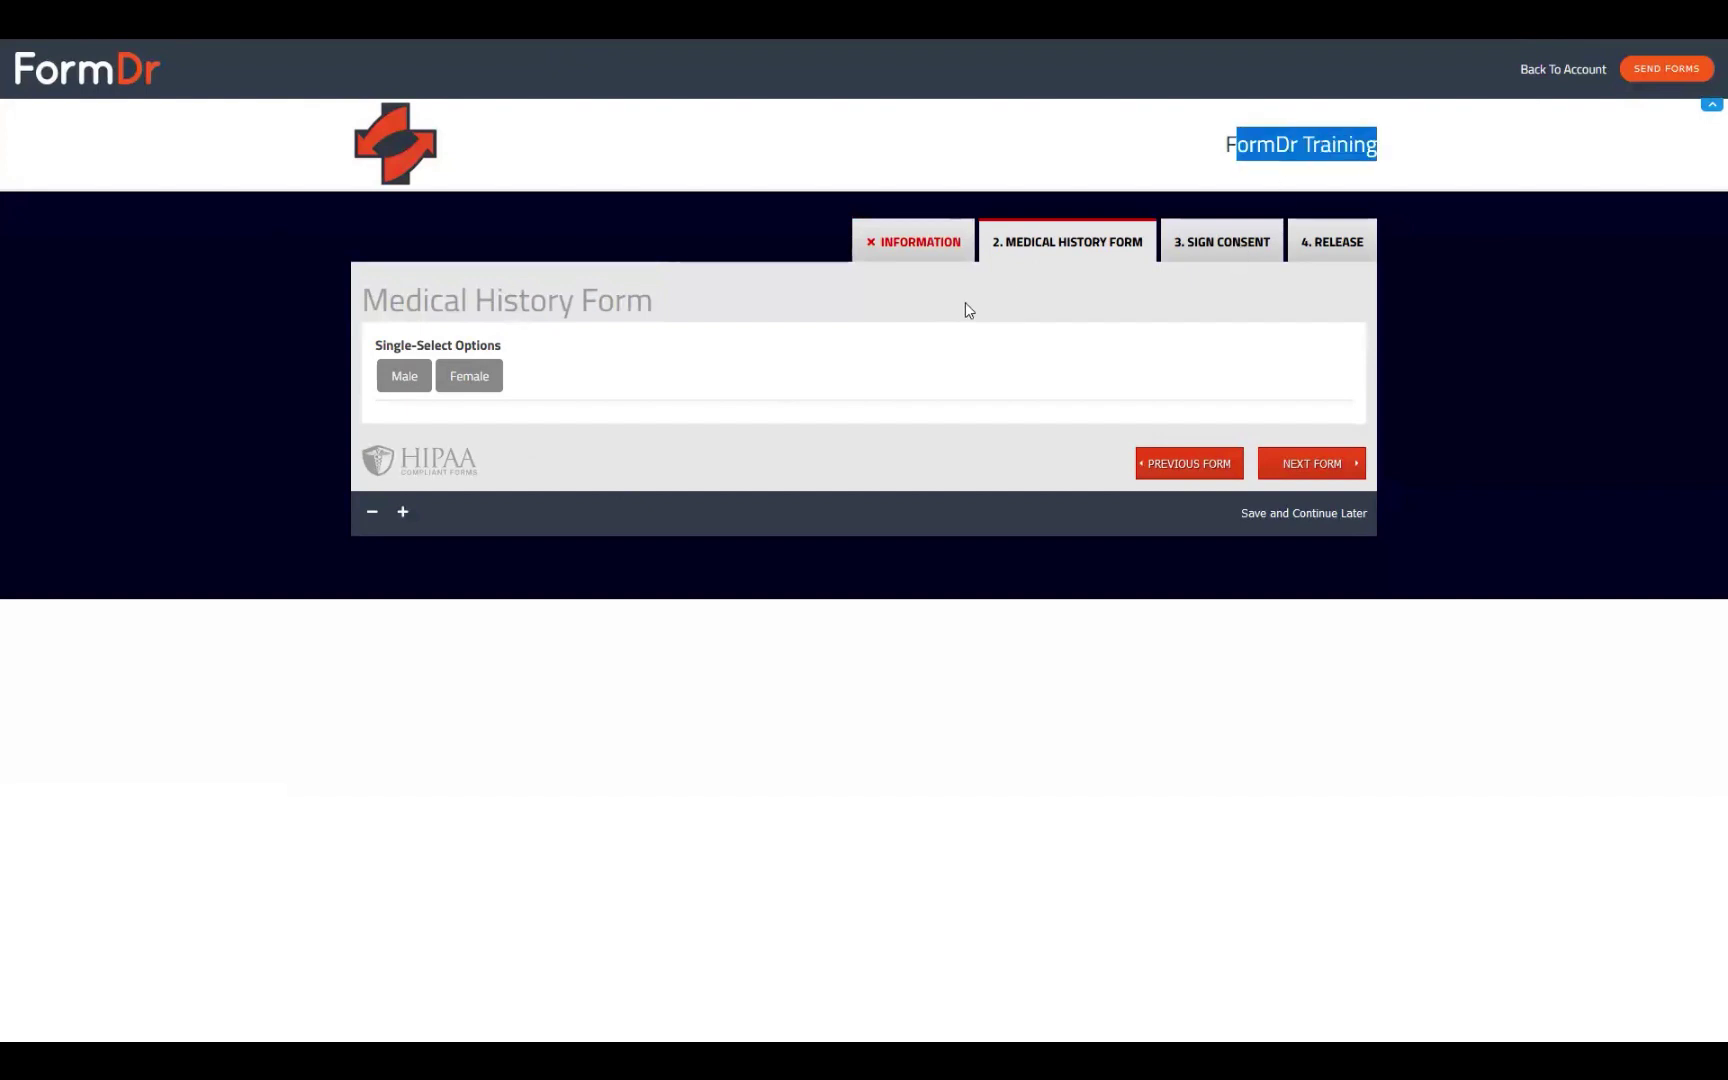
pyautogui.doubleClick(466, 346)
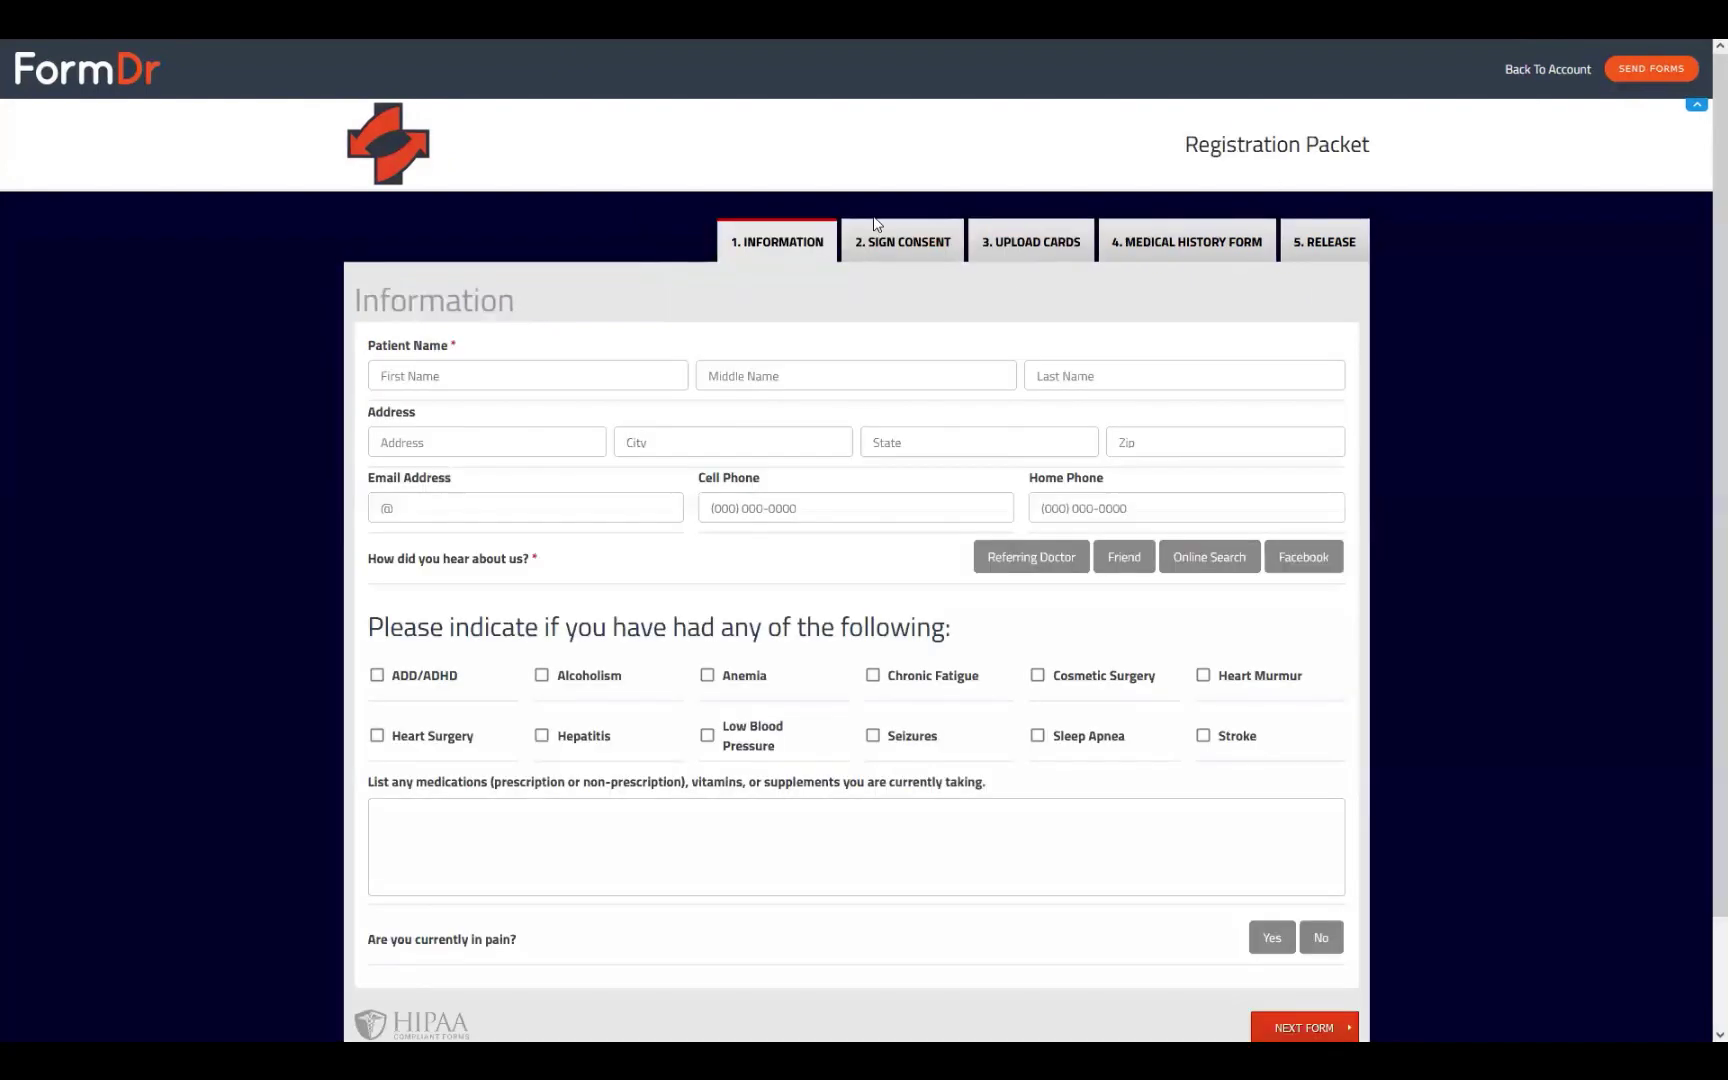
pyautogui.click(1142, 246)
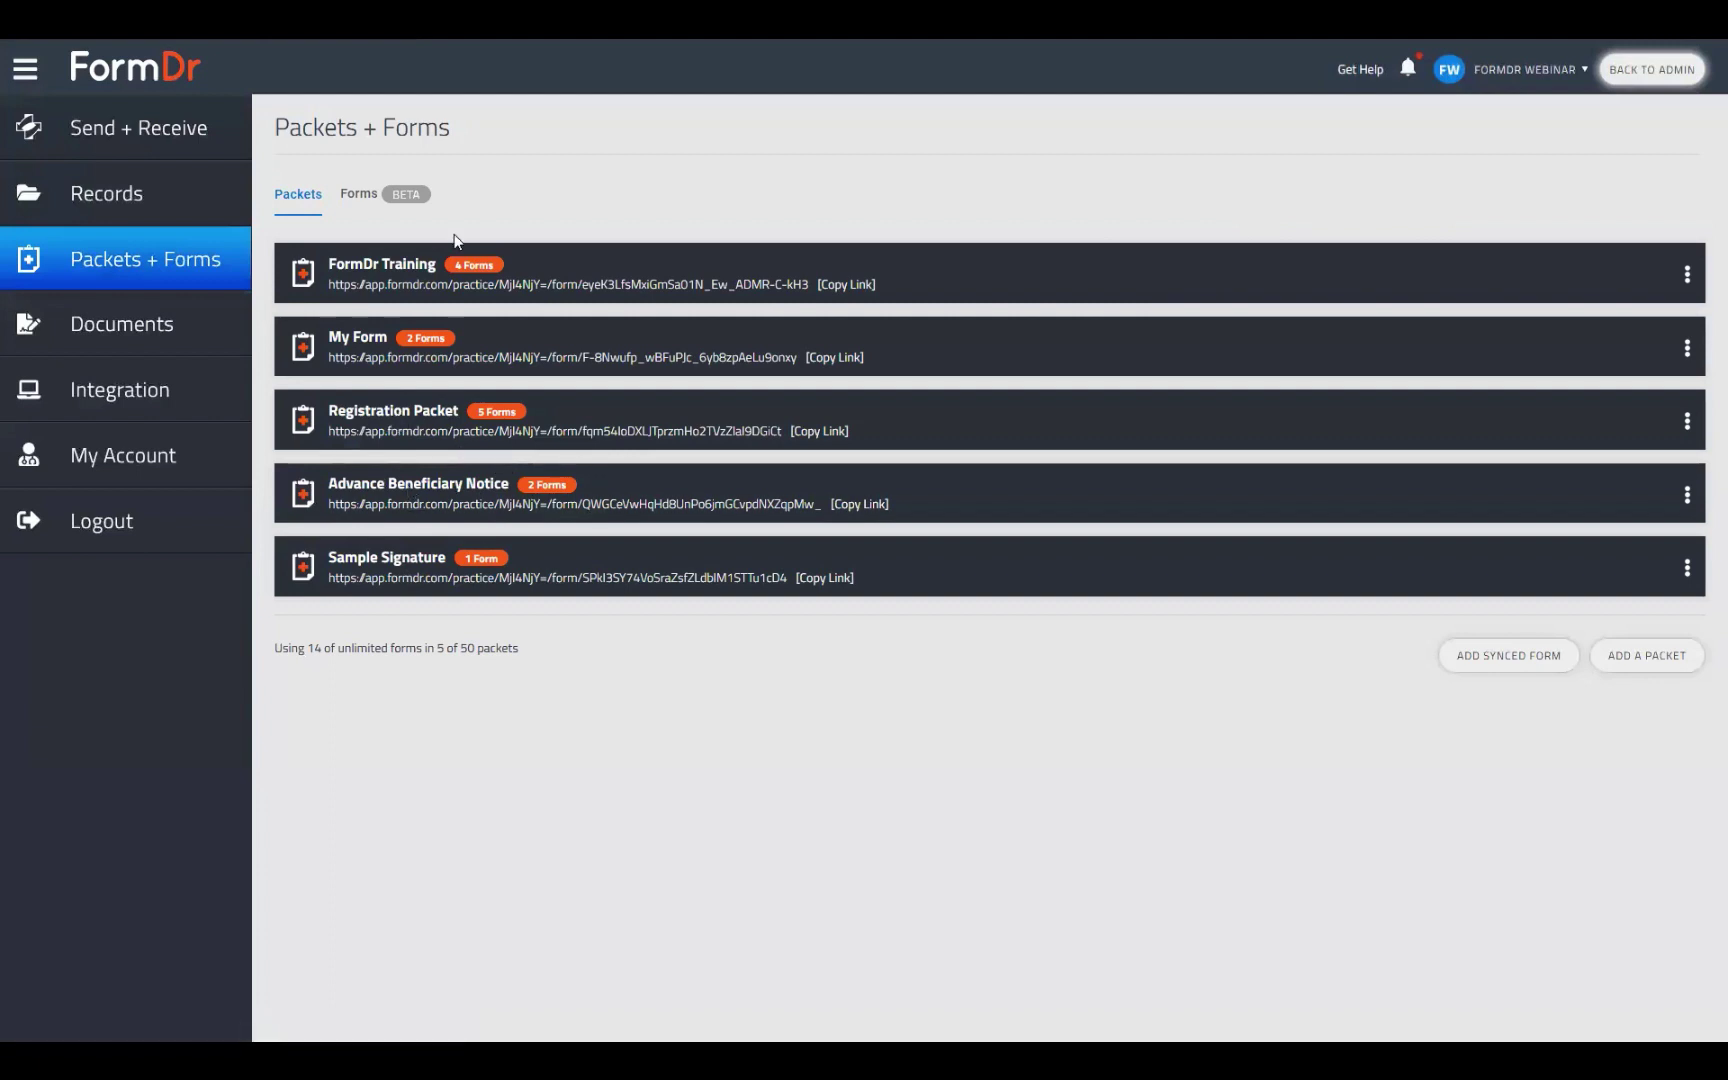
# Open the FormDr Training packet for editing and import the Medical History Form from the Registration Packet.
pyautogui.click(1685, 280)
pyautogui.click(1645, 308)
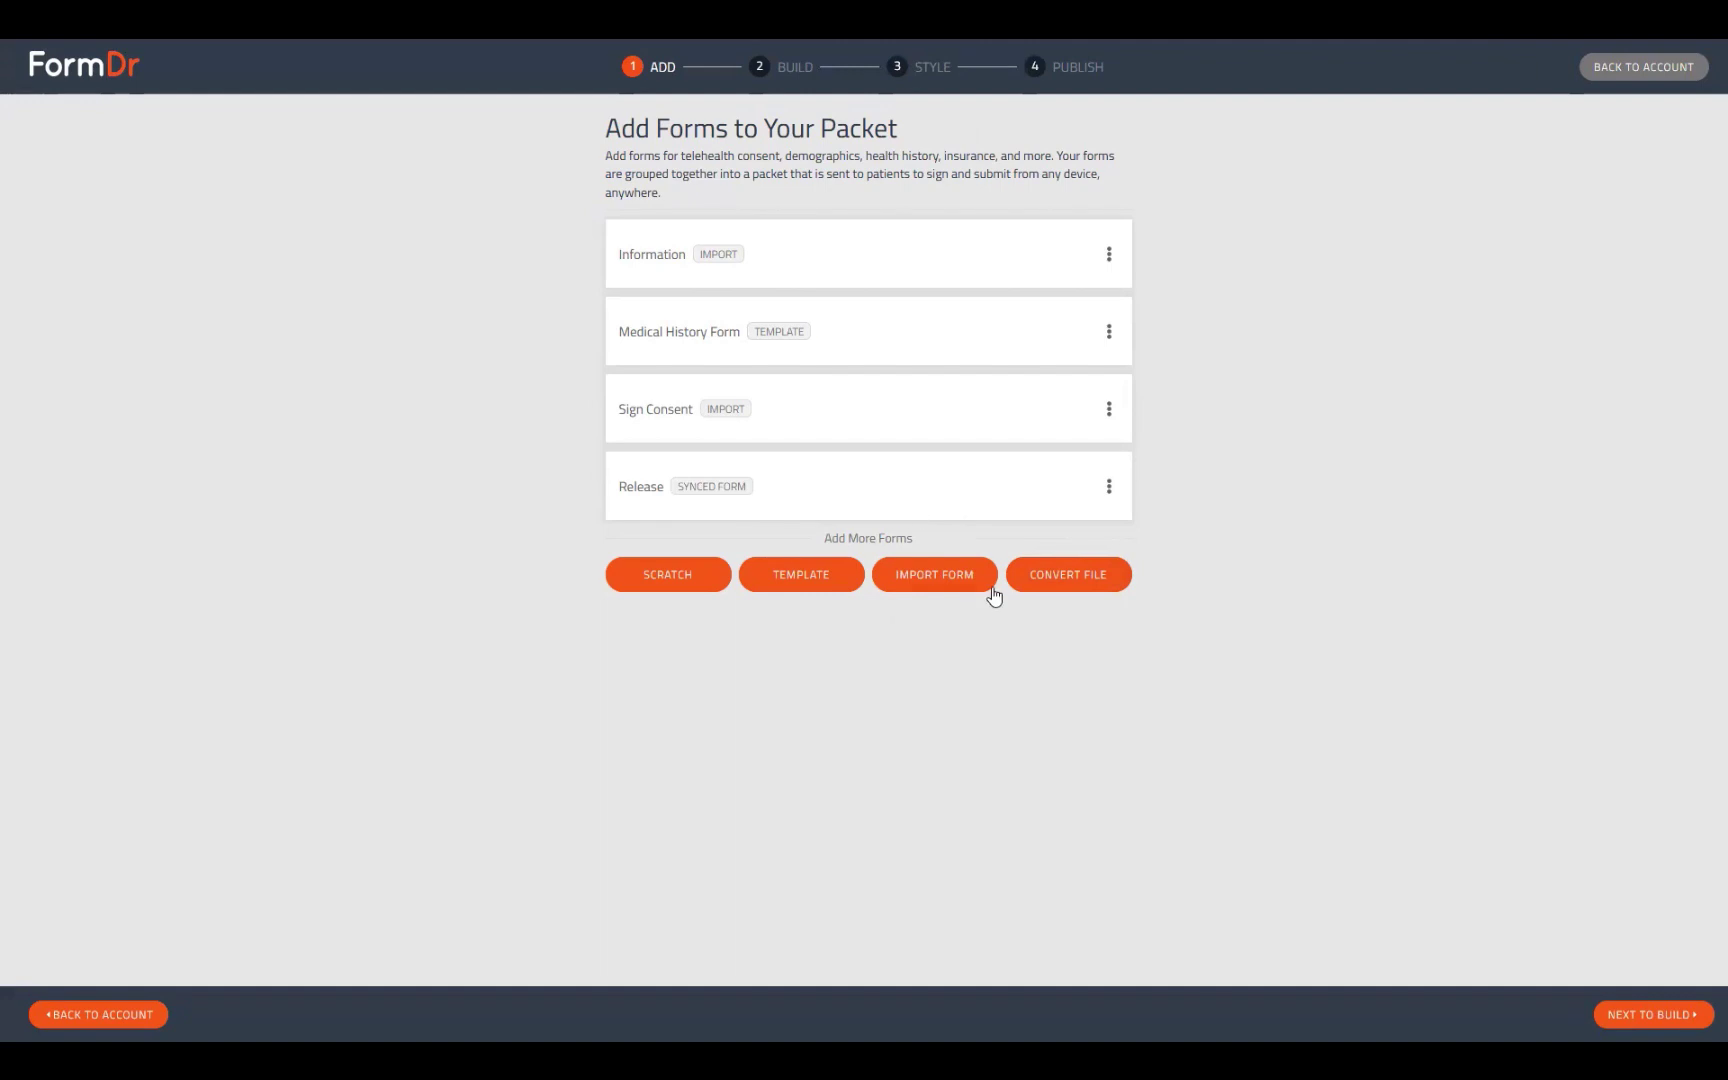
pyautogui.click(958, 592)
pyautogui.click(851, 607)
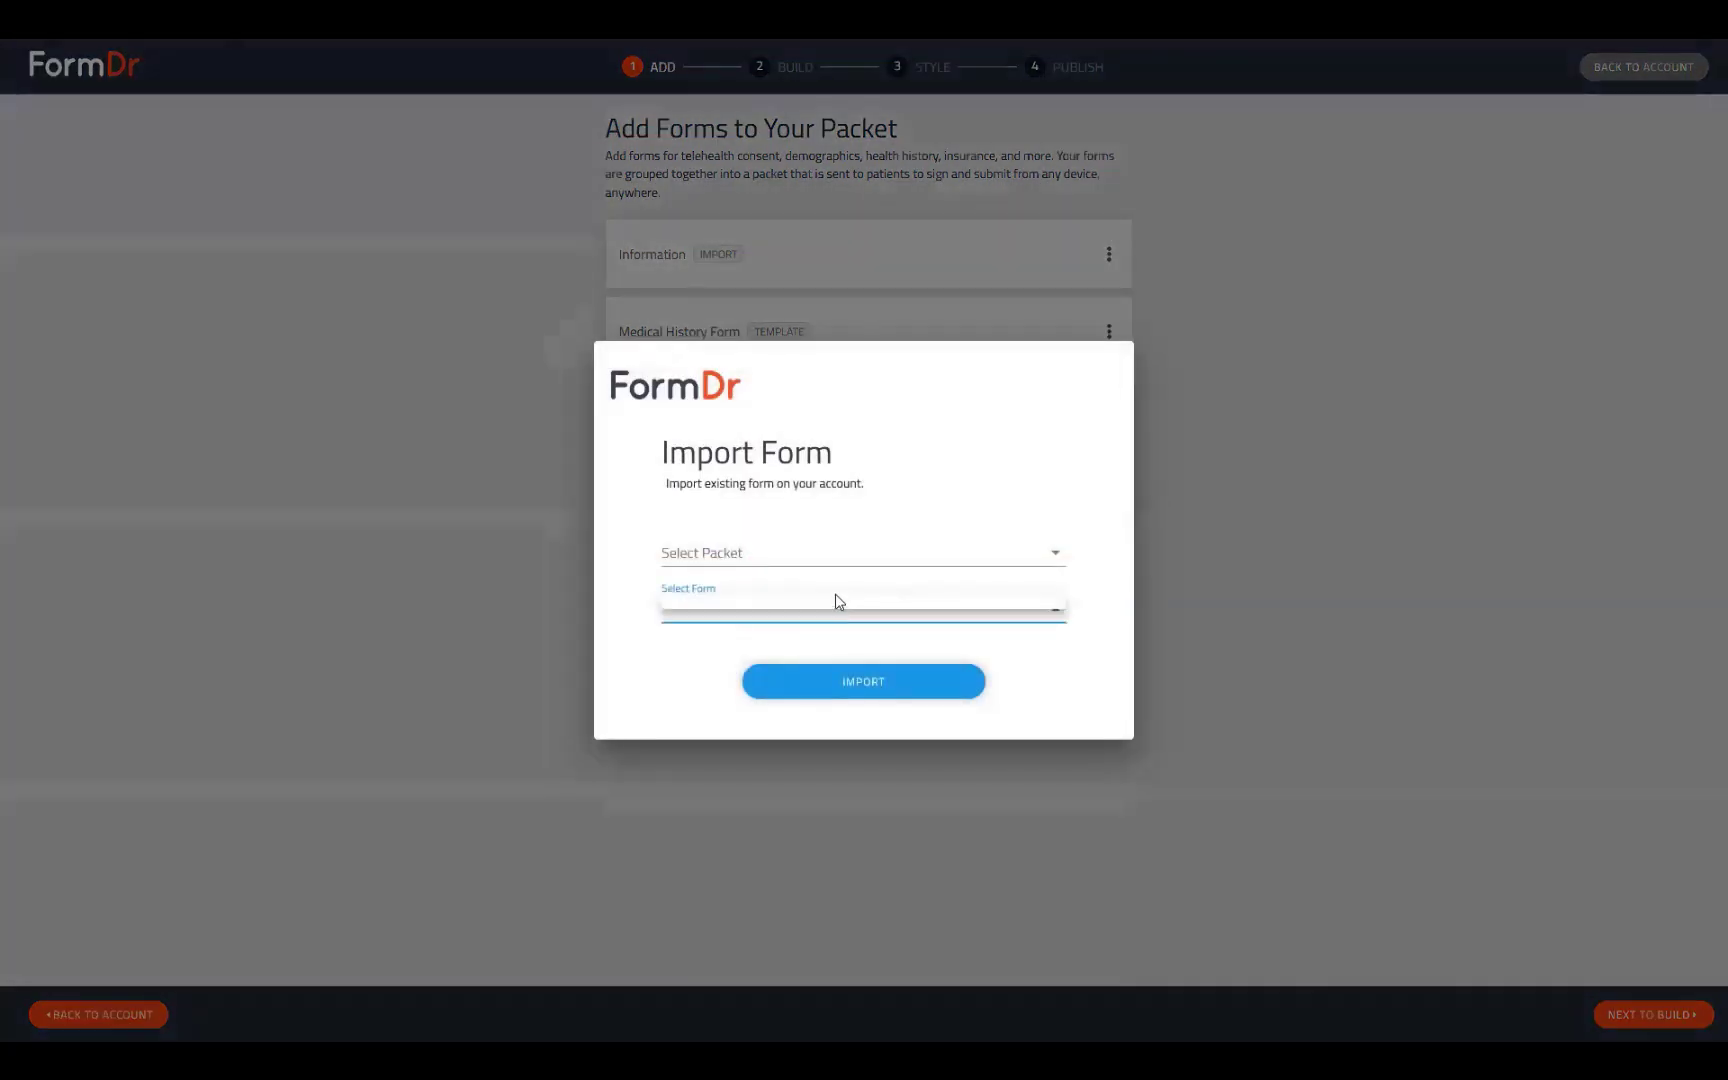
pyautogui.click(802, 558)
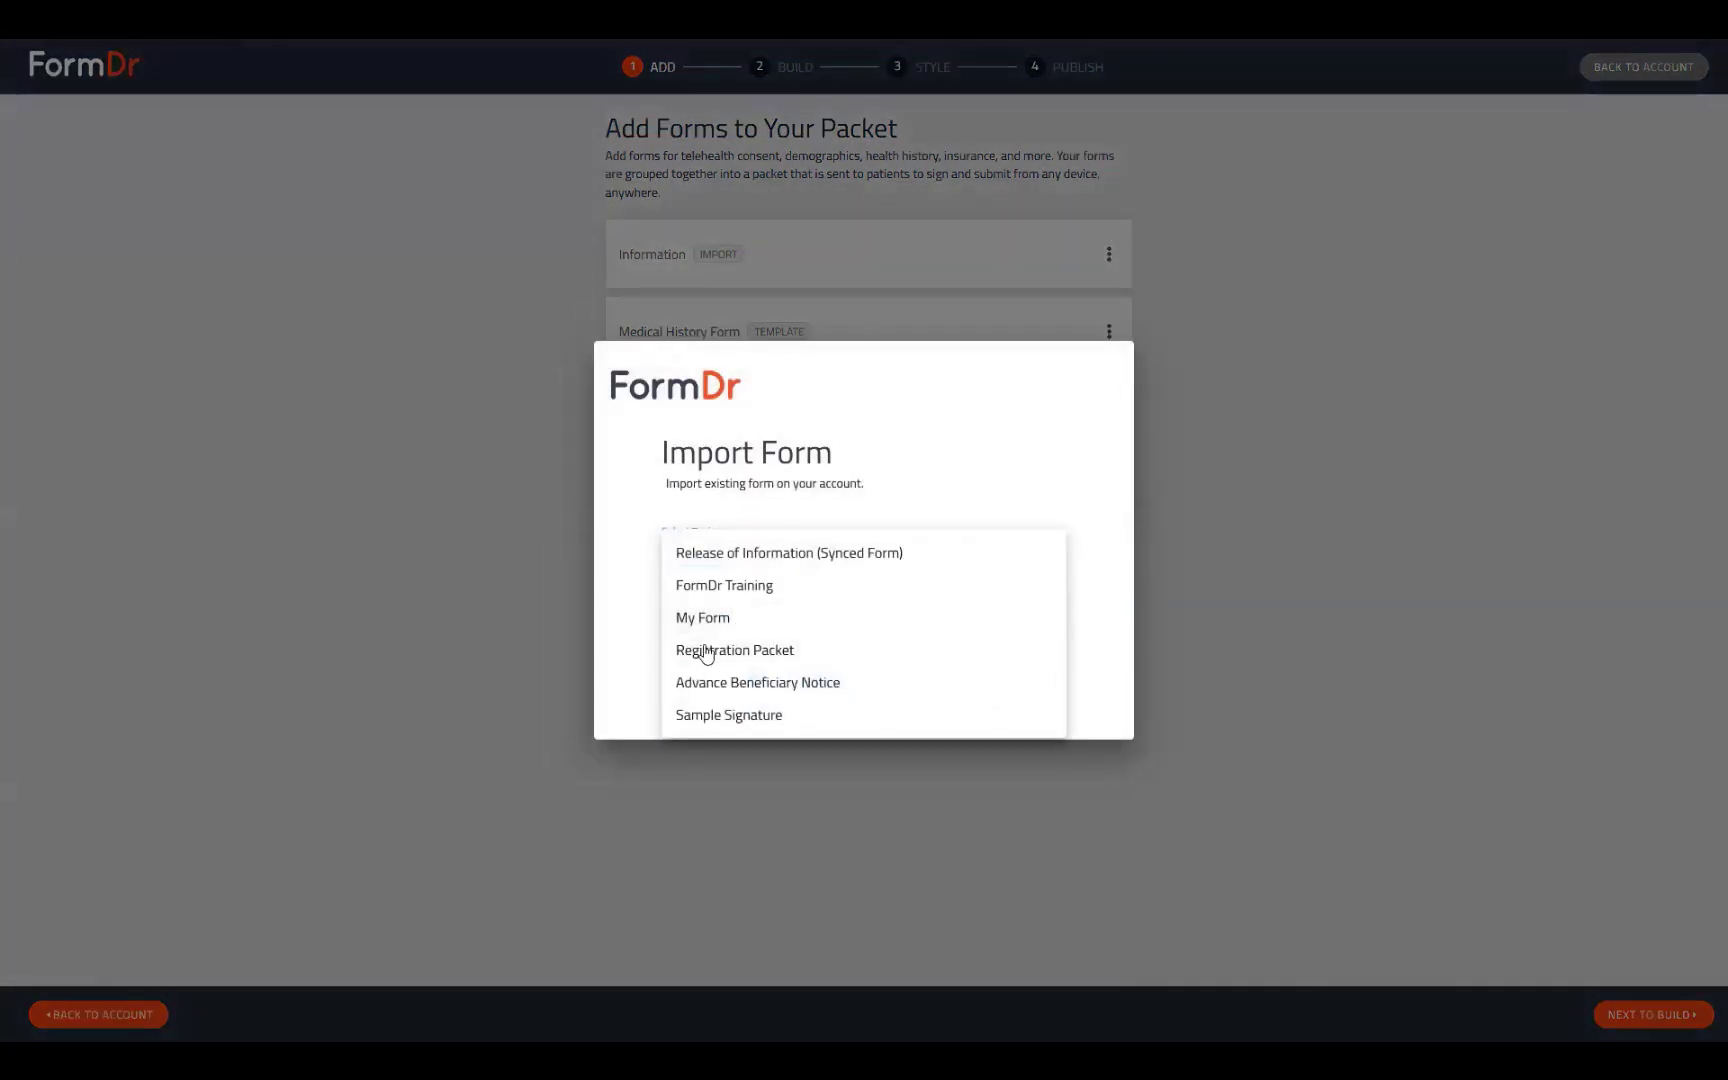
pyautogui.click(810, 648)
pyautogui.click(695, 607)
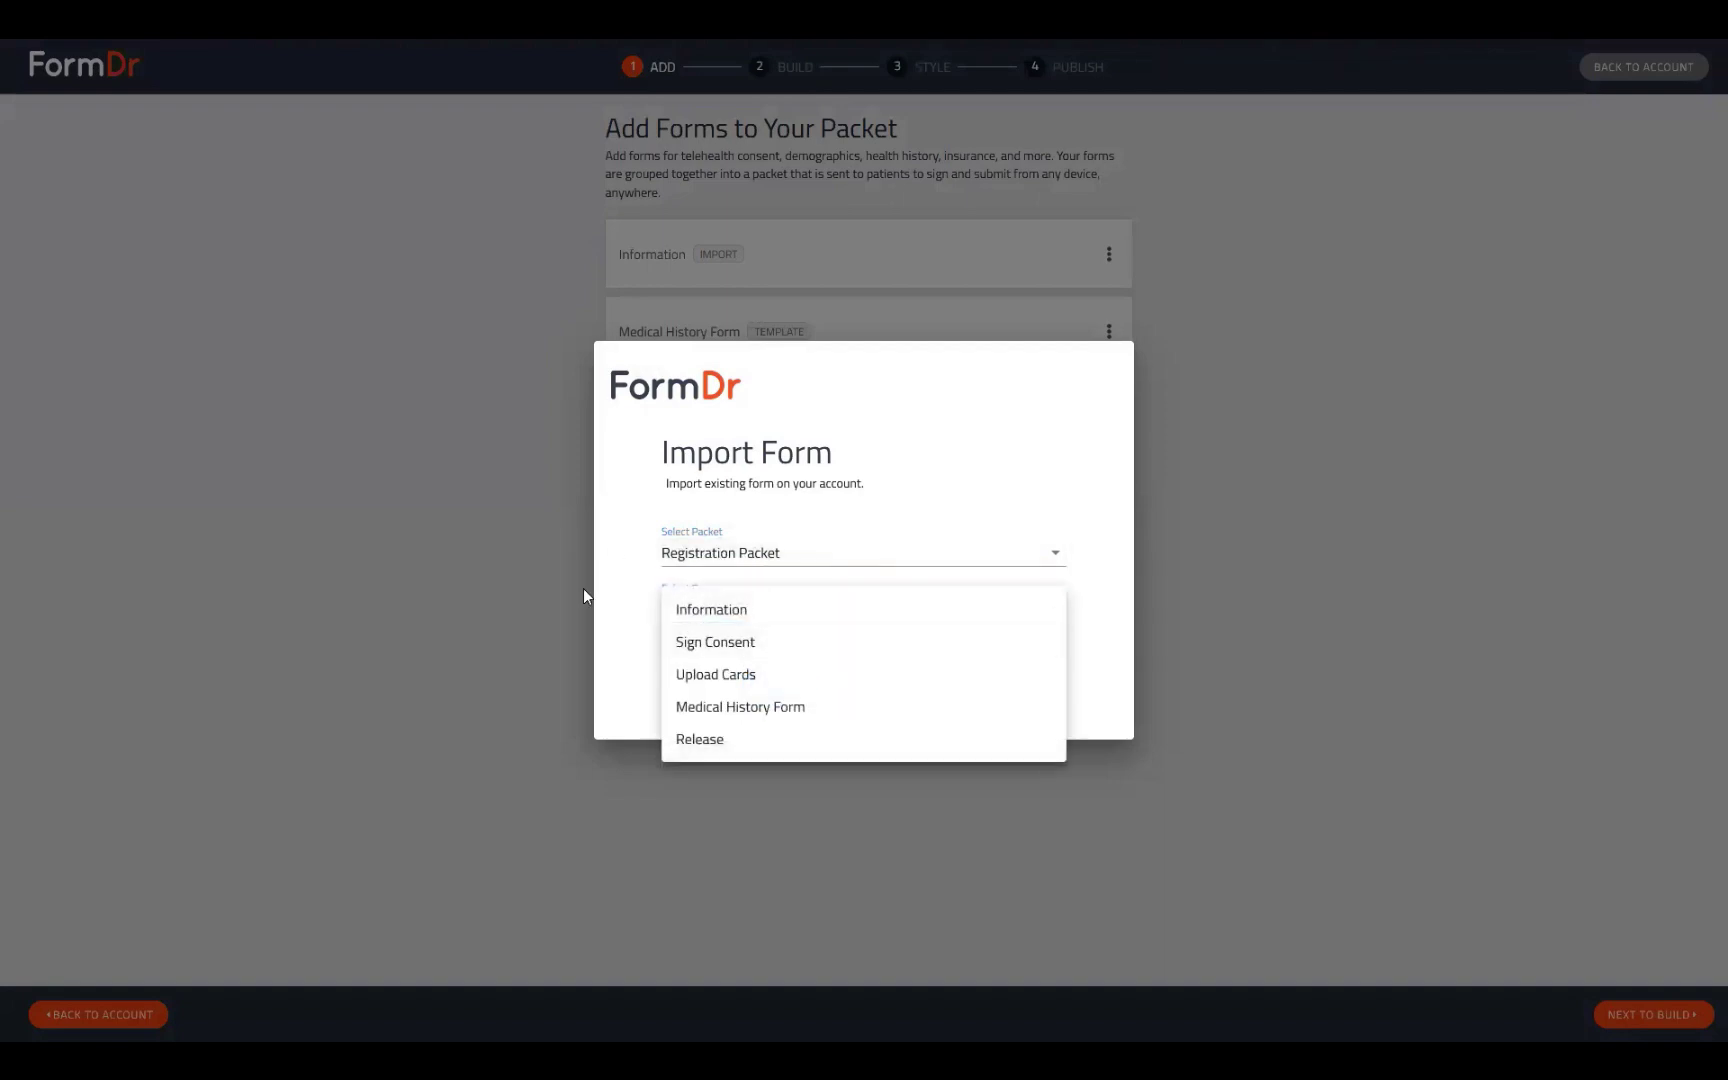
pyautogui.click(768, 707)
pyautogui.click(848, 697)
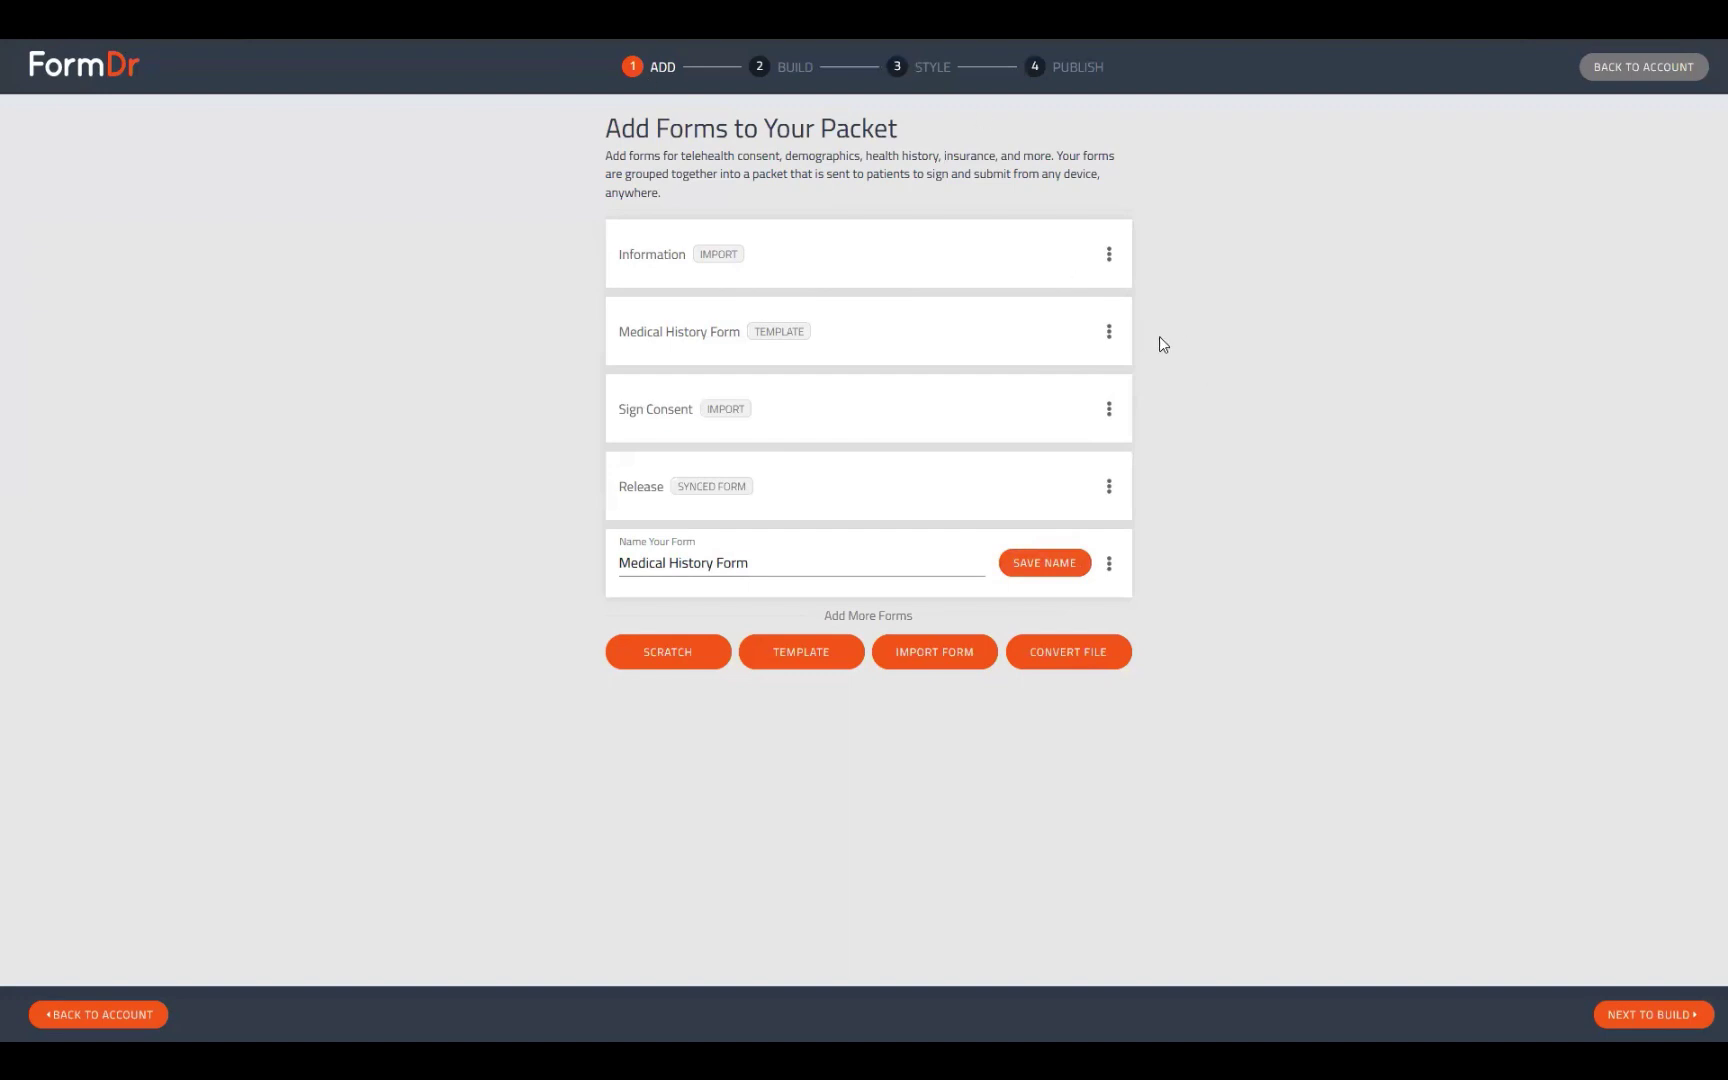
# Delete the template-based Medical History Form from the FormDr Training packet.
pyautogui.click(1108, 331)
pyautogui.click(1150, 393)
pyautogui.click(1005, 566)
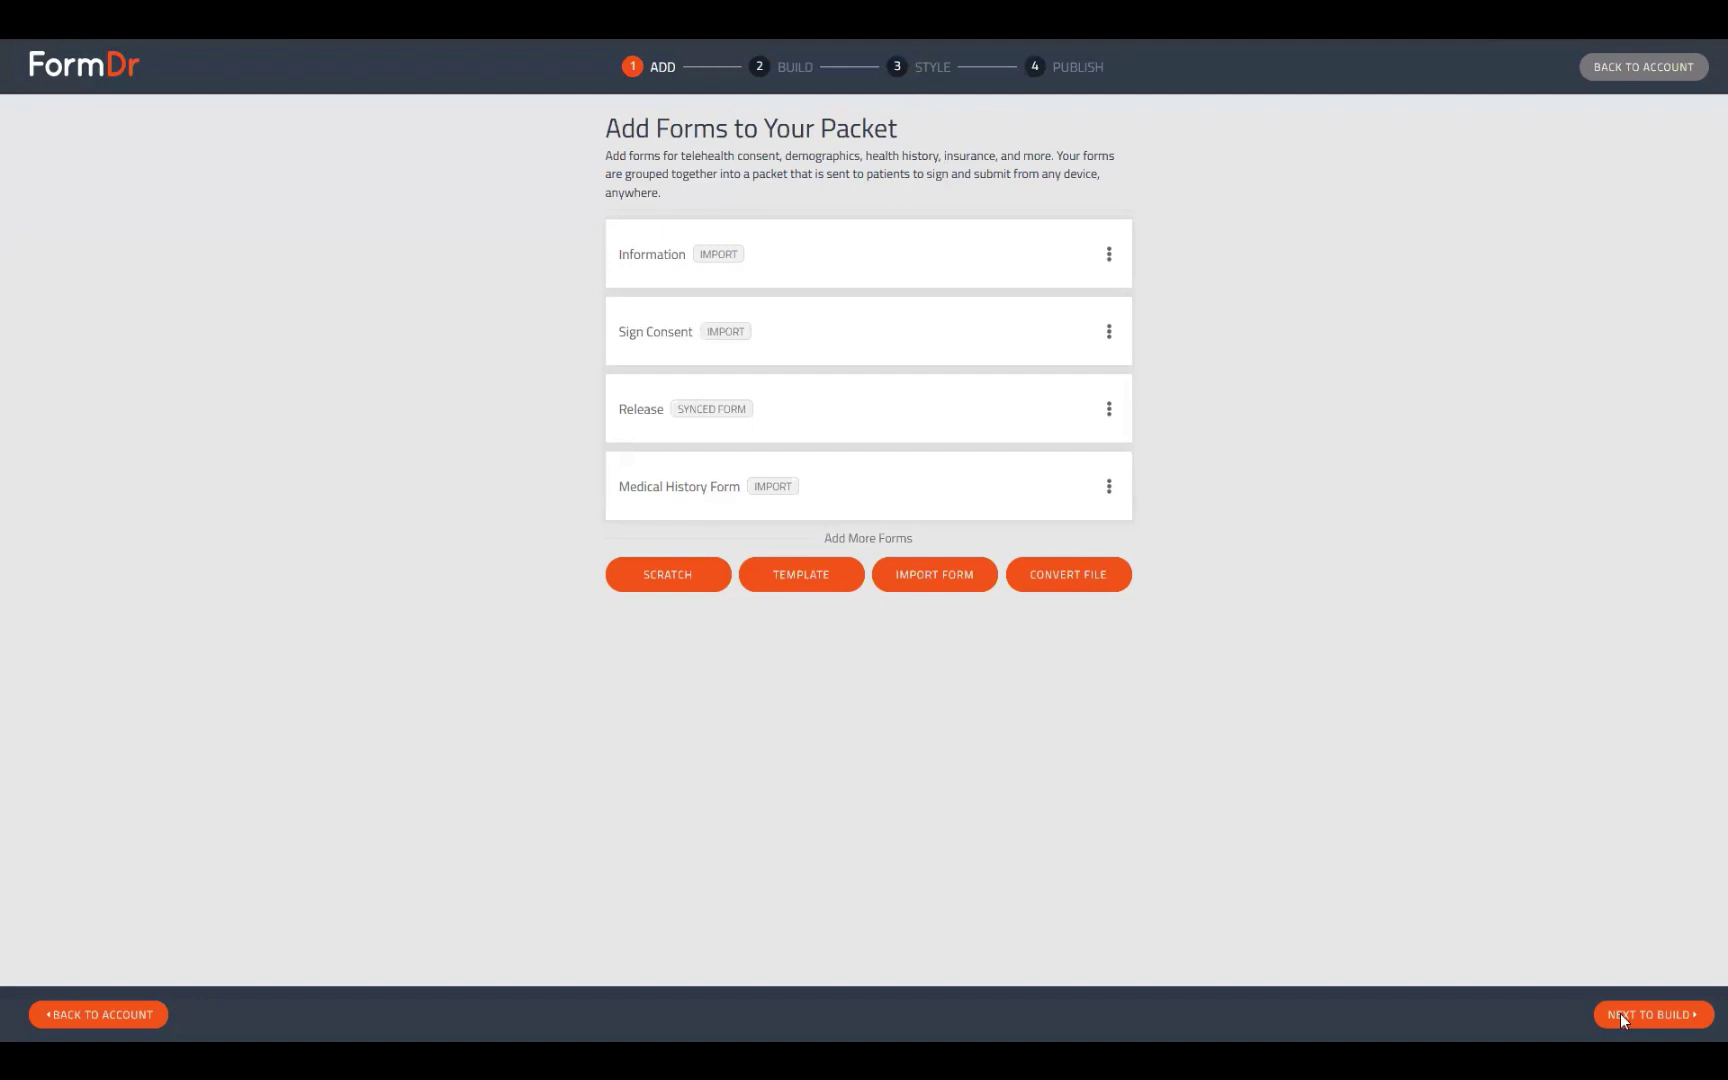
# In the build stage, move the imported Medical History Form to second place, after Information, and review its fields.
pyautogui.click(1623, 1015)
pyautogui.click(1368, 285)
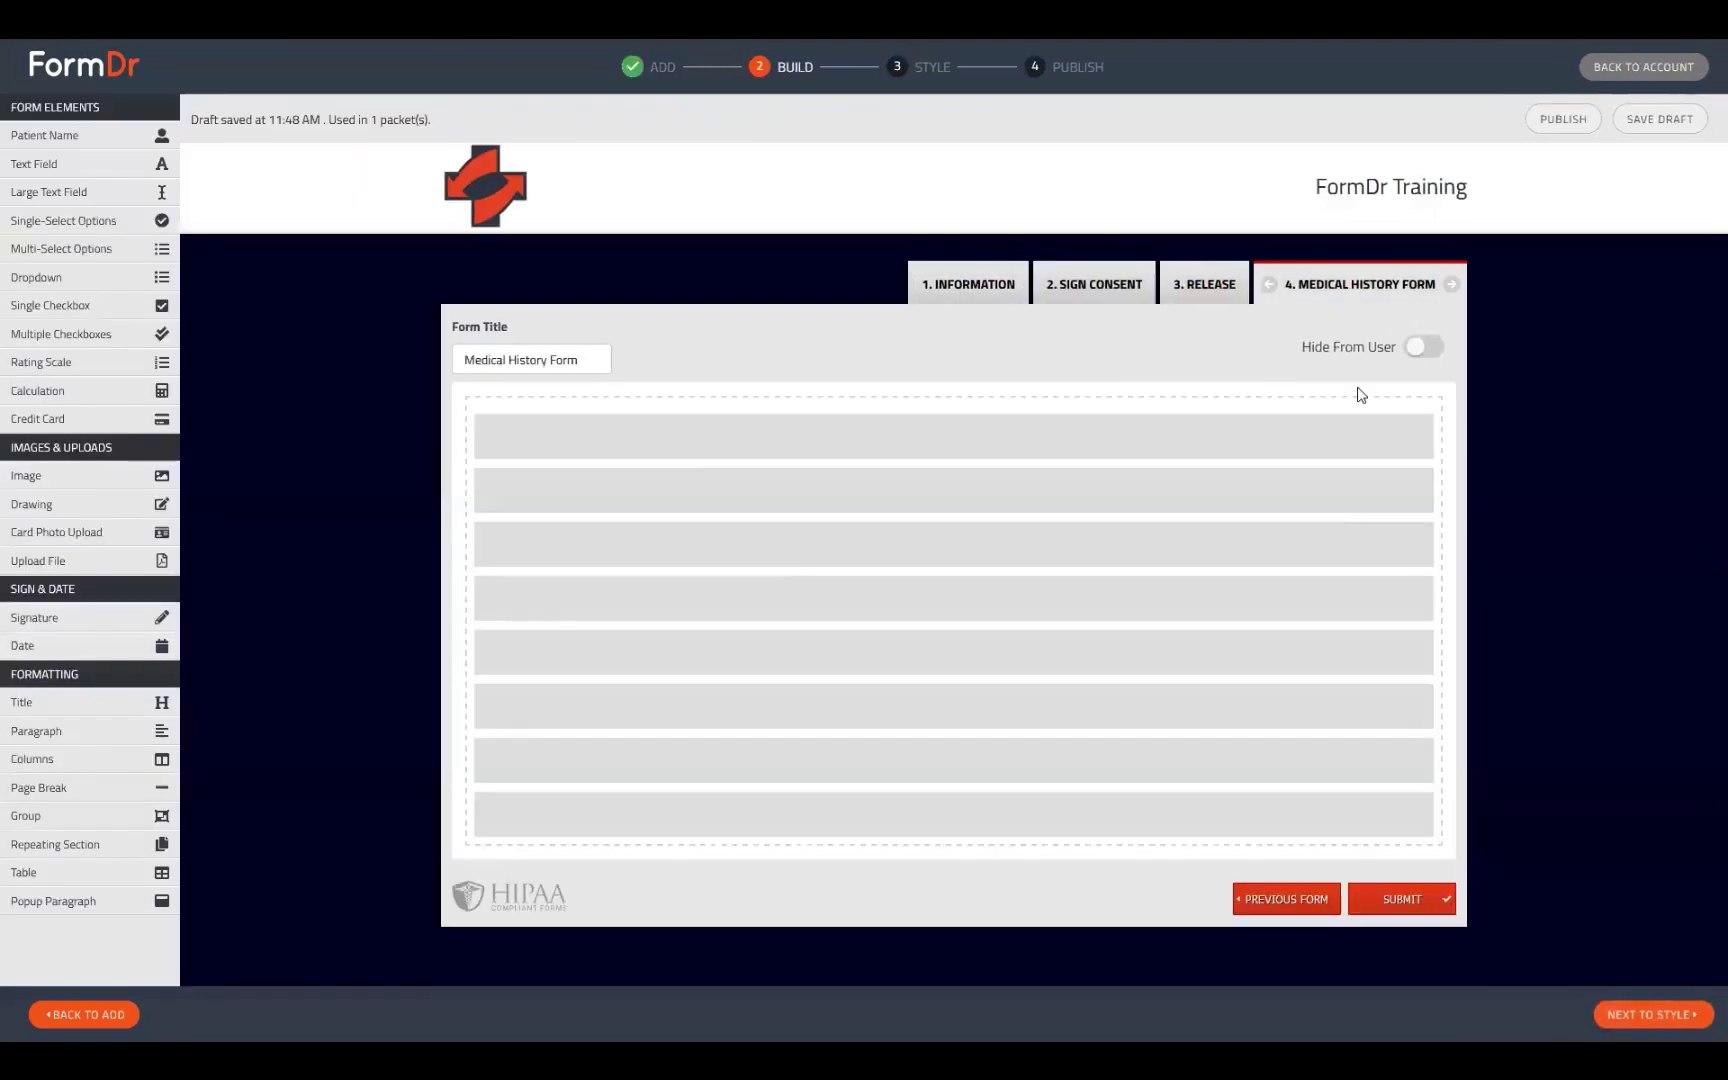
pyautogui.click(1262, 284)
pyautogui.click(1167, 284)
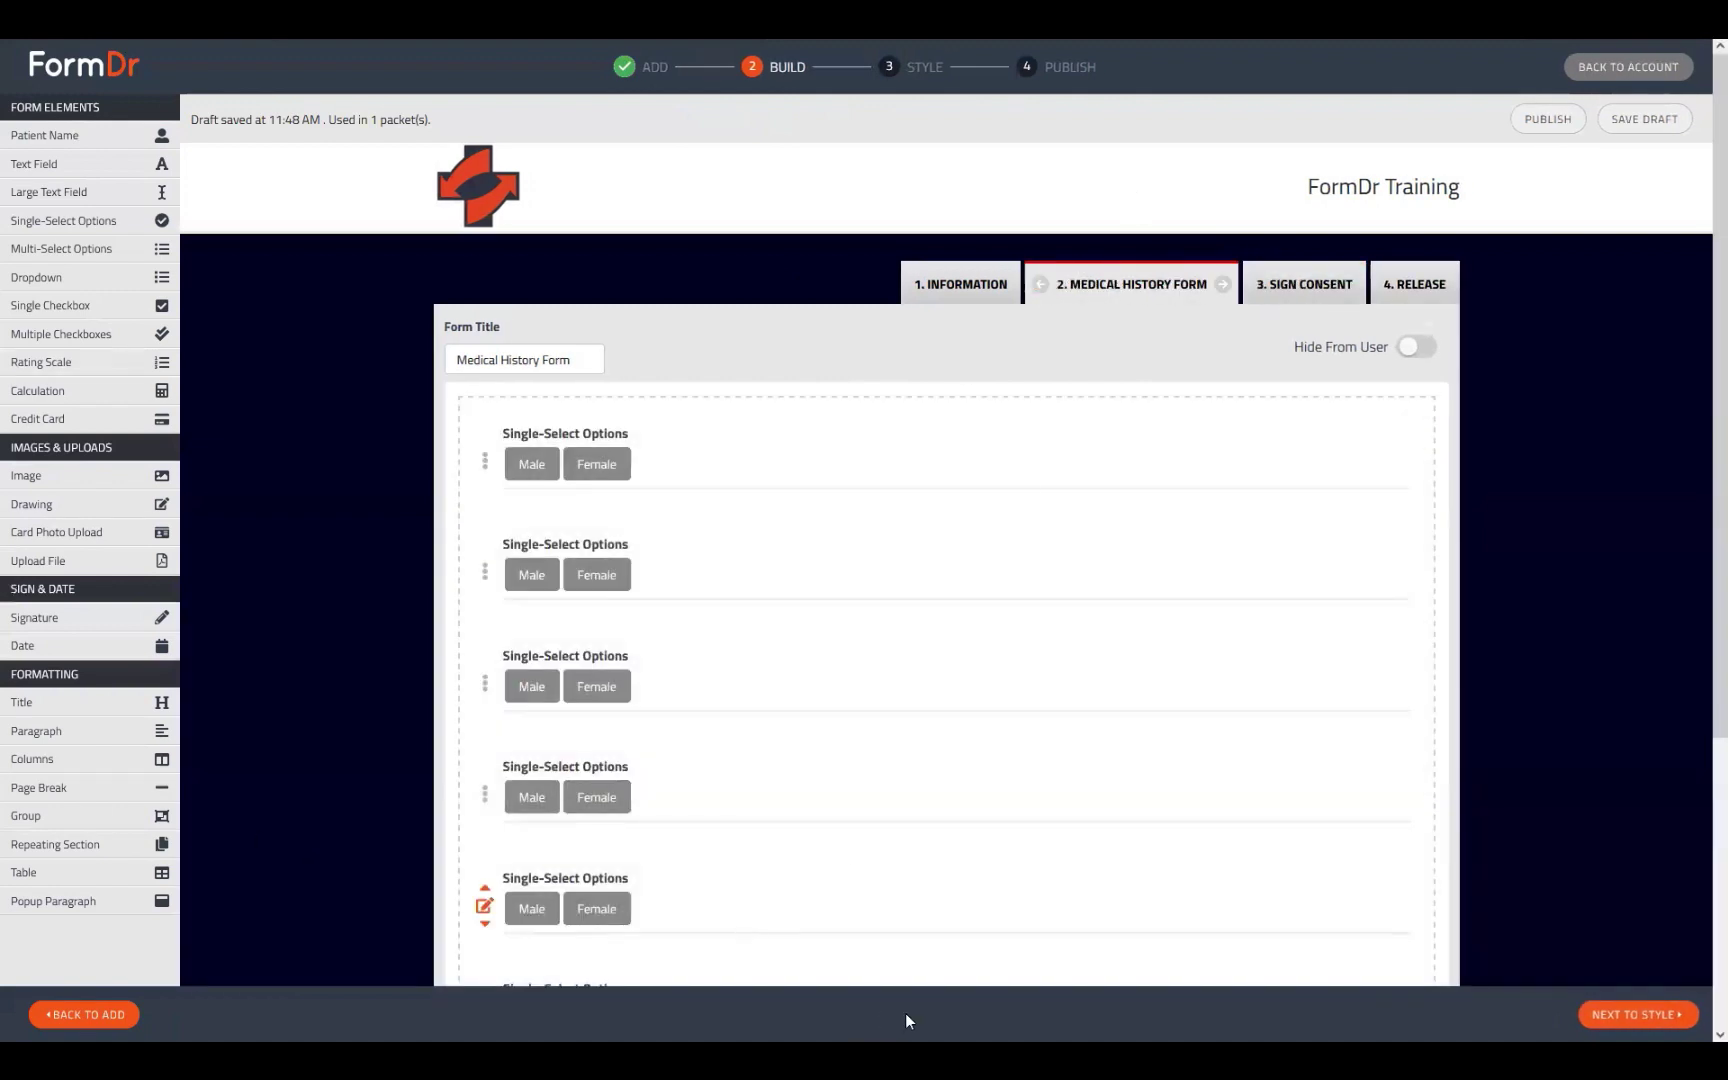
pyautogui.scroll(-2, 885, 897)
pyautogui.scroll(2, 885, 897)
# Try to take the FormDr Training packet to the style stage, and exit to the account discarding the draft.
pyautogui.click(1667, 1016)
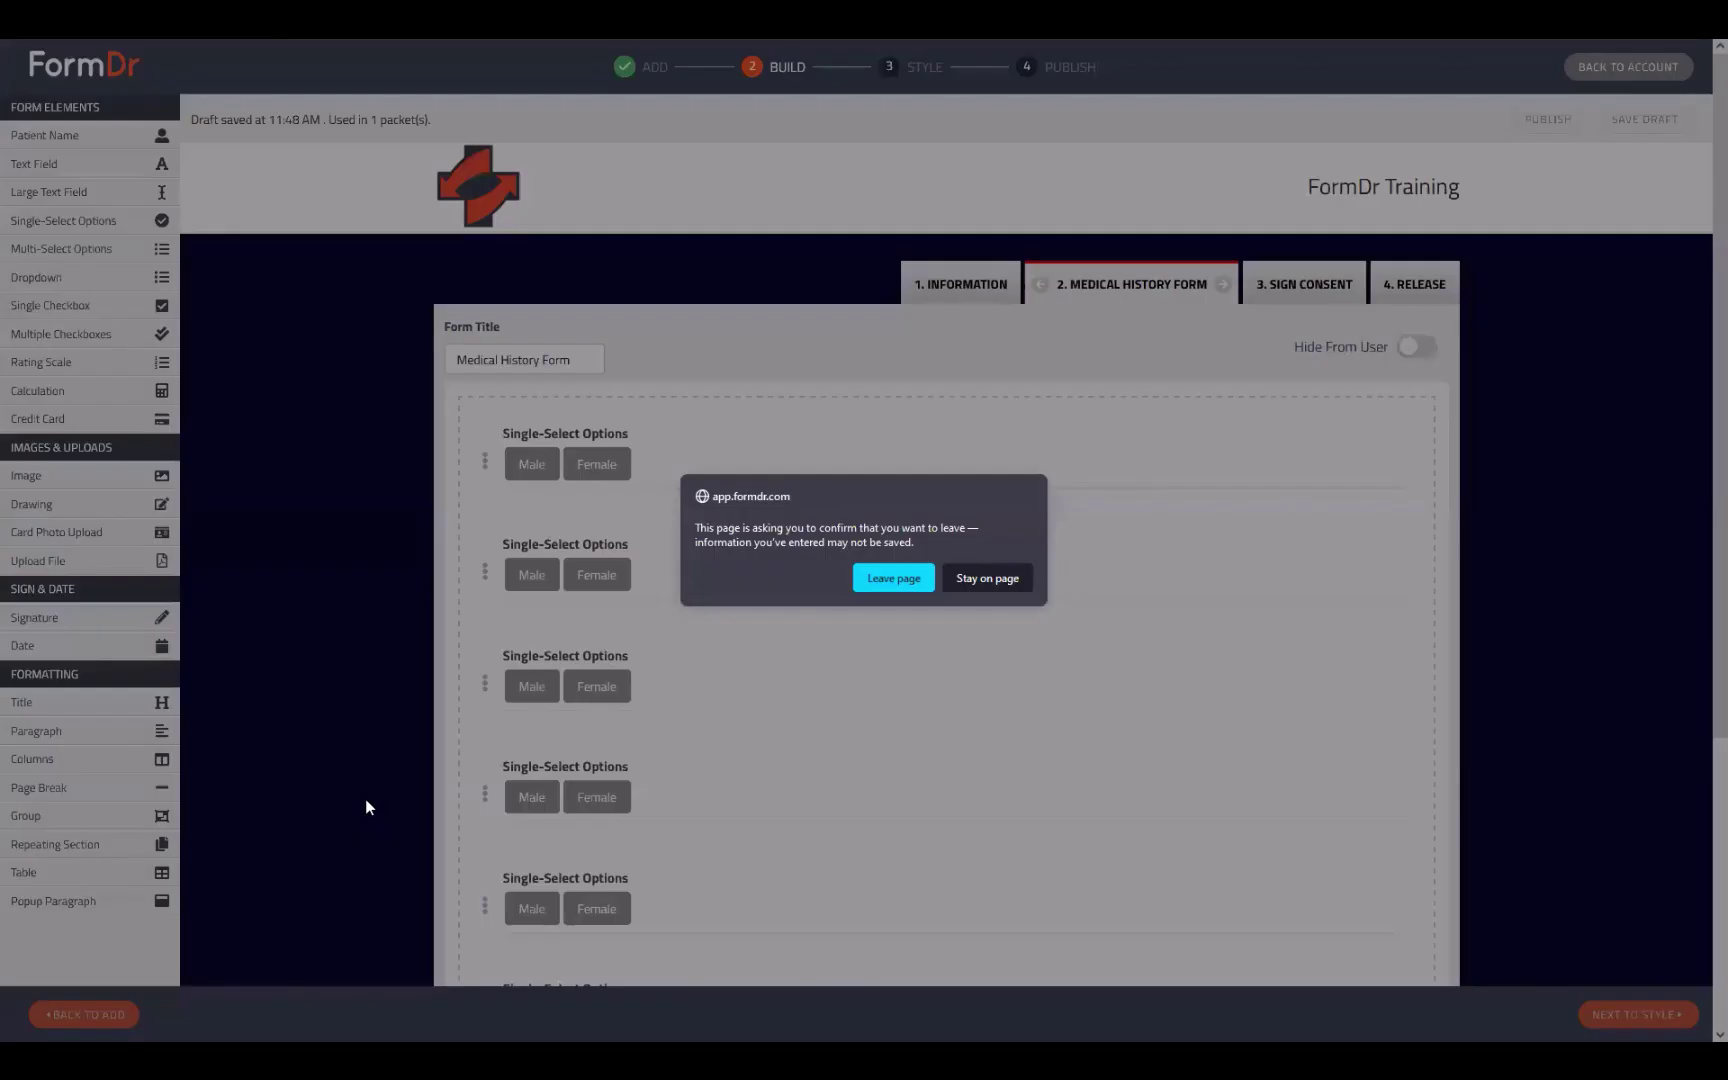
pyautogui.click(918, 570)
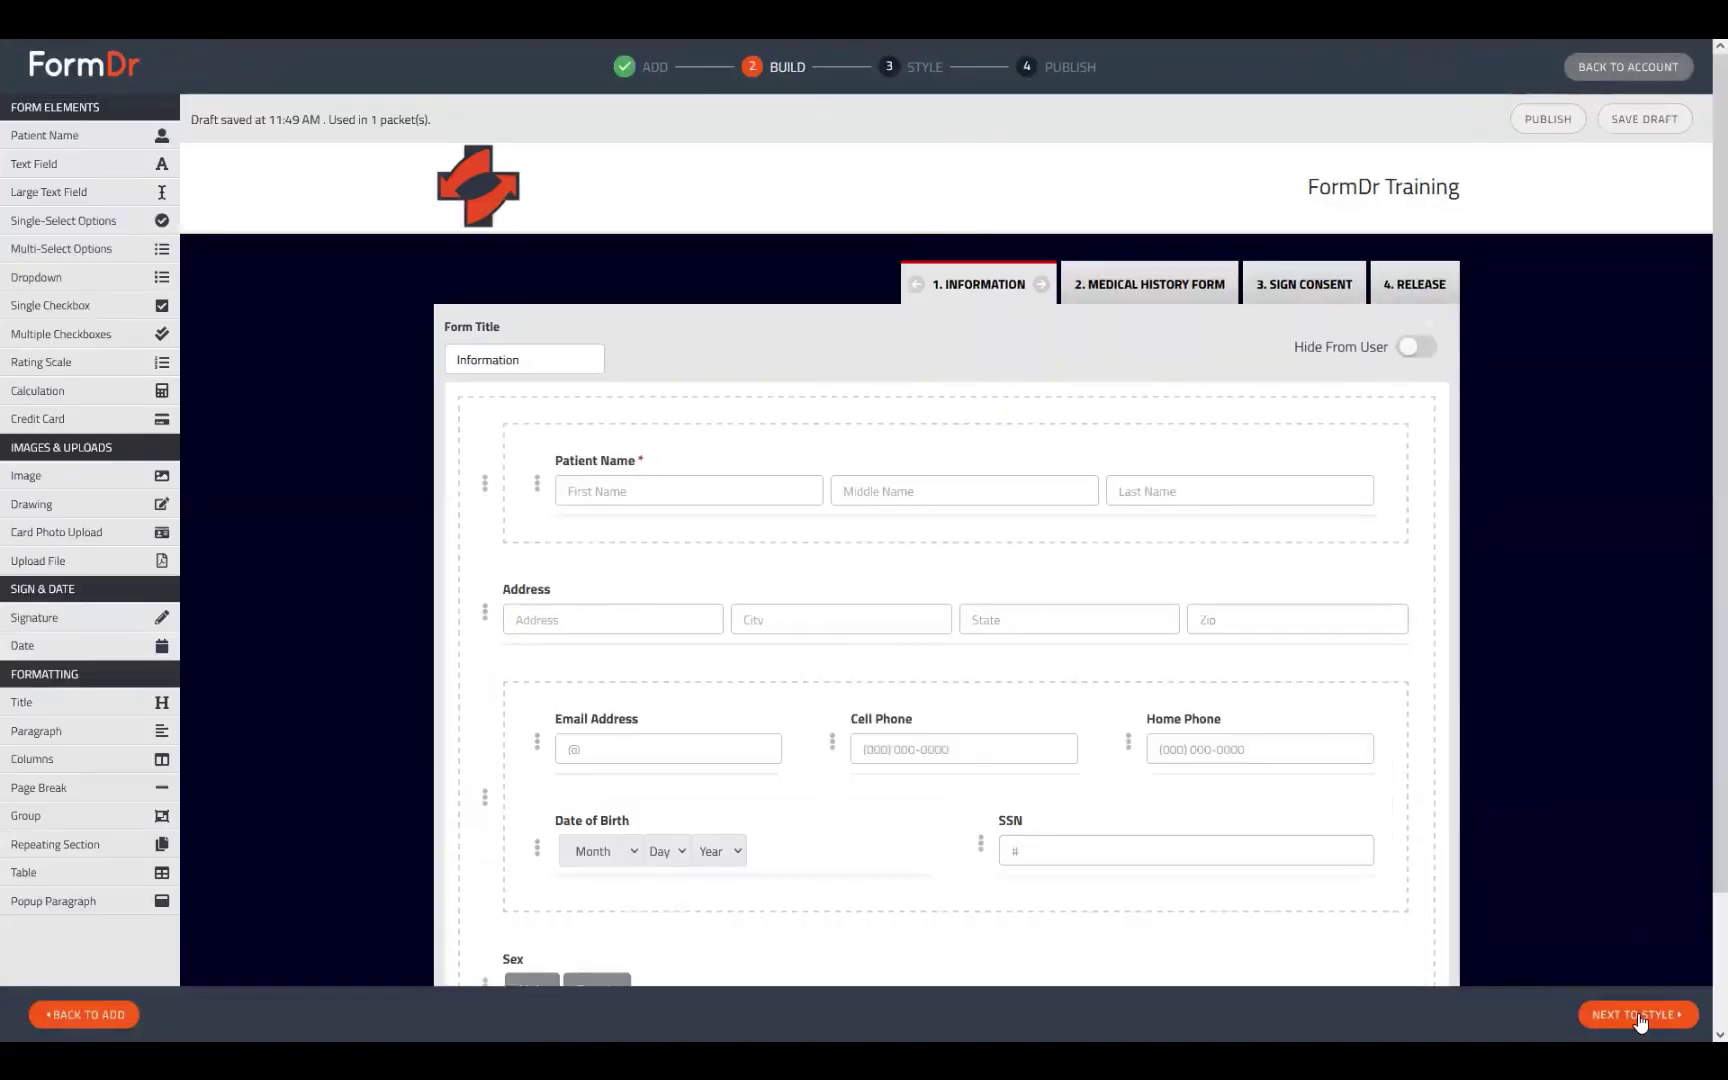
pyautogui.click(1637, 1015)
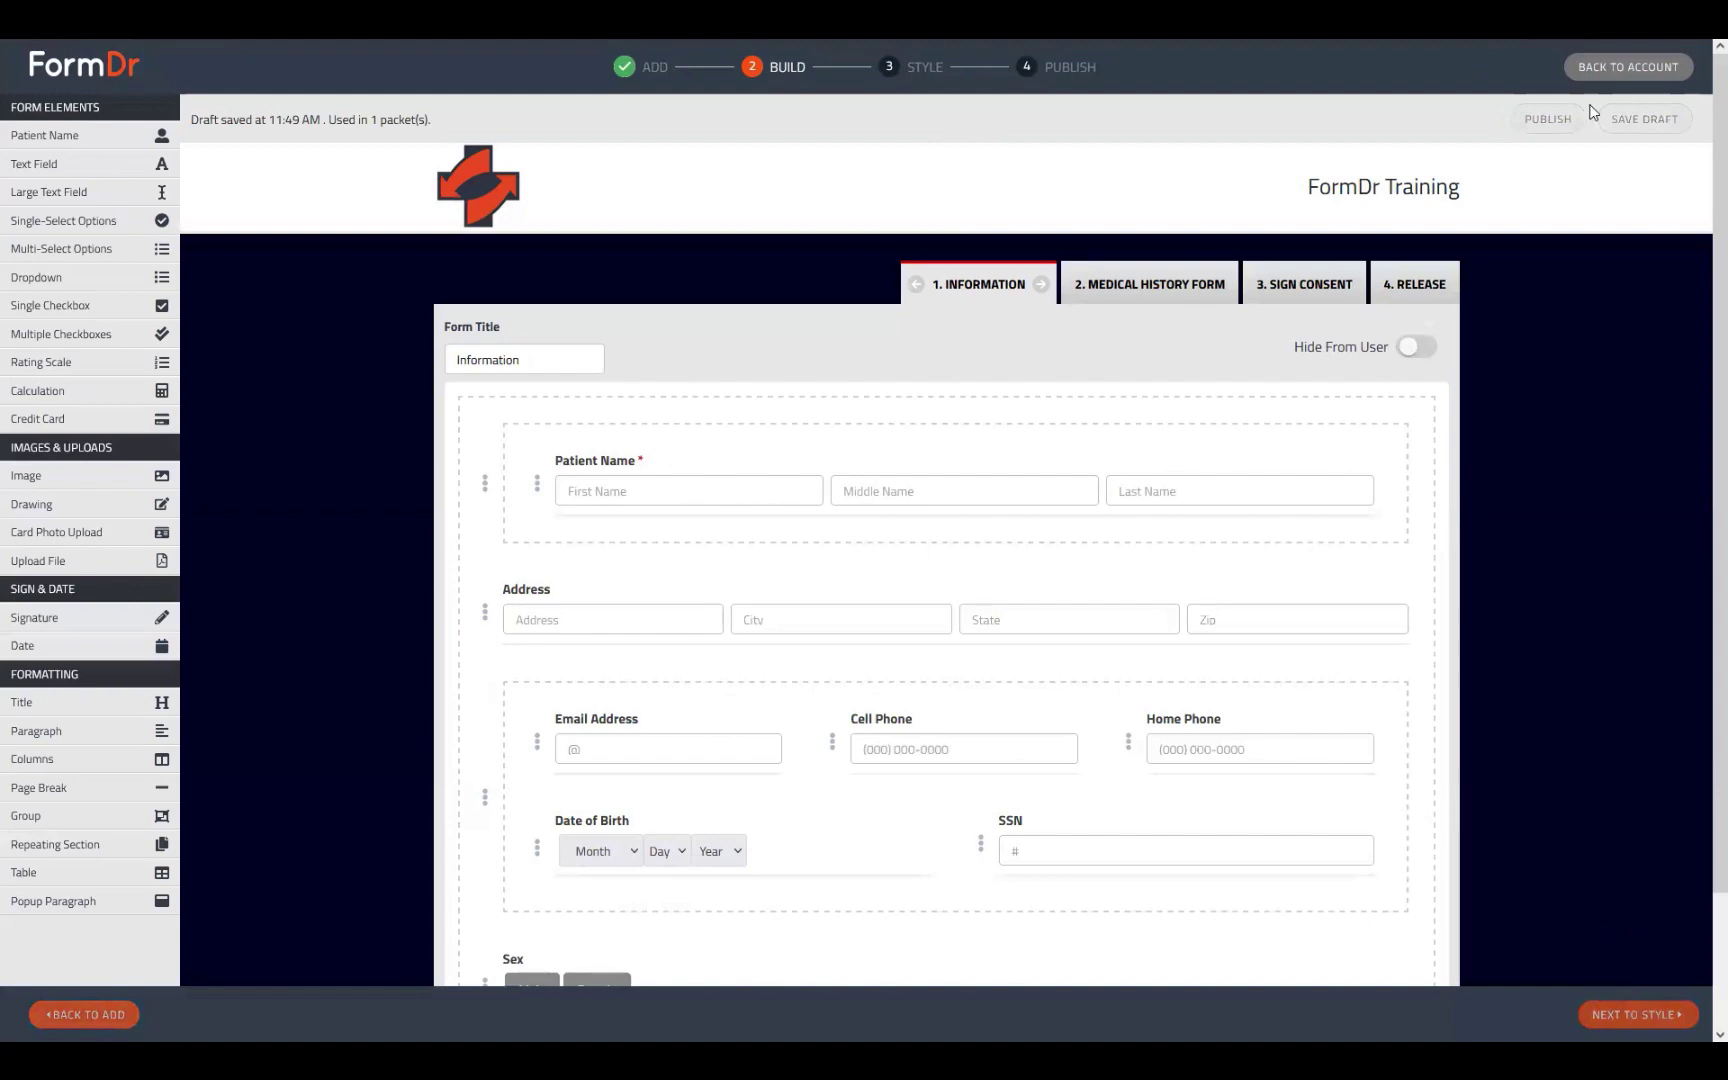
pyautogui.click(1628, 67)
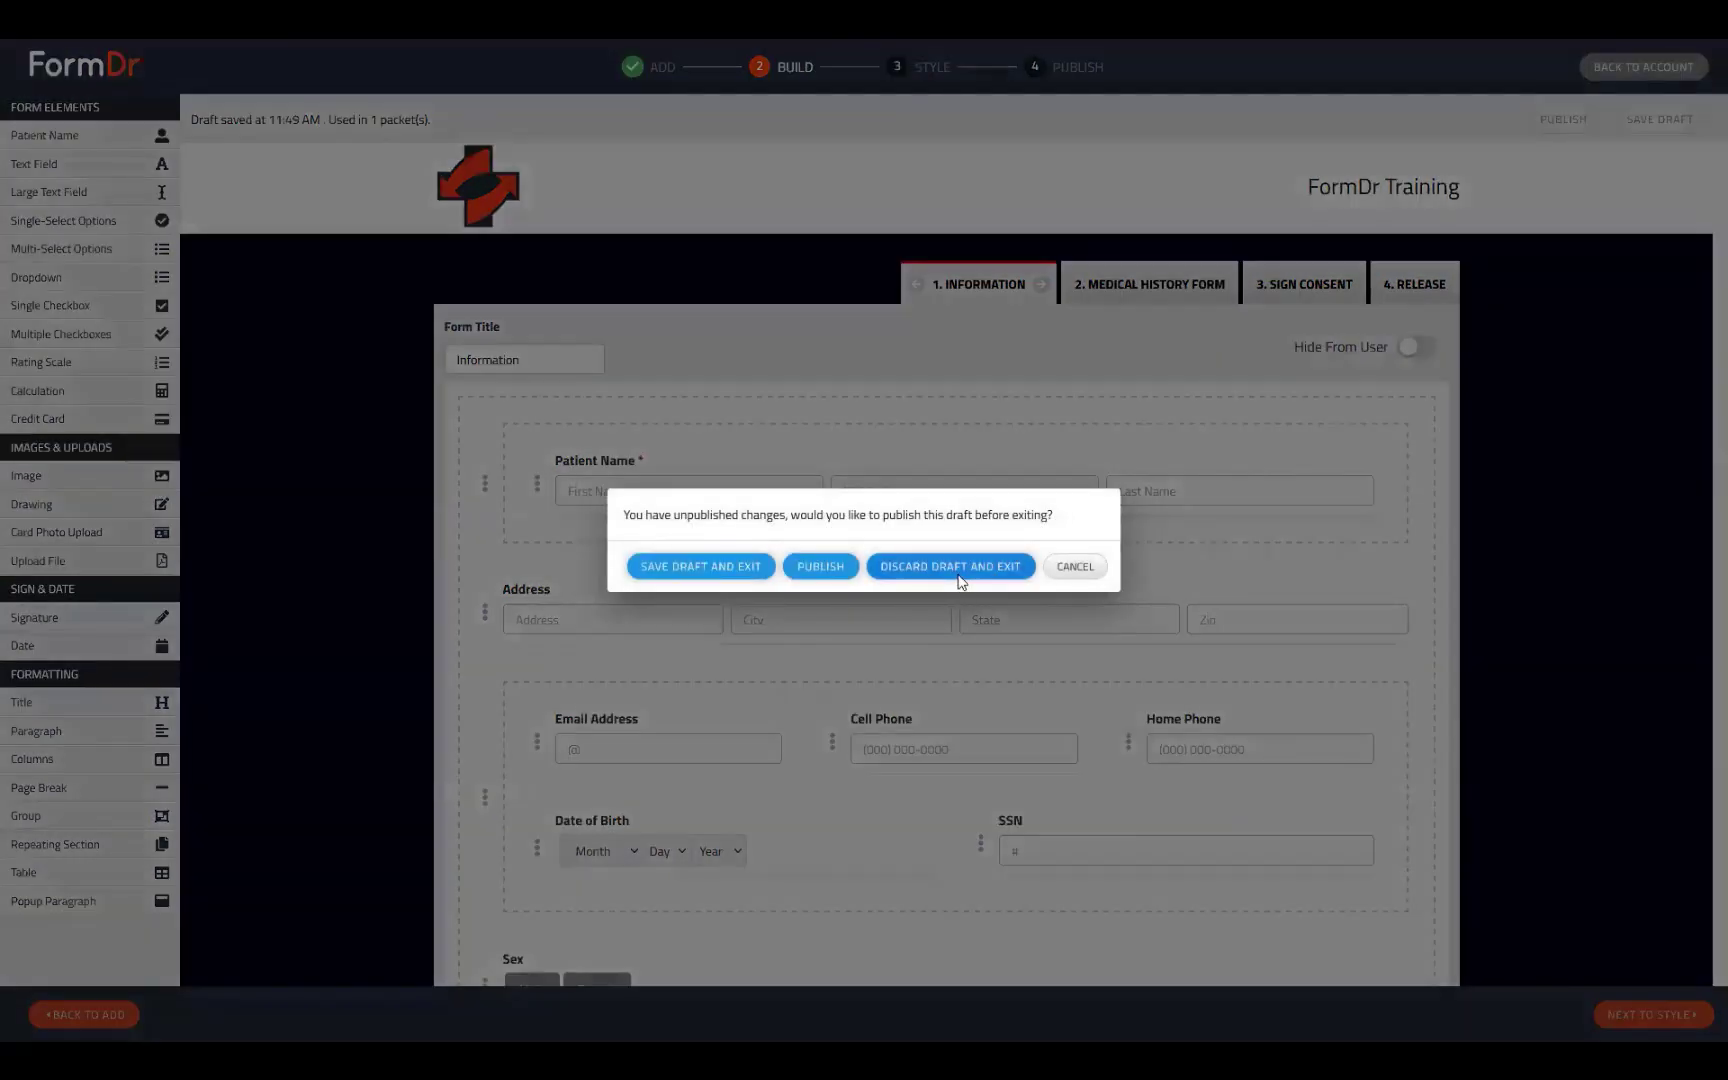
pyautogui.click(955, 570)
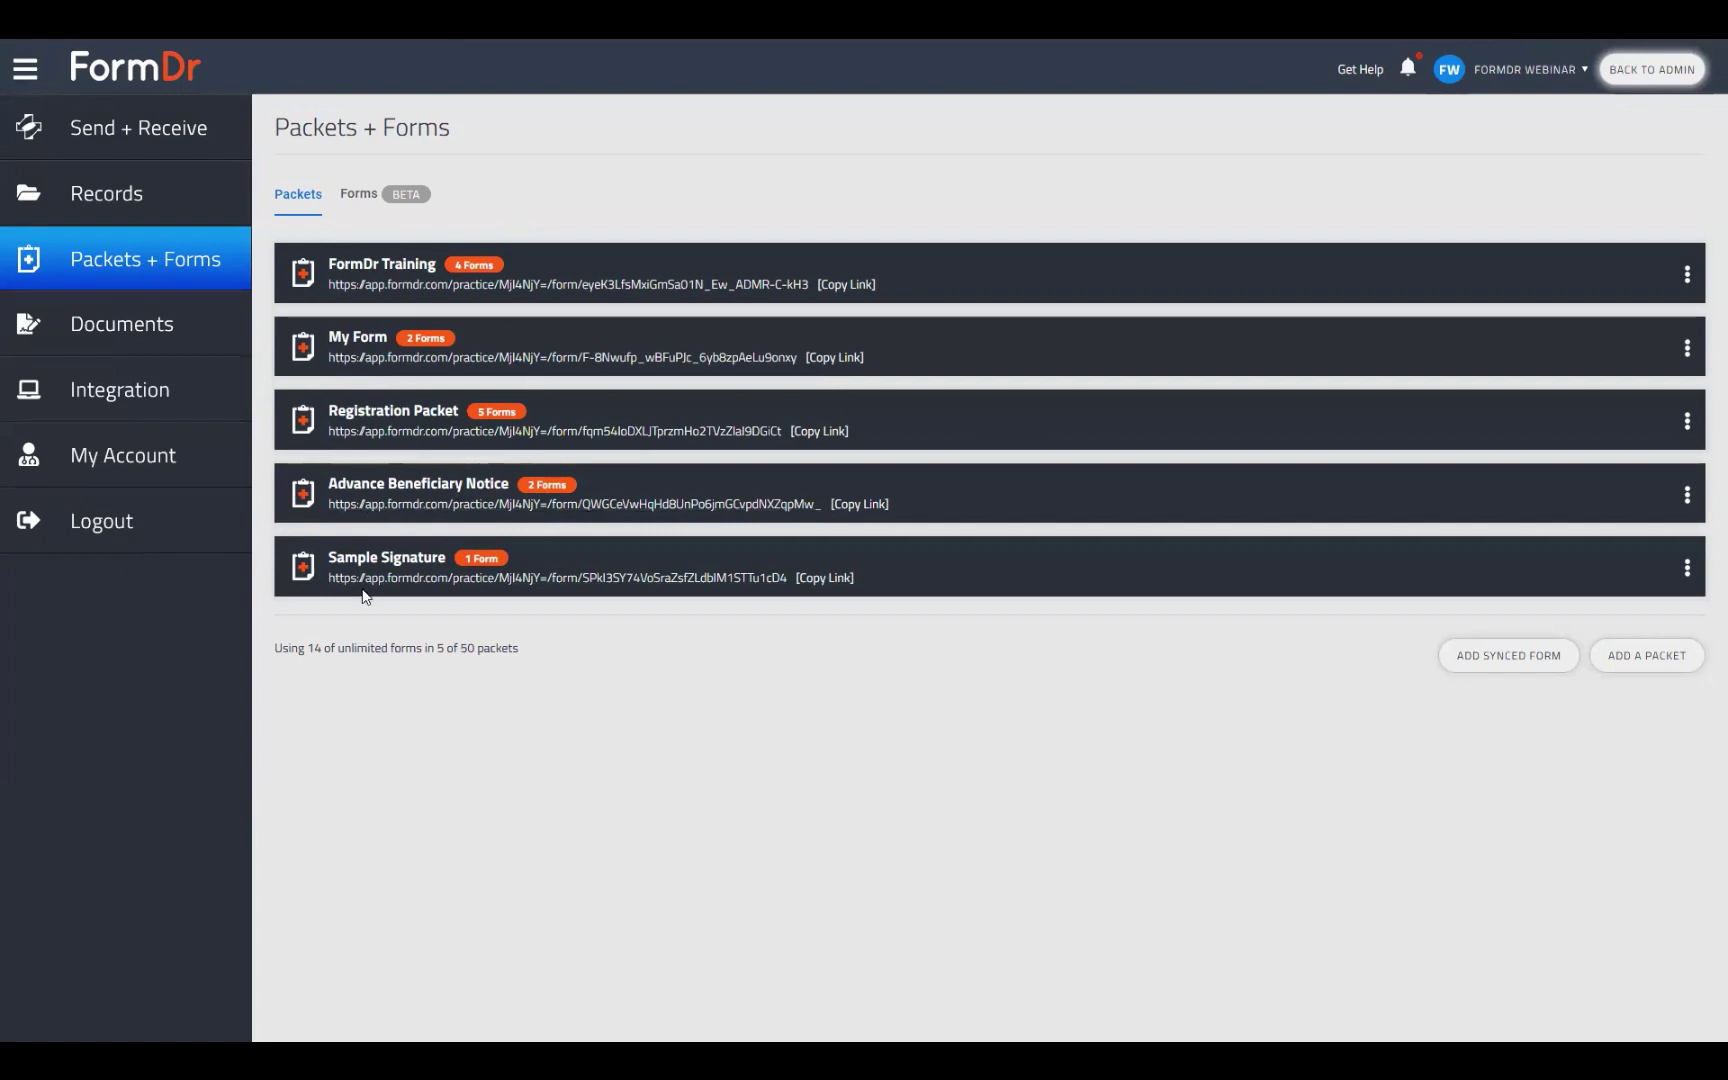
# Create a new packet and add the Telehealth Consent Form template from the Telehealth Forms type.
pyautogui.click(1663, 656)
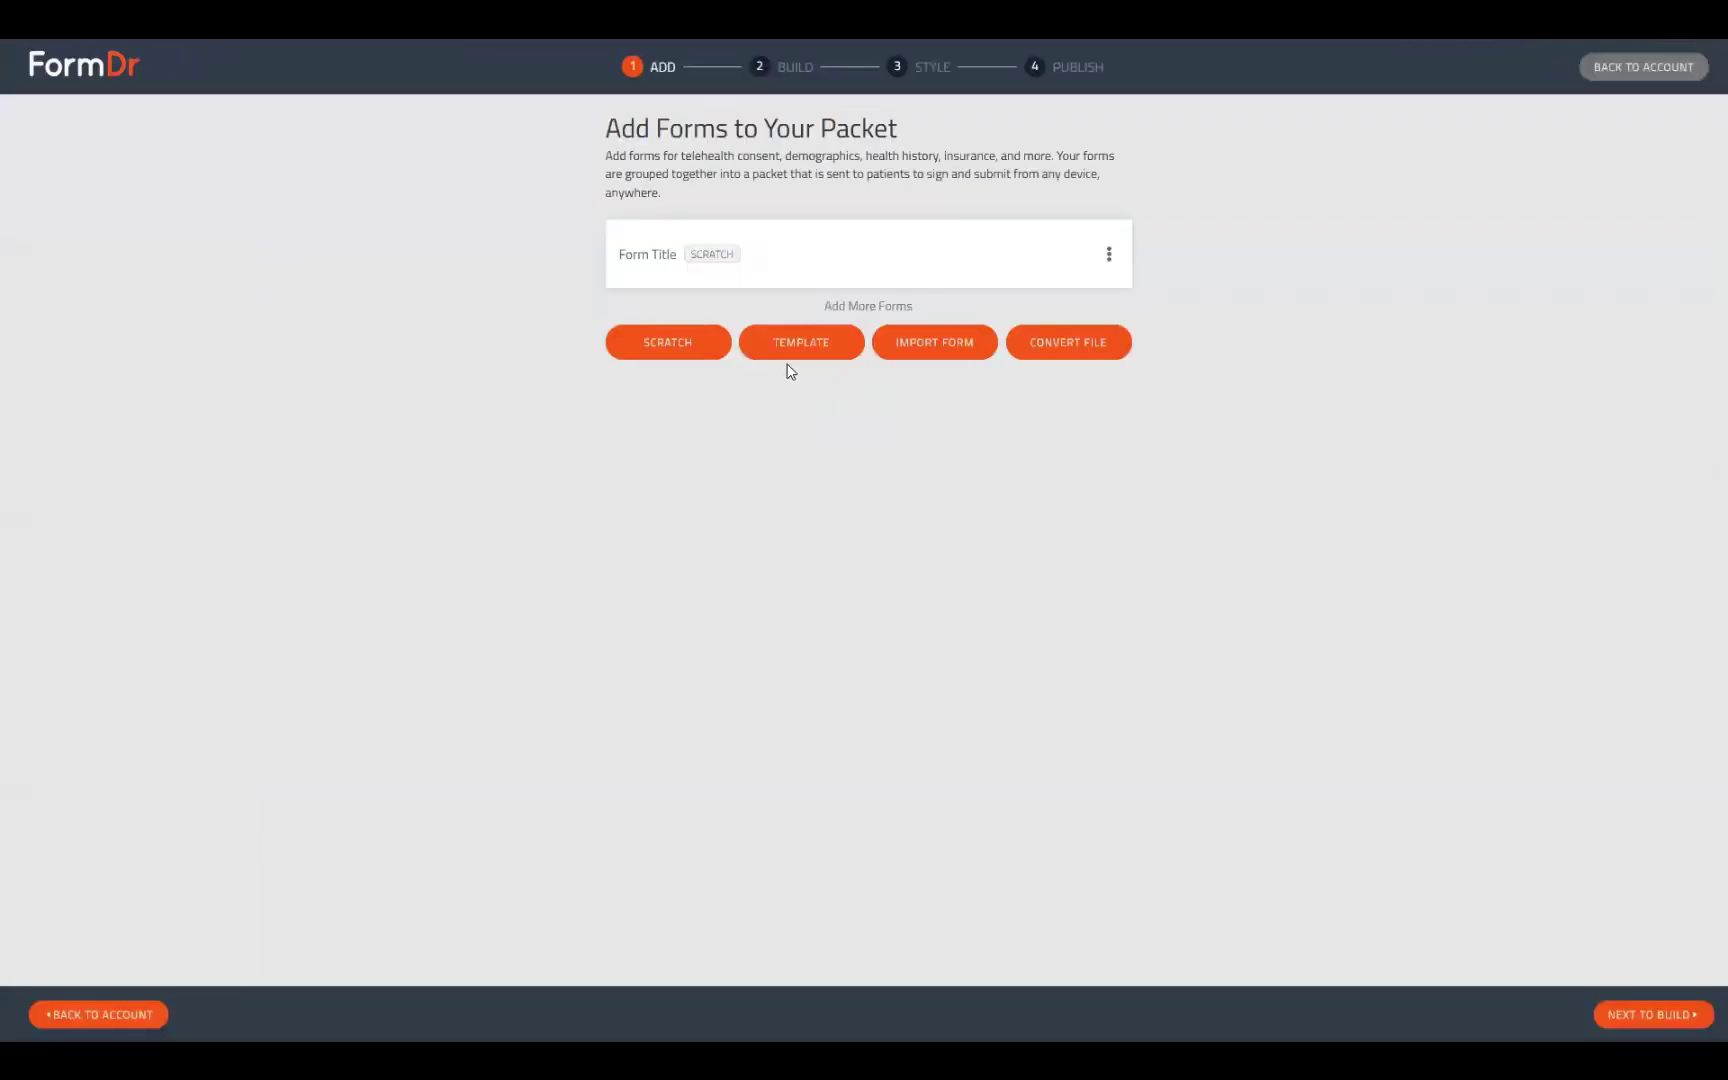
pyautogui.click(784, 356)
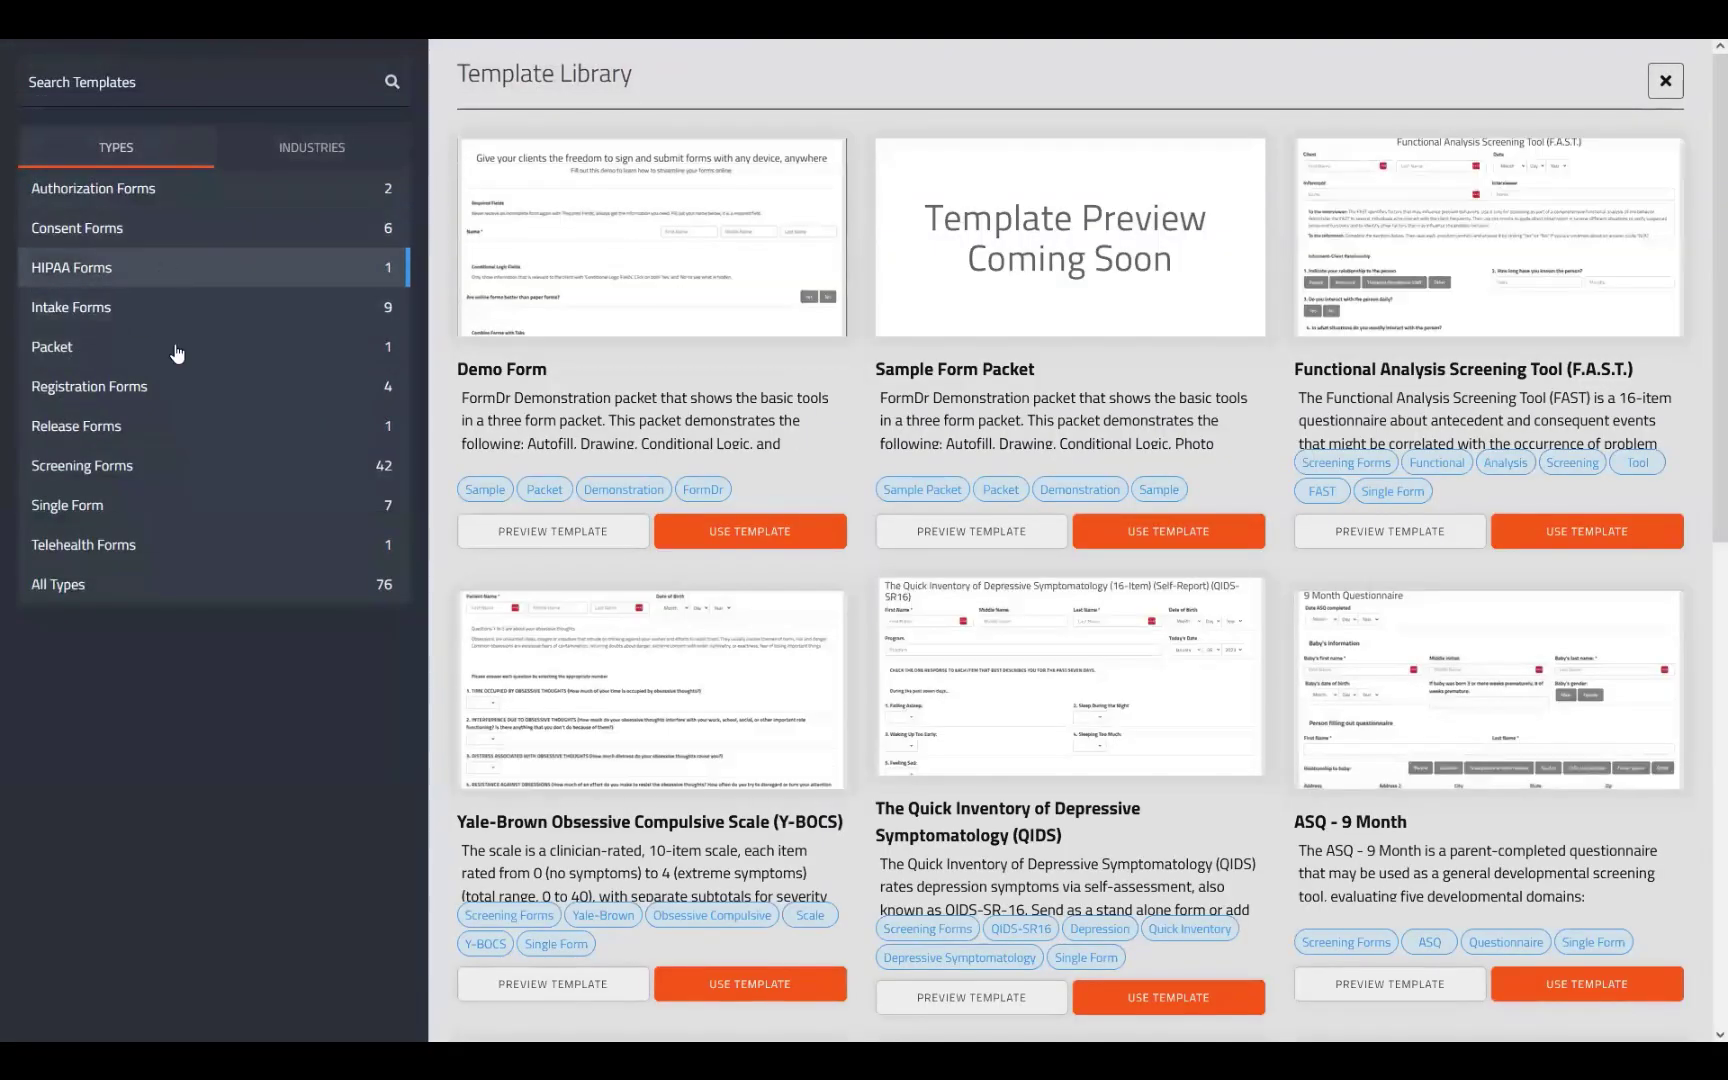
pyautogui.click(203, 546)
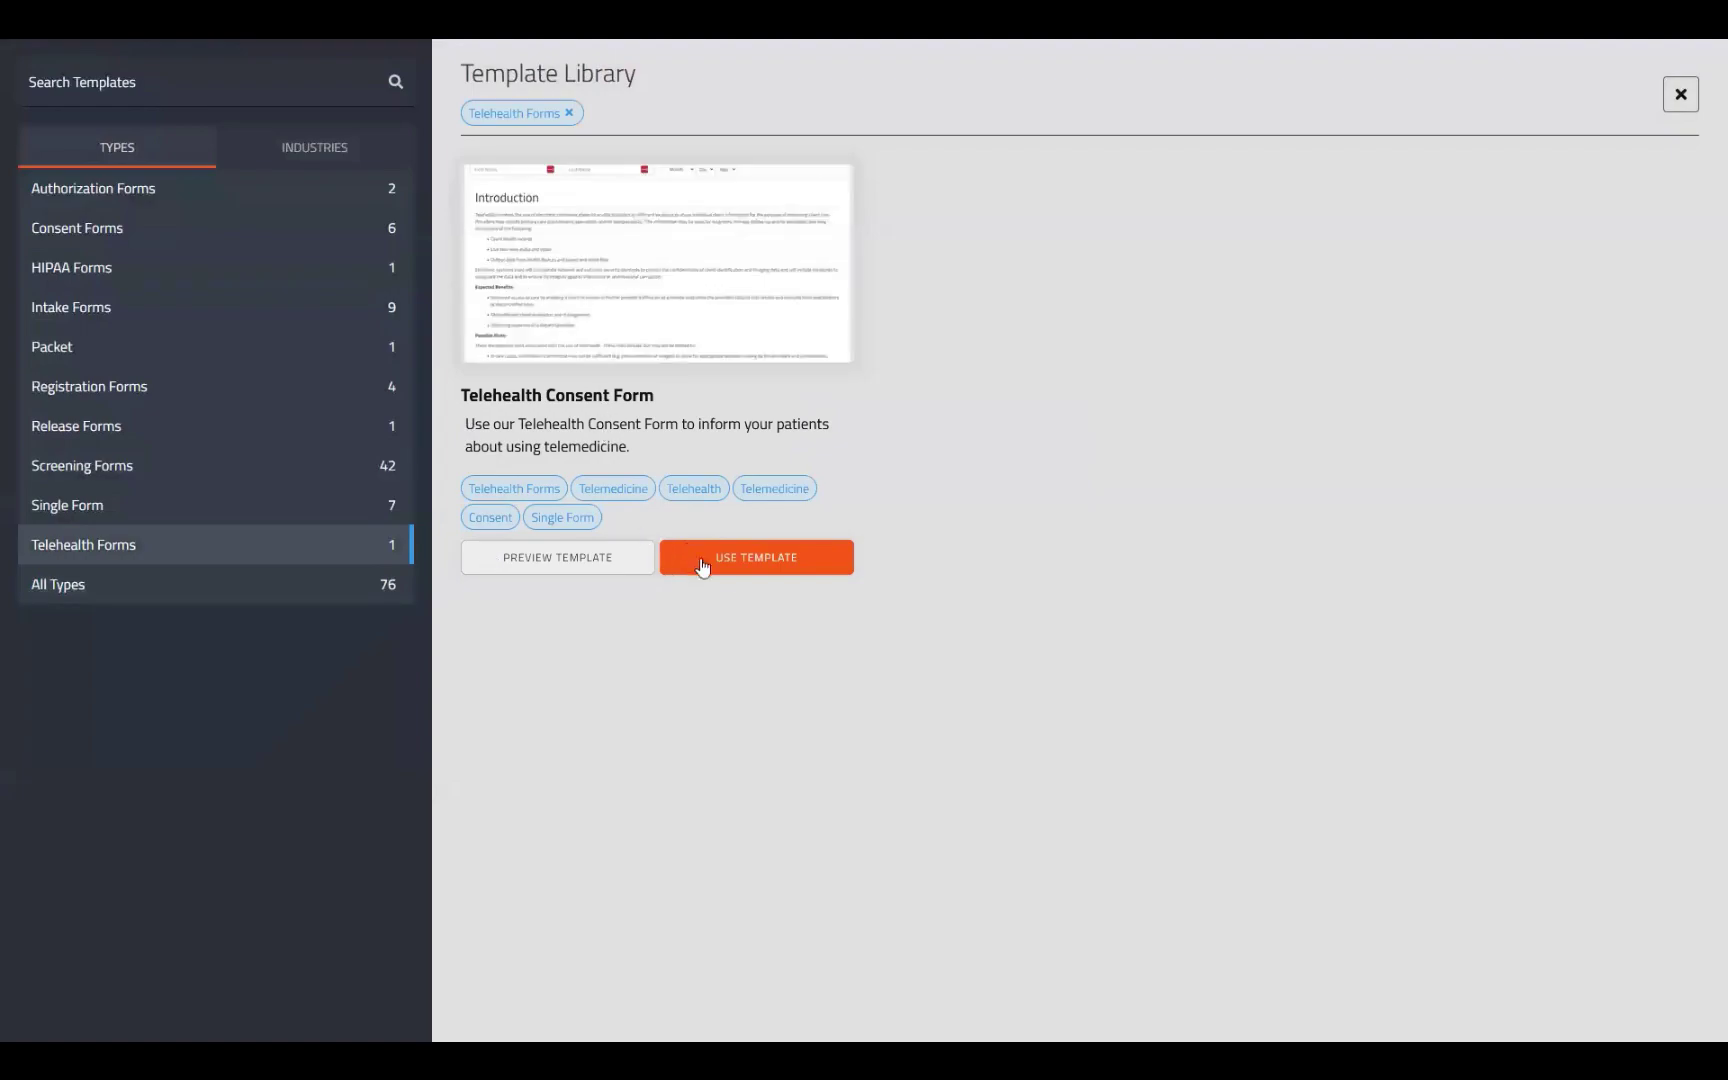
pyautogui.click(702, 567)
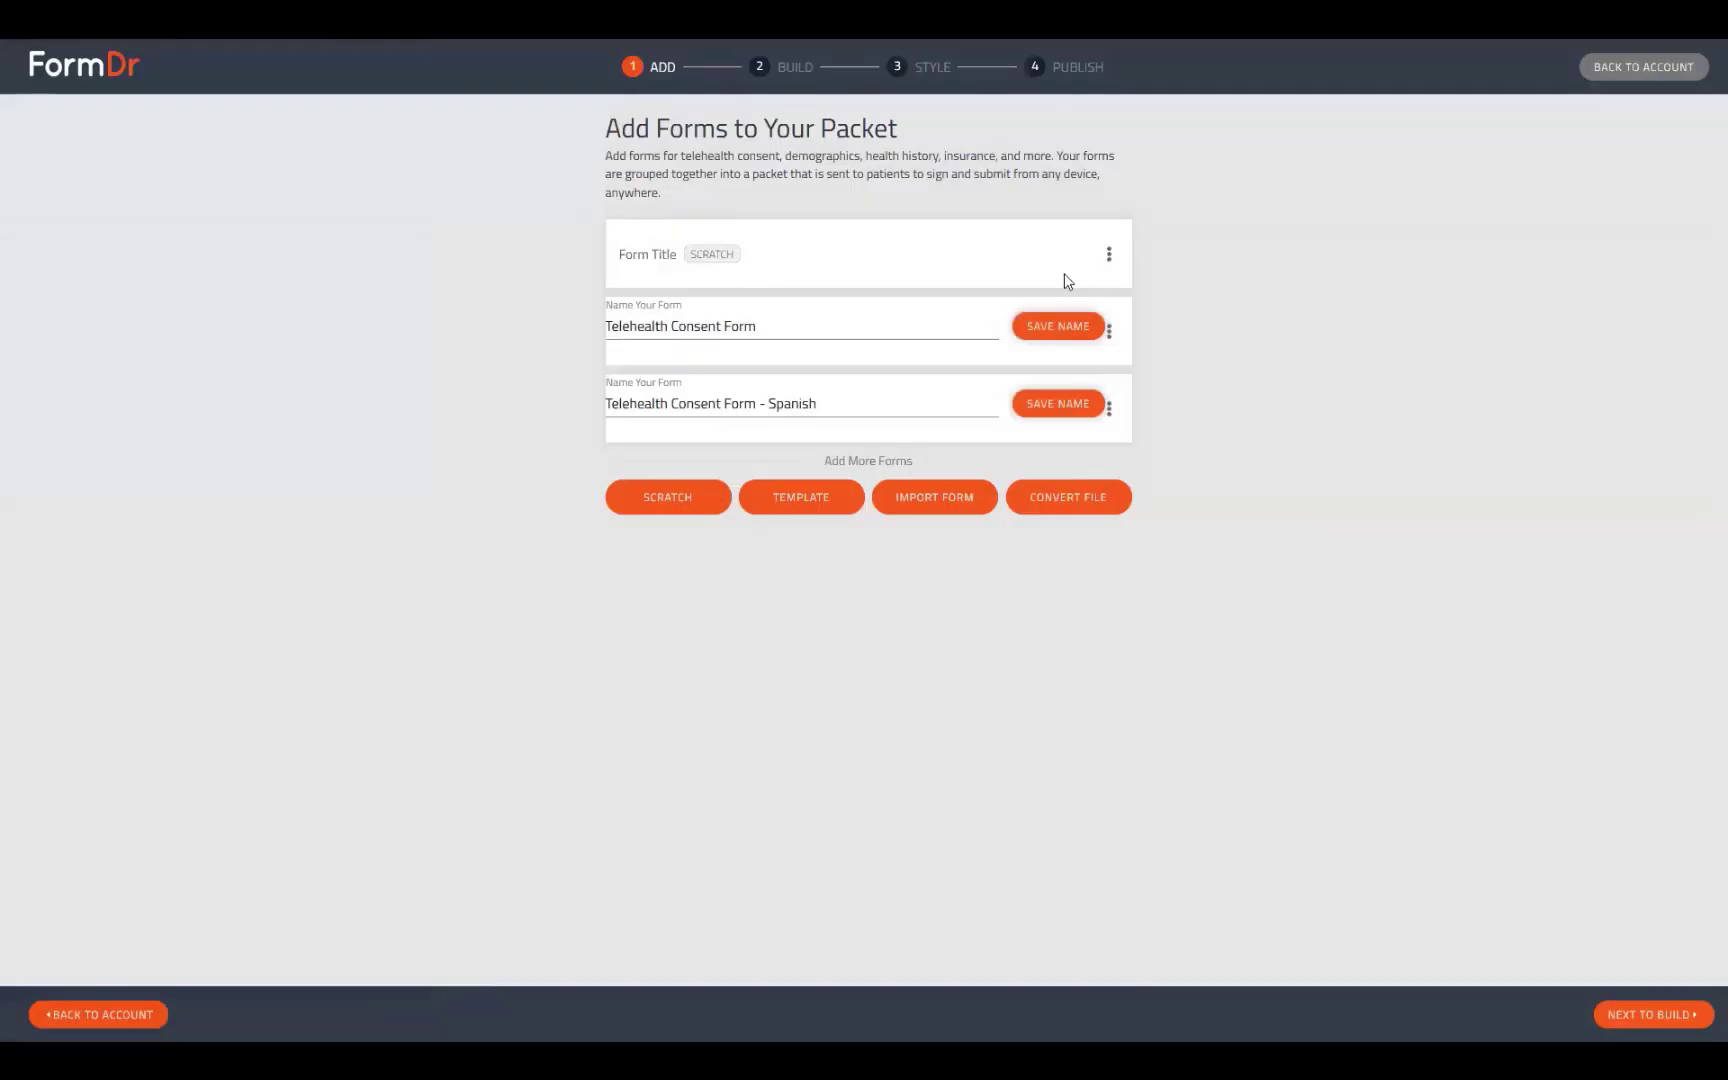
# Delete the Spanish telehealth form and the blank scratch form from the new packet, keeping the Telehealth Consent Form.
pyautogui.click(1109, 408)
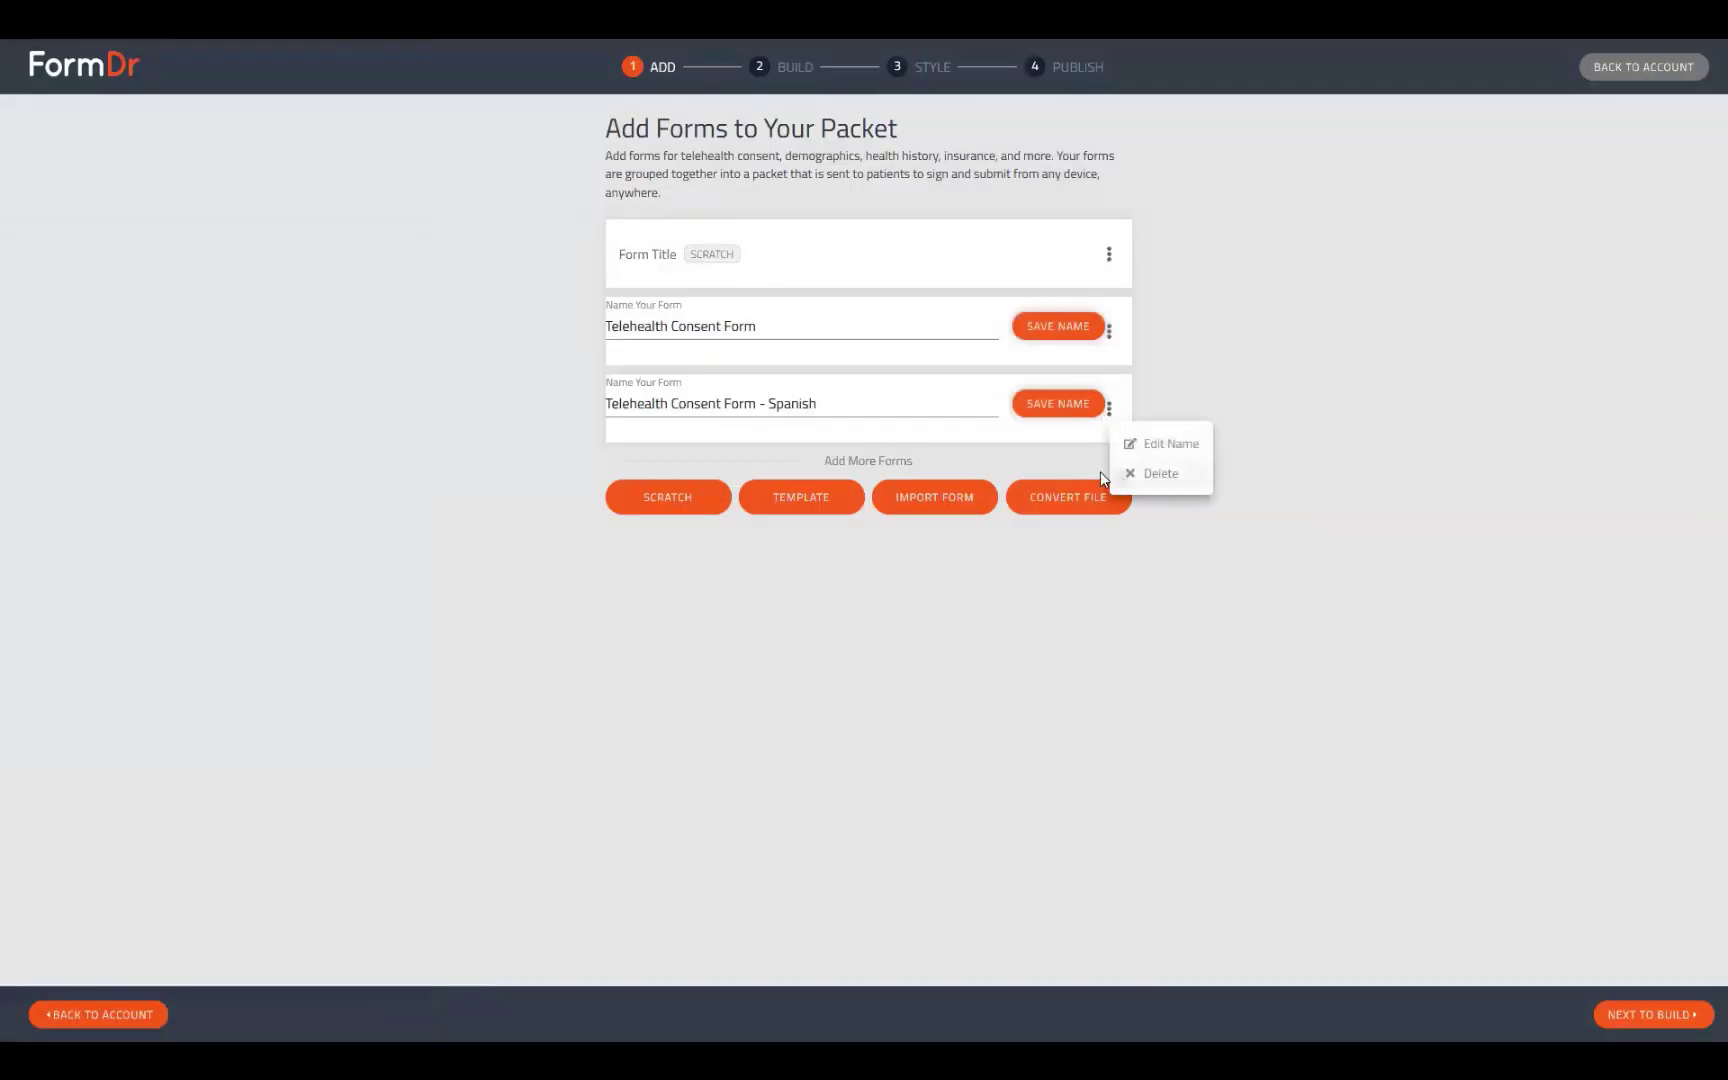
pyautogui.click(1120, 476)
pyautogui.click(1003, 566)
pyautogui.click(1109, 254)
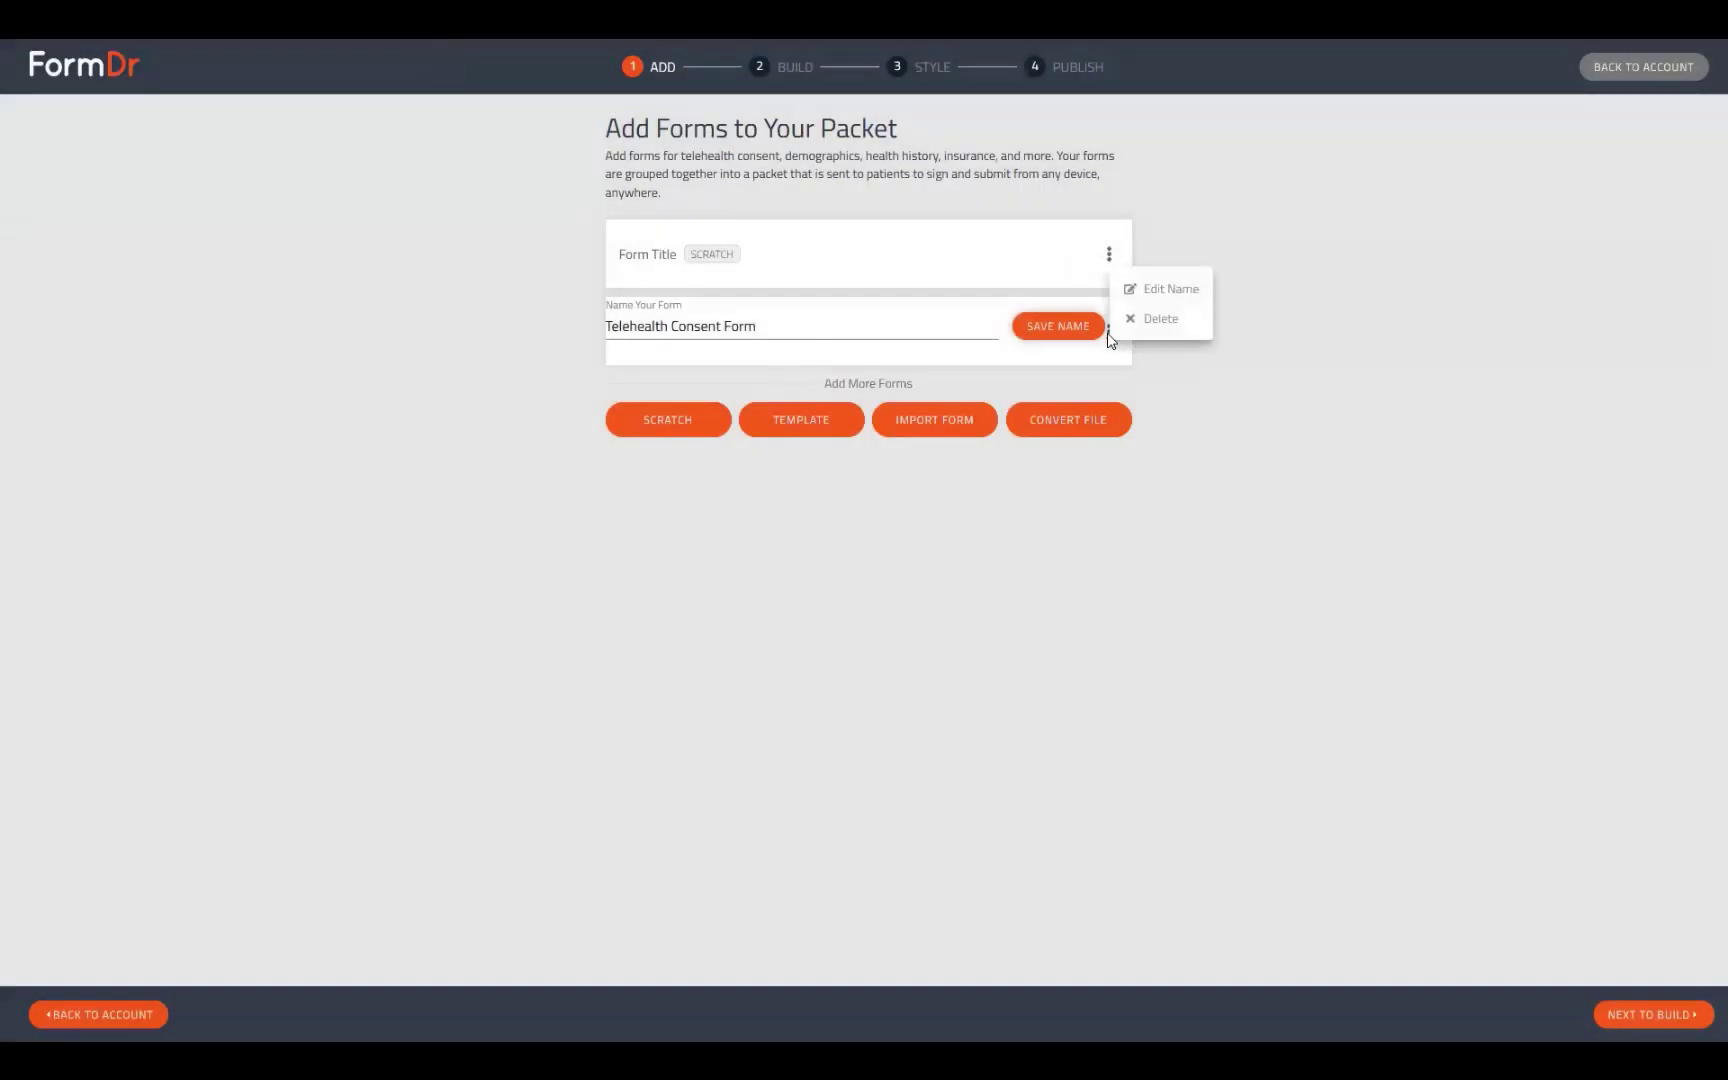
pyautogui.click(1160, 318)
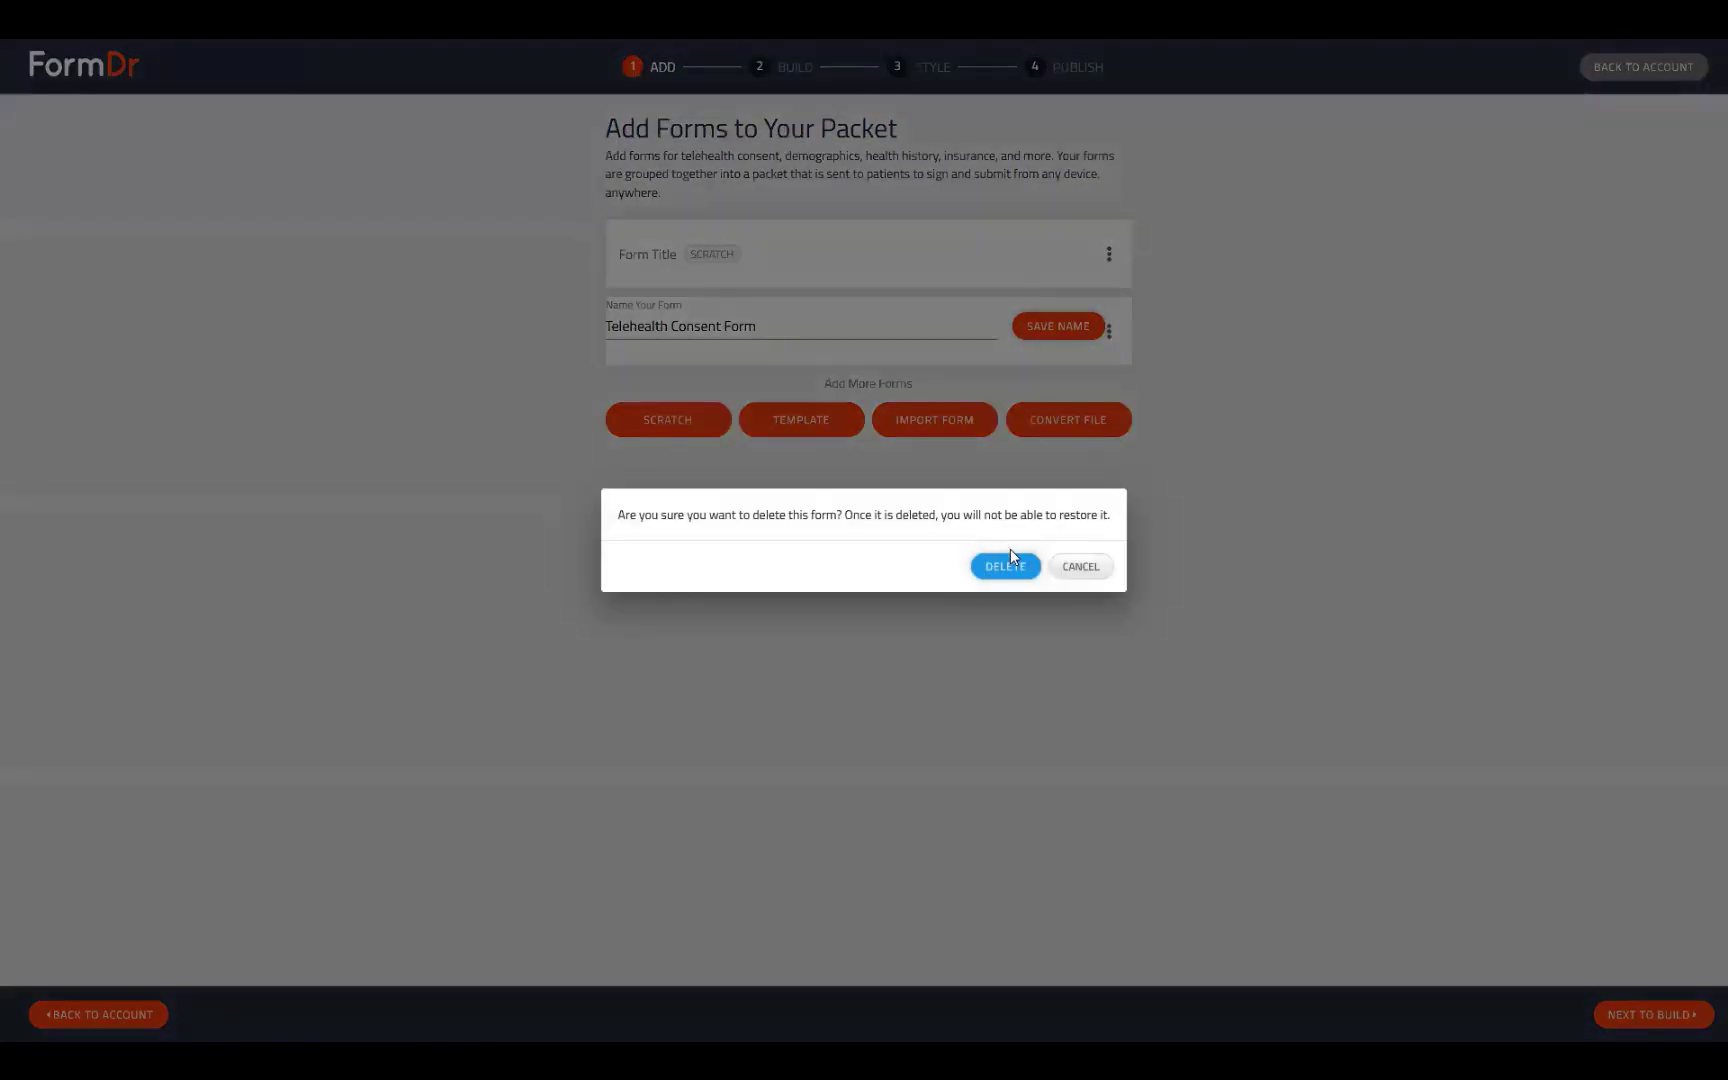
pyautogui.click(1010, 566)
pyautogui.click(1052, 250)
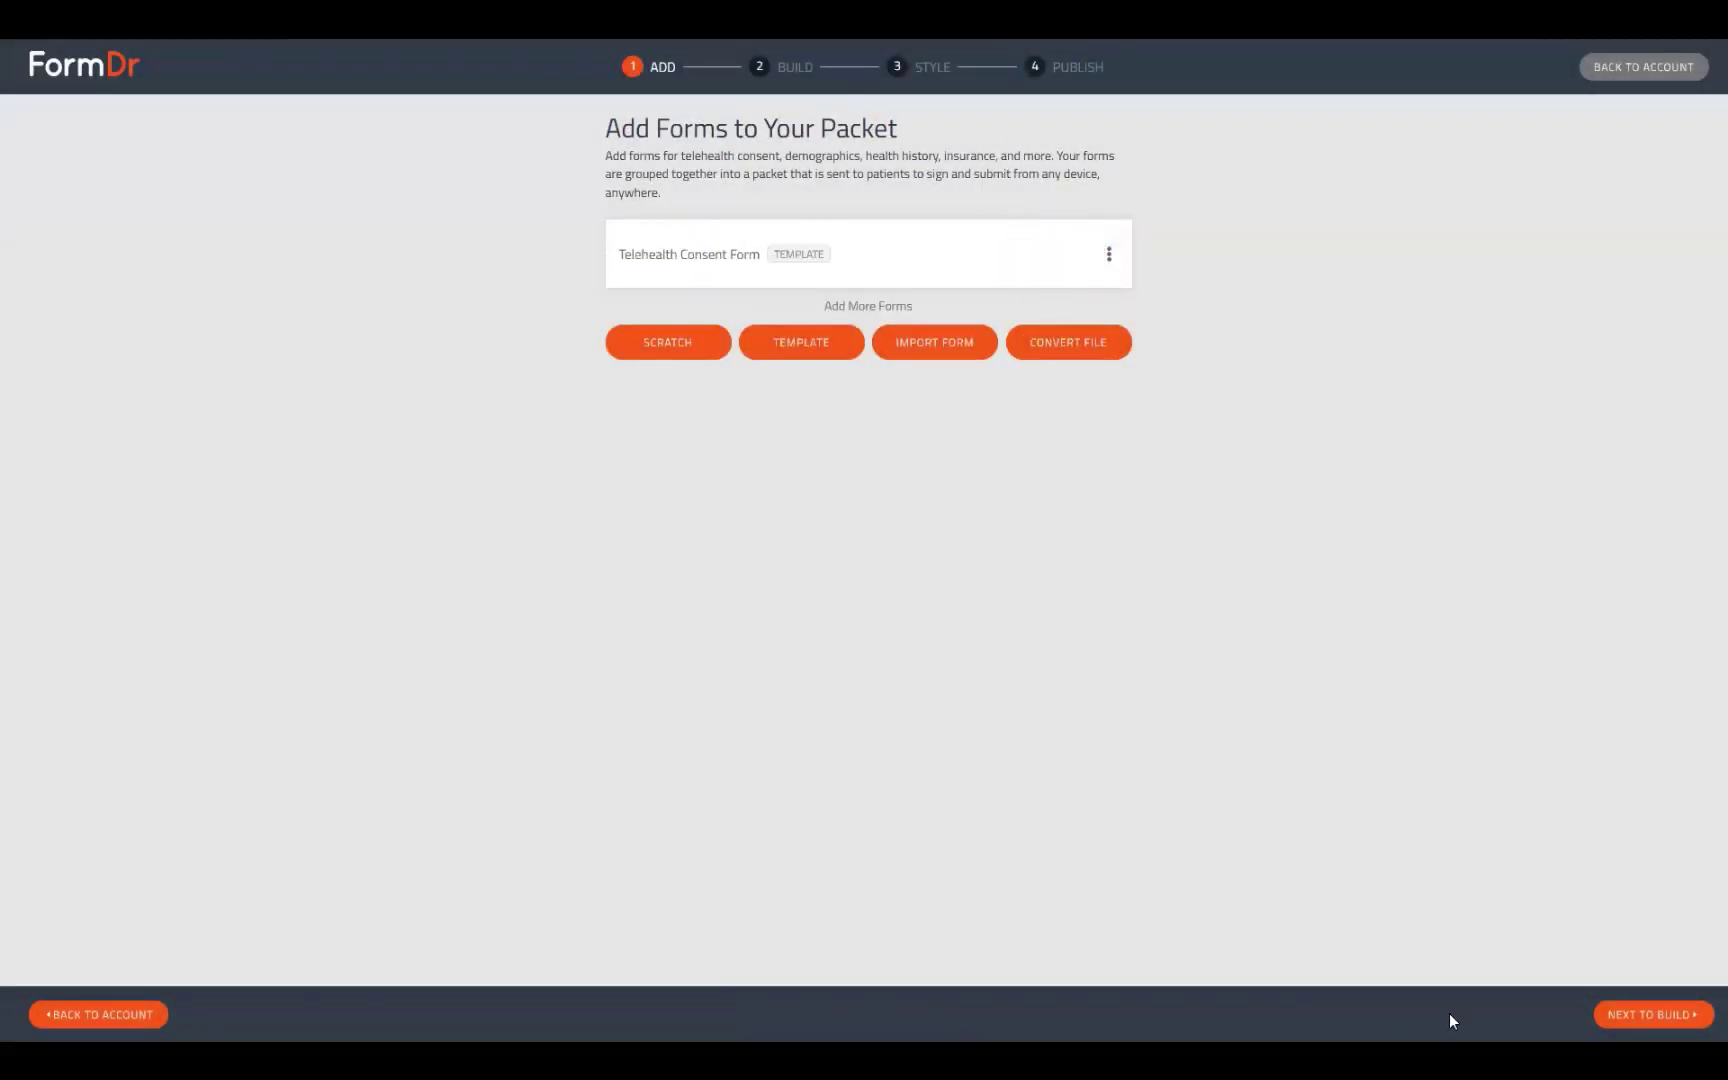
# Take the new telehealth packet through the build and style stages, publish it, and return to the account.
pyautogui.click(1612, 1015)
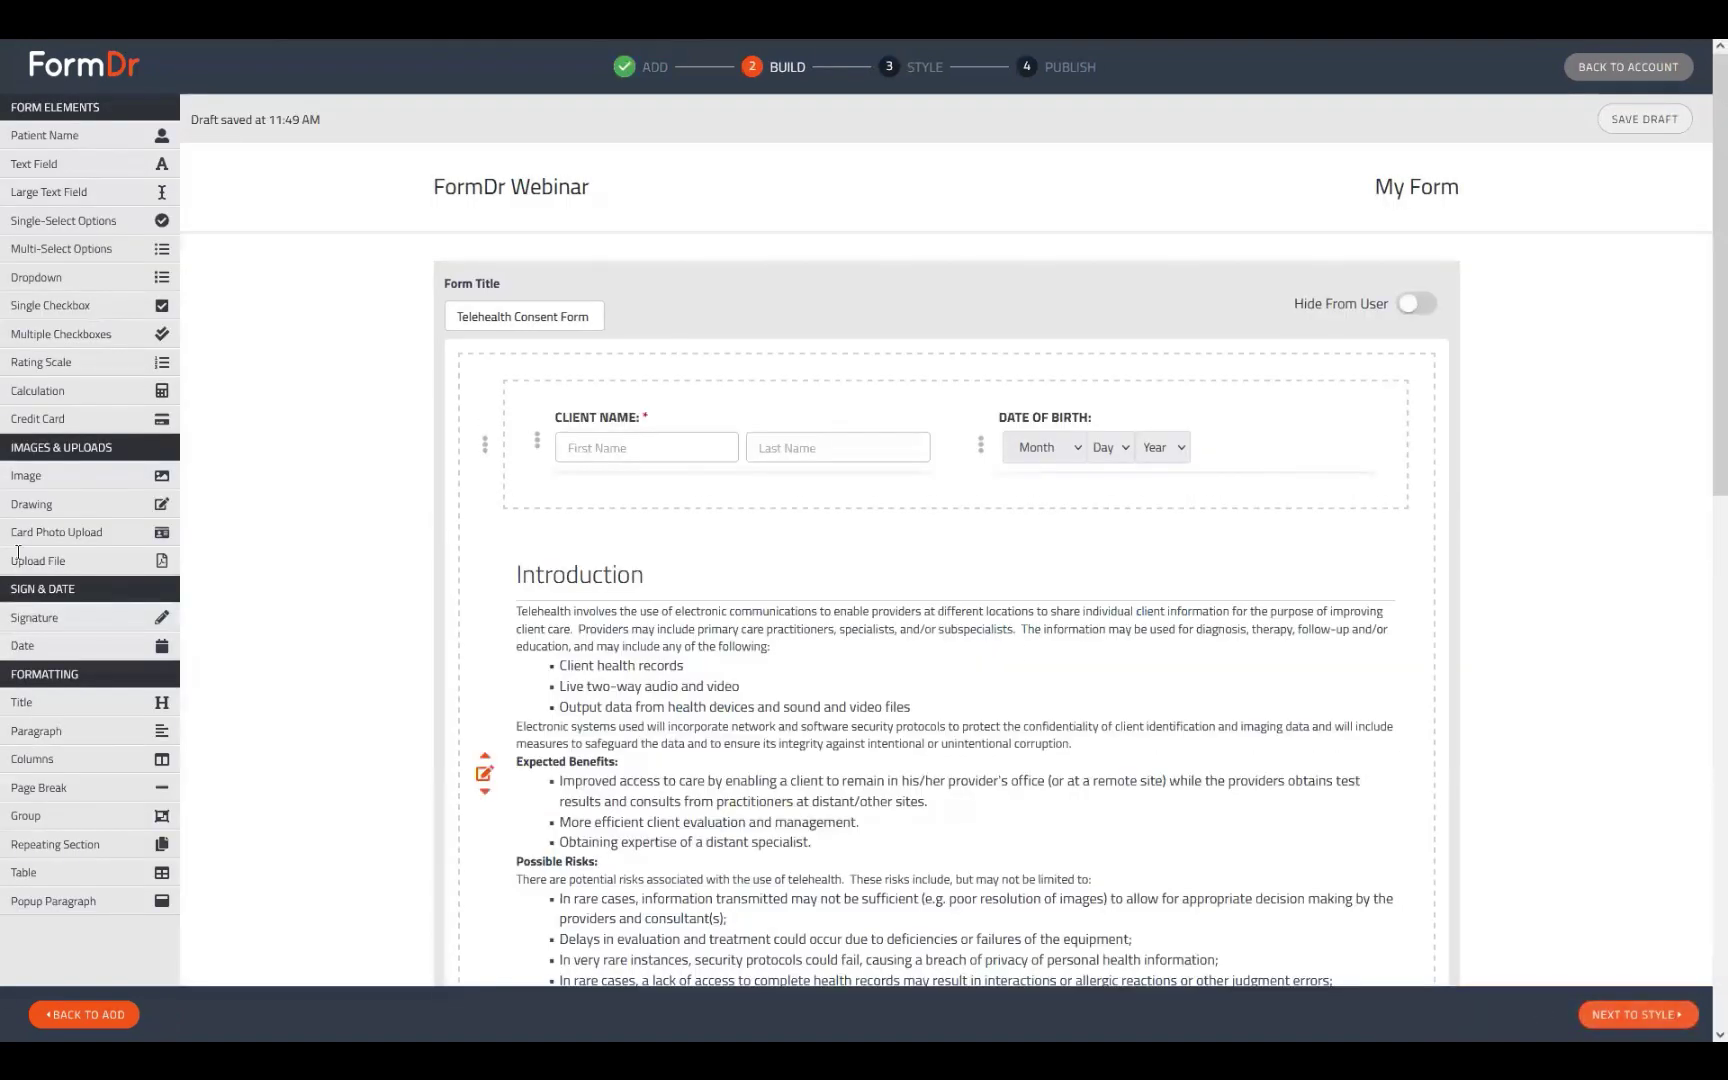
pyautogui.click(1600, 1017)
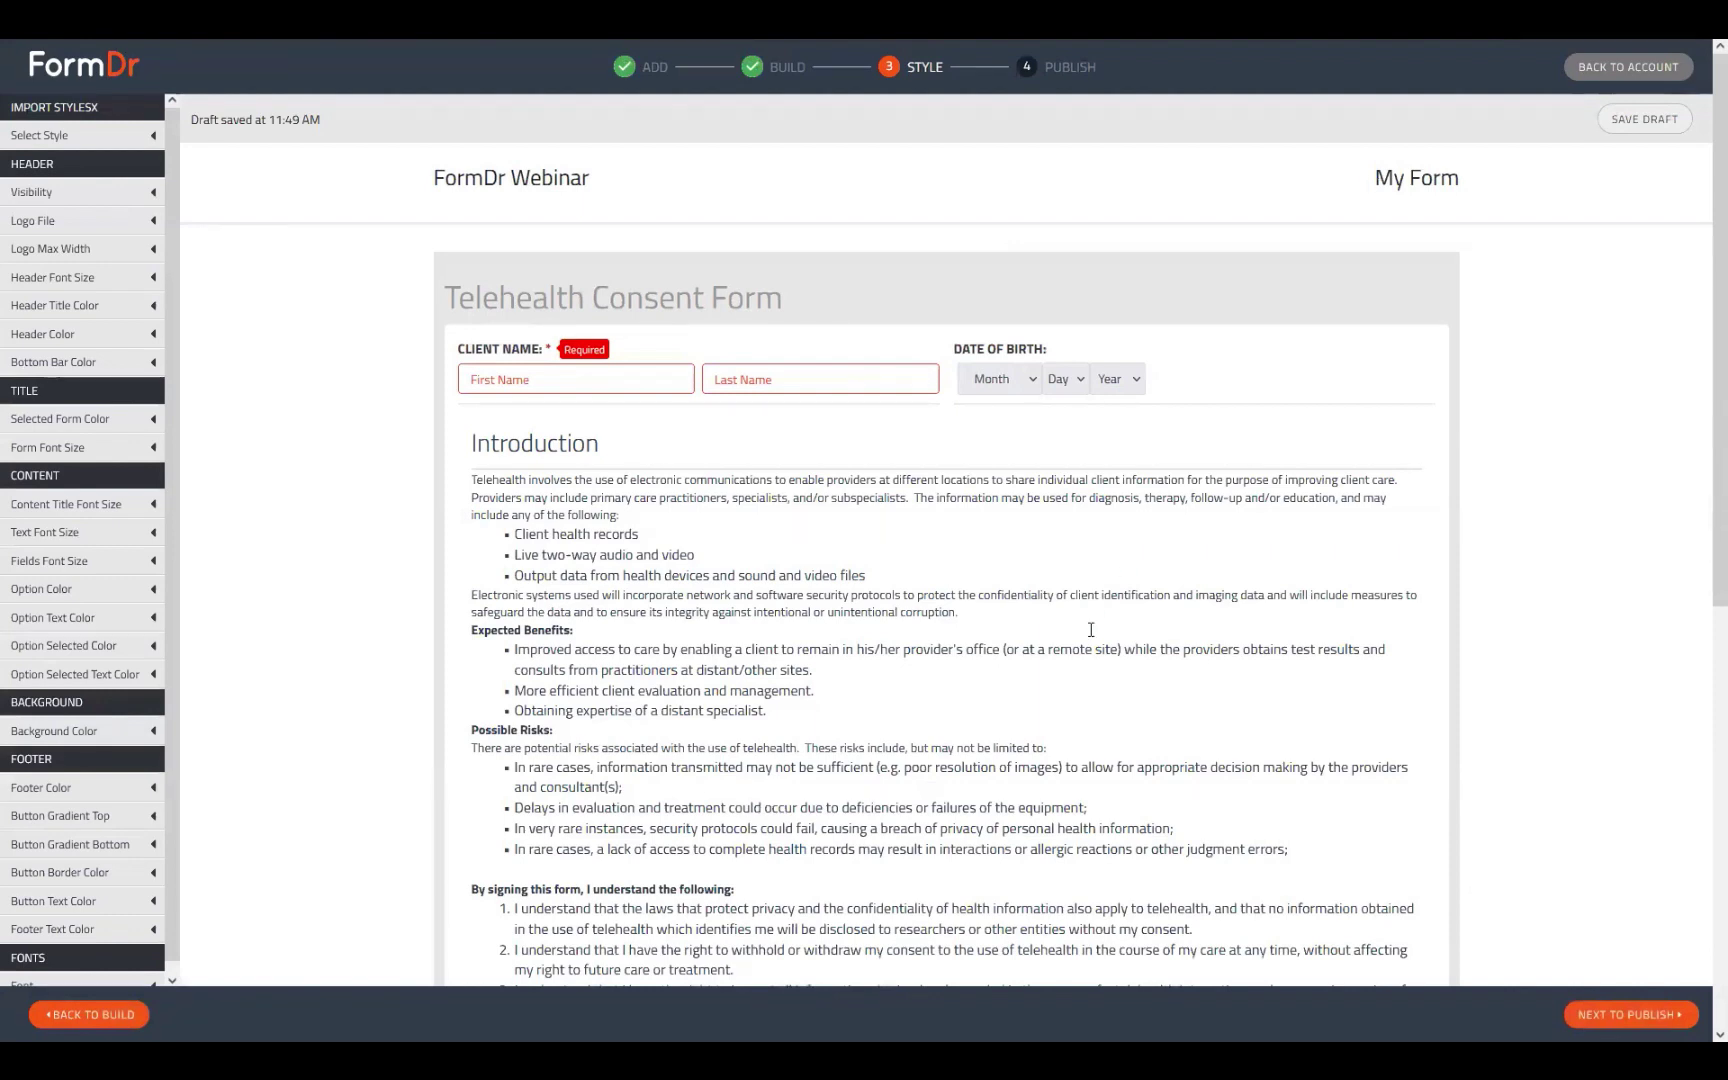
pyautogui.click(1634, 1001)
pyautogui.click(814, 686)
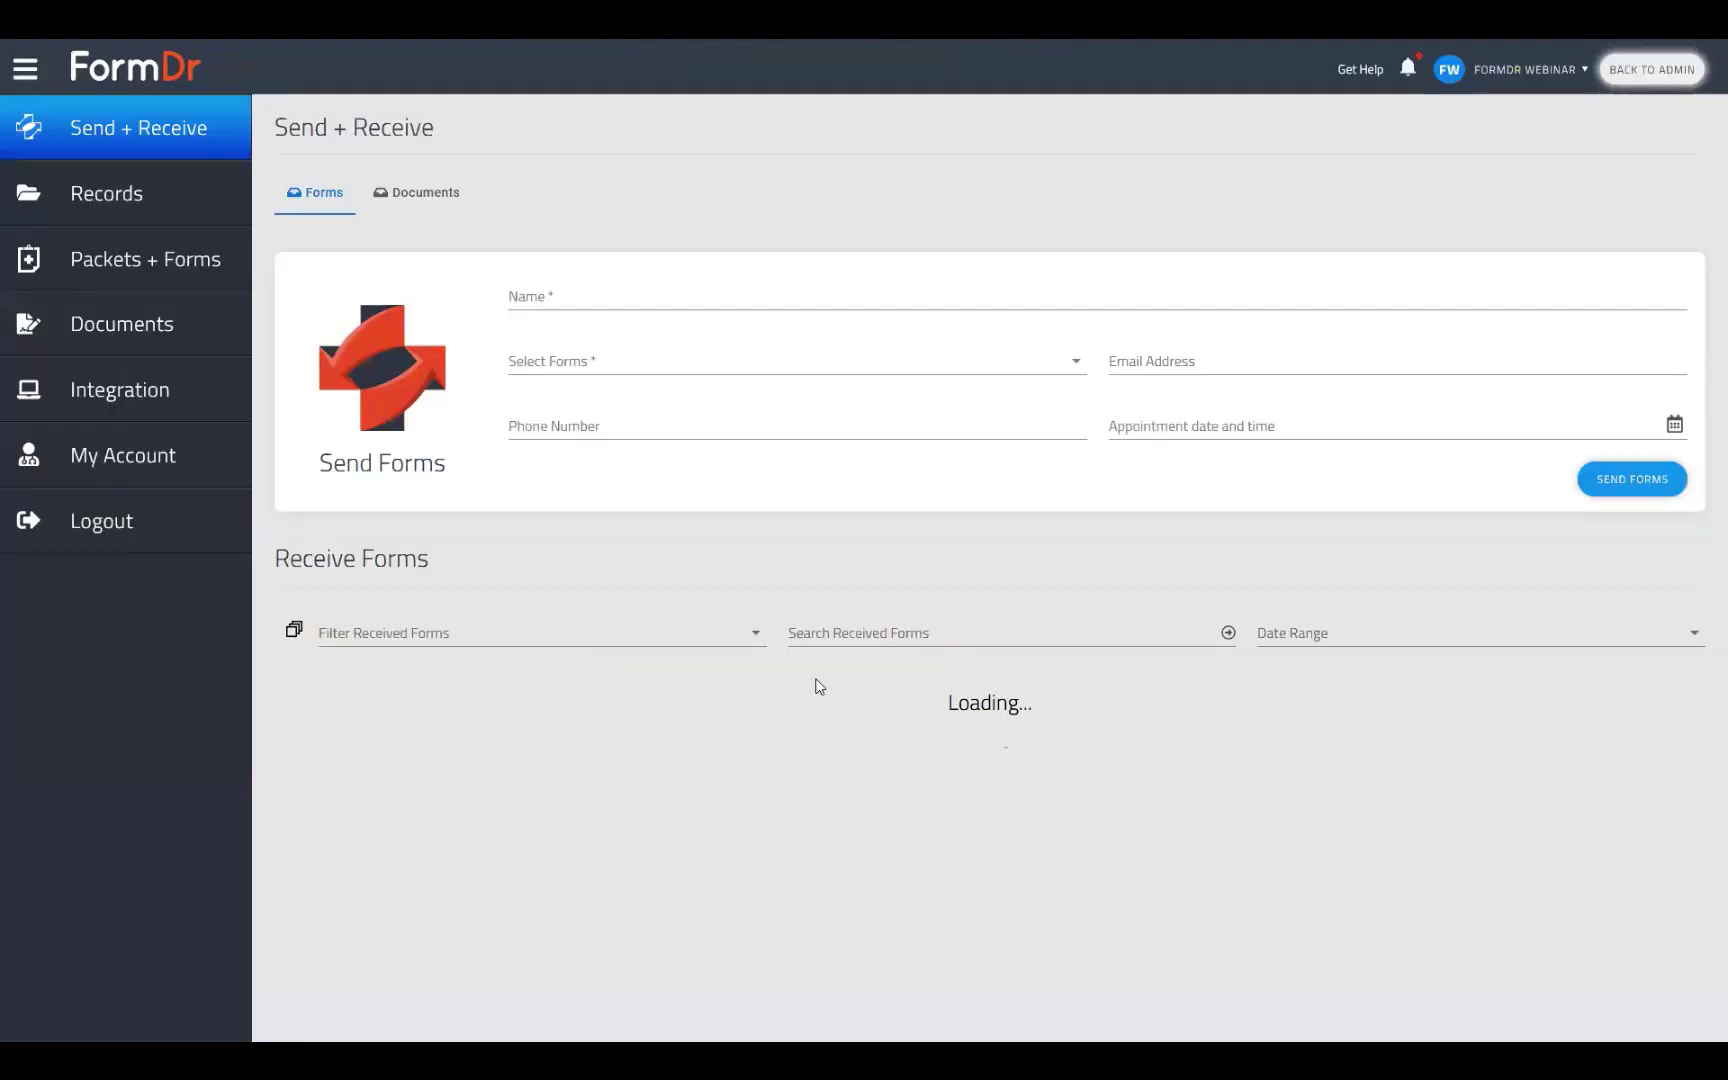
# Check the packet list for the new packet, and examine the account's synced forms and their usage allowance.
pyautogui.click(139, 263)
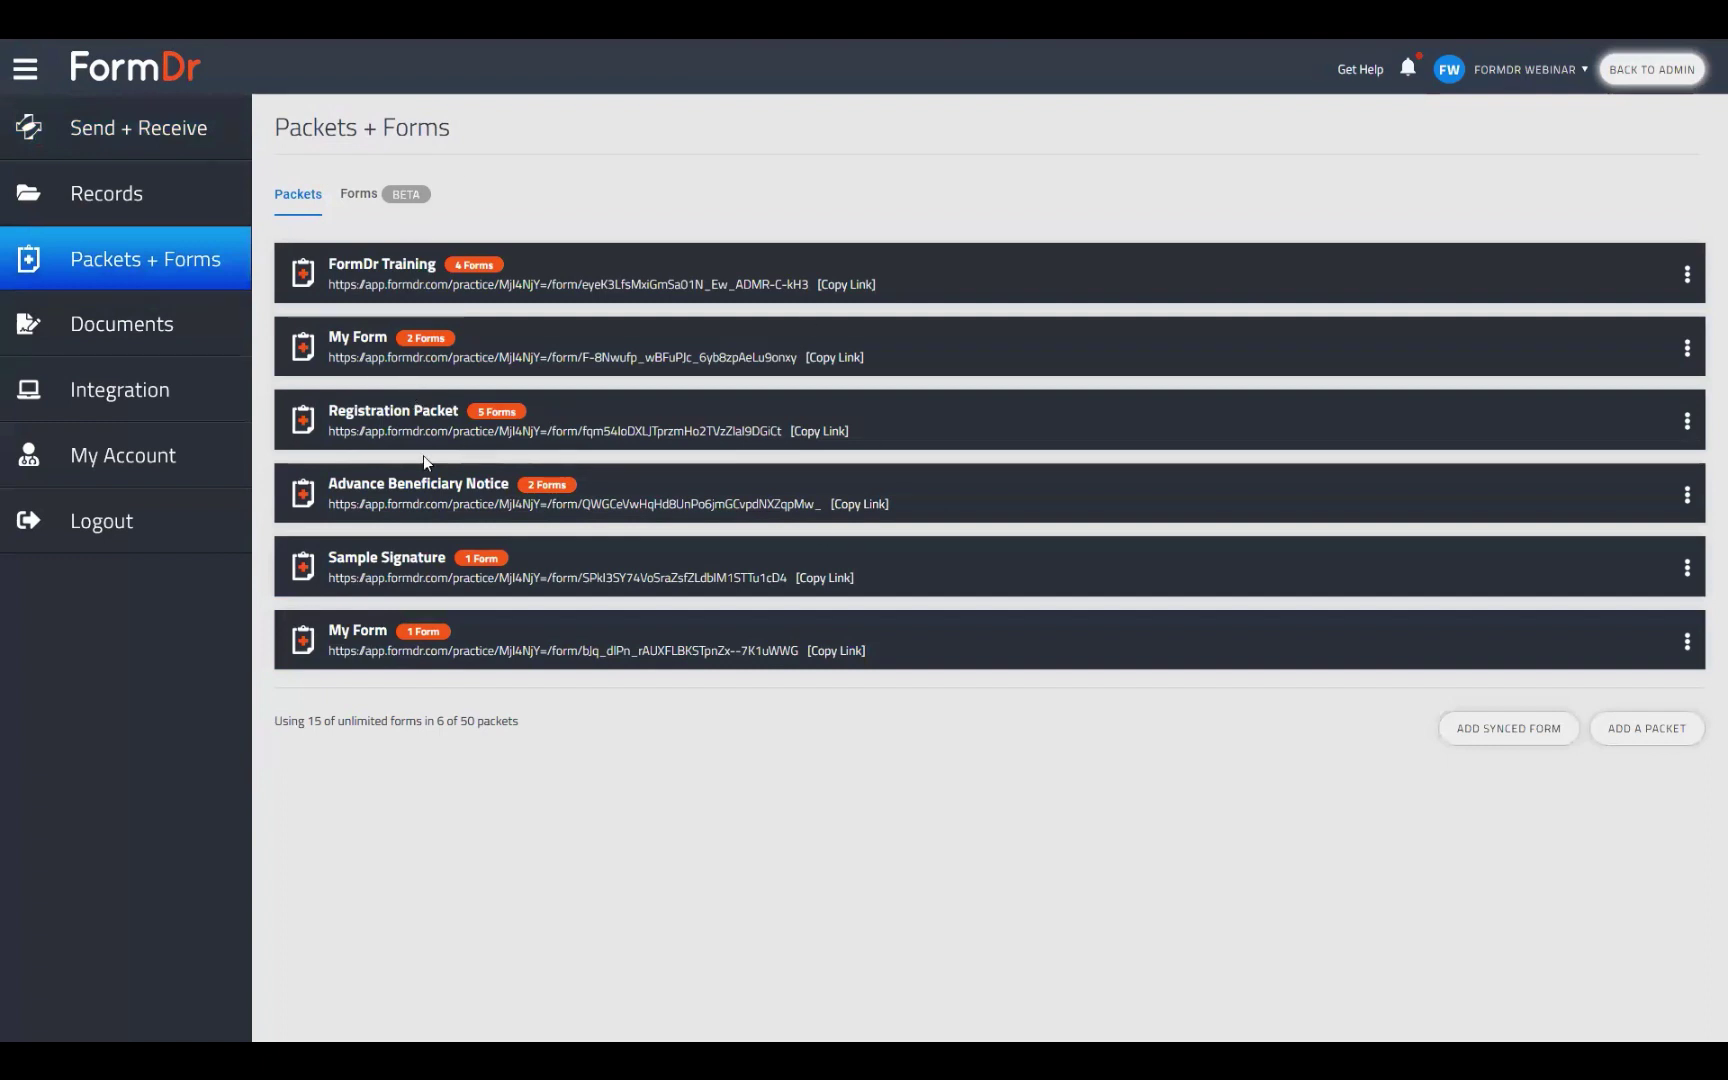
pyautogui.click(360, 193)
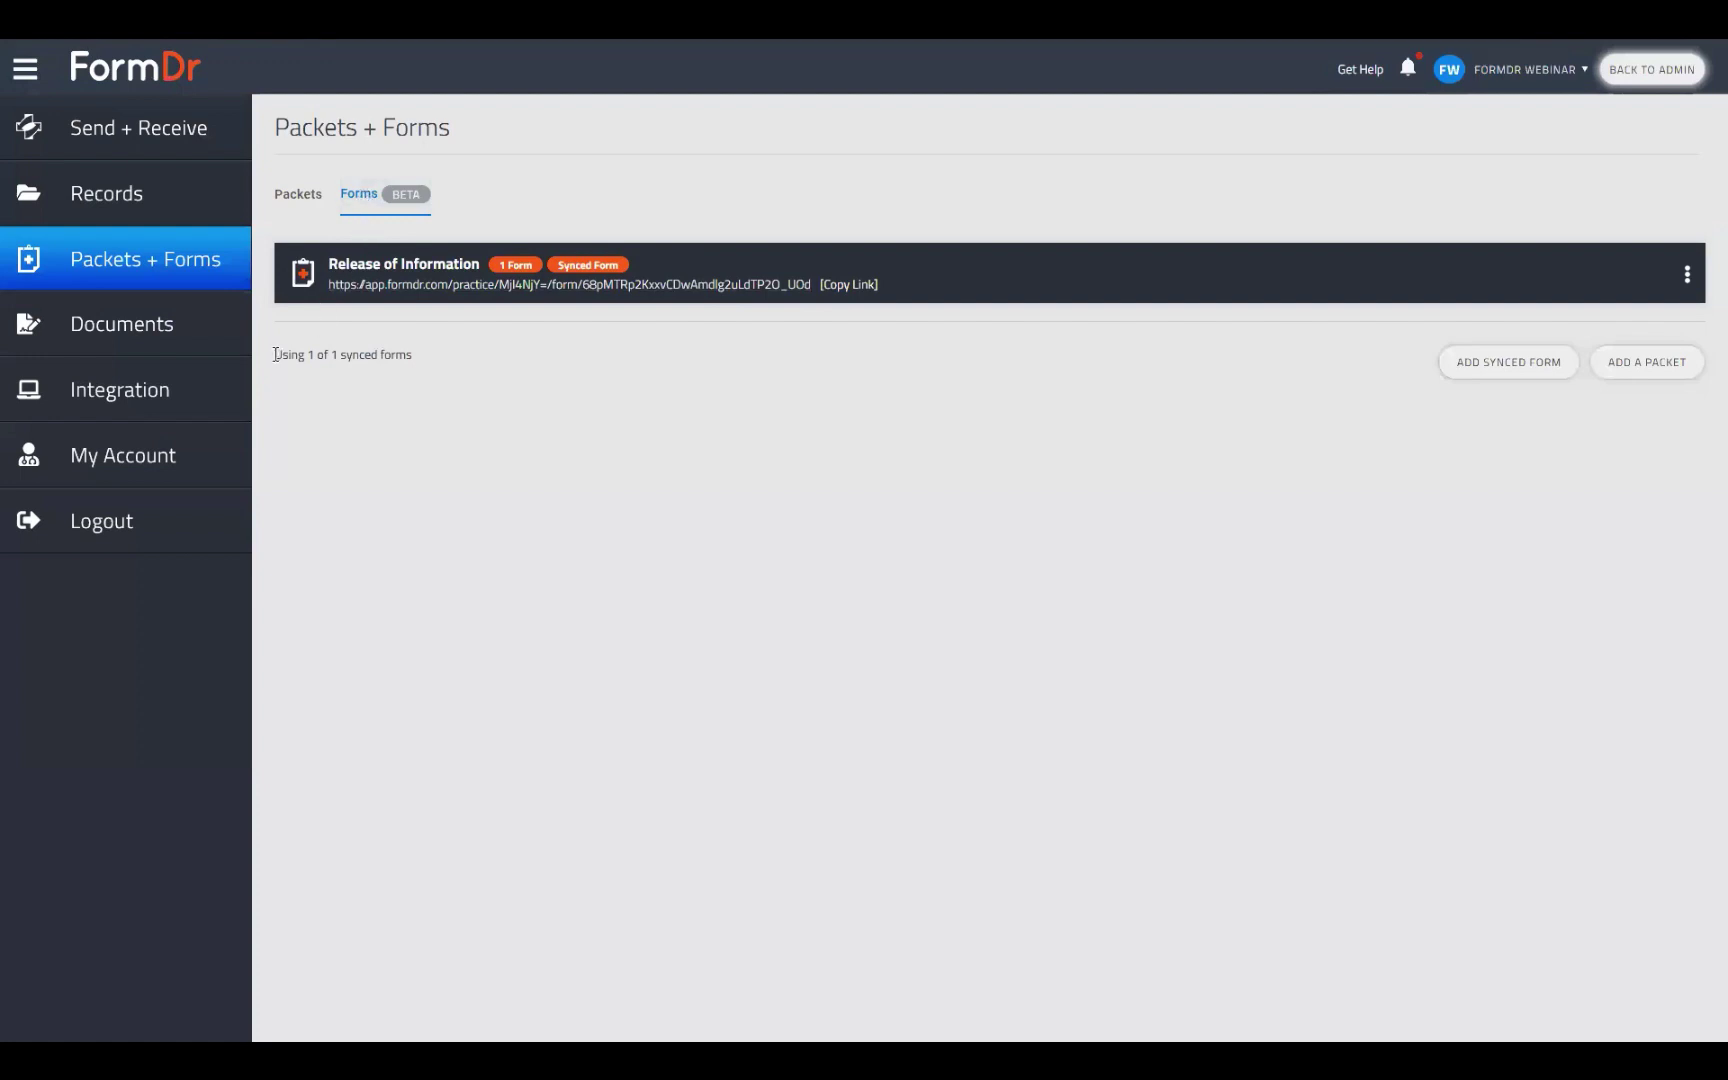
pyautogui.moveTo(276, 355)
pyautogui.mouseDown()
pyautogui.moveTo(424, 368)
pyautogui.moveTo(259, 366)
pyautogui.mouseUp()
pyautogui.click(504, 322)
pyautogui.moveTo(277, 360); pyautogui.dragTo(607, 924)
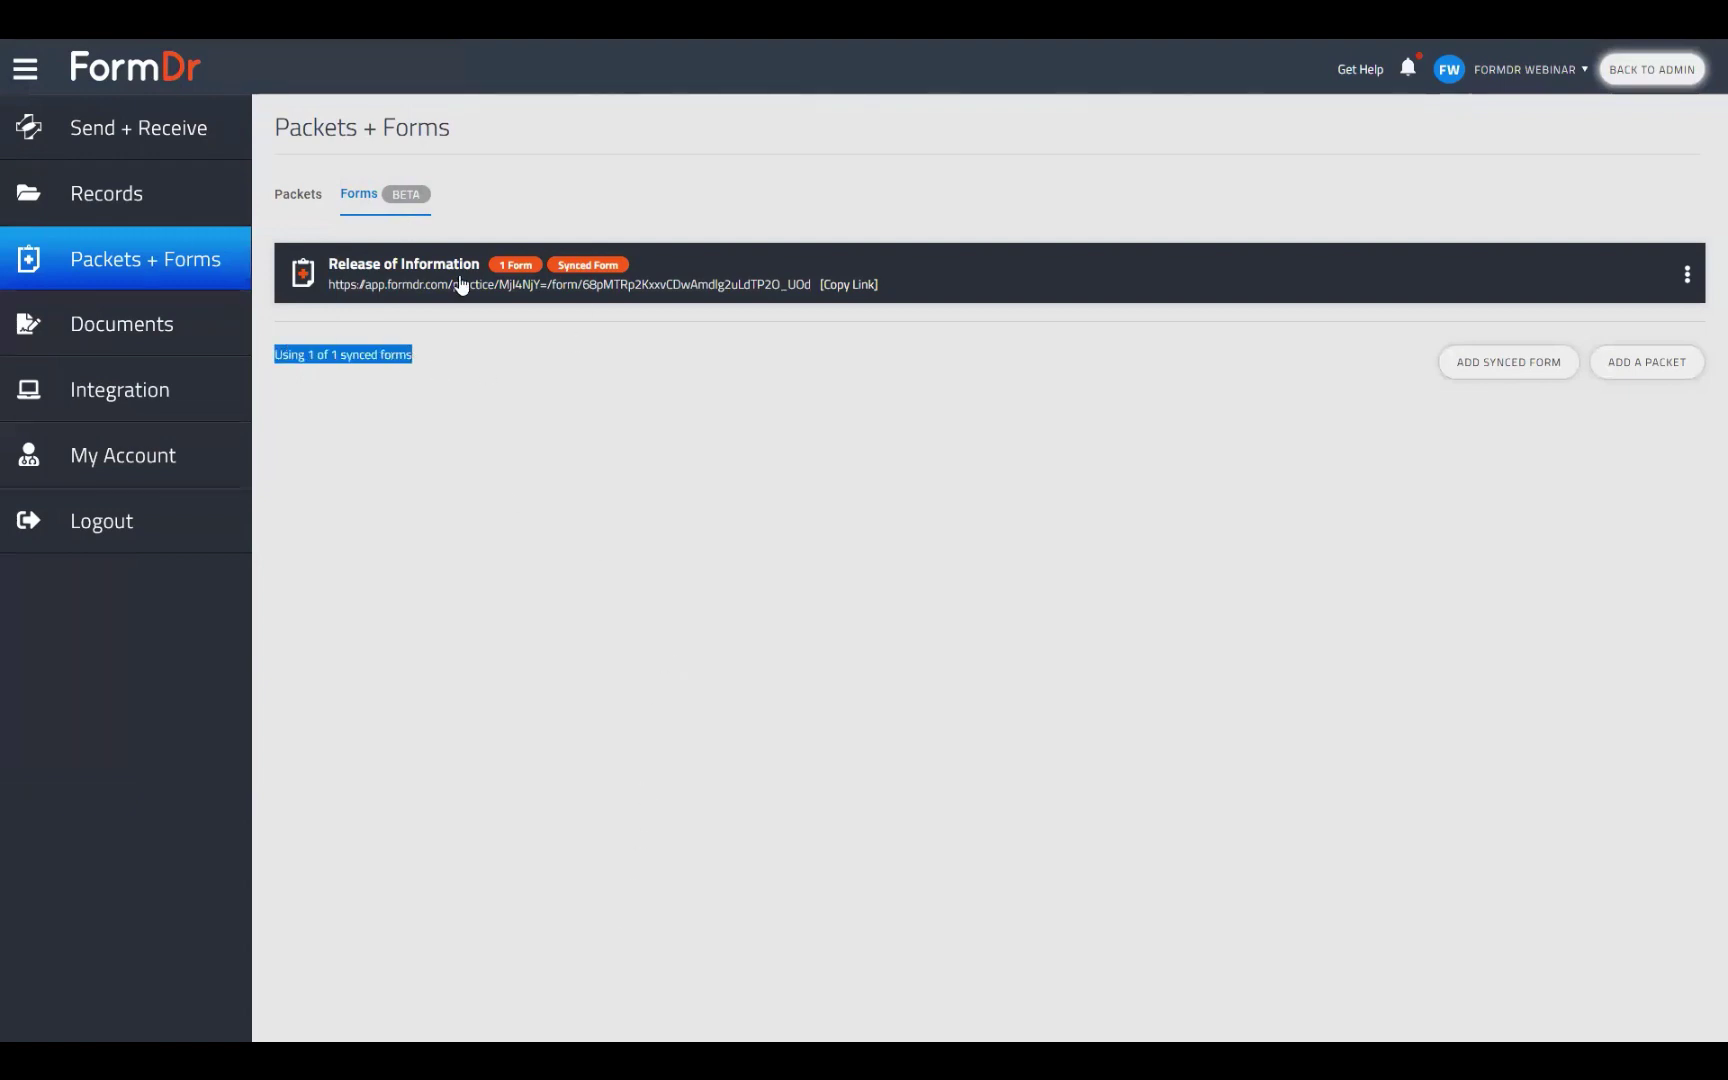
pyautogui.click(470, 493)
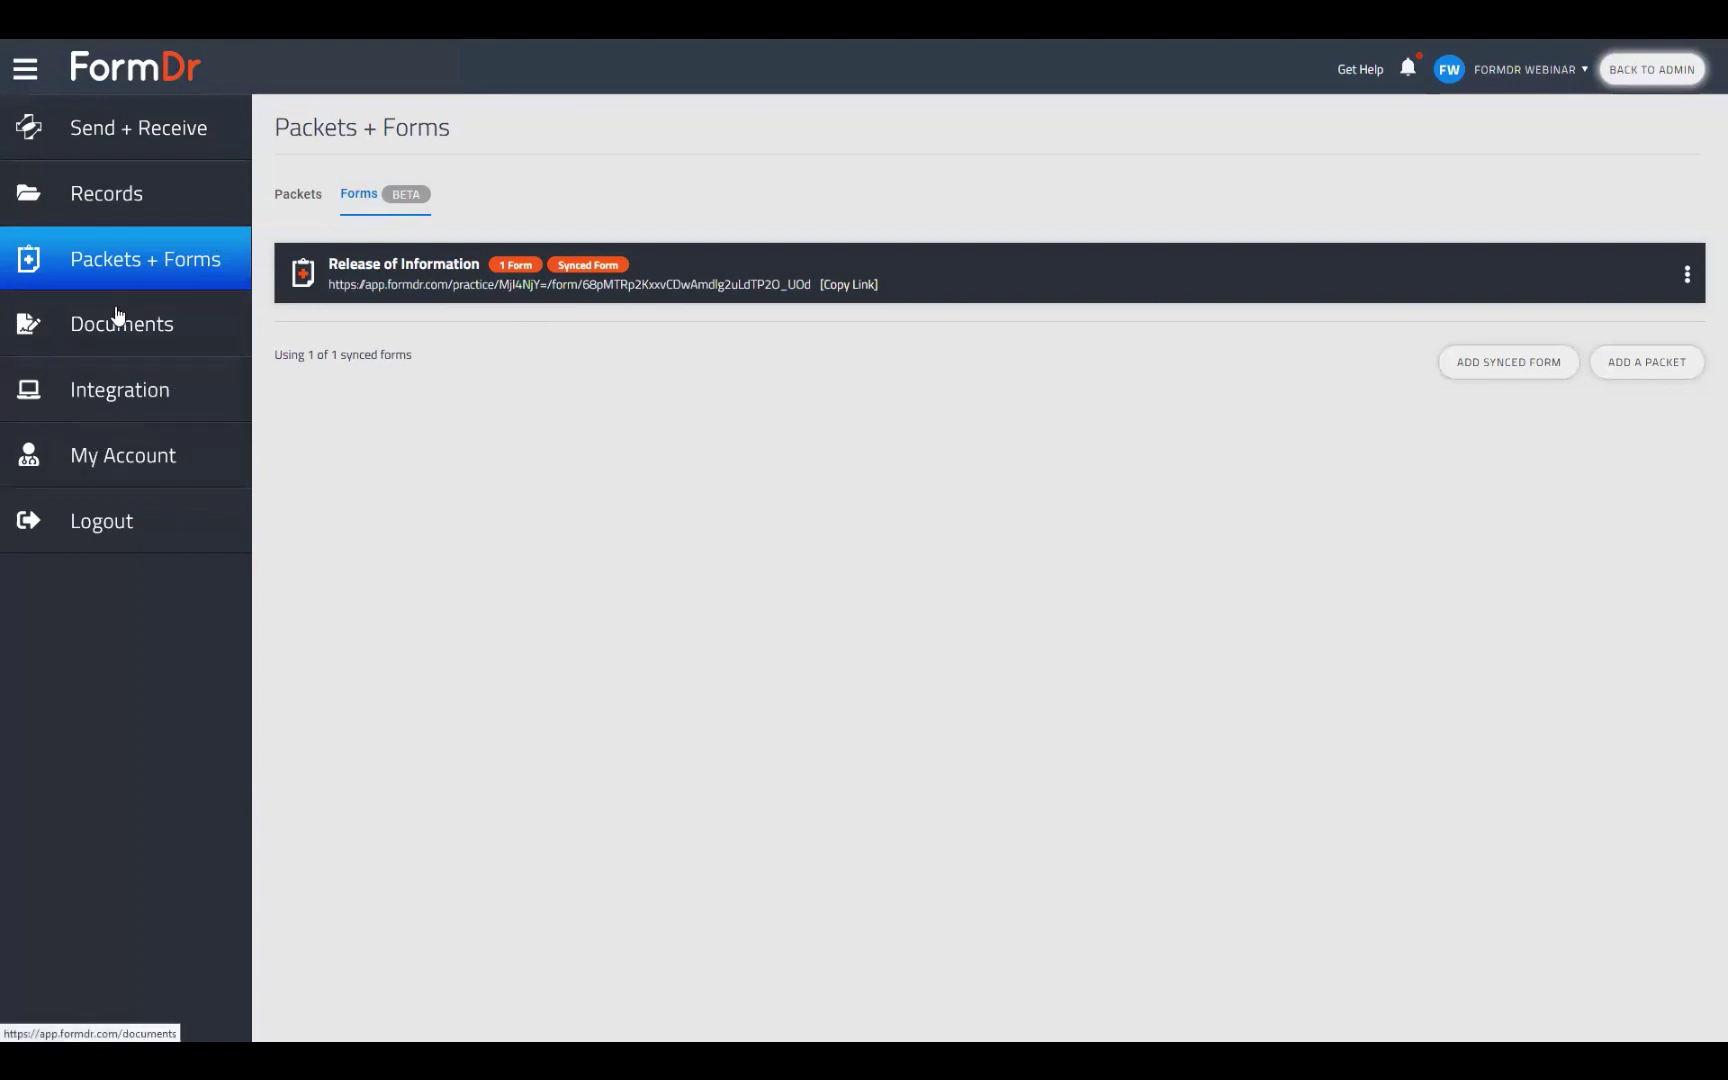
# Look over the Documents page and the packet list, preview the synced Release of Information form, and close the preview.
pyautogui.click(205, 325)
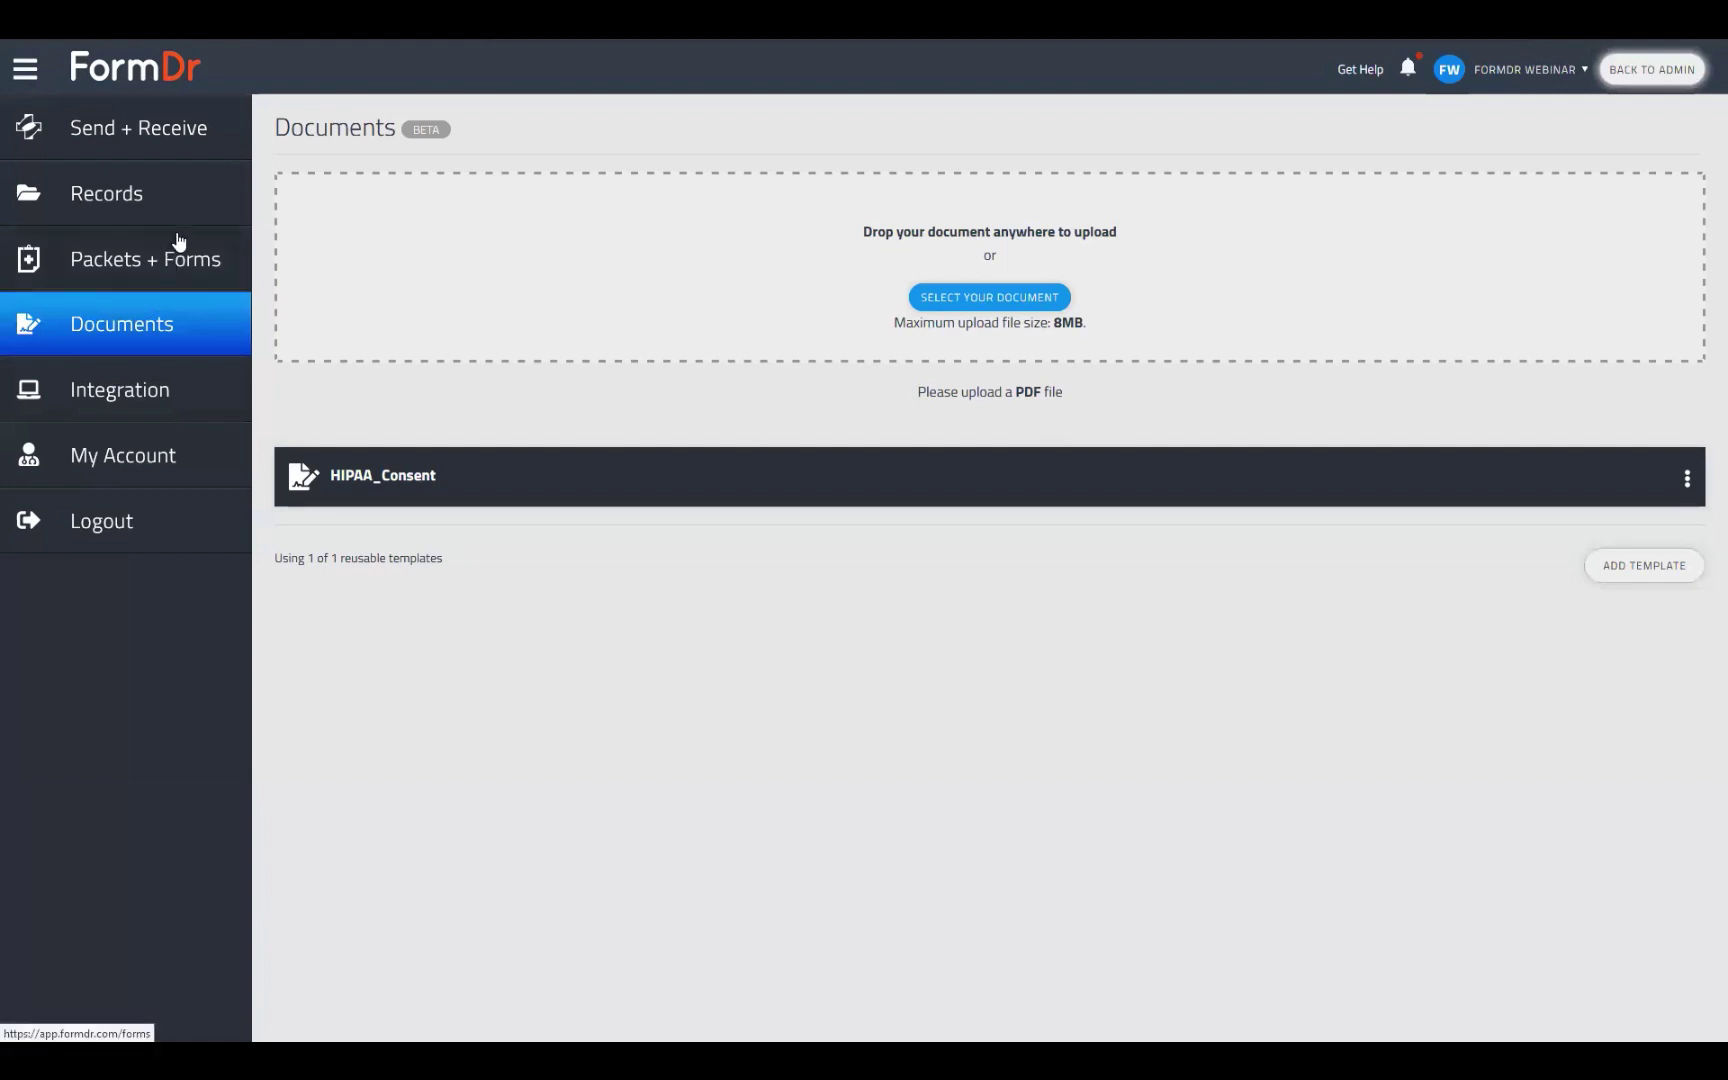
pyautogui.click(184, 264)
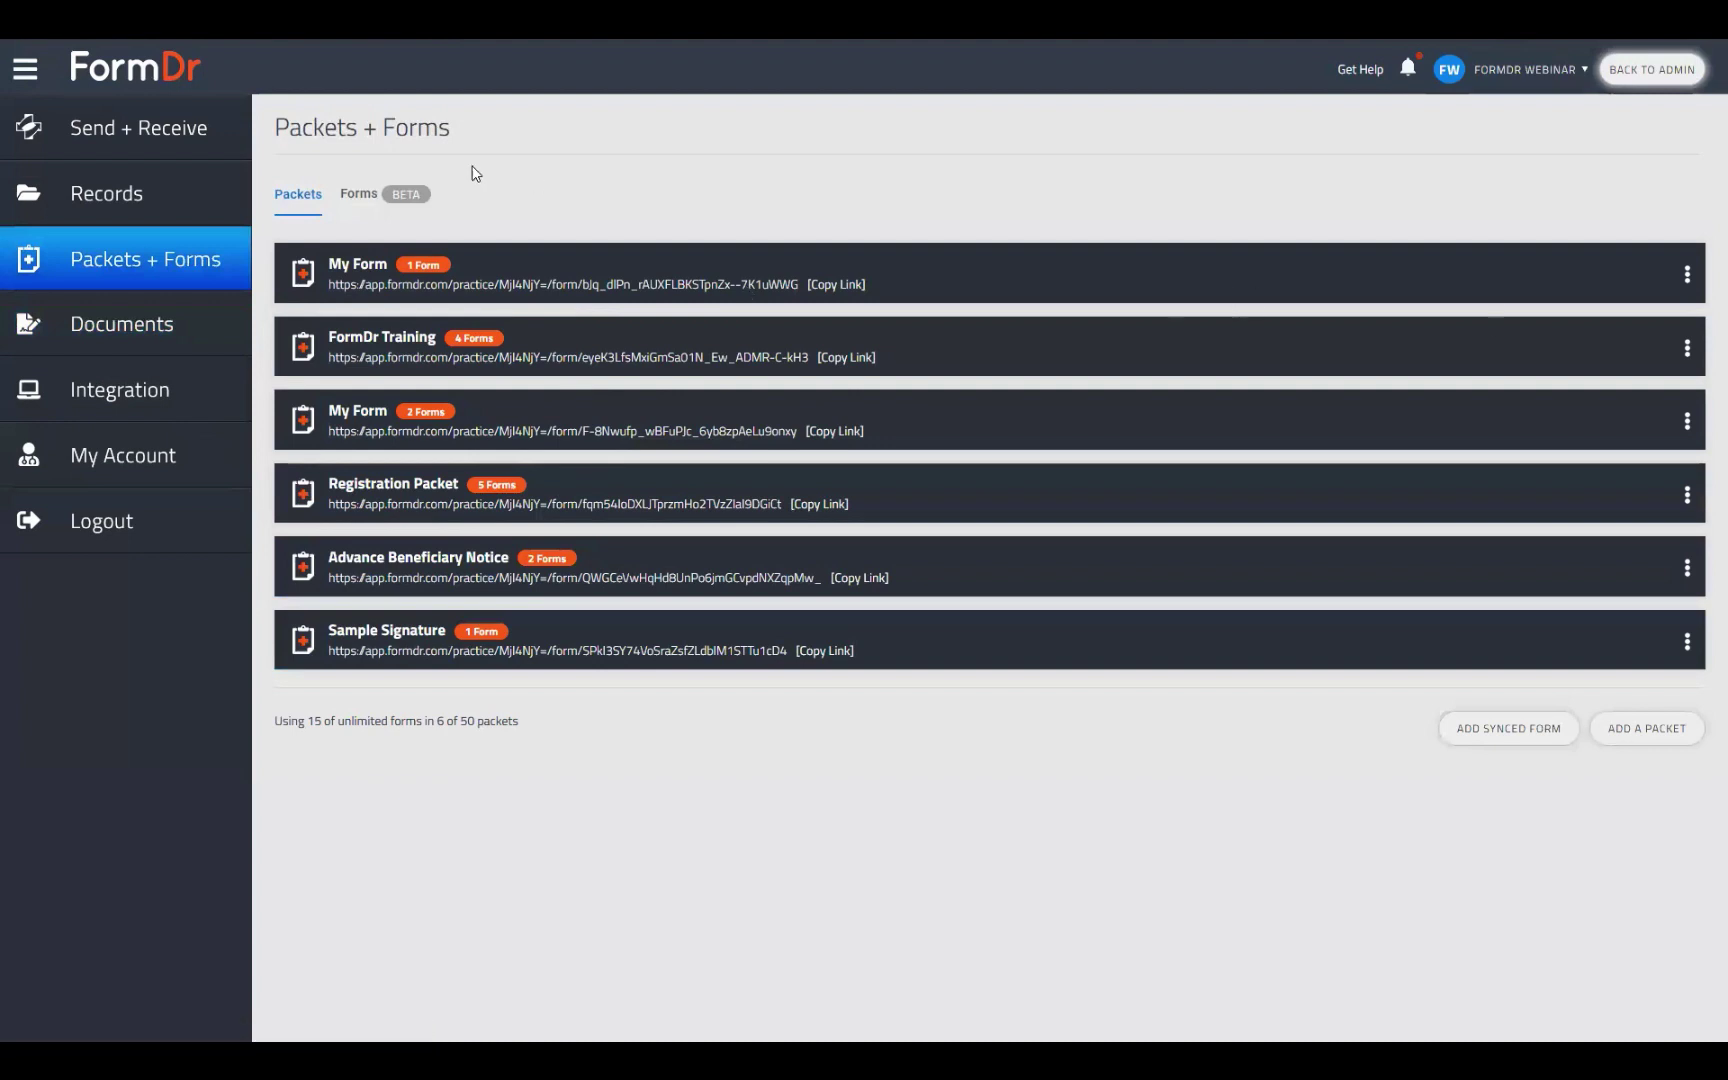
pyautogui.click(390, 196)
pyautogui.click(712, 285)
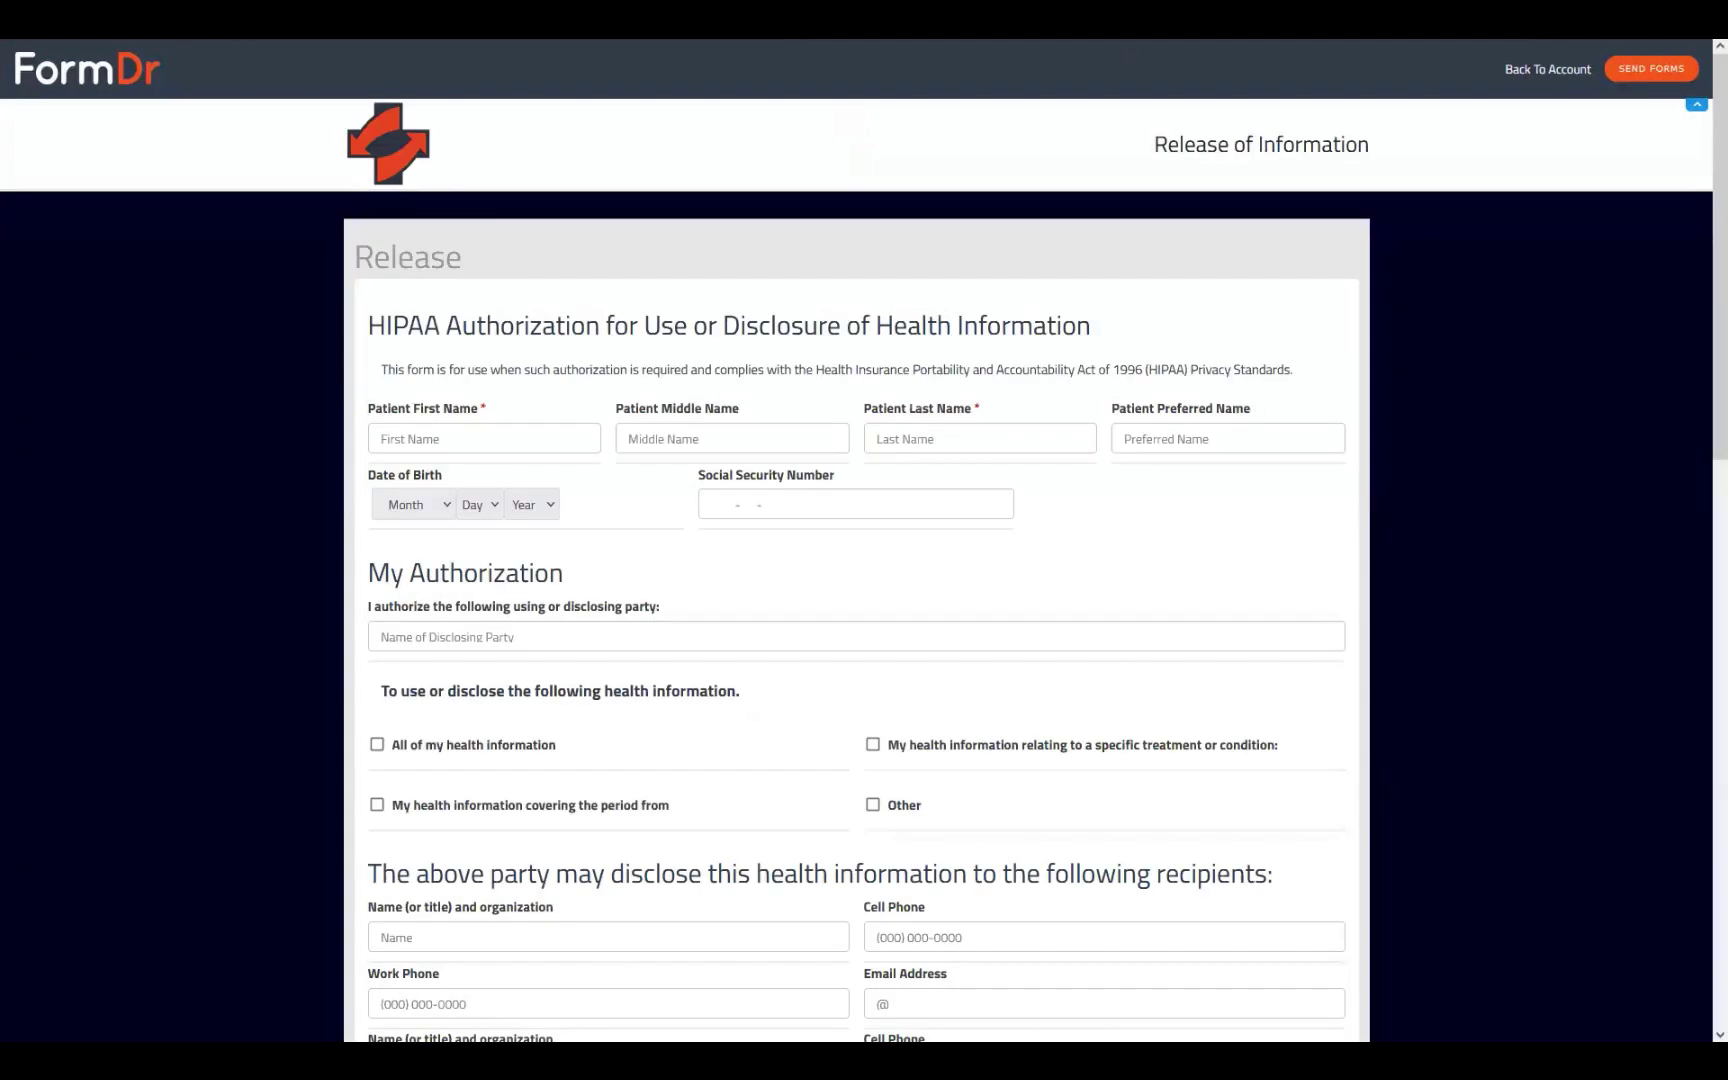
pyautogui.hotkey('ctrl', 'w')
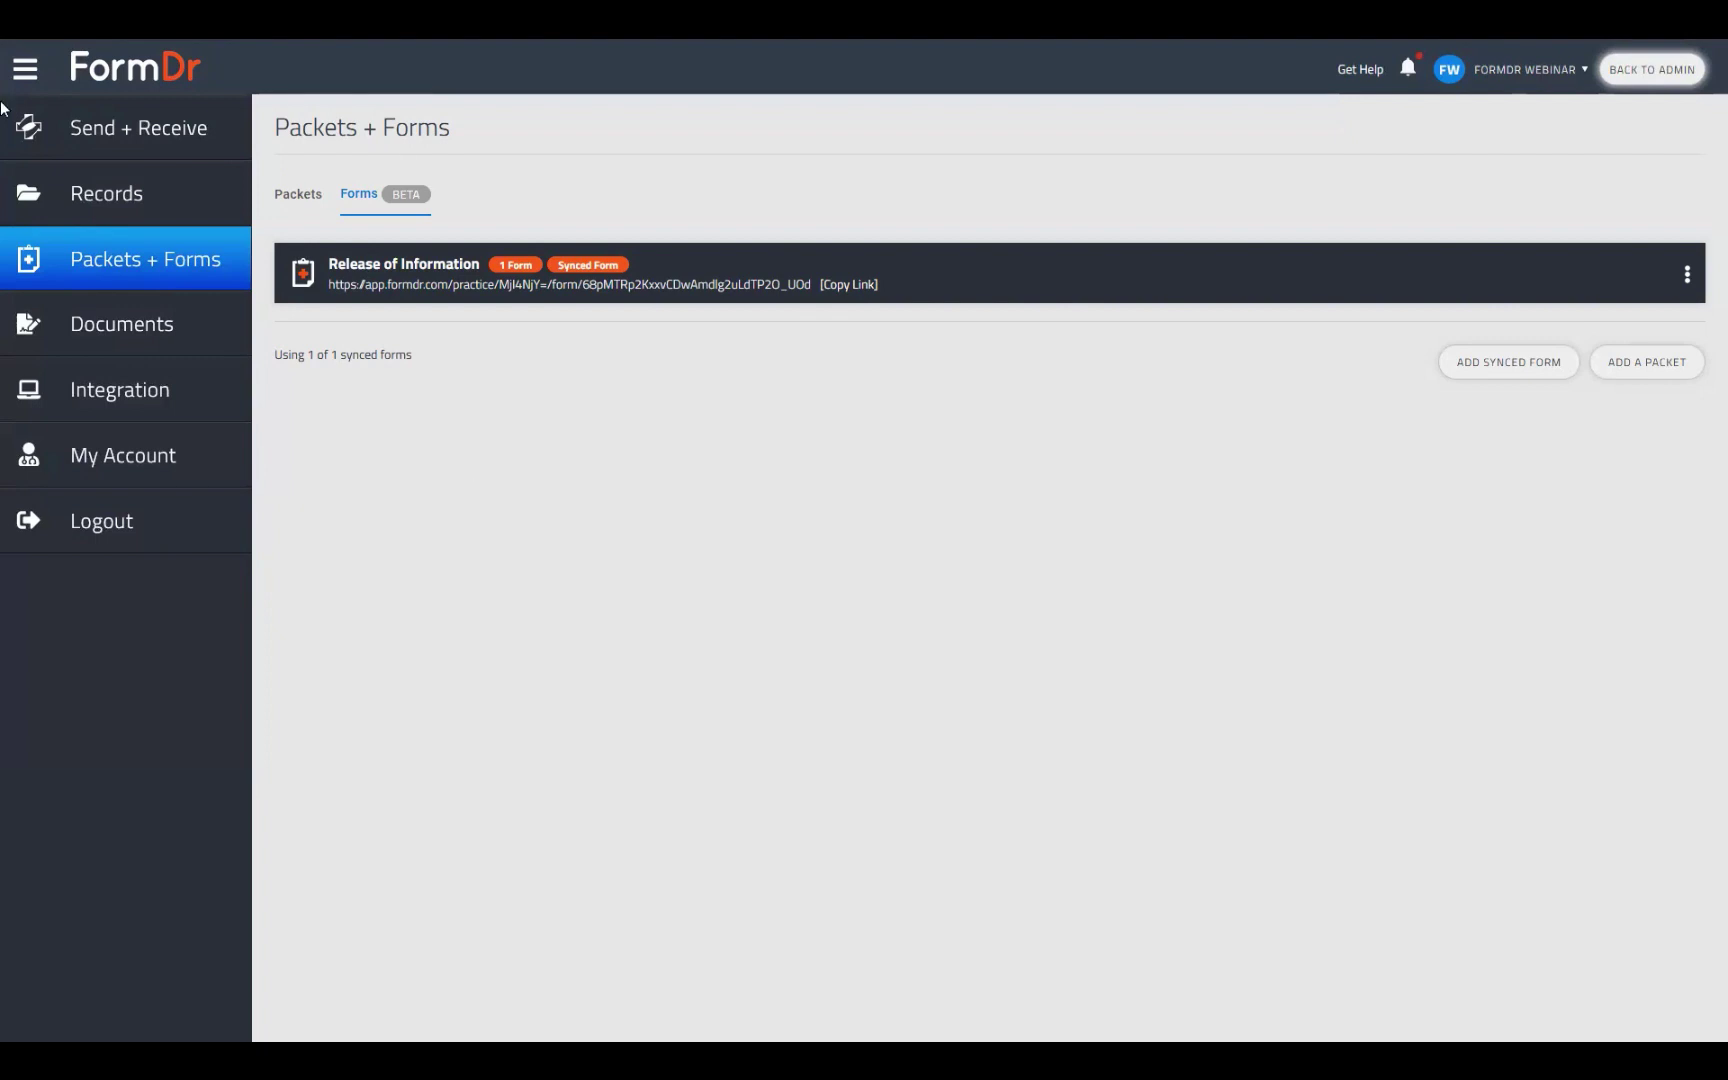
# Open the FormDr Product Guide from the account's support settings, browse the Getting Started articles, and return to the guide's home page.
pyautogui.click(157, 464)
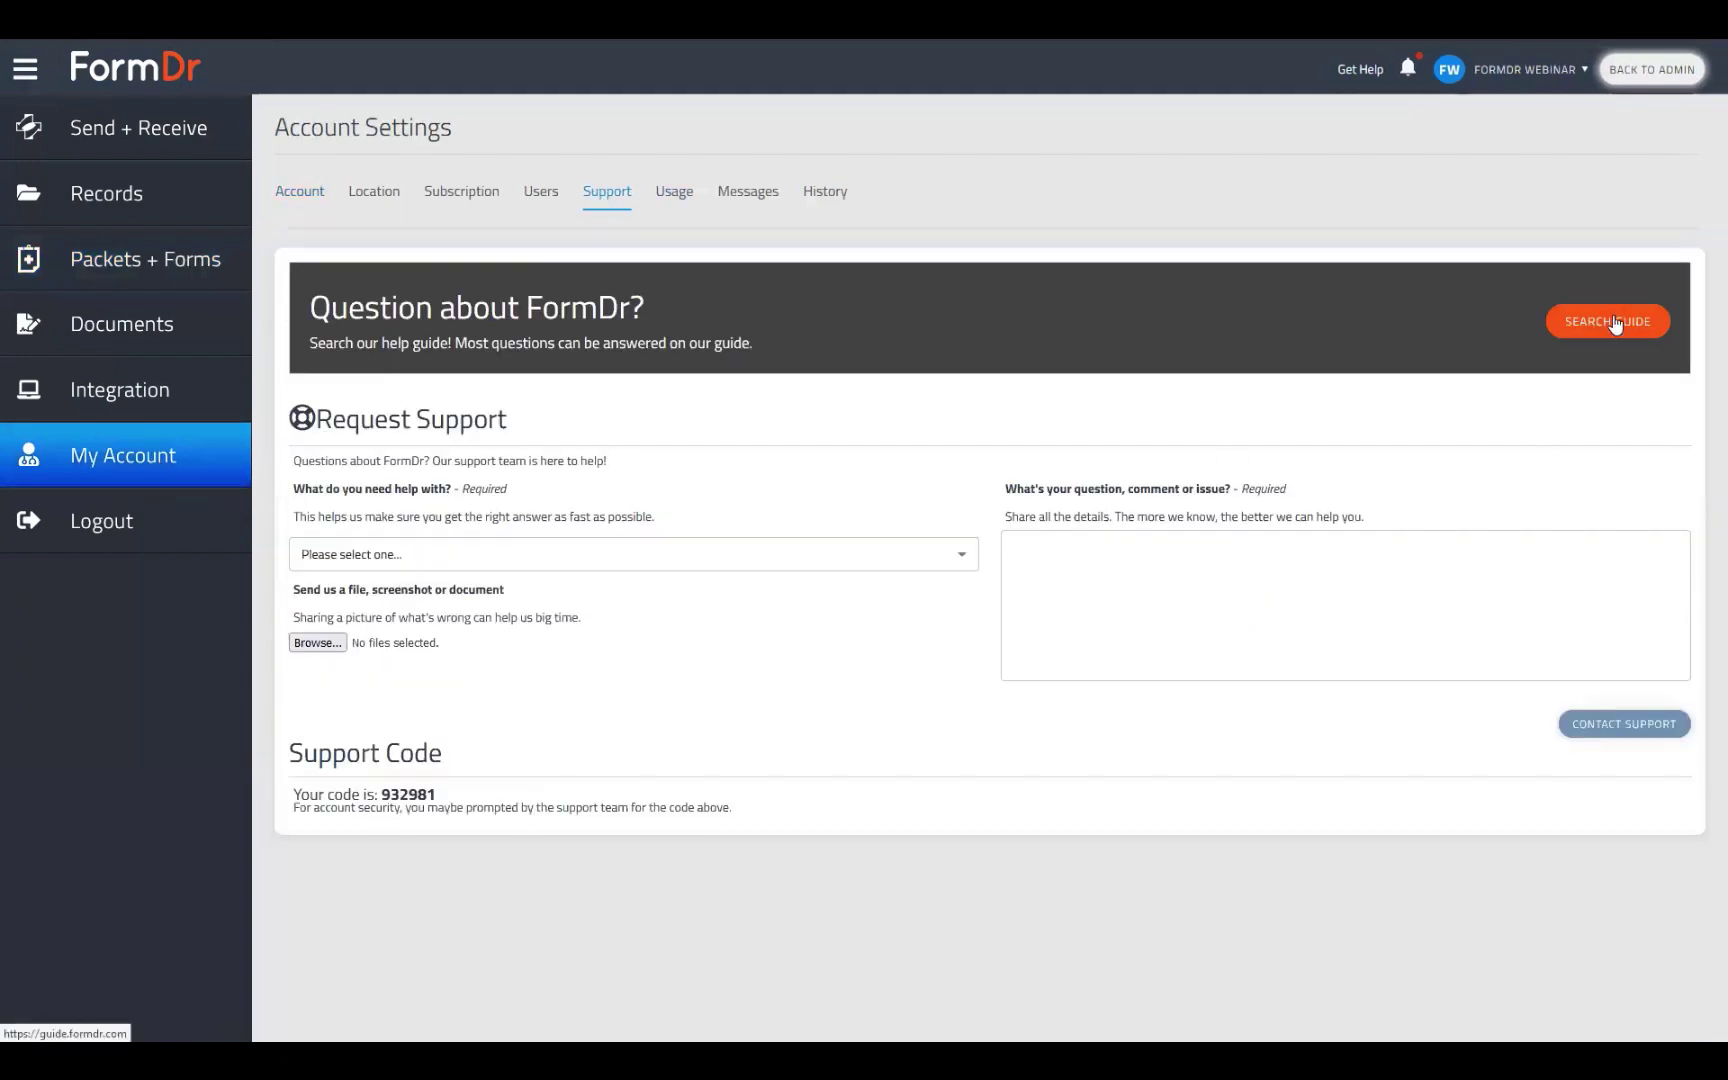
pyautogui.click(1617, 322)
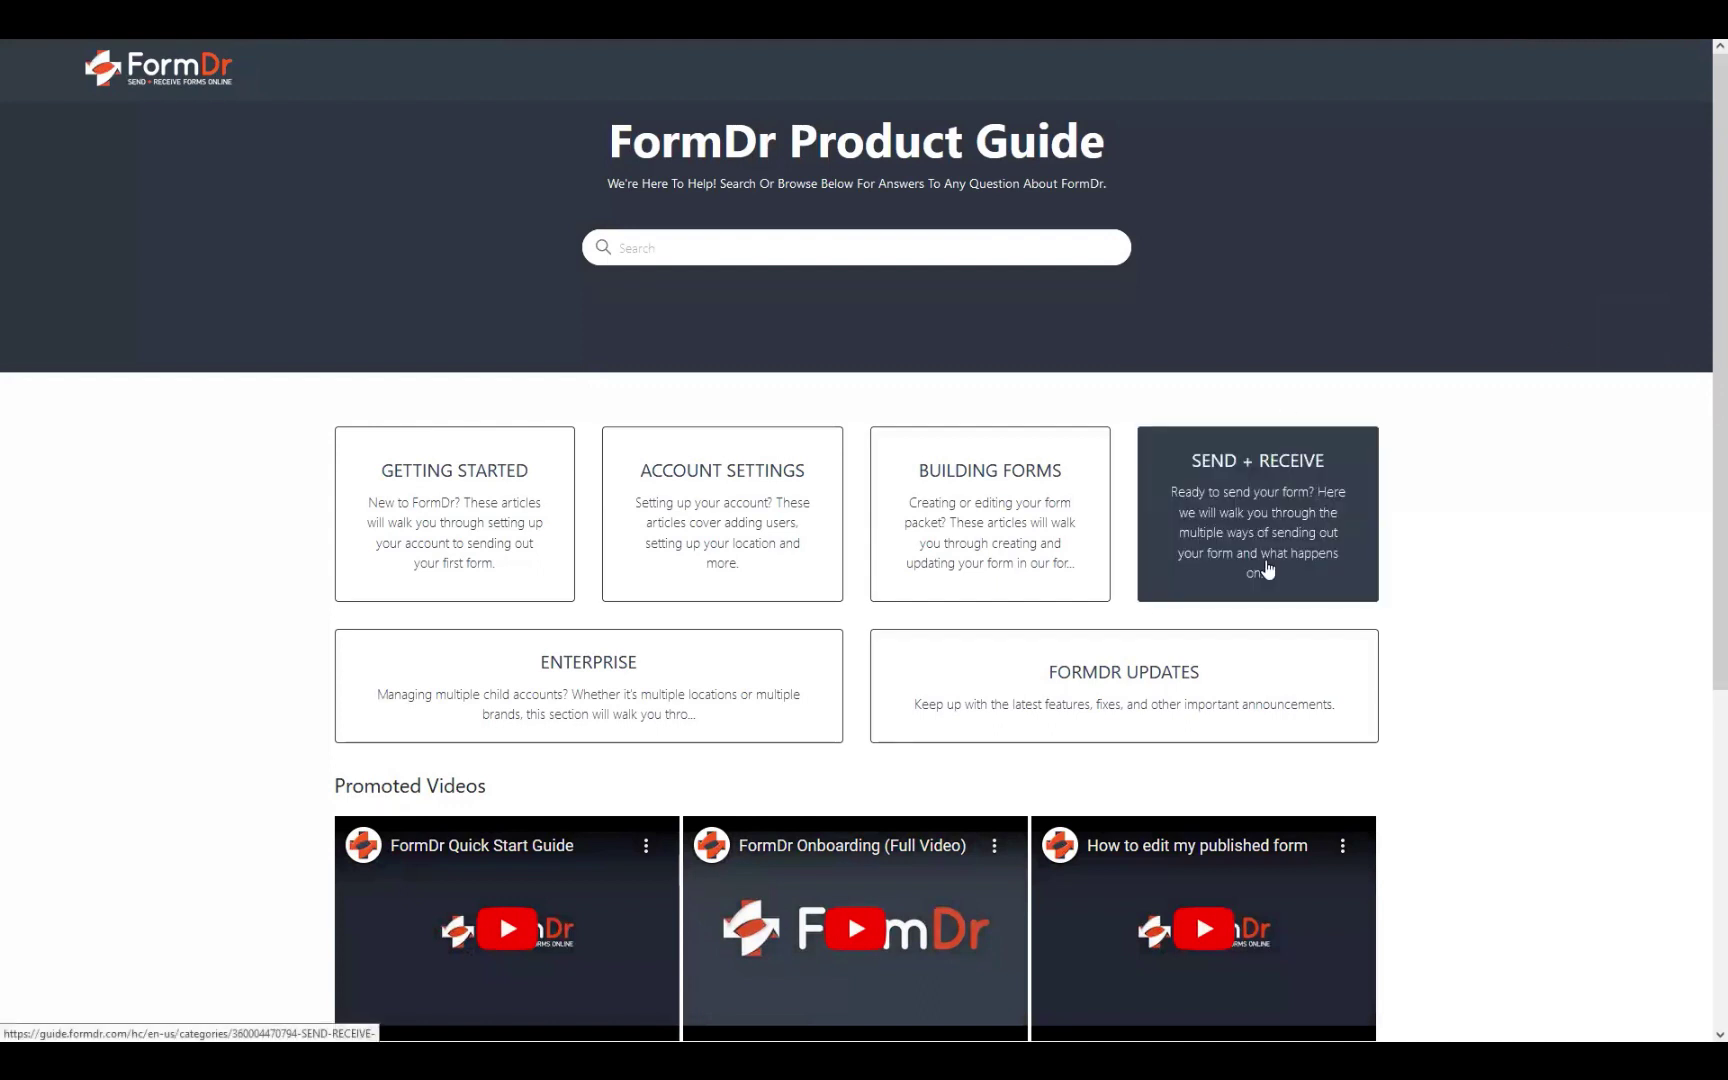
pyautogui.click(1262, 566)
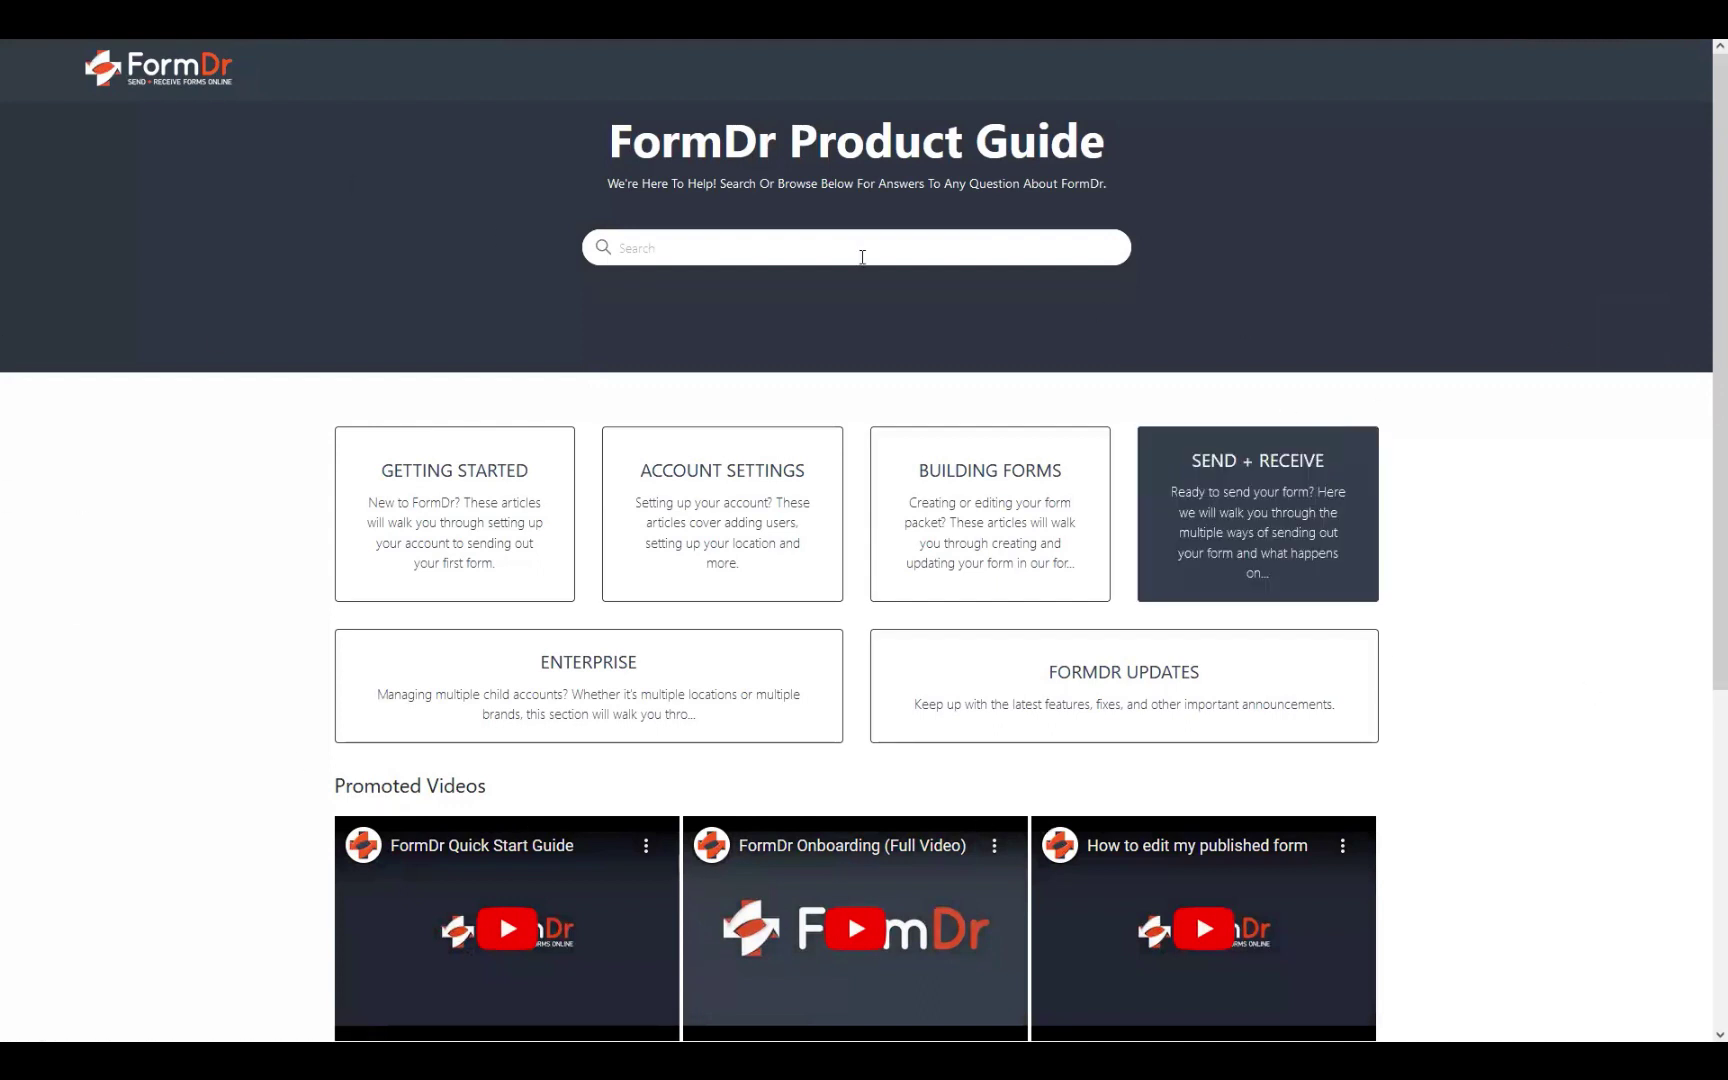
pyautogui.click(443, 473)
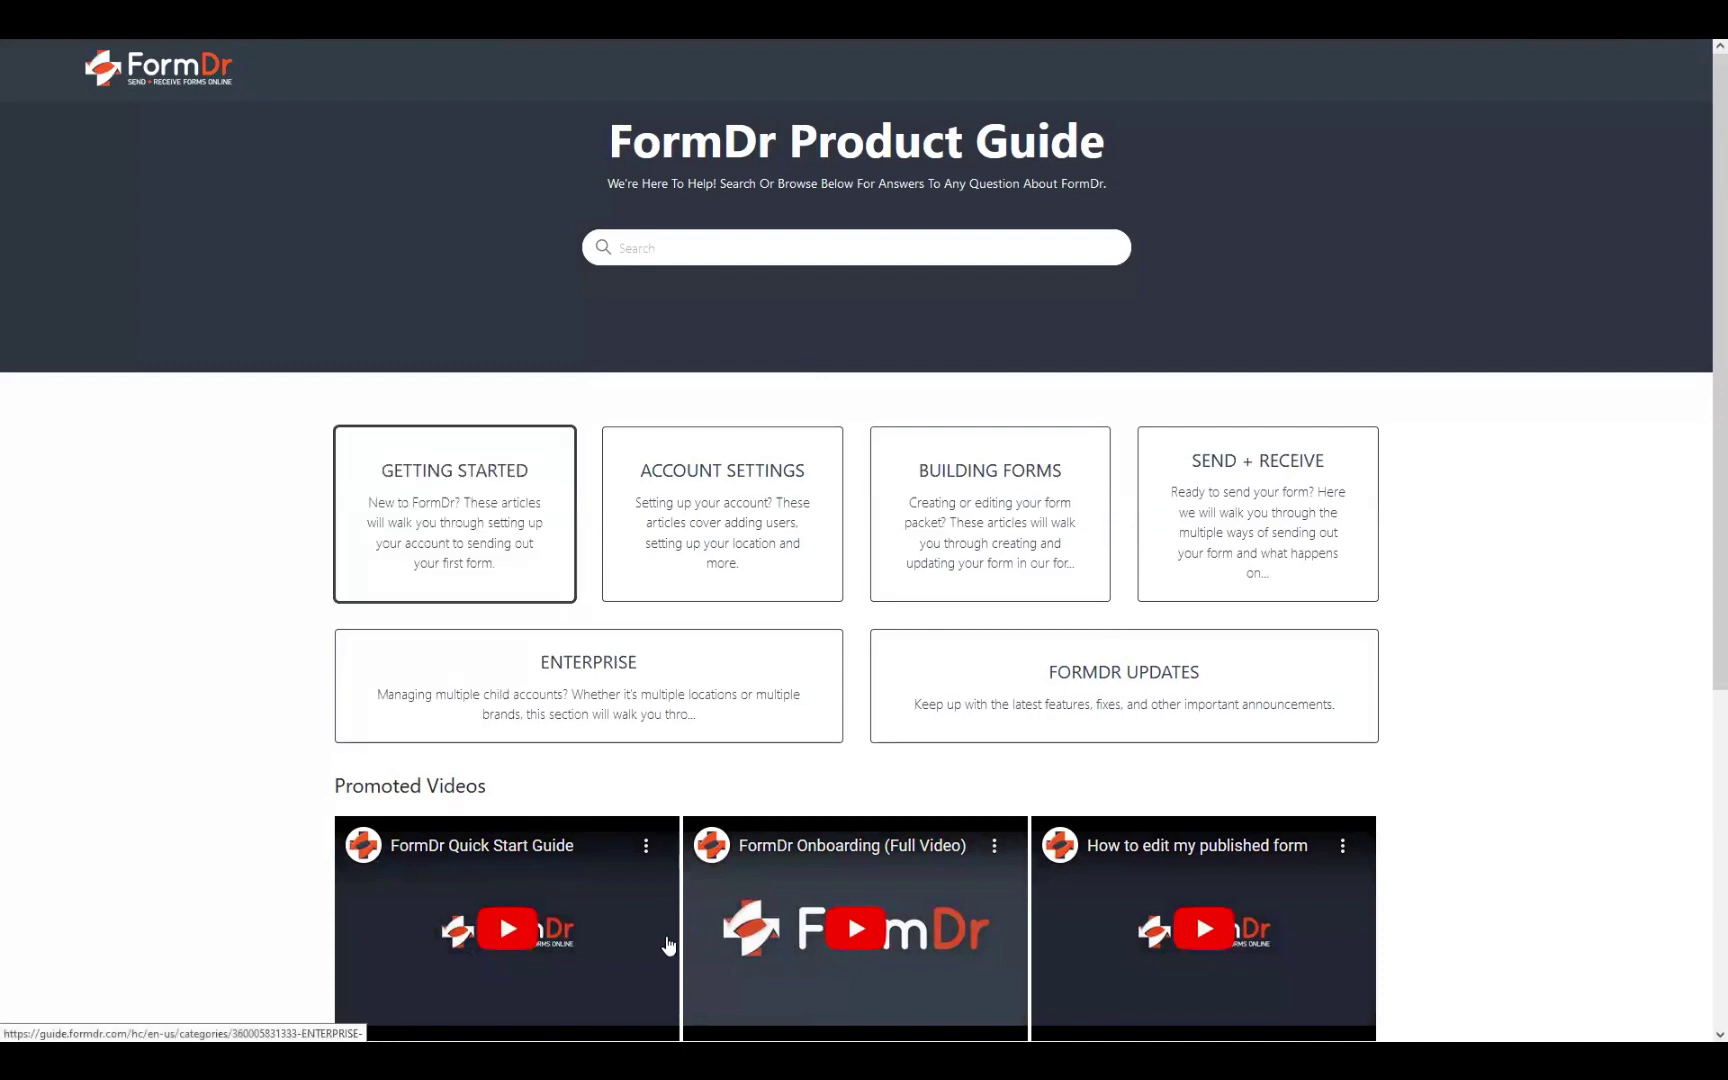
pyautogui.scroll(-4, 780, 911)
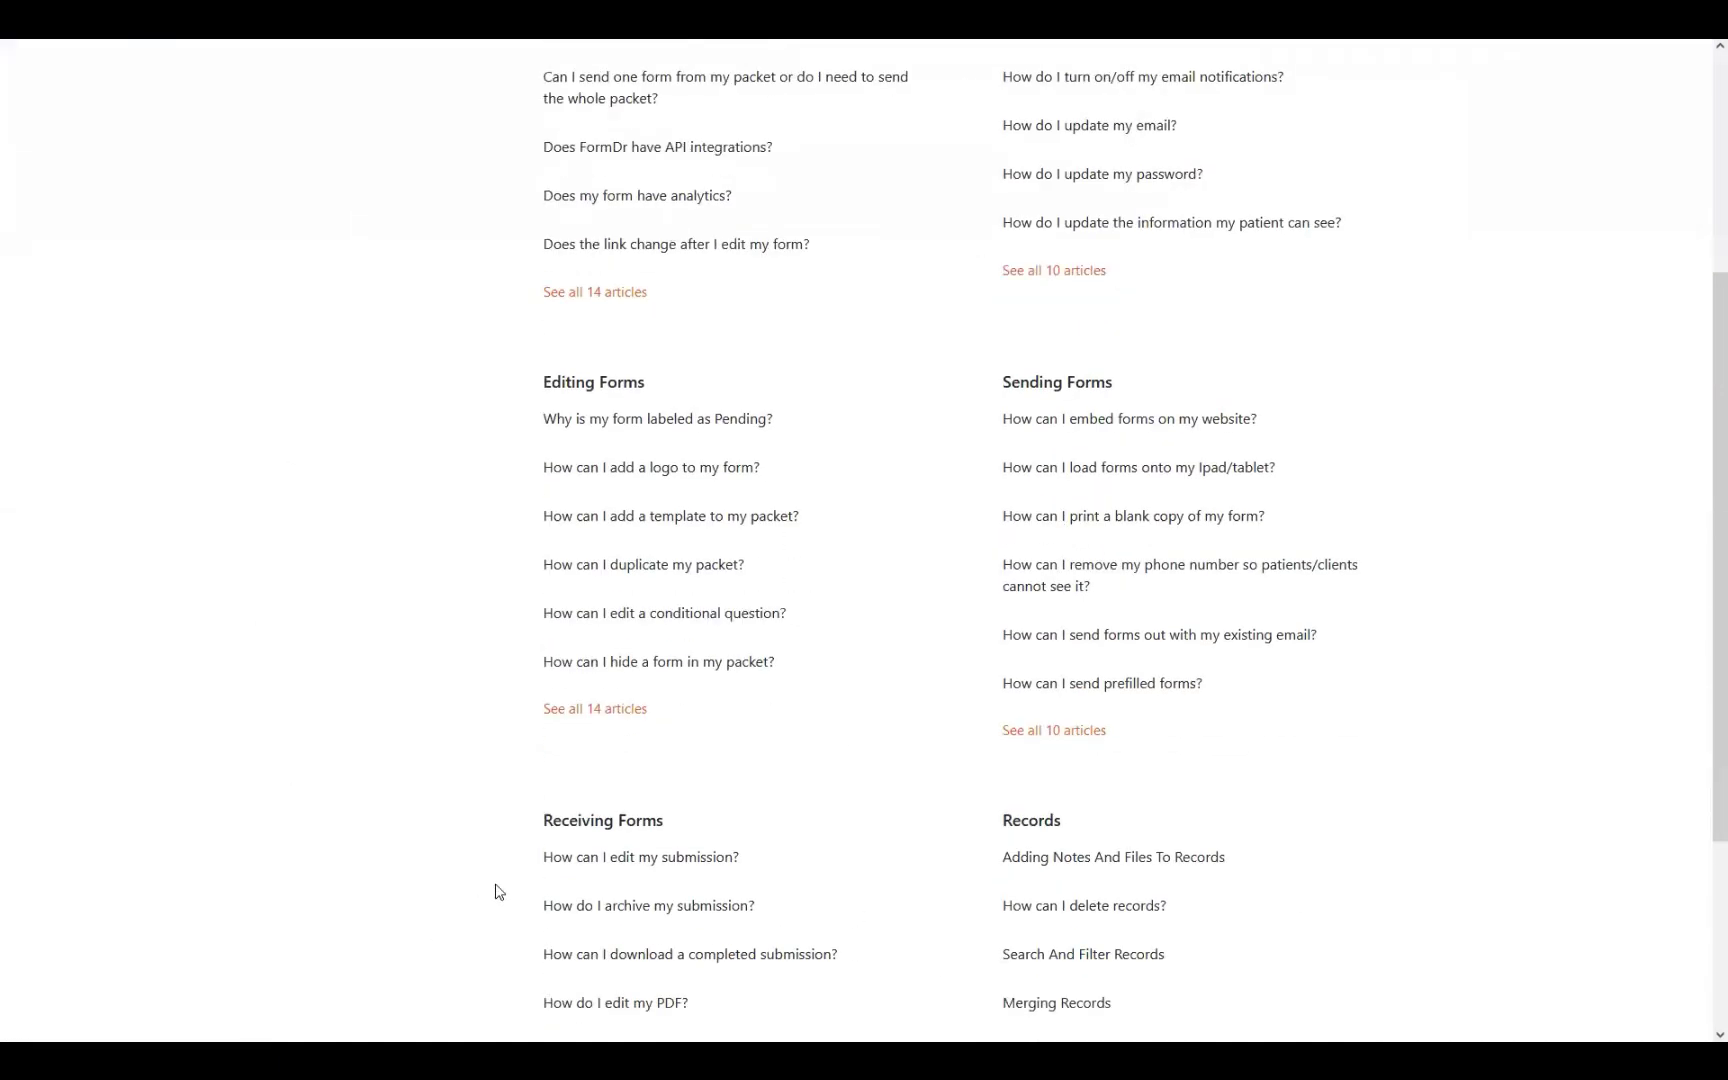
pyautogui.scroll(4, 32, 152)
pyautogui.hotkey('alt', 'Left')
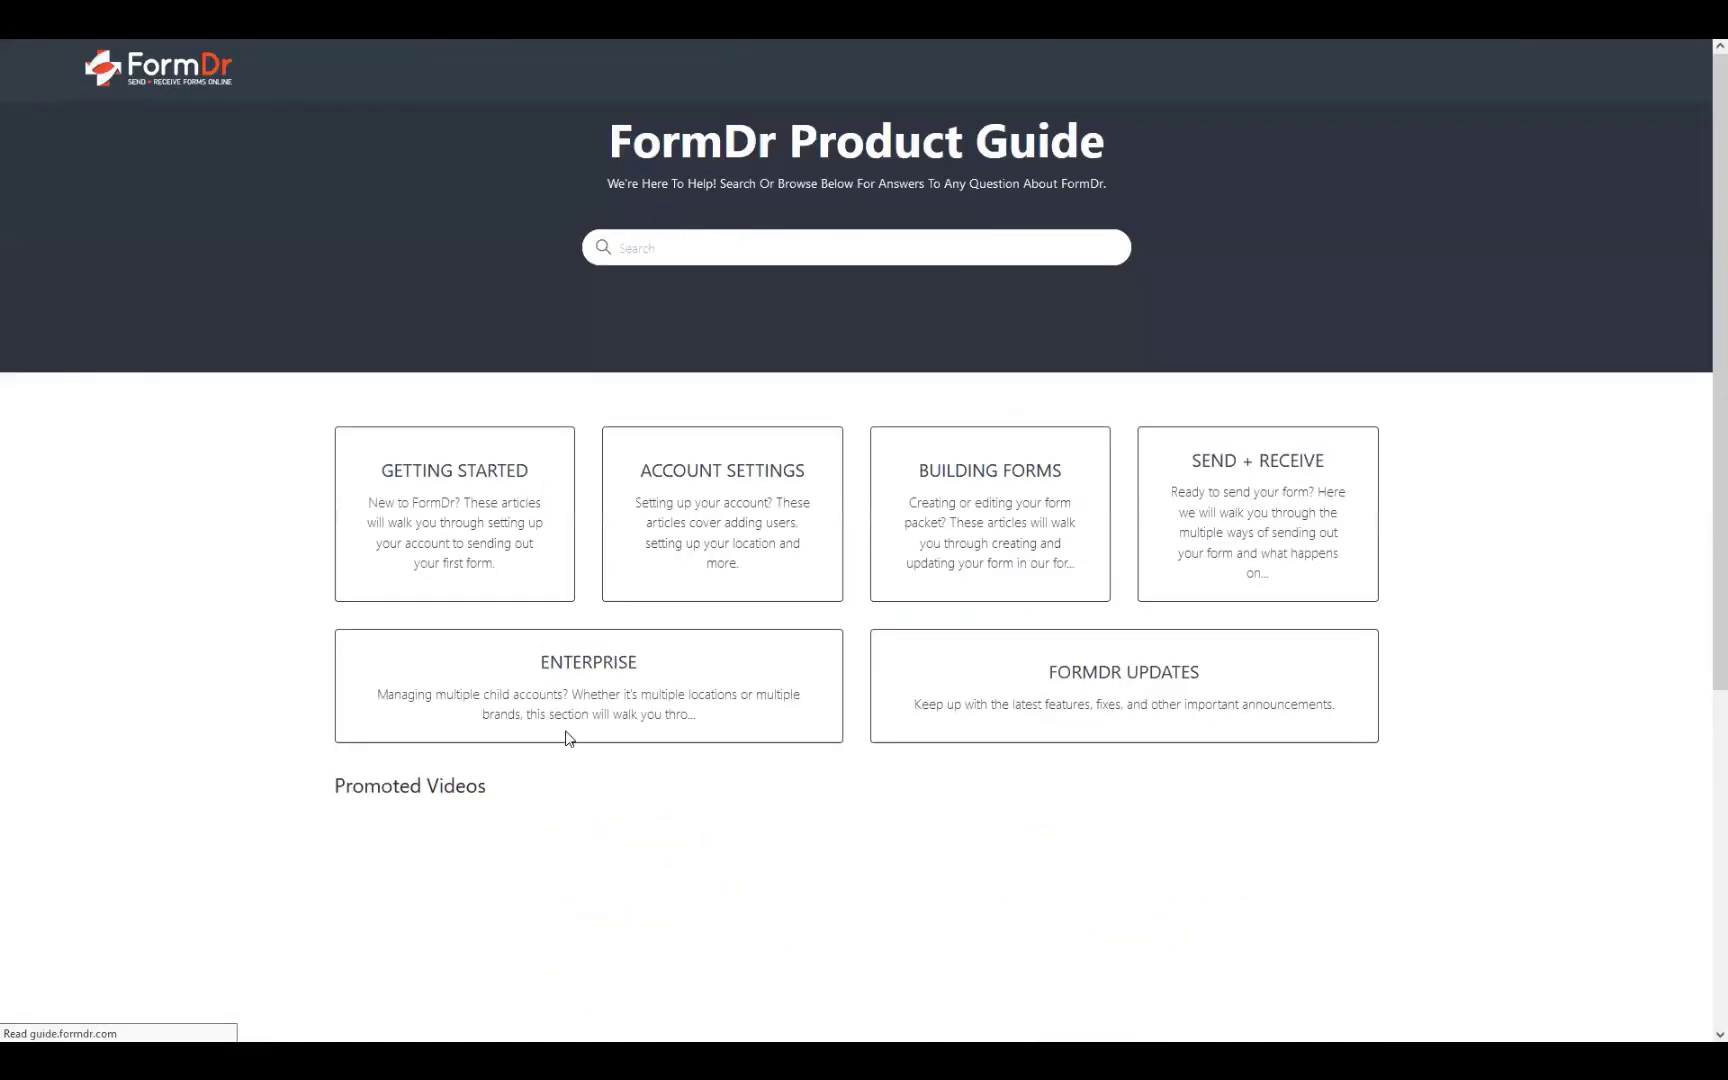
# Browse the article sections in the guide's Building Forms category and return to the guide's home page.
pyautogui.click(927, 514)
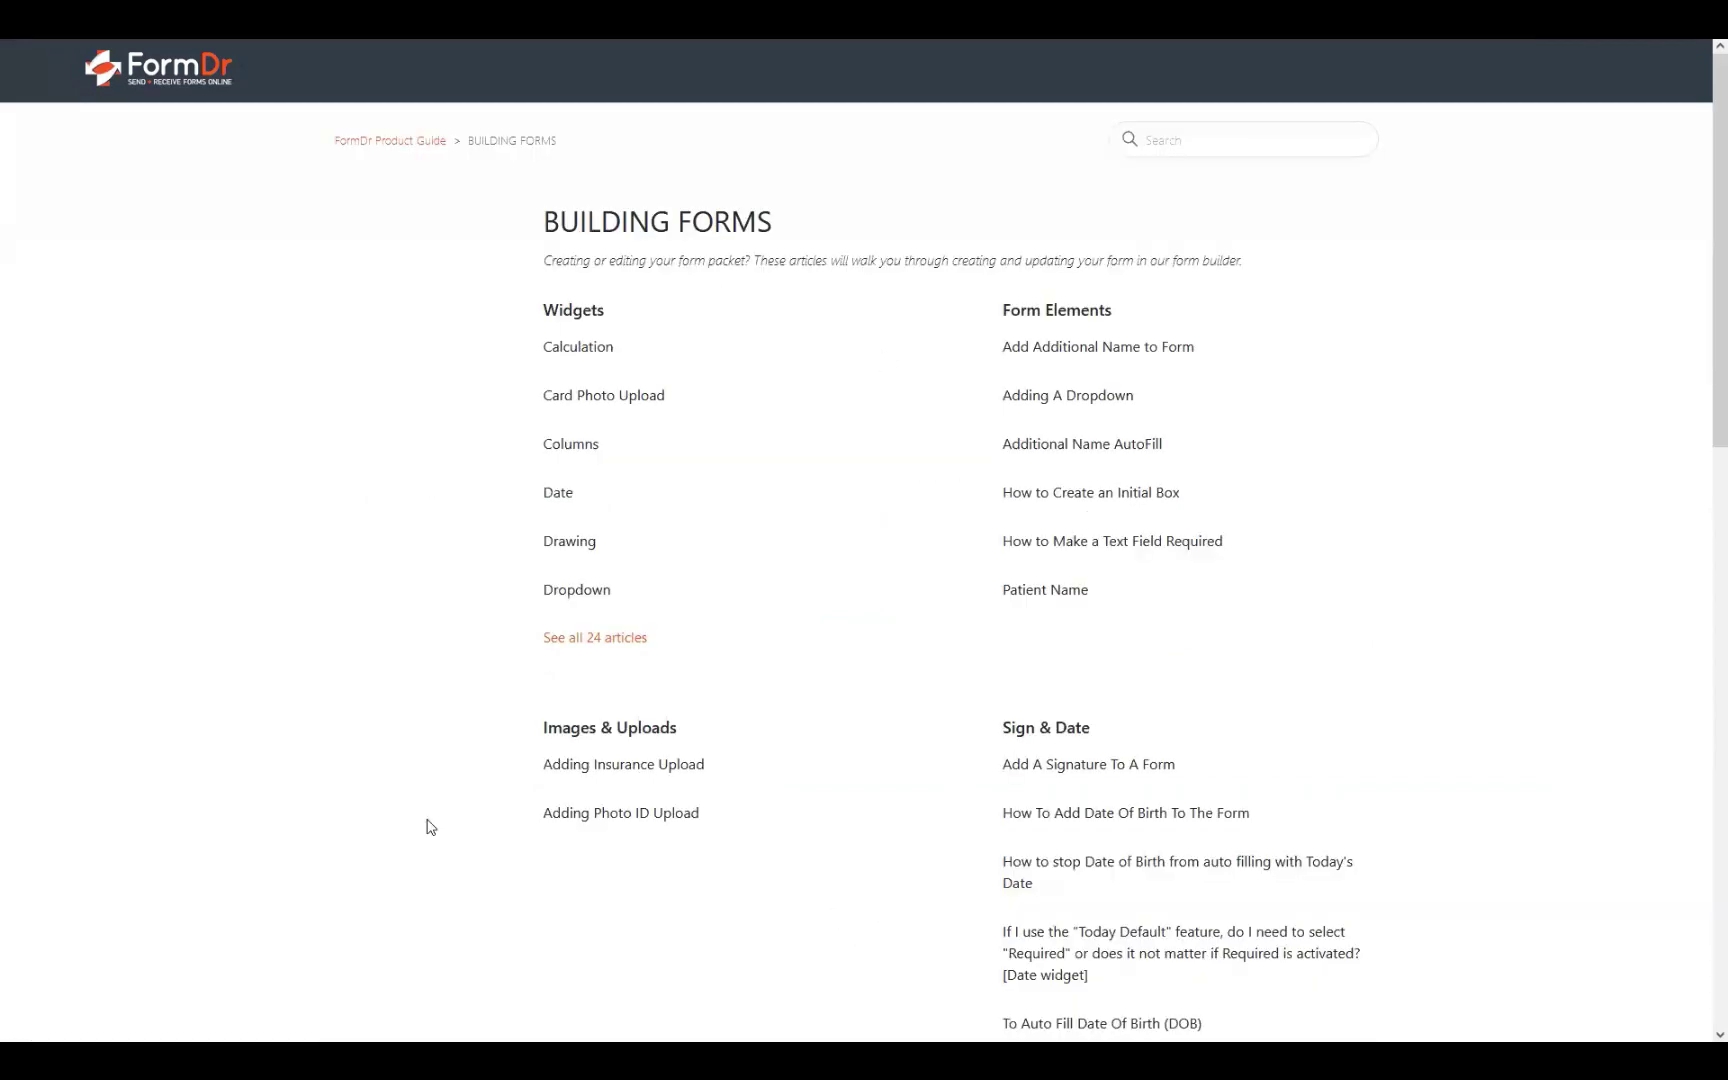
pyautogui.scroll(-8, 887, 694)
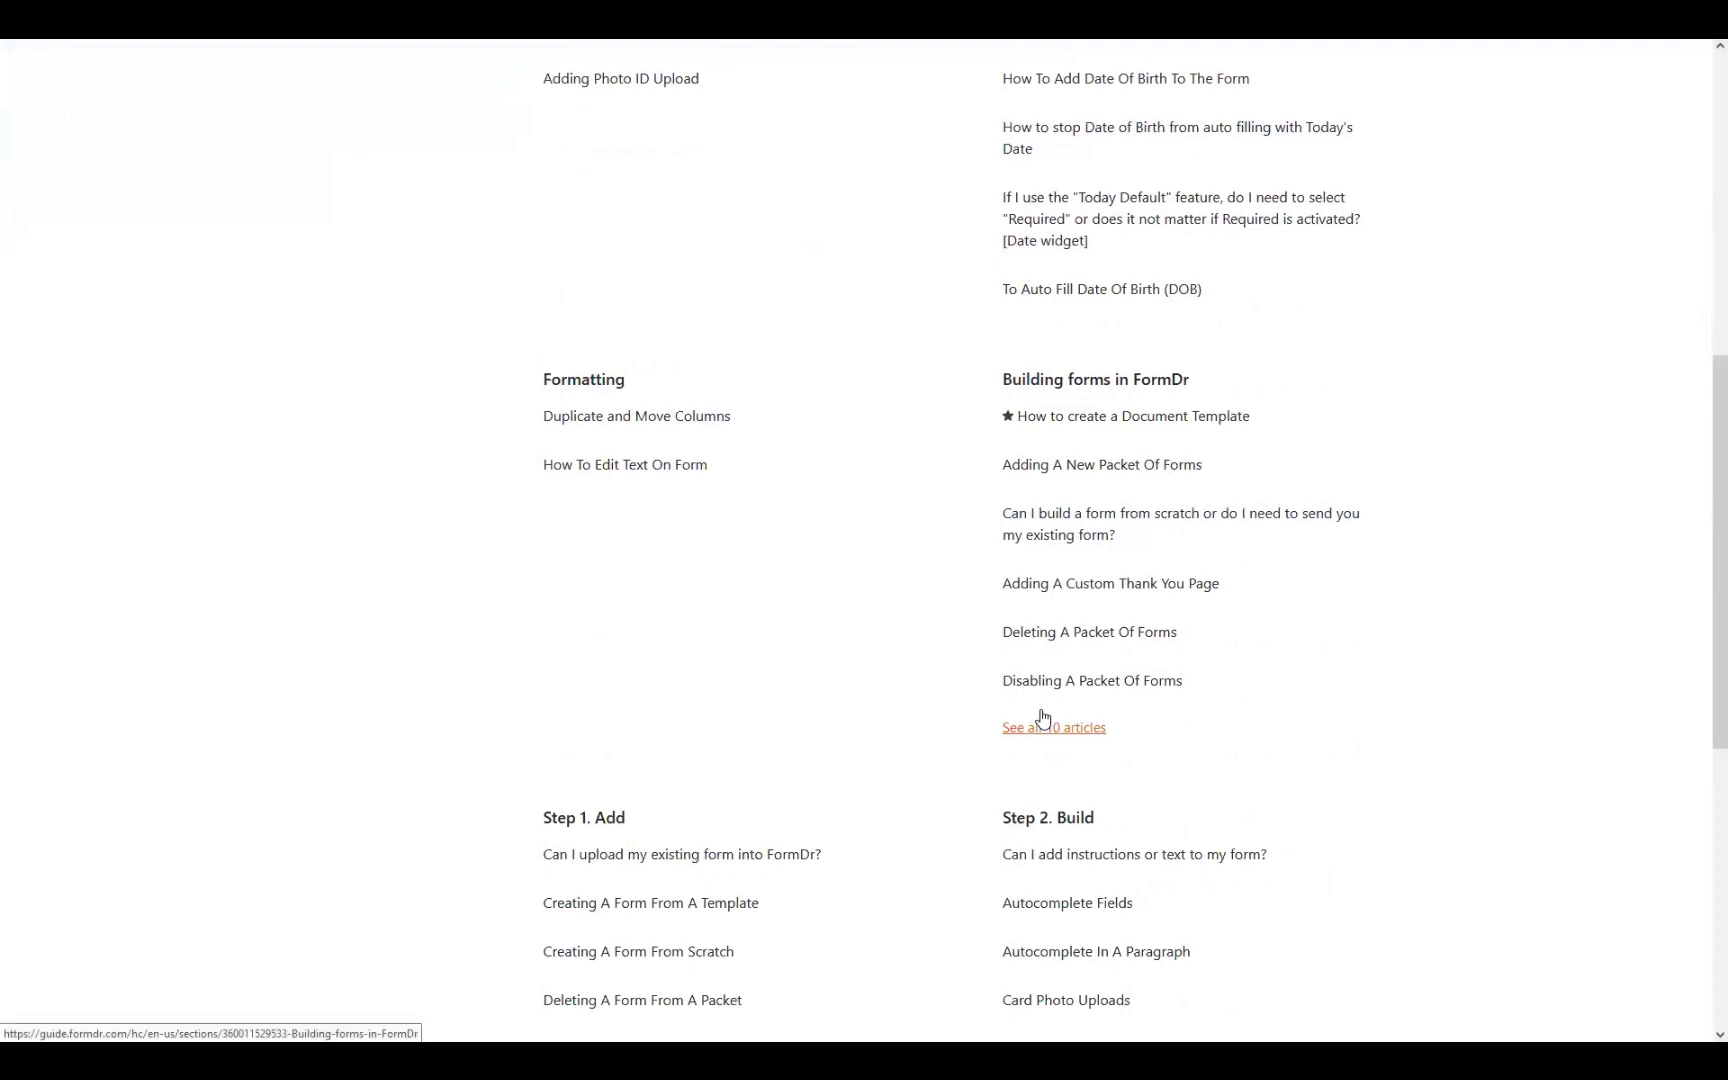
pyautogui.scroll(-4, 1041, 716)
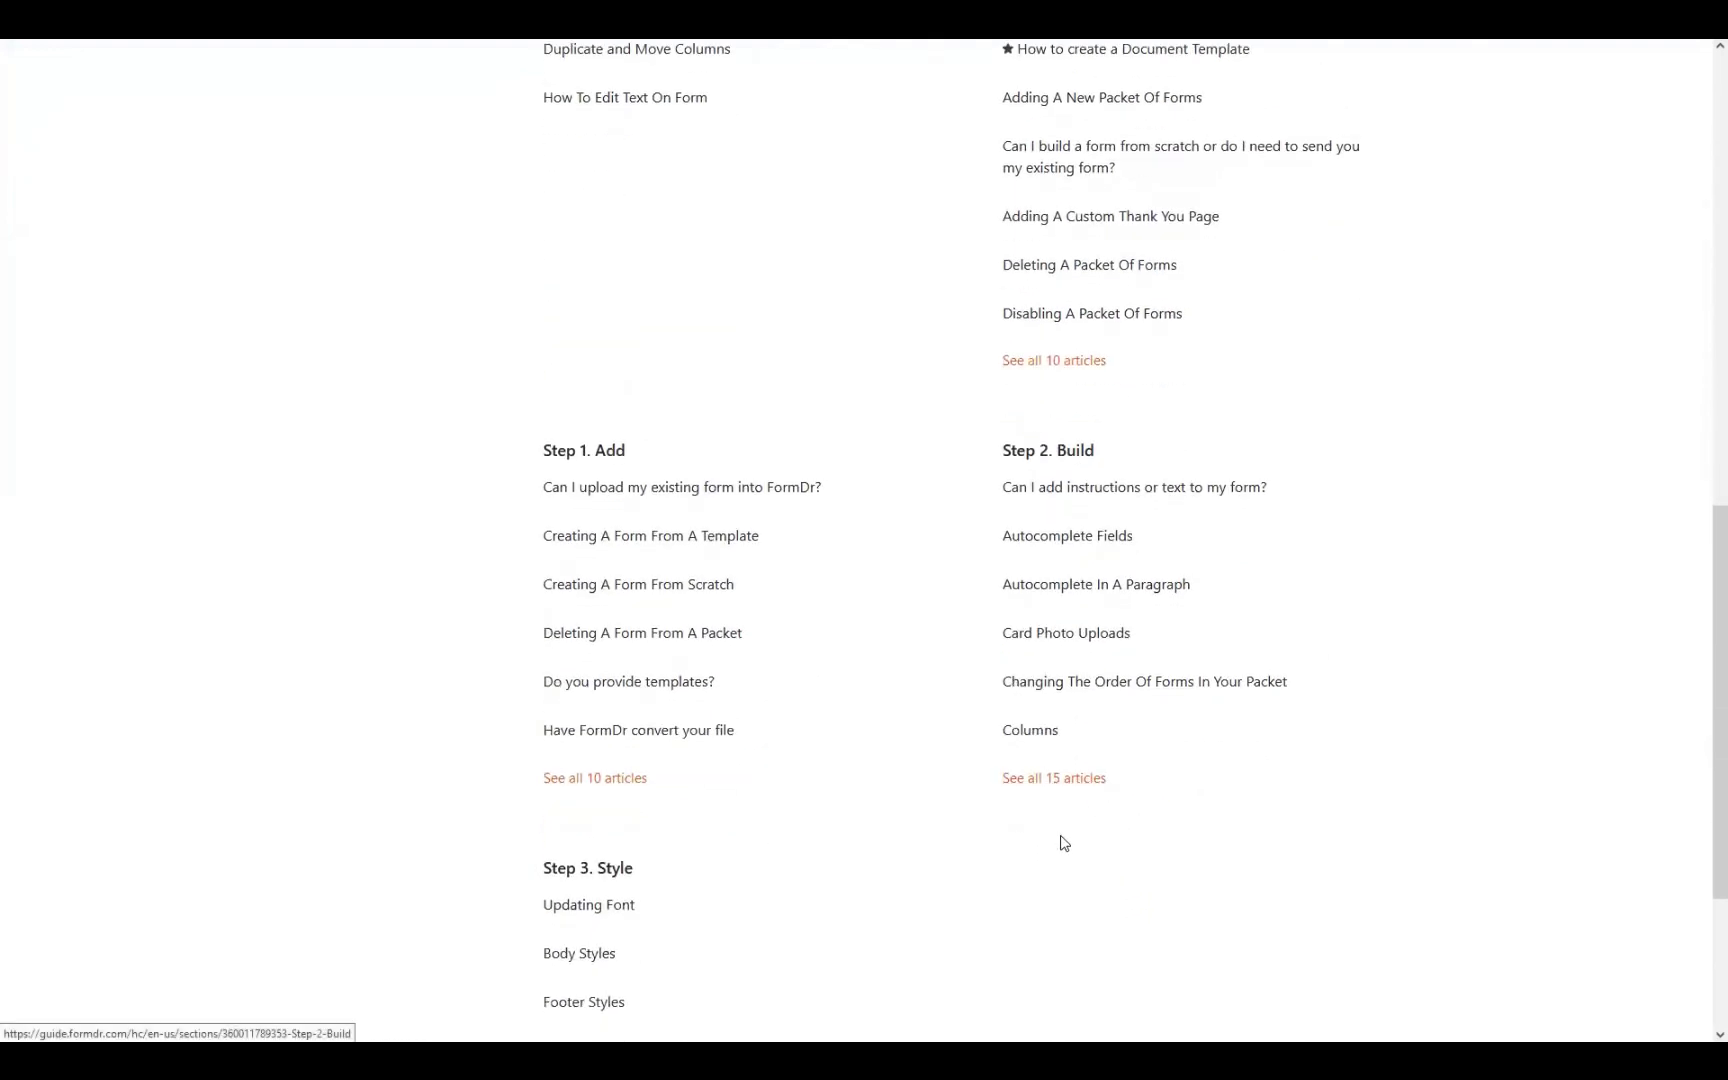
pyautogui.scroll(6, 1175, 825)
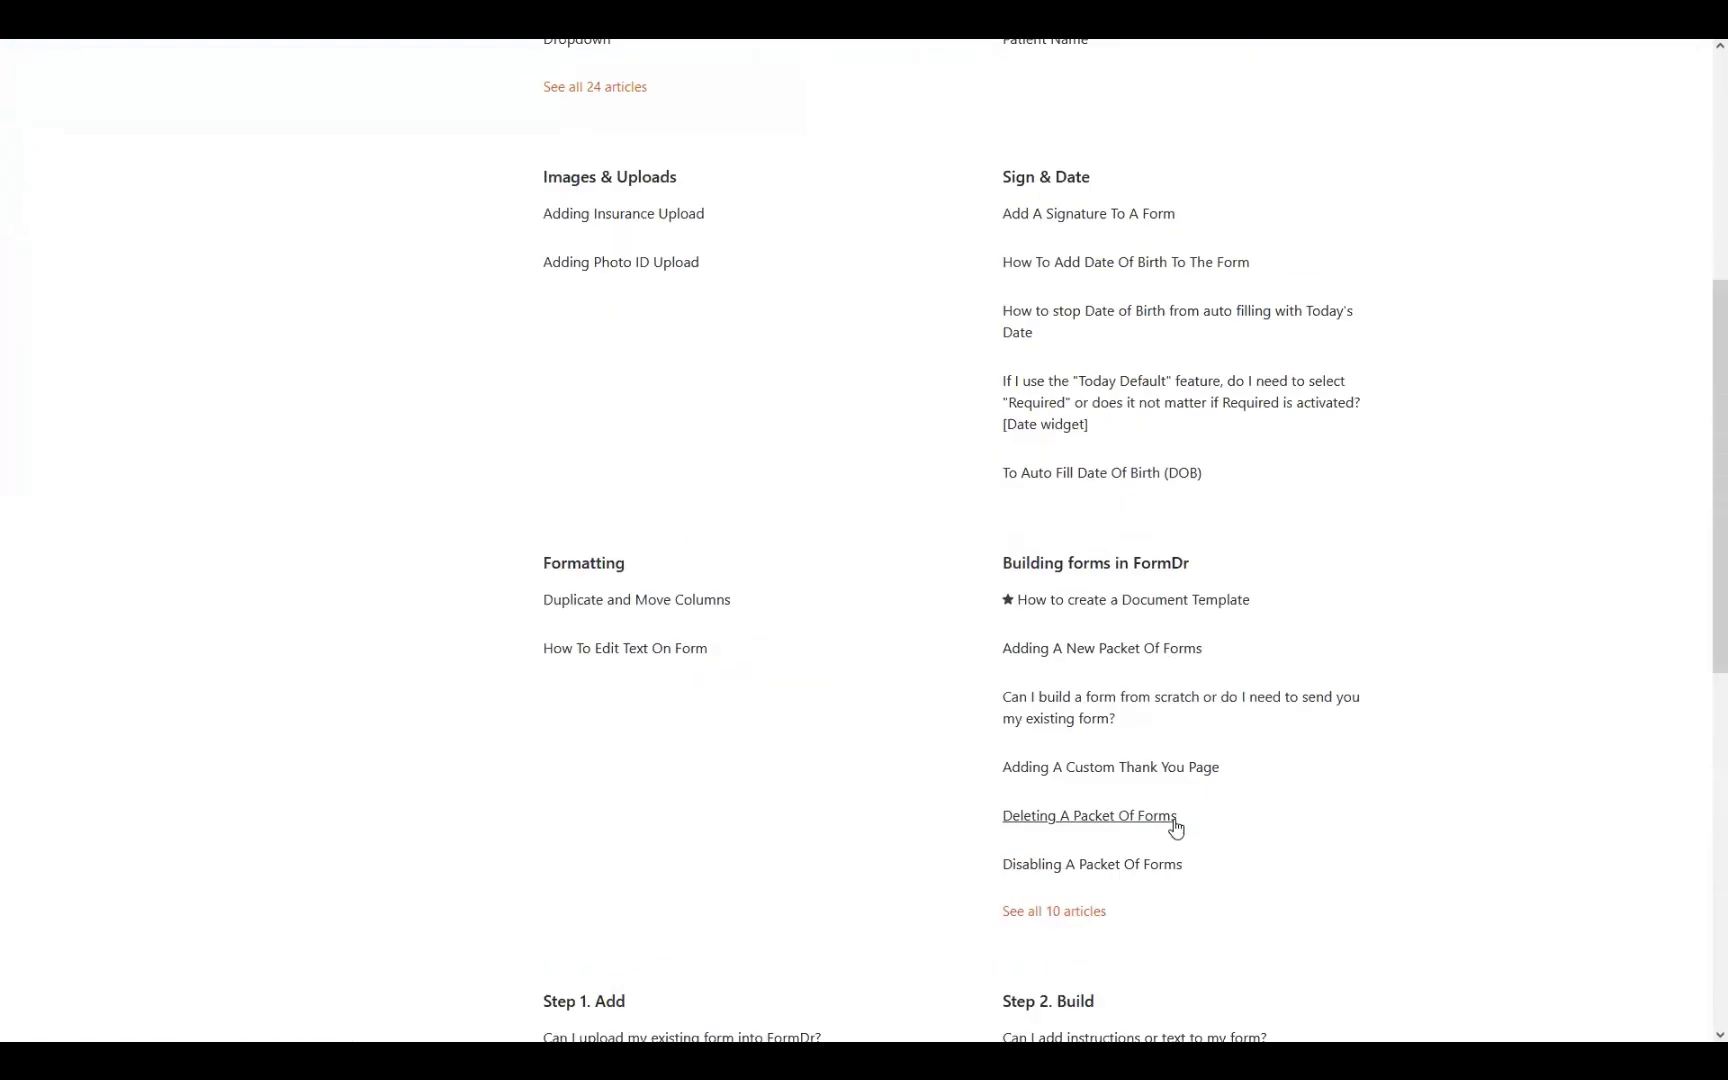
pyautogui.scroll(6, 1175, 825)
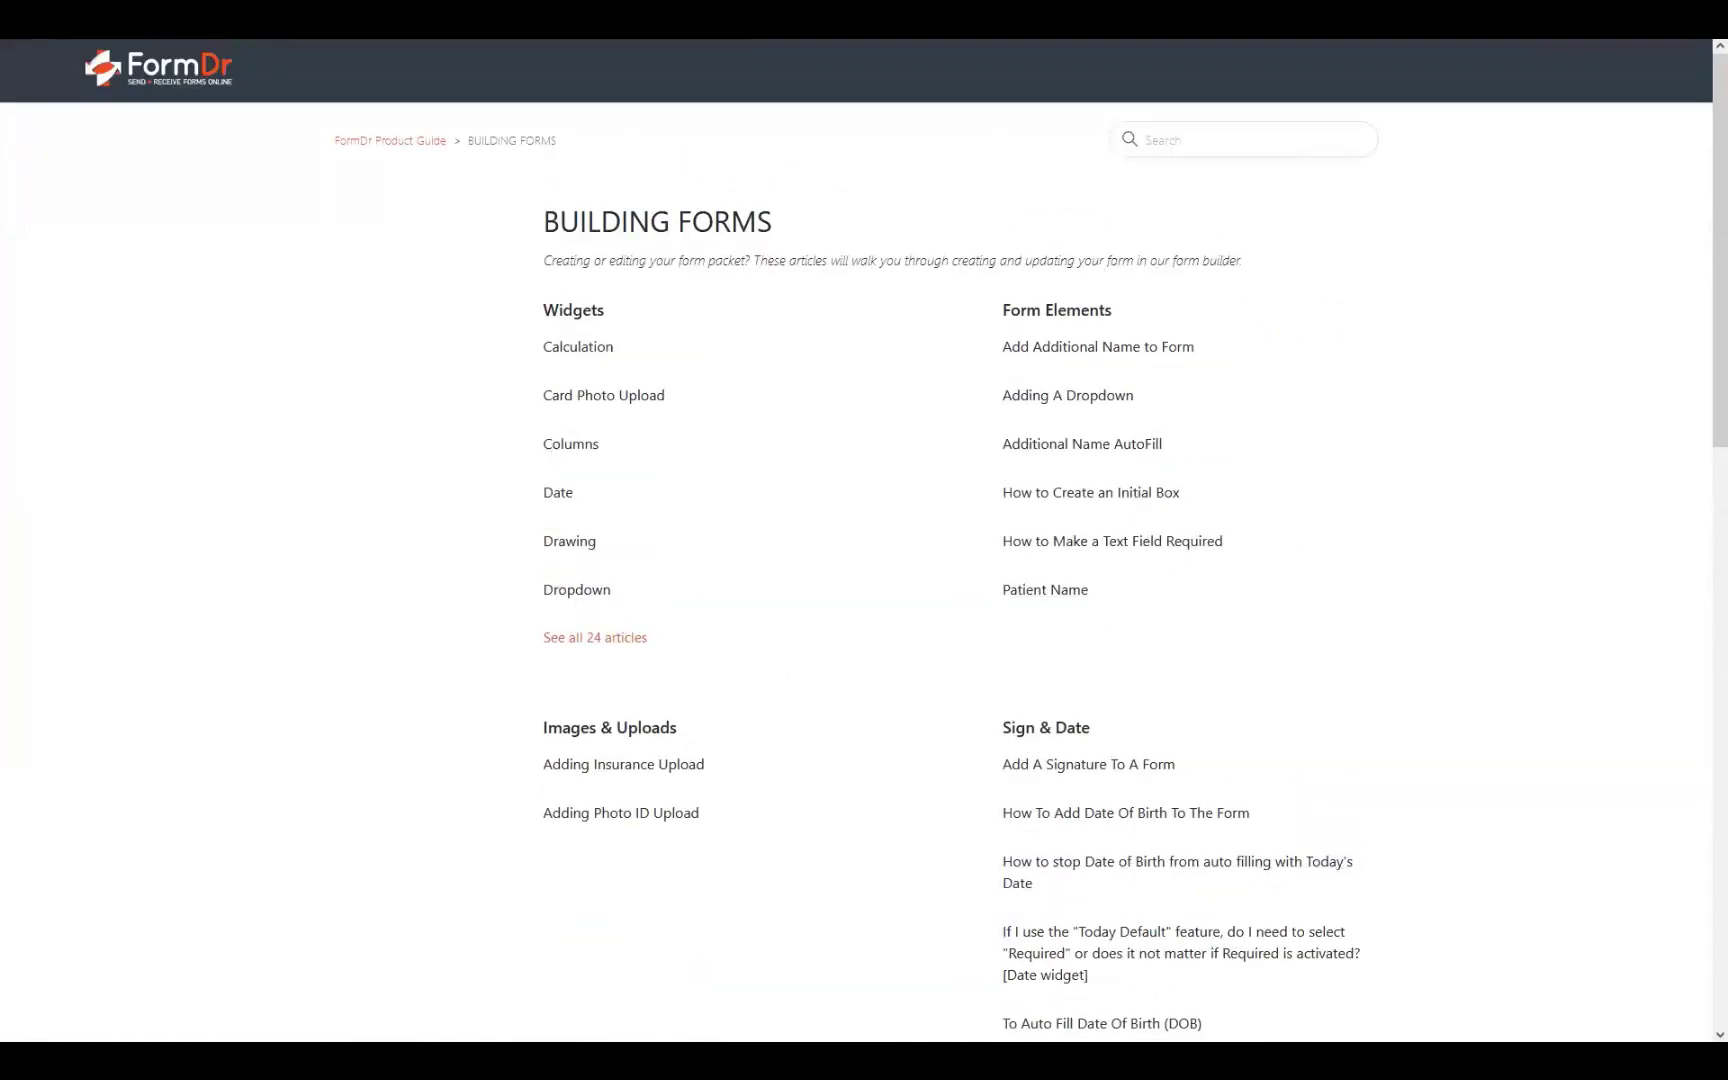
pyautogui.click(390, 140)
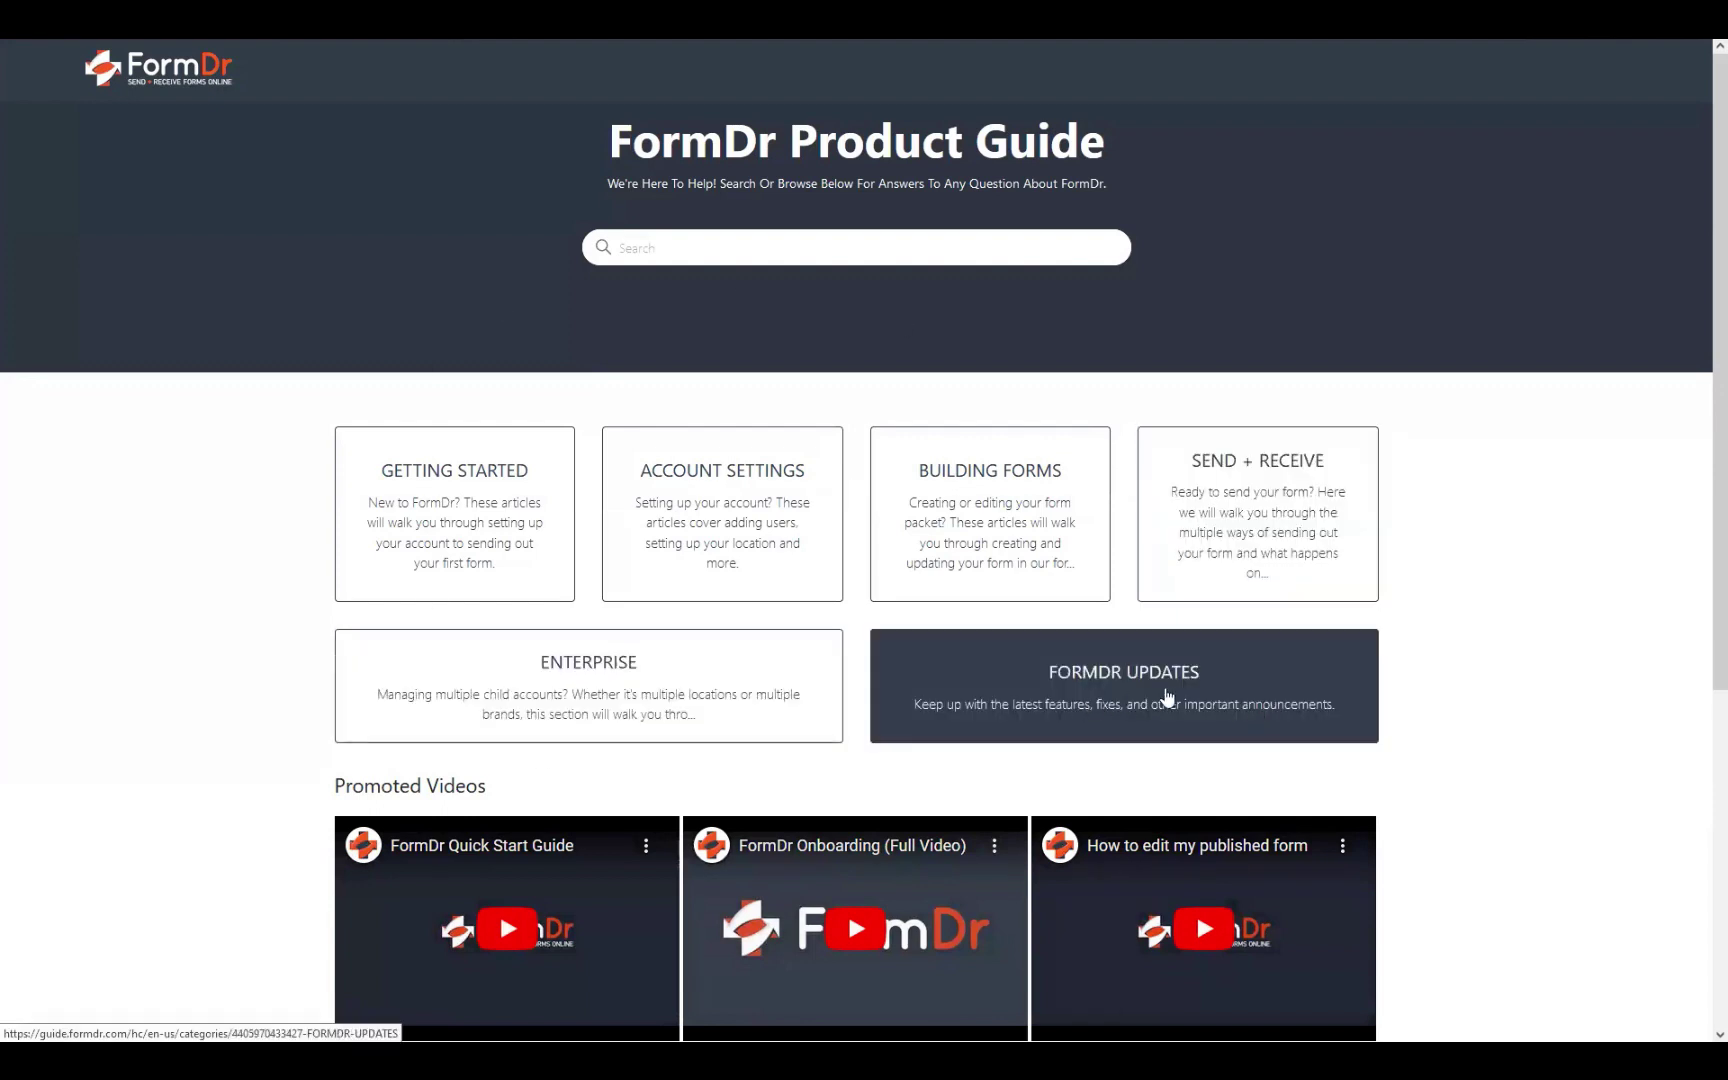
# Open the (3/30/2023) Quarter 1 Release Notes in FormDr Updates and review the Document Signing, Synced Forms and Custom Plans sections.
pyautogui.click(1166, 698)
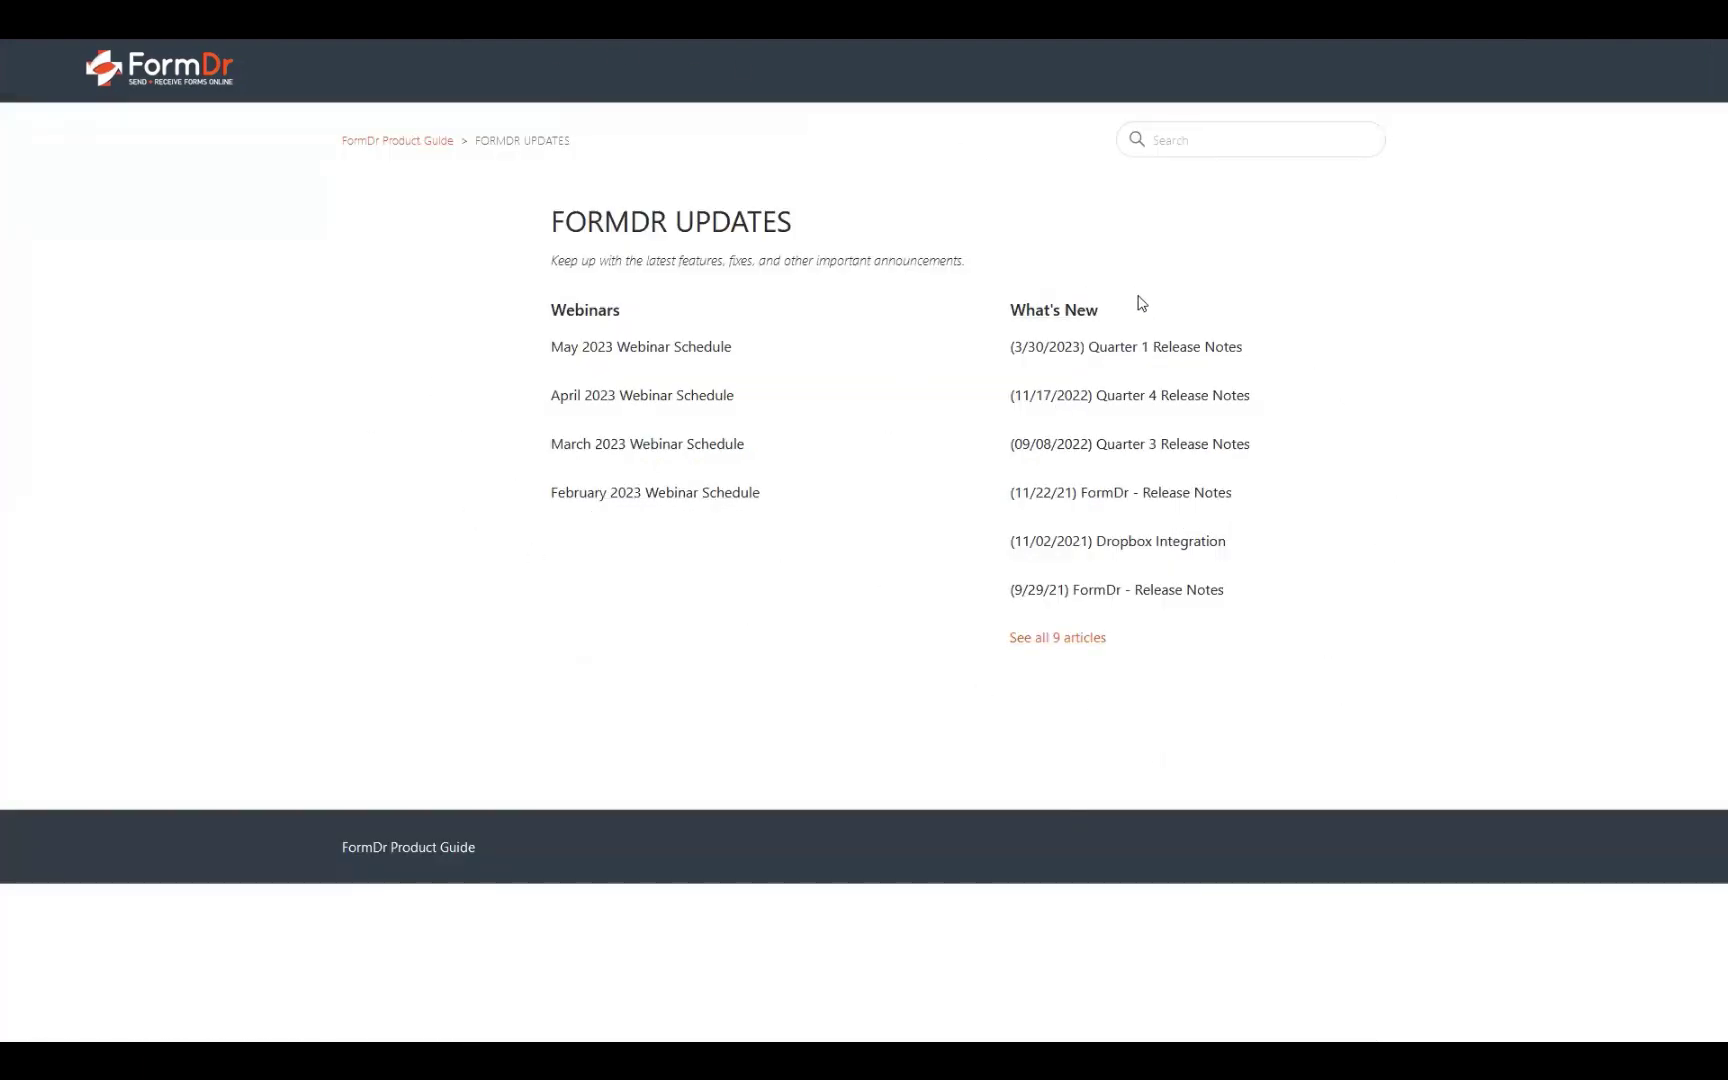
pyautogui.click(1118, 352)
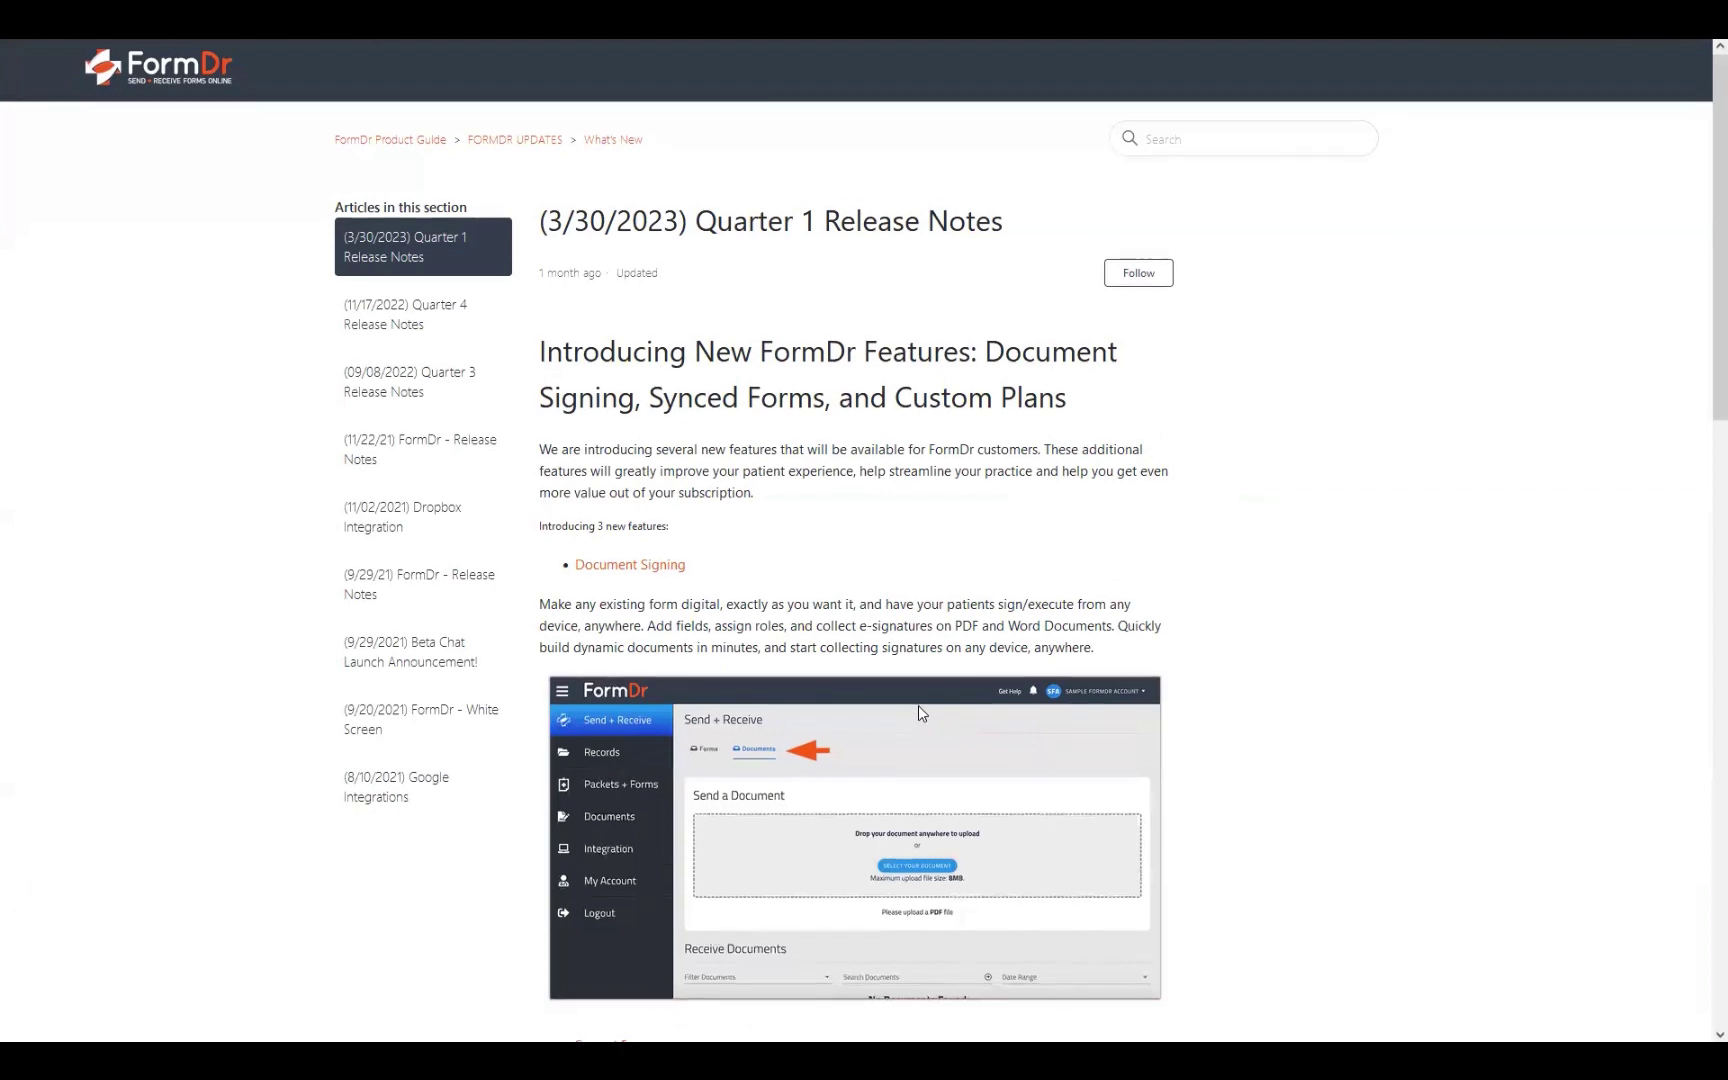
pyautogui.scroll(-3, 918, 705)
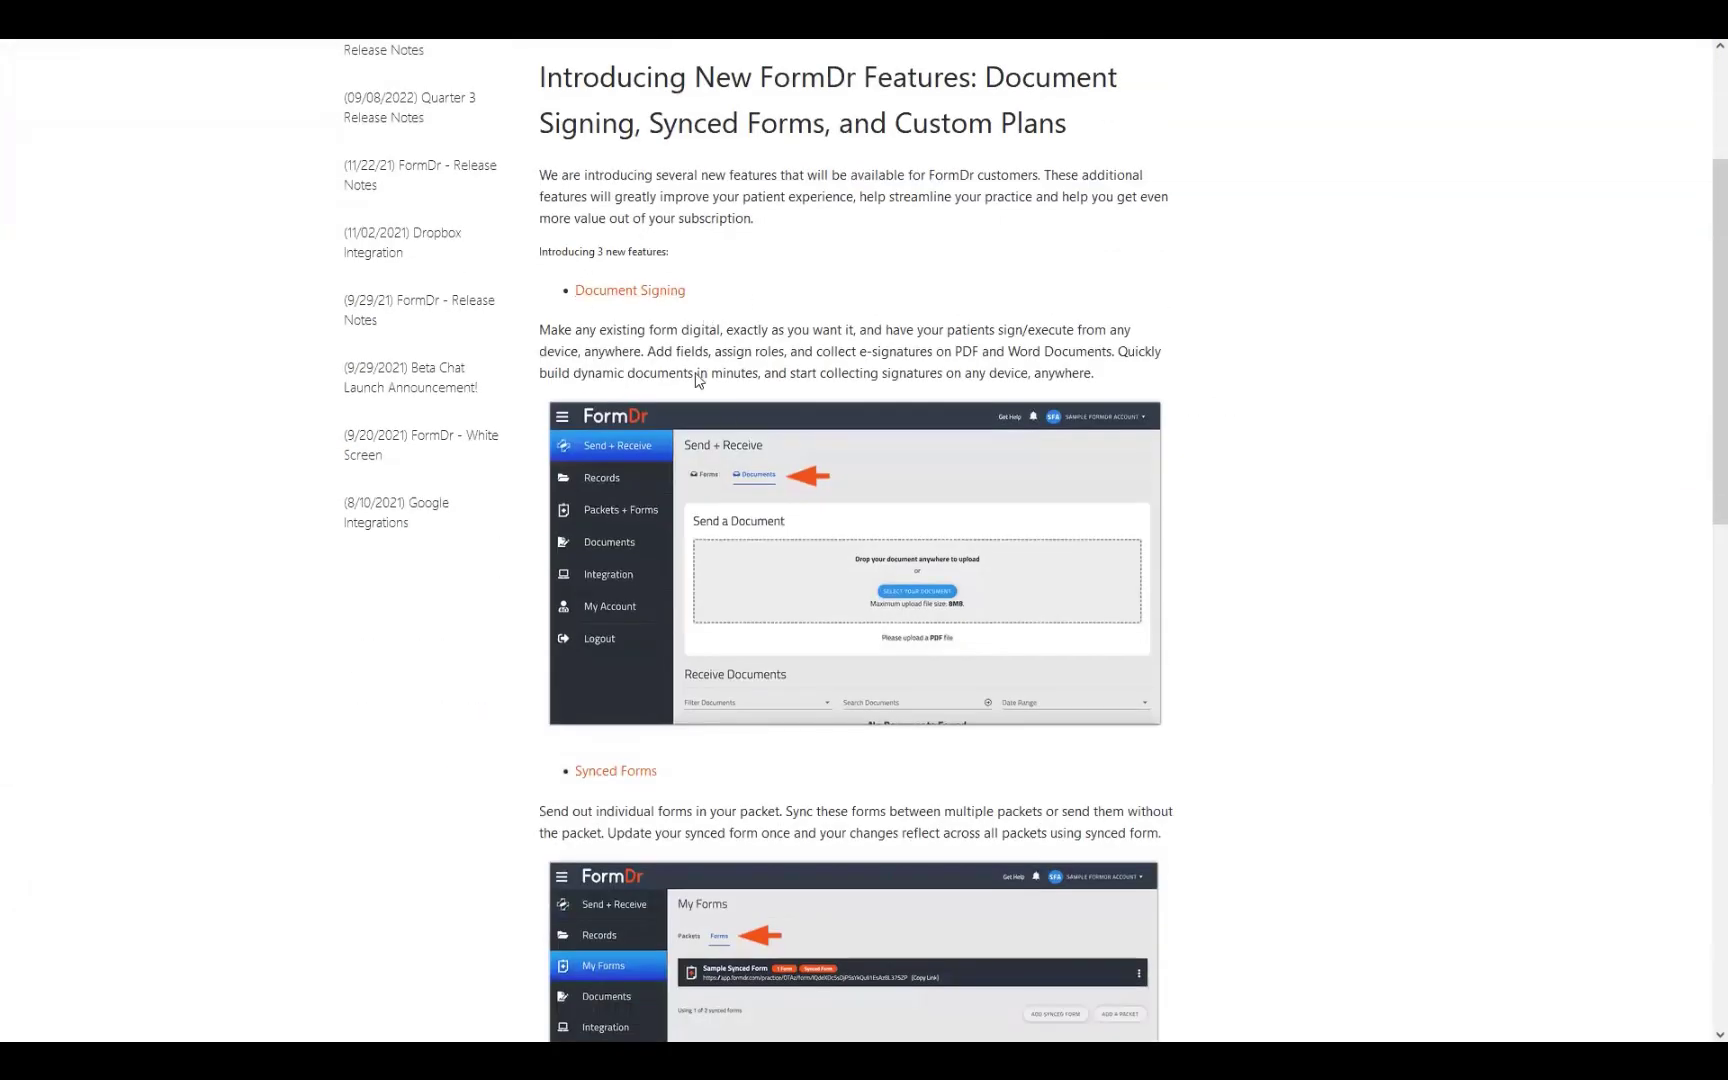
pyautogui.scroll(-5, 710, 324)
pyautogui.scroll(-5, 697, 305)
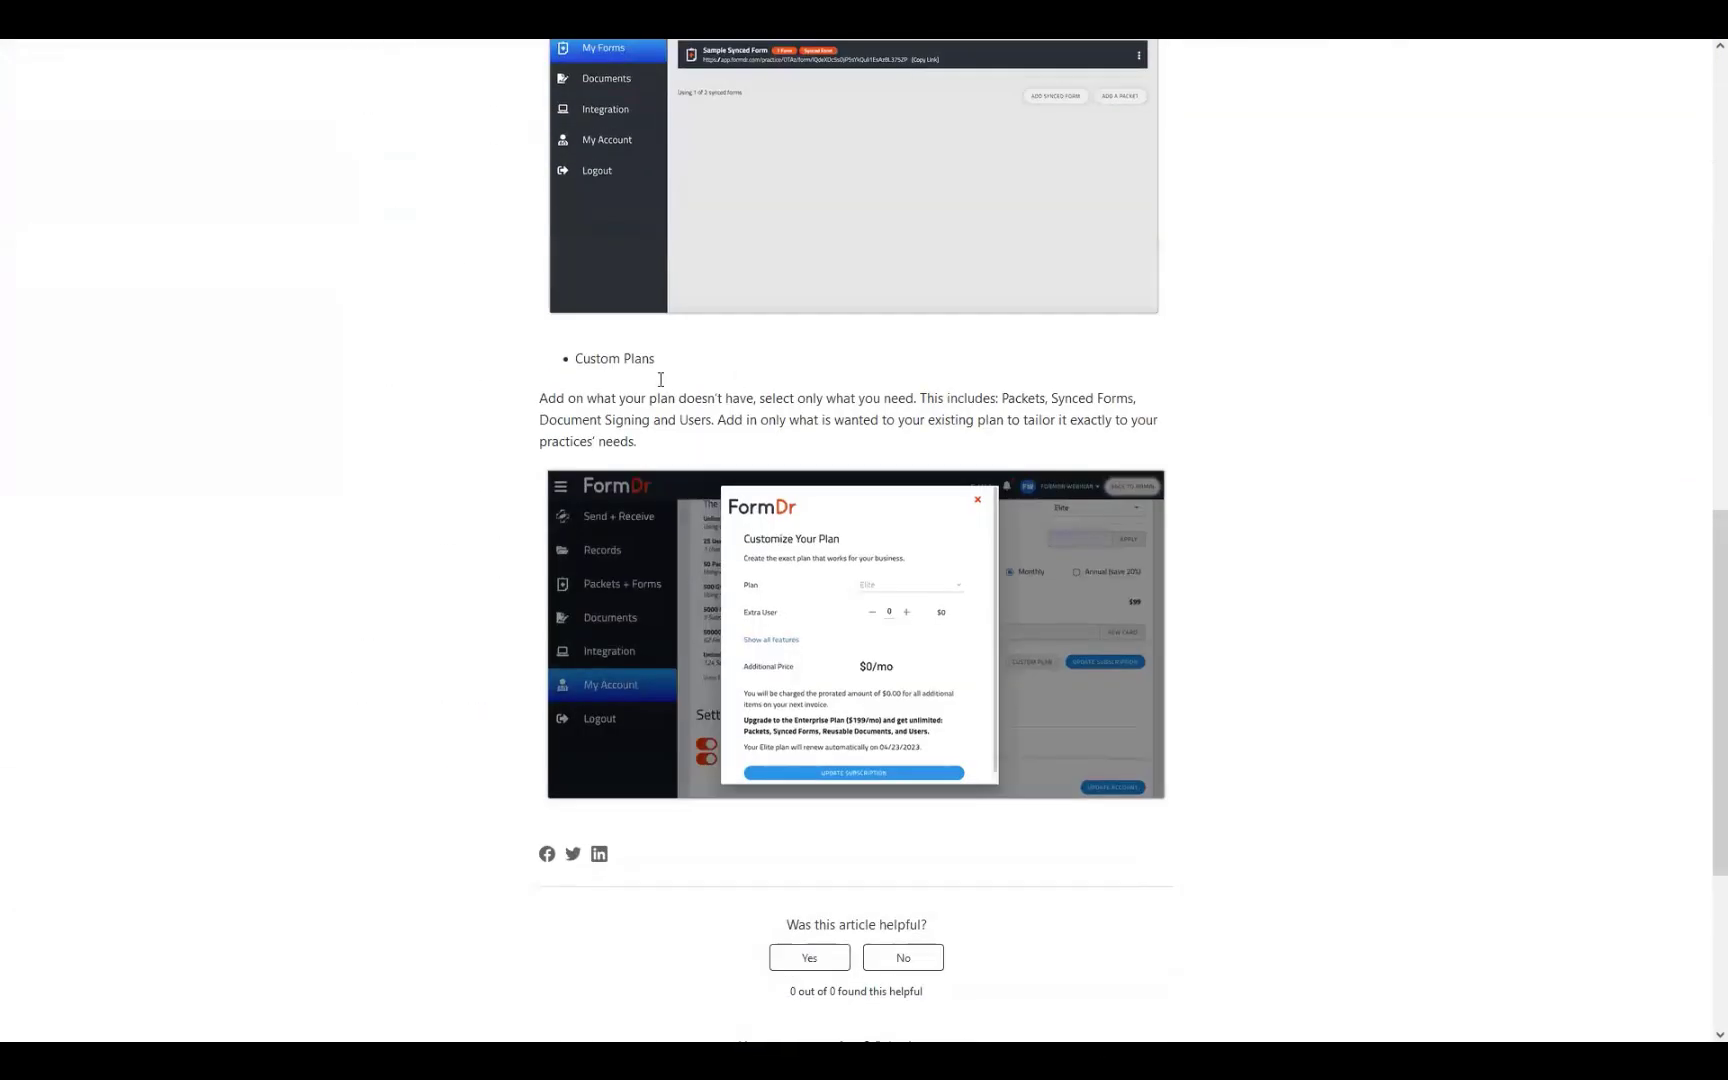
pyautogui.scroll(7, 730, 512)
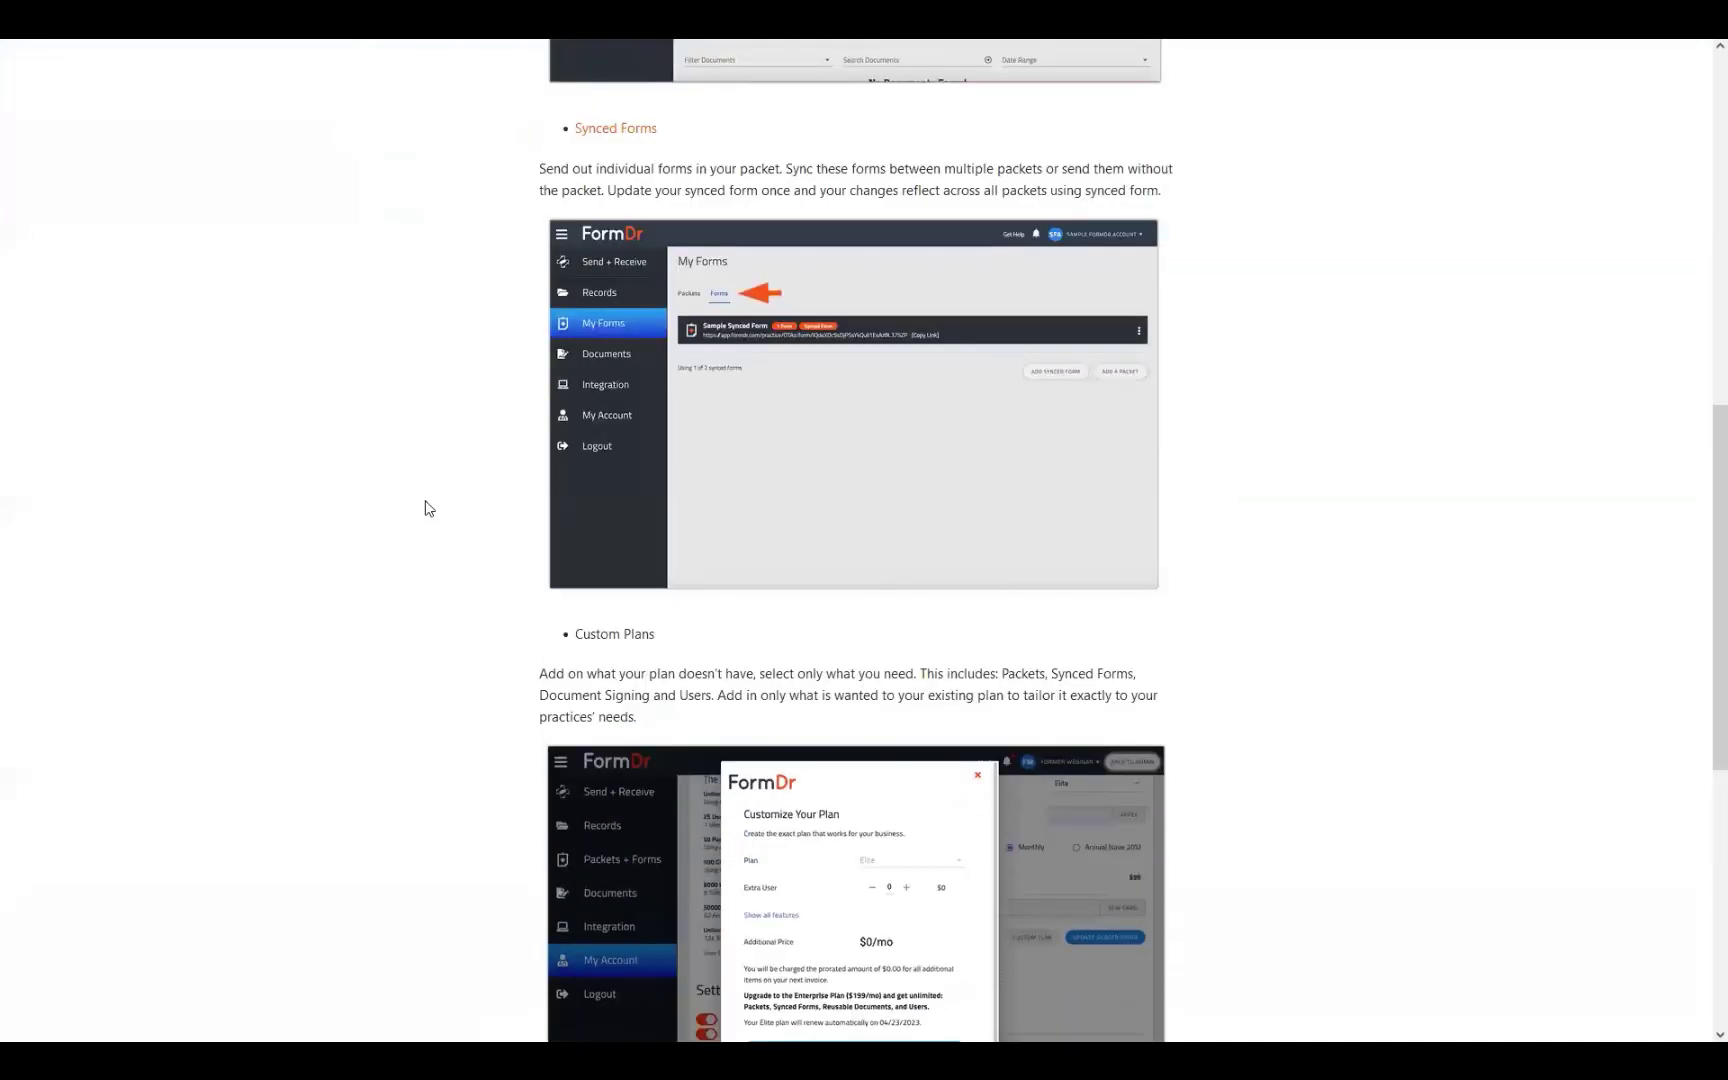
pyautogui.scroll(6, 745, 619)
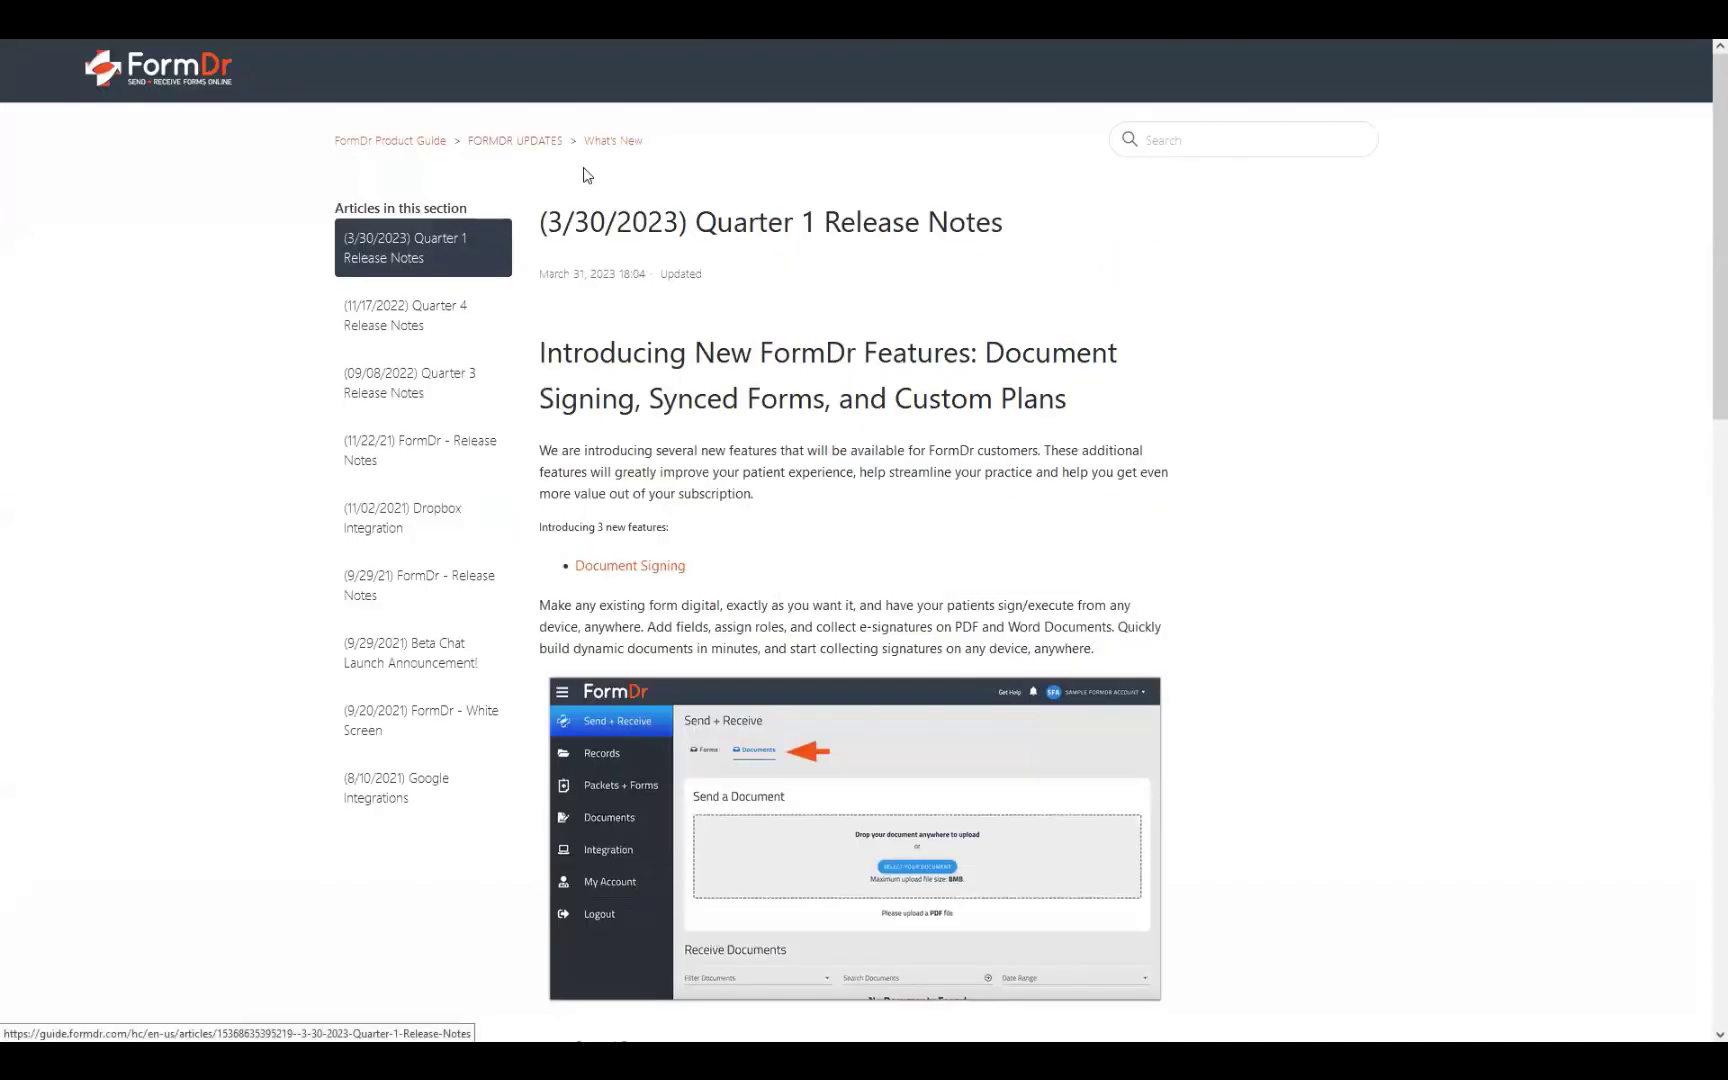
# Return to FormDr Updates, open the May 2023 Webinar Schedule, and review its onboarding, beginner and advanced form building sessions.
pyautogui.click(497, 142)
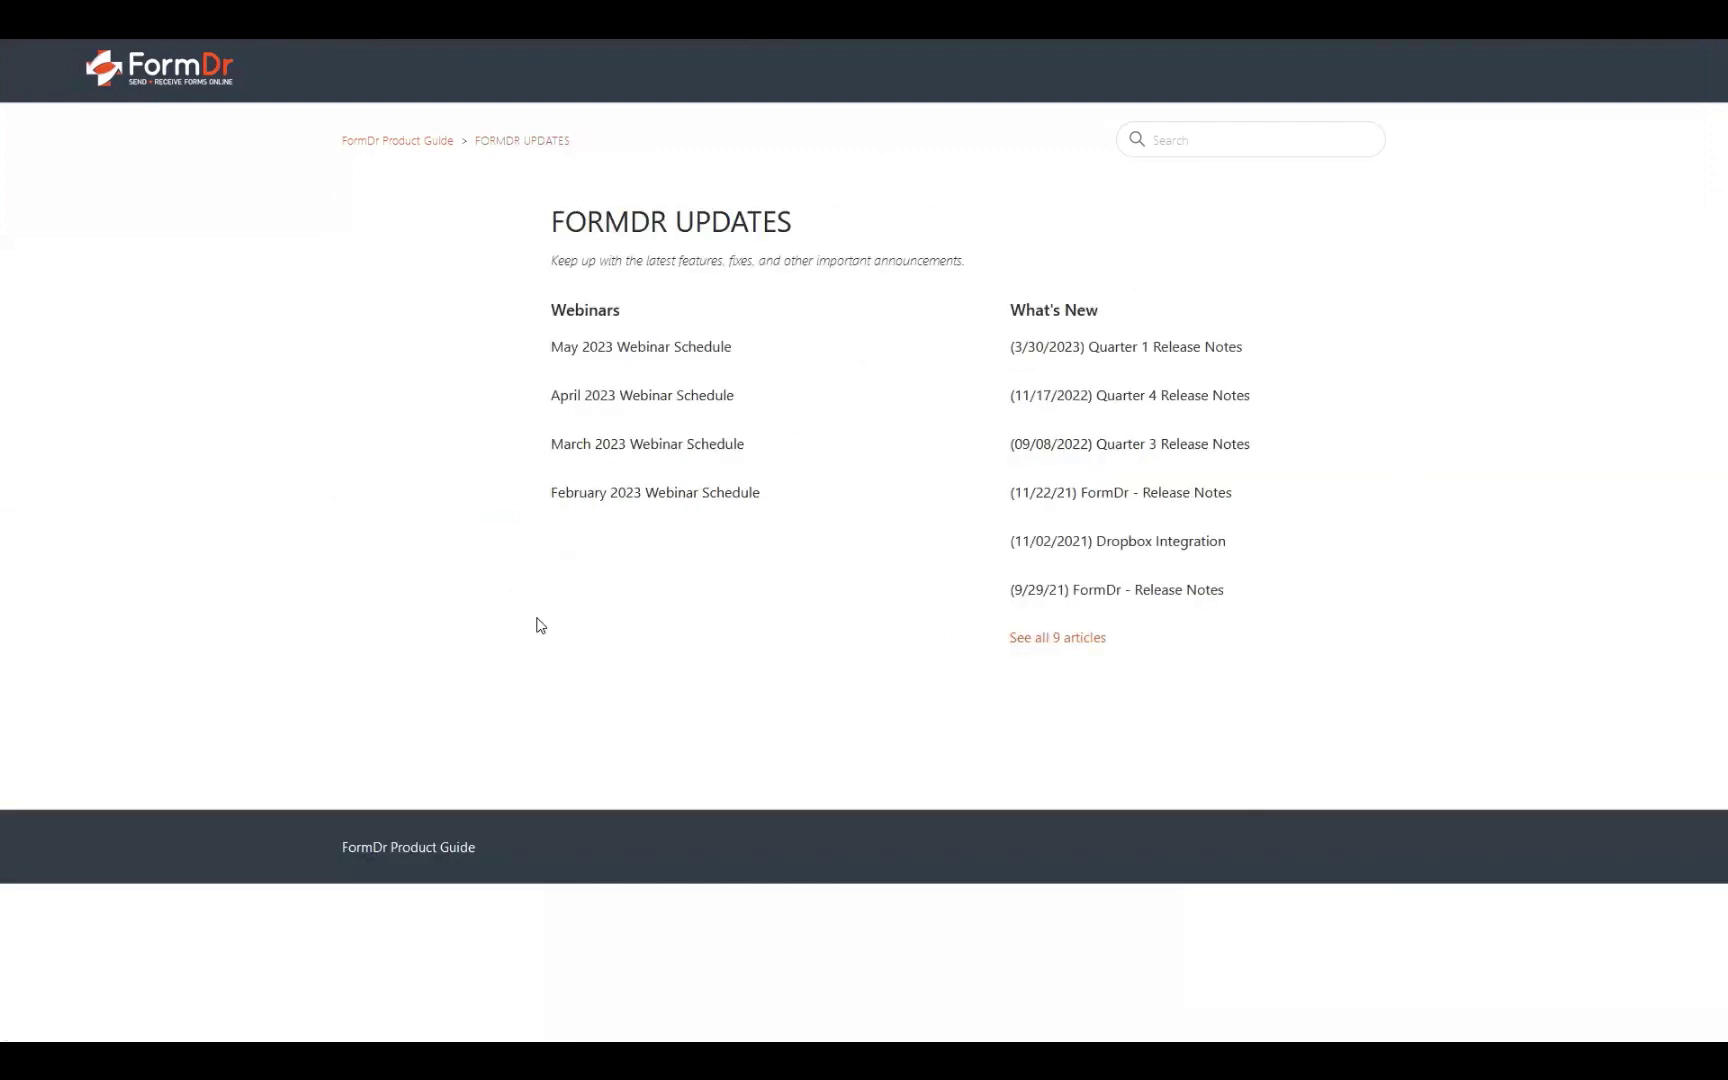
pyautogui.click(590, 350)
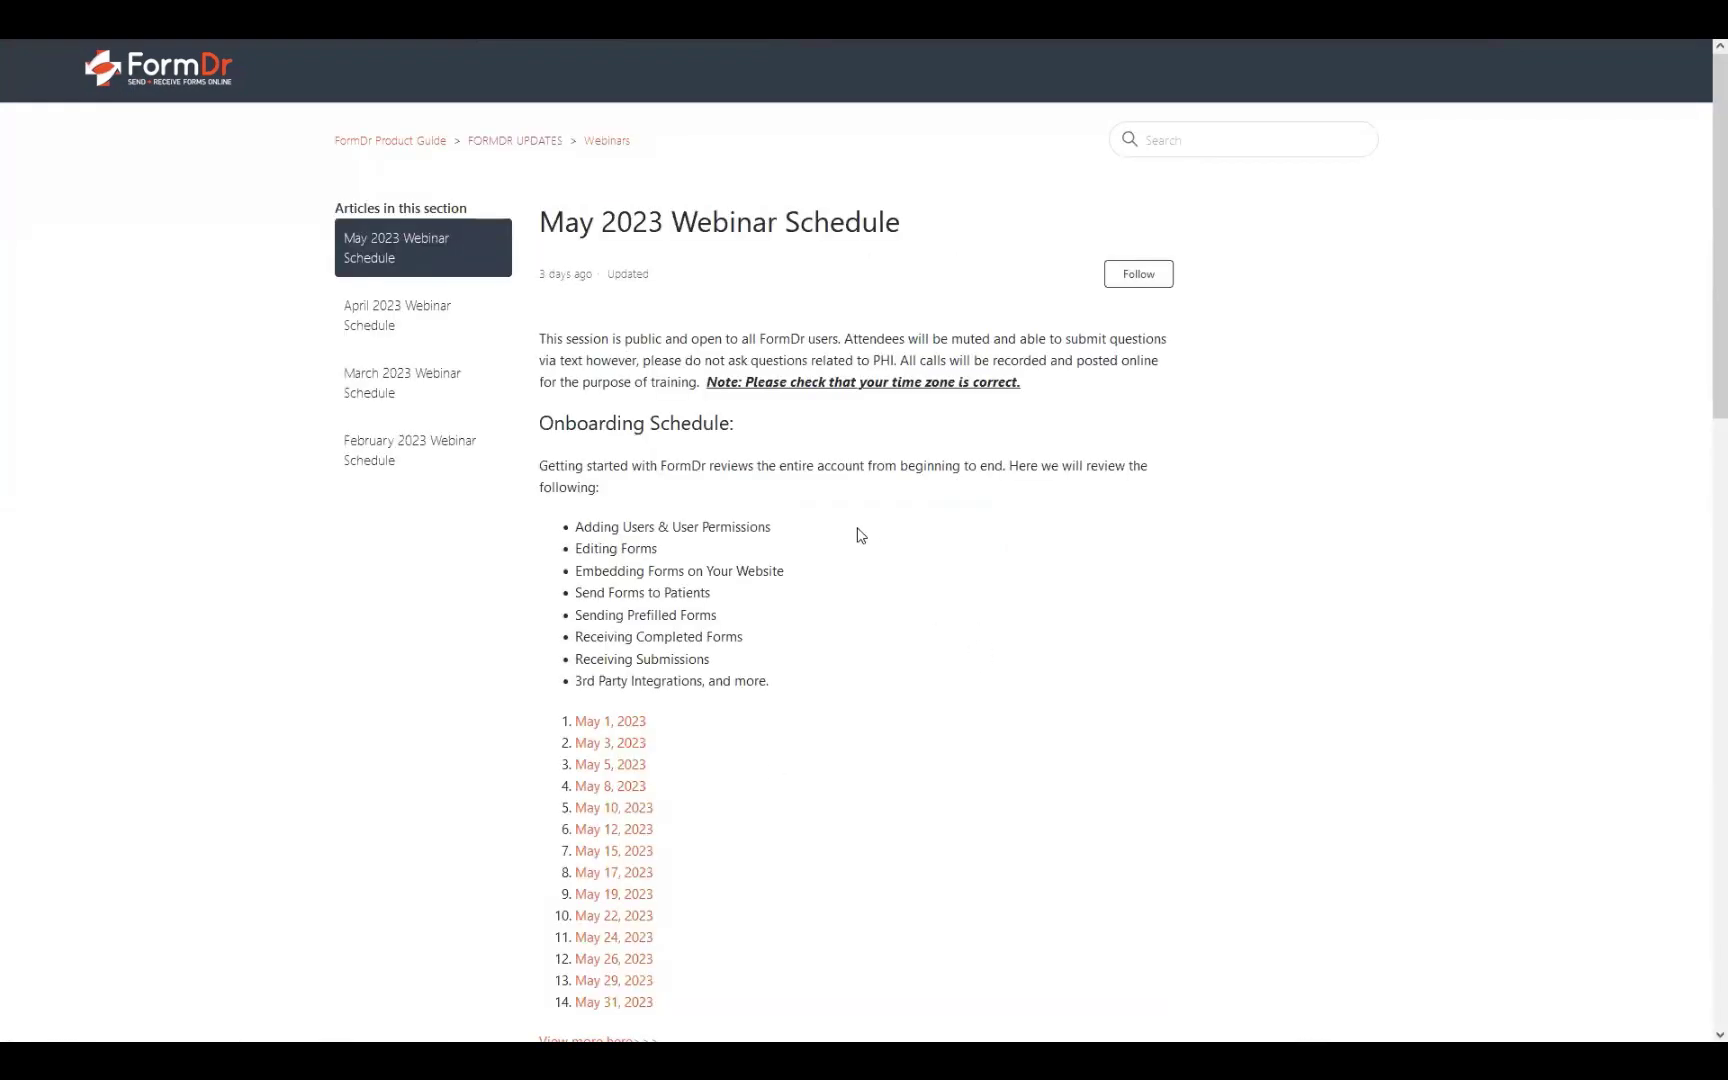
pyautogui.scroll(-5, 945, 463)
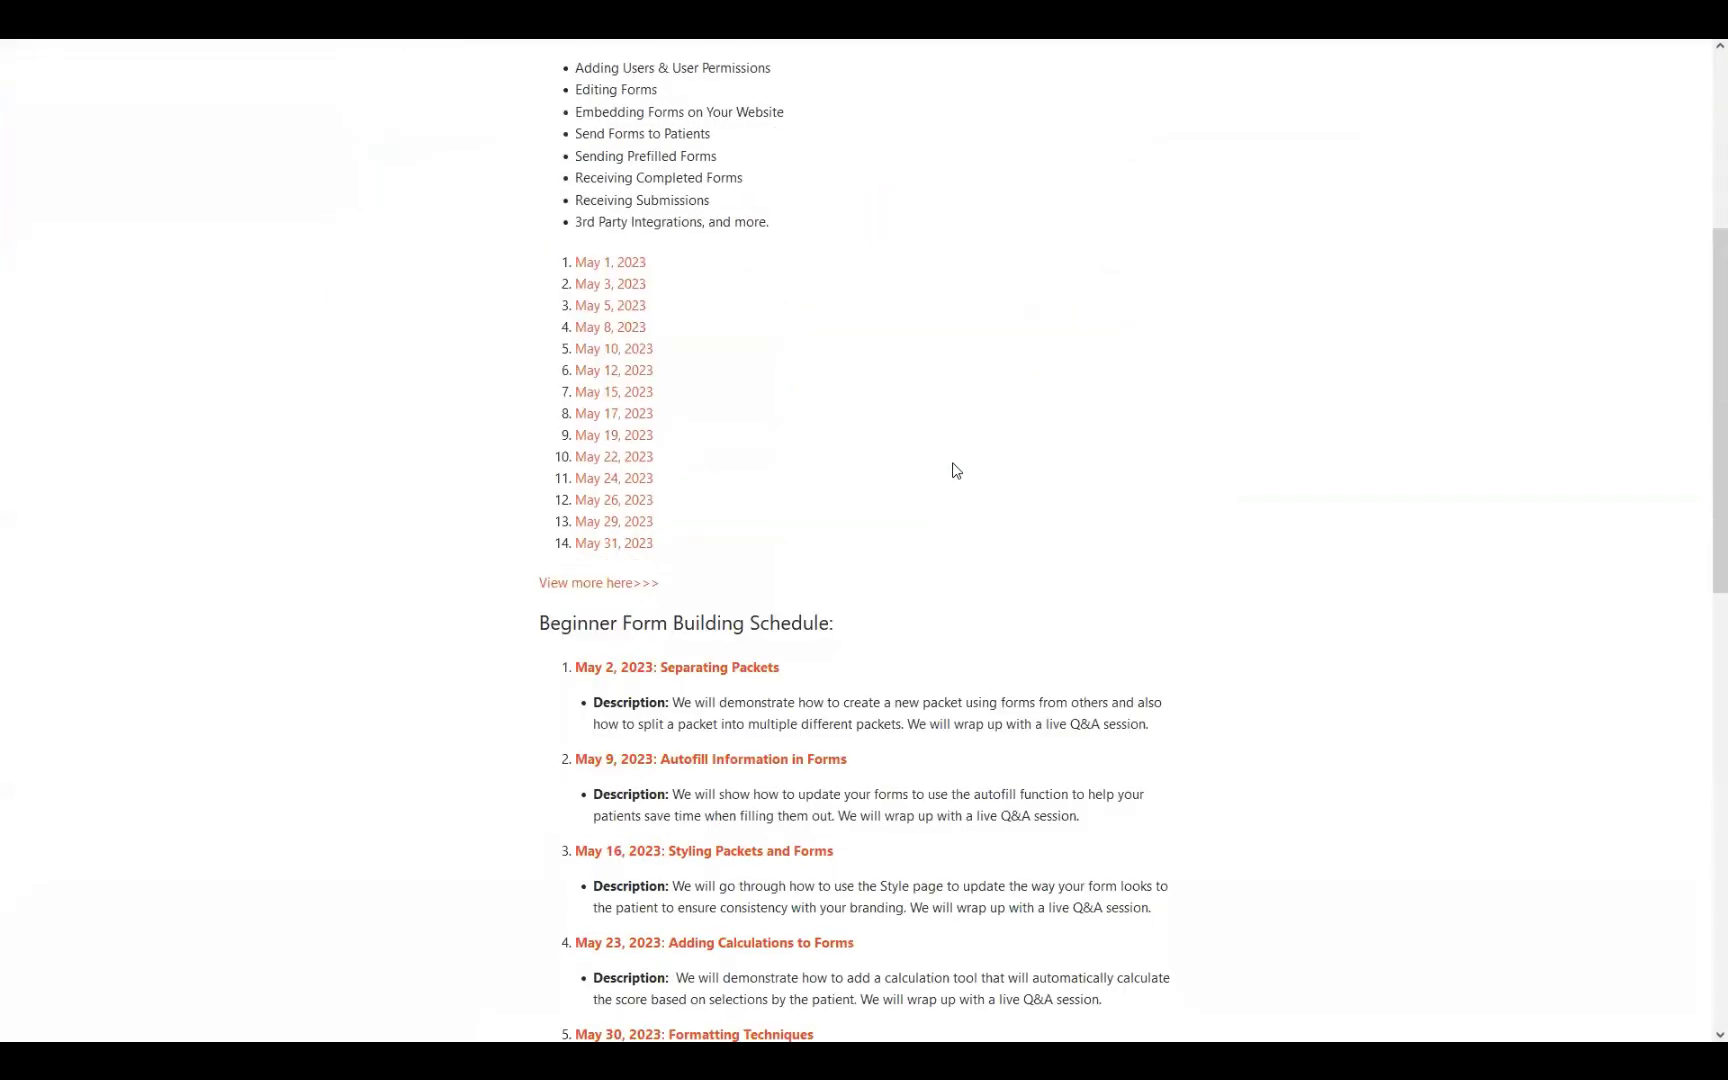
pyautogui.scroll(4, 1168, 401)
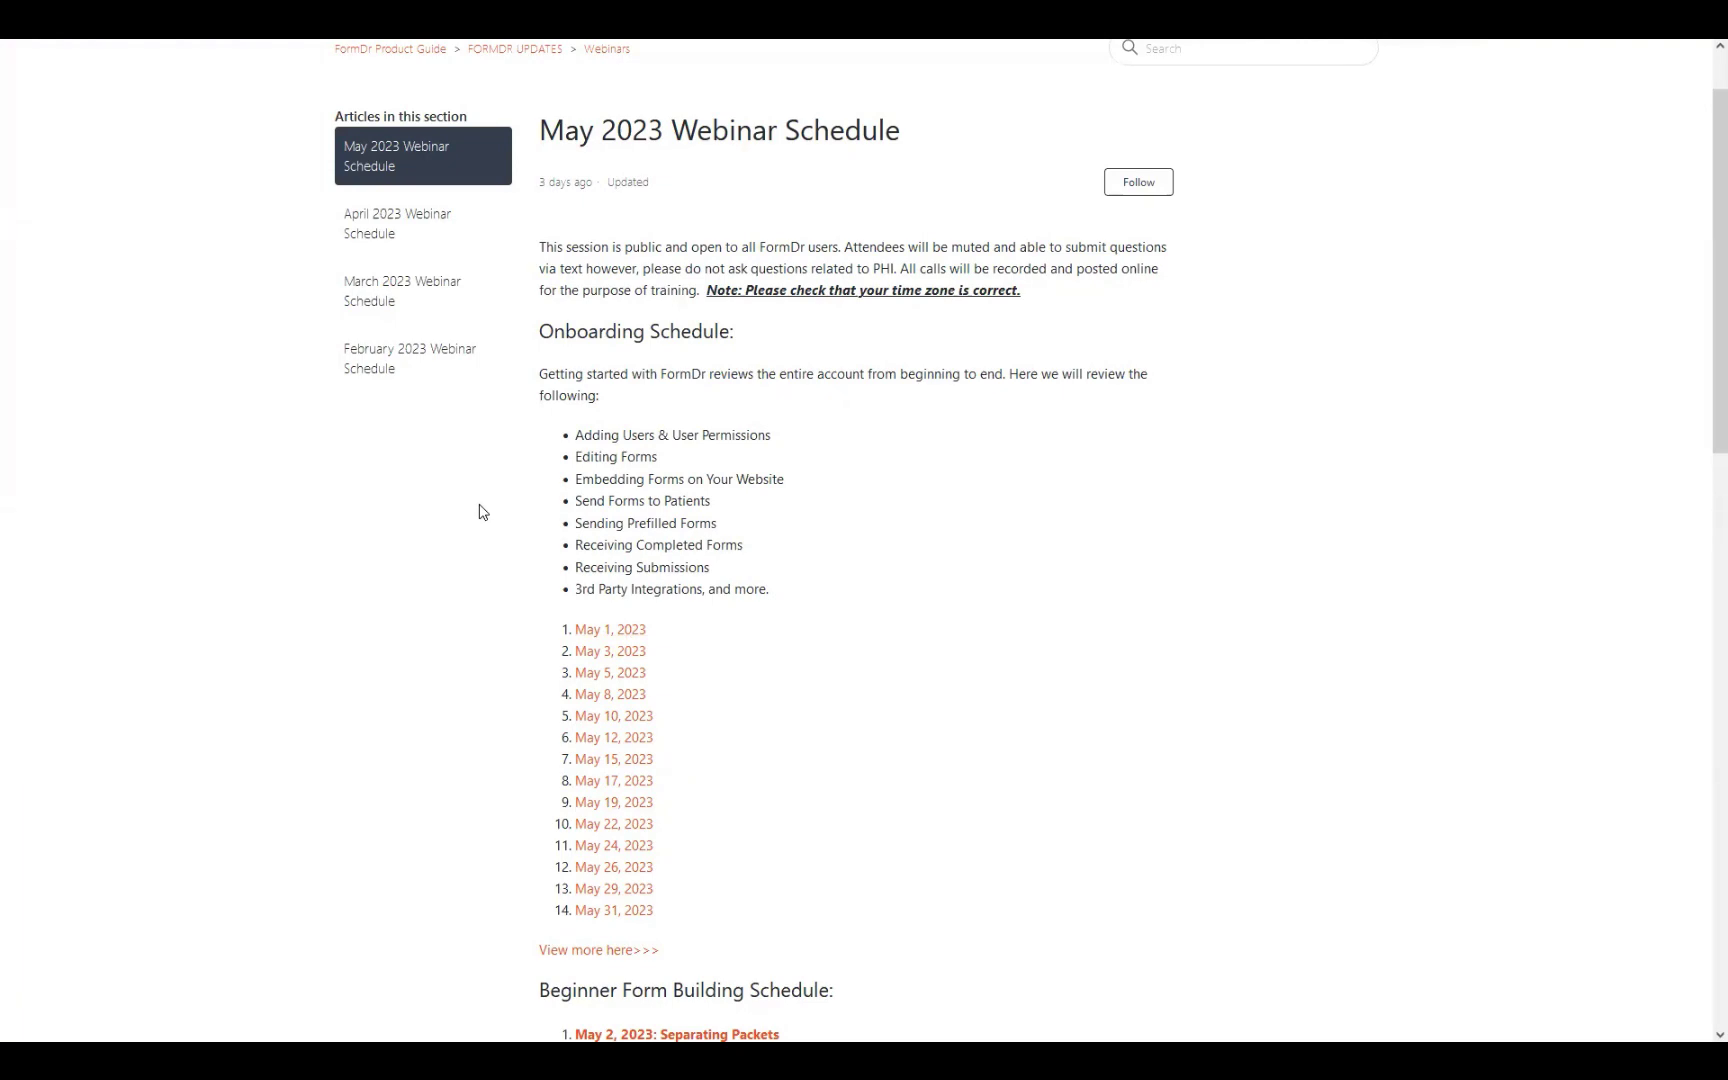
pyautogui.scroll(-5, 899, 606)
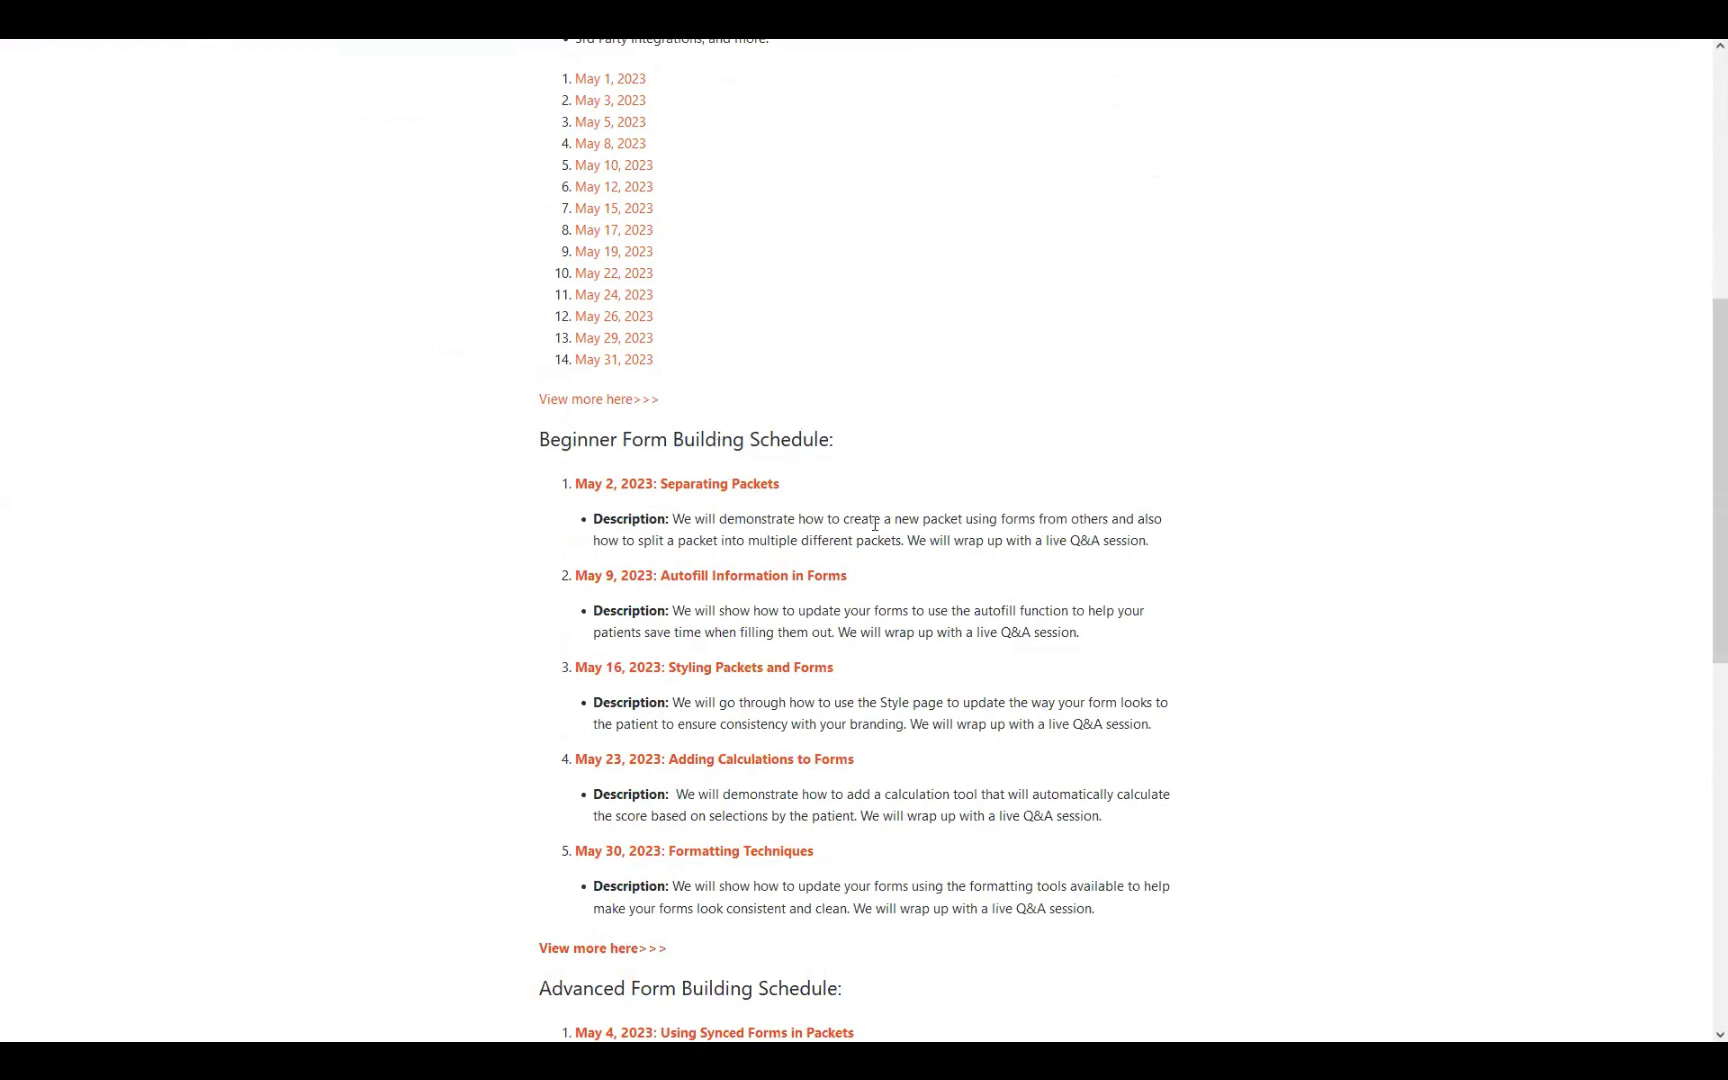
pyautogui.scroll(-3, 1240, 645)
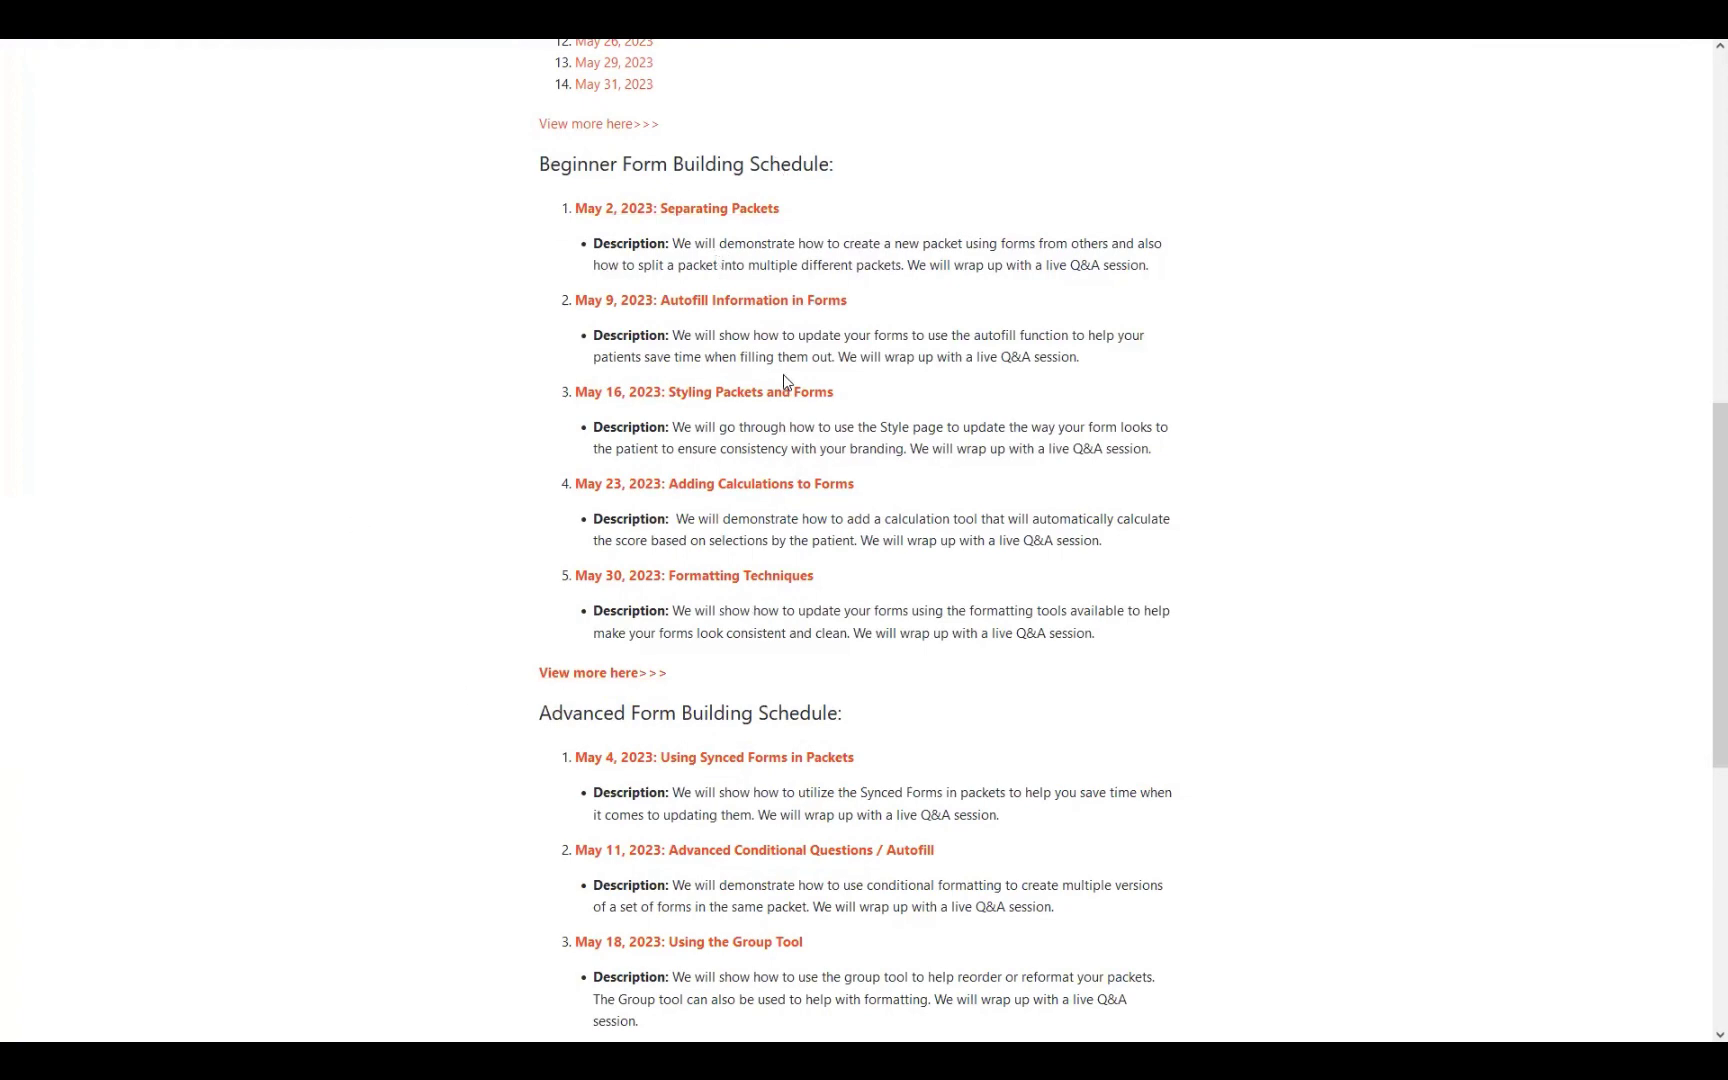
pyautogui.scroll(3, 617, 178)
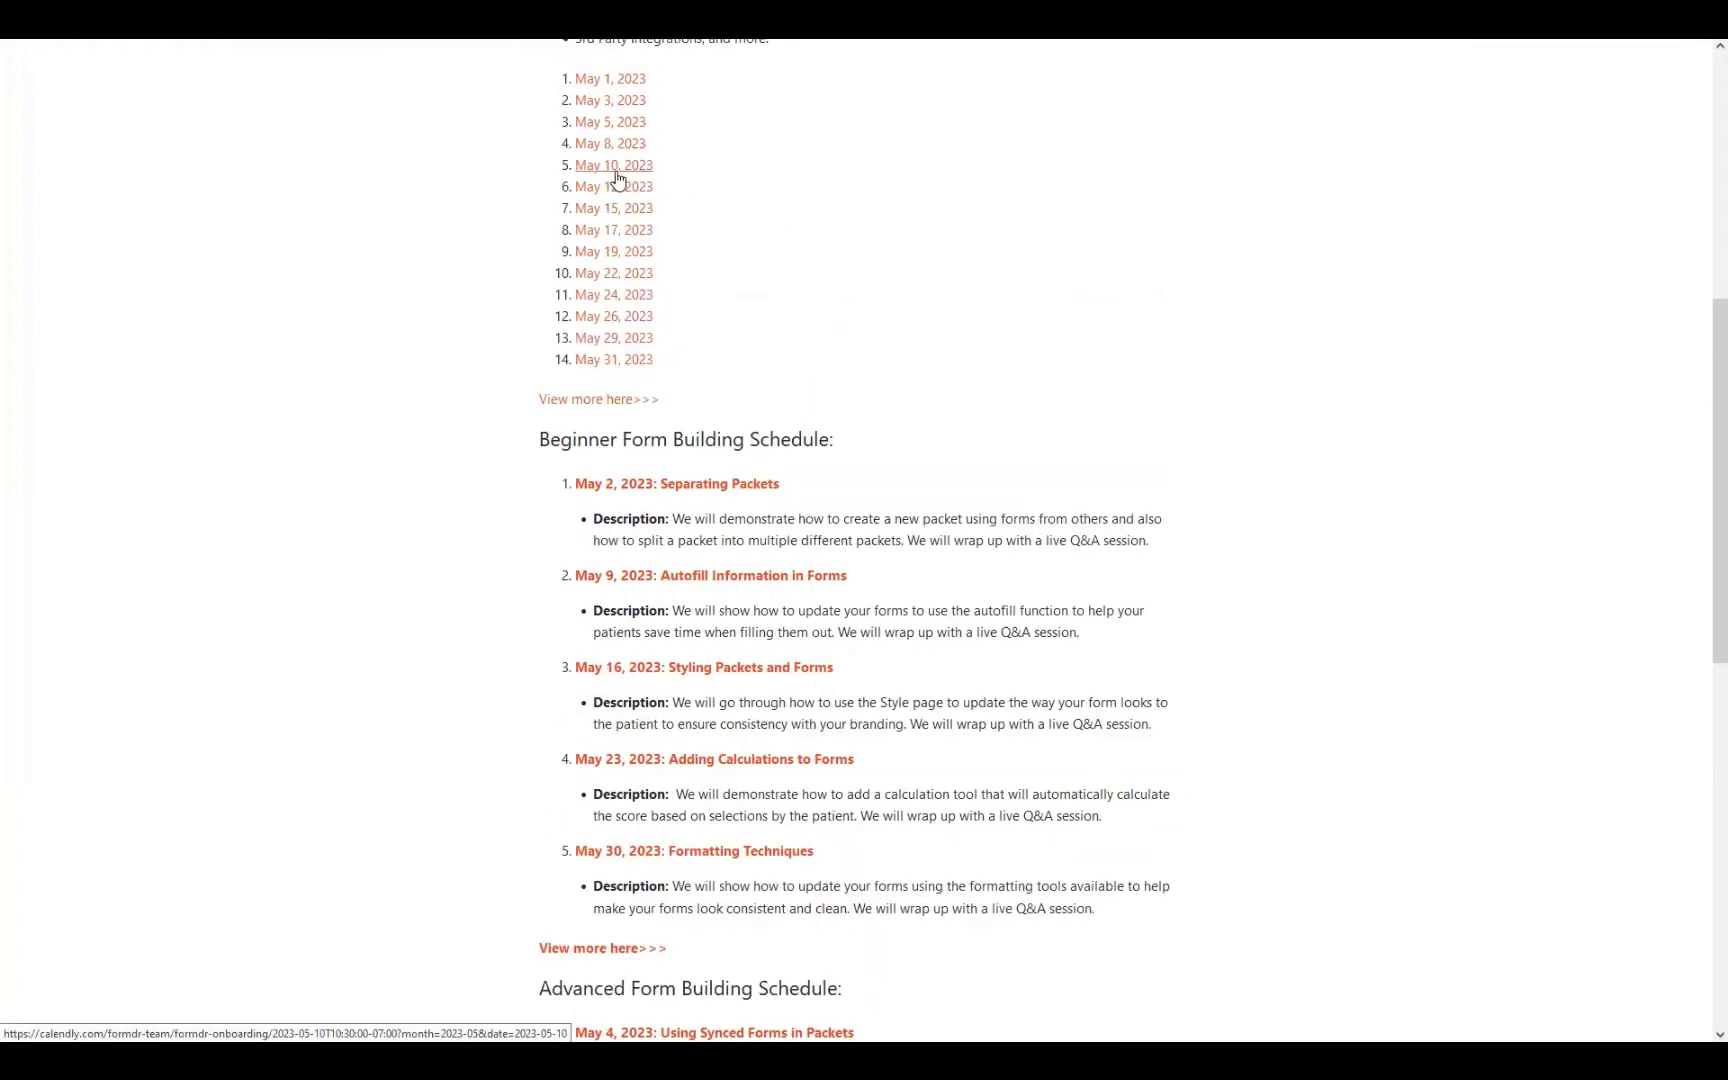
pyautogui.scroll(-3, 656, 590)
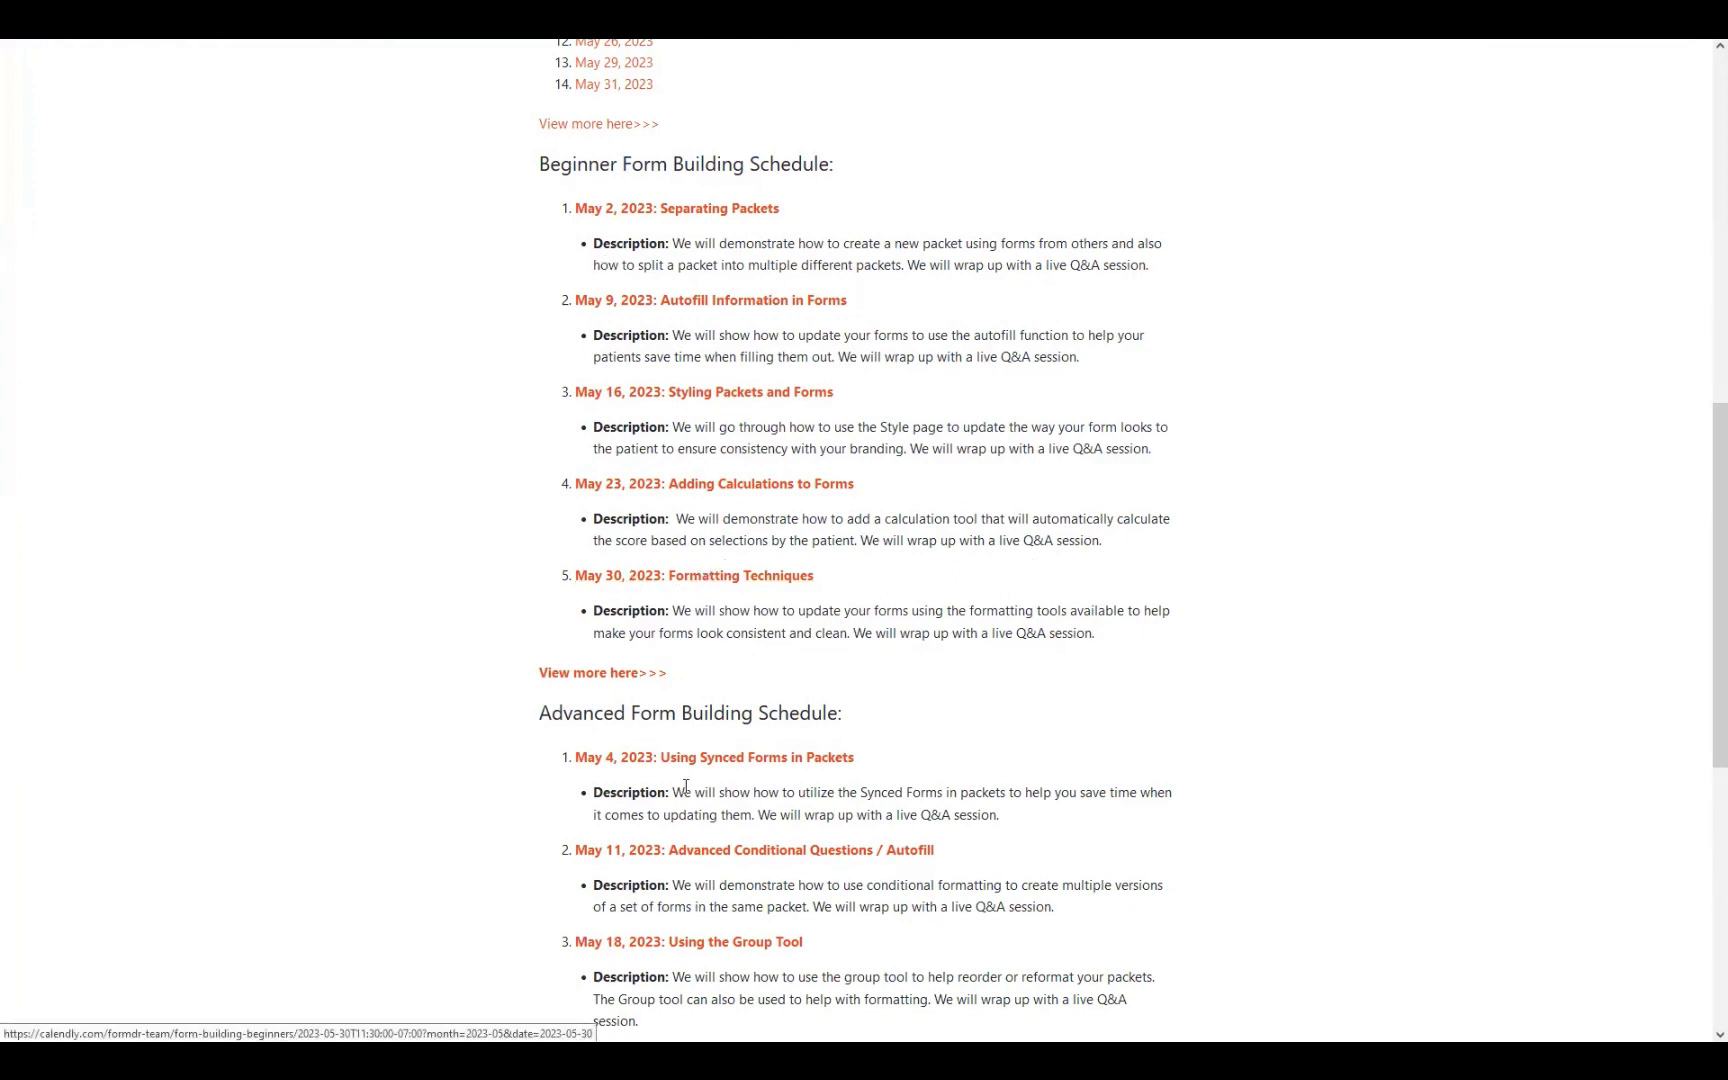
pyautogui.scroll(-2, 938, 374)
pyautogui.scroll(5, 872, 470)
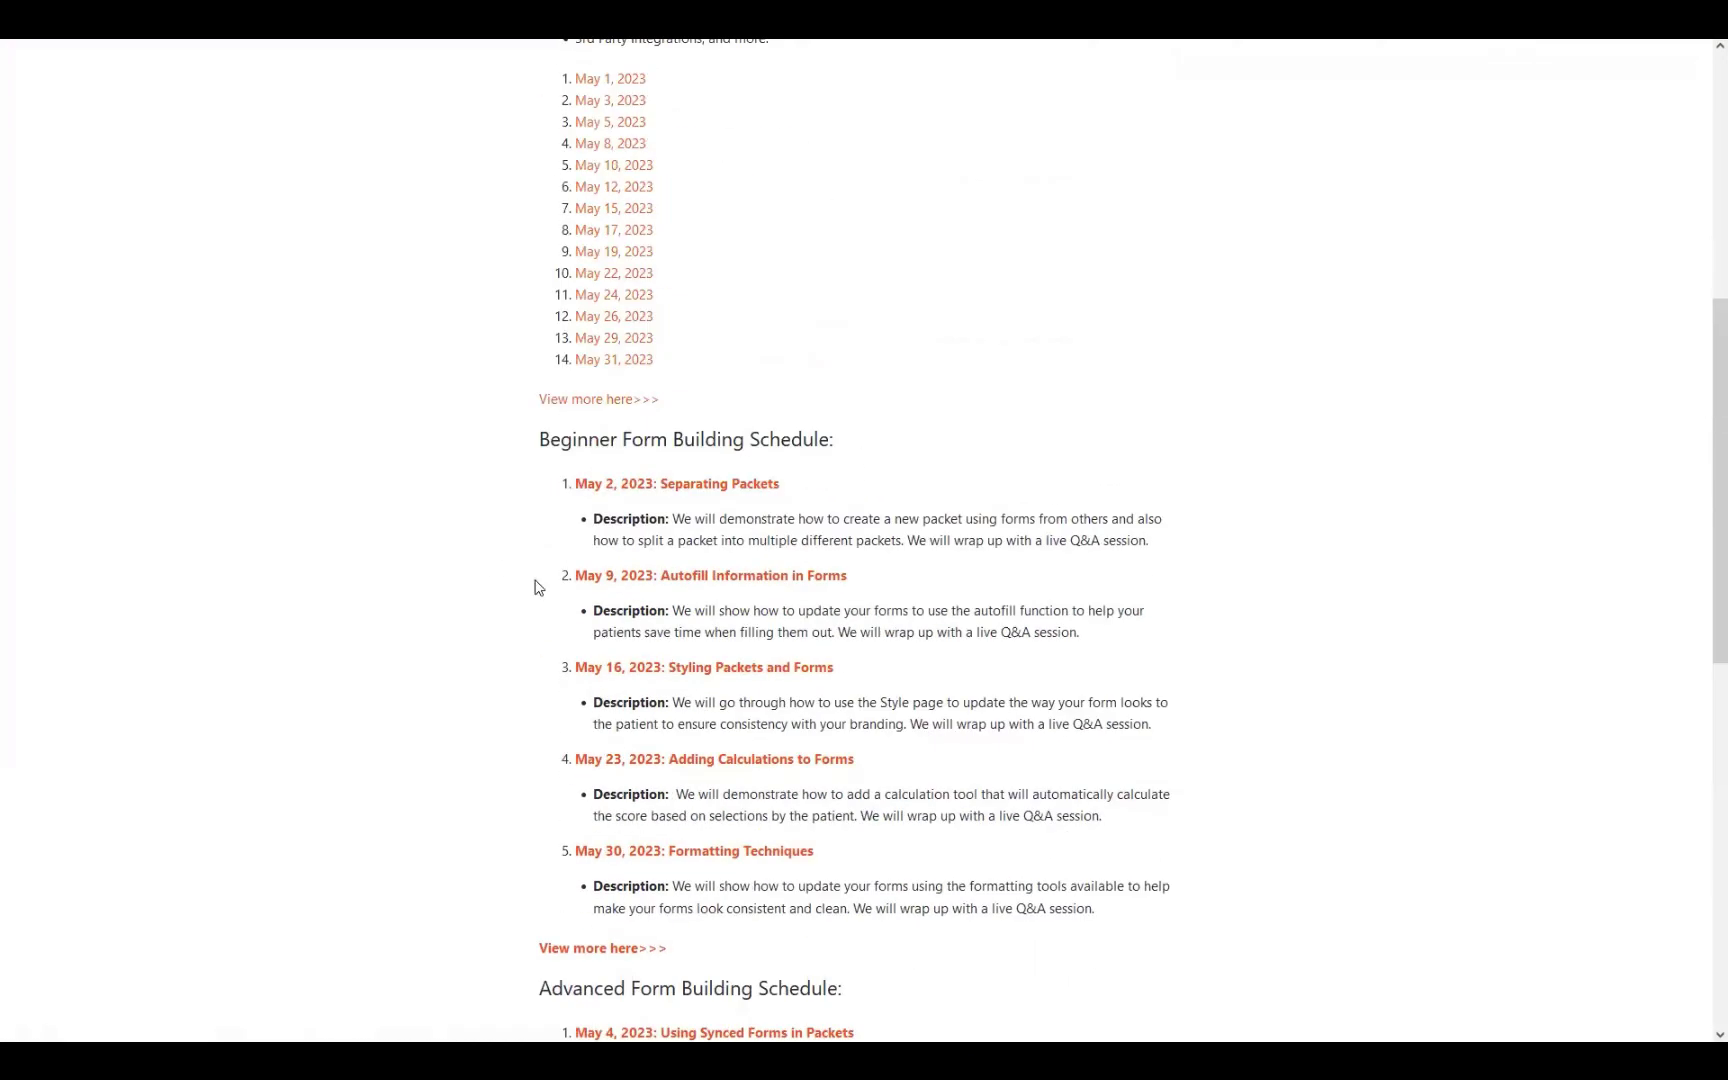
pyautogui.scroll(1, 600, 680)
pyautogui.scroll(5, 630, 737)
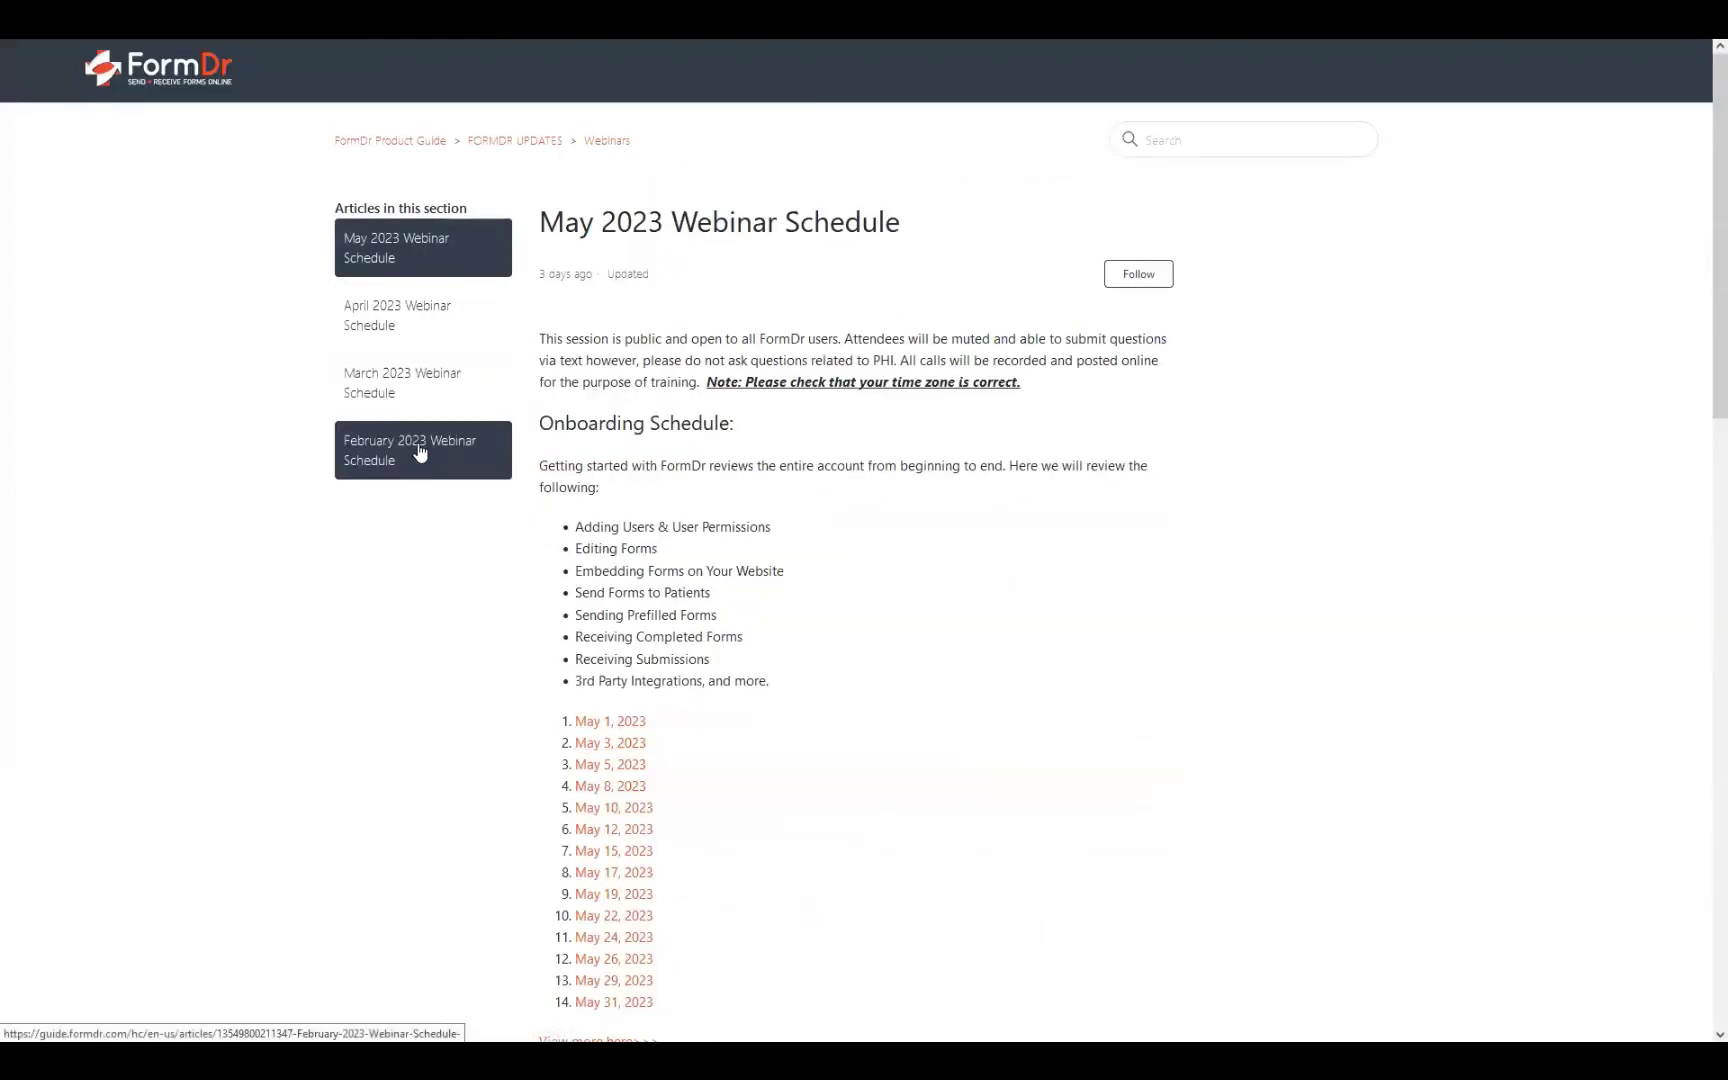
# Examine the March 2023 Webinar Schedule for past form building sessions with posted recordings.
pyautogui.scroll(-5, 760, 660)
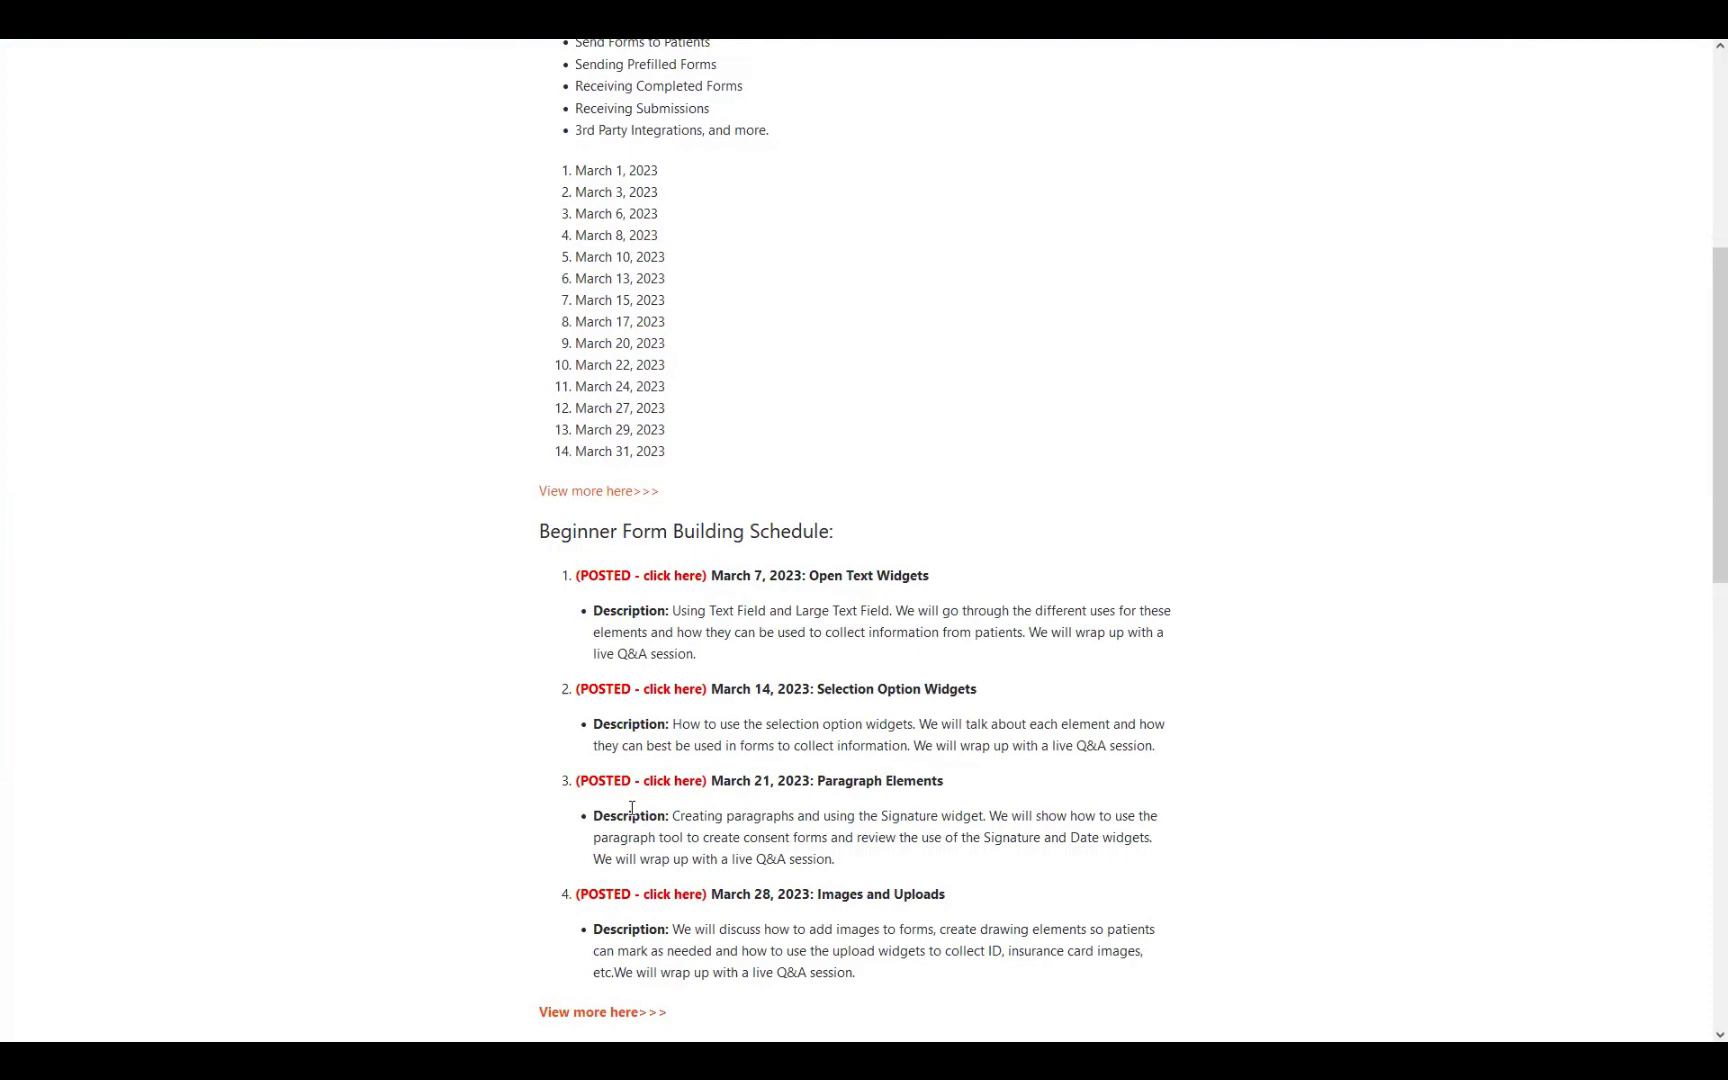
pyautogui.scroll(5, 570, 760)
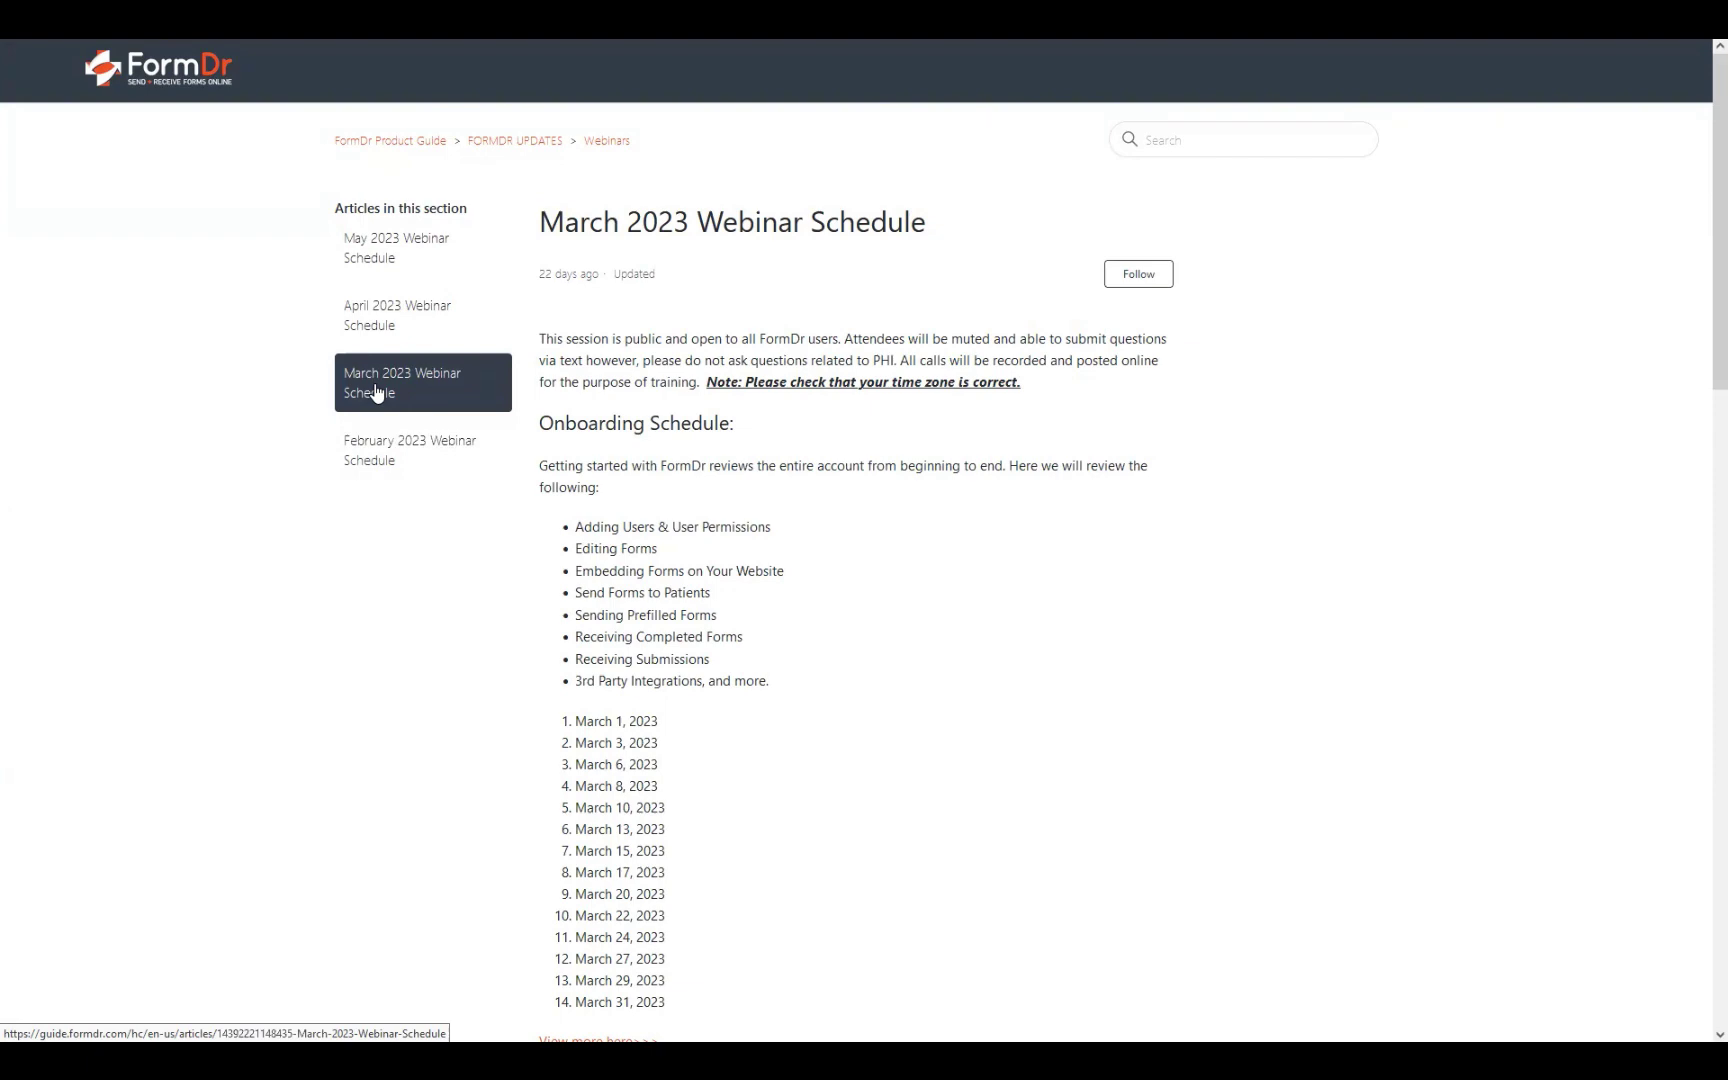
pyautogui.scroll(-7, 687, 486)
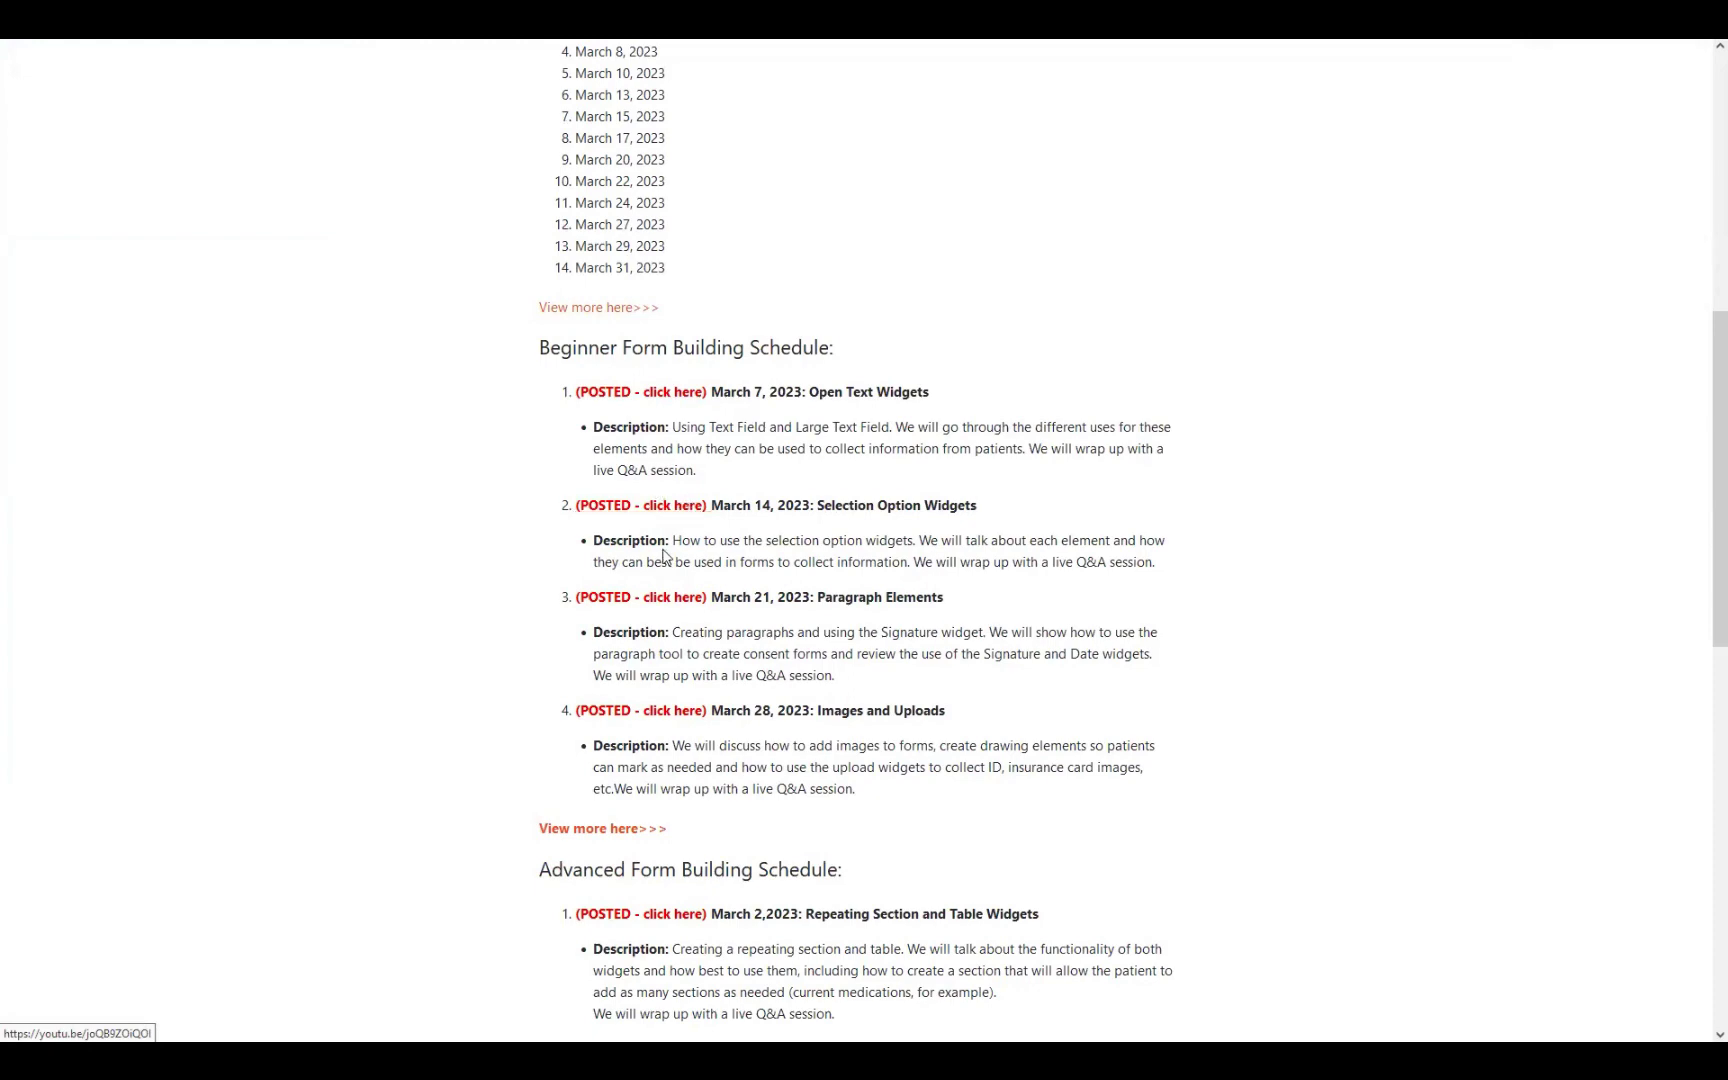
pyautogui.scroll(5, 687, 505)
pyautogui.scroll(2, 700, 660)
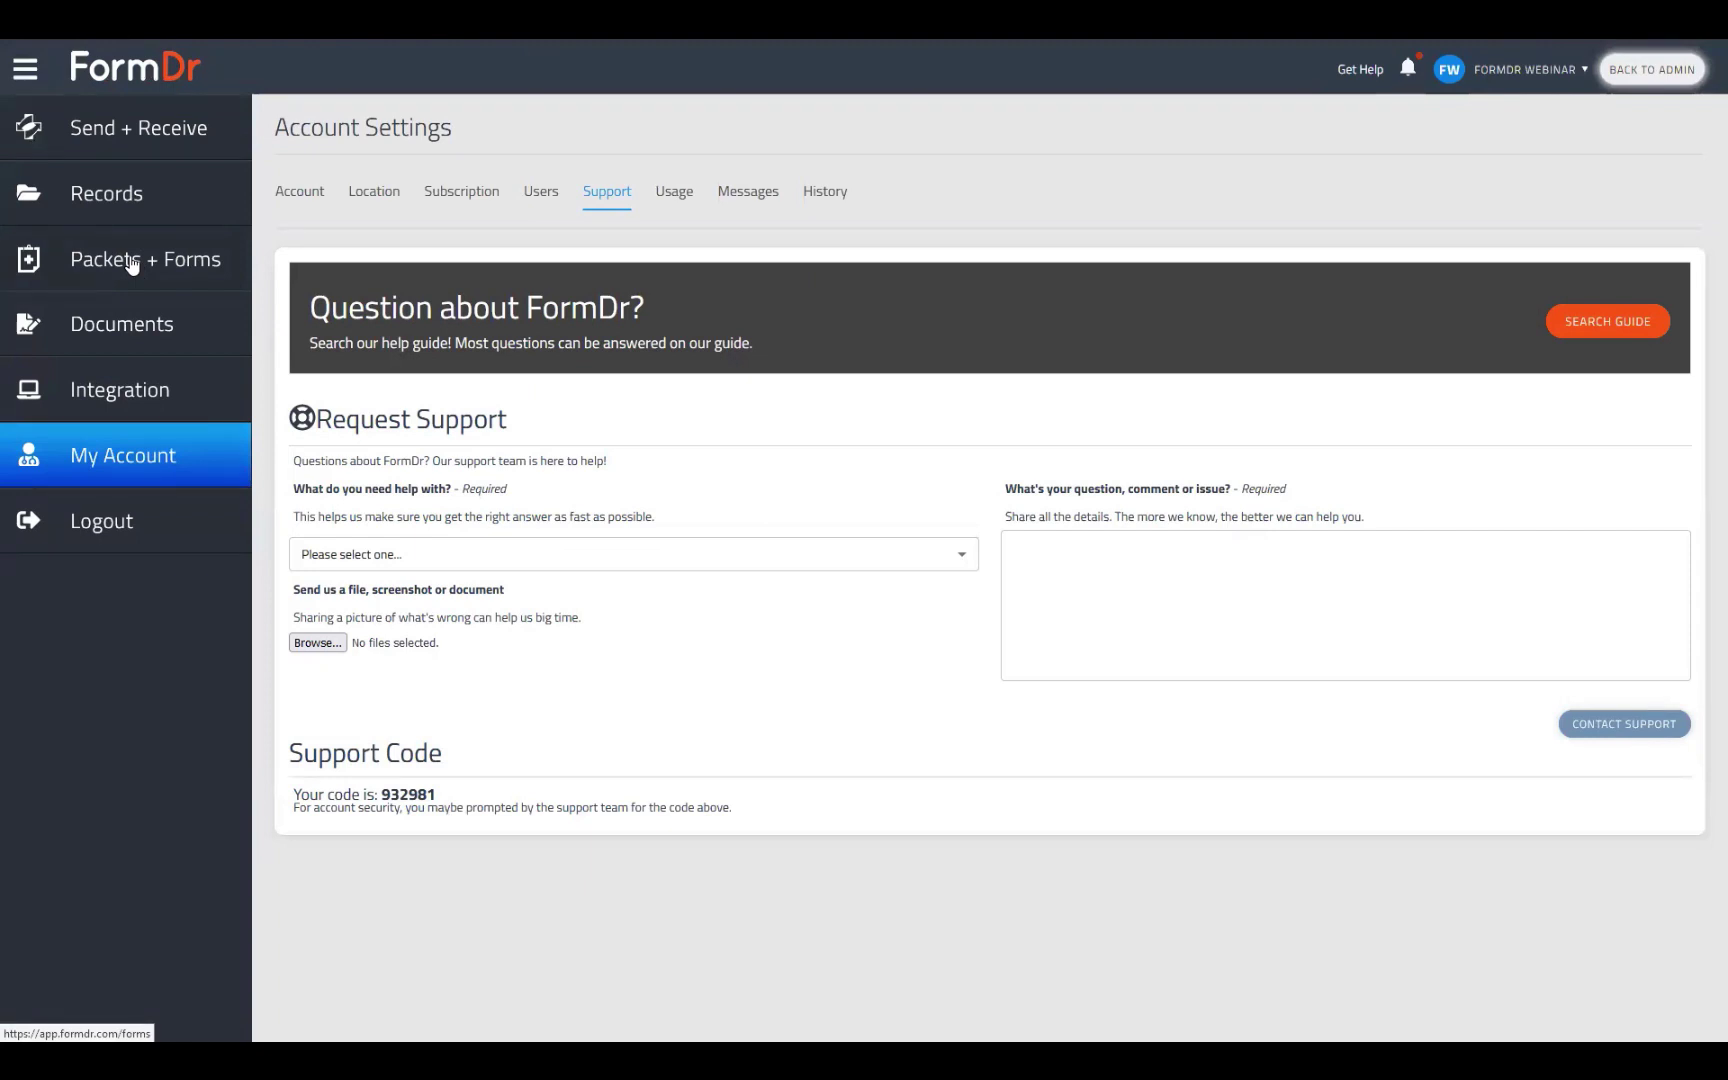
# View the help topics offered in the account's Request Support form without choosing one, and place the cursor in the question field.
pyautogui.click(421, 557)
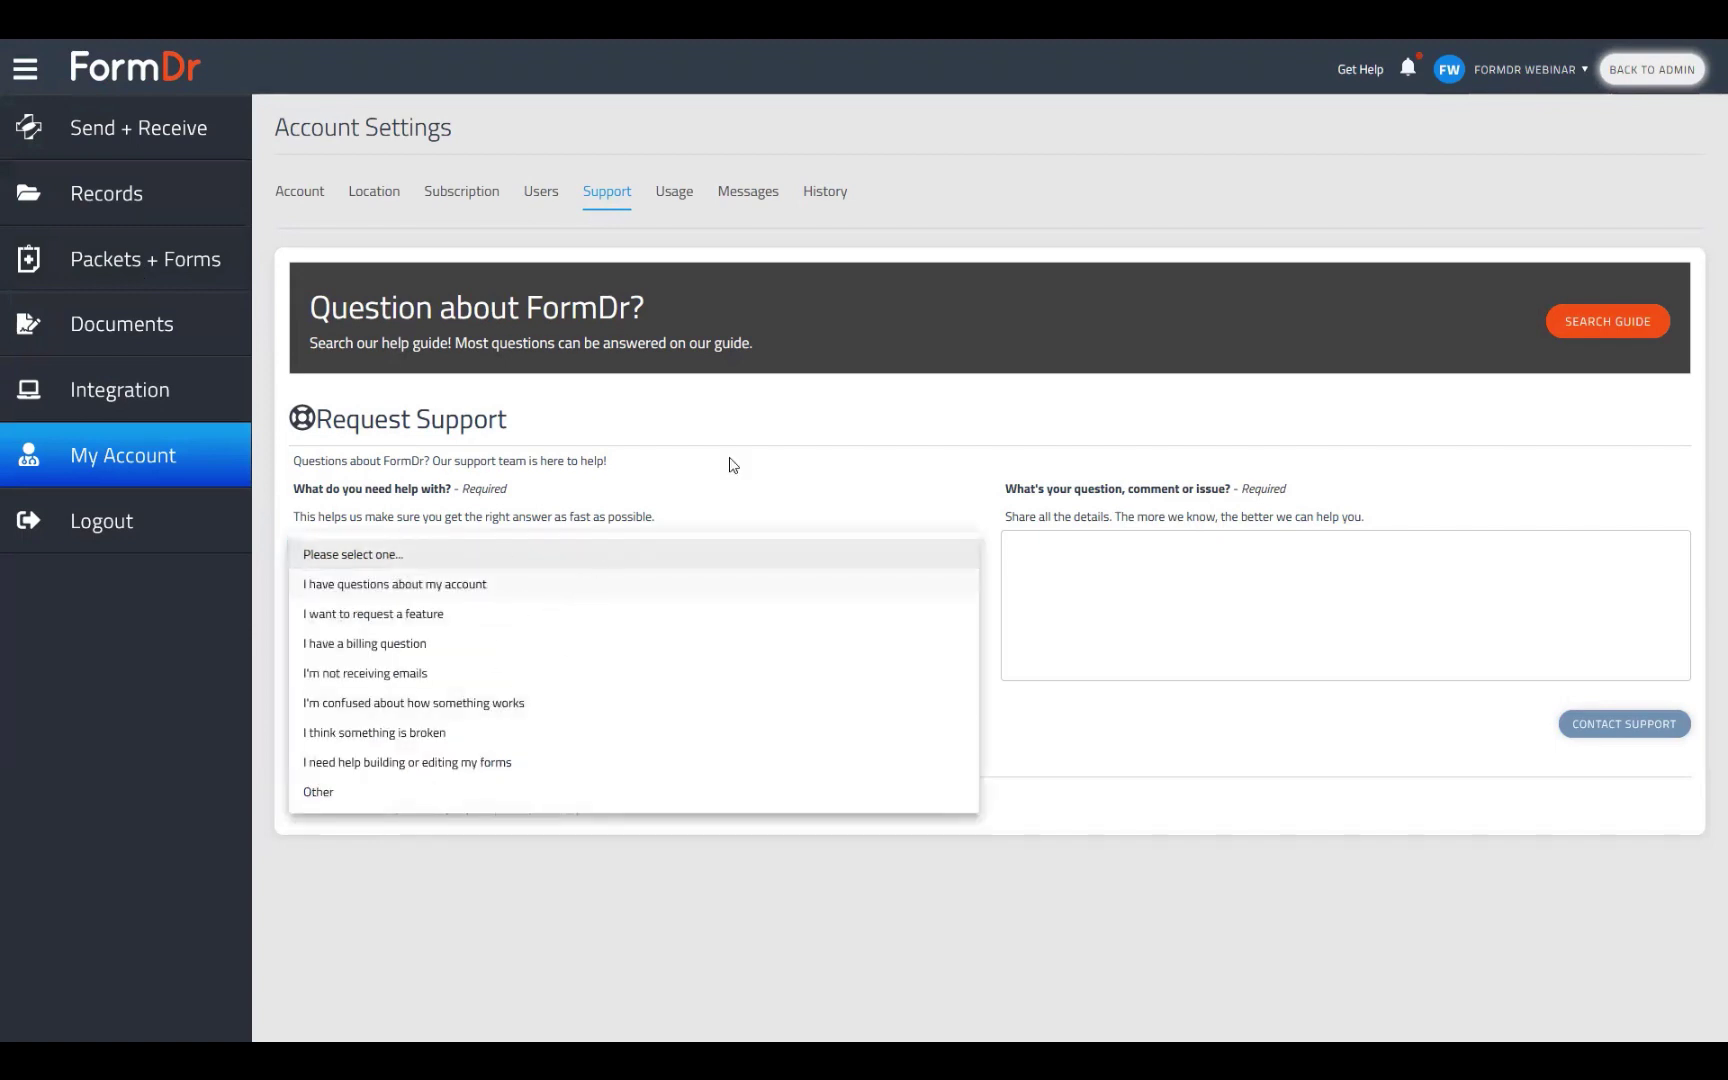
pyautogui.click(530, 512)
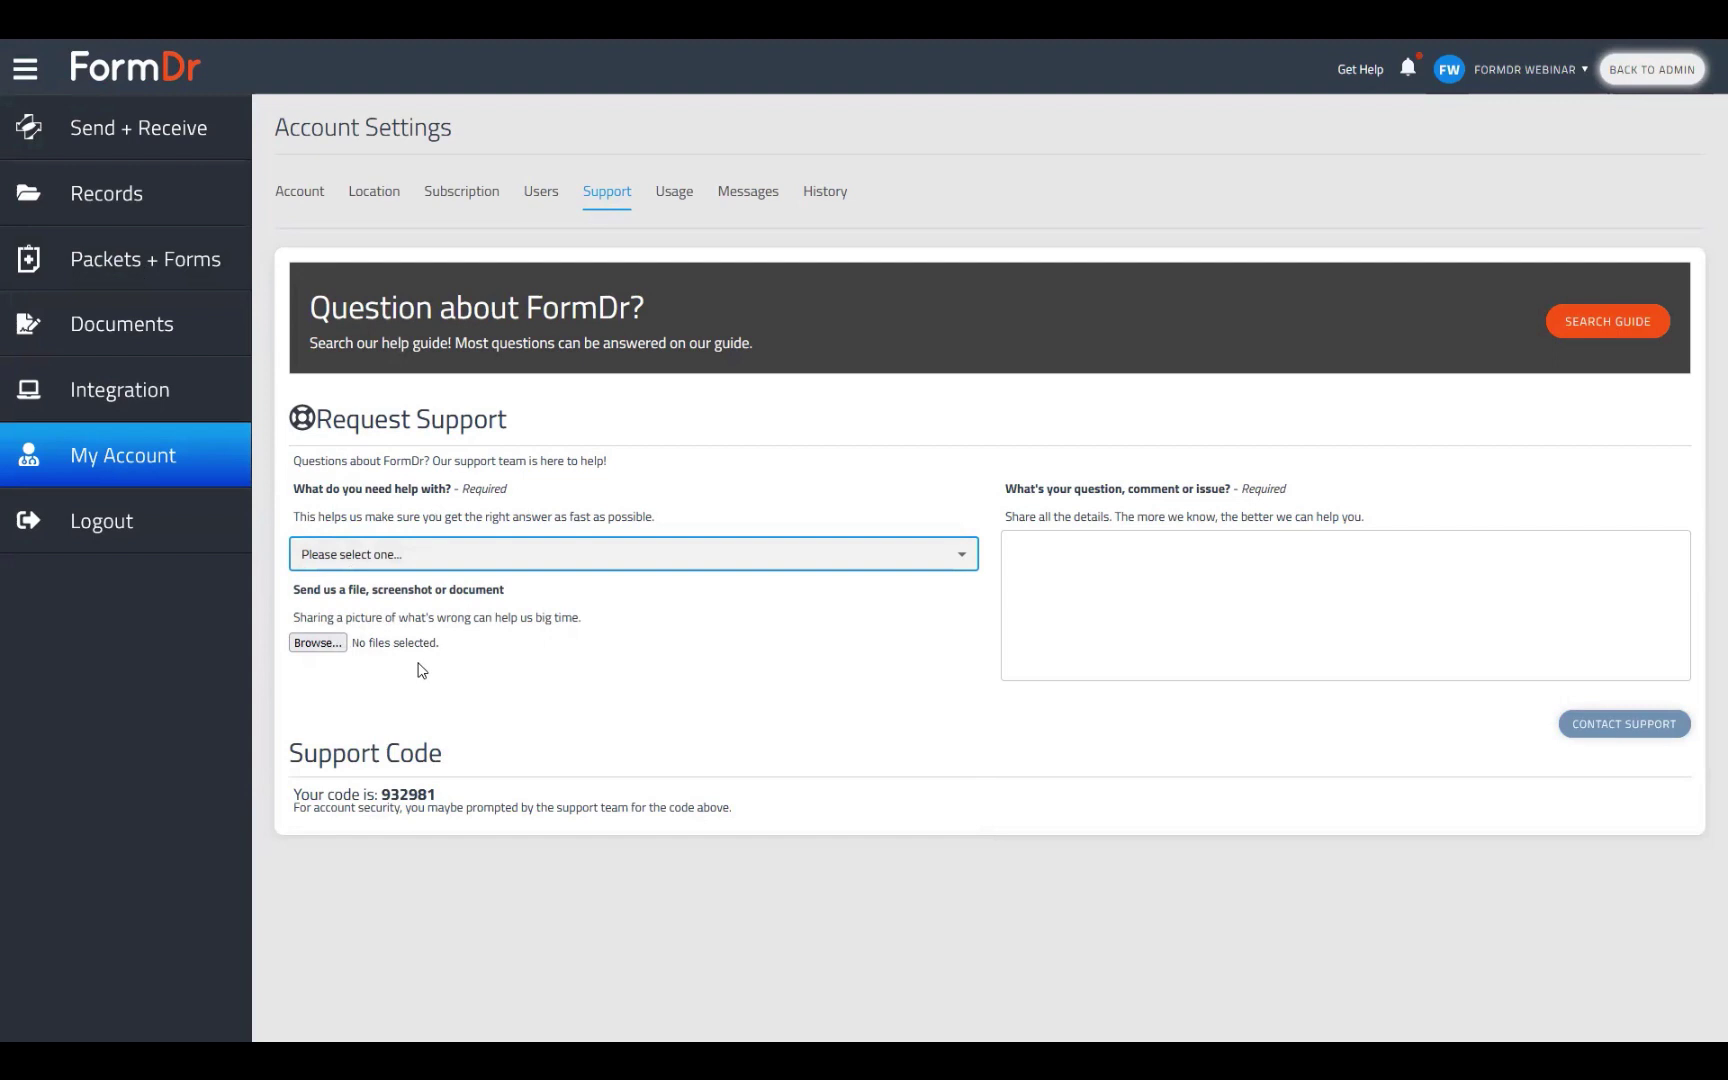
pyautogui.click(1027, 596)
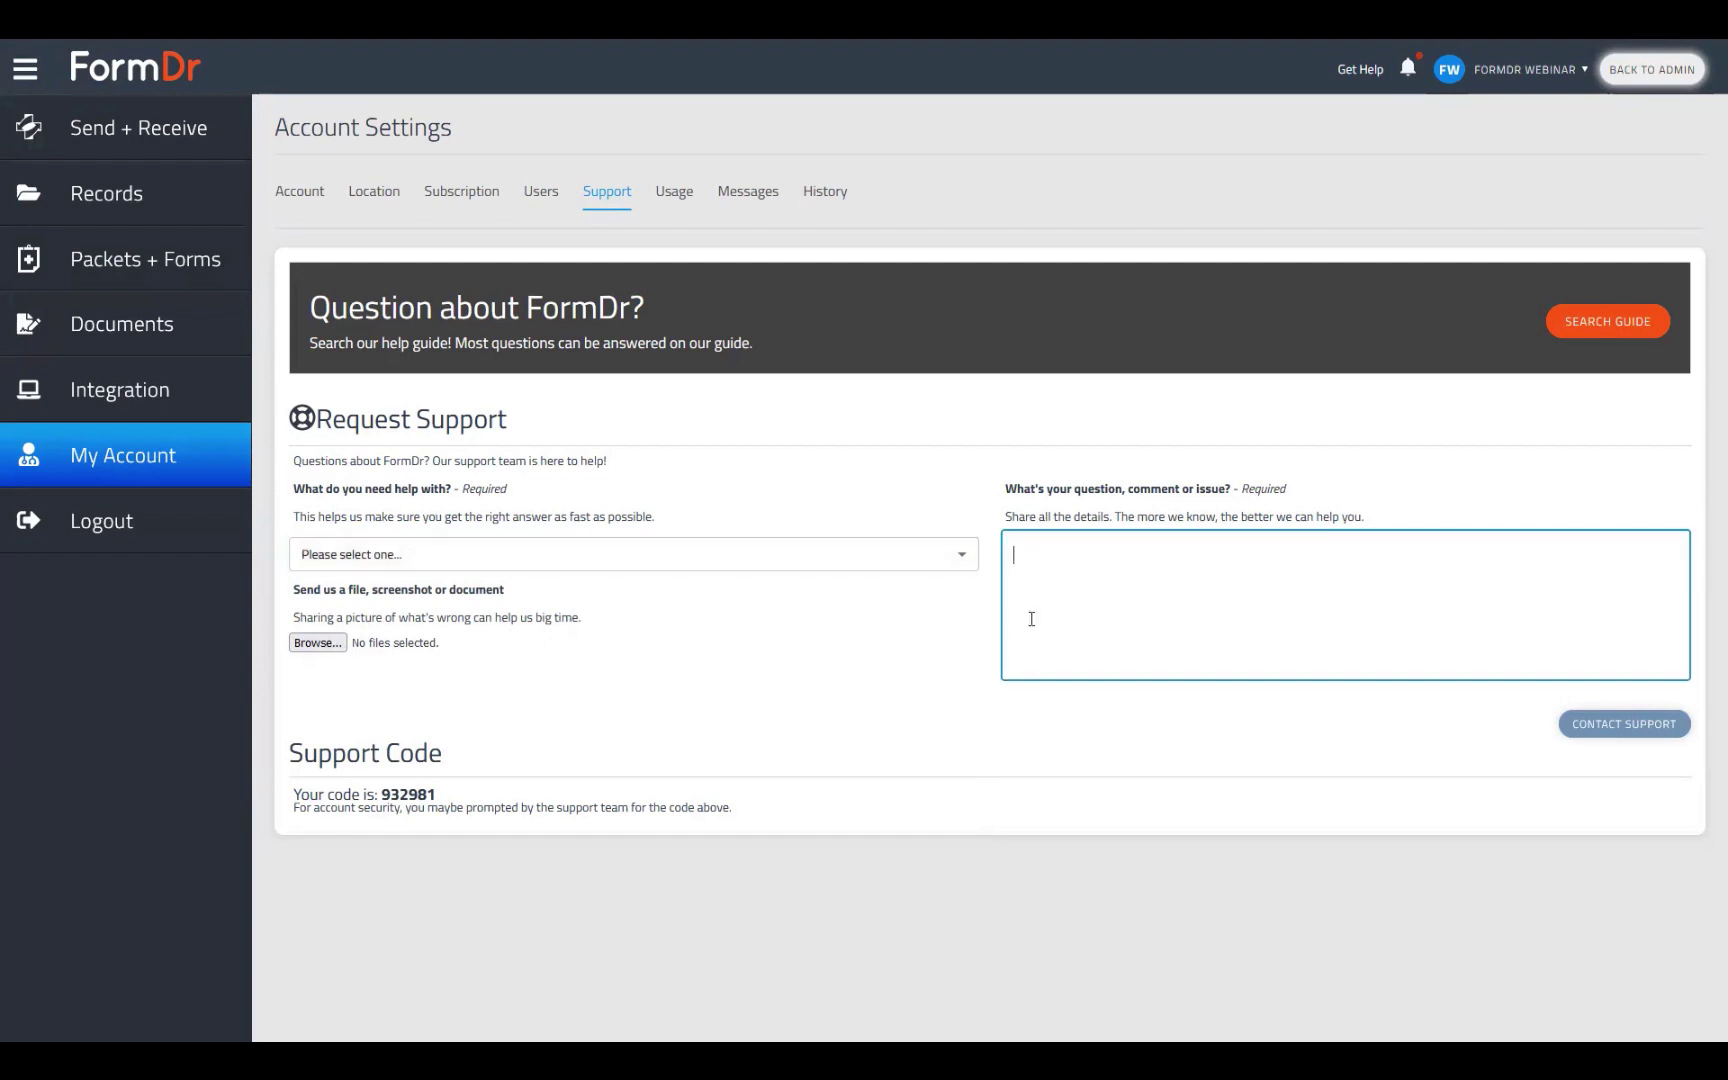